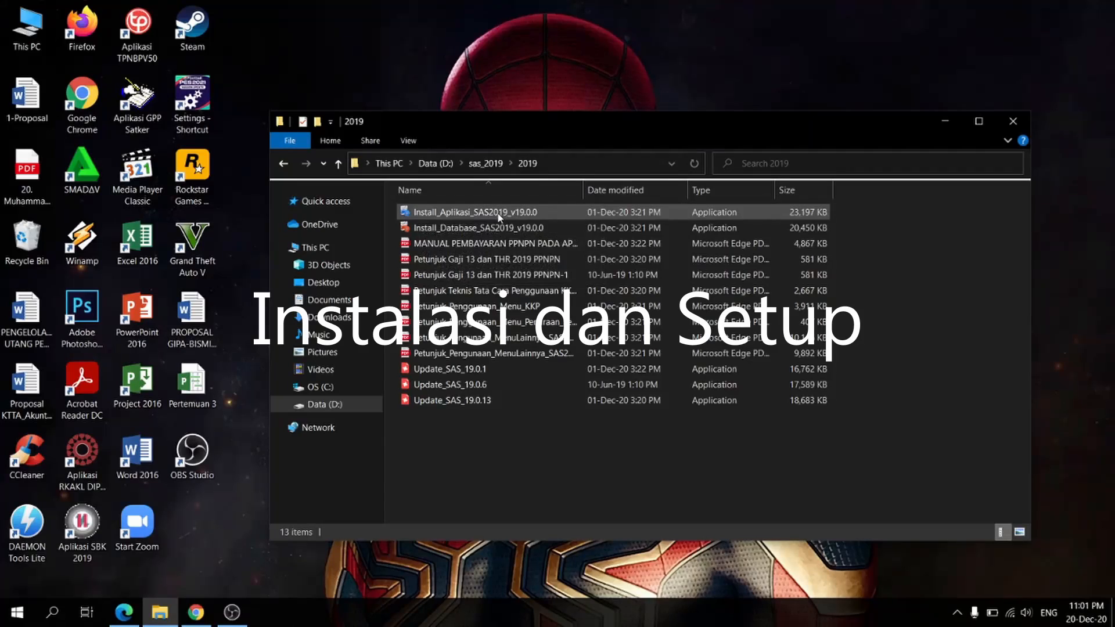
# Step: Install Aplikasi SAS 2019 from Install_Aplikasi_SAS2019_v19.0.0 as administrator into c:\AplikasiSAS2019, with a desktop icon
pyautogui.rightClick(498, 213)
pyautogui.click(532, 240)
pyautogui.click(632, 420)
pyautogui.click(589, 373)
pyautogui.click(633, 421)
pyautogui.click(642, 422)
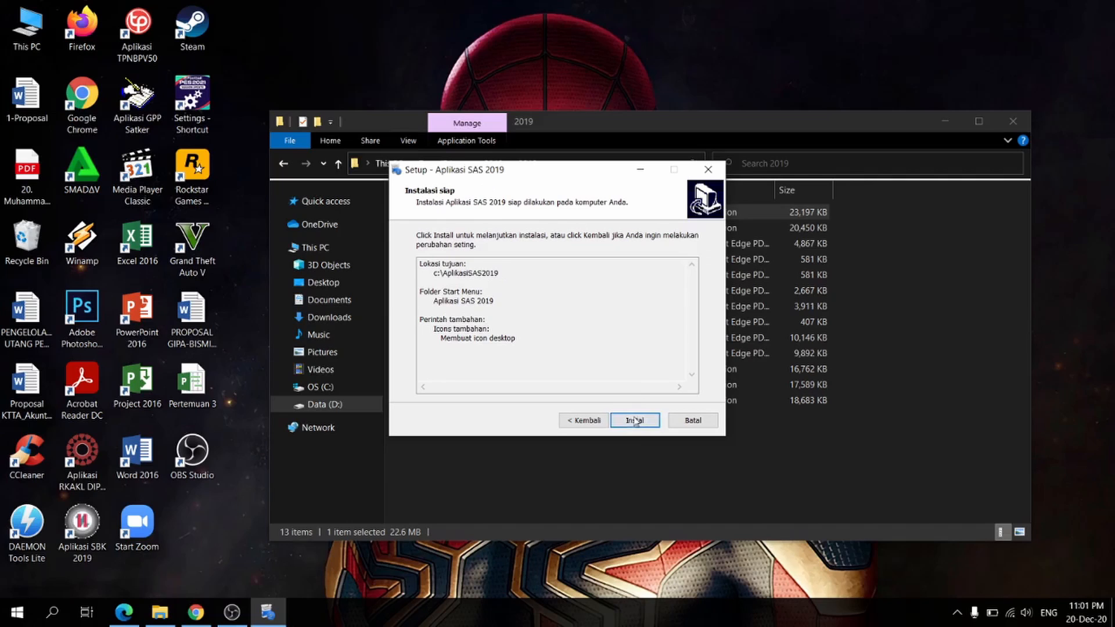
pyautogui.click(635, 421)
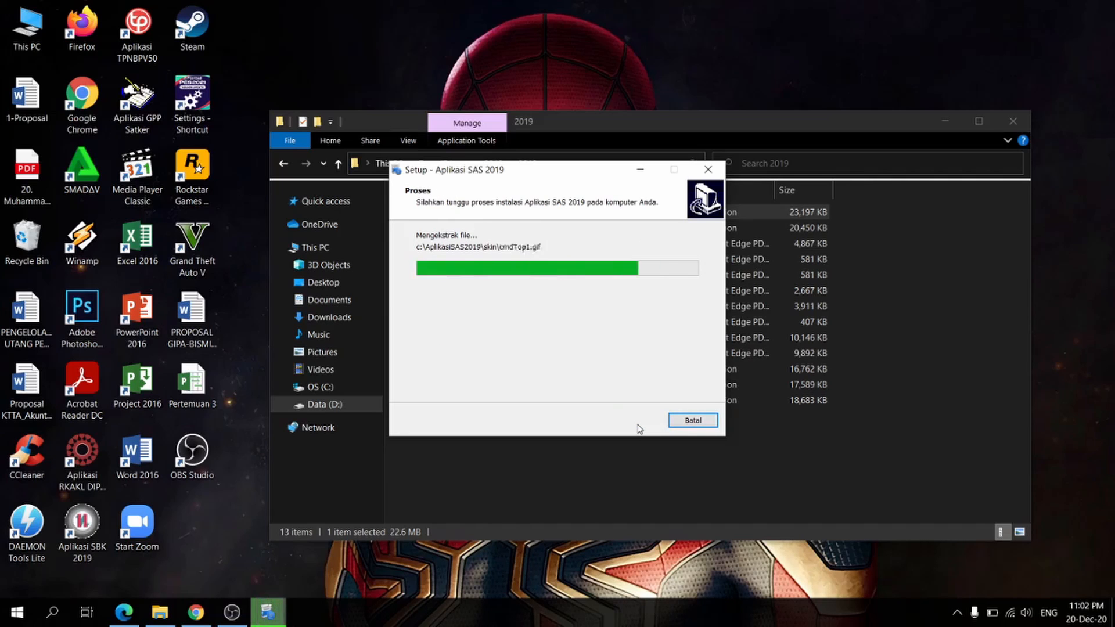
pyautogui.click(635, 420)
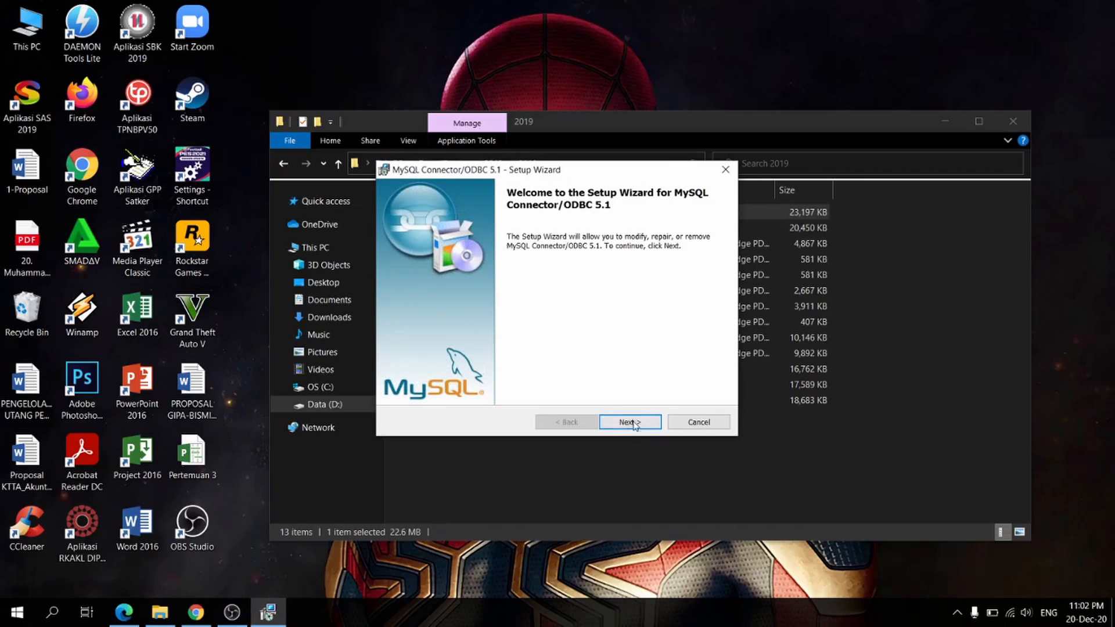
# Step: Repair the existing MySQL Connector/ODBC 5.1 installation and finish its setup wizard
pyautogui.click(630, 423)
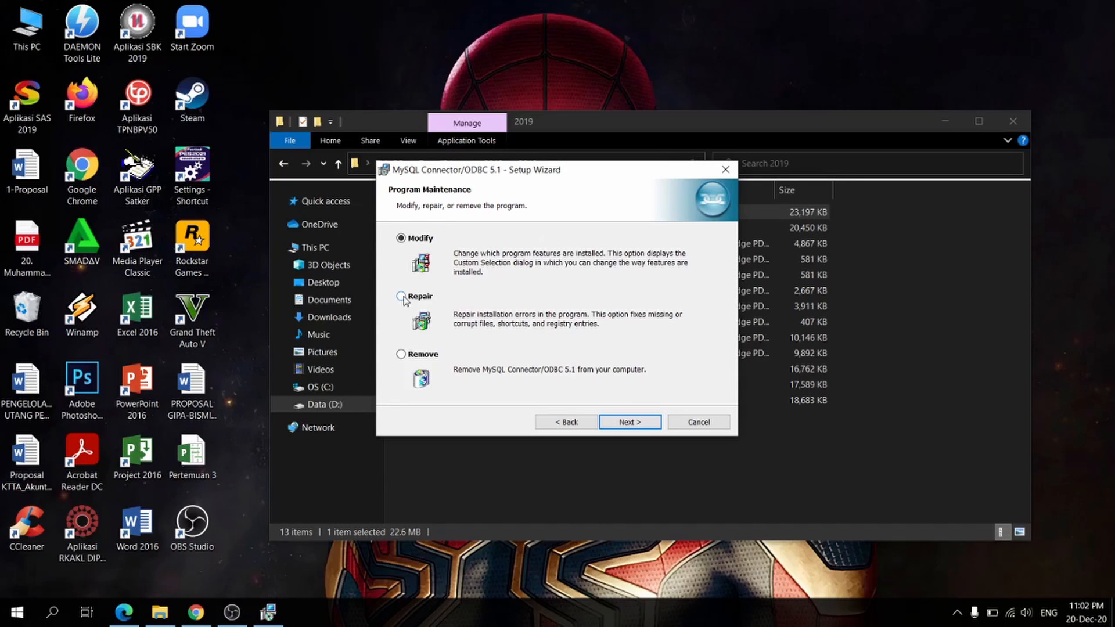
pyautogui.click(401, 238)
pyautogui.click(630, 422)
pyautogui.click(566, 422)
pyautogui.click(401, 297)
pyautogui.click(630, 423)
pyautogui.click(630, 422)
pyautogui.click(641, 422)
# Step: Install Database SAS 2019 from Install_Database_SAS2019_v19.0.0 as administrator, closing conflicting applications automatically and running Install Service on completion
pyautogui.click(537, 228)
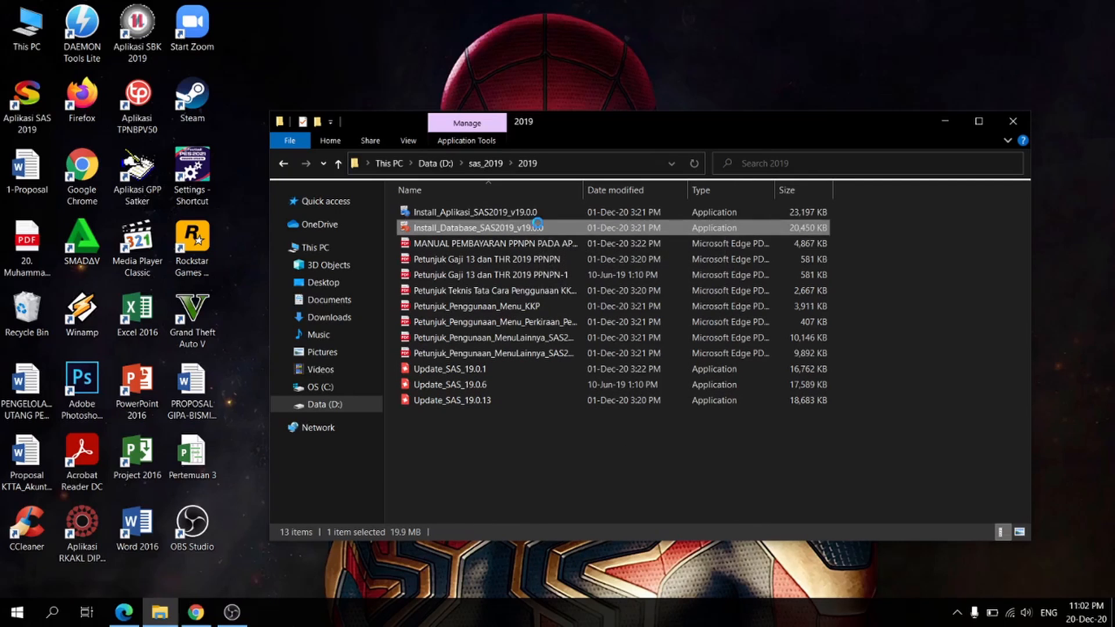
pyautogui.rightClick(539, 228)
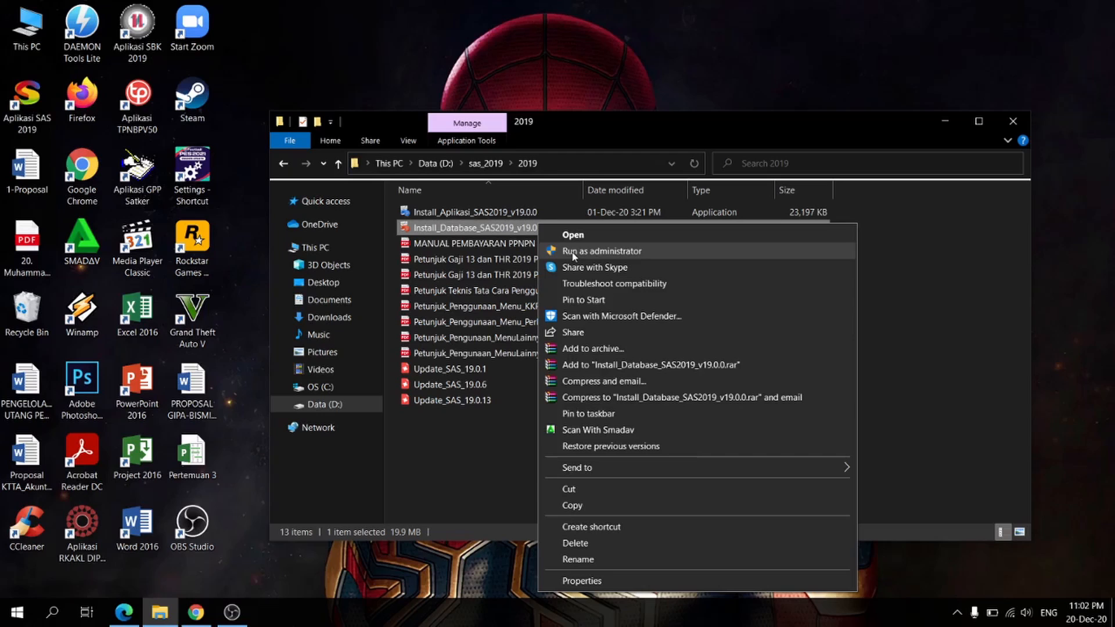
pyautogui.click(573, 253)
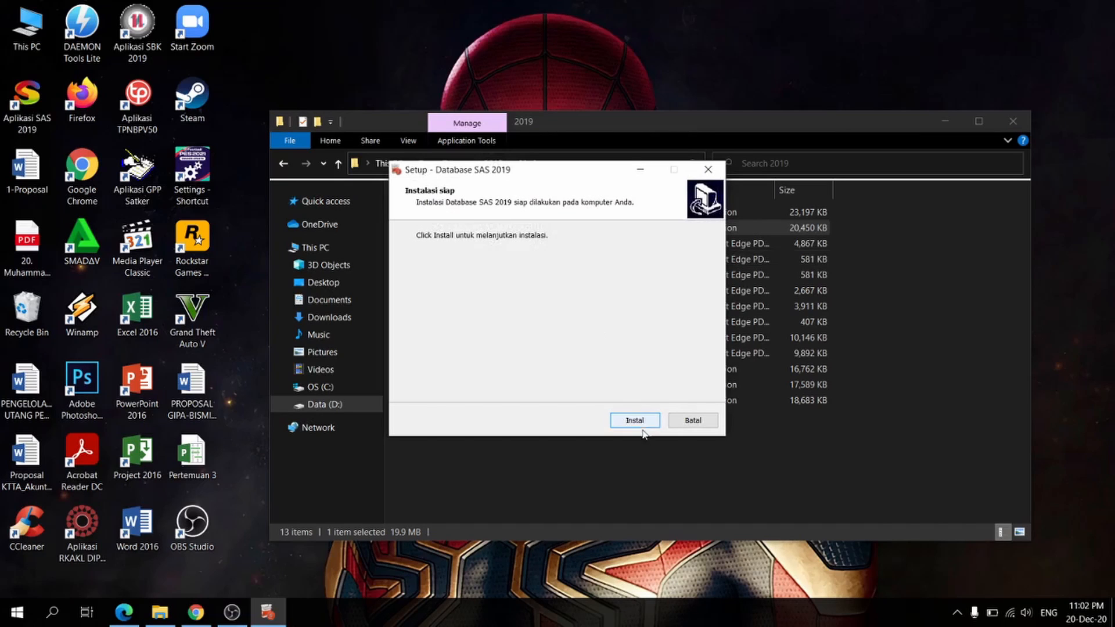
pyautogui.click(639, 419)
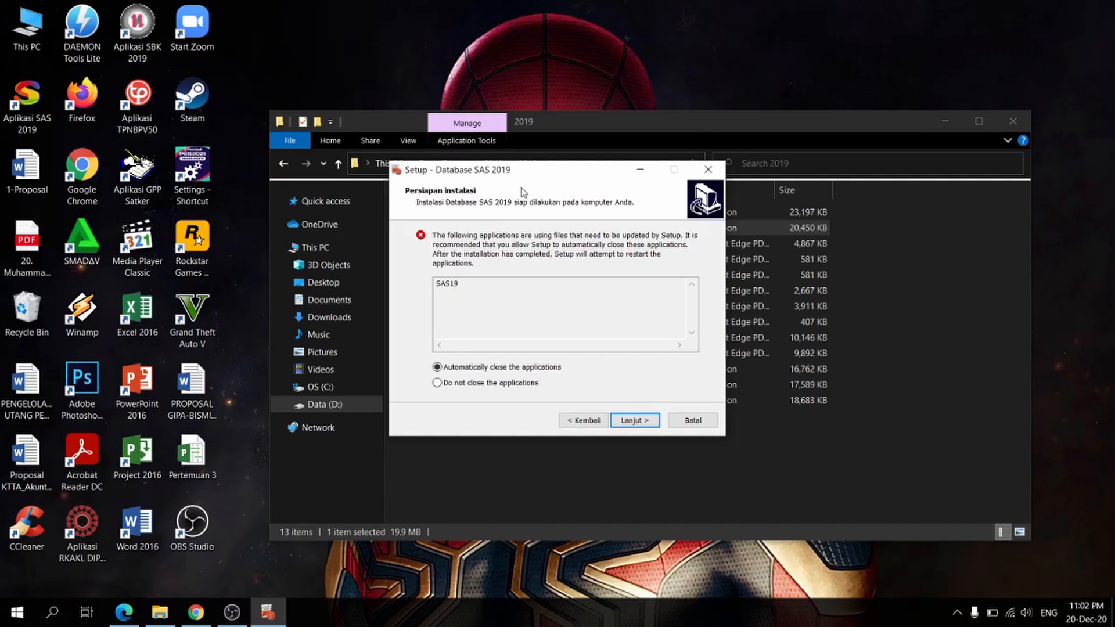
pyautogui.click(636, 421)
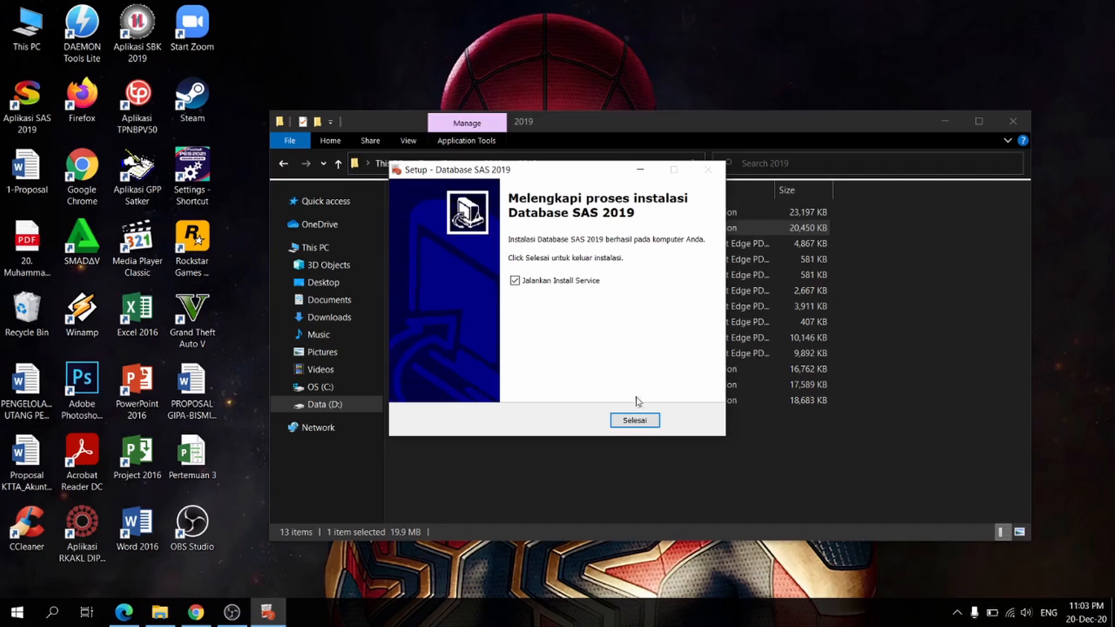
pyautogui.click(635, 420)
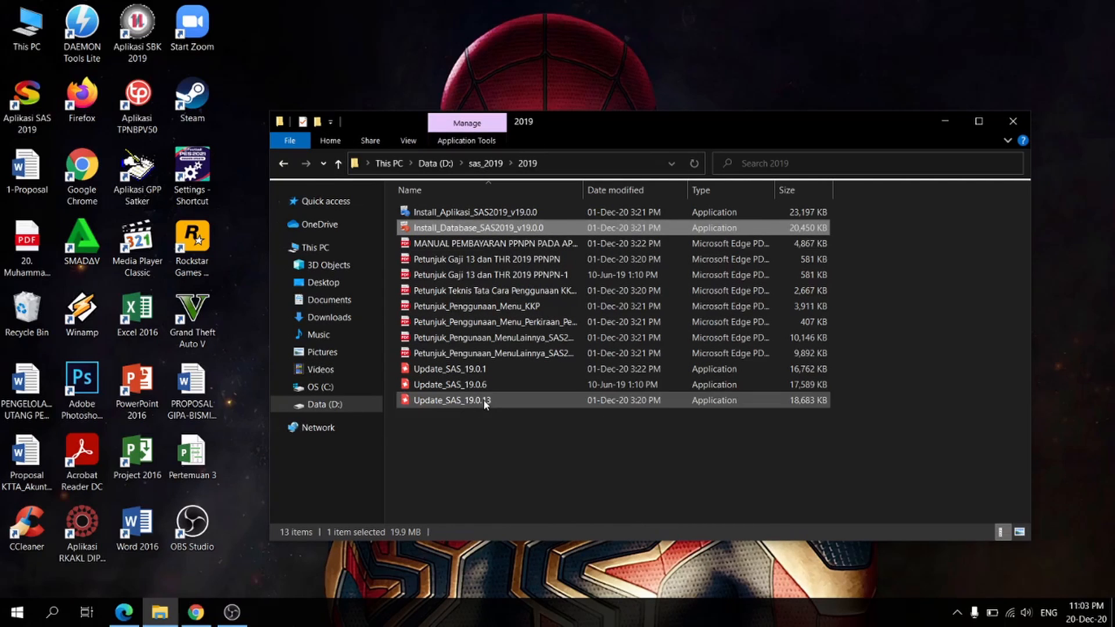
# Step: Run Update_SAS_19.0.13 as administrator and complete the installation of the version 19.0.13 update
pyautogui.click(456, 402)
pyautogui.rightClick(456, 401)
pyautogui.click(483, 62)
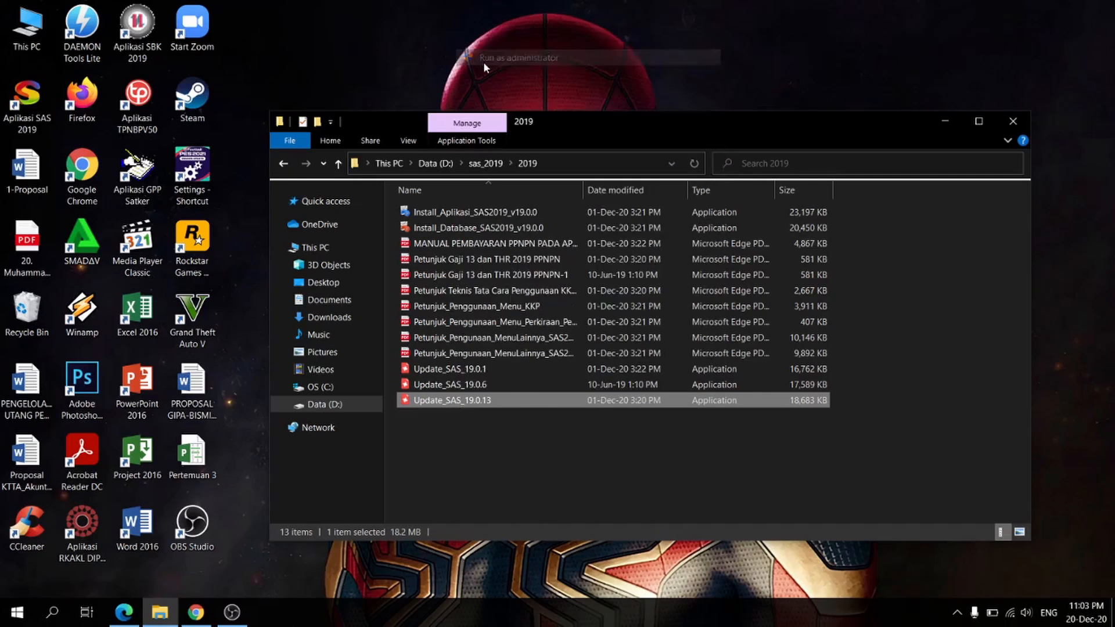
pyautogui.click(635, 423)
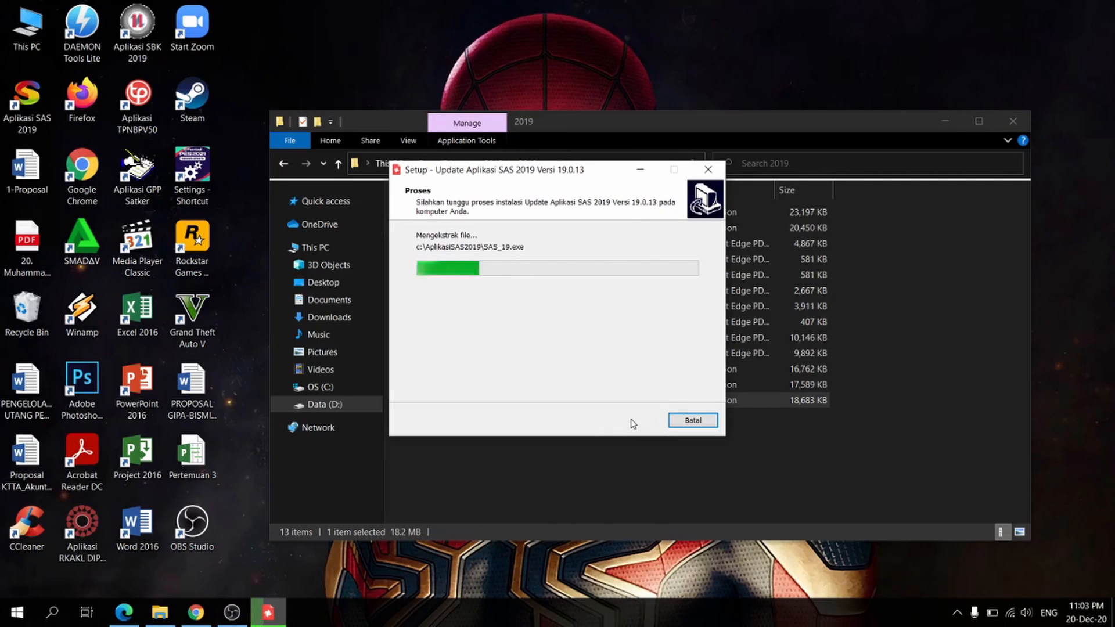
pyautogui.click(633, 422)
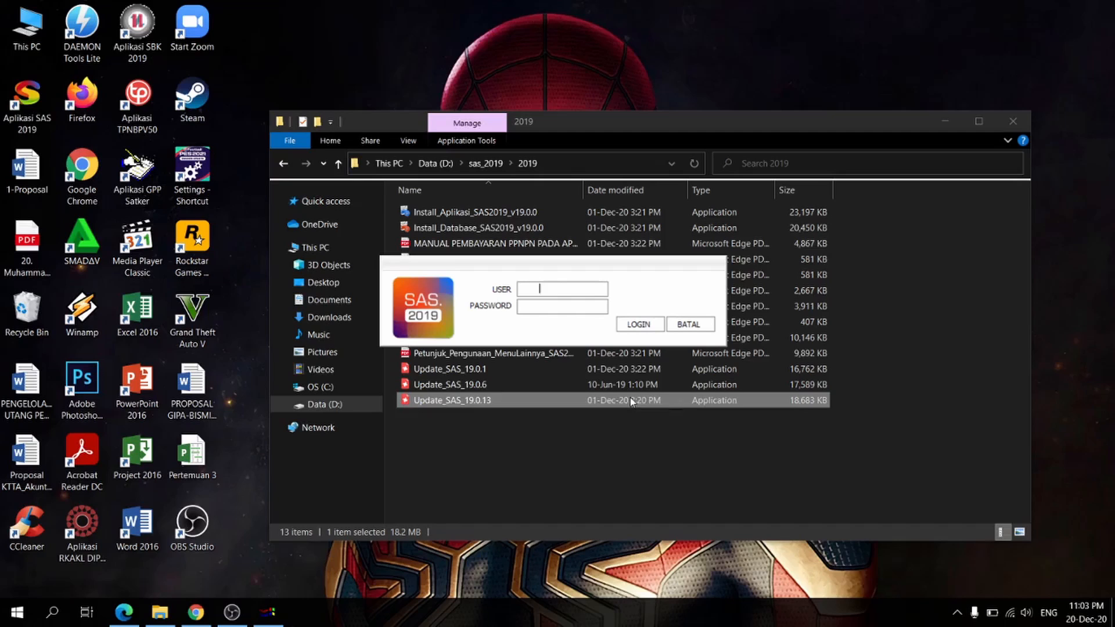
# Step: Log in to the SAS 2019 updater with user admin and the account password, and start the reference update
pyautogui.write('admin')
pyautogui.press('Tab')
pyautogui.write('admin')
pyautogui.press('Return')
pyautogui.click(699, 248)
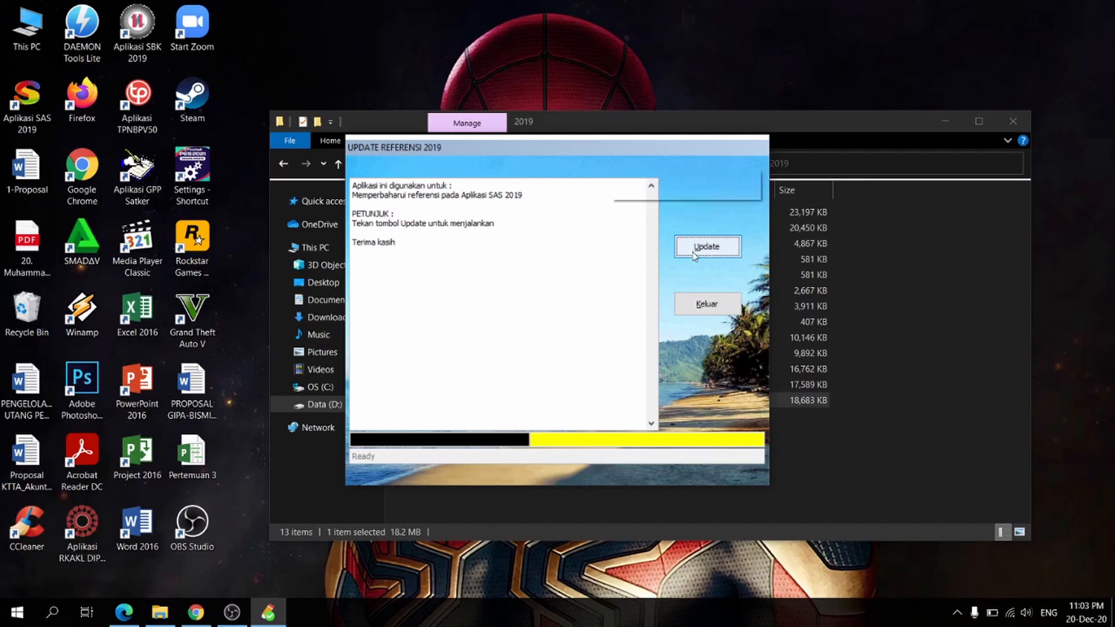
pyautogui.click(650, 361)
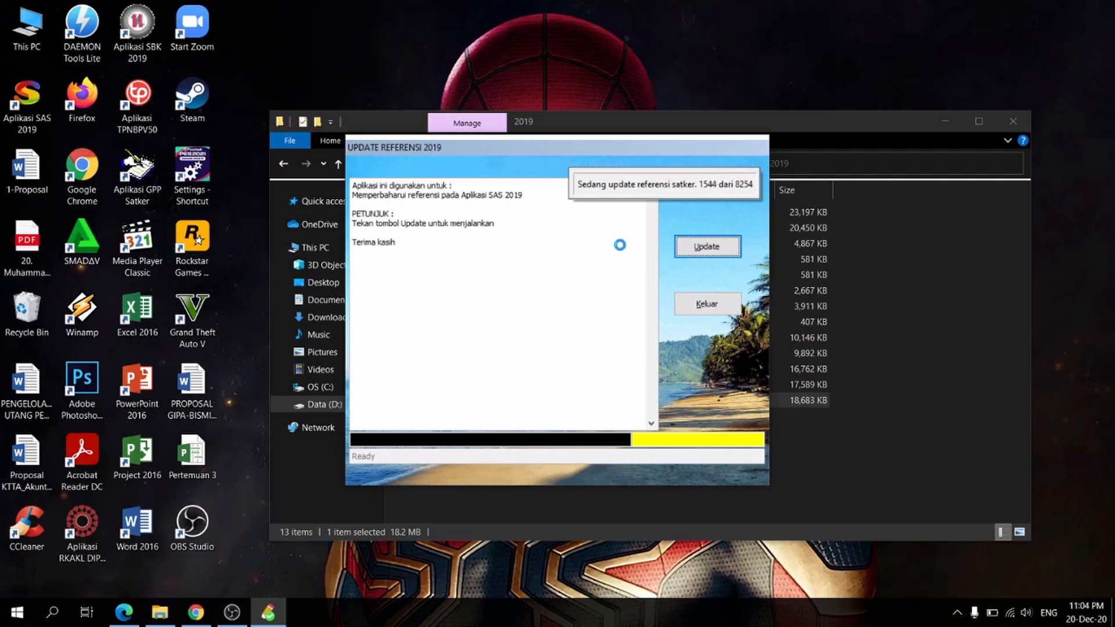
pyautogui.click(232, 612)
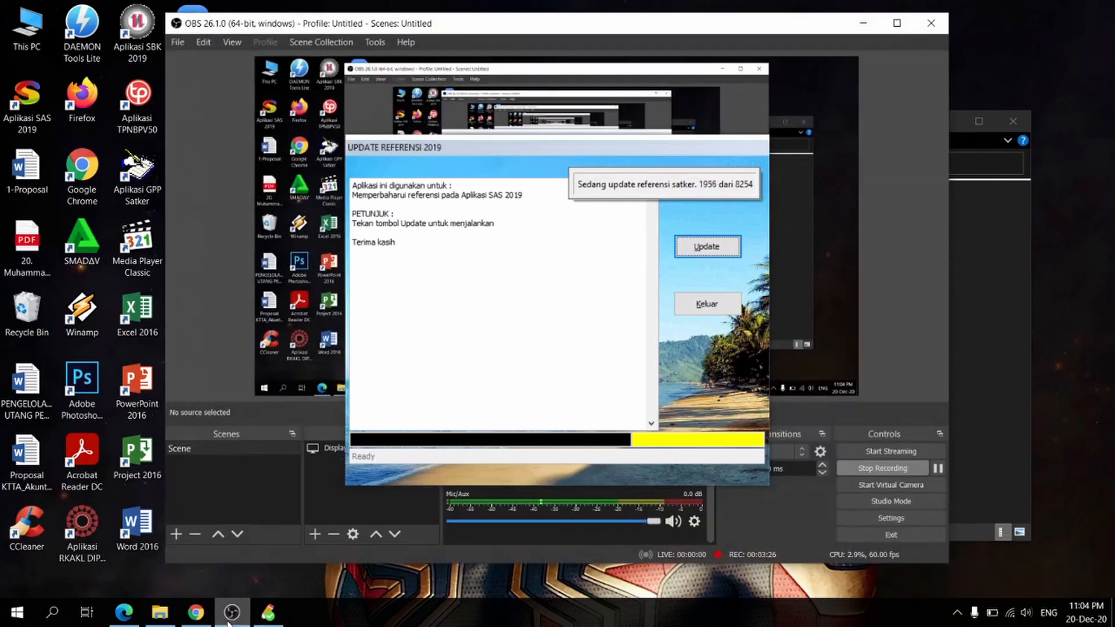
pyautogui.click(232, 612)
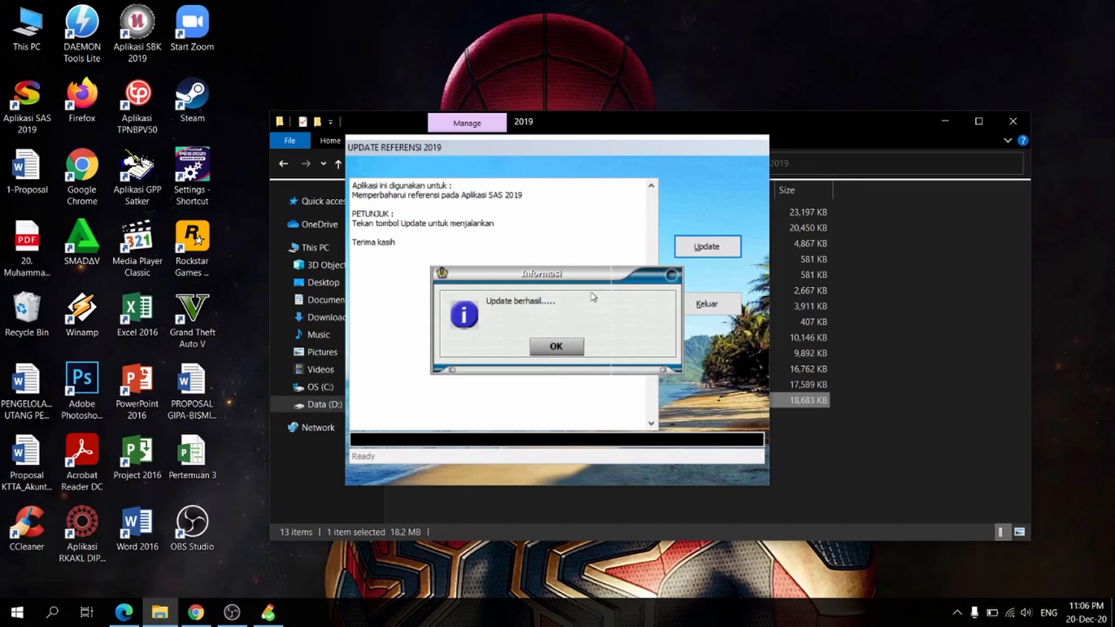
# Step: Dismiss the completion notice, exit the 2019 reference updater and minimize the installer folder window
pyautogui.click(556, 346)
pyautogui.click(707, 304)
pyautogui.click(945, 121)
# Step: Launch Aplikasi SAS 2019 from the desktop and log in with user admin and the account password
pyautogui.doubleClick(27, 99)
pyautogui.write('admin')
pyautogui.press('Tab')
pyautogui.write('admin')
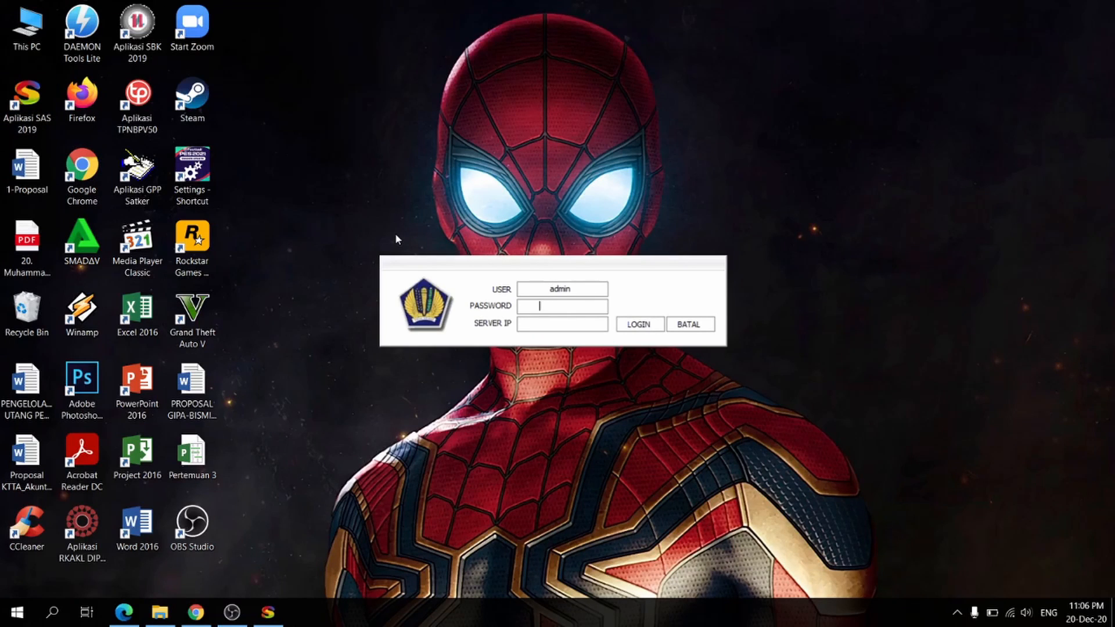
pyautogui.click(640, 325)
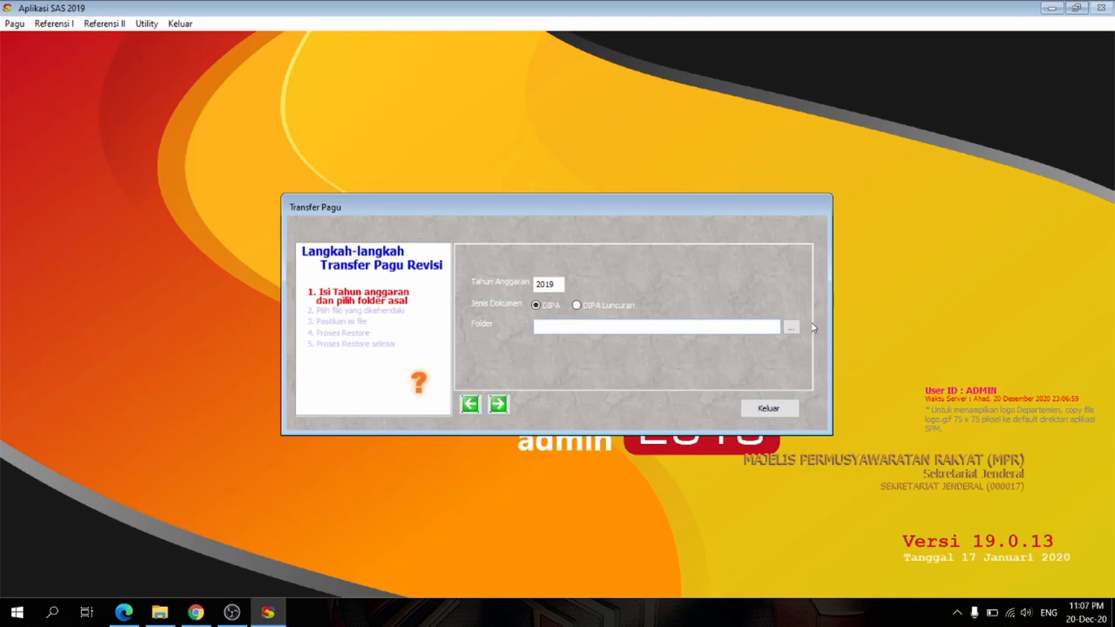
# Step: Try to set the Transfer Pagu source folder to d:\kuliah\uas\2-praktik aplikasi kn\adklatihansas19-pekanbaru (1)
pyautogui.click(791, 328)
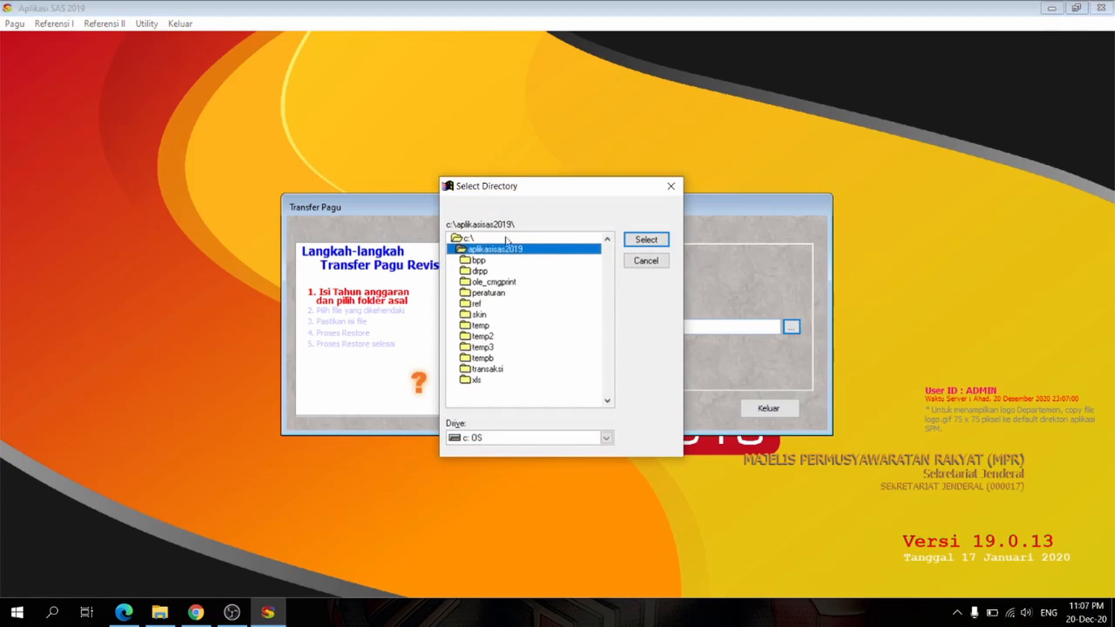
pyautogui.click(605, 437)
pyautogui.click(496, 465)
pyautogui.doubleClick(480, 271)
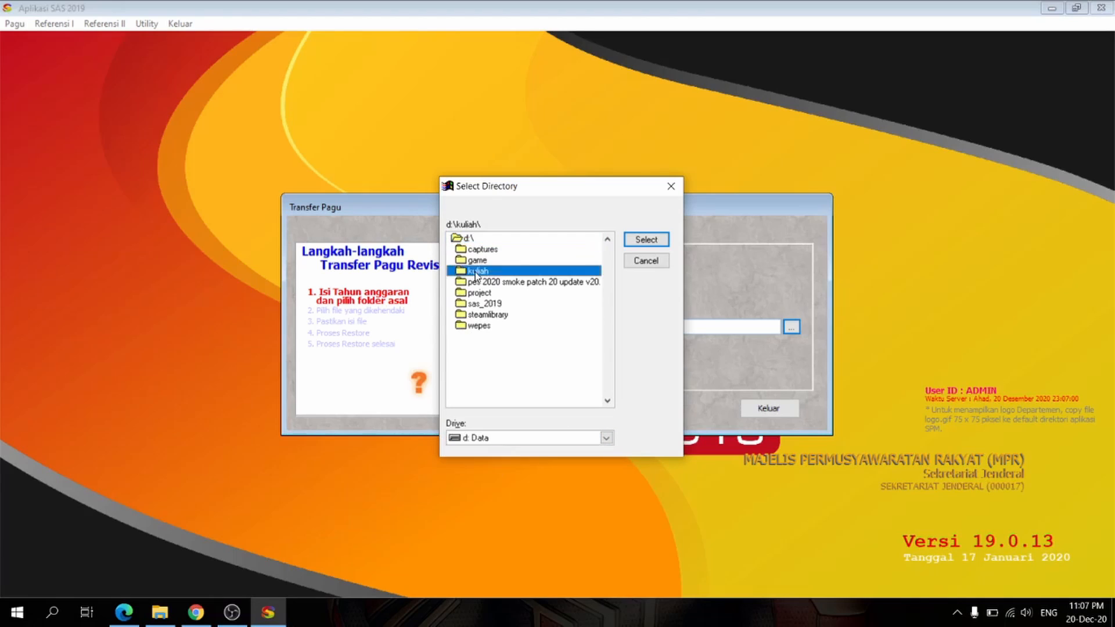
pyautogui.doubleClick(476, 292)
pyautogui.doubleClick(511, 293)
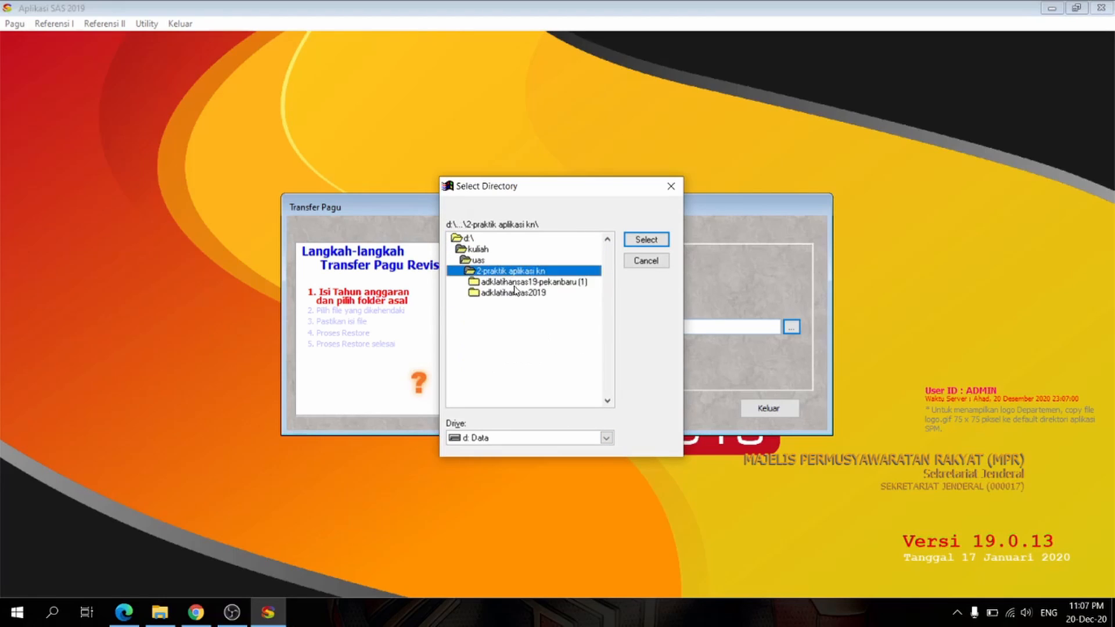
pyautogui.doubleClick(511, 282)
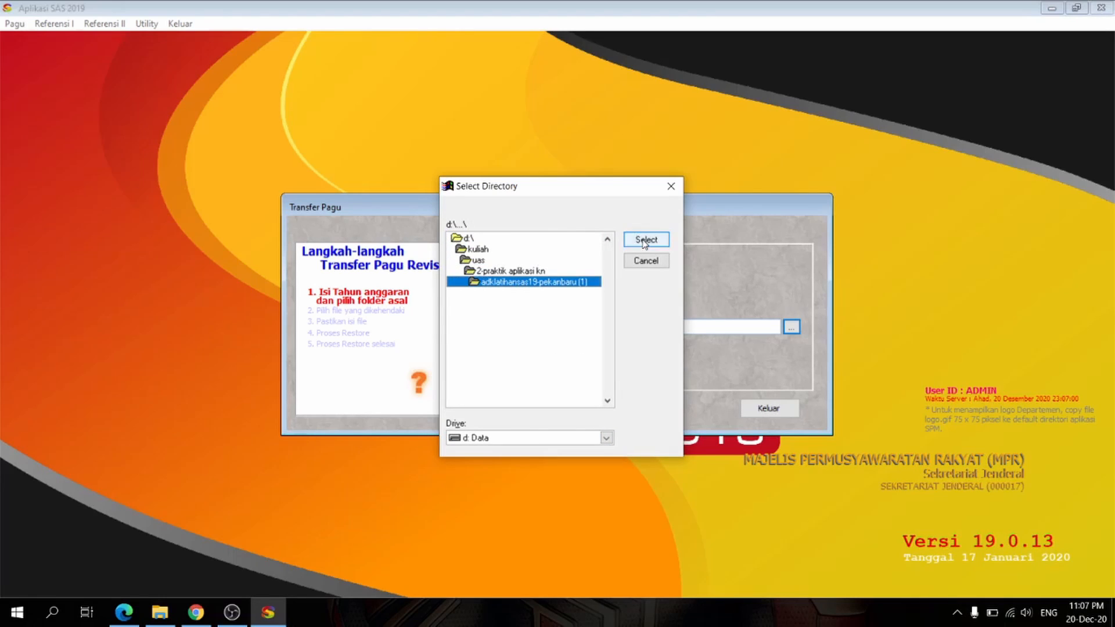
pyautogui.click(646, 239)
pyautogui.click(557, 343)
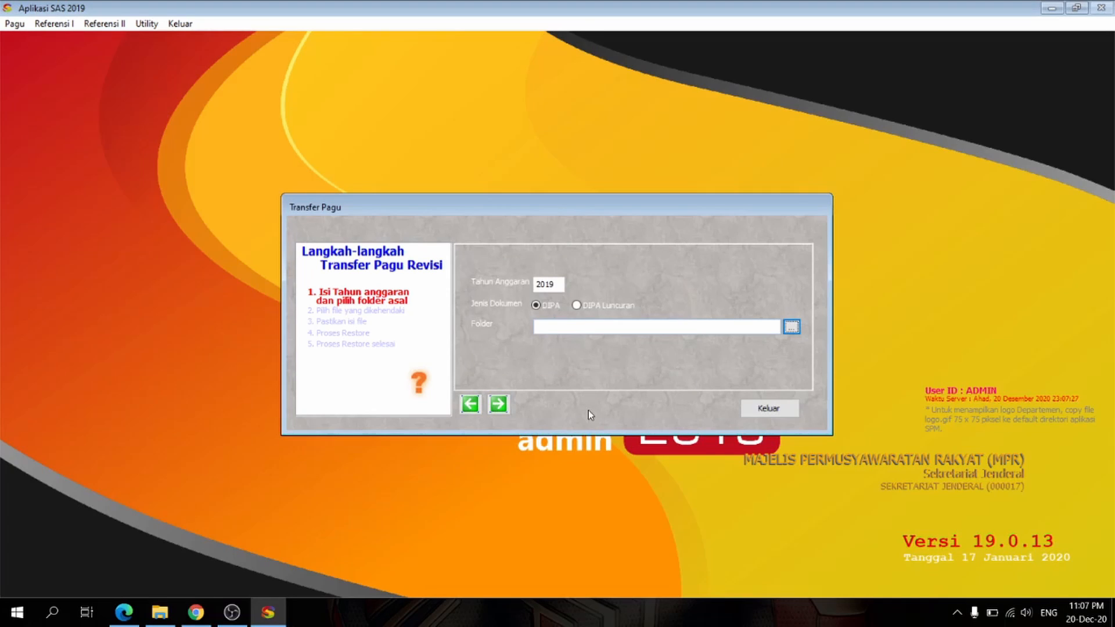
# Step: Copy the folder adkLatihanSAS19-pekanbaru (1) from 2-Praktik Aplikasi KN into C:\AplikasiSAS2019
pyautogui.click(162, 613)
pyautogui.click(283, 165)
pyautogui.click(442, 213)
pyautogui.click(468, 313)
pyautogui.click(452, 212)
pyautogui.click(349, 388)
pyautogui.click(284, 165)
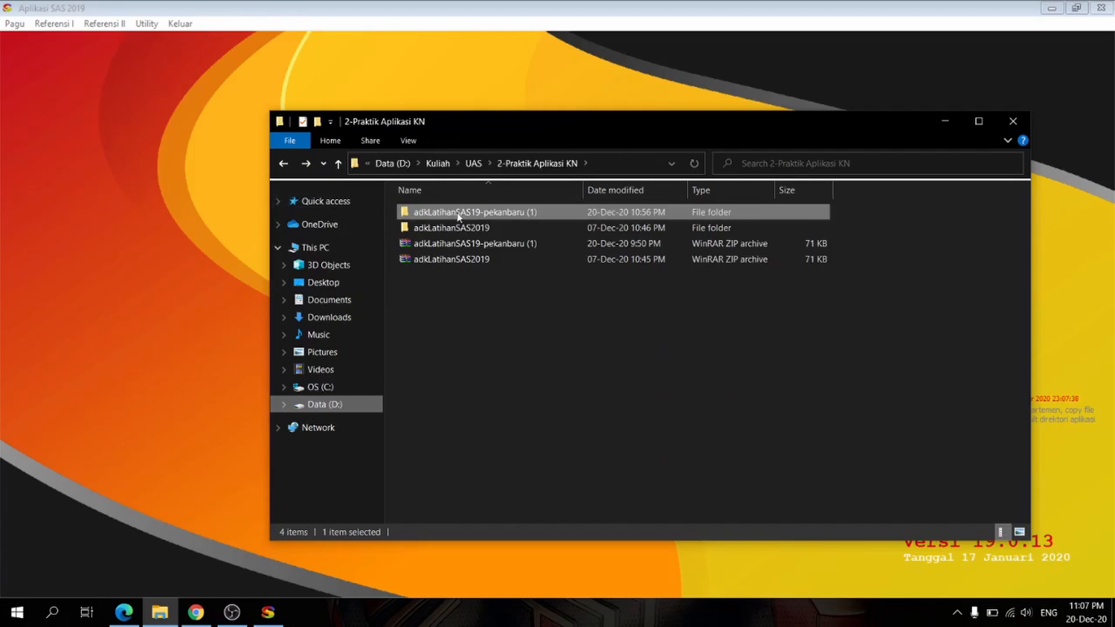
pyautogui.click(324, 164)
pyautogui.click(305, 185)
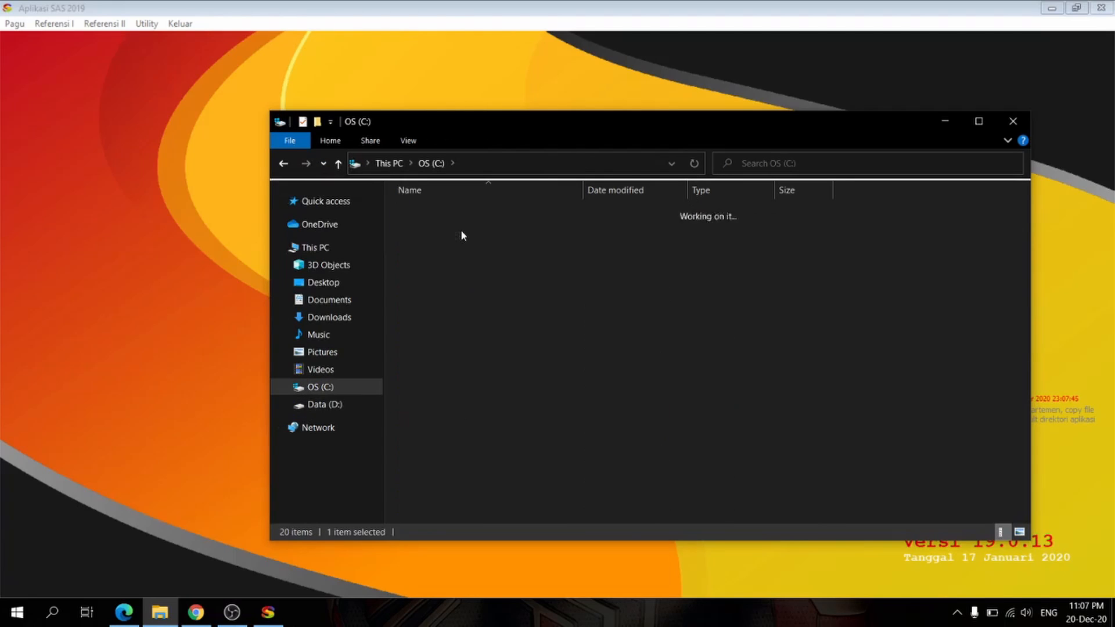
pyautogui.doubleClick(461, 231)
pyautogui.hotkey('ctrl', 'v')
pyautogui.click(945, 122)
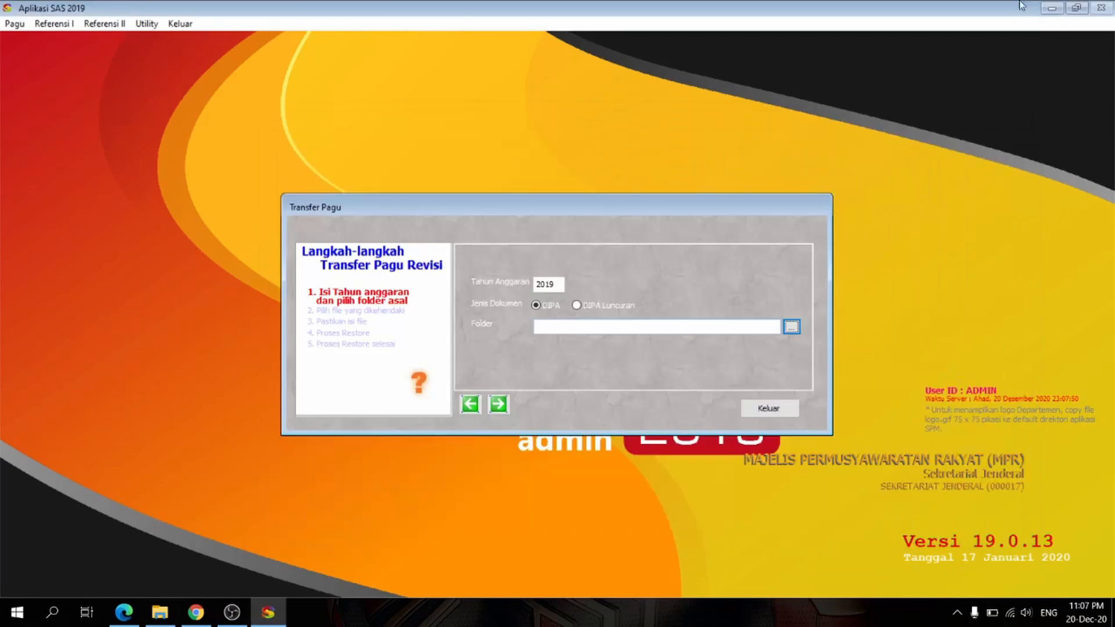
# Step: Try to use the copied adkLatihanSAS19-pekanbaru (1) folder in AplikasiSAS2019 as the Transfer Pagu source folder
pyautogui.click(792, 327)
pyautogui.click(548, 434)
pyautogui.click(490, 456)
pyautogui.click(540, 261)
pyautogui.click(646, 239)
pyautogui.click(553, 343)
# Step: Rename the copied folder in C:\AplikasiSAS2019 to adkLatihanSAS19-pekanbaru
pyautogui.click(160, 612)
pyautogui.doubleClick(476, 212)
pyautogui.click(283, 163)
pyautogui.press('F2')
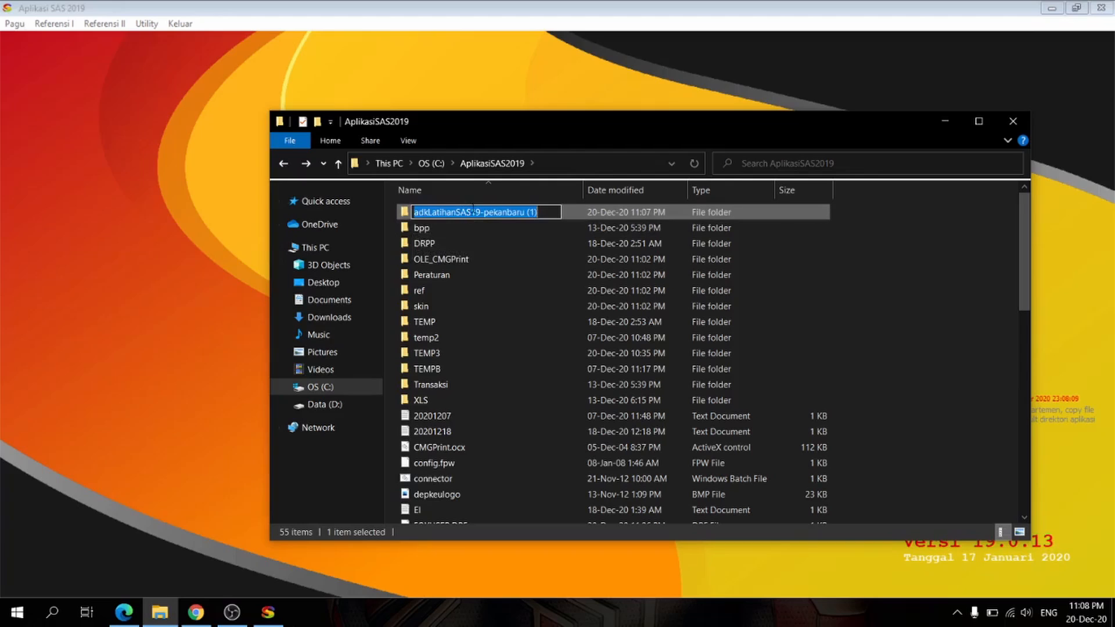
pyautogui.moveTo(544, 212); pyautogui.dragTo(527, 212)
pyautogui.press('BackSpace')
pyautogui.press('BackSpace')
pyautogui.press('Return')
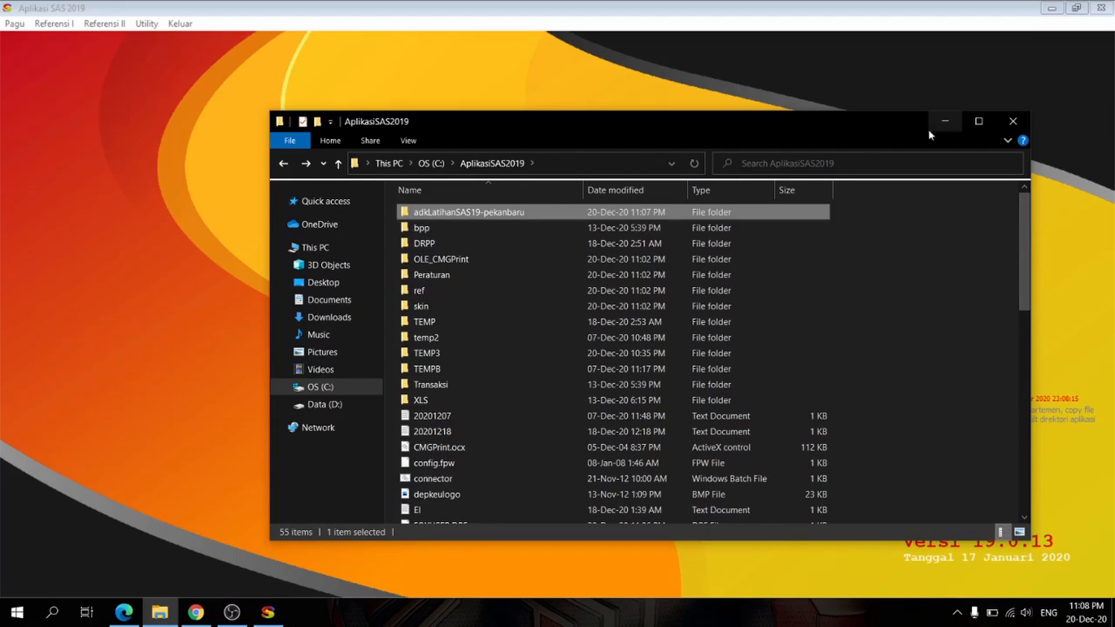
pyautogui.click(945, 121)
pyautogui.click(791, 327)
pyautogui.click(646, 239)
pyautogui.click(555, 342)
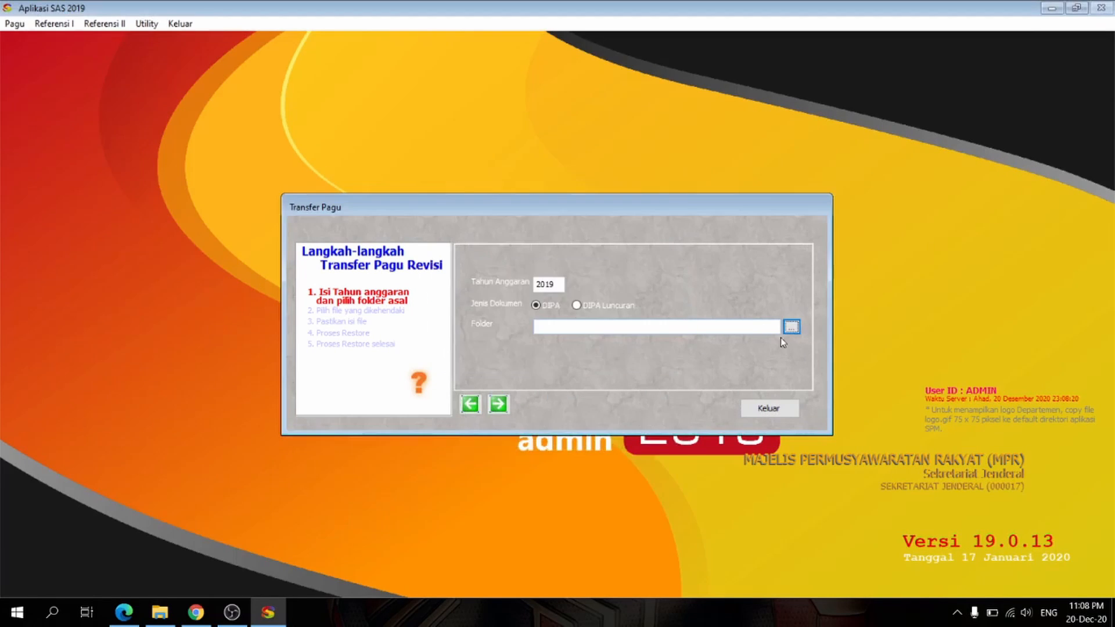
# Step: Set the Transfer Pagu folder to C:\AplikasiSAS2019\adkLatihanSAS19-pekanbaru and mark file D01_01508_00_527844_2.S19 for transfer
pyautogui.click(791, 327)
pyautogui.click(514, 250)
pyautogui.doubleClick(512, 260)
pyautogui.click(646, 239)
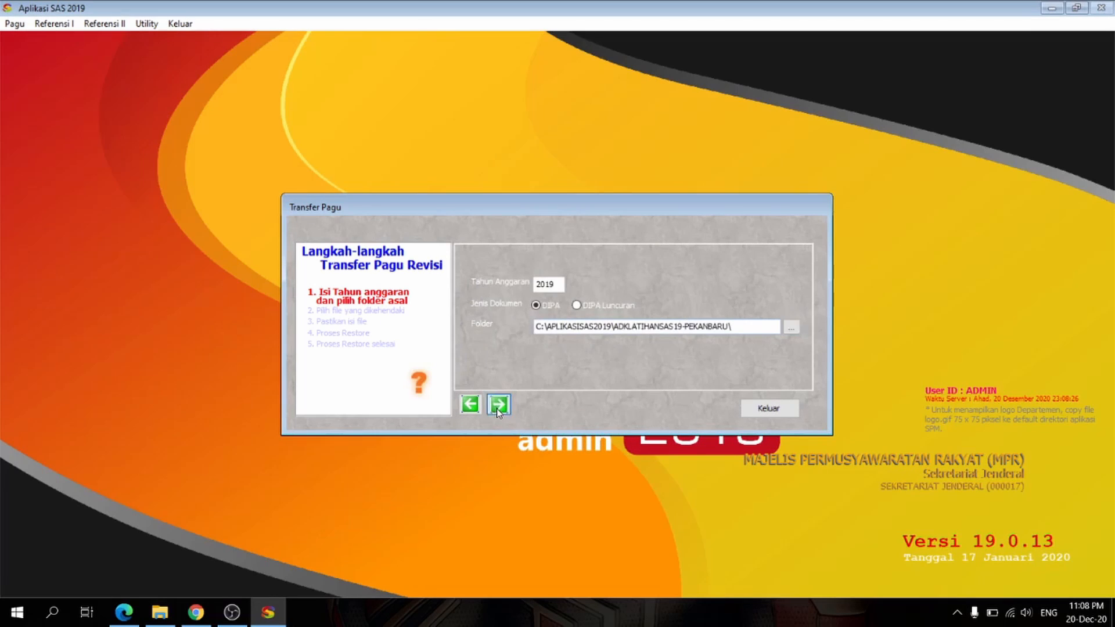
pyautogui.click(498, 404)
pyautogui.click(473, 272)
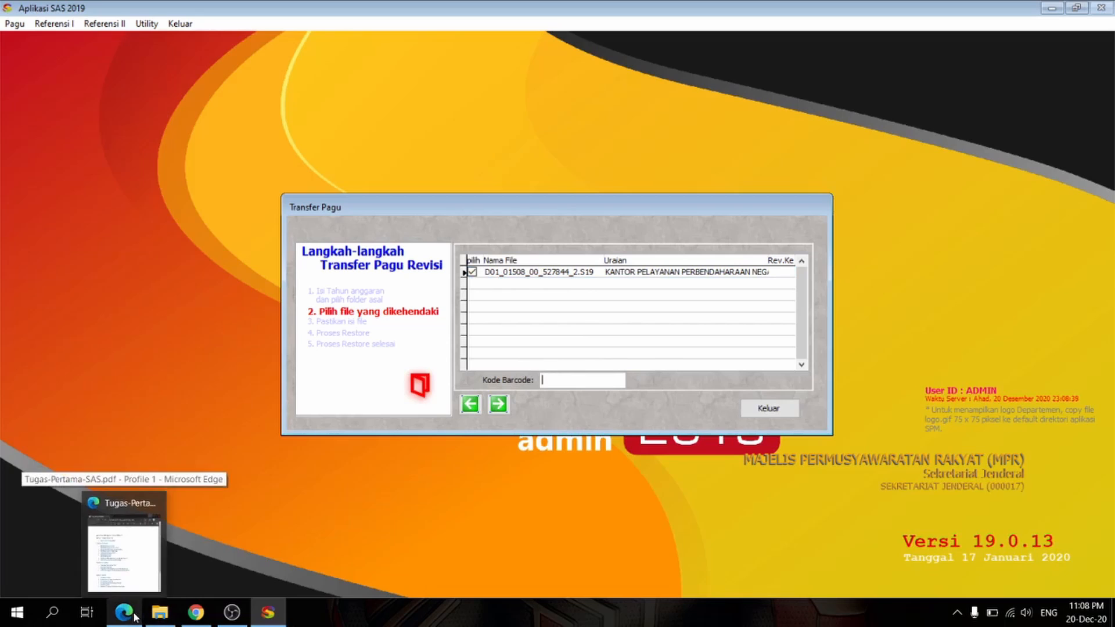
# Step: Open the DIPA PDF in adkLatihanSAS19-pekanbaru and copy the code printed under the first page's barcode
pyautogui.click(158, 619)
pyautogui.doubleClick(511, 214)
pyautogui.doubleClick(511, 213)
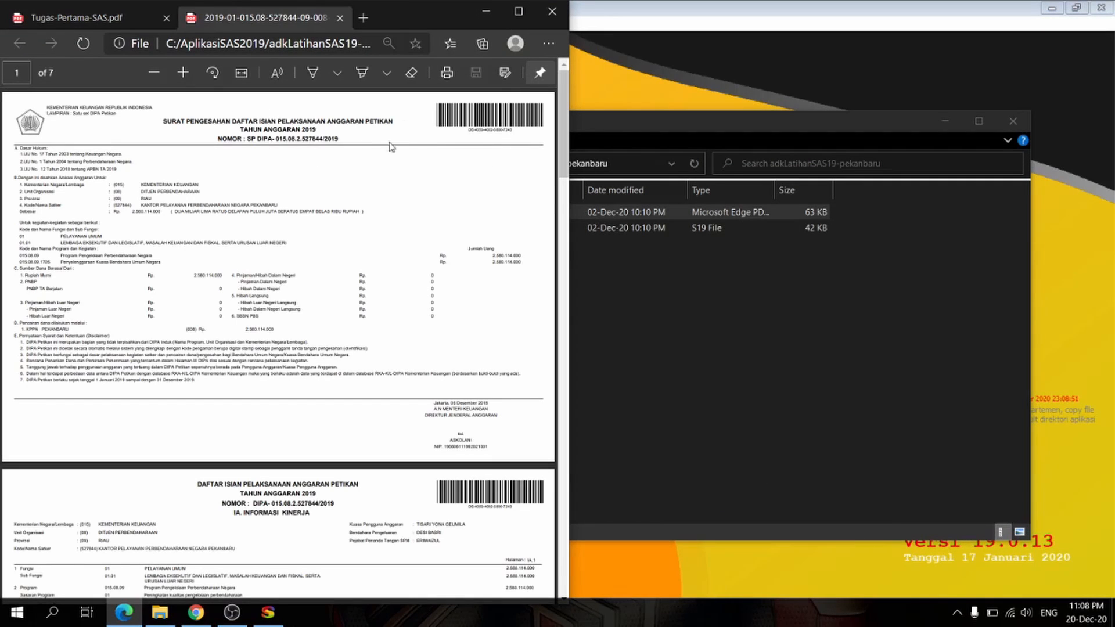
pyautogui.click(183, 73)
pyautogui.click(184, 73)
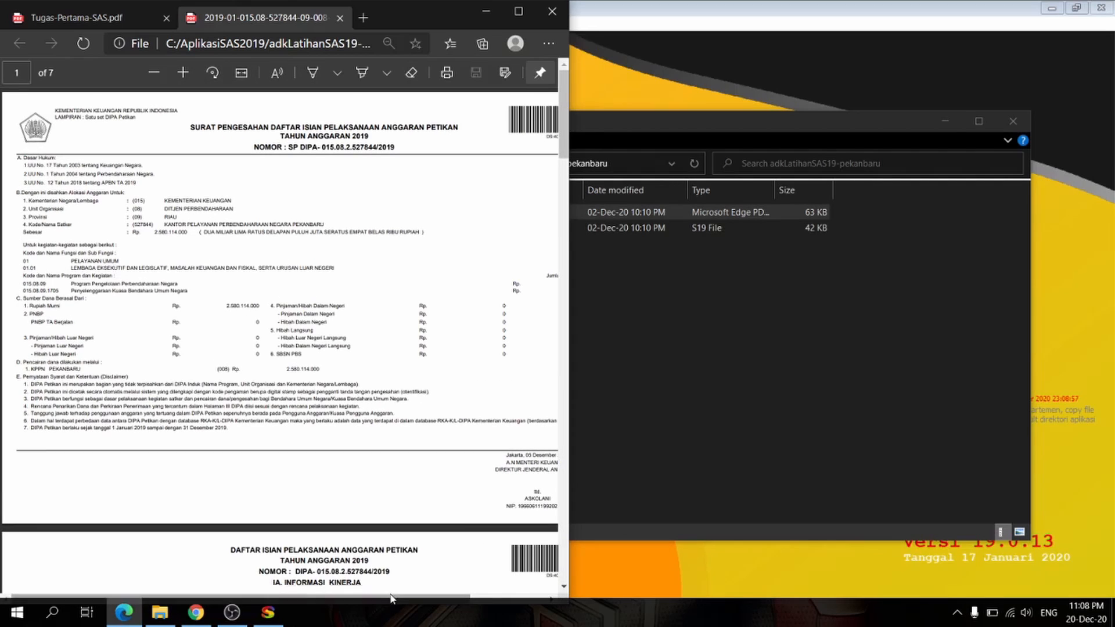
pyautogui.moveTo(390, 598); pyautogui.dragTo(469, 599)
pyautogui.moveTo(507, 137); pyautogui.dragTo(450, 138)
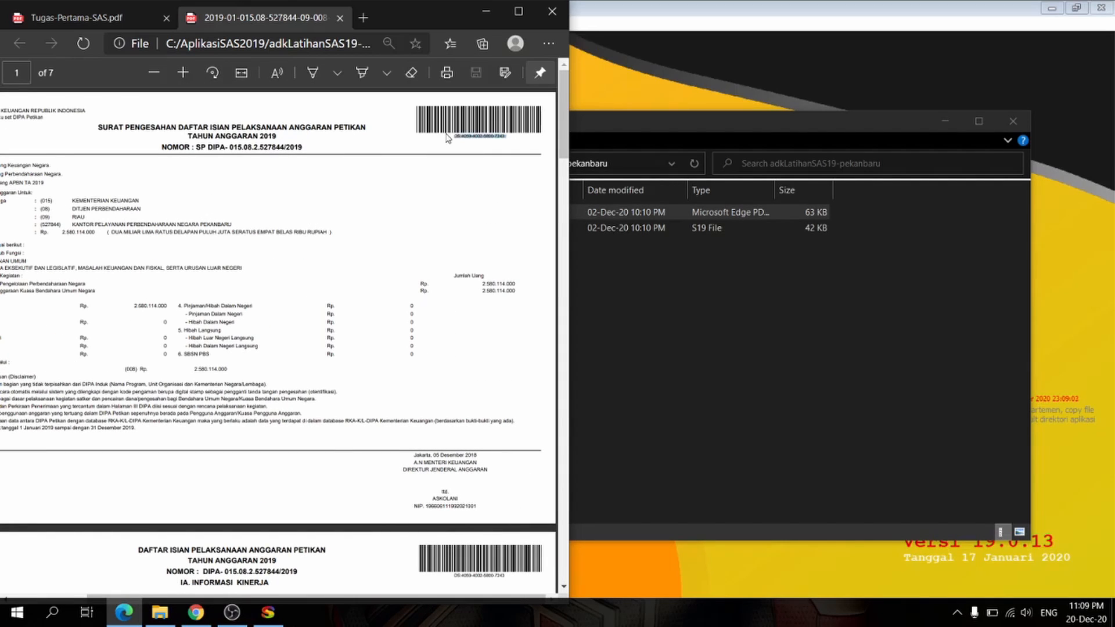
pyautogui.hotkey('ctrl', 'c')
# Step: Paste the copied code as the Kode Barcode in Transfer Pagu and proceed to checking the file contents
pyautogui.click(486, 11)
pyautogui.click(945, 120)
pyautogui.click(556, 381)
pyautogui.hotkey('ctrl', 'v')
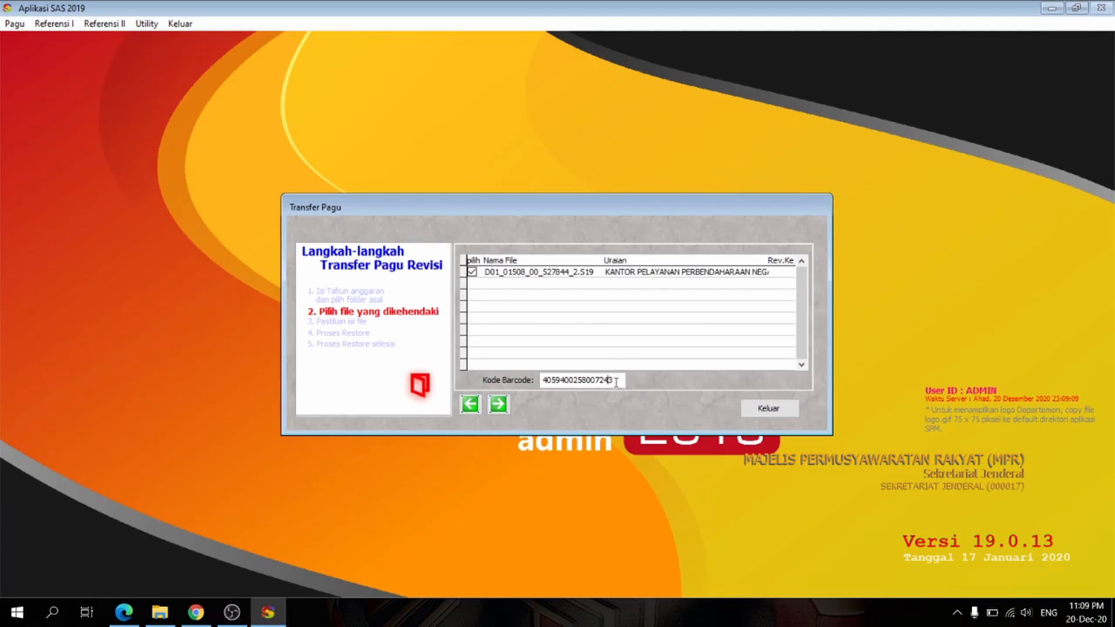
pyautogui.click(498, 405)
pyautogui.click(498, 405)
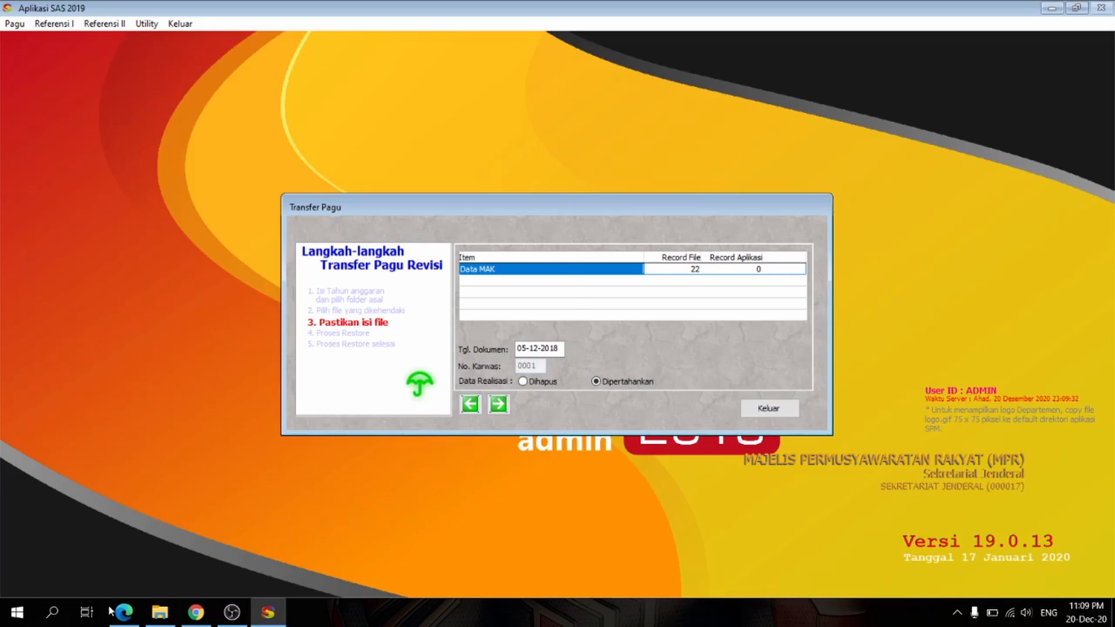
# Step: Look up the signing date above the signature on the first page of the DIPA PDF
pyautogui.hotkey('alt', 'Tab')
pyautogui.scroll(-2, 474, 378)
pyautogui.moveTo(482, 374); pyautogui.dragTo(409, 382)
pyautogui.click(501, 380)
pyautogui.click(183, 73)
pyautogui.moveTo(295, 597); pyautogui.dragTo(422, 603)
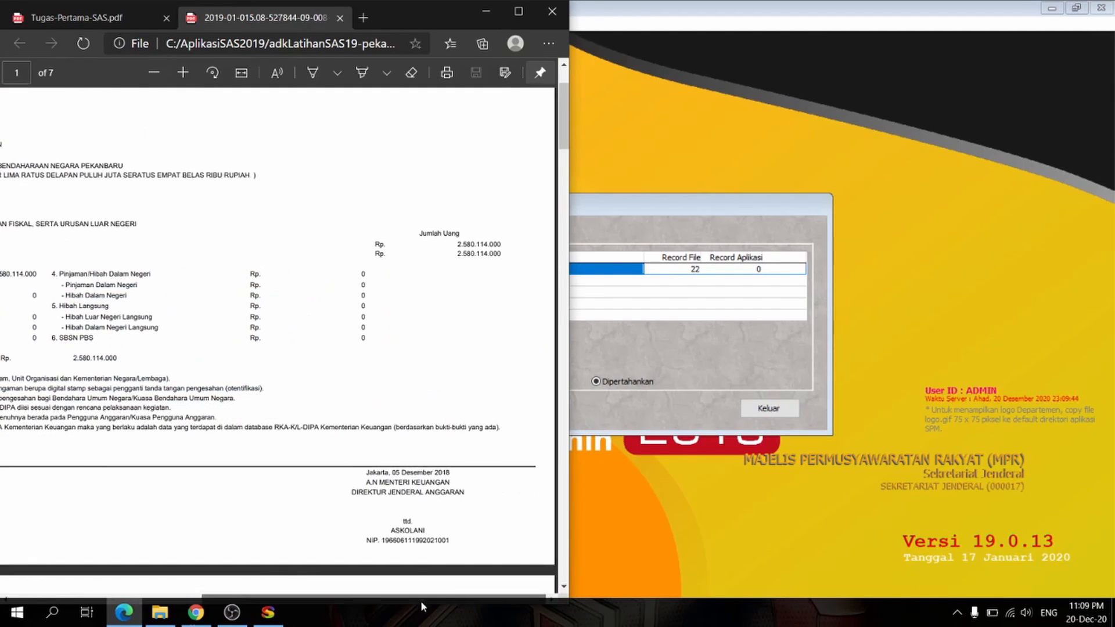
# Step: Run the Transfer Pagu restore of Data MAK with document date 05-12-2018 and close the transfer dialog
pyautogui.click(491, 11)
pyautogui.click(498, 405)
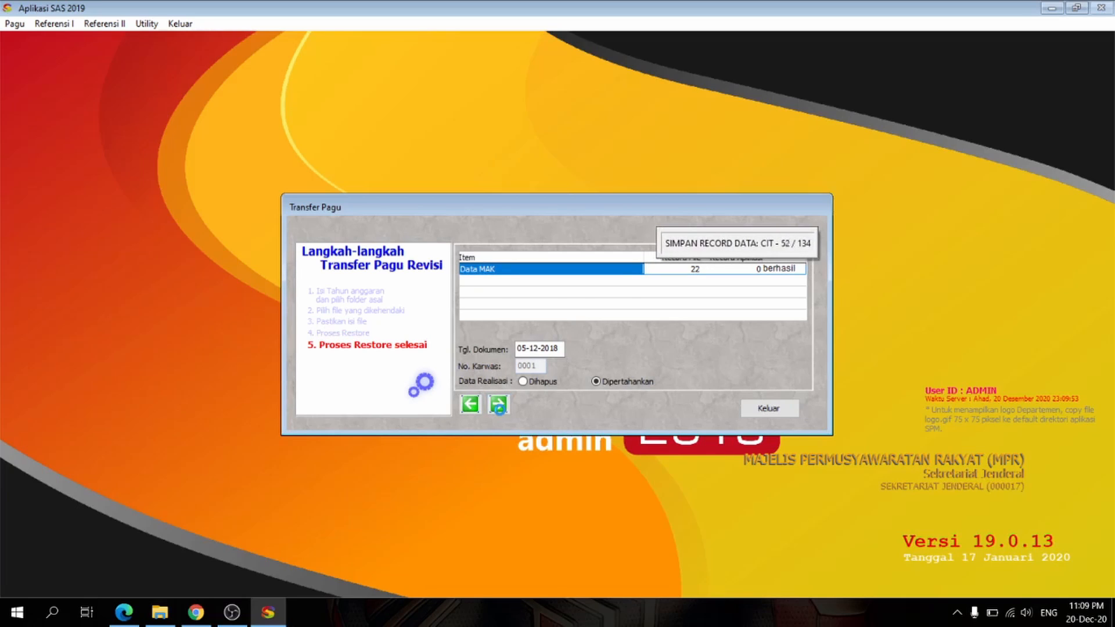
pyautogui.click(590, 349)
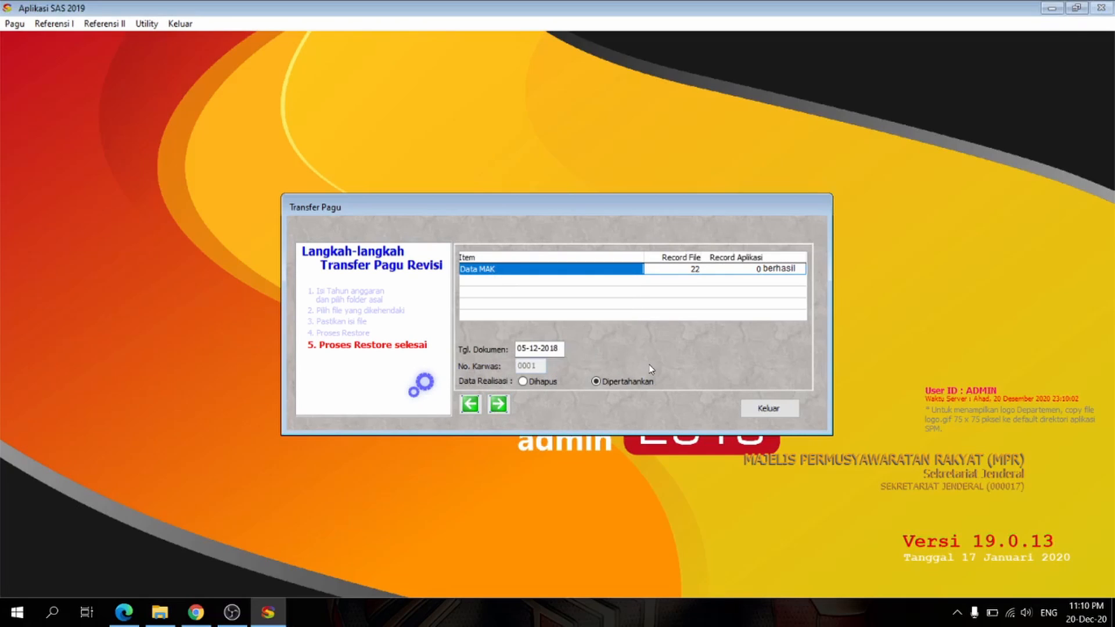
pyautogui.click(767, 408)
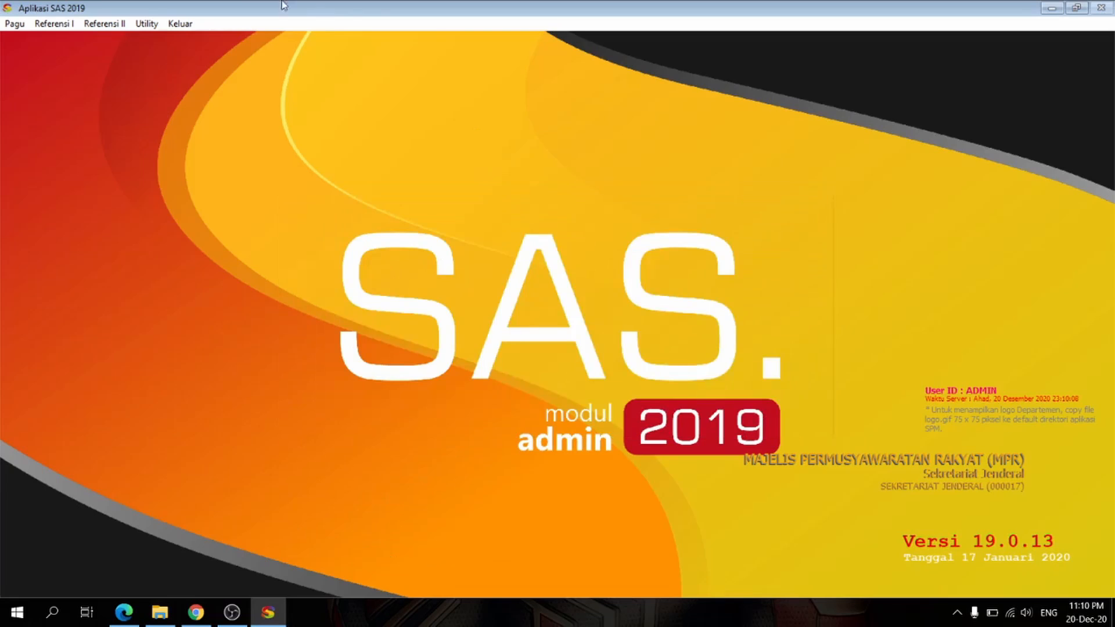
# Step: Look up satker 527844 in Referensi Satker using the DIPA's code, mark it as default and close the reference
pyautogui.moveTo(232, 621)
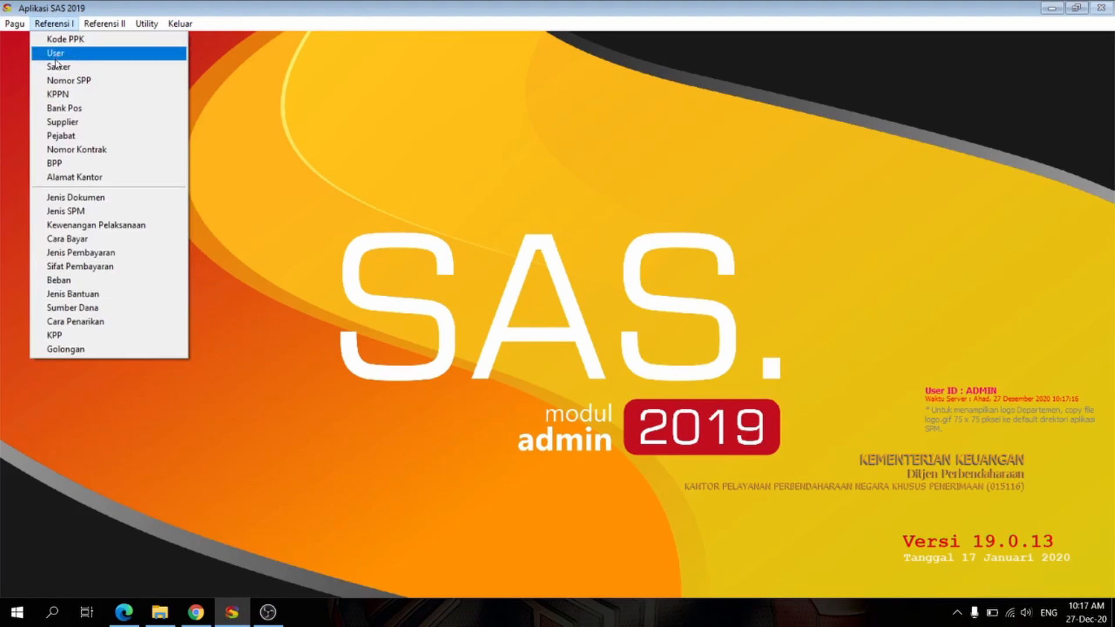
pyautogui.click(87, 50)
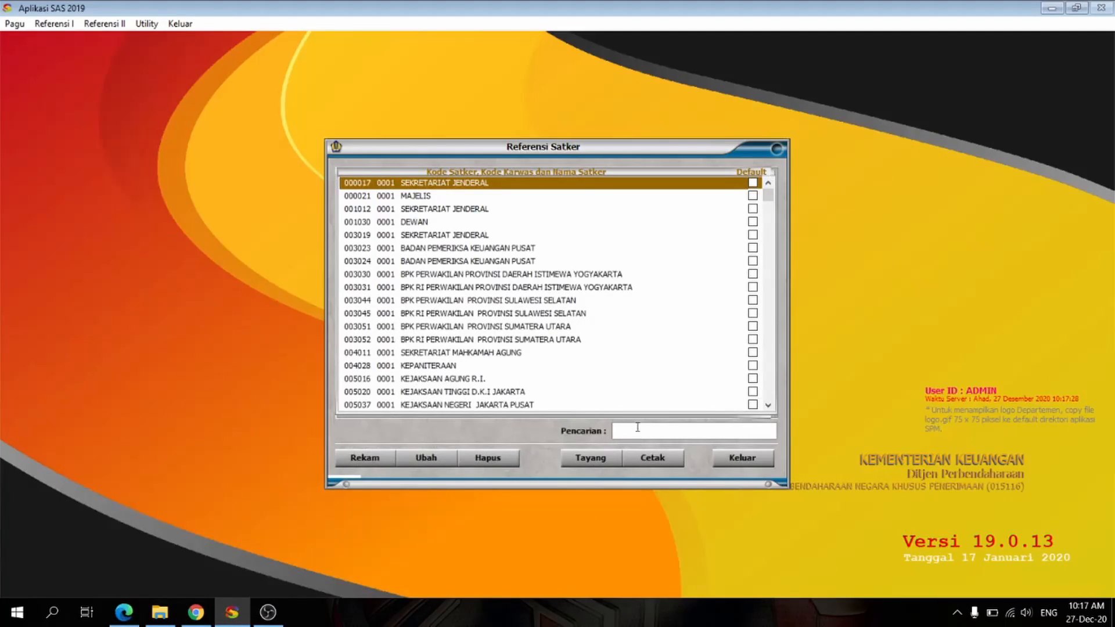
pyautogui.write('527844')
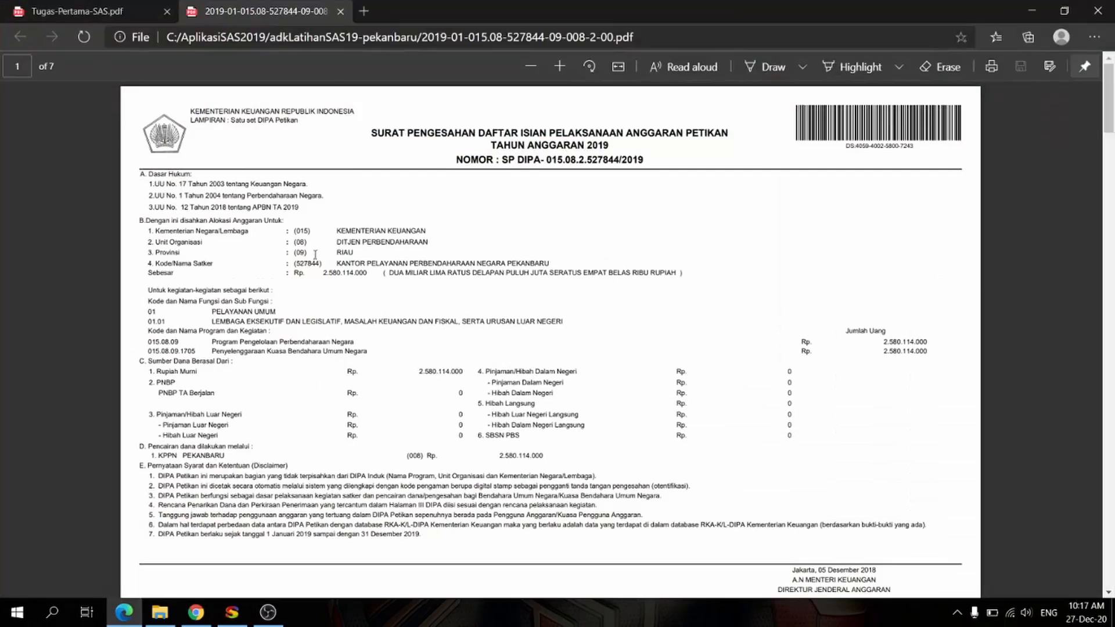
pyautogui.moveTo(321, 263); pyautogui.dragTo(298, 264)
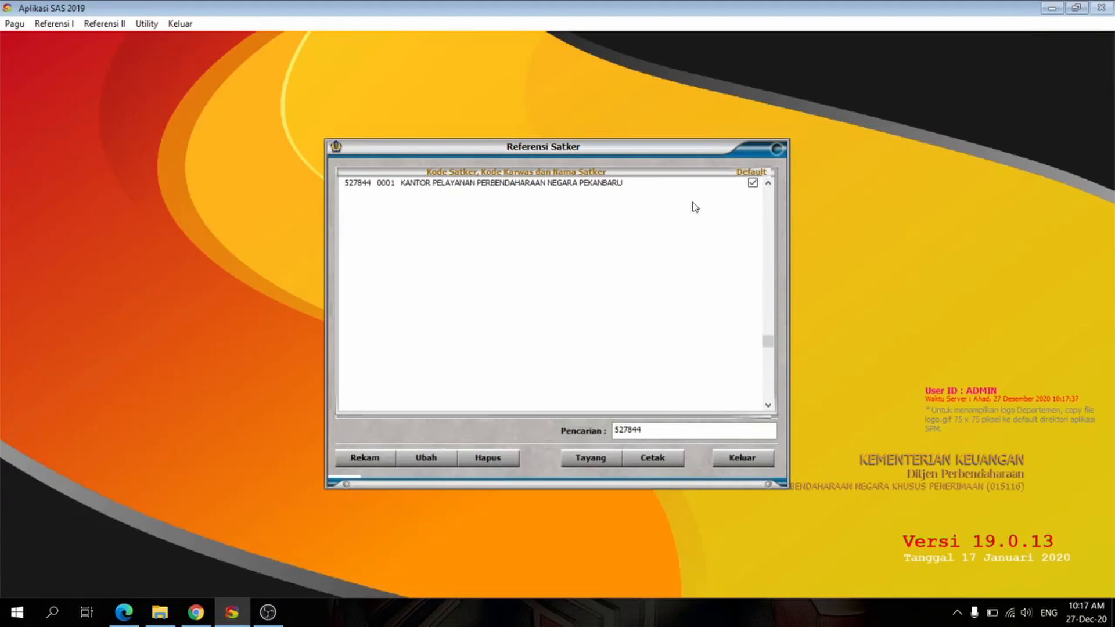
pyautogui.click(753, 183)
pyautogui.click(726, 458)
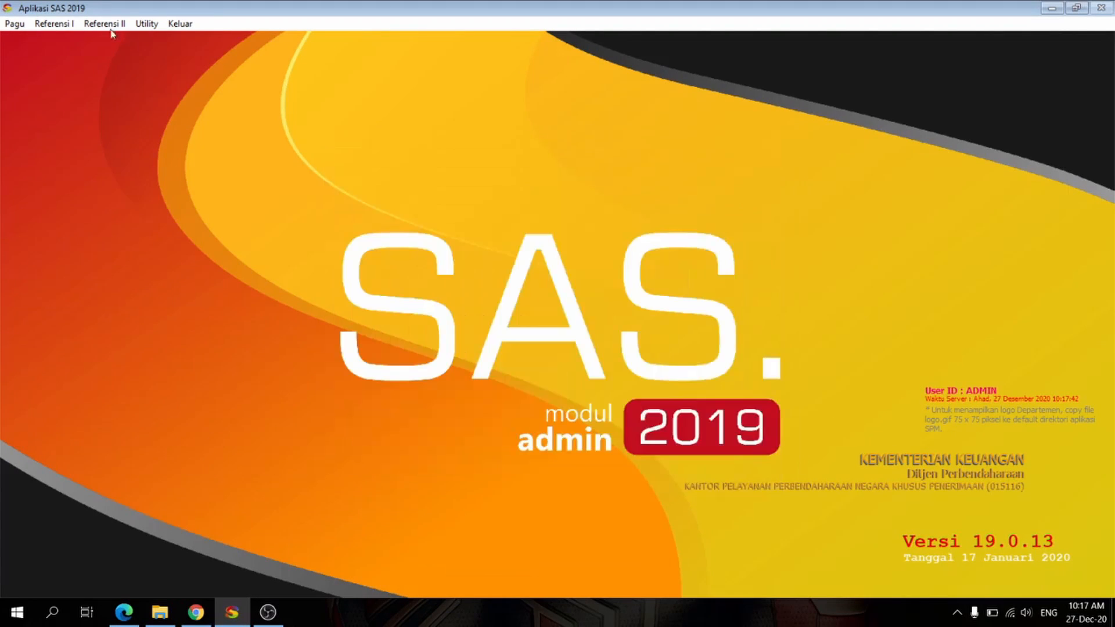
# Step: Record PPK code 01 for satker 527844 in Referensi Anak Satker with the name KPPN Pekanbaru and save it
pyautogui.click(54, 23)
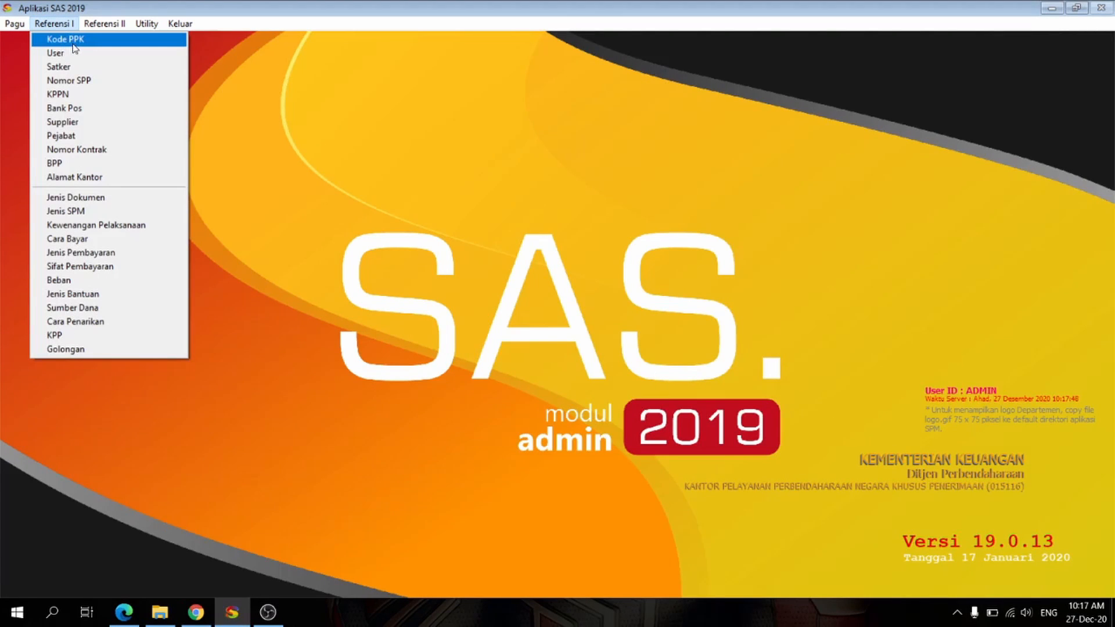
pyautogui.click(73, 44)
pyautogui.click(413, 407)
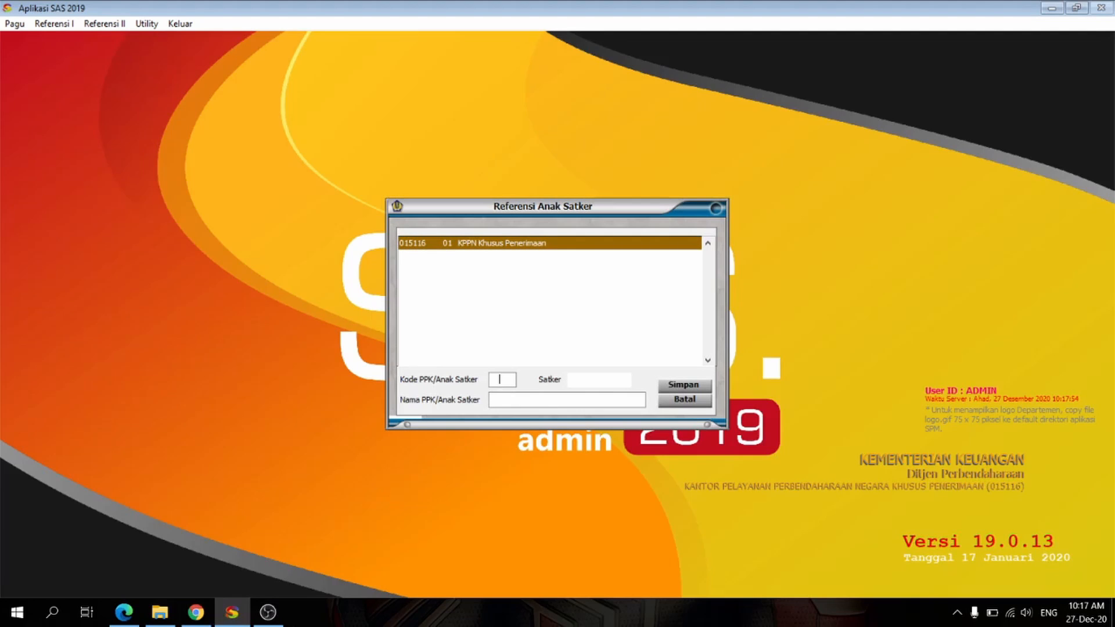
pyautogui.write('80')
pyautogui.press('Return')
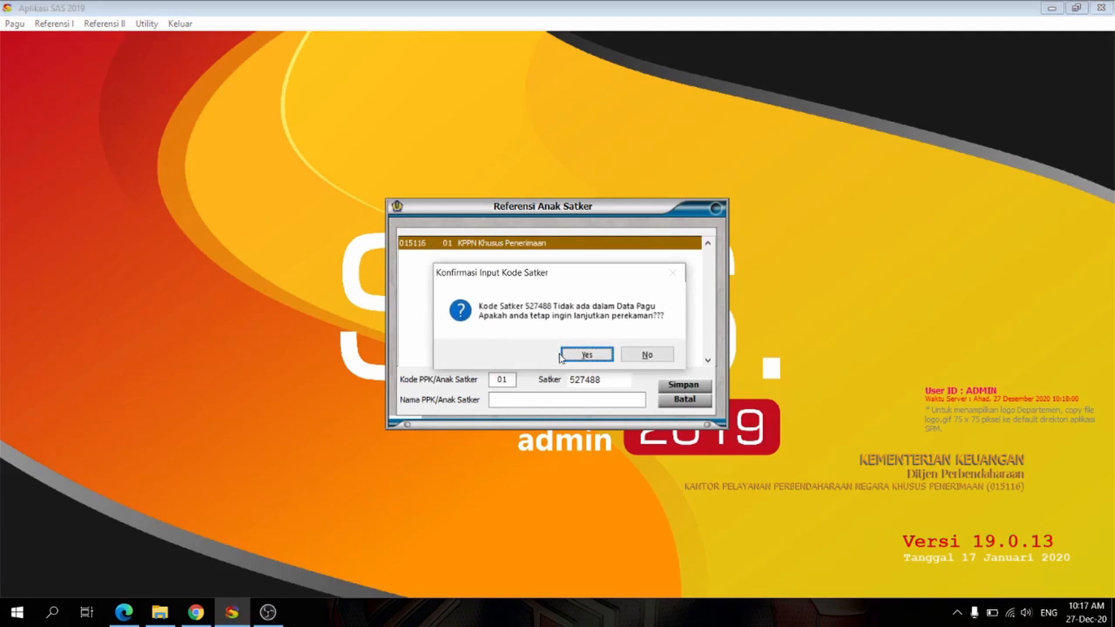
pyautogui.click(643, 355)
pyautogui.moveTo(597, 383); pyautogui.dragTo(587, 383)
pyautogui.write('844')
pyautogui.write('KPPN Pekanbaru')
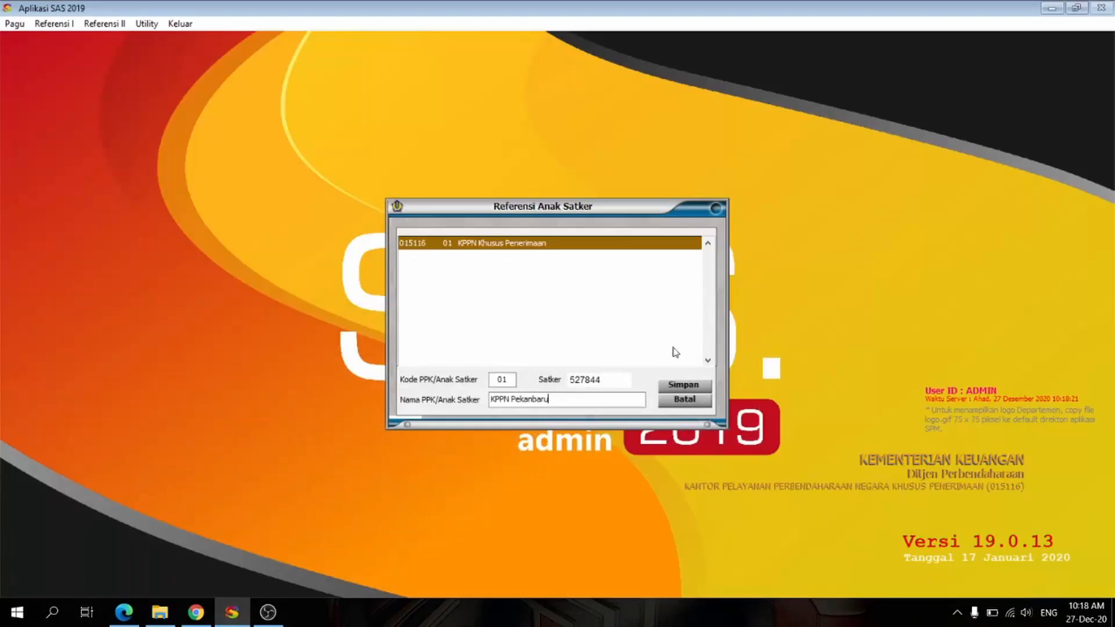
pyautogui.click(684, 385)
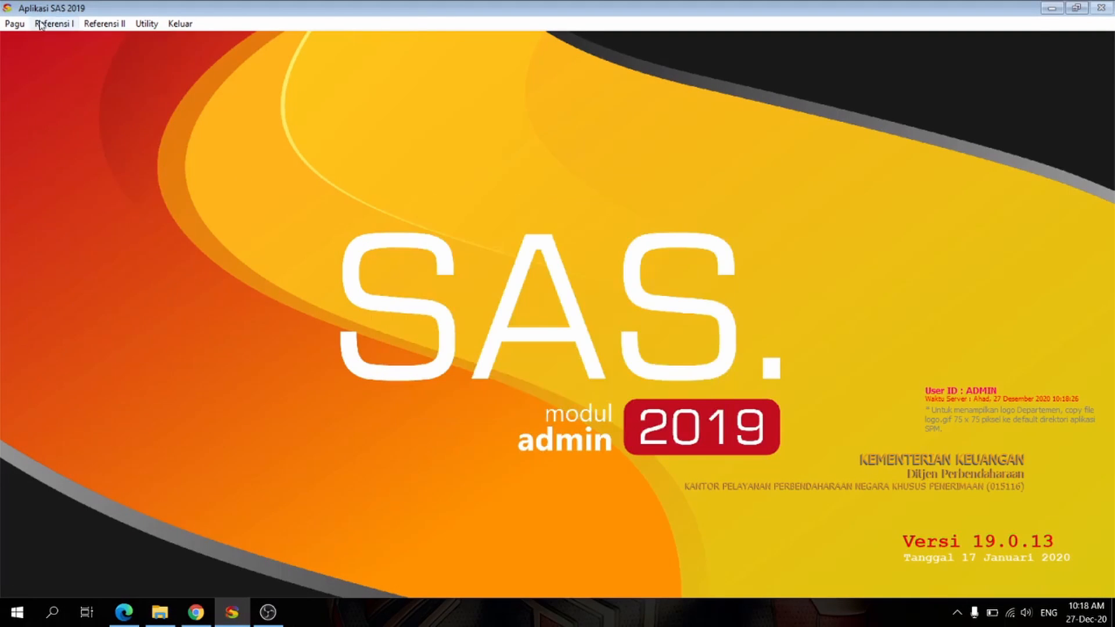
# Step: Fill in a new user ppk with password and NIP, level 2 OPERATOR, menu 1 PPK and Kode PPK 527844.01
pyautogui.click(54, 23)
pyautogui.click(60, 50)
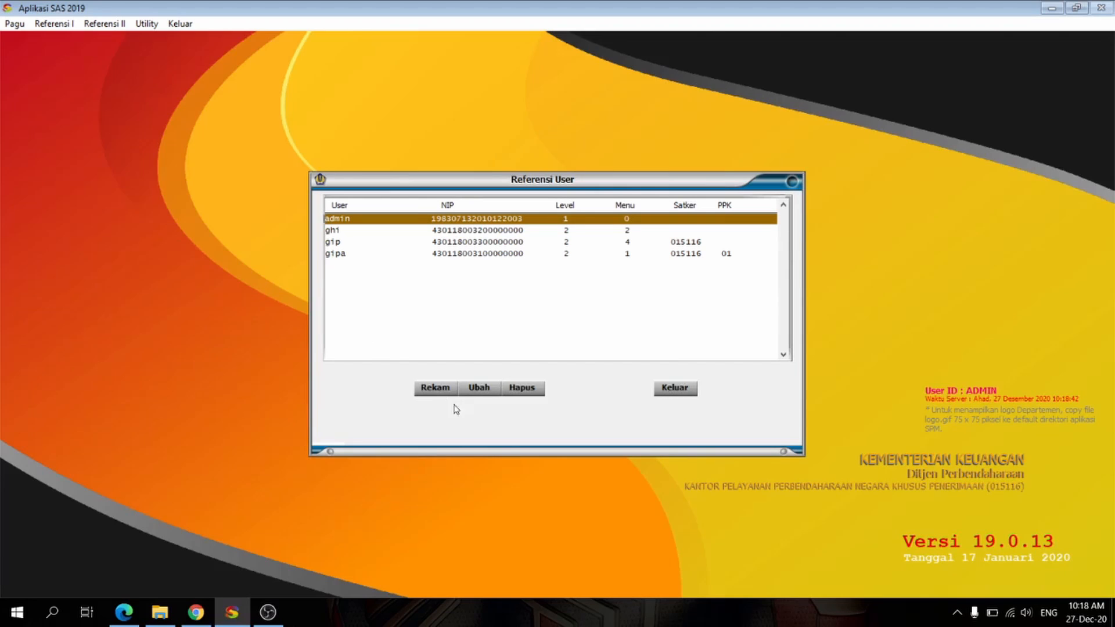
pyautogui.click(448, 388)
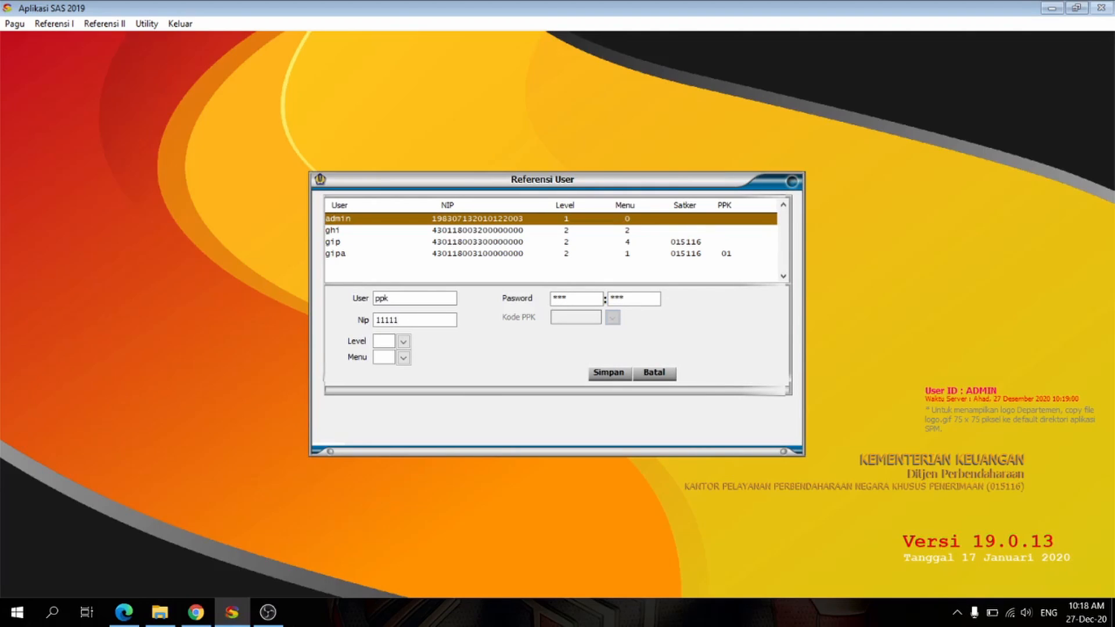
pyautogui.click(403, 341)
pyautogui.click(422, 372)
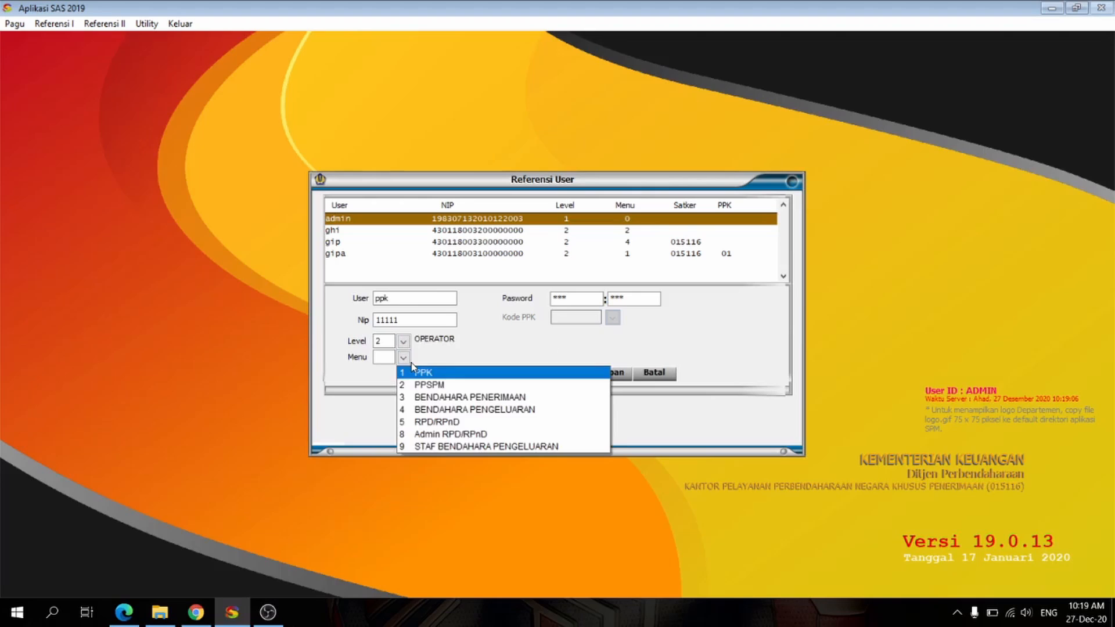
pyautogui.click(422, 370)
pyautogui.click(613, 318)
pyautogui.click(620, 343)
# Step: Replace the NIP of user ppk with a full 18-digit number and save the user
pyautogui.click(608, 373)
pyautogui.click(555, 343)
pyautogui.write('430112222222222222')
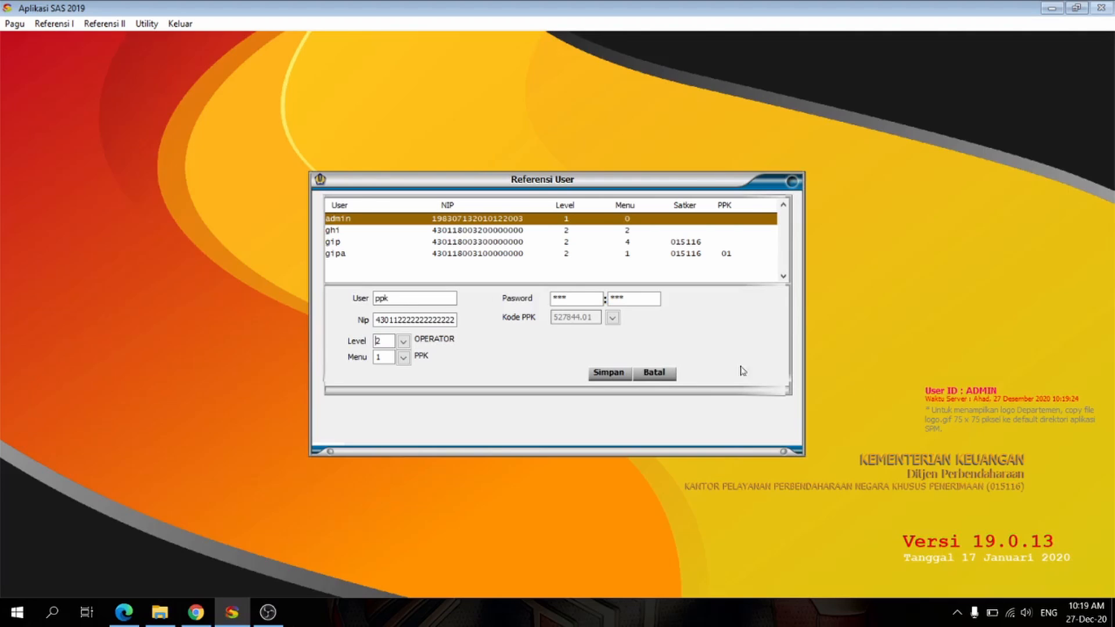
pyautogui.click(407, 318)
pyautogui.click(609, 373)
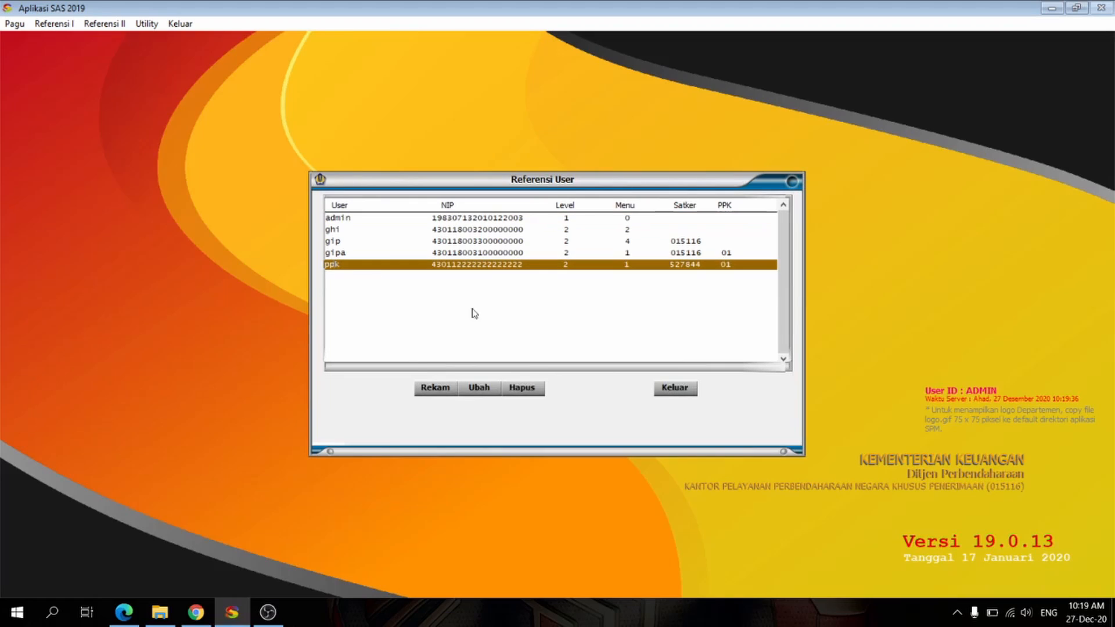
# Step: Start a new user record for ppspm and fill in its password, password confirmation and NIP
pyautogui.click(446, 389)
pyautogui.click(431, 300)
pyautogui.write('ppspm')
pyautogui.press('Tab')
pyautogui.write('*****')
pyautogui.press('Tab')
pyautogui.write('*')
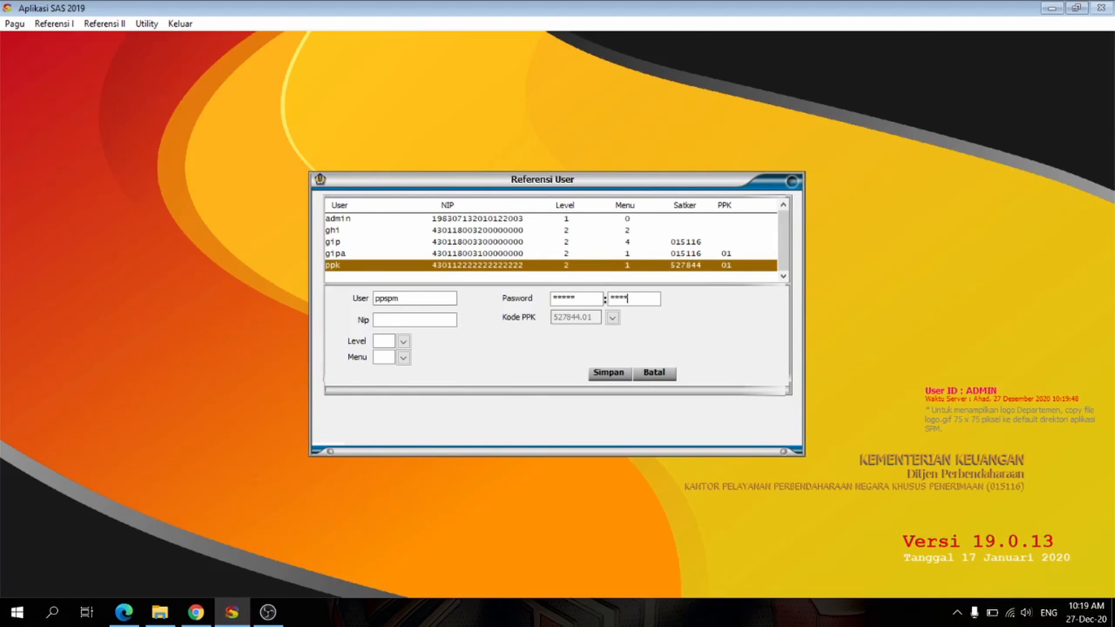
pyautogui.write('430111111111111111')
# Step: Give user ppspm level 2 OPERATOR and menu 2 PPSPM, and save the record
pyautogui.click(403, 342)
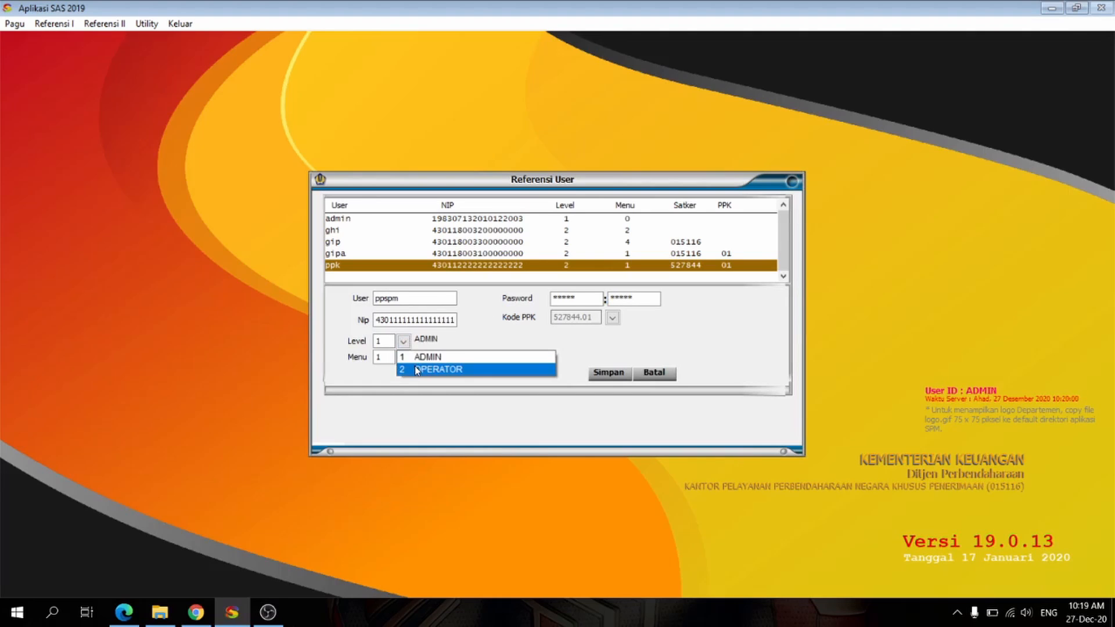
pyautogui.click(418, 368)
pyautogui.click(404, 357)
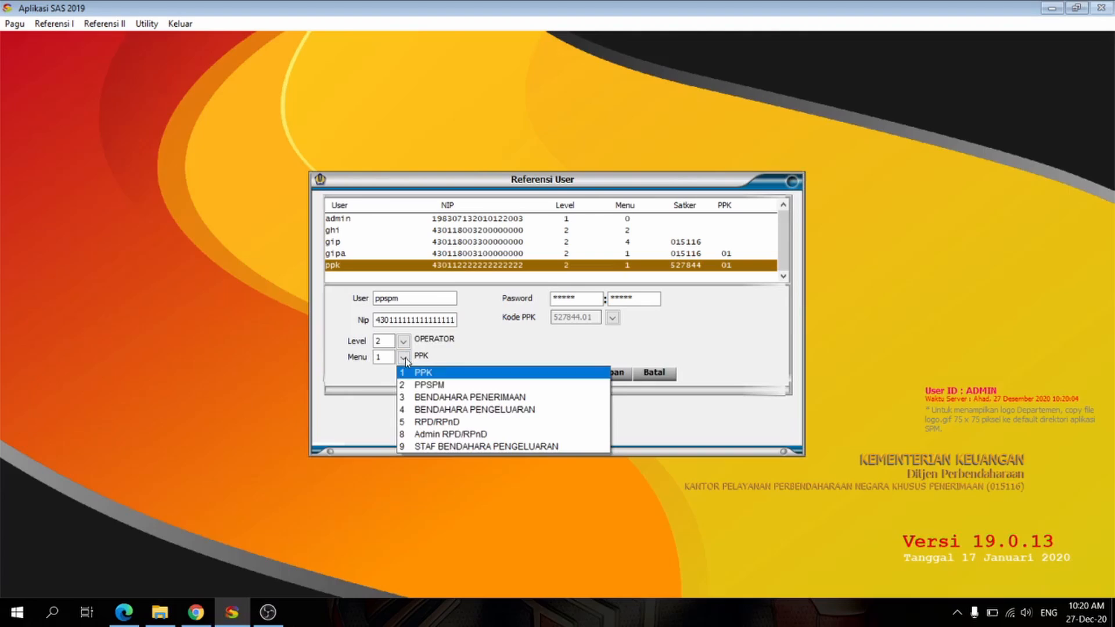
pyautogui.click(424, 384)
pyautogui.click(609, 372)
# Step: Start a new user record for bendahara and fill in its password, password confirmation and NIP
pyautogui.click(430, 388)
pyautogui.write('bendahara')
pyautogui.press('Tab')
pyautogui.write('*********')
pyautogui.press('Tab')
pyautogui.write('*********')
pyautogui.write('430113333333333333')
pyautogui.press('Tab')
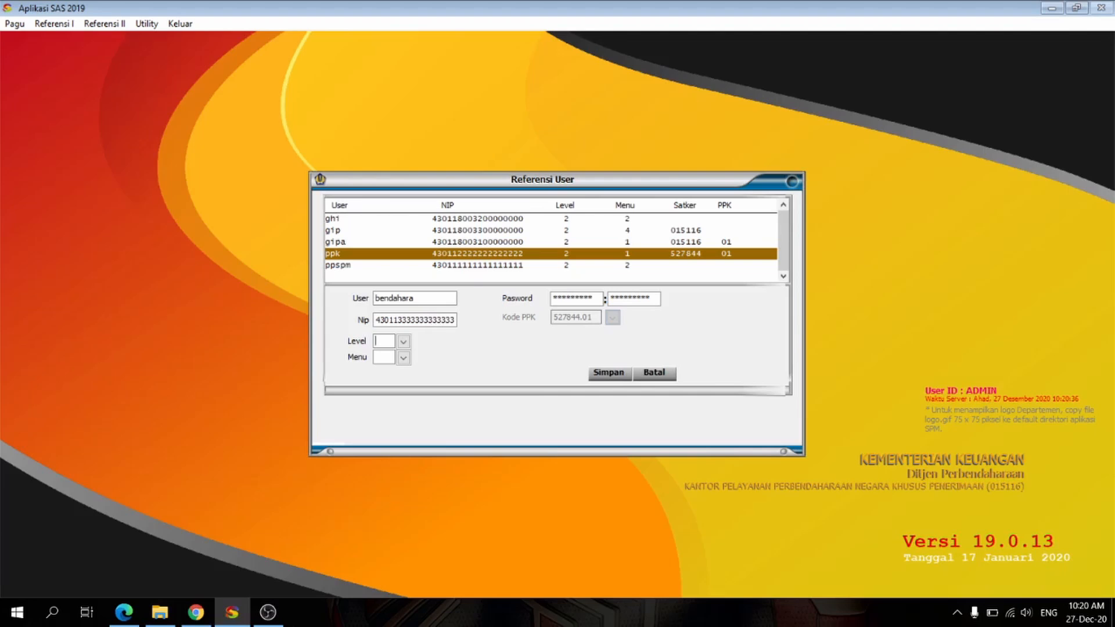
# Step: Assign bendahara level 2 OPERATOR, menu 4 BENDAHARA PENGELUARAN and Kode BPP 015116.000 Bendahara Pengeluaran, and save the user
pyautogui.click(403, 341)
pyautogui.click(424, 368)
pyautogui.click(403, 358)
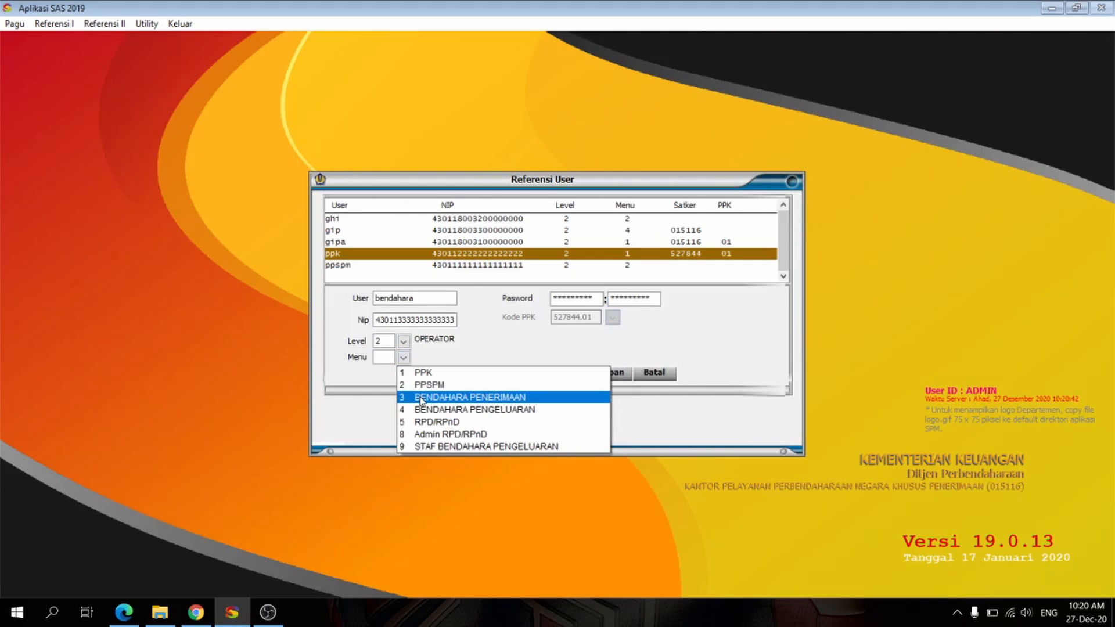
pyautogui.click(423, 409)
pyautogui.click(613, 318)
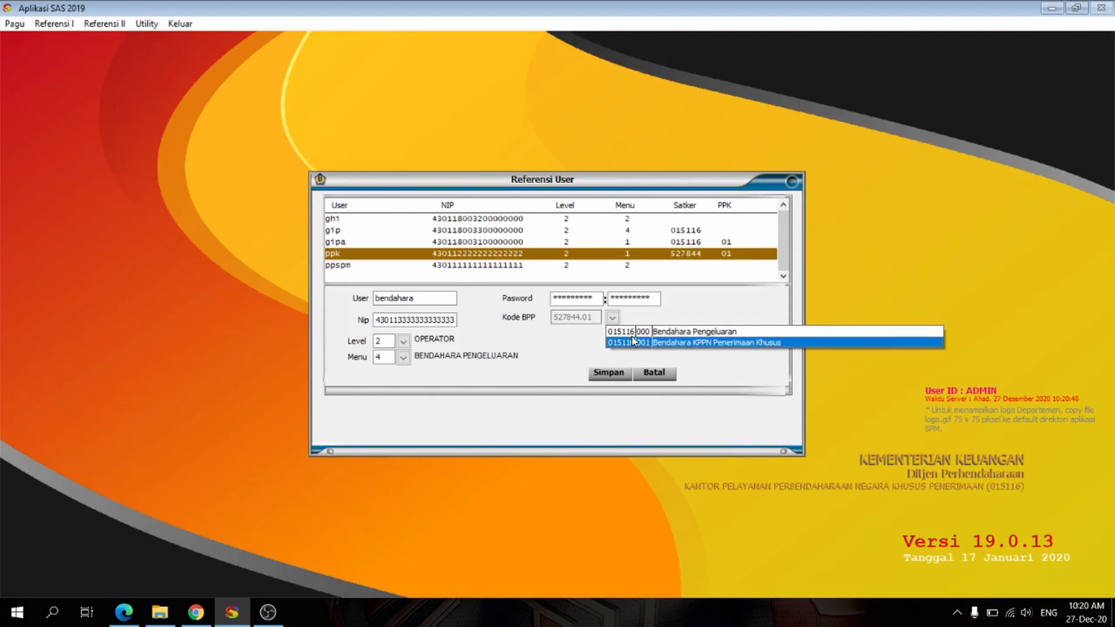
pyautogui.click(641, 333)
pyautogui.click(608, 373)
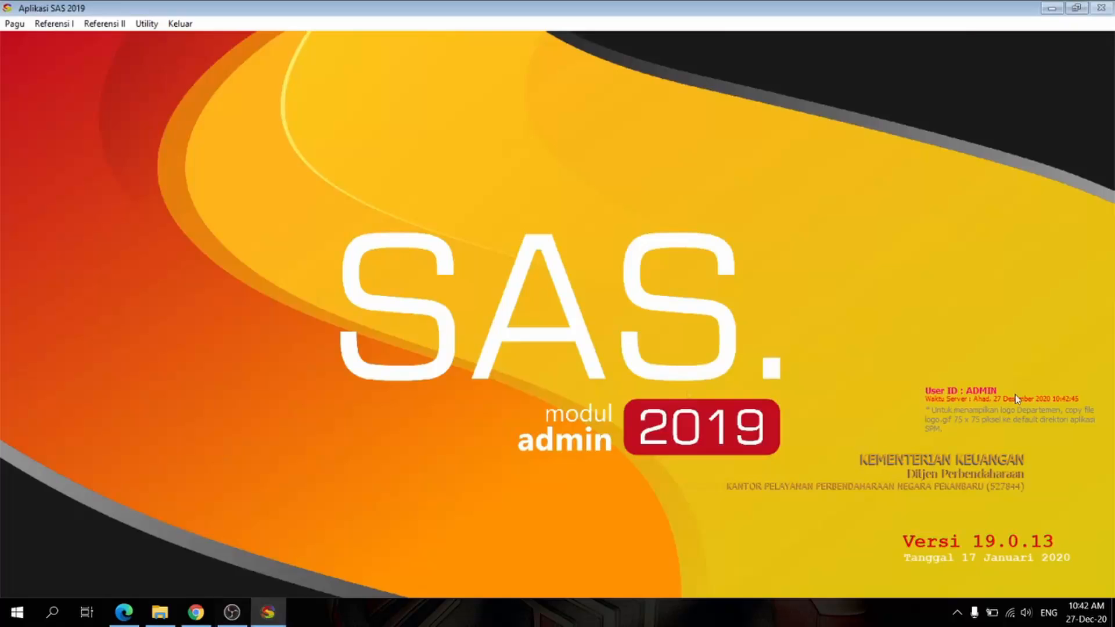
# Step: Start a new SPP serial number allocation for Tahun Anggaran 2019, Satker 527844 and Anak Satker/PPK 01
pyautogui.click(54, 23)
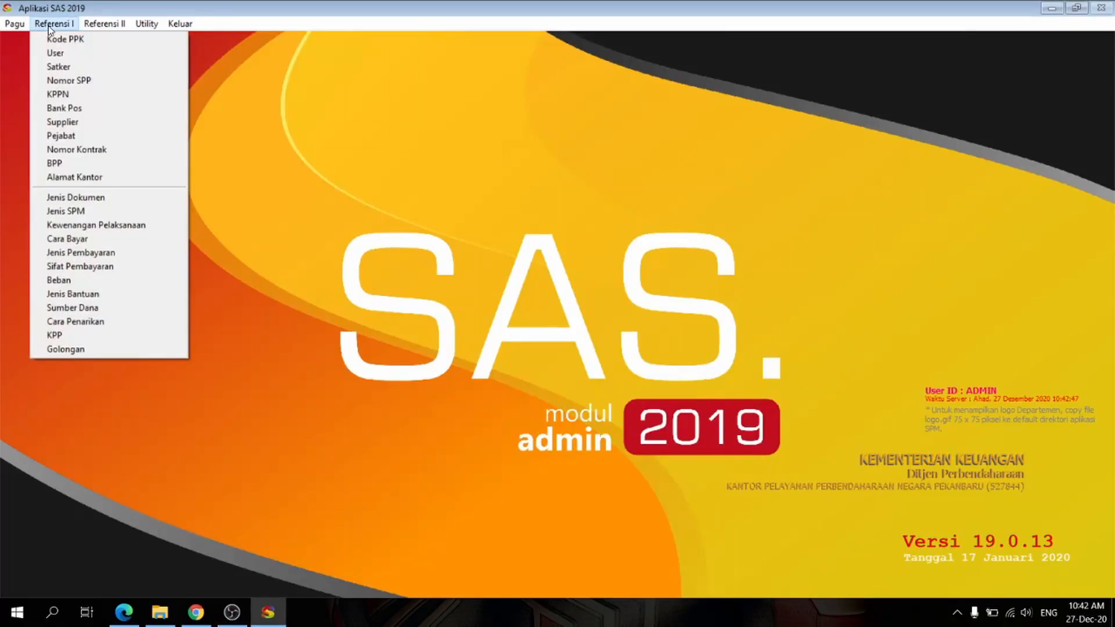
pyautogui.click(58, 95)
pyautogui.click(407, 420)
pyautogui.write('2019')
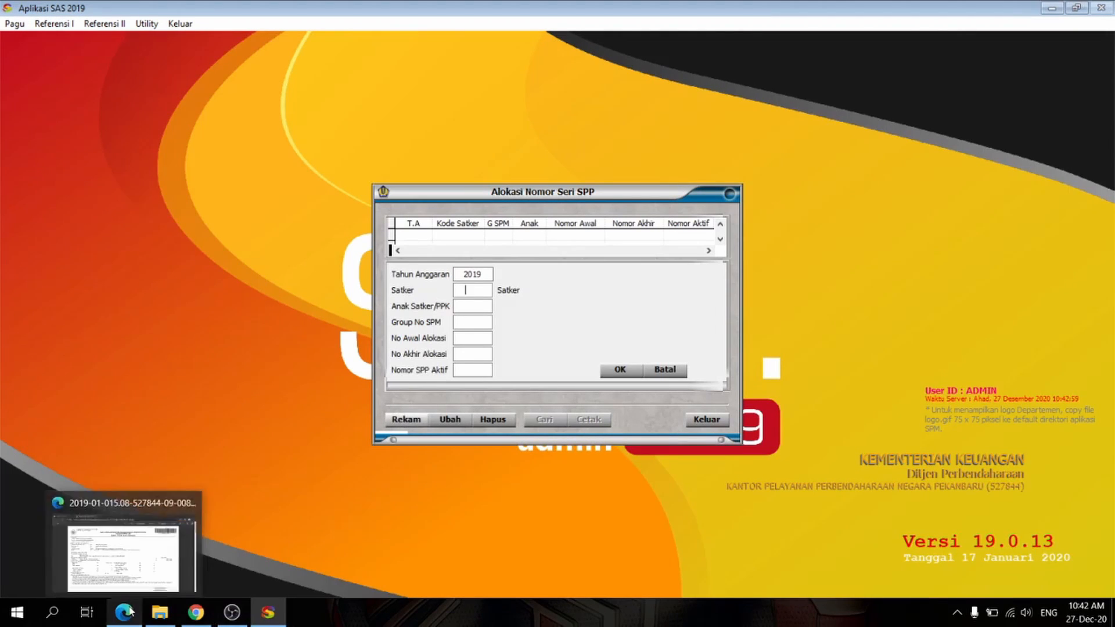
pyautogui.write('527844')
pyautogui.click(124, 620)
pyautogui.click(125, 622)
pyautogui.write('01')
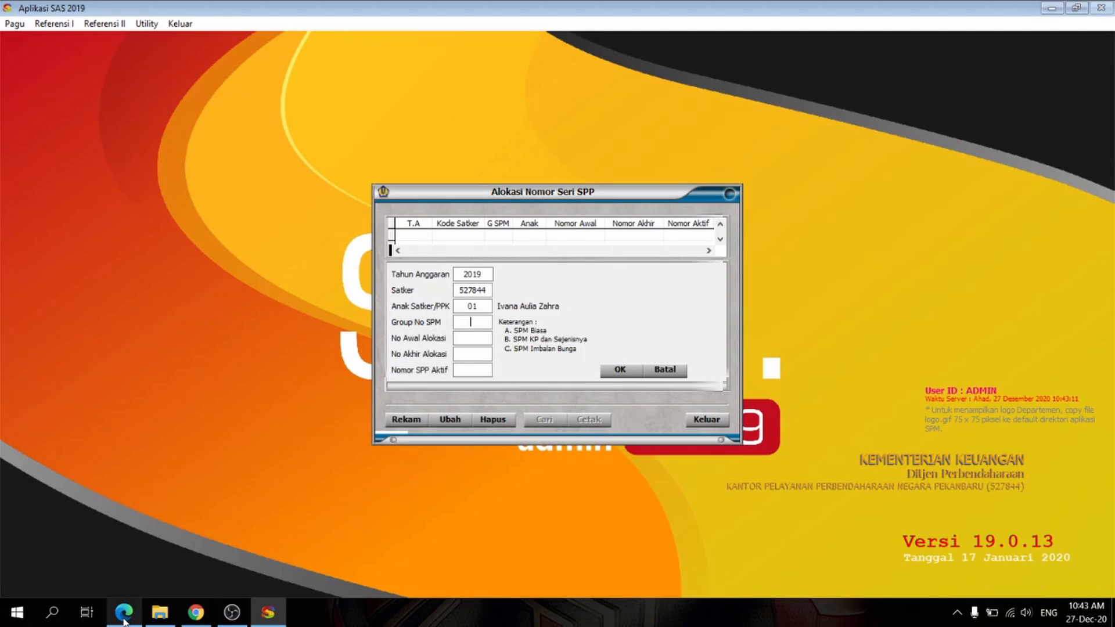
pyautogui.write('A0000')
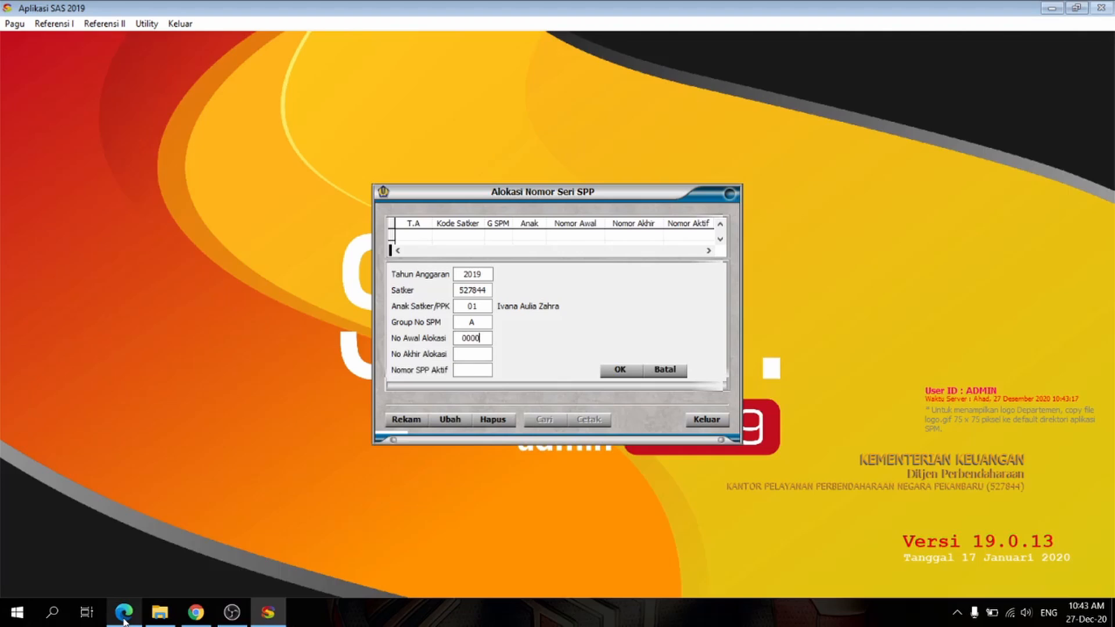
pyautogui.write('19999901001')
# Step: Set the allocation to SPM group A, range 00001 to 99999 and active number 00001, save it and close the SPP number reference
pyautogui.press('Return')
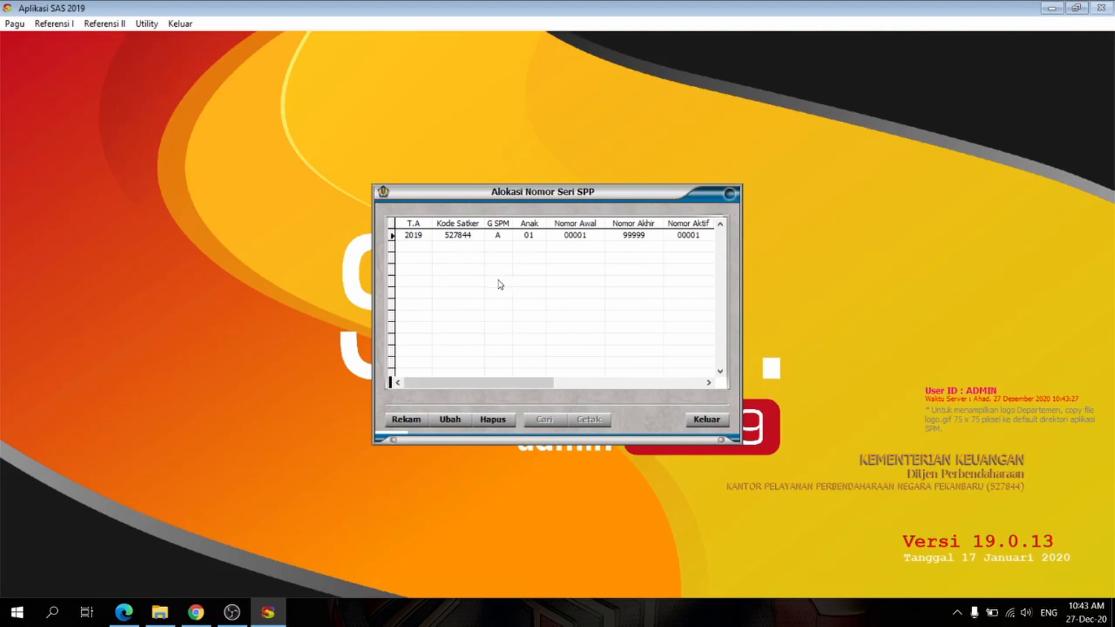
pyautogui.click(708, 421)
# Step: Check the Default and Ada KCBI settings of 008 PEKANBARU in the KPPN reference, and close it
pyautogui.click(54, 24)
pyautogui.click(78, 94)
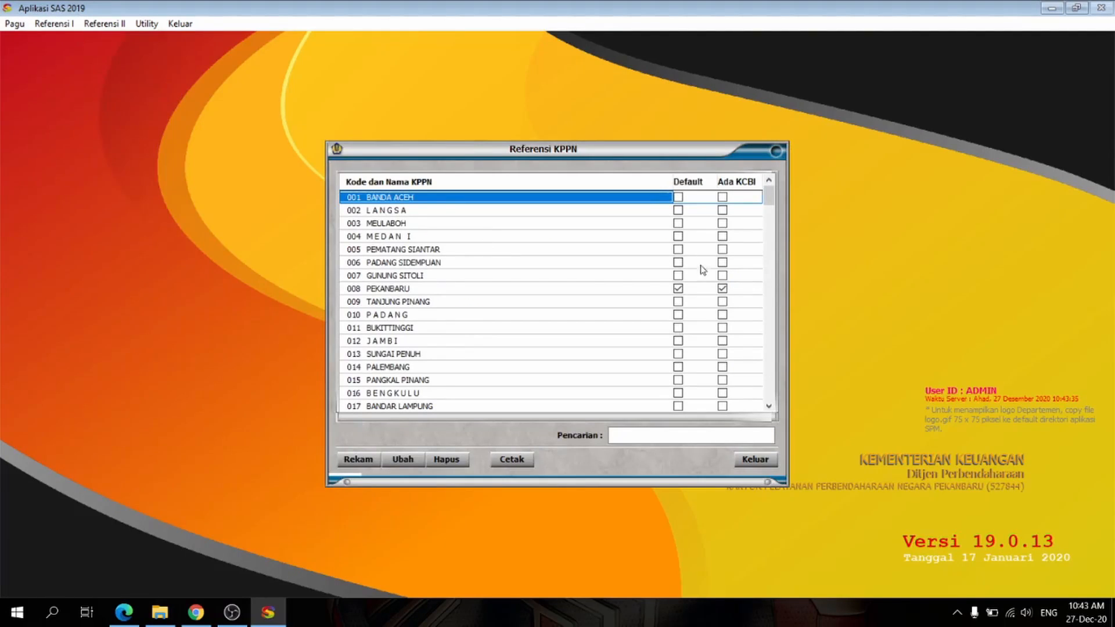
pyautogui.click(560, 292)
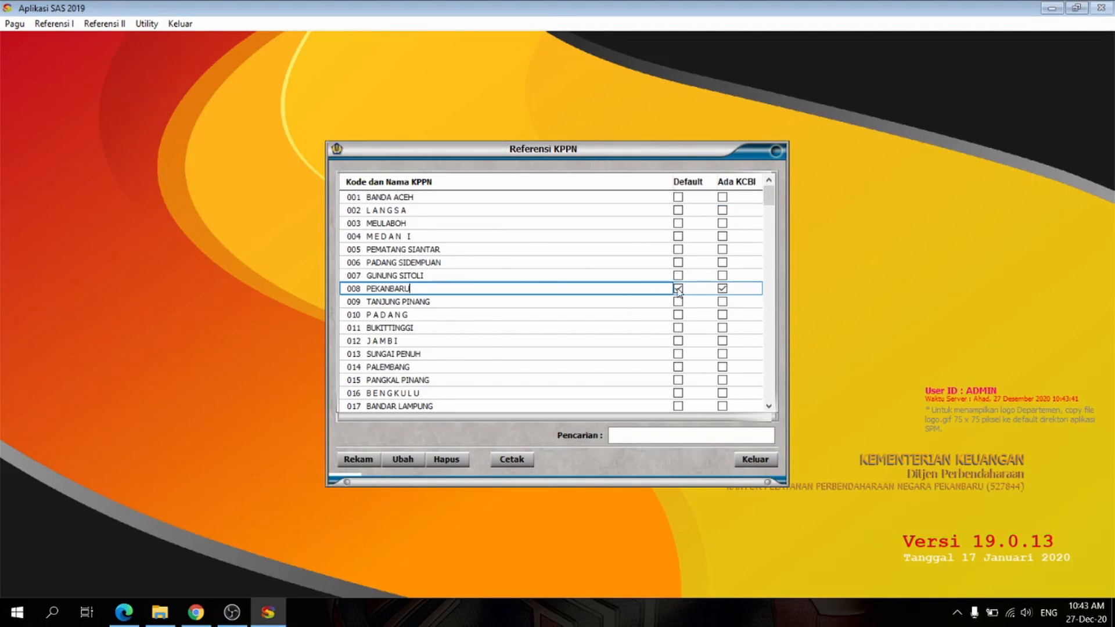
pyautogui.click(755, 459)
pyautogui.click(54, 24)
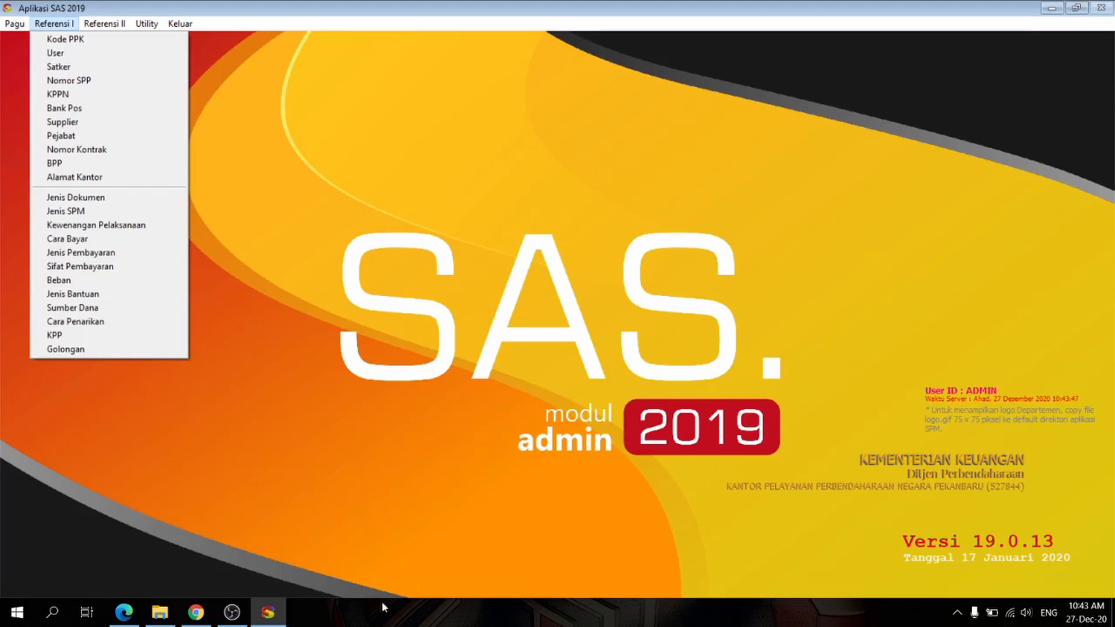
pyautogui.click(231, 612)
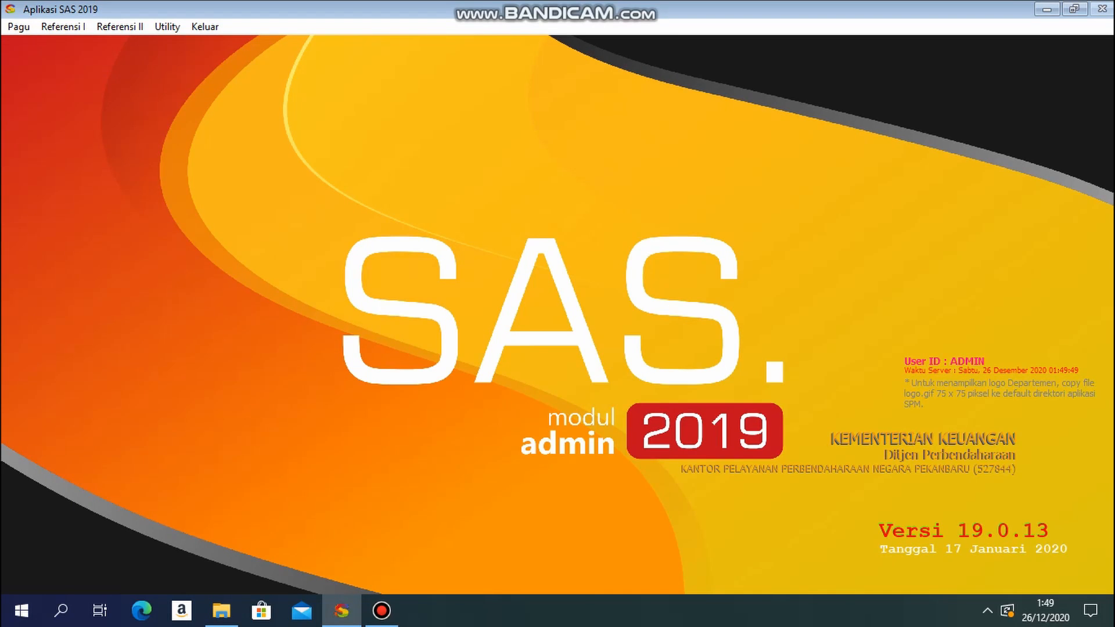
# Step: Start a new supplier record for Satker 527844 with supplier type 01 Satker and code 0001
pyautogui.click(63, 26)
pyautogui.click(52, 137)
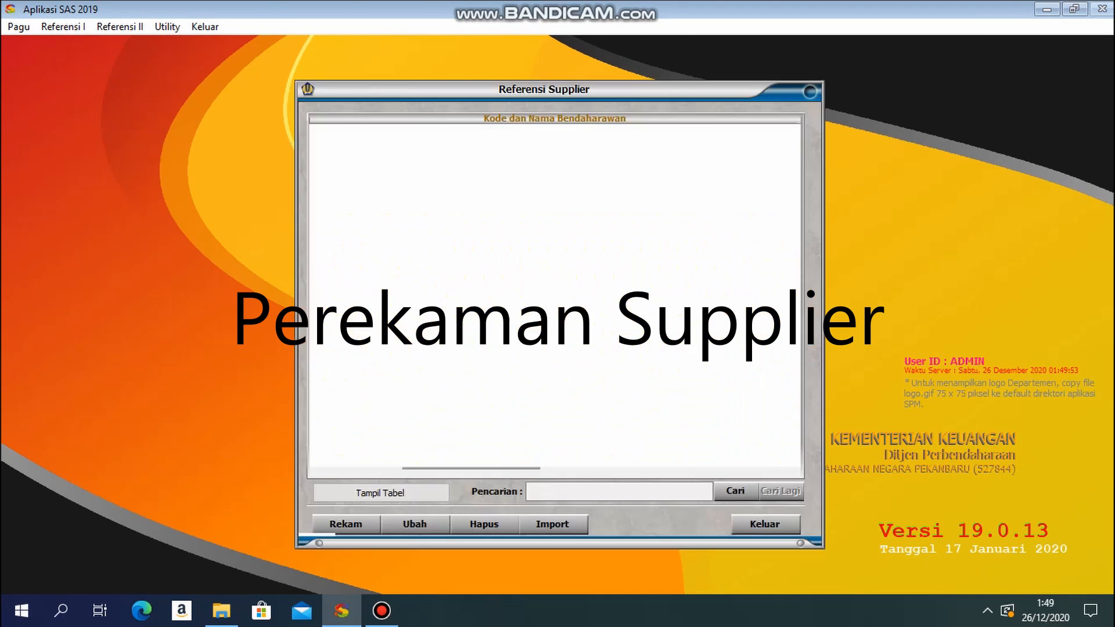
pyautogui.click(346, 525)
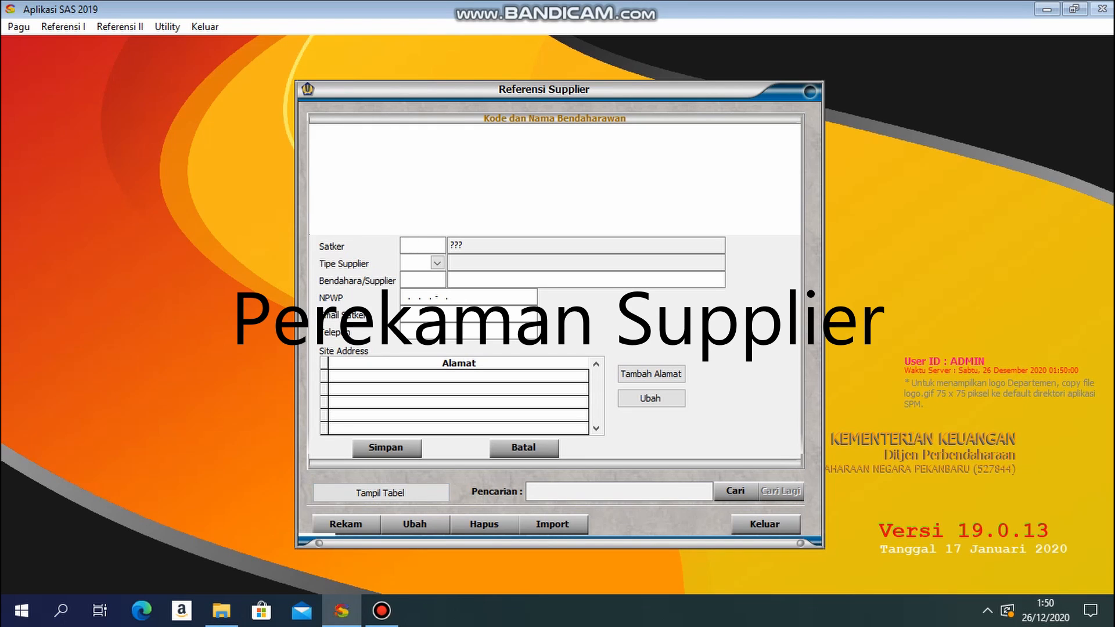
pyautogui.write('527844')
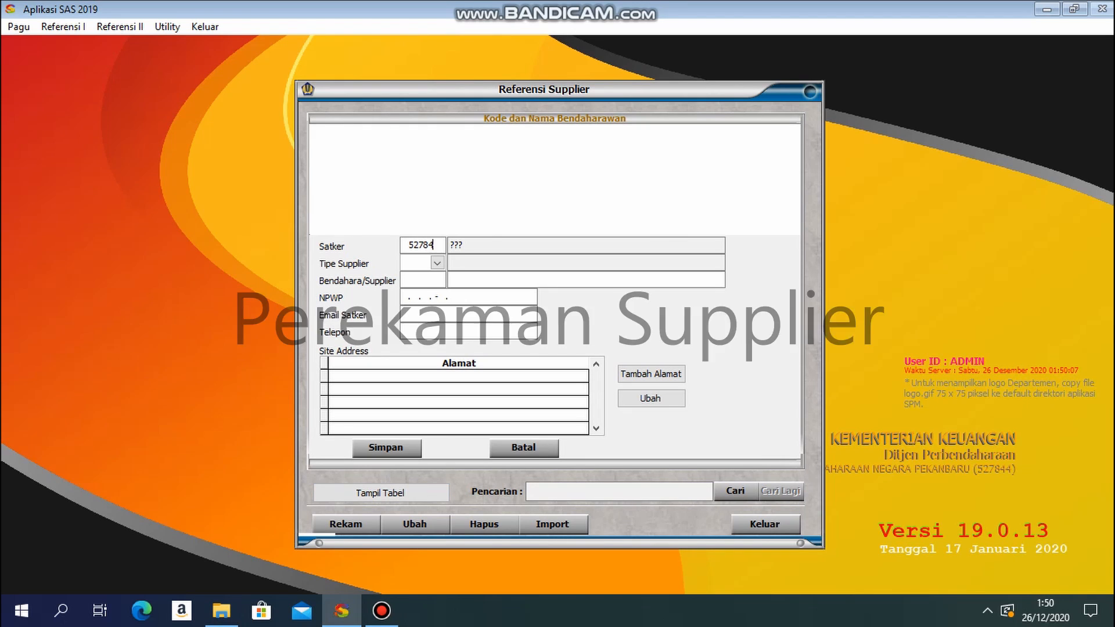
pyautogui.press('Return')
pyautogui.press('Return')
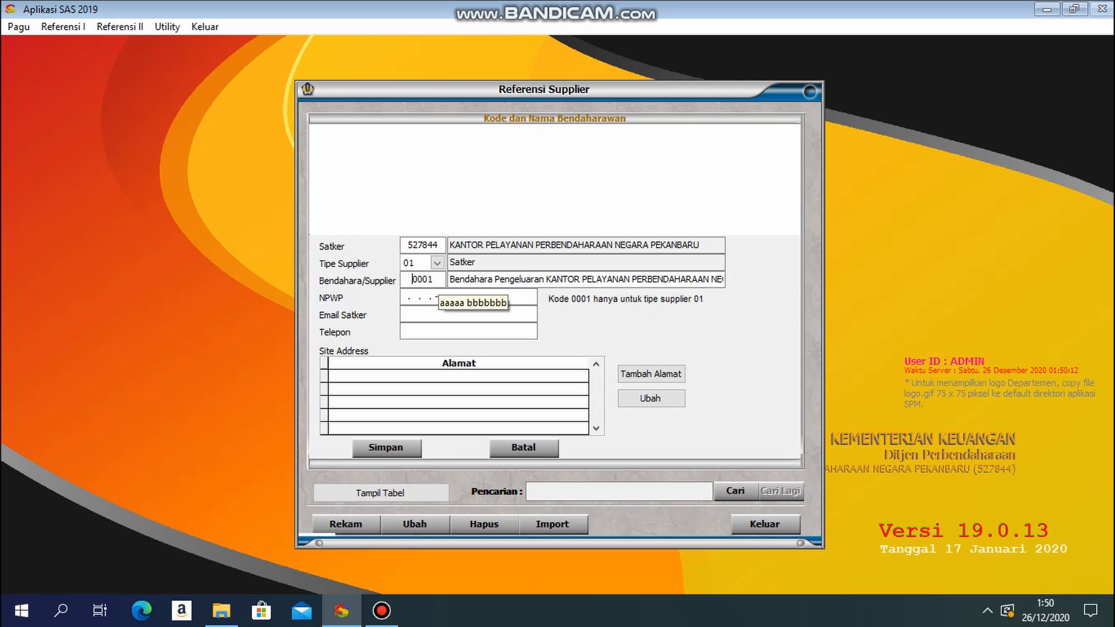
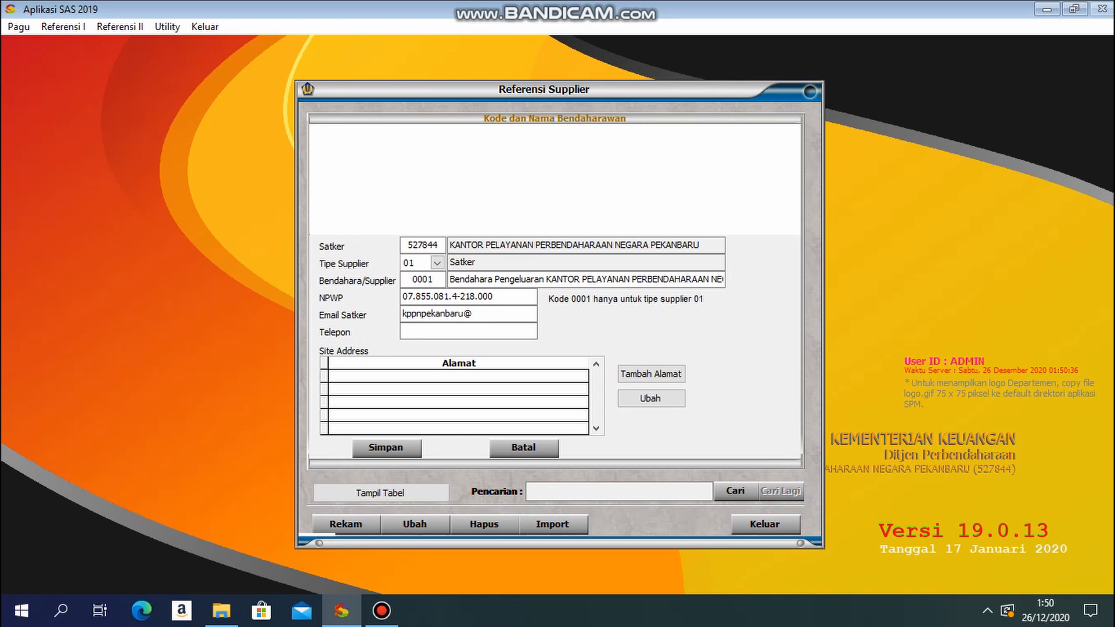
# Step: Fill in the NPWP, email and telephone number of supplier 0001
pyautogui.press('Return')
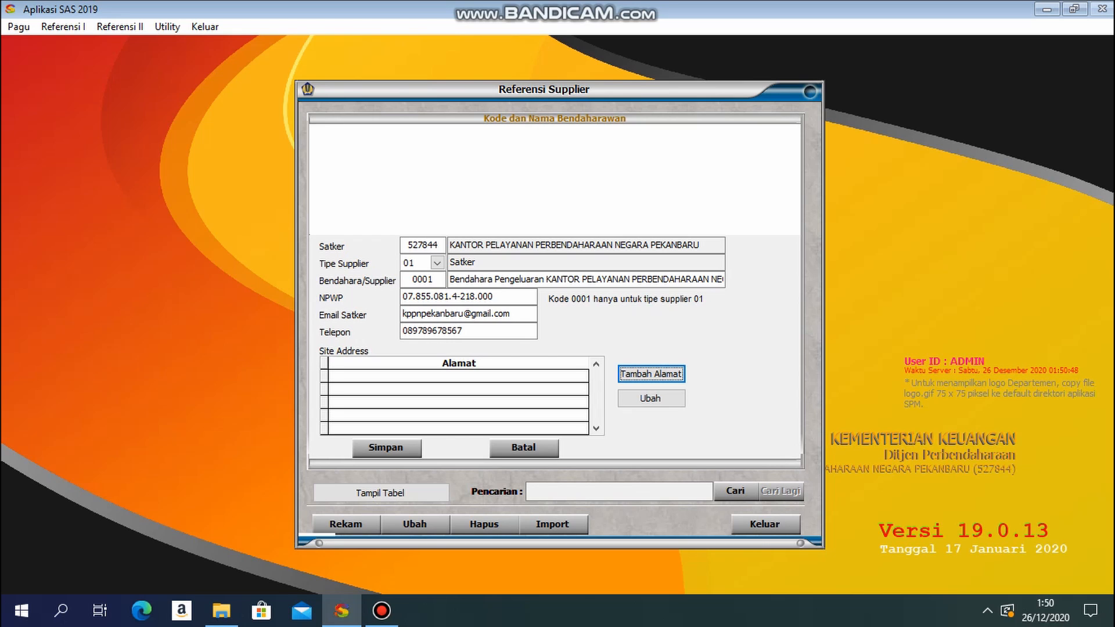
# Step: Add a site address to supplier 0001 with the street, city, province and postal code, and country ID Indonesia
pyautogui.press('Return')
pyautogui.write('jl.jend.sudirm')
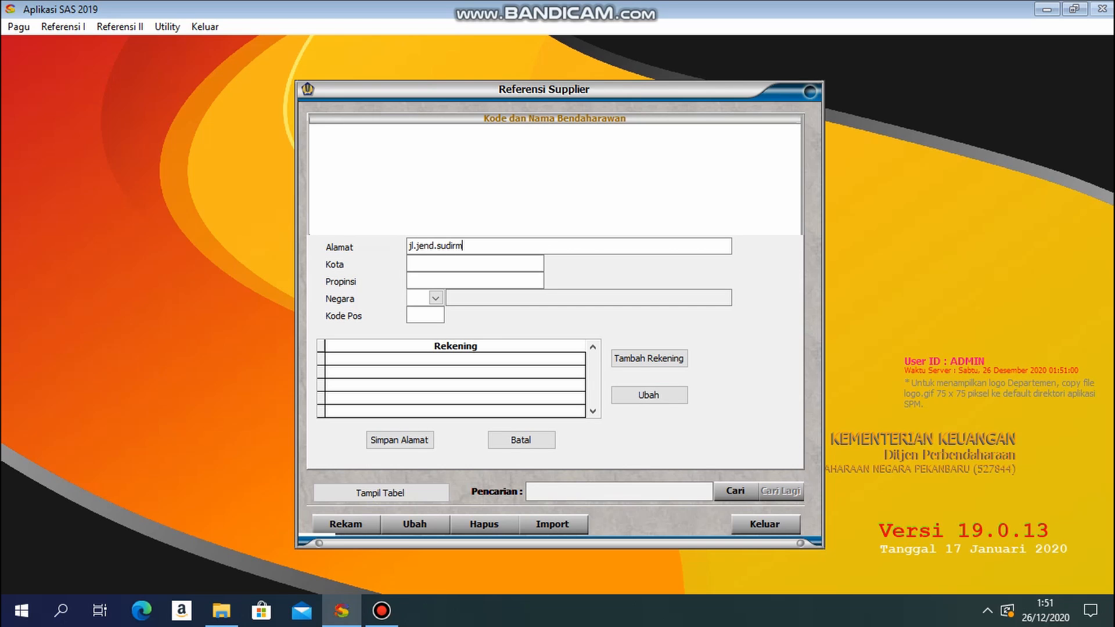
pyautogui.write('pekanbar')
pyautogui.write('riau')
pyautogui.write('ID')
pyautogui.press('Return')
pyautogui.write('28111')
pyautogui.press('Return')
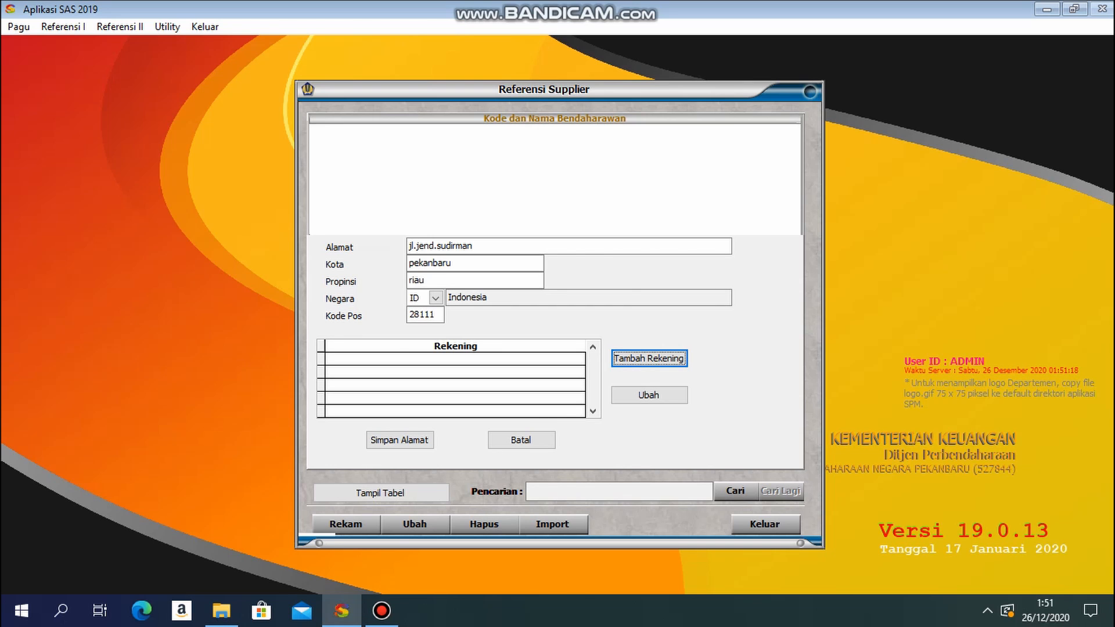
# Step: Add a domestic account to supplier 0001 at BANK RAKYAT INDONESIA, with Nama Bank 01 bri pekanbaru
pyautogui.press('Return')
pyautogui.press('Return')
pyautogui.press('Down')
pyautogui.press('Down')
pyautogui.press('Down')
pyautogui.press('Up')
pyautogui.press('Up')
pyautogui.press('Return')
pyautogui.write('0')
pyautogui.write('bri pekanbaru')
# Step: Name the account kppn pekanbaru, enter its account number, and save the account, the address and supplier 0001
pyautogui.press('Return')
pyautogui.press('Return')
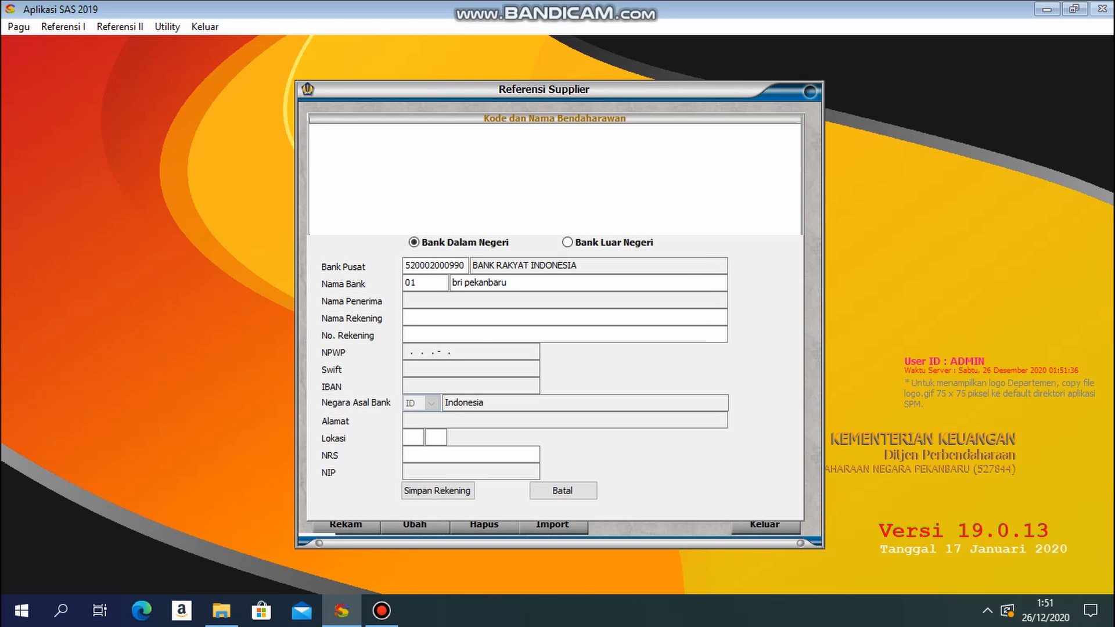
pyautogui.write('kppn pekanbaru')
pyautogui.press('Return')
pyautogui.press('Return')
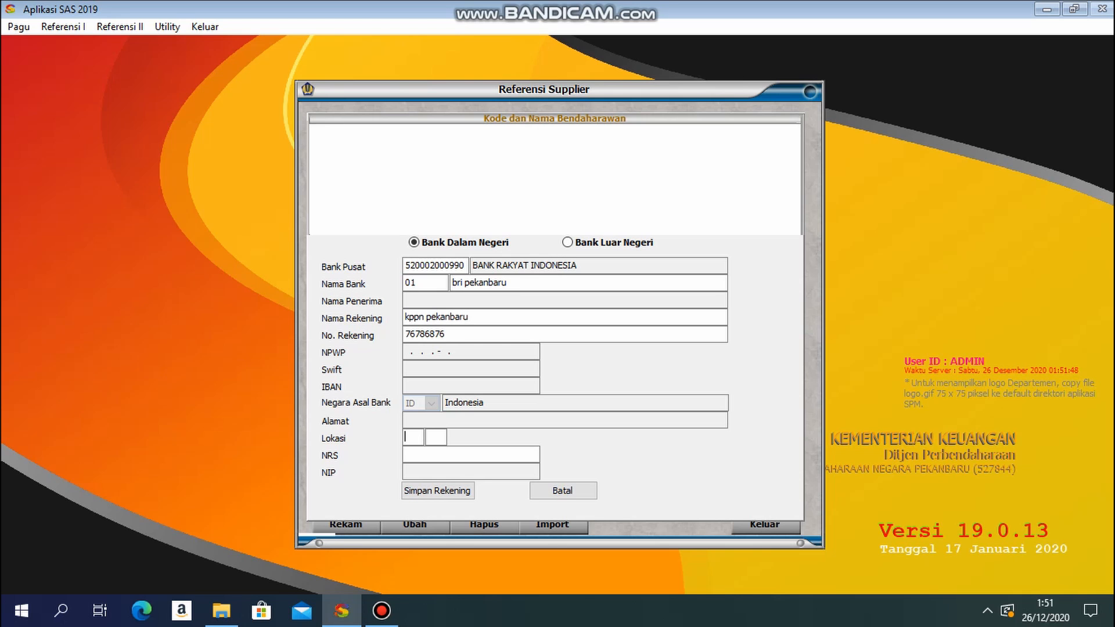
pyautogui.press('Return')
pyautogui.press('Return')
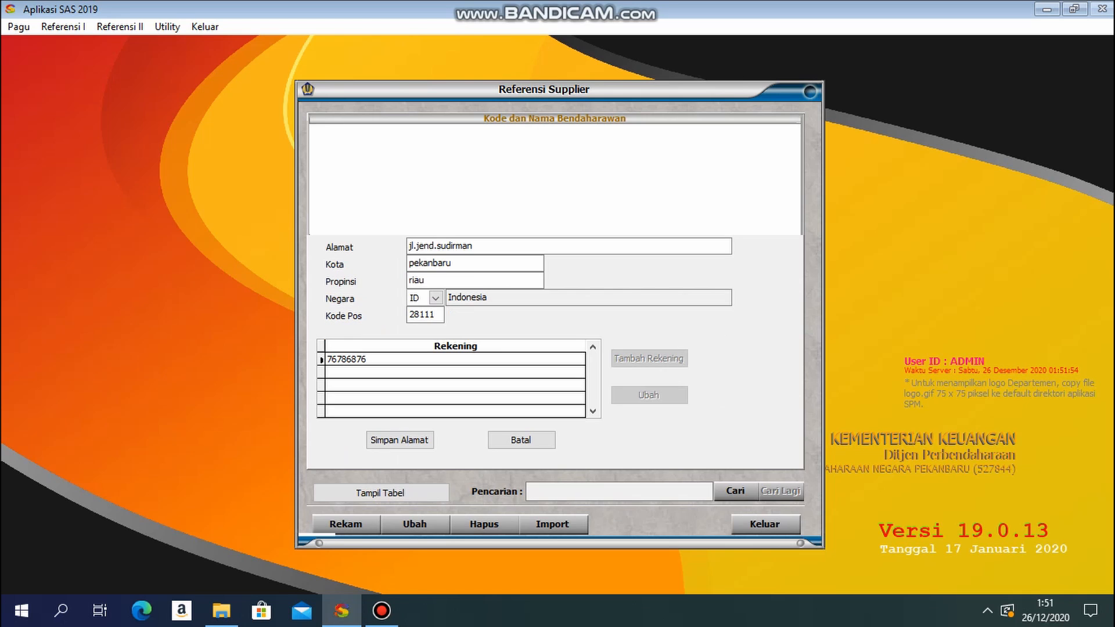
# Step: Start another supplier record for the same satker with type 02 Penyedia Barang jasa, code 0002 and name cv palu gada
pyautogui.press('Return')
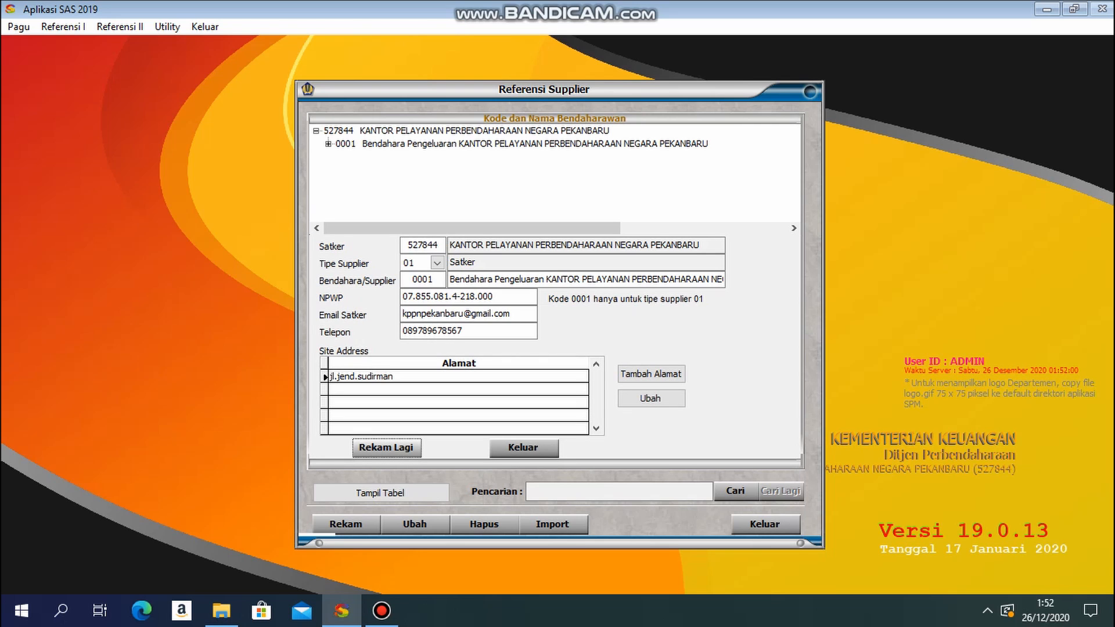
pyautogui.press('Return')
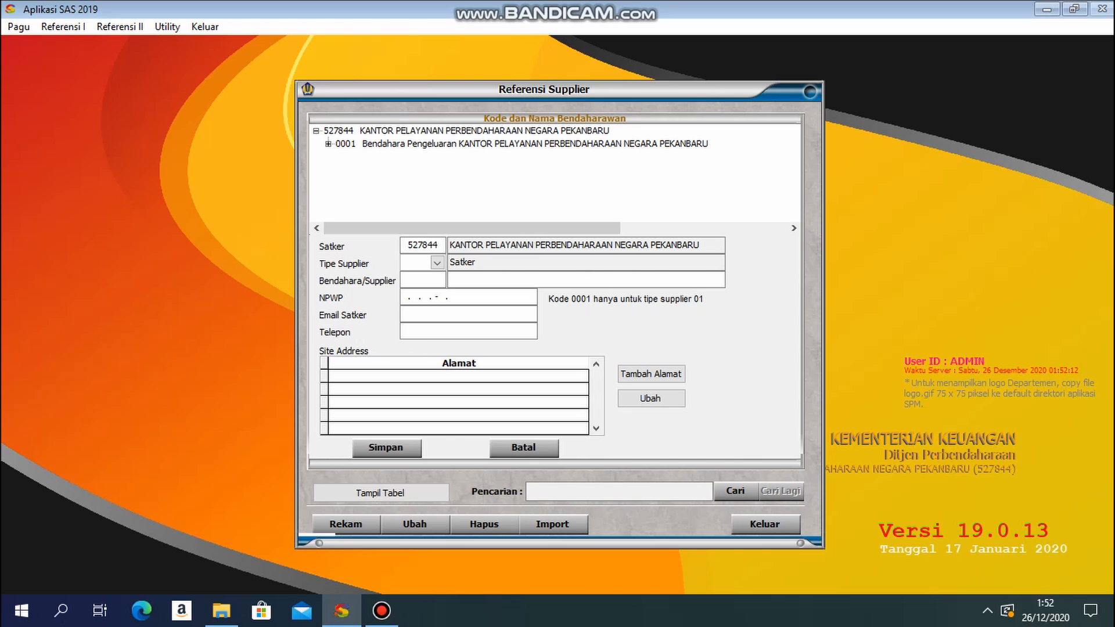
pyautogui.press('Return')
pyautogui.press('Down')
pyautogui.press('Down')
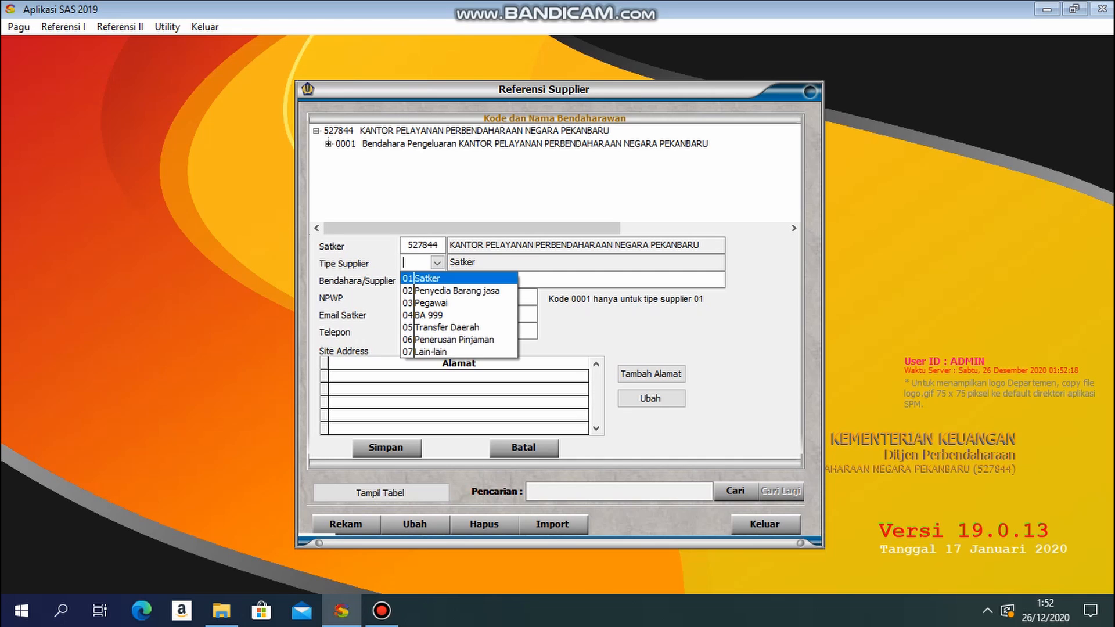
pyautogui.press('Return')
pyautogui.write('0002')
pyautogui.press('Return')
pyautogui.write('cv palu gada')
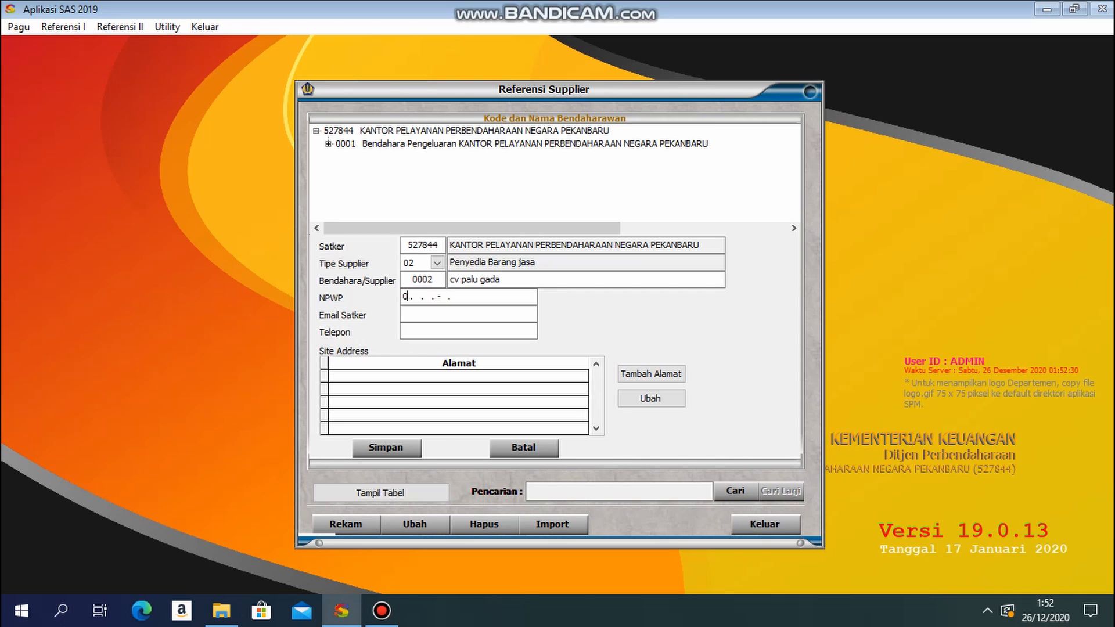
# Step: Fill in the NPWP, email and telephone number of supplier cv palu gada
pyautogui.press('Return')
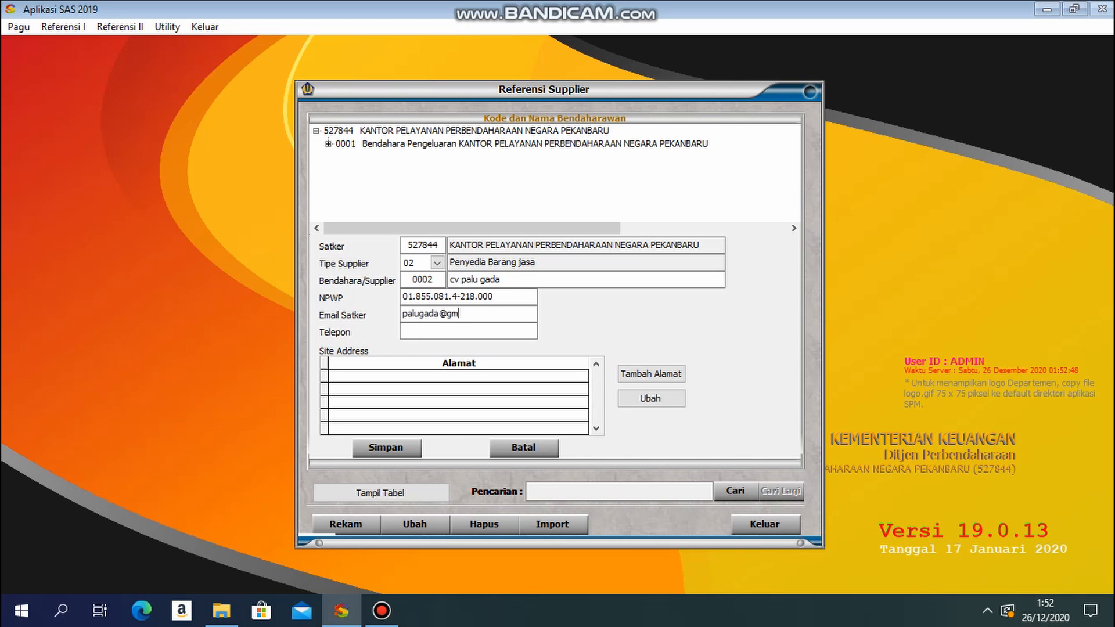
pyautogui.press('Return')
pyautogui.press('Return')
pyautogui.press('Return')
# Step: Add a site address to cv palu gada with the street, city, province and postal code, and country ID Indonesia
pyautogui.write('jl.jend.sudirman')
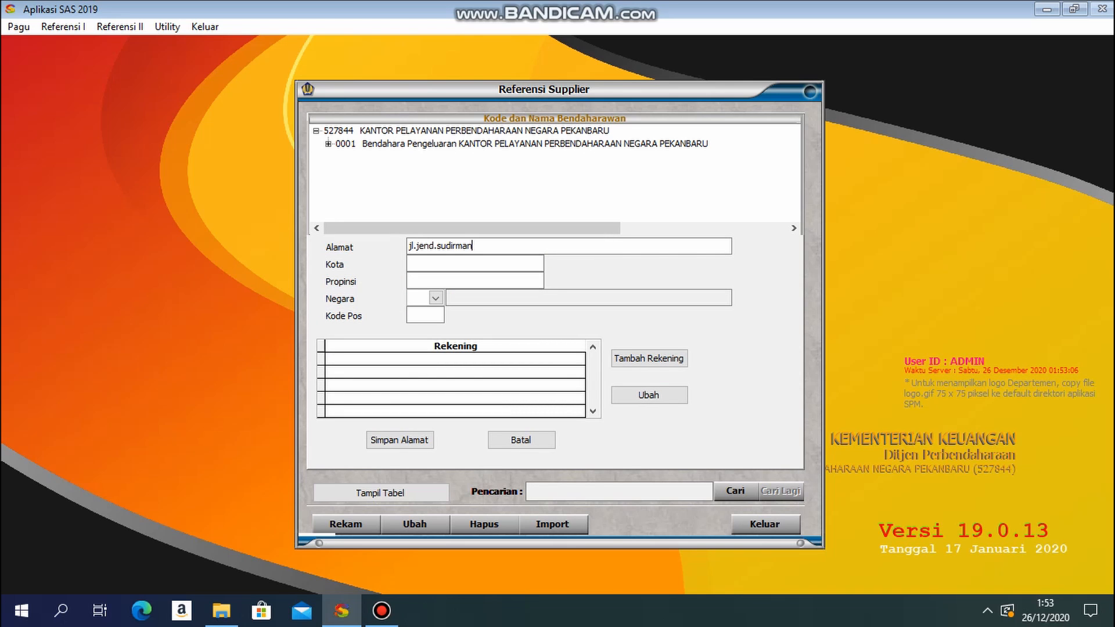
pyautogui.write('pekanbaru')
pyautogui.write('riau')
pyautogui.press('Return')
pyautogui.press('Return')
pyautogui.write('28111')
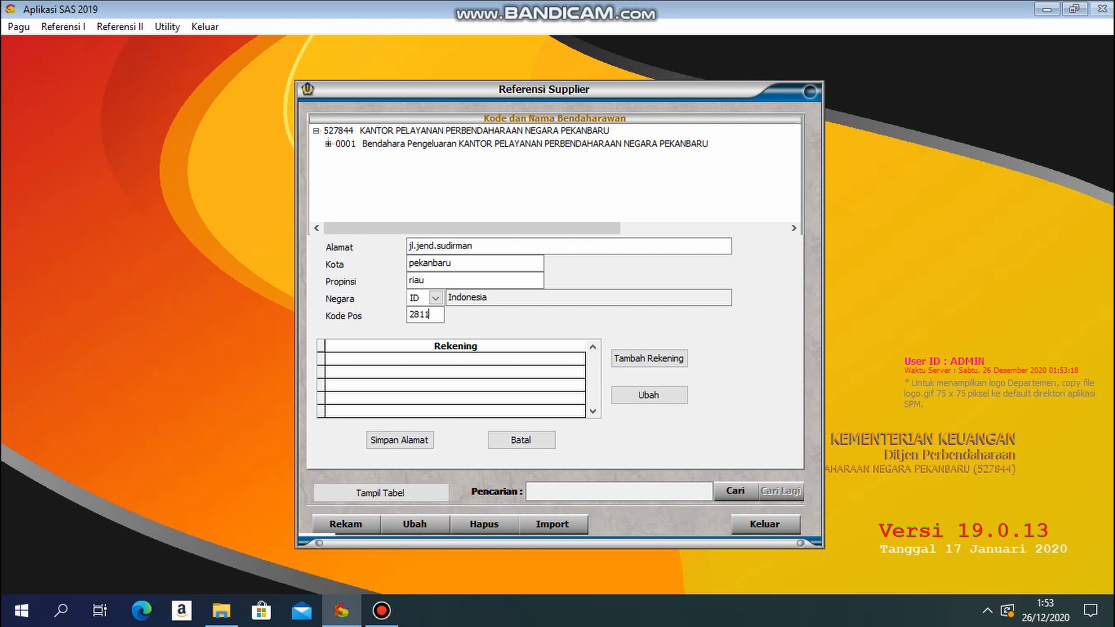
pyautogui.press('Return')
# Step: Add a domestic account to cv palu gada at BANK MANDIRI, with Nama Bank 01 bank mandiri pekanbaru
pyautogui.press('Return')
pyautogui.press('Down')
pyautogui.press('Down')
pyautogui.press('Return')
pyautogui.press('BackSpace')
pyautogui.write('bank mandiri pekanbaru')
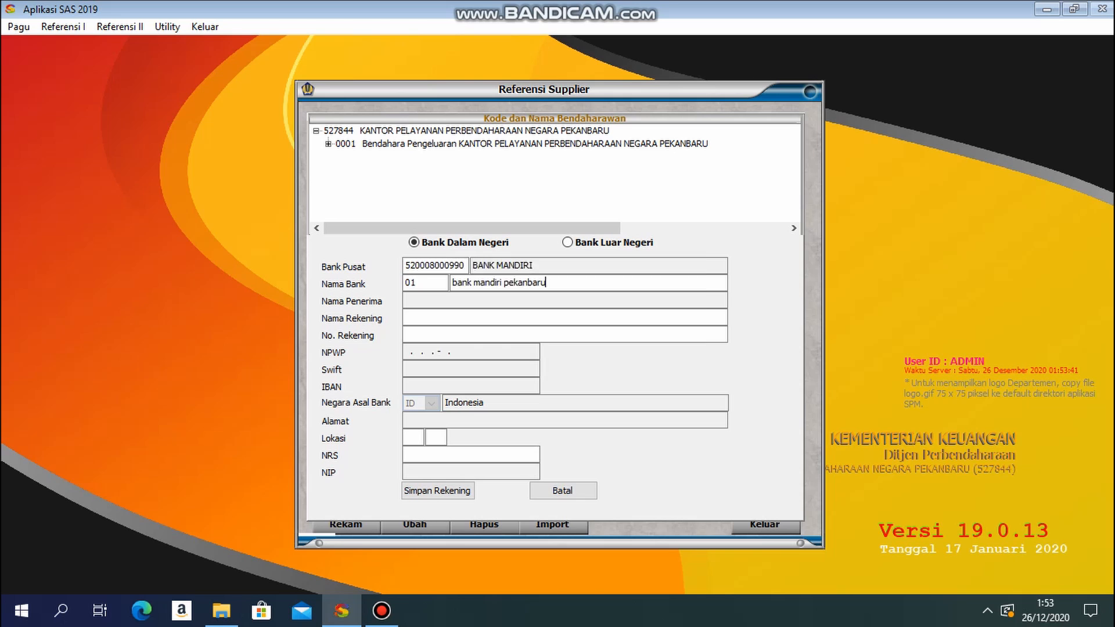
pyautogui.press('Return')
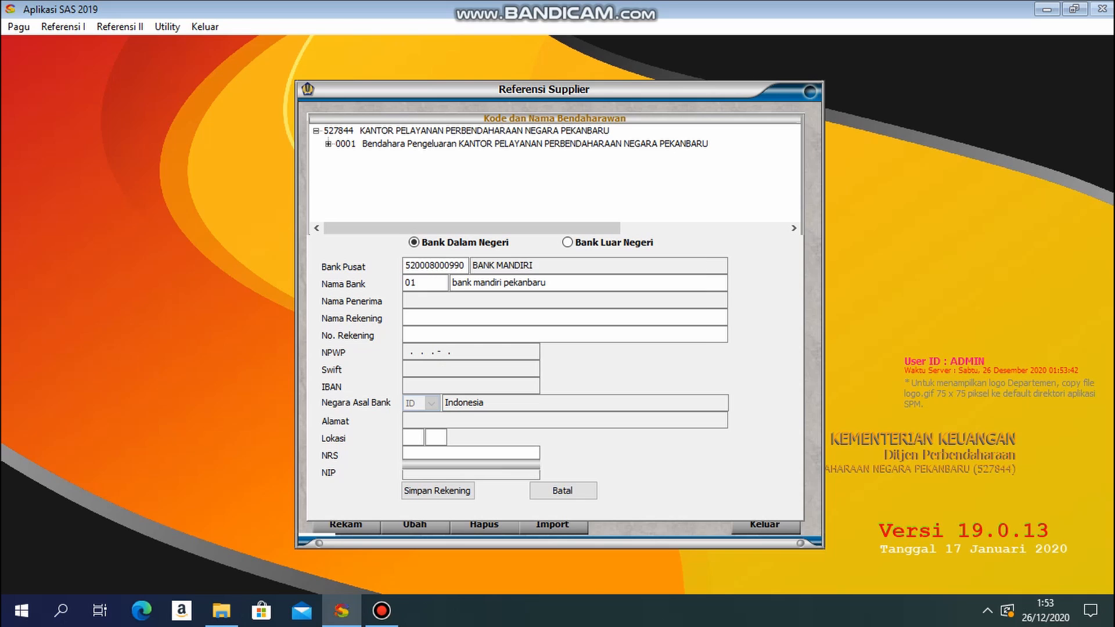
# Step: Enter the cv palu gada account's name and account number, and save the account, the address and the supplier
pyautogui.write('palu gad8787901')
pyautogui.press('Return')
pyautogui.press('Return')
pyautogui.press('Return')
pyautogui.press('Return')
pyautogui.press('Return')
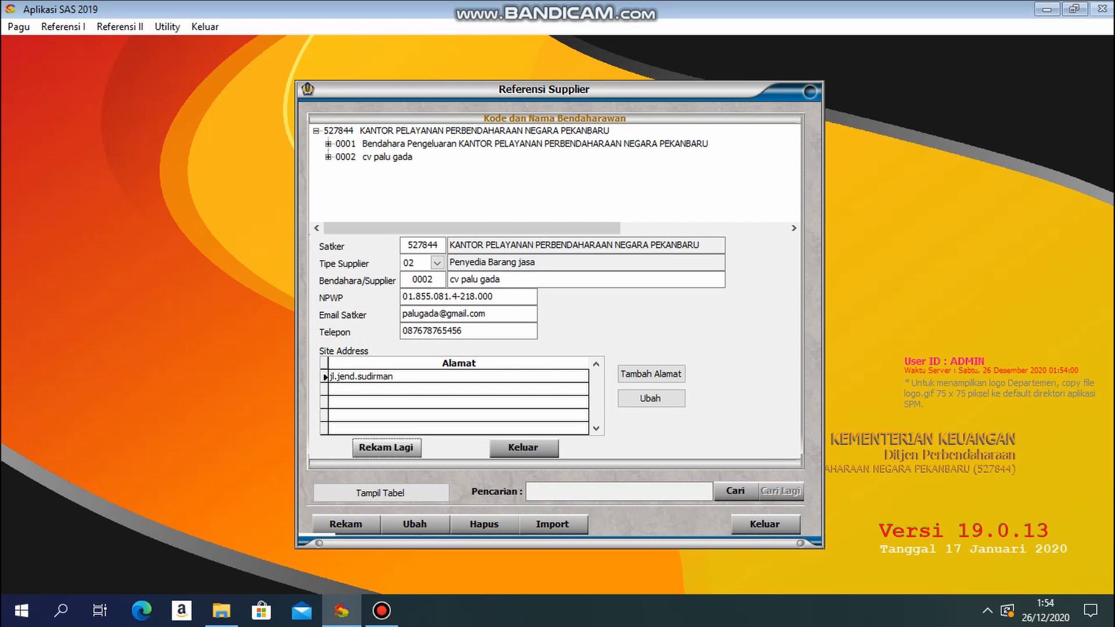
# Step: Start a third supplier record with type 03 Pegawai and code 0003, and enter the employee's name
pyautogui.press('Return')
pyautogui.click(437, 263)
pyautogui.click(439, 302)
pyautogui.press('Return')
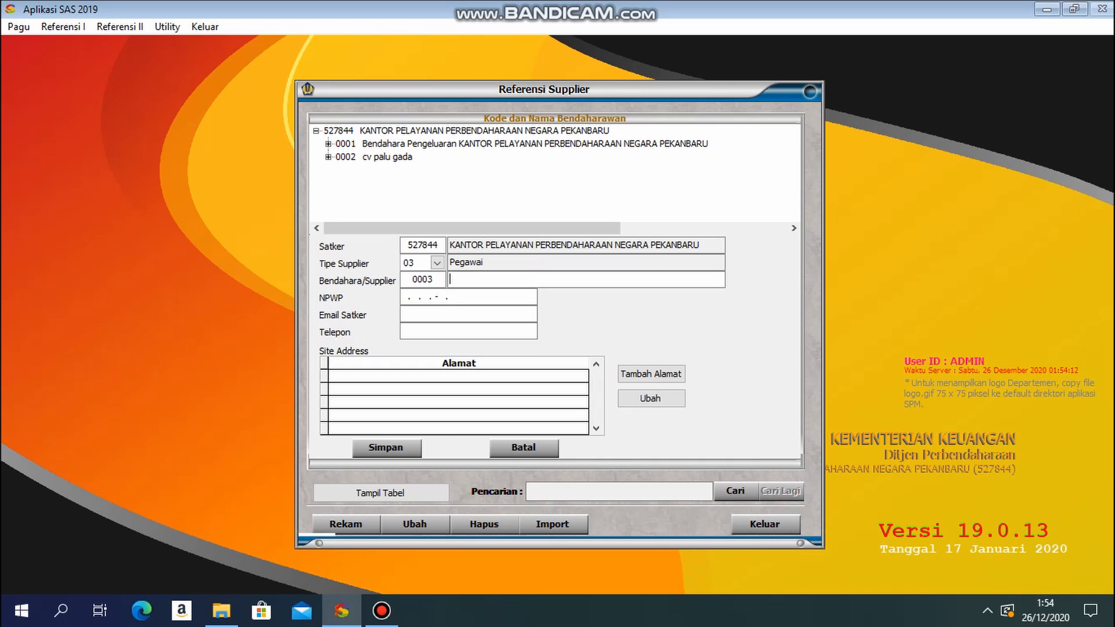
# Step: Fill in the employee supplier's NPWP, email and telephone number
pyautogui.press('Return')
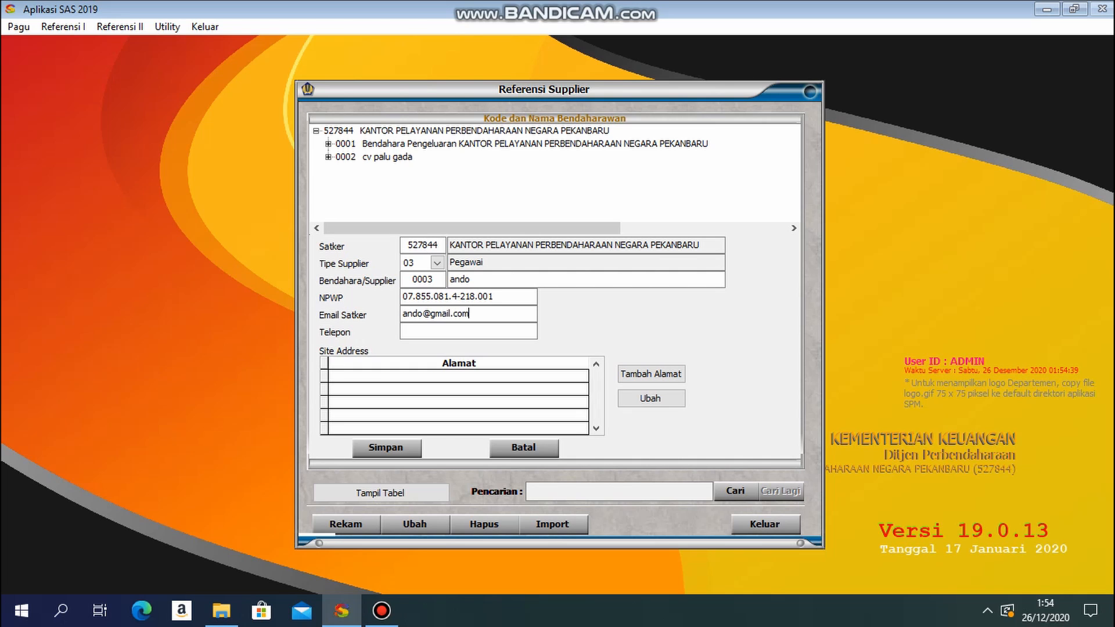
pyautogui.press('Return')
pyautogui.press('Return')
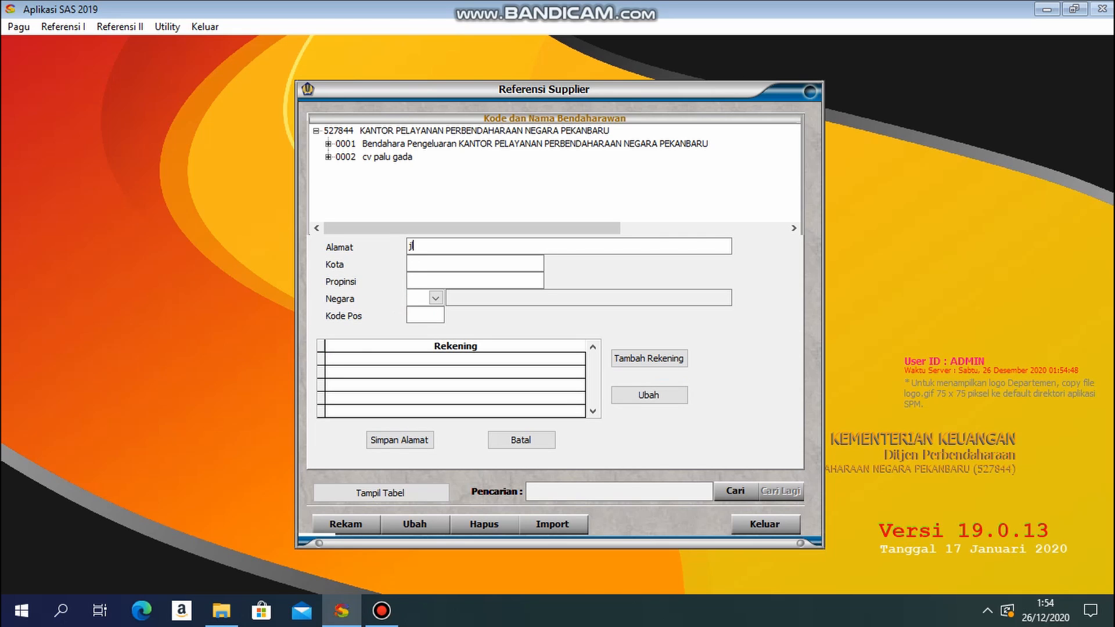
# Step: Add the employee supplier's site address with the street, city, province and postal code, and country ID Indonesia
pyautogui.write('jl.jend.sudirman')
pyautogui.press('Return')
pyautogui.write('pekanbaru')
pyautogui.press('Return')
pyautogui.write('ID')
pyautogui.press('Return')
pyautogui.write('28111')
pyautogui.press('Return')
# Step: Add a domestic account to supplier 0003 at BANK NEGARA INDONESIA, with Nama Bank 01 bni pekanbaru
pyautogui.press('Return')
pyautogui.press('Down')
pyautogui.press('Return')
pyautogui.write('bni pekanbaru')
# Step: Enter the account holder's name and account number, set Lokasi to 01, and save the account and supplier 0003
pyautogui.press('Return')
pyautogui.press('Return')
pyautogui.write('ando')
pyautogui.press('Return')
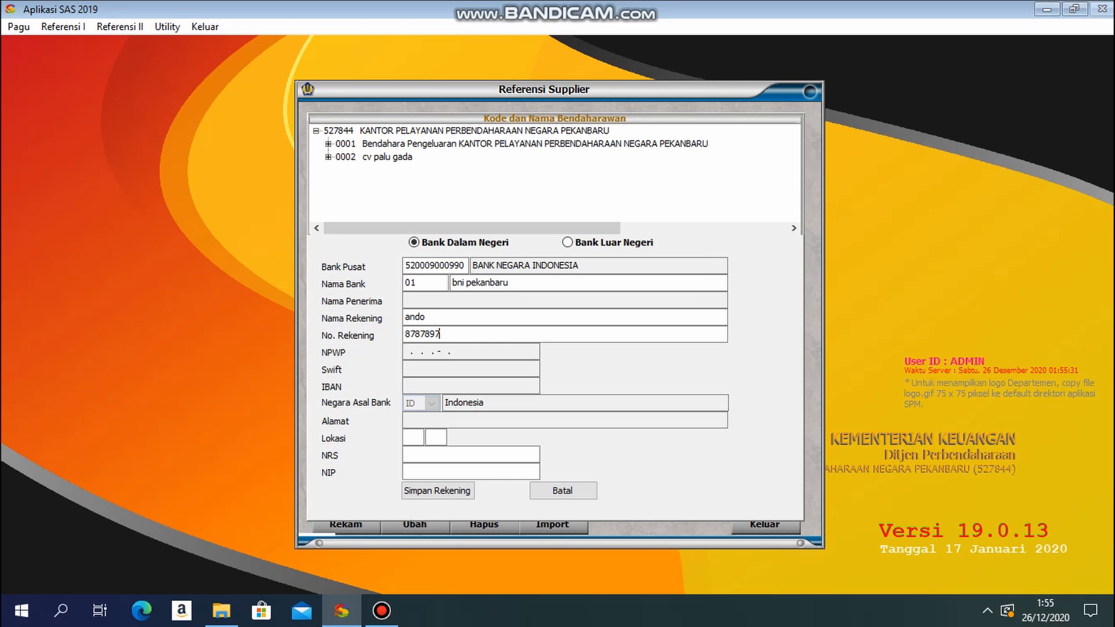
pyautogui.press('Return')
pyautogui.write('01')
pyautogui.press('Return')
pyautogui.press('Return')
pyautogui.press('Return')
pyautogui.press('Return')
pyautogui.press('Return')
pyautogui.press('Return')
pyautogui.press('Tab')
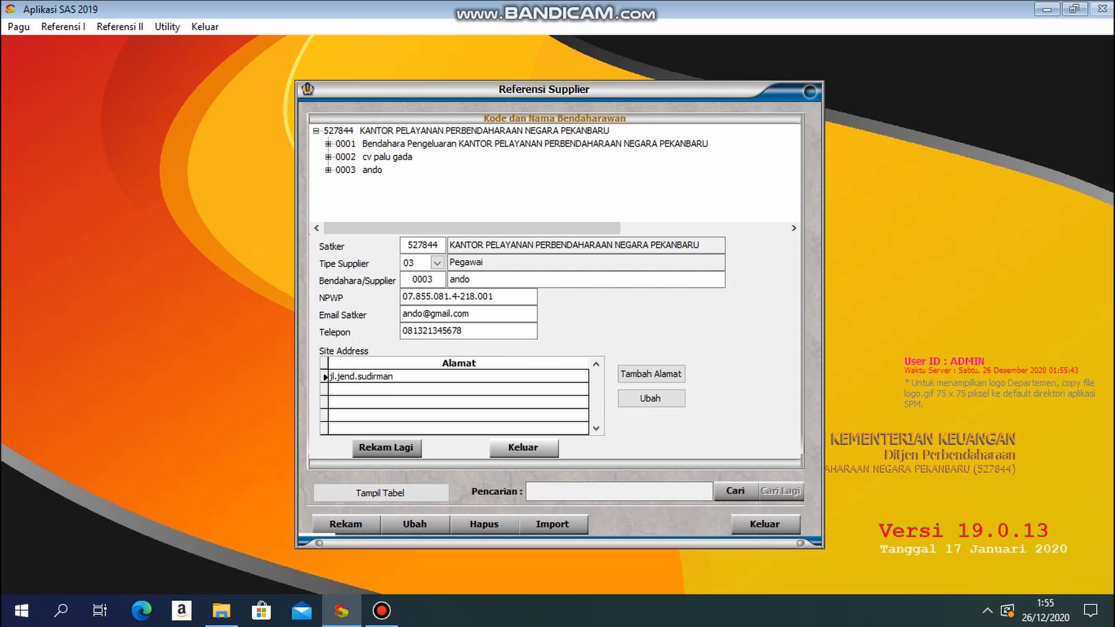
pyautogui.press('Return')
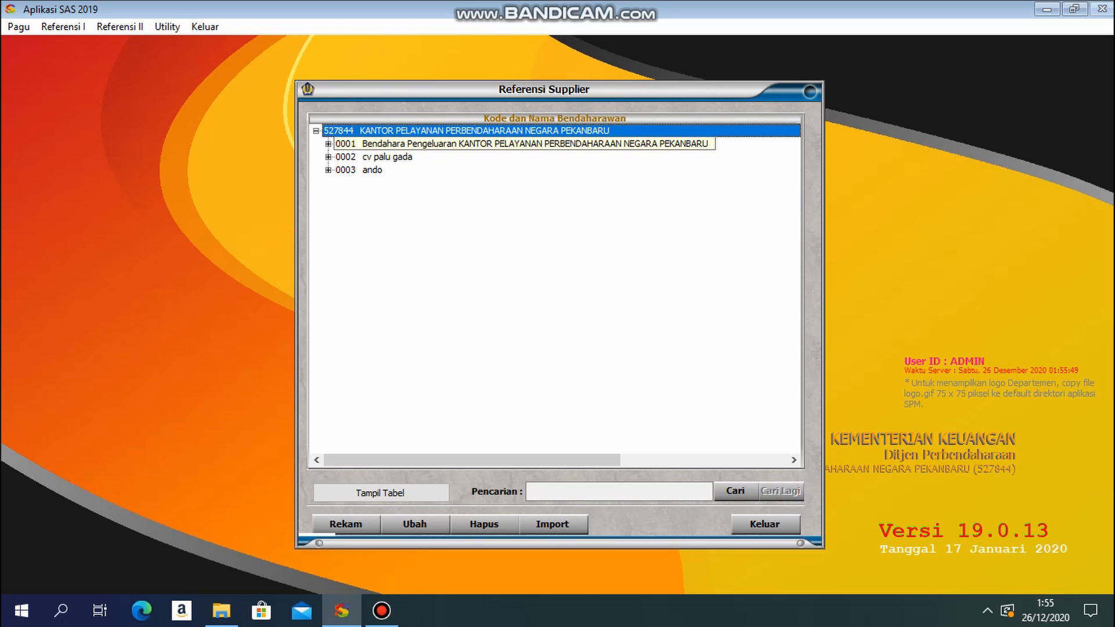
# Step: Expand supplier 0003 in the supplier list to review its address and account
pyautogui.press('Down')
pyautogui.press('Down')
pyautogui.press('Down')
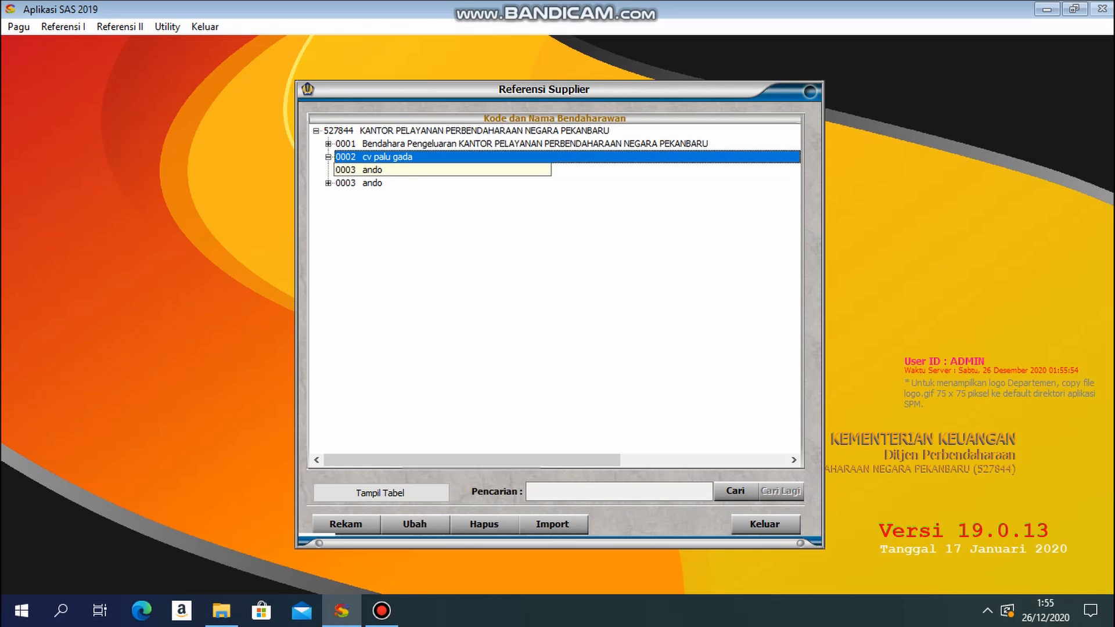
pyautogui.press('Down')
pyautogui.press('Down')
pyautogui.press('Down')
pyautogui.press('Down')
pyautogui.press('Down')
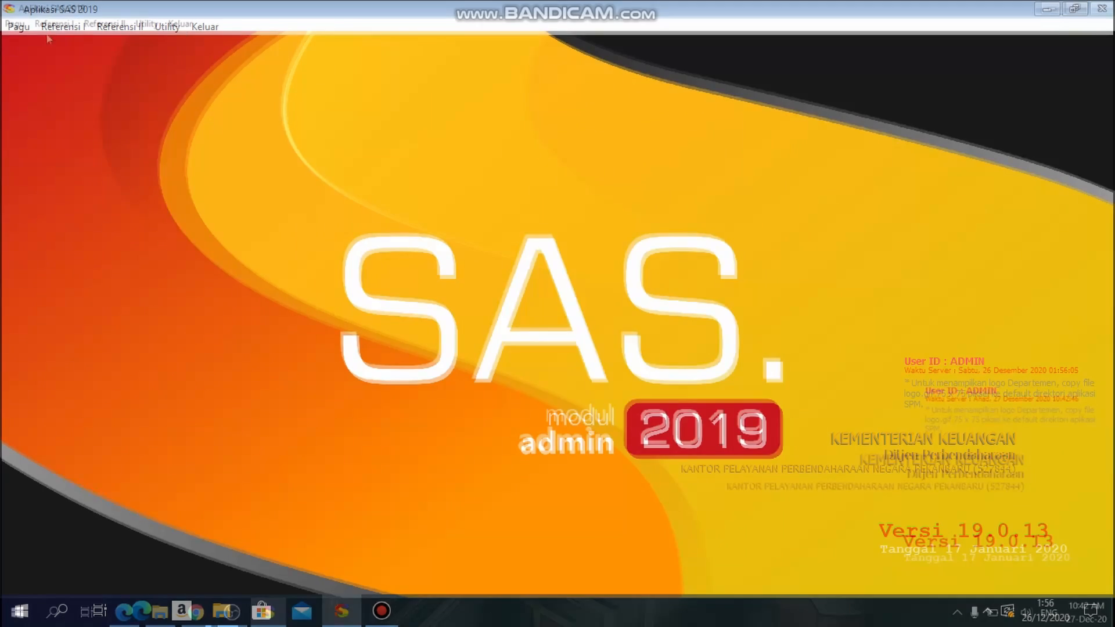
# Step: Start a new SPP number allocation for fiscal year 2019, satker 527844 and PPK 01
pyautogui.click(54, 23)
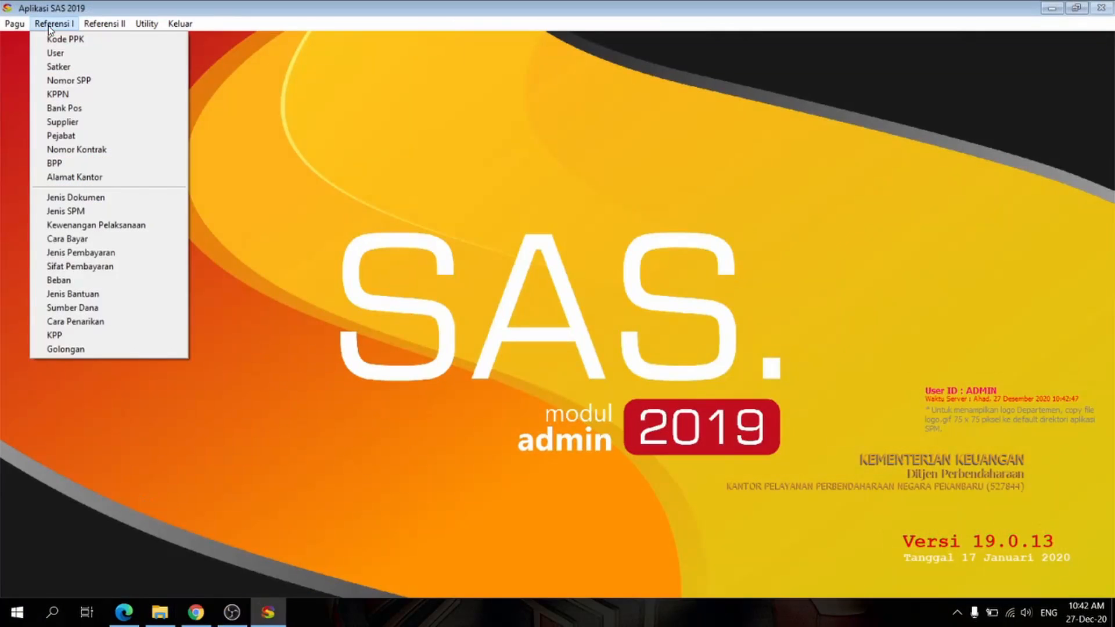
pyautogui.click(61, 82)
pyautogui.click(406, 419)
pyautogui.press('Tab')
pyautogui.write('527844')
pyautogui.click(125, 622)
pyautogui.click(124, 622)
pyautogui.write('01')
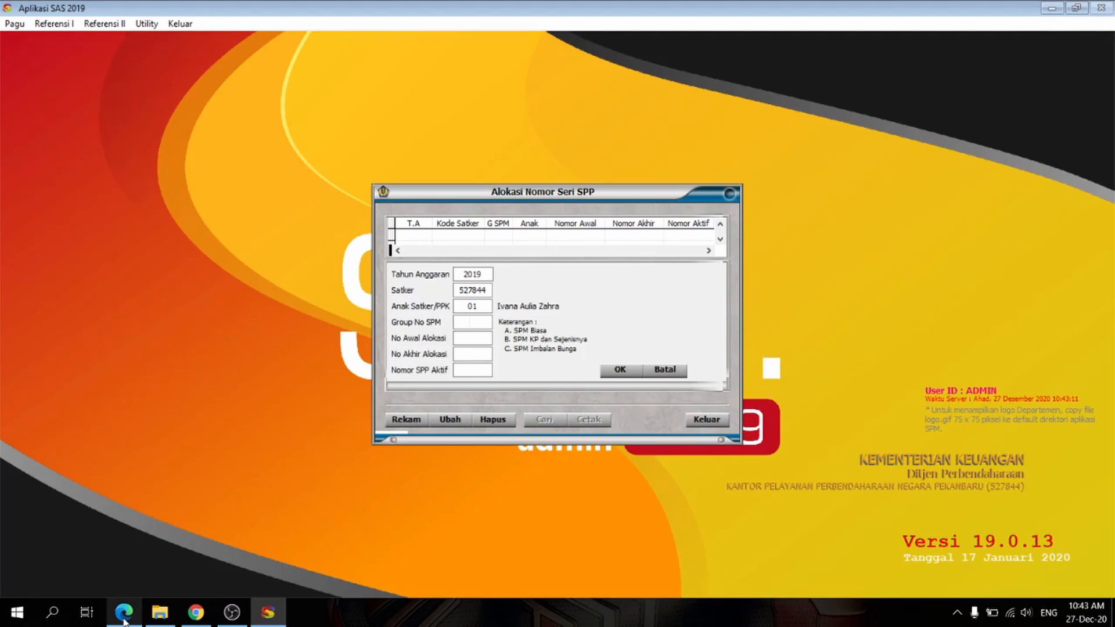
pyautogui.write('A')
pyautogui.write('00001')
pyautogui.write('99999')
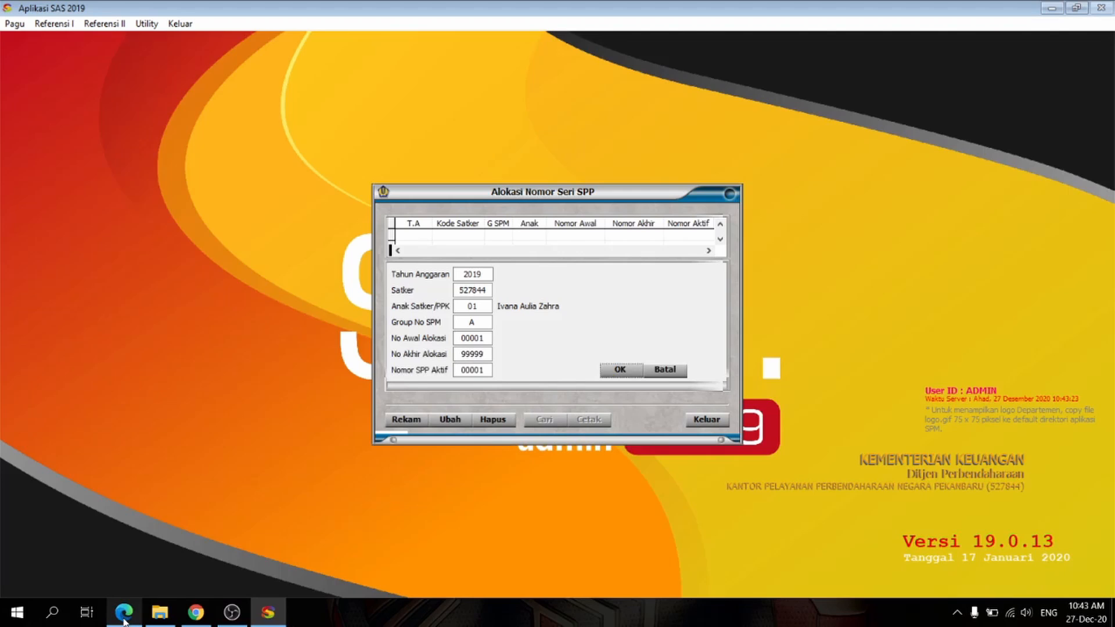
# Step: Set SPM group A with allocation numbers 00001 to 99999, save the SPP allocation and close it
pyautogui.click(619, 370)
pyautogui.click(706, 420)
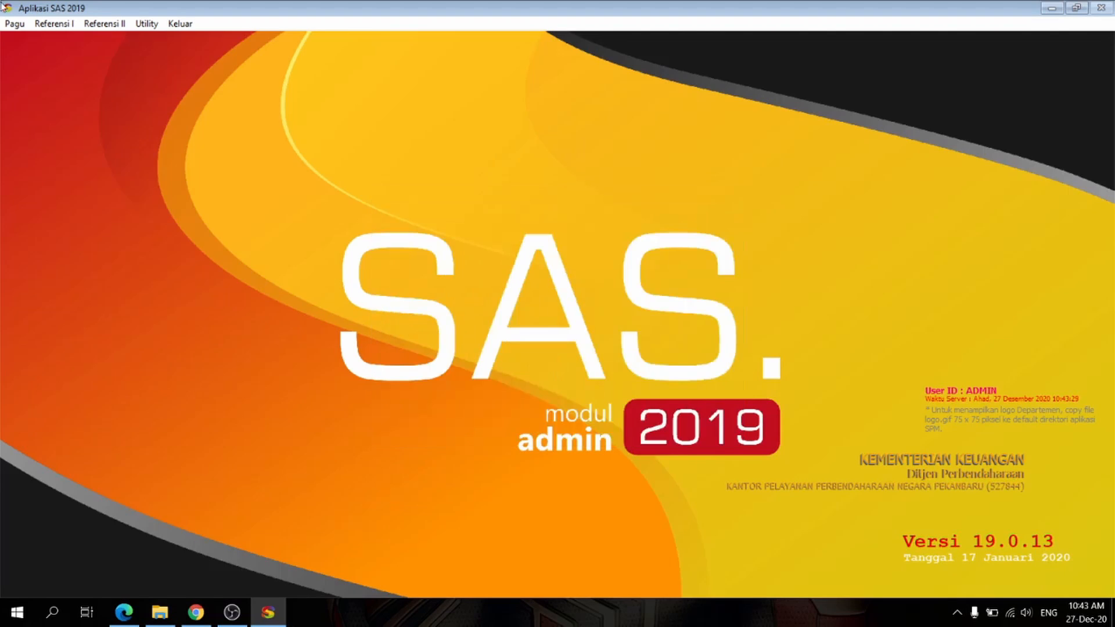
# Step: Check the default setting of 008 PEKANBARU in the KPPN reference, and close the reference
pyautogui.click(53, 23)
pyautogui.click(58, 95)
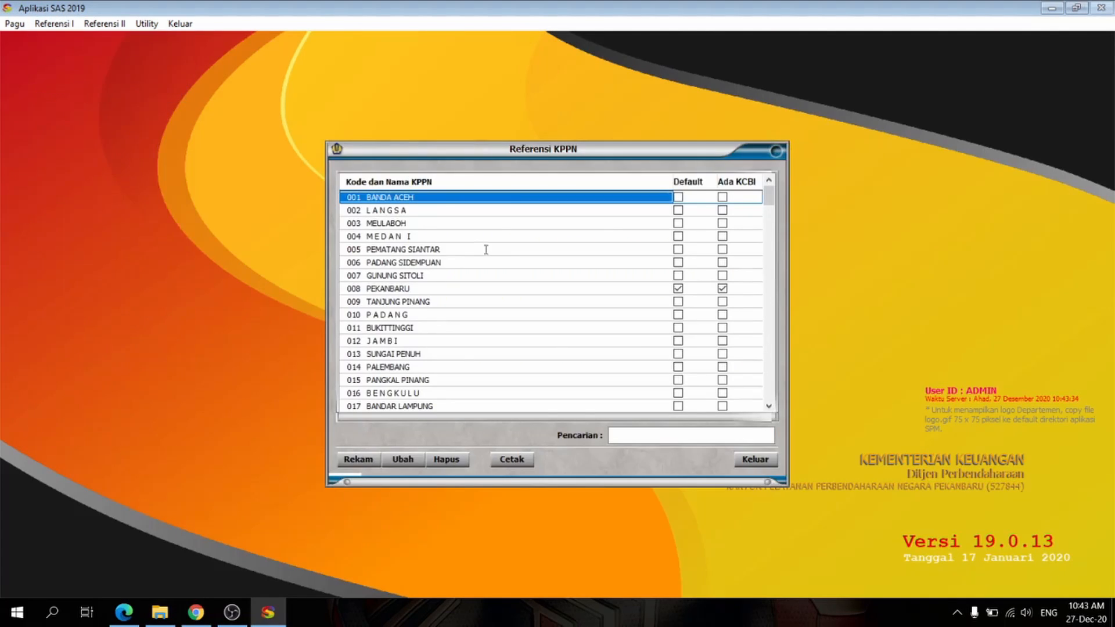
pyautogui.click(677, 289)
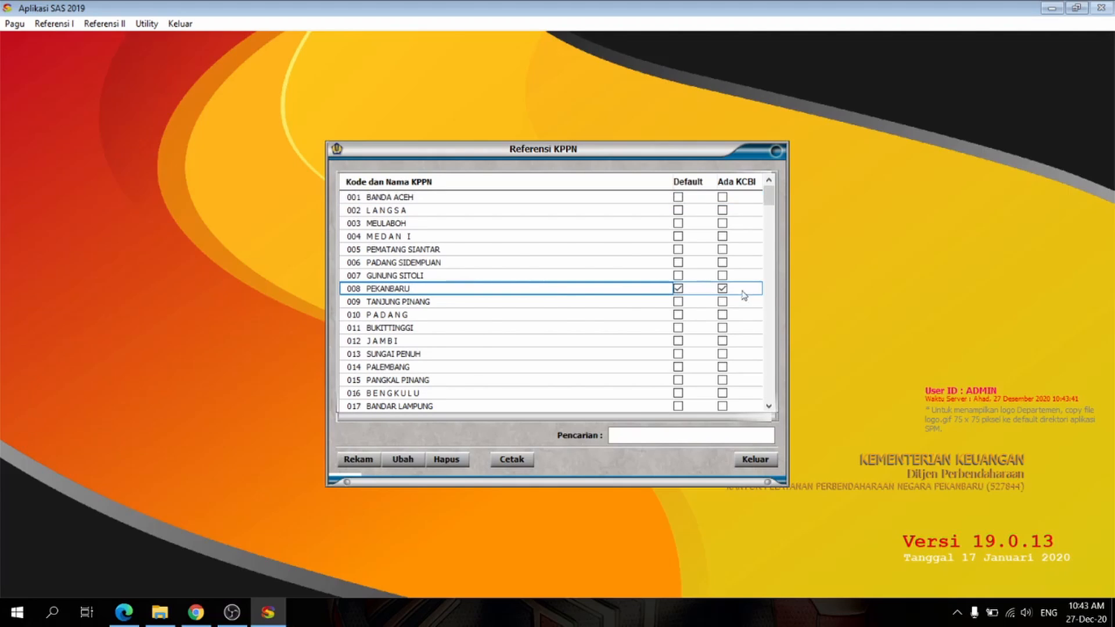
pyautogui.click(755, 459)
# Step: Enter a Bank/Pos record for KPPN 008 named Bank Mandiri in Pekanbaru with its account number, and try to save it
pyautogui.click(55, 23)
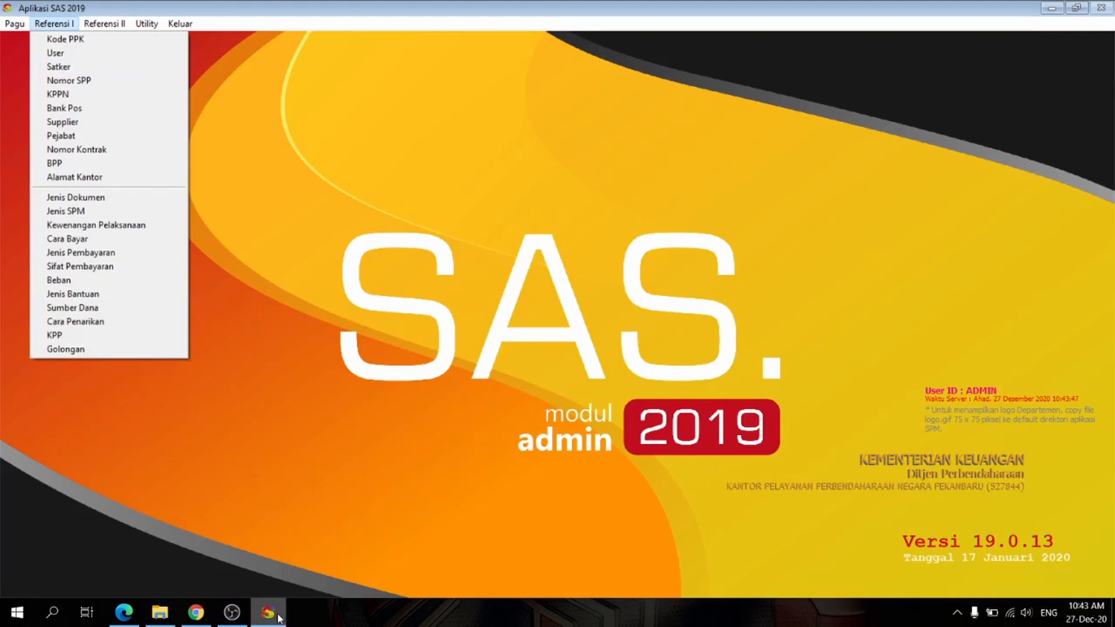
pyautogui.click(64, 108)
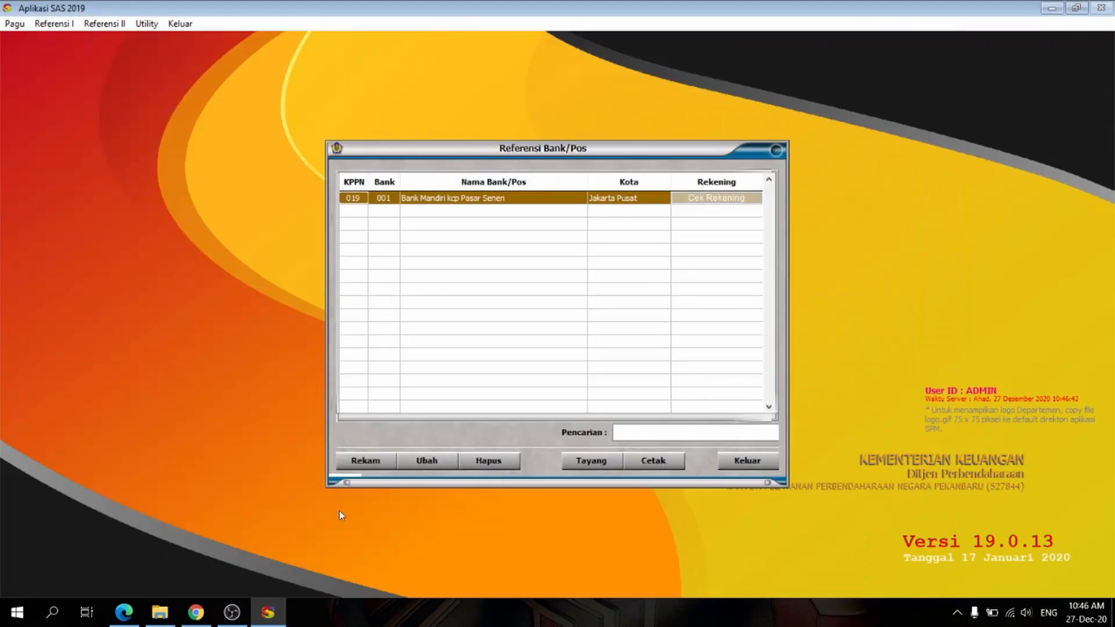
pyautogui.click(365, 460)
pyautogui.write('008Bank Mandiri')
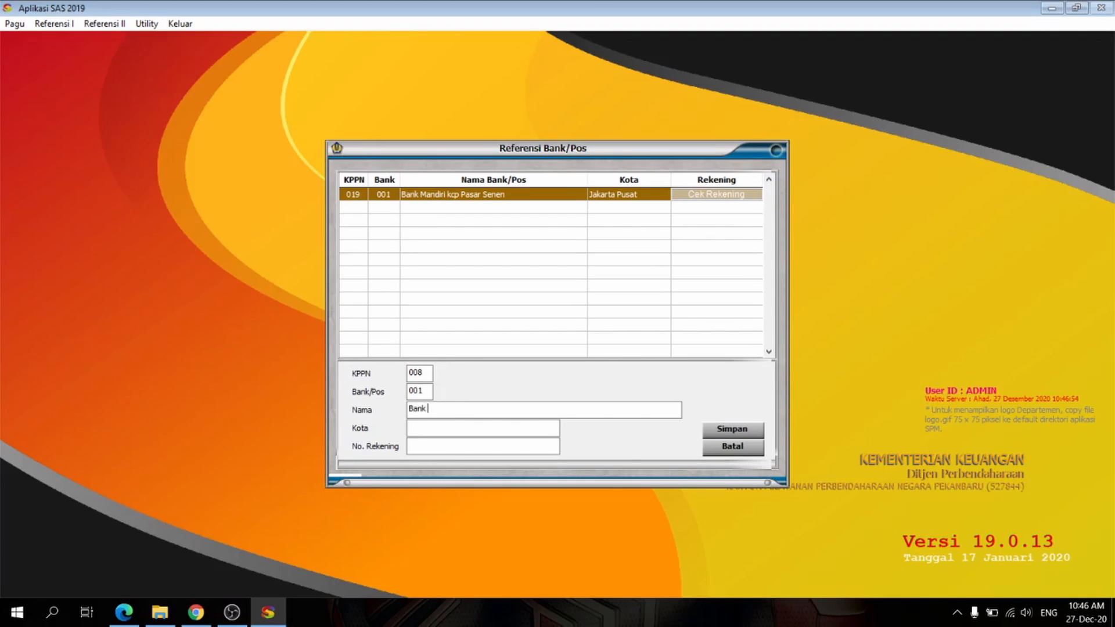
pyautogui.press('Tab')
pyautogui.write('Pekanbaru')
pyautogui.click(733, 428)
pyautogui.click(562, 343)
# Step: Set the Bank/Pos code to 002, save the record and close the Bank/Pos reference
pyautogui.click(430, 392)
pyautogui.press('BackSpace')
pyautogui.write('2')
pyautogui.click(714, 431)
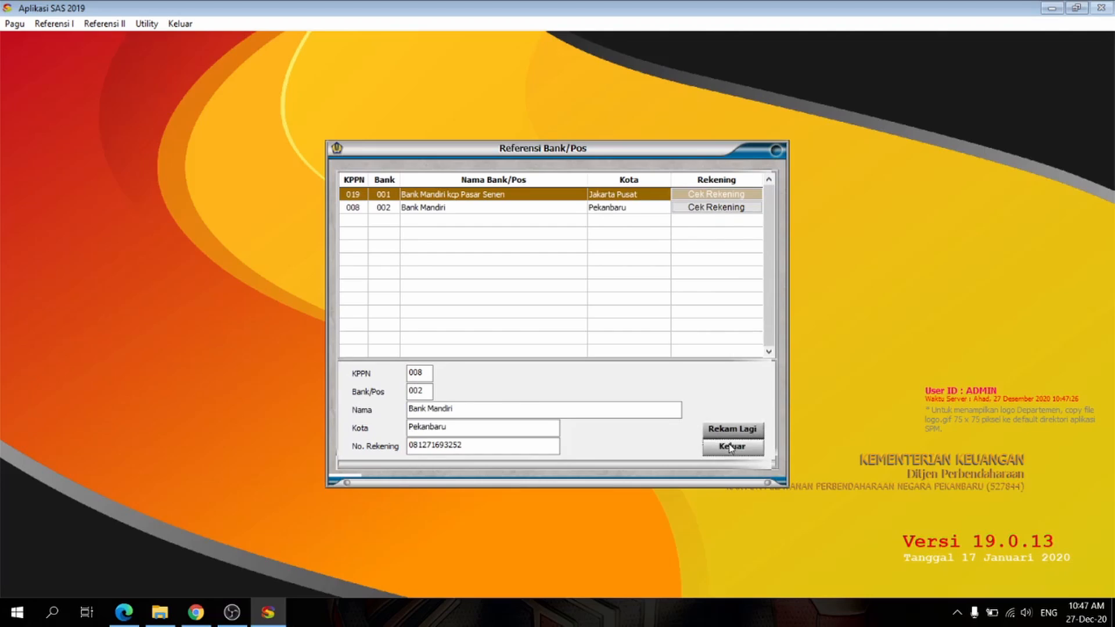
pyautogui.click(731, 446)
pyautogui.click(748, 460)
pyautogui.click(232, 612)
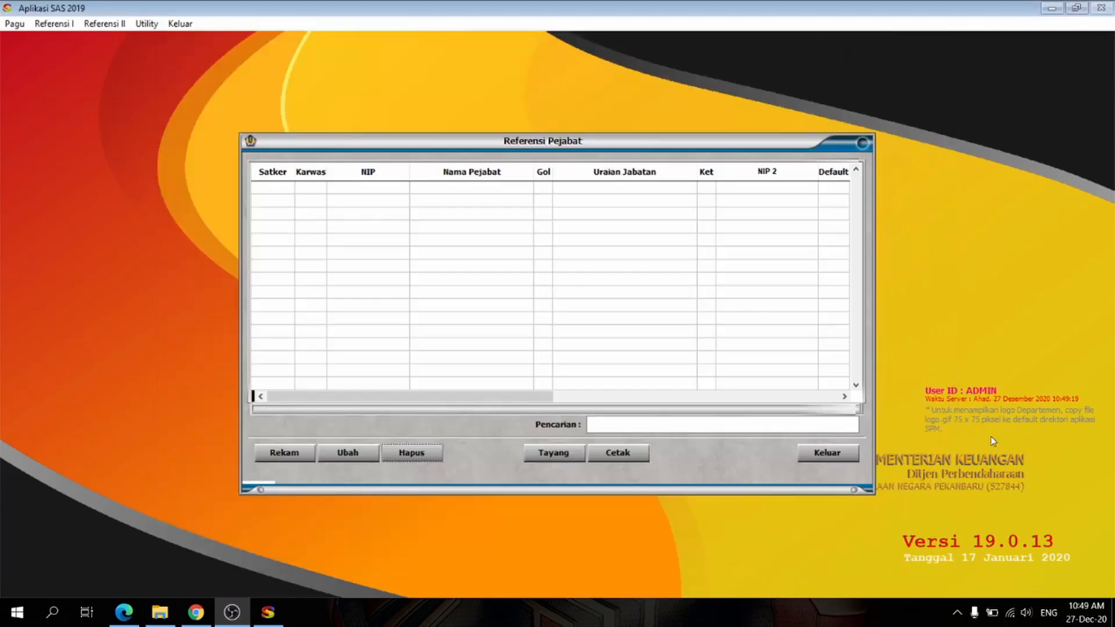
# Step: Start a new Pejabat record for satker 527844 with the official's NIP and name, and golongan 41
pyautogui.click(54, 24)
pyautogui.click(103, 136)
pyautogui.click(296, 450)
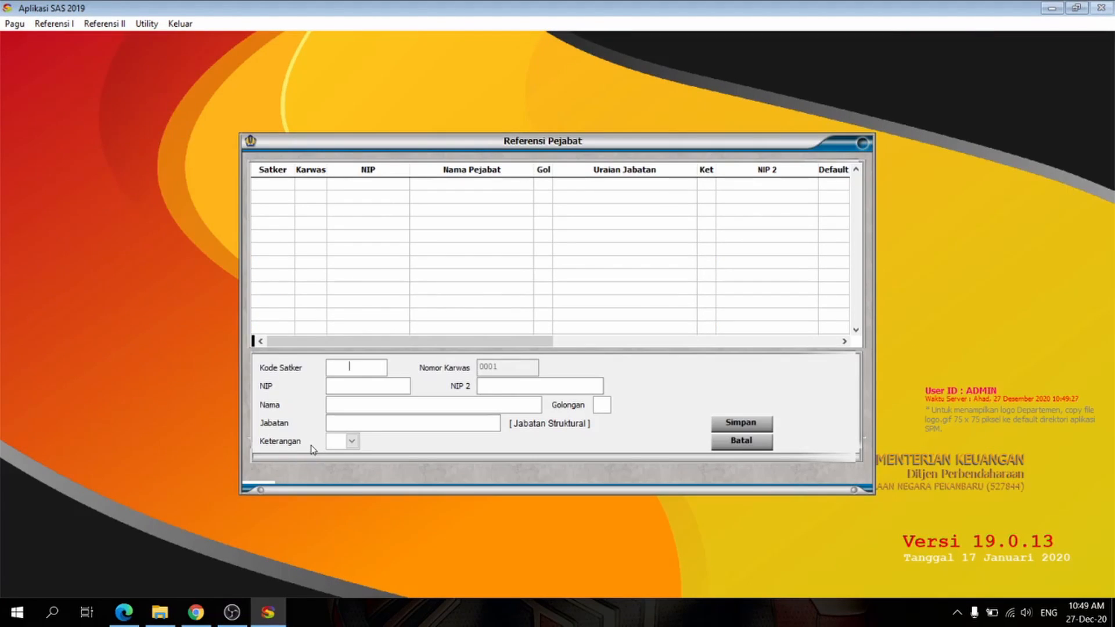
pyautogui.press('Return')
pyautogui.press('Return')
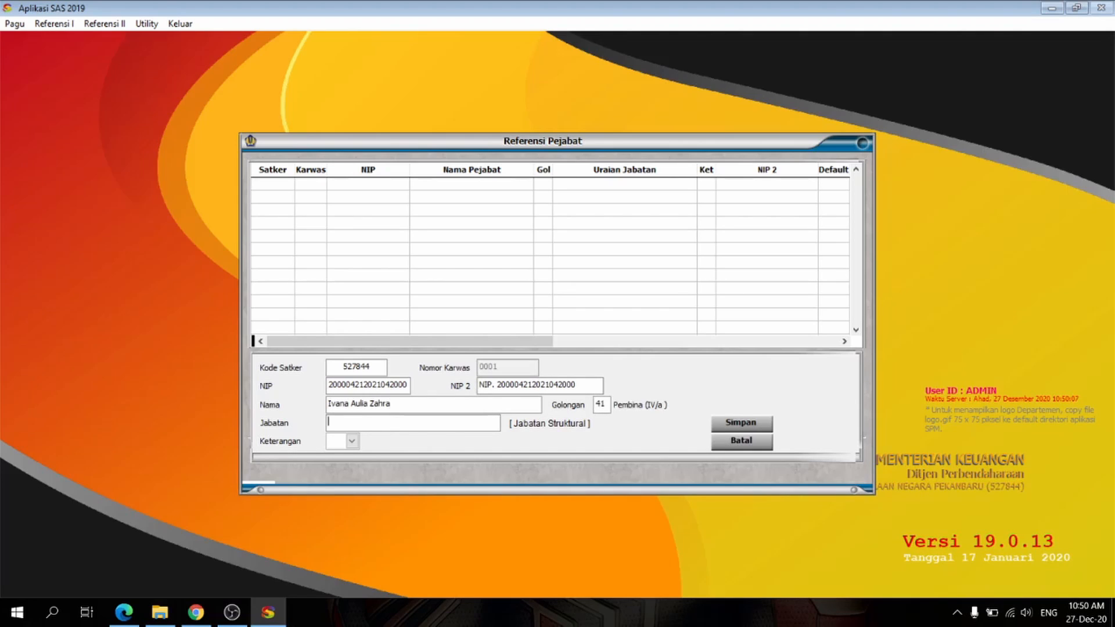
# Step: Set the official's Keterangan to 1 and Jabatan to Kepala Kantor, and save the record
pyautogui.click(345, 423)
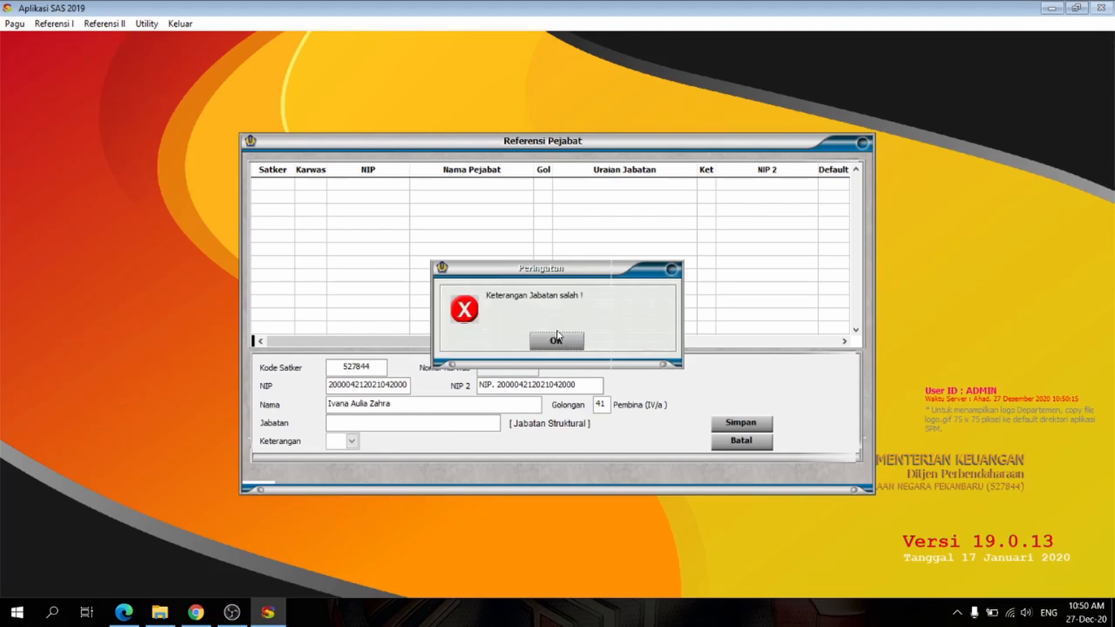
pyautogui.click(558, 338)
pyautogui.click(352, 442)
pyautogui.click(351, 457)
pyautogui.click(353, 427)
pyautogui.write('Kepala Kantor')
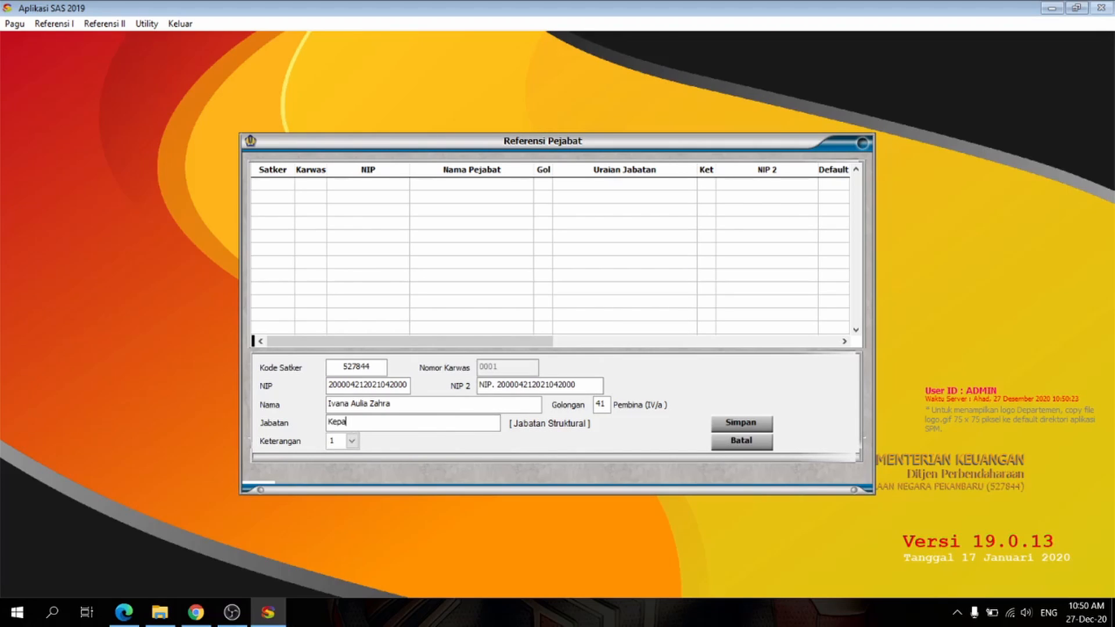
pyautogui.click(723, 424)
pyautogui.click(723, 424)
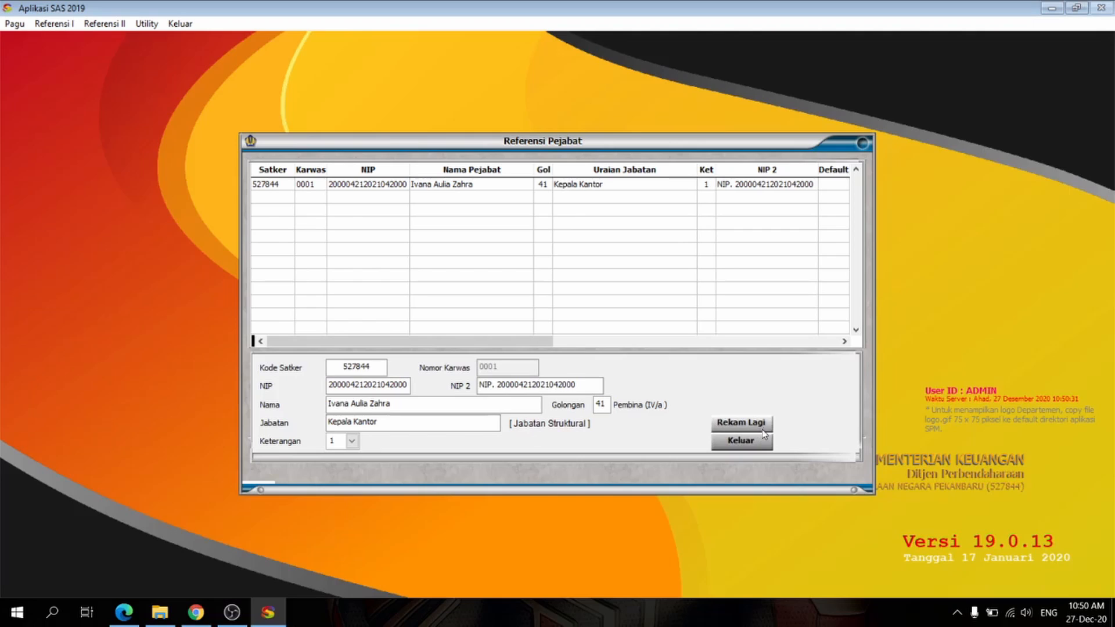
# Step: Start a second official's record for satker 527844 and enter the NIP
pyautogui.write('527844')
pyautogui.press('Return')
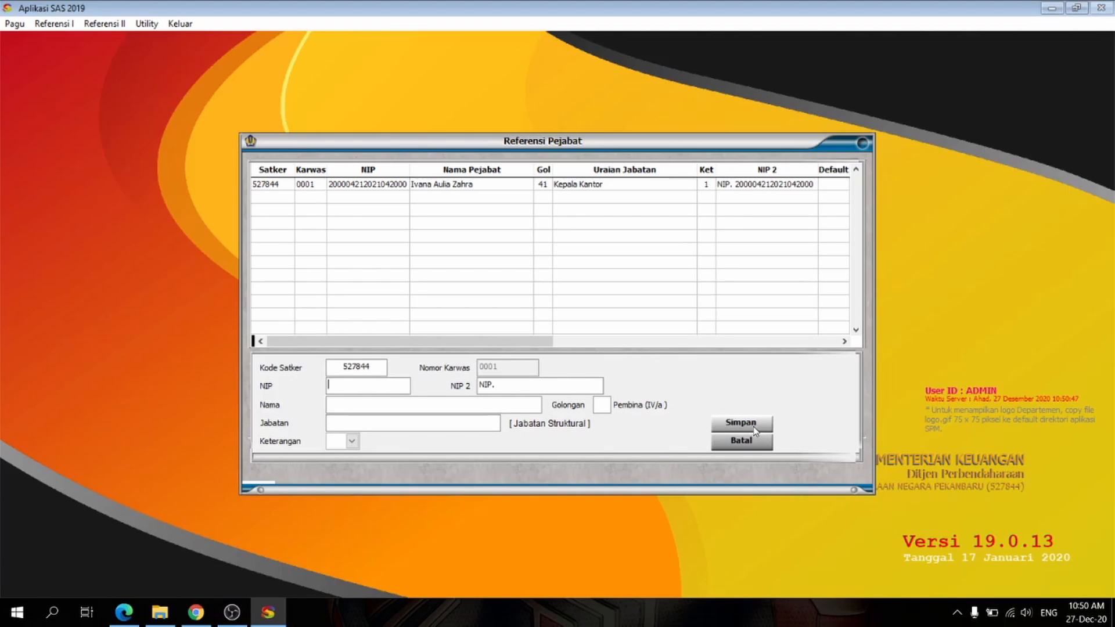
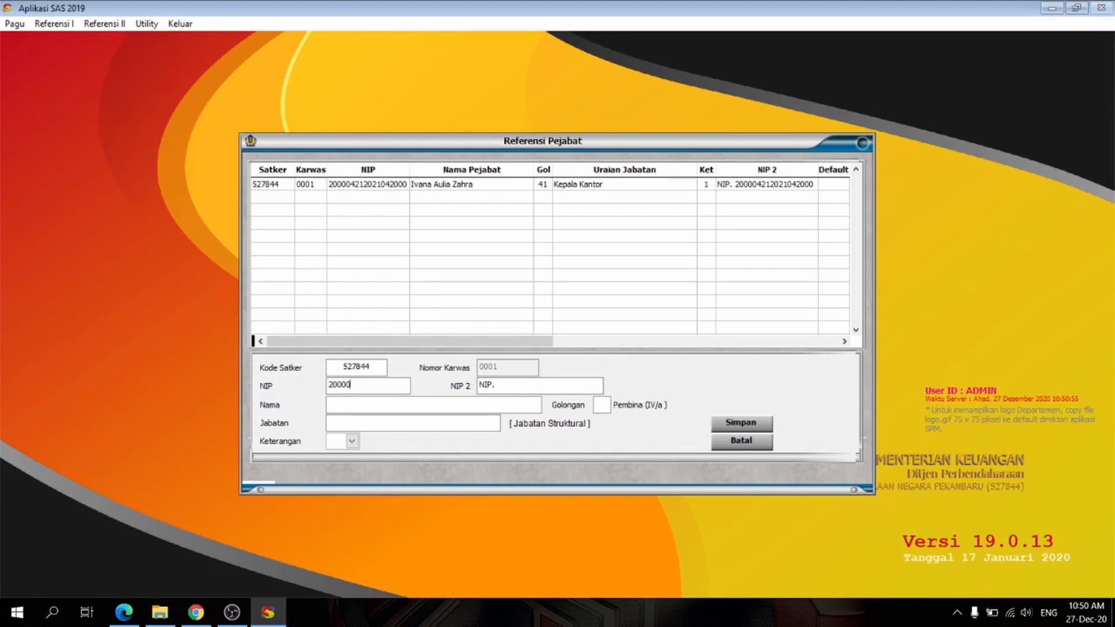
pyautogui.press('Return')
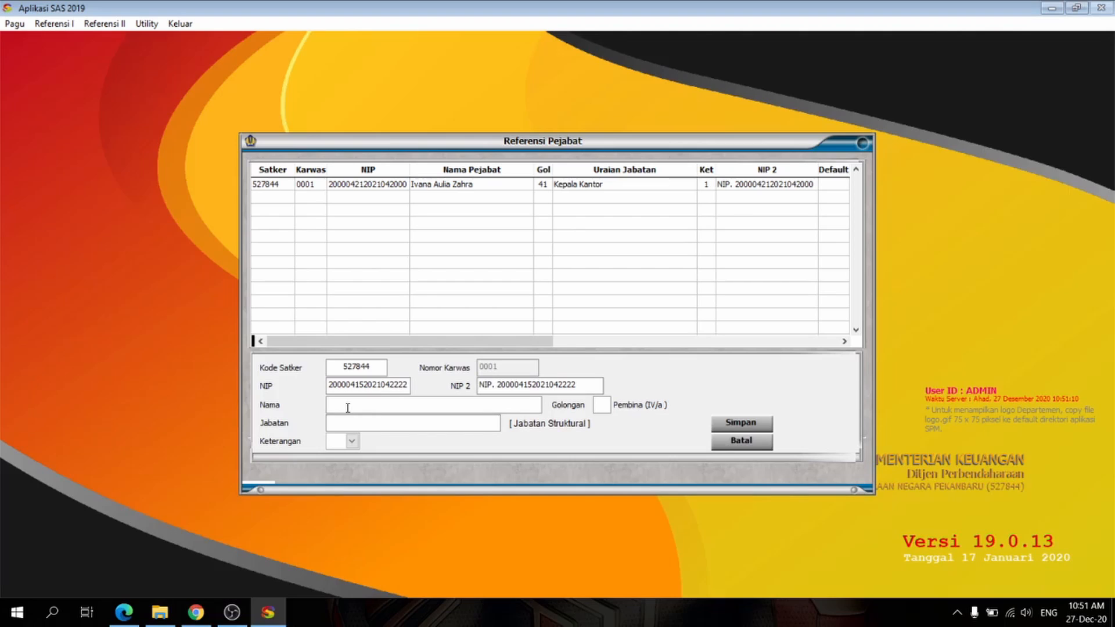
# Step: Enter the second official's name, golongan 24, Jabatan Pelaksana and Keterangan 2, and save the record
pyautogui.write('24')
pyautogui.write('Pelaksana')
pyautogui.click(352, 441)
pyautogui.click(376, 466)
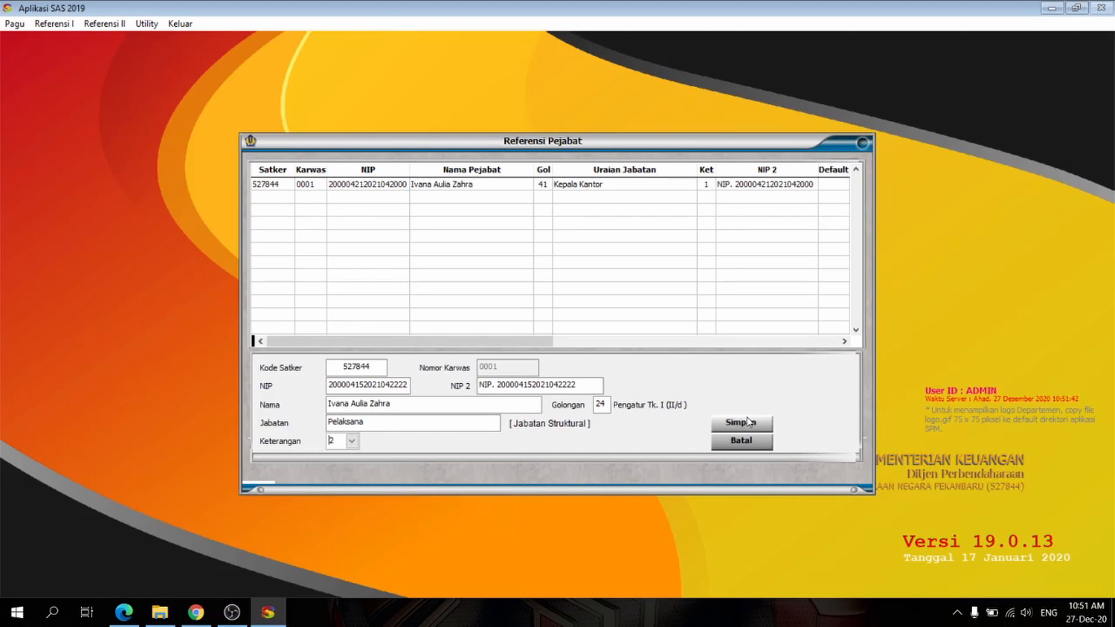
pyautogui.click(748, 421)
# Step: Try to change the Pelaksana official's Keterangan to 3, and leave the entry form
pyautogui.click(353, 442)
pyautogui.click(356, 443)
pyautogui.click(556, 345)
pyautogui.click(741, 424)
pyautogui.click(557, 344)
pyautogui.click(742, 448)
pyautogui.click(556, 343)
pyautogui.click(352, 443)
pyautogui.click(357, 467)
pyautogui.click(557, 344)
pyautogui.click(351, 441)
pyautogui.click(375, 478)
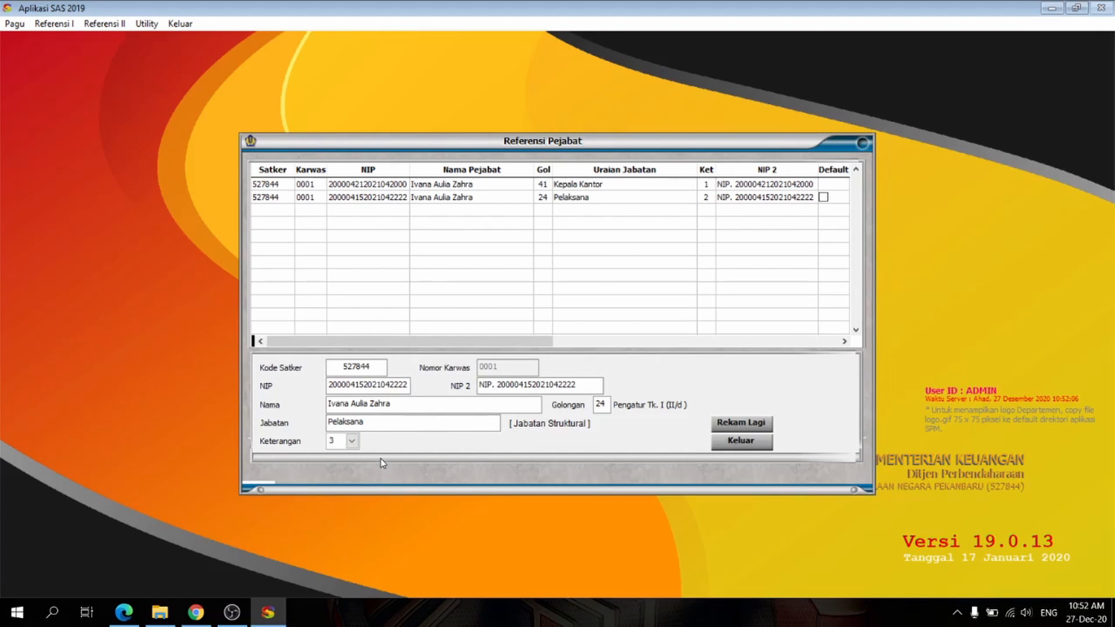
pyautogui.click(744, 442)
# Step: Start a third official's record for satker 527844 and enter the NIP and name
pyautogui.click(271, 459)
pyautogui.write('527844')
pyautogui.press('Return')
pyautogui.write('111111111111111111')
pyautogui.press('Return')
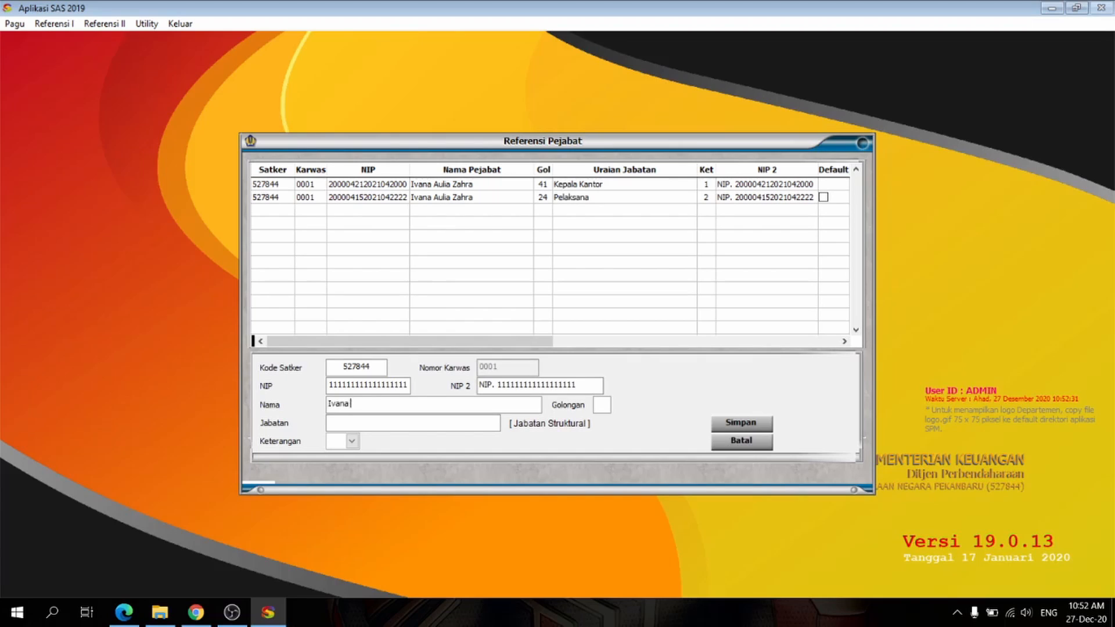
pyautogui.press('Return')
# Step: Set the third official's golongan to 33, Jabatan to Bendahara Pengeluaran and Keterangan to 3, and save the record
pyautogui.write('33')
pyautogui.press('Return')
pyautogui.write('Bendahara Pengeluaran')
pyautogui.press('Return')
pyautogui.click(351, 441)
pyautogui.click(363, 480)
pyautogui.press('Return')
pyautogui.click(744, 425)
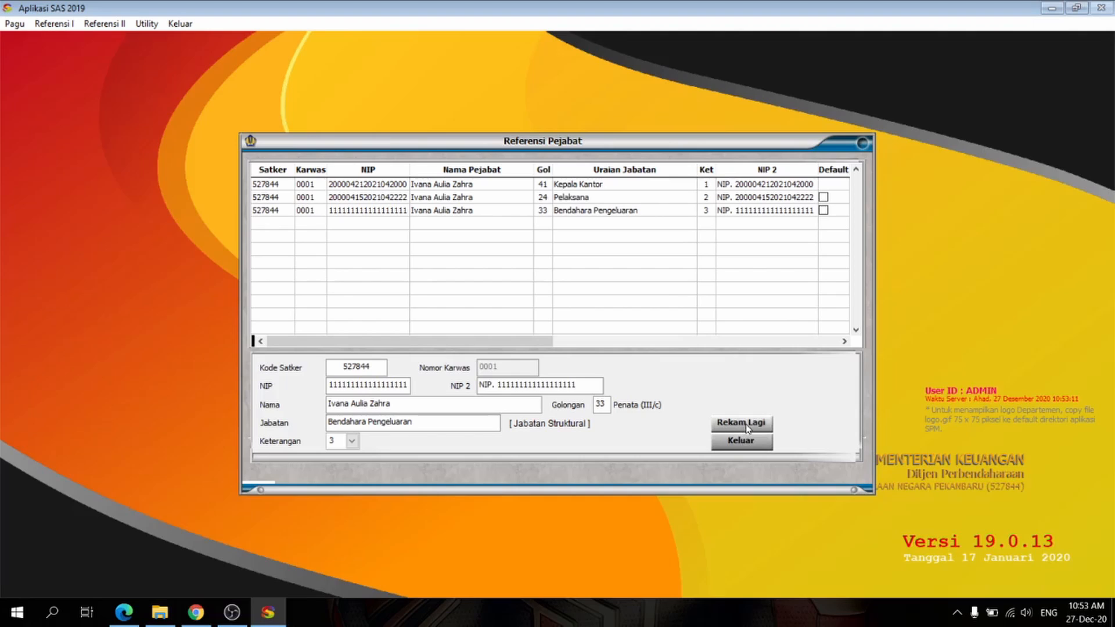
# Step: Start a fourth official's record for satker 527844 and enter the NIP and name
pyautogui.write('527844')
pyautogui.press('Return')
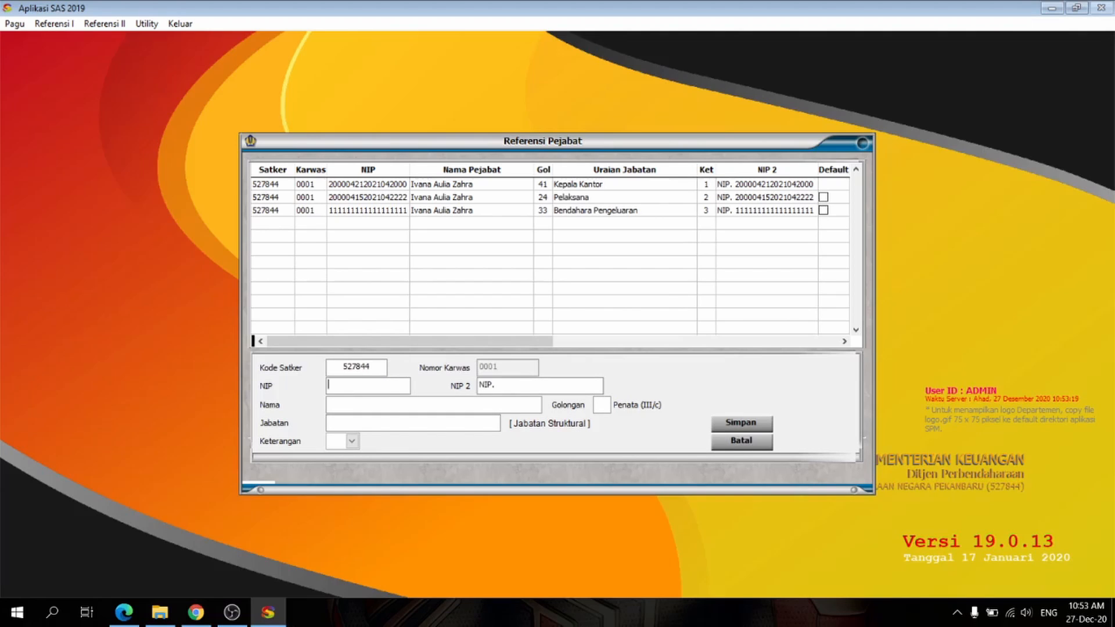
pyautogui.write('222222222222222222')
pyautogui.press('Return')
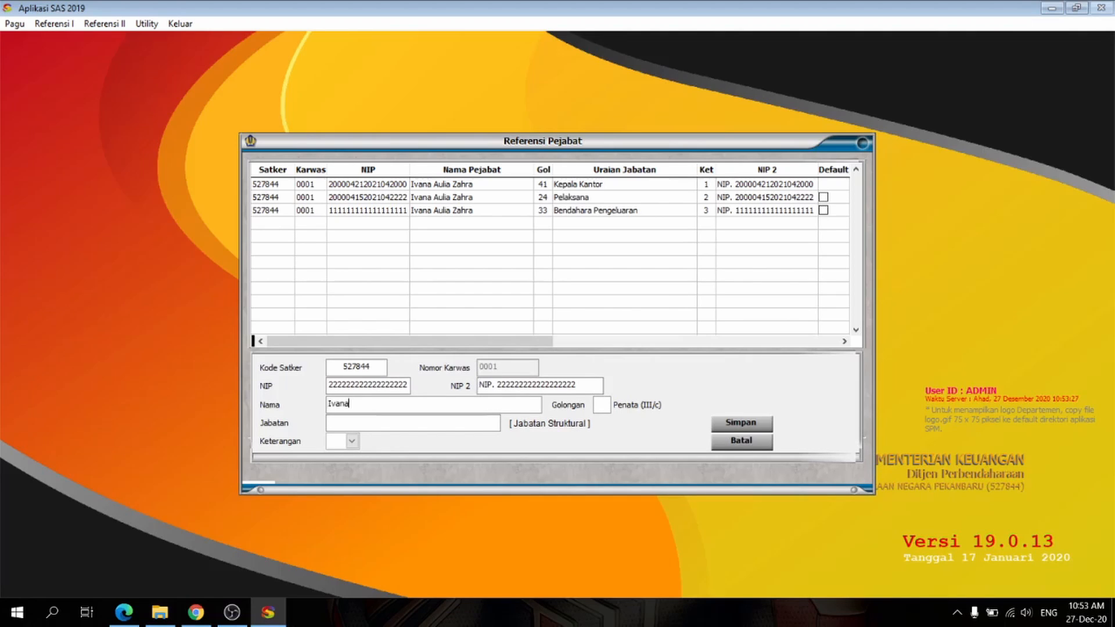
pyautogui.press('Return')
# Step: Set the fourth official's golongan to 32, Jabatan to Kasubag Tata Usaha and Keterangan to 4, save, and leave the form
pyautogui.write('32')
pyautogui.write('Kasubag Tata Usaha')
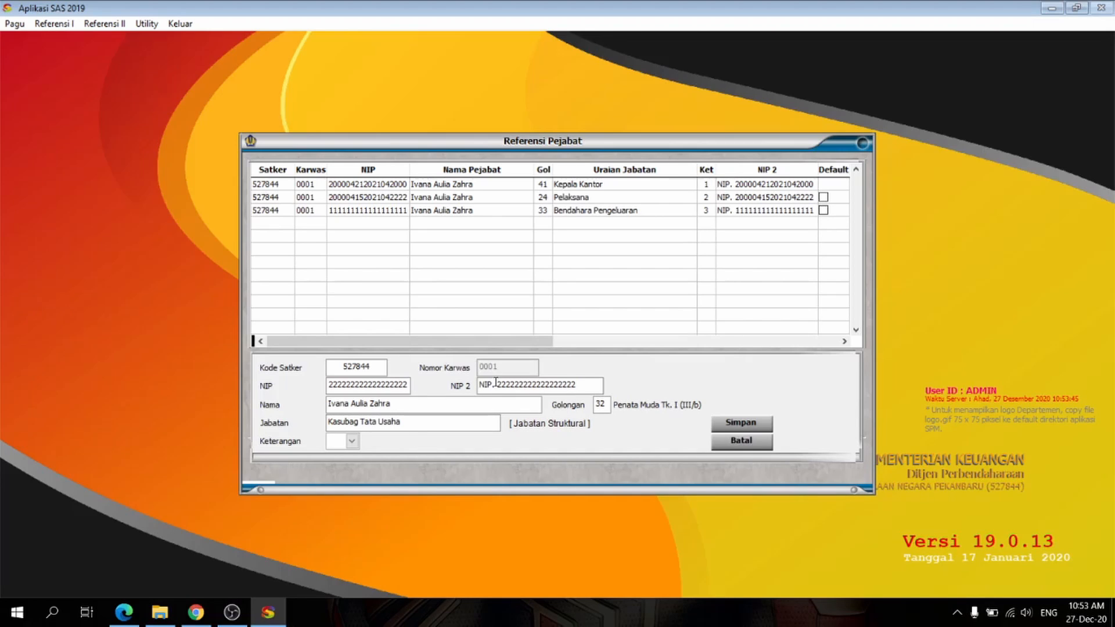
pyautogui.click(352, 442)
pyautogui.click(400, 489)
pyautogui.click(744, 425)
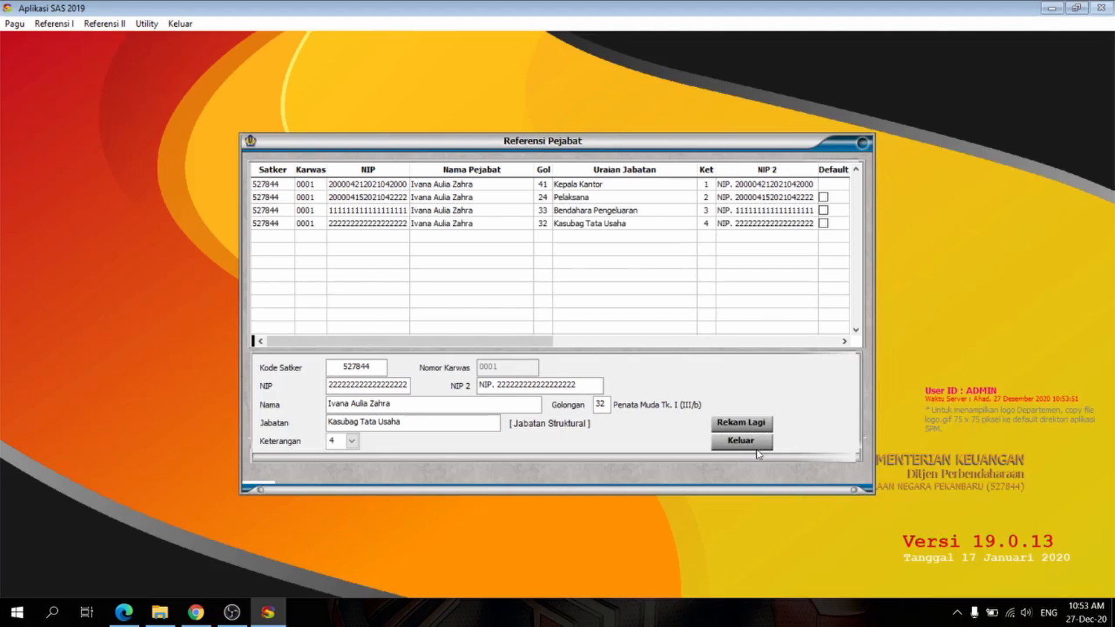
pyautogui.click(749, 443)
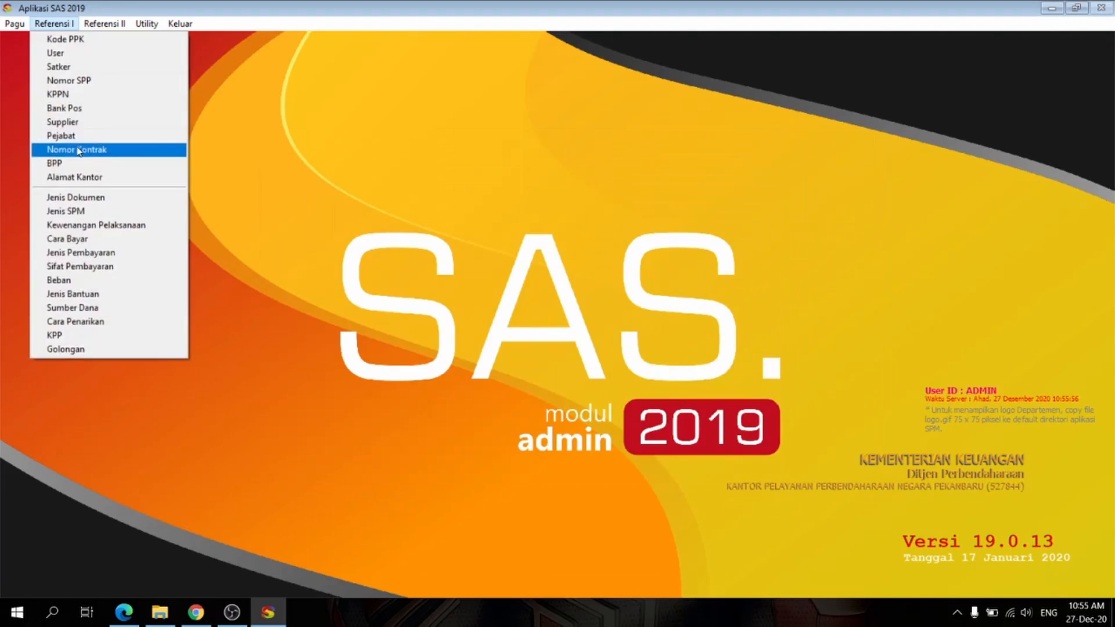
# Step: Start a new contract number allocation for fiscal year 2019, satker 527844 and PPK 01
pyautogui.click(87, 148)
pyautogui.click(407, 413)
pyautogui.write('2019527844')
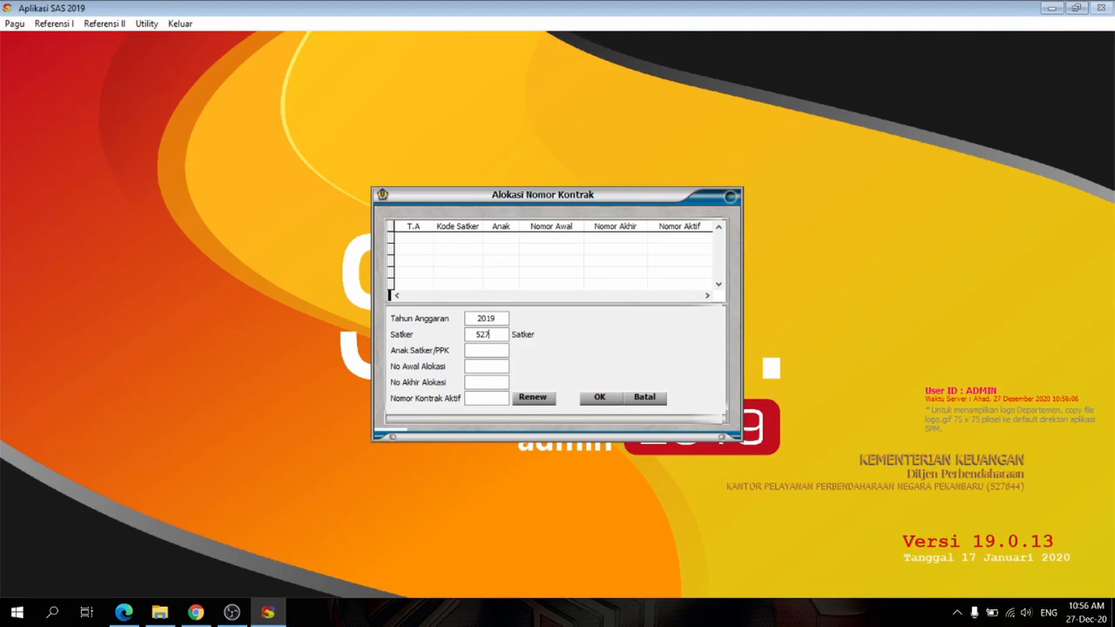
pyautogui.write('01')
pyautogui.press('Return')
# Step: Set the contract numbers to 000001 through 999999 with active number 000001, save the allocation and close it
pyautogui.write('000001')
pyautogui.press('Return')
pyautogui.write('999999')
pyautogui.press('Return')
pyautogui.write('000001')
pyautogui.click(617, 400)
pyautogui.click(706, 412)
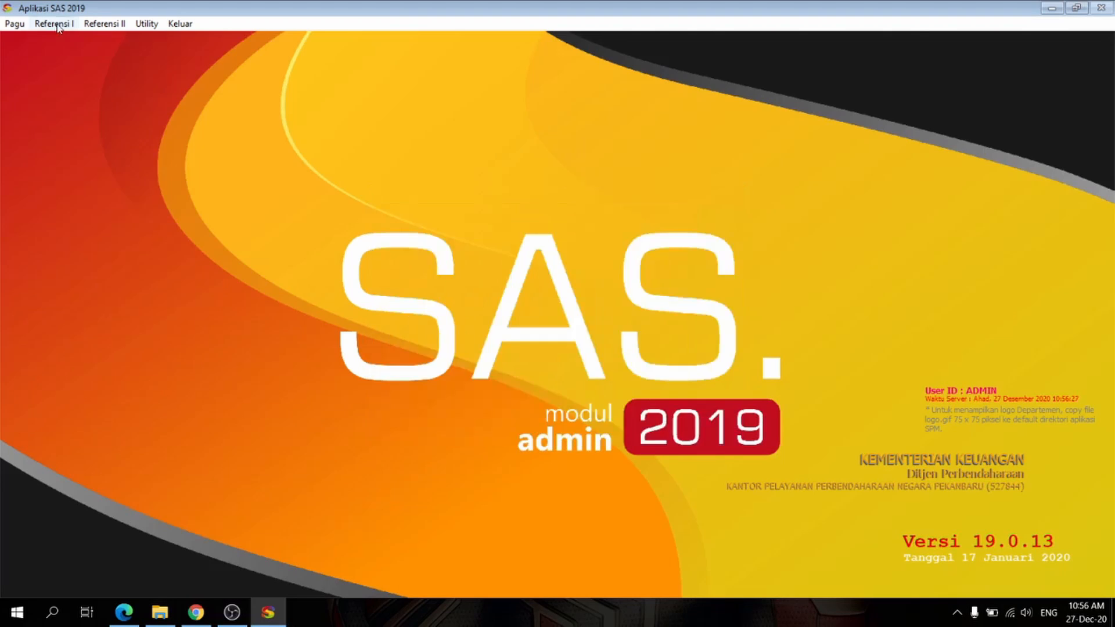
# Step: Start a new Alamat Kantor record with department code 015, unit code 08 and satker code 527844
pyautogui.click(54, 23)
pyautogui.click(81, 169)
pyautogui.click(356, 453)
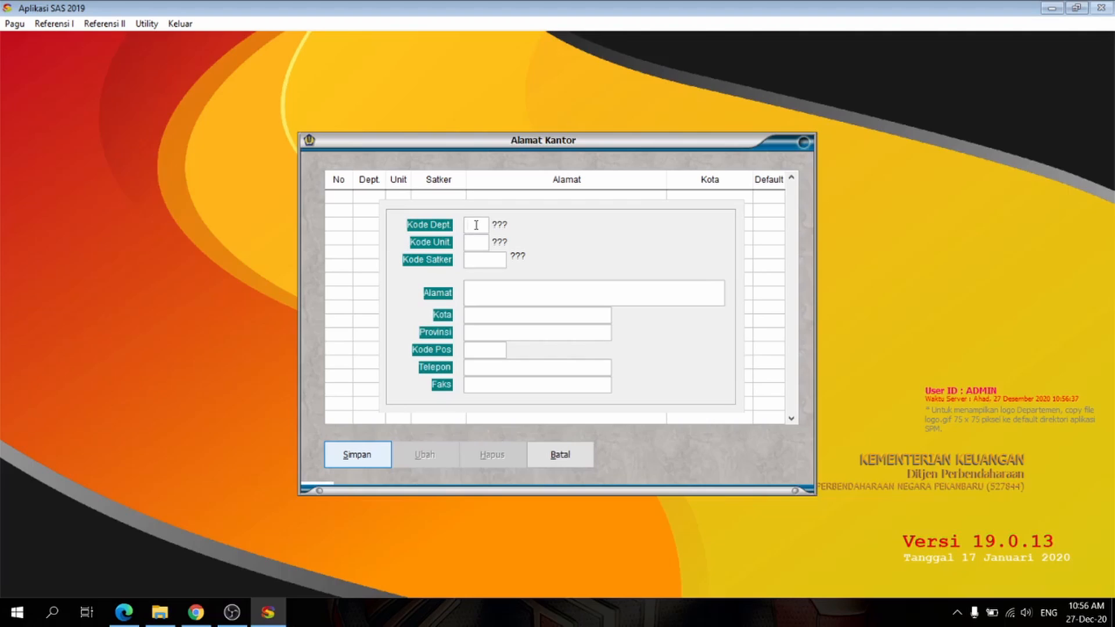
pyautogui.write('015')
pyautogui.press('Return')
pyautogui.write('06')
pyautogui.press('Return')
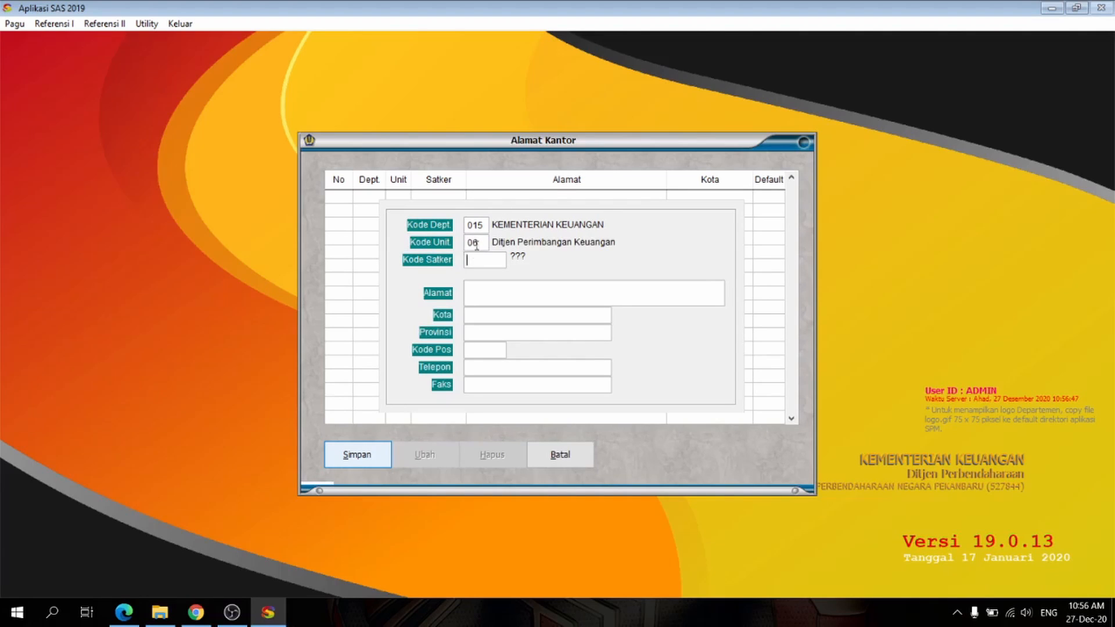
pyautogui.write('527844')
pyautogui.press('Return')
# Step: Enter the office's street address, set Kota to Pekanbaru, and trim the surplus text from the address
pyautogui.write('Jl. Pekanbaru')
pyautogui.press('Return')
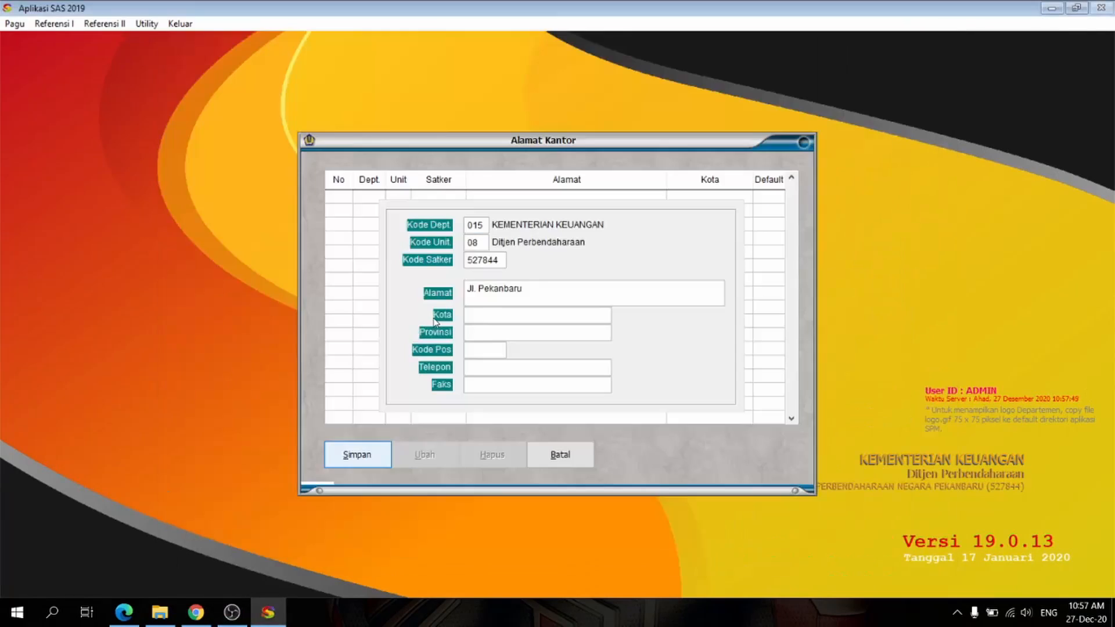
pyautogui.write('Jl. Jend. Sudirman No.249, Simpang Empat, Kec. Pekanbaru Kota, Kota Pekanbaru, Riau 28151')
pyautogui.click(493, 316)
pyautogui.write('Pekanbaru')
pyautogui.press('Return')
pyautogui.moveTo(573, 289); pyautogui.dragTo(647, 290)
pyautogui.press('Delete')
pyautogui.moveTo(573, 289); pyautogui.dragTo(637, 290)
pyautogui.press('Delete')
# Step: Set Provinsi to Riau and fill in the office's postal code and telephone number
pyautogui.press('Delete')
pyautogui.click(498, 333)
pyautogui.write('Riau')
pyautogui.click(481, 362)
pyautogui.click(480, 351)
pyautogui.write('28121')
pyautogui.press('Delete')
pyautogui.click(561, 367)
pyautogui.write('272844')
pyautogui.click(485, 382)
pyautogui.press('Return')
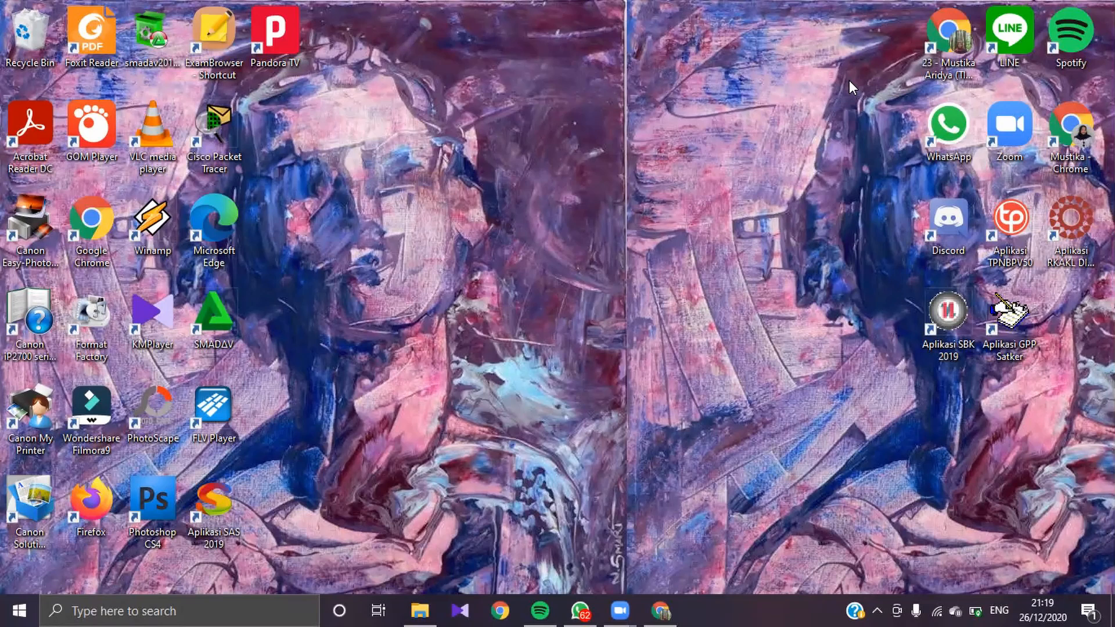
# Step: Open Aplikasi GPP Satker and log in to the localhost server with the user name and account password
pyautogui.doubleClick(1020, 330)
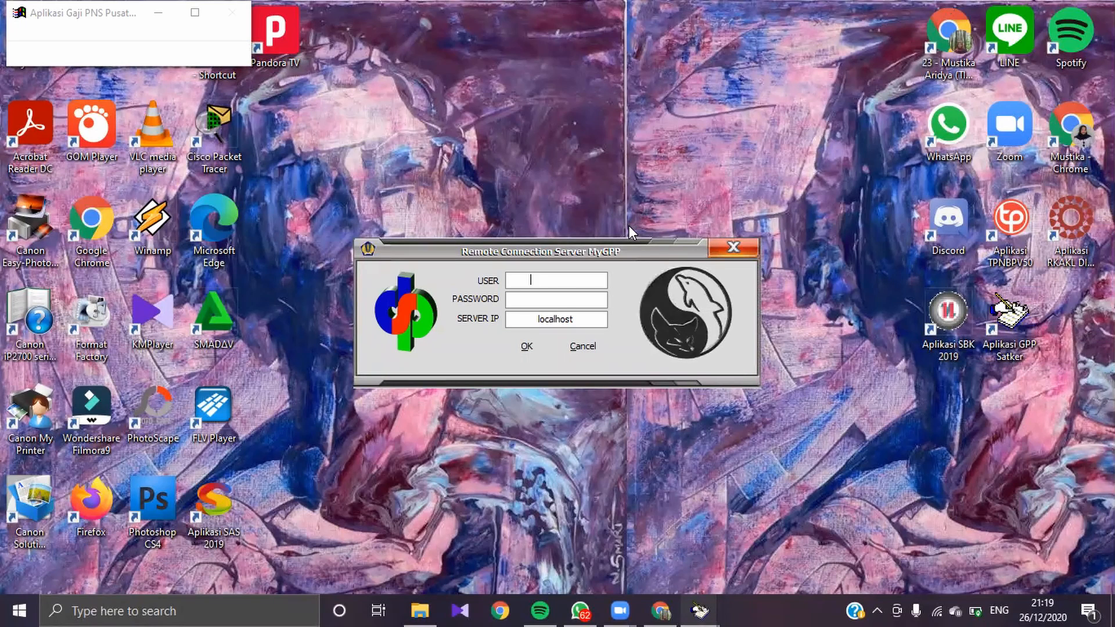
pyautogui.write('lemes')
pyautogui.press('Tab')
pyautogui.write('*****')
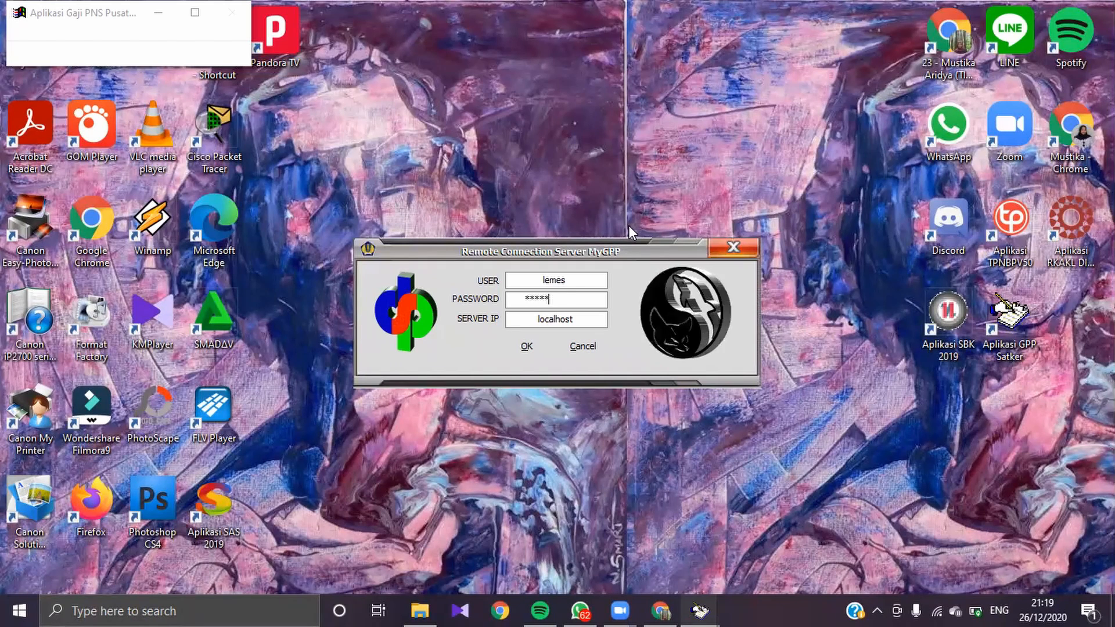
pyautogui.press('Tab')
pyautogui.click(530, 346)
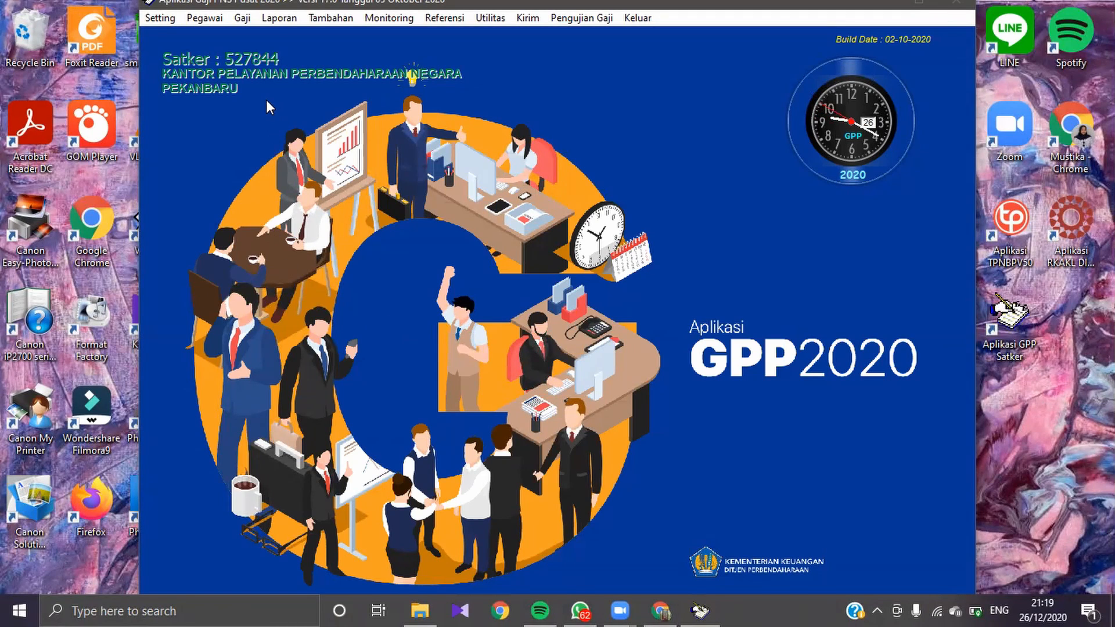
# Step: Start recording Tunjangan Kinerja data for month 08 of 2019 and load that period's employee list
pyautogui.click(244, 22)
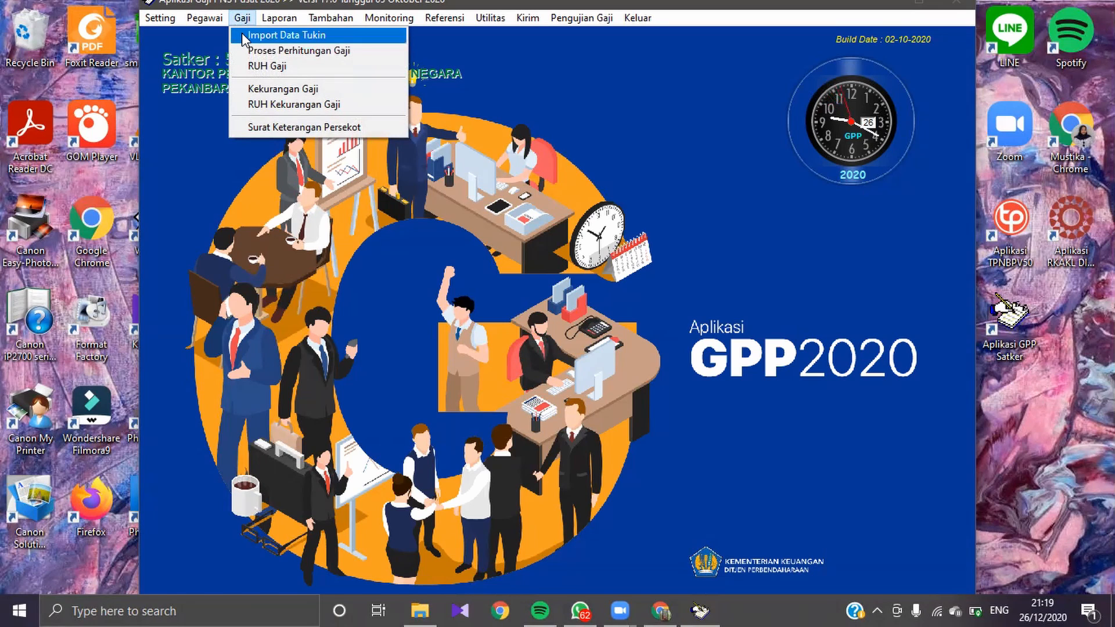
pyautogui.click(243, 35)
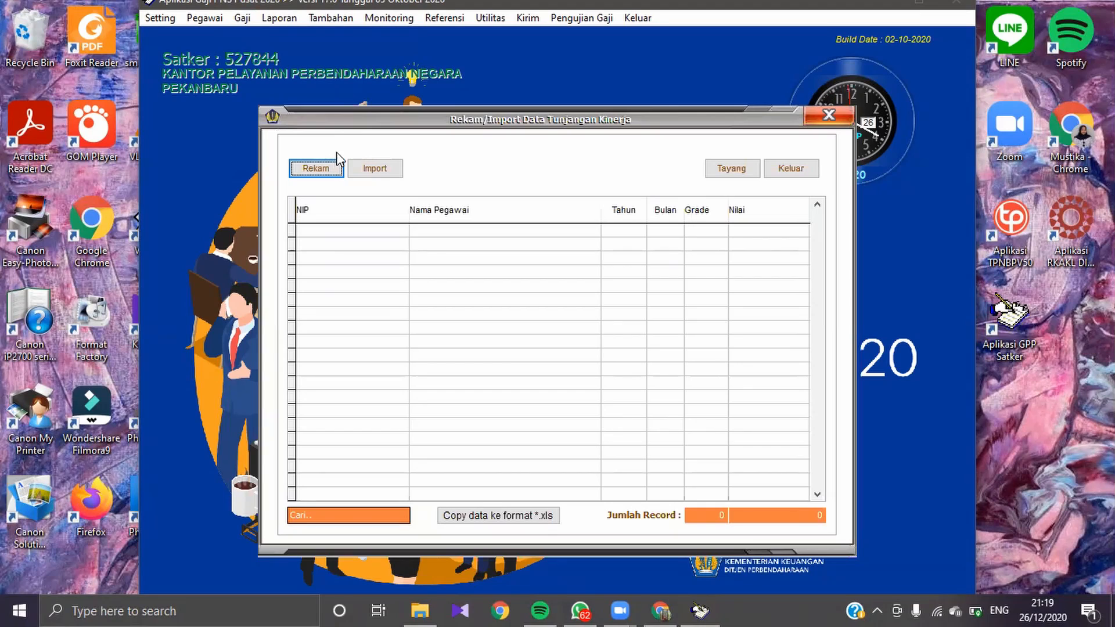
pyautogui.click(326, 170)
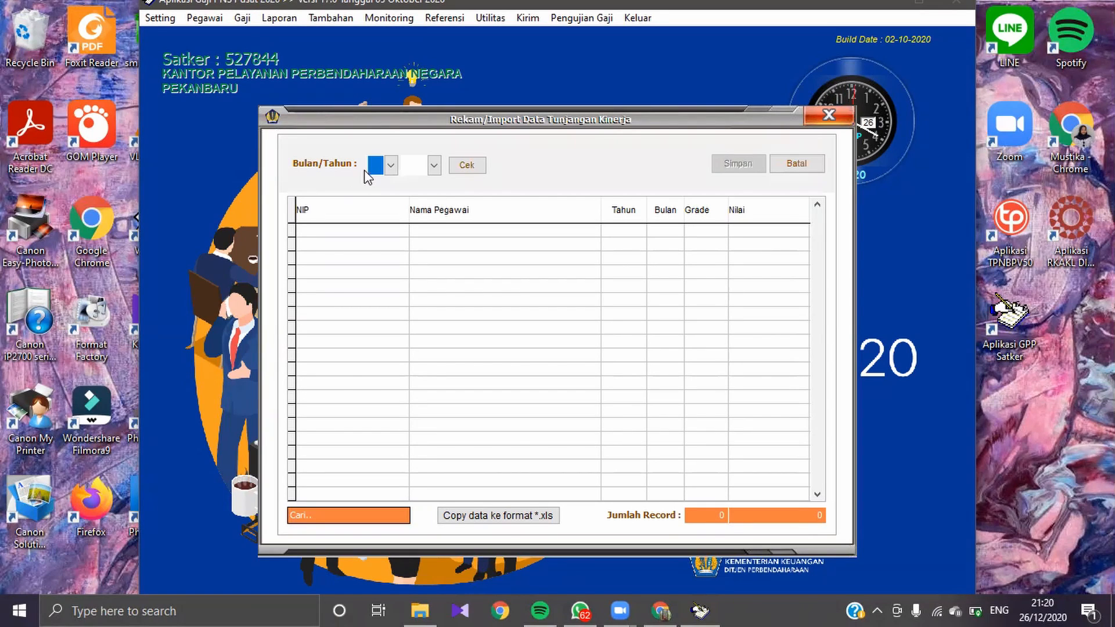
pyautogui.click(390, 167)
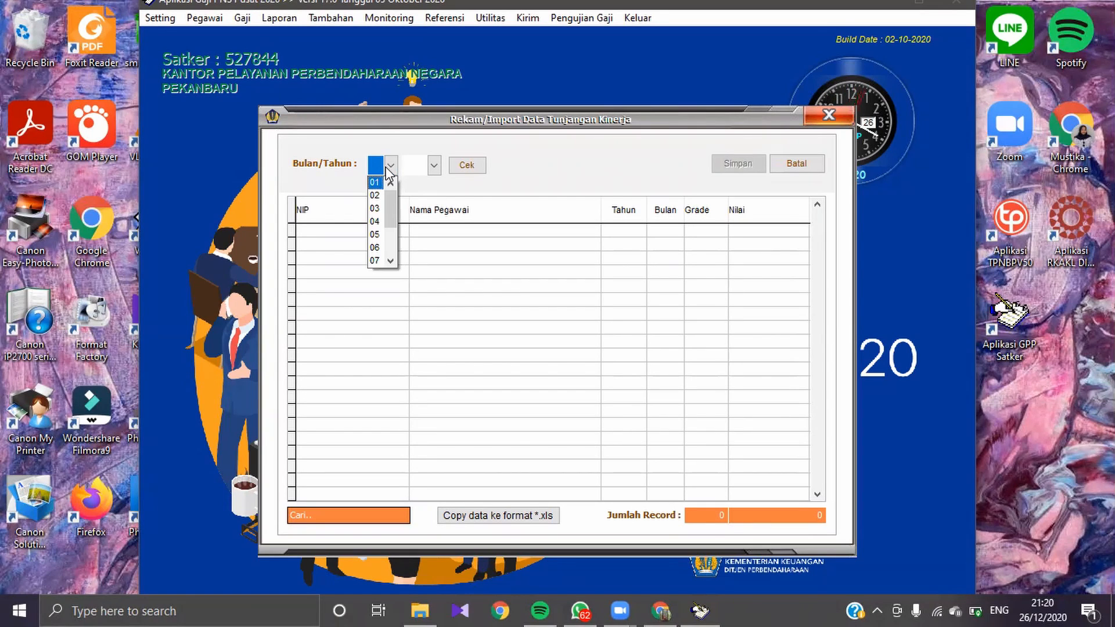
pyautogui.moveTo(389, 211); pyautogui.dragTo(384, 238)
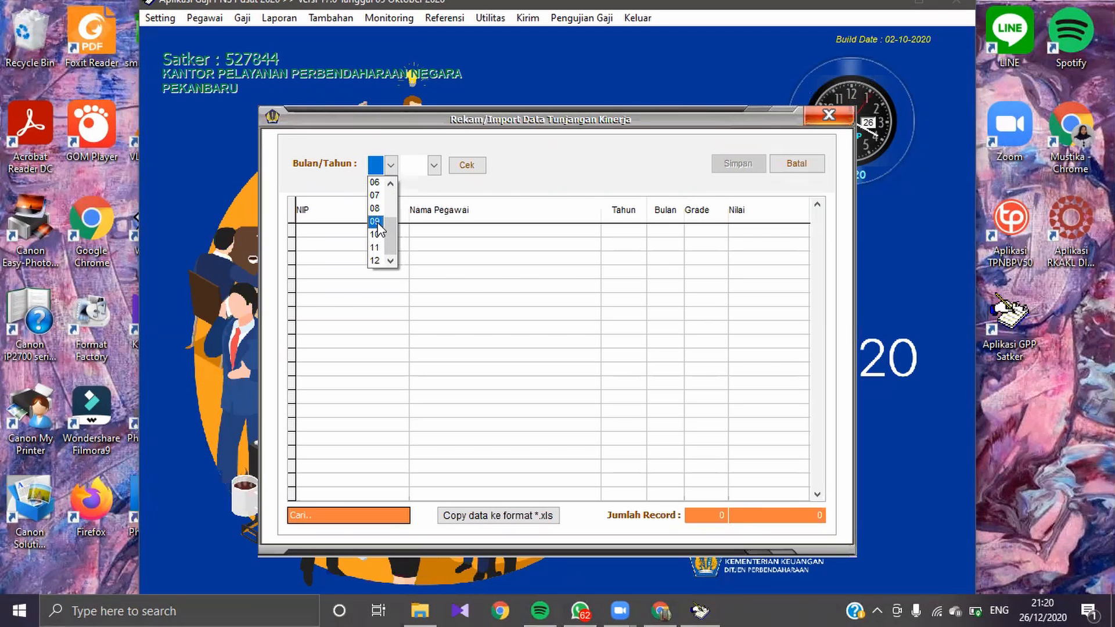
pyautogui.click(374, 213)
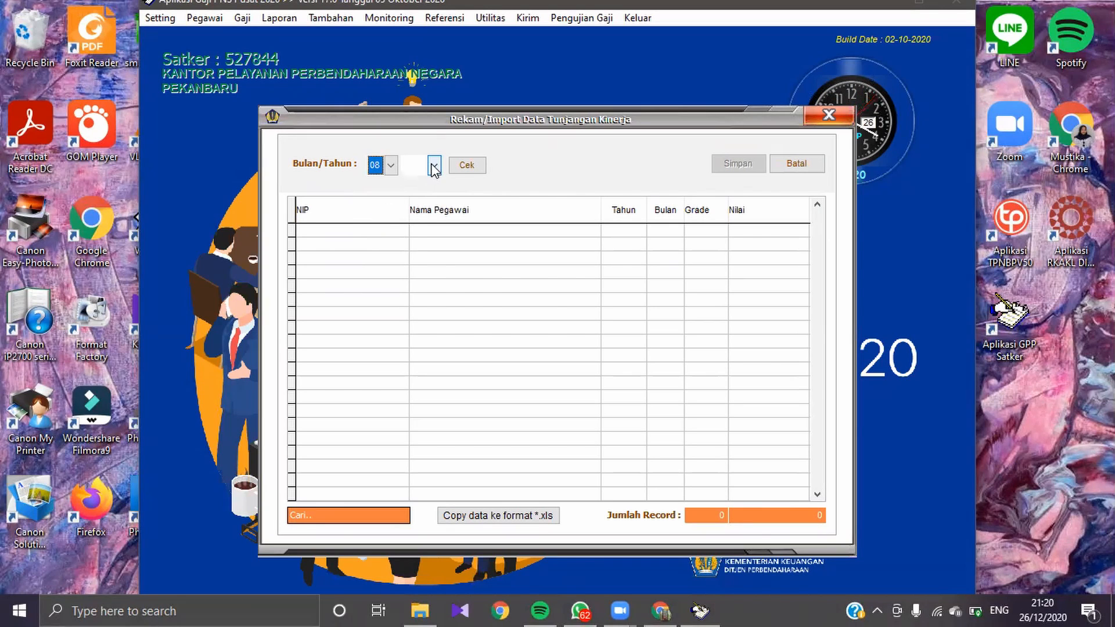
pyautogui.click(434, 165)
pyautogui.click(413, 198)
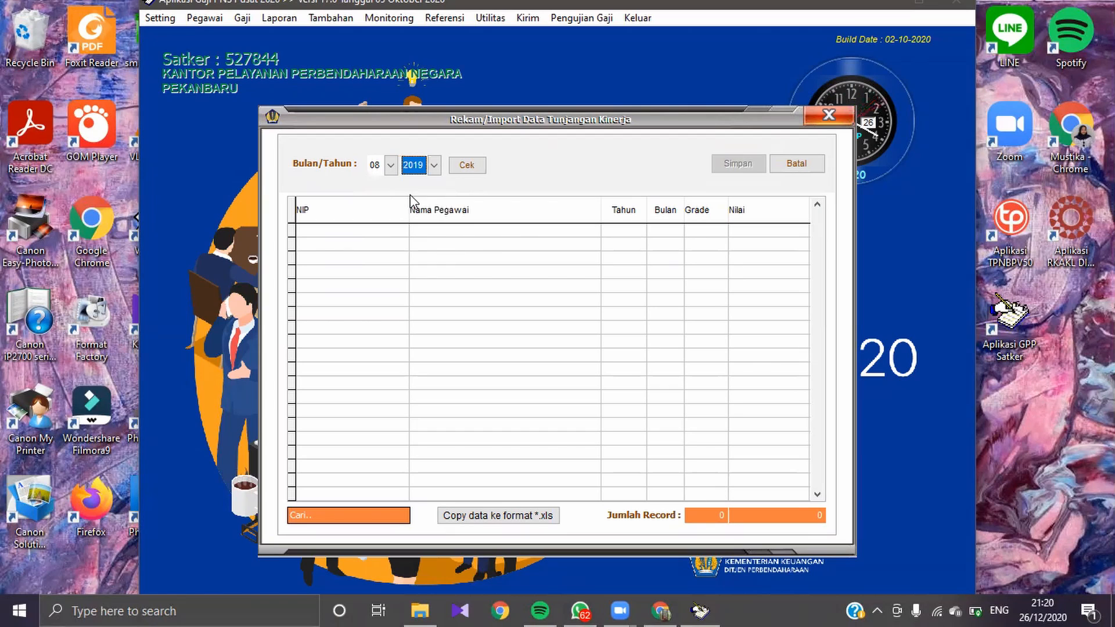
pyautogui.click(470, 169)
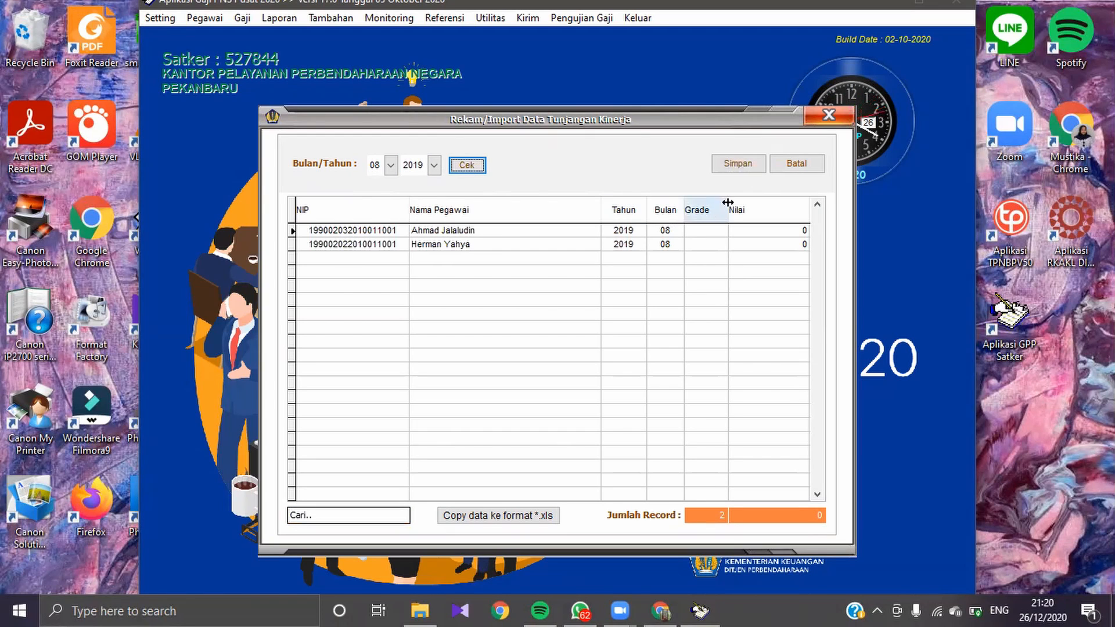
# Step: Set the first listed employee's allowance grade to 7 and Nilai to 1.500.000
pyautogui.click(706, 230)
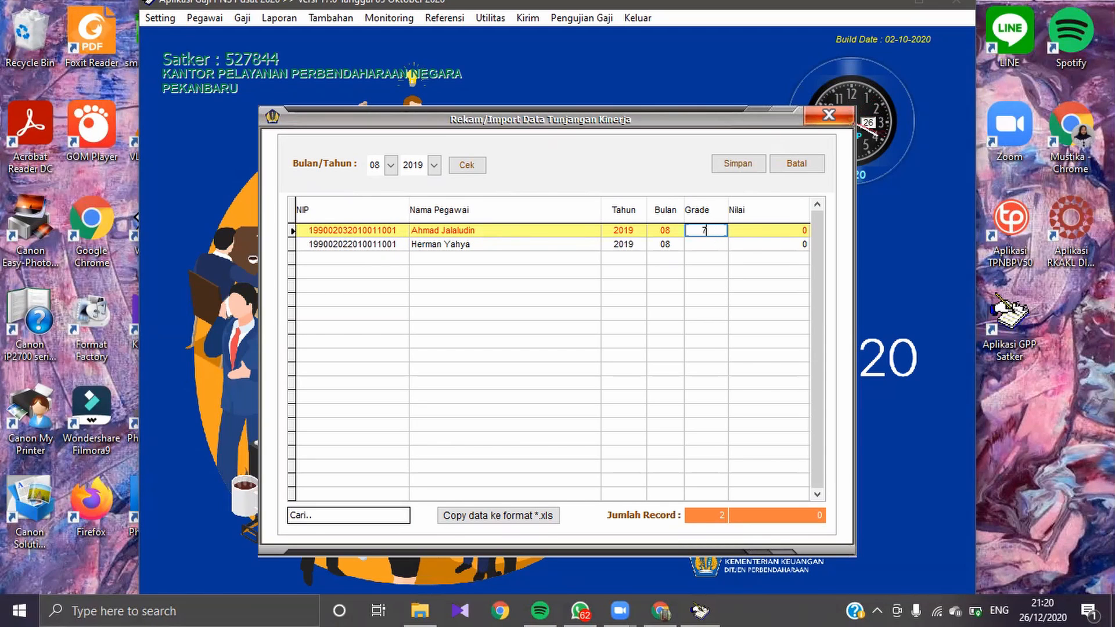
pyautogui.write('7')
pyautogui.press('Tab')
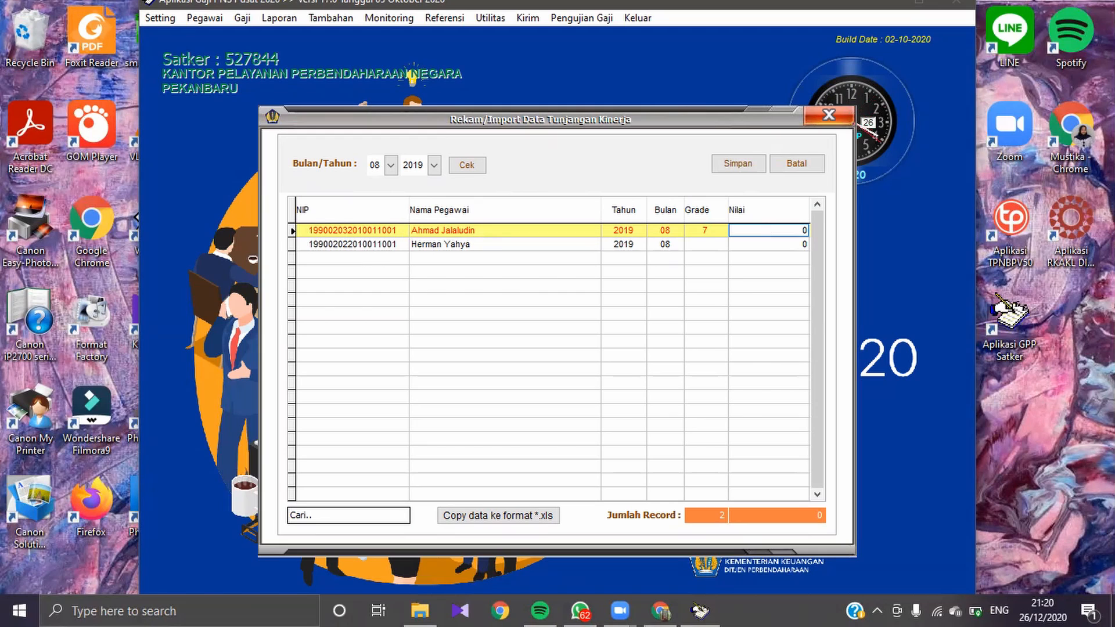
pyautogui.write('800.00')
pyautogui.press('BackSpace')
pyautogui.press('BackSpace')
pyautogui.press('BackSpace')
pyautogui.press('BackSpace')
pyautogui.press('BackSpace')
pyautogui.press('BackSpace')
pyautogui.write('150.000')
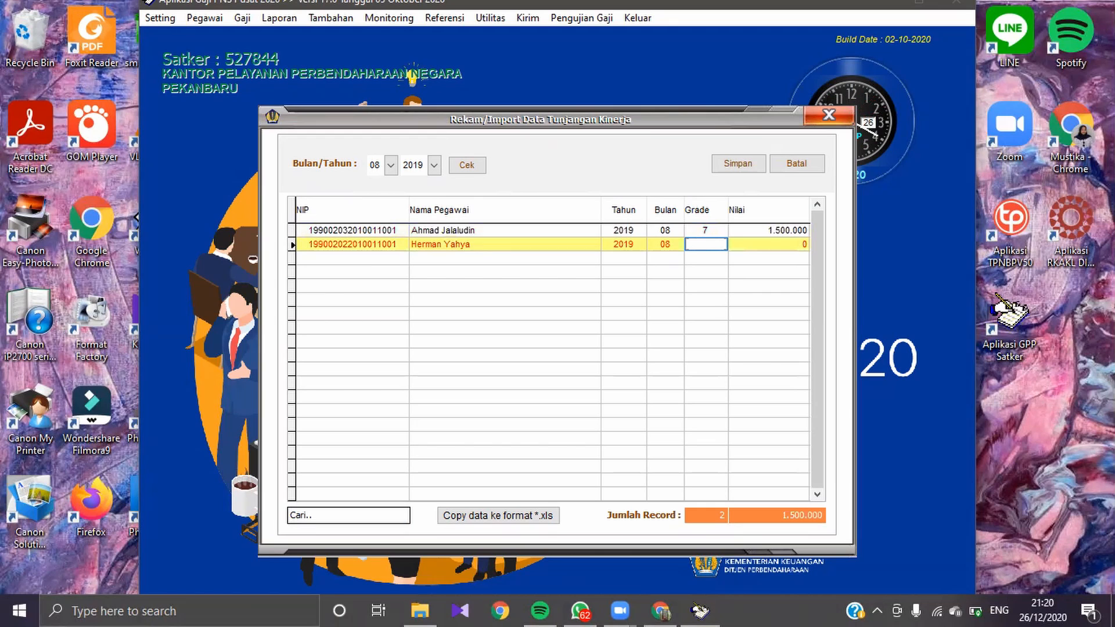
# Step: Set the second listed employee's allowance grade to 9 and Nilai to 20.000
pyautogui.press('Tab')
pyautogui.write('200.000.')
pyautogui.press('BackSpace')
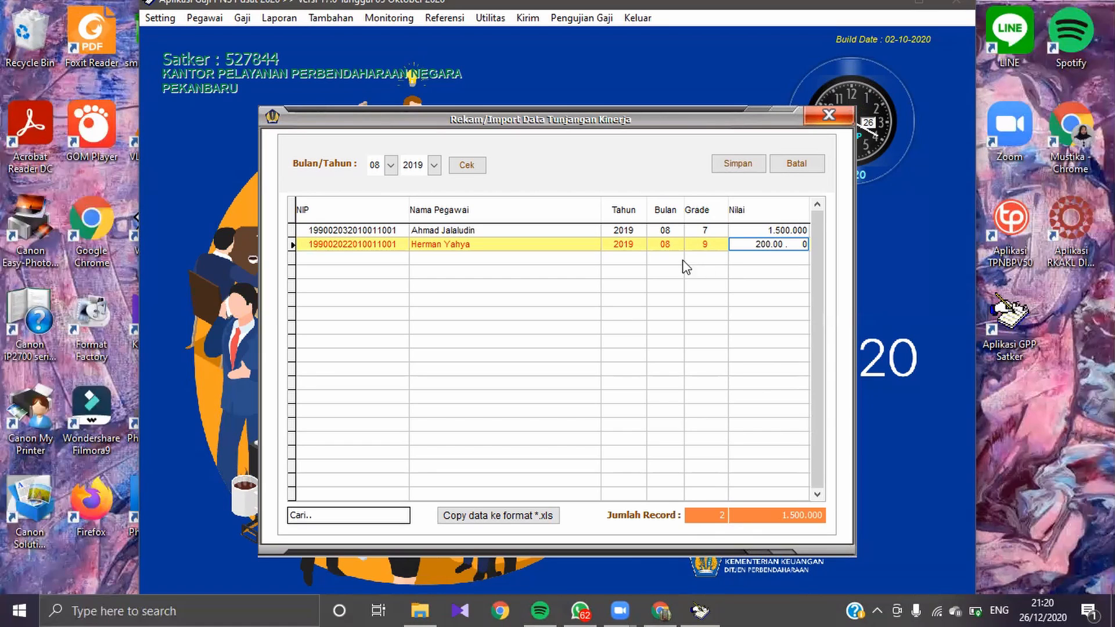
pyautogui.press('Return')
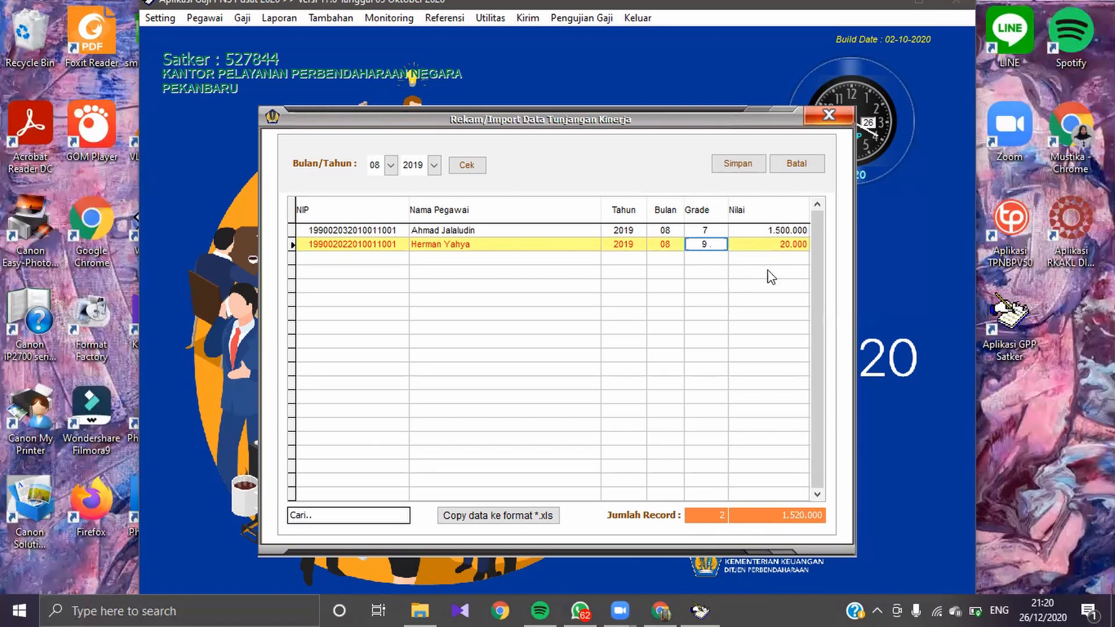
# Step: Save the recorded Tunjangan Kinerja data and close the form
pyautogui.click(739, 163)
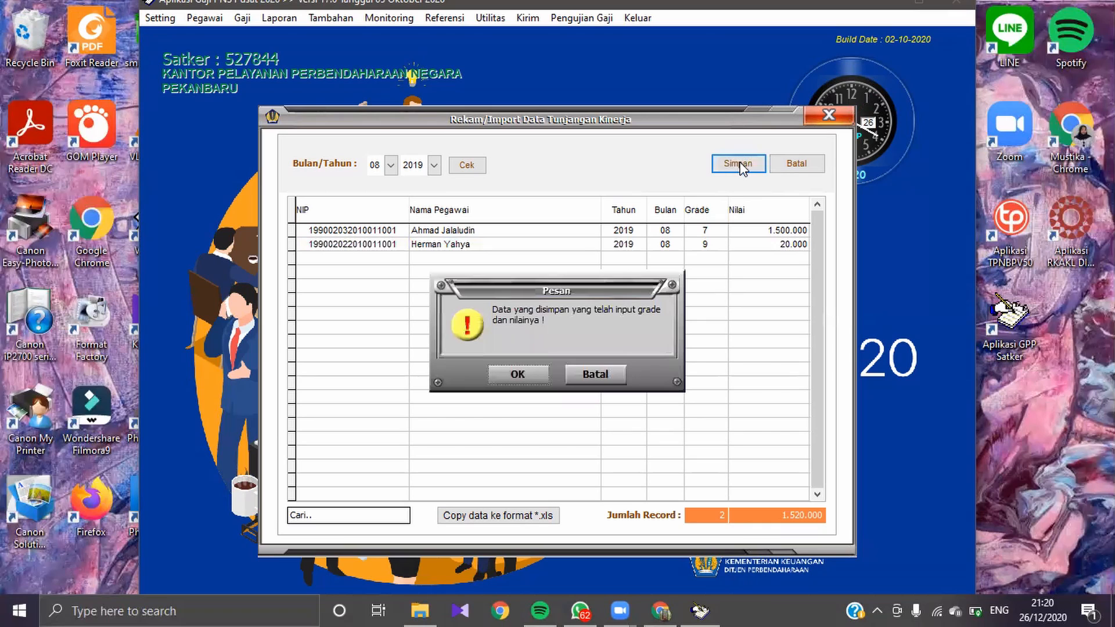
pyautogui.click(511, 376)
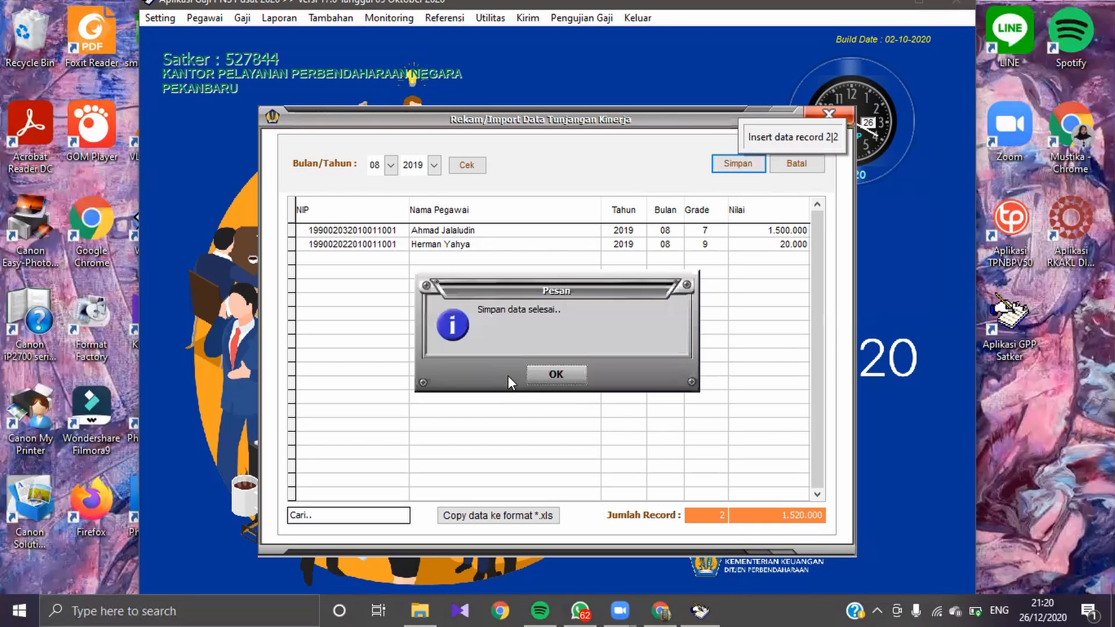
pyautogui.click(556, 375)
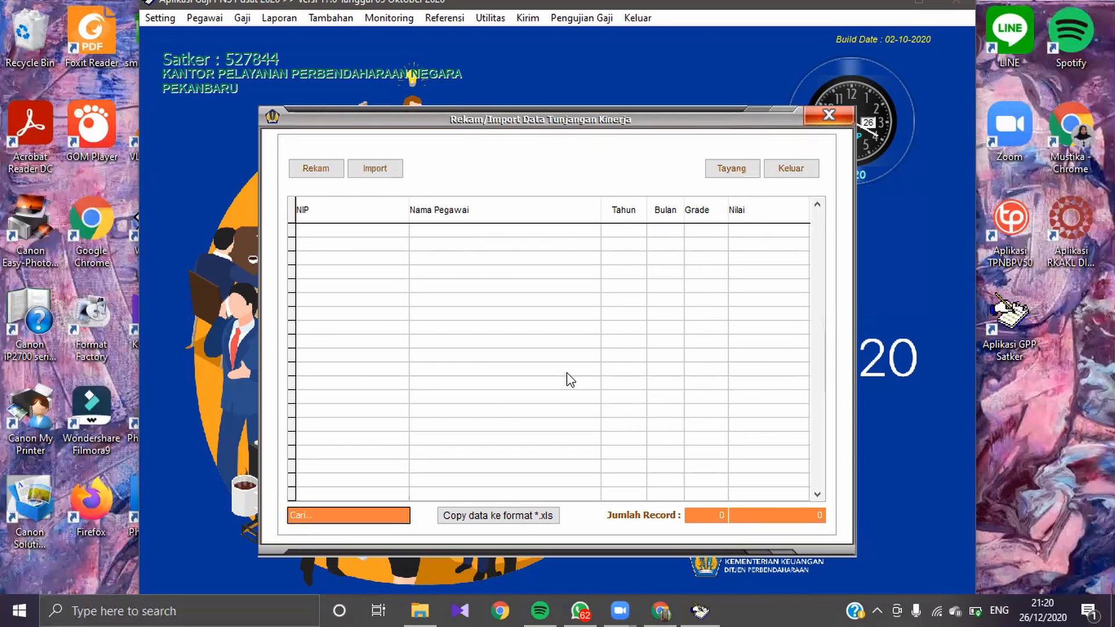
pyautogui.click(792, 168)
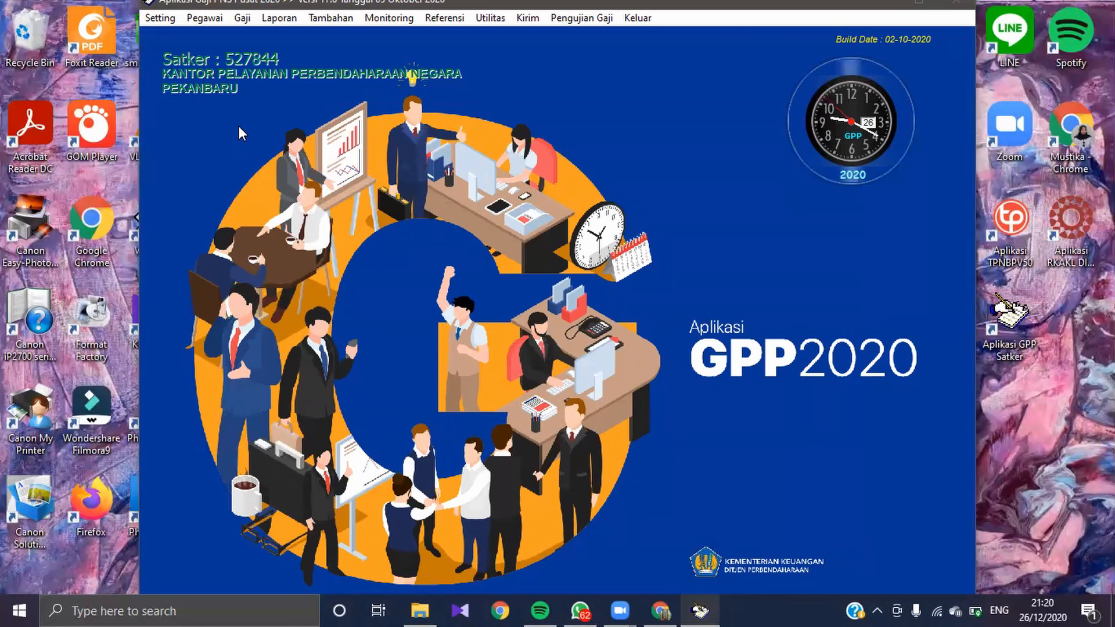
# Step: Start a new Proses Perhitungan Gaji entry and set Tgl Proses to 26-07-2019
pyautogui.click(242, 18)
pyautogui.click(255, 50)
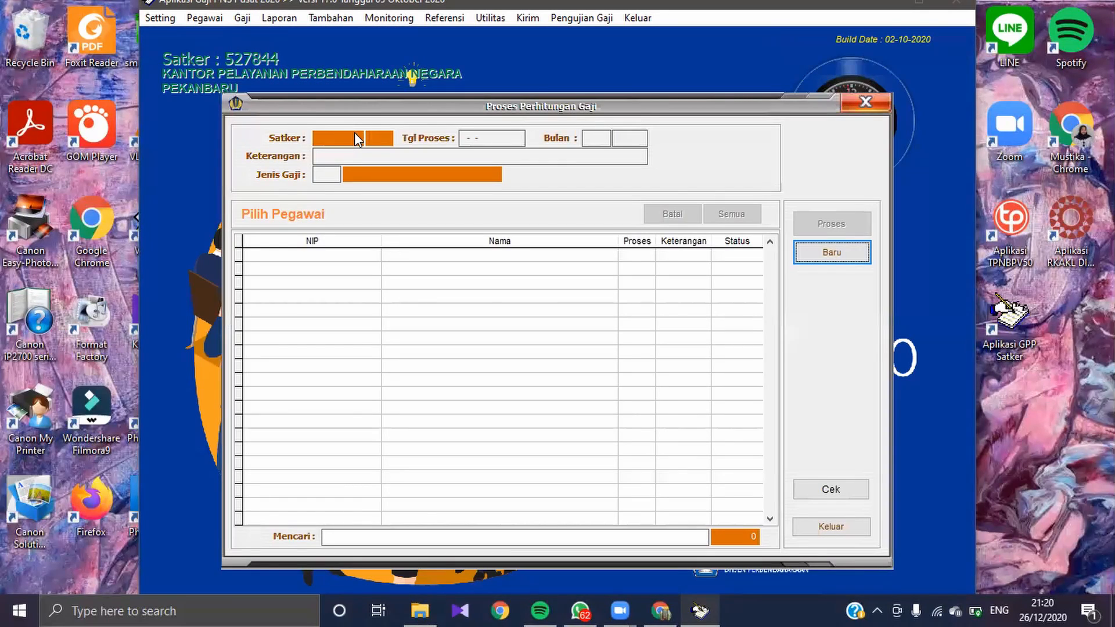
pyautogui.click(821, 255)
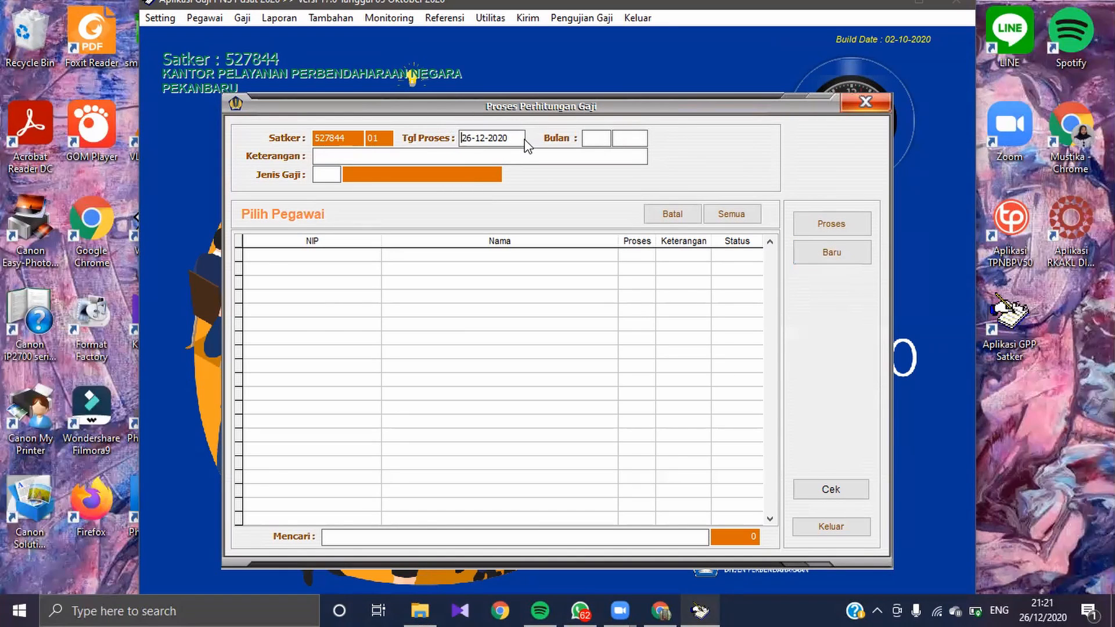
pyautogui.doubleClick(505, 138)
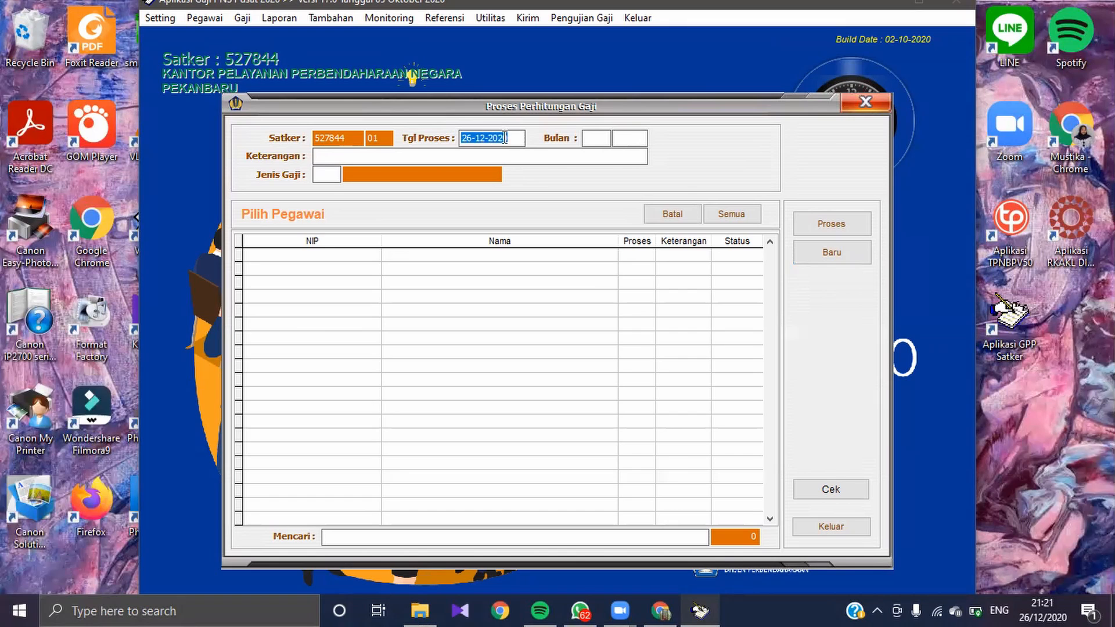
pyautogui.write('26')
pyautogui.write('071')
pyautogui.write('2019')
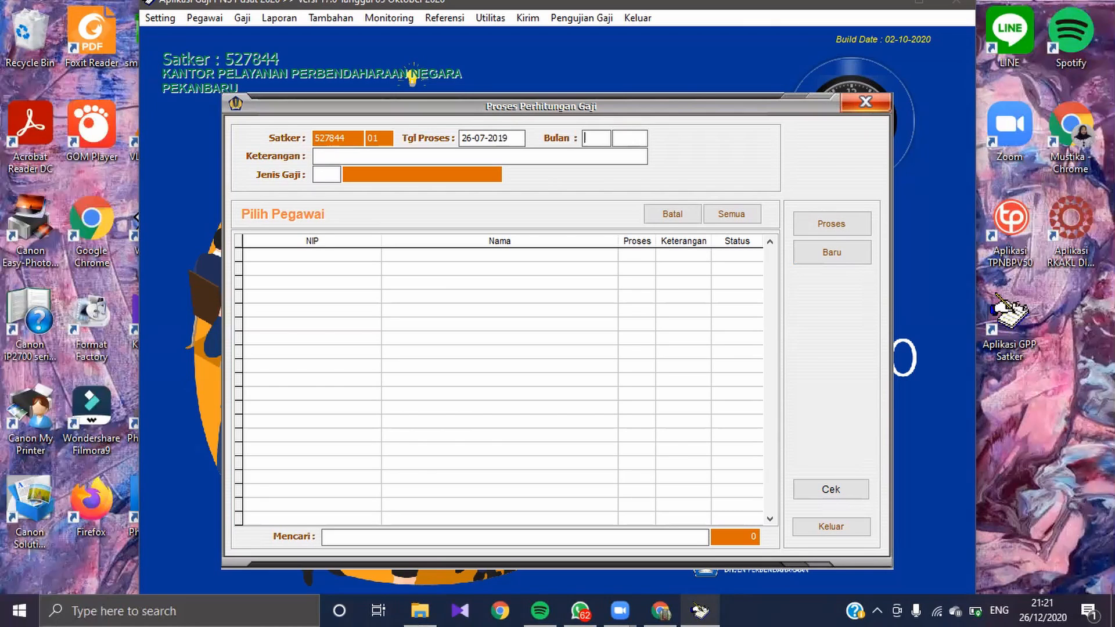
pyautogui.write('08')
pyautogui.write('2019')
pyautogui.write('Ga')
pyautogui.write('ji Bulan g')
# Step: Set the salary period to 08 2019, Keterangan to "Gaji Bulan Agustus 2019" and Jenis Gaji to 1 (Gaji Induk)
pyautogui.press('BackSpace')
pyautogui.write('Agis')
pyautogui.press('BackSpace')
pyautogui.press('BackSpace')
pyautogui.write('ustus 2019')
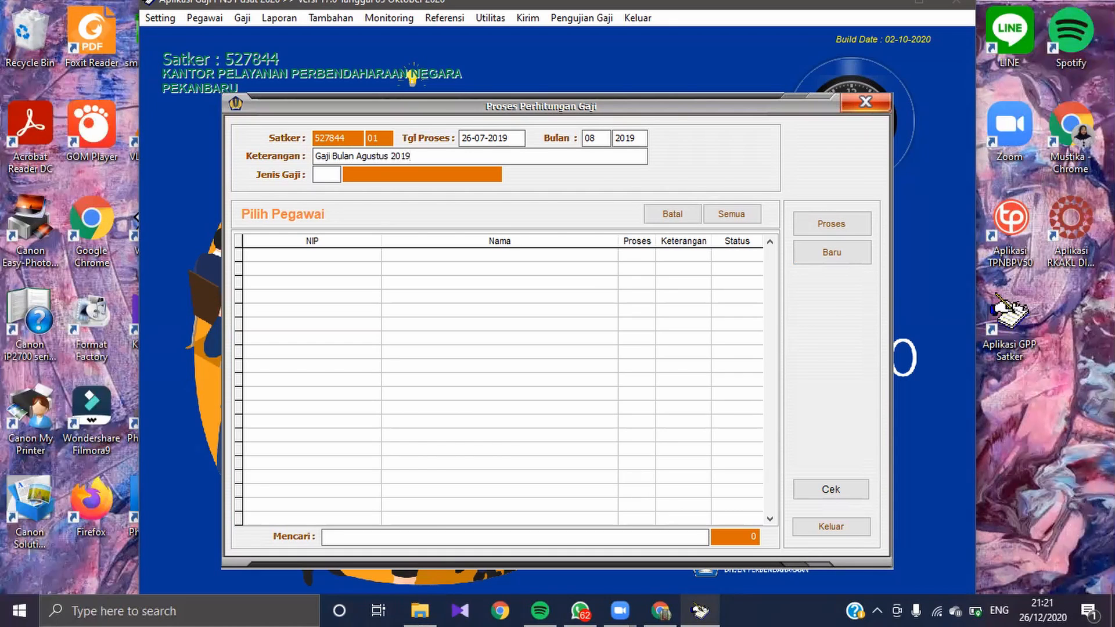
pyautogui.click(333, 170)
pyautogui.write('1')
pyautogui.press('Return')
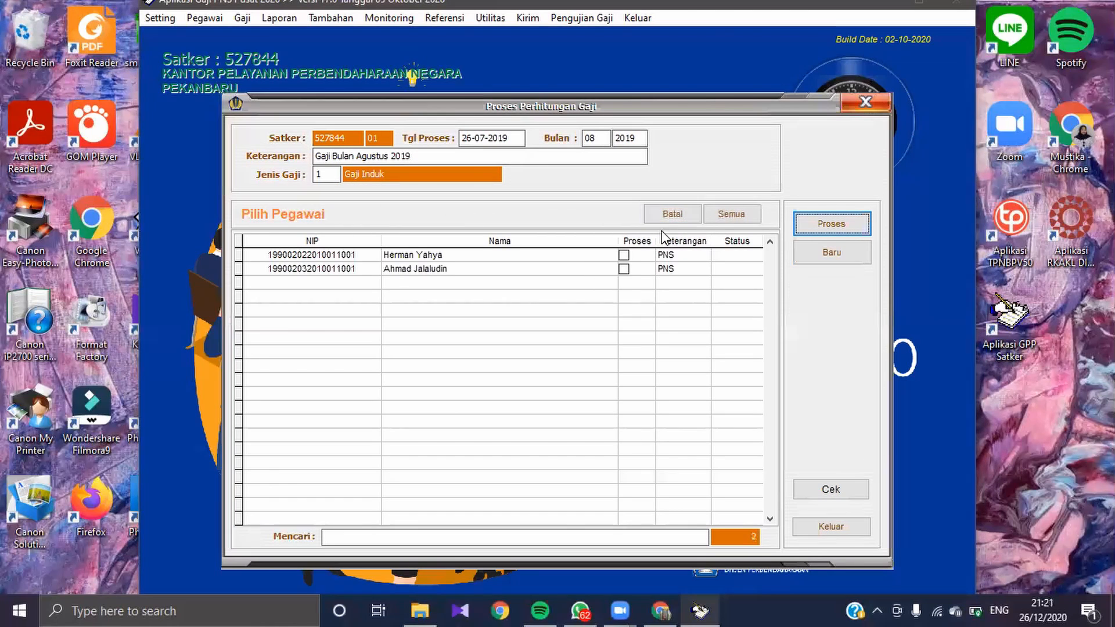
# Step: Process the August 2019 salary calculation for all listed employees, save the result and close the form
pyautogui.click(726, 216)
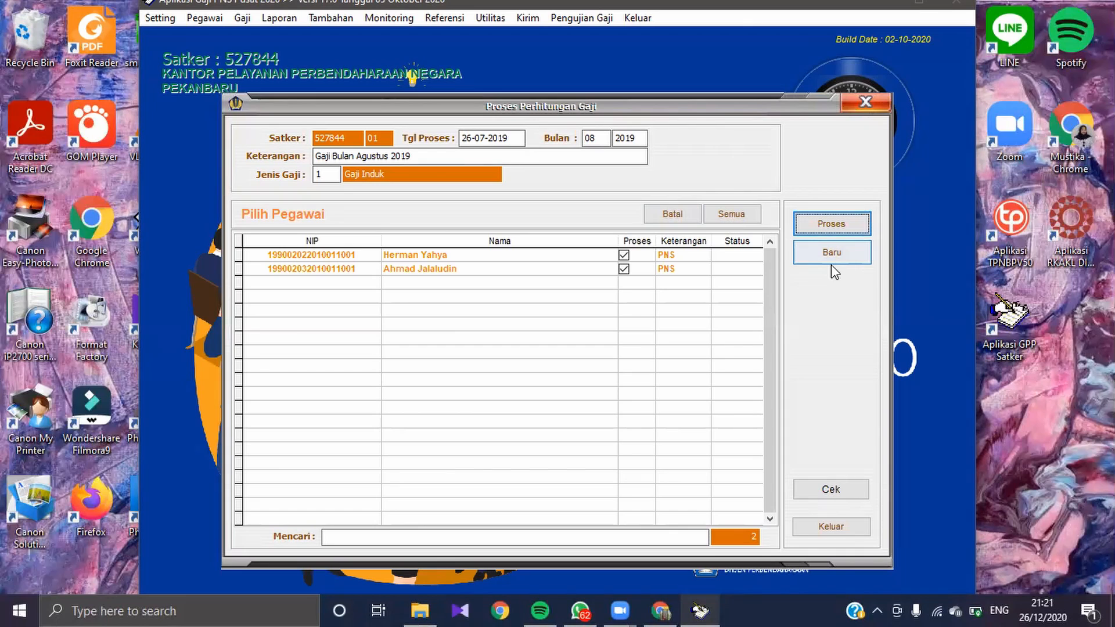
pyautogui.click(824, 222)
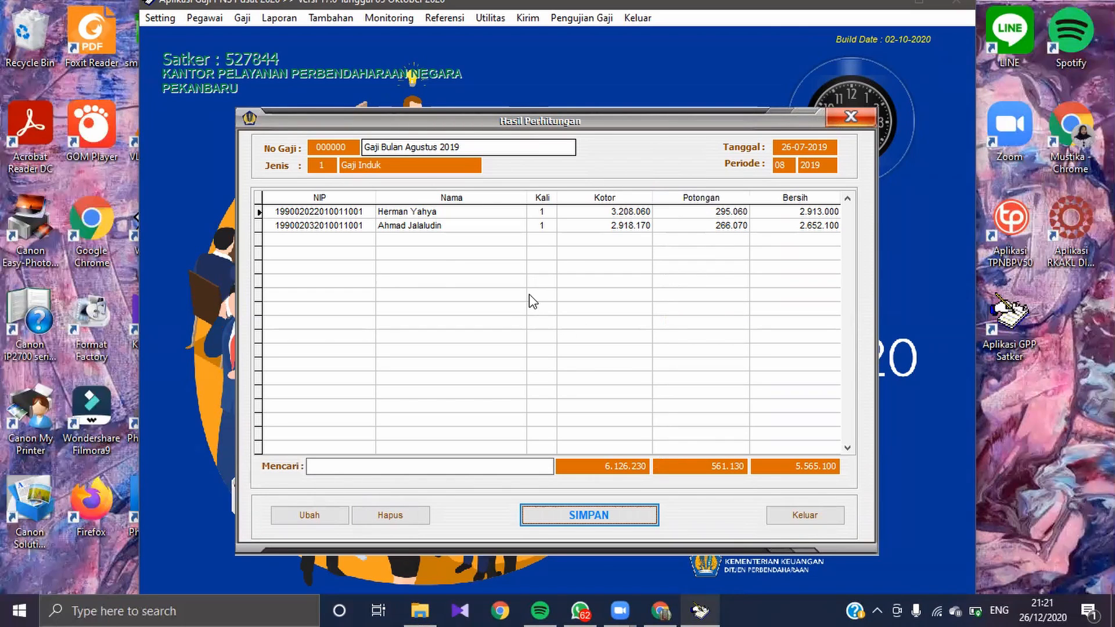
pyautogui.click(573, 519)
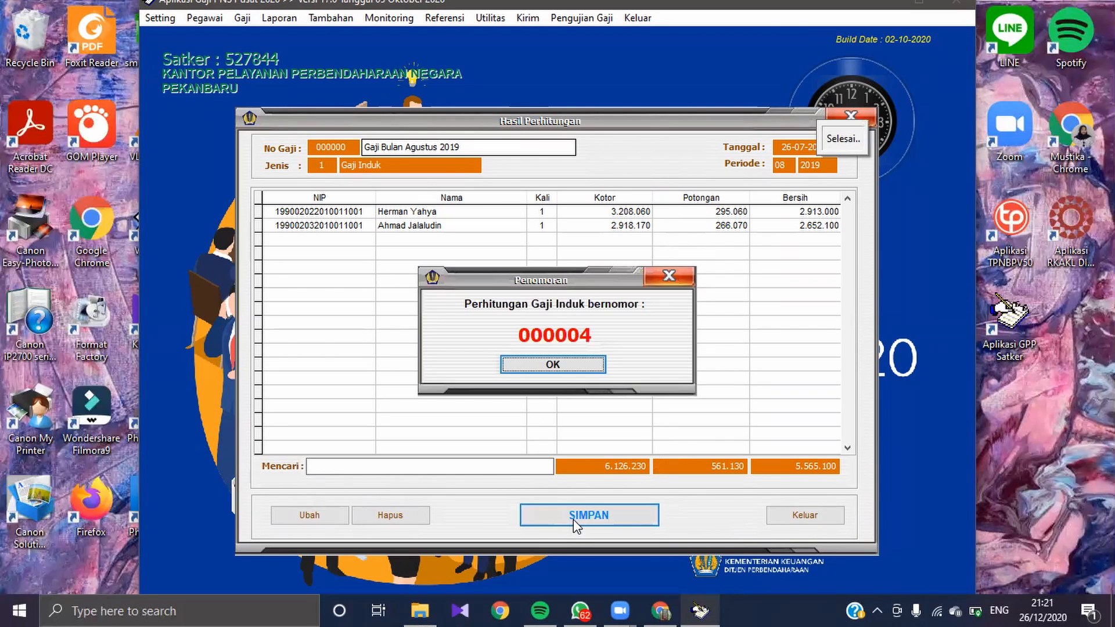
pyautogui.click(569, 367)
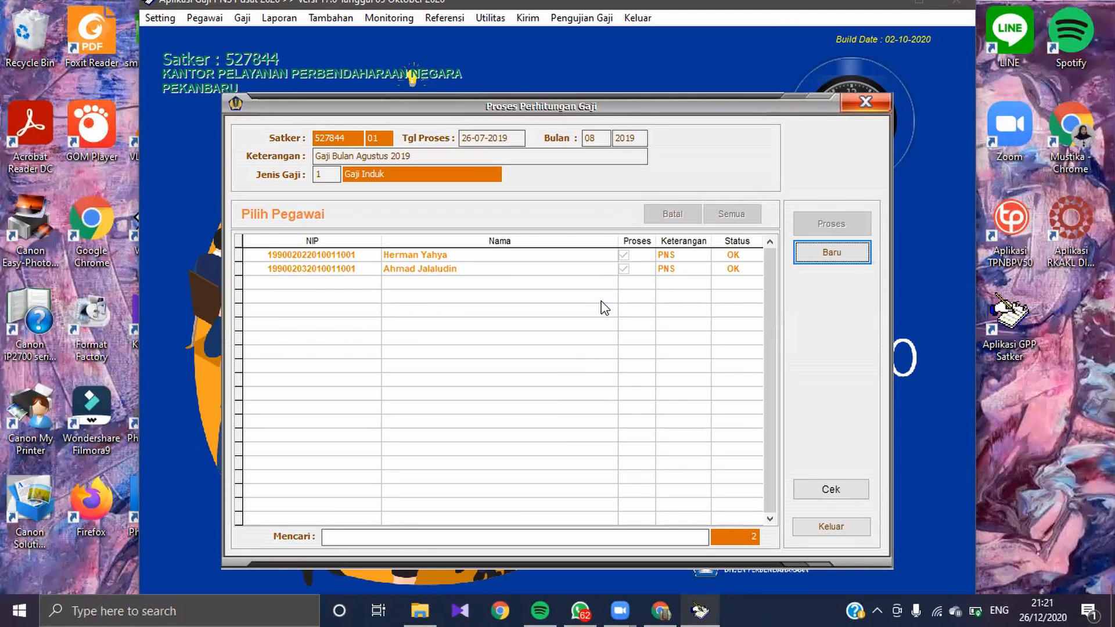
pyautogui.click(821, 531)
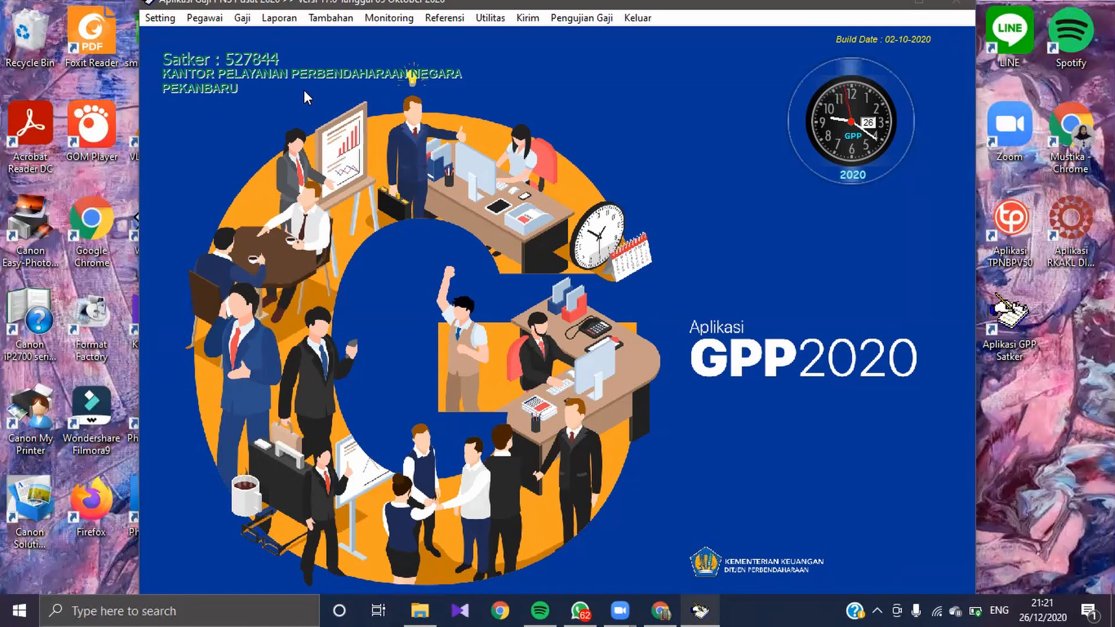
# Step: Open the Cetak Gaji form and load the salary records for month 08 2019
pyautogui.click(279, 19)
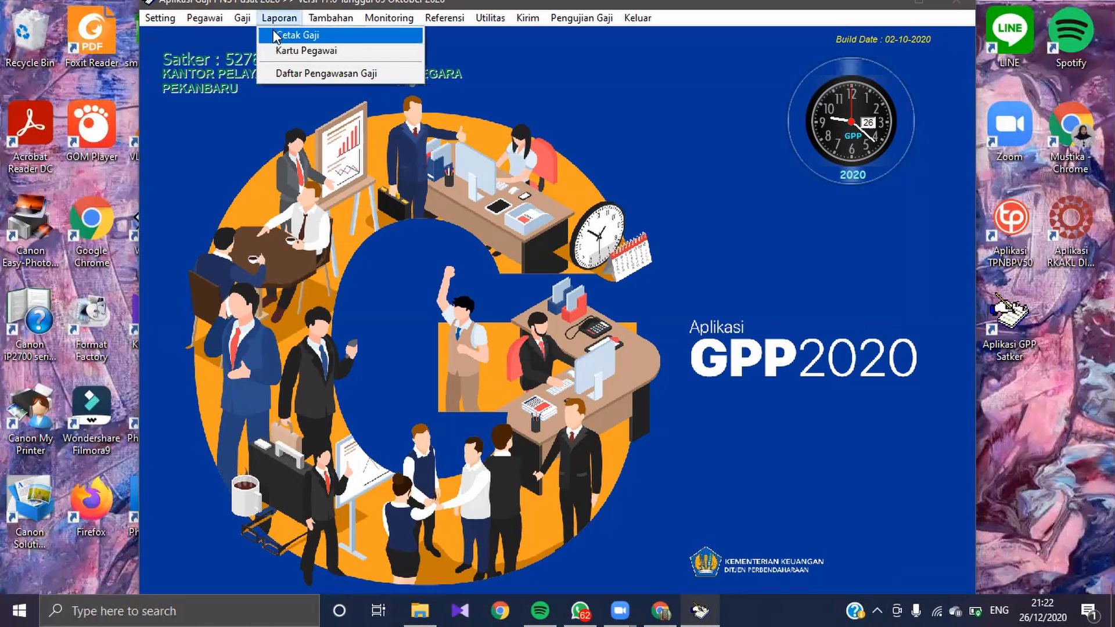
pyautogui.click(274, 33)
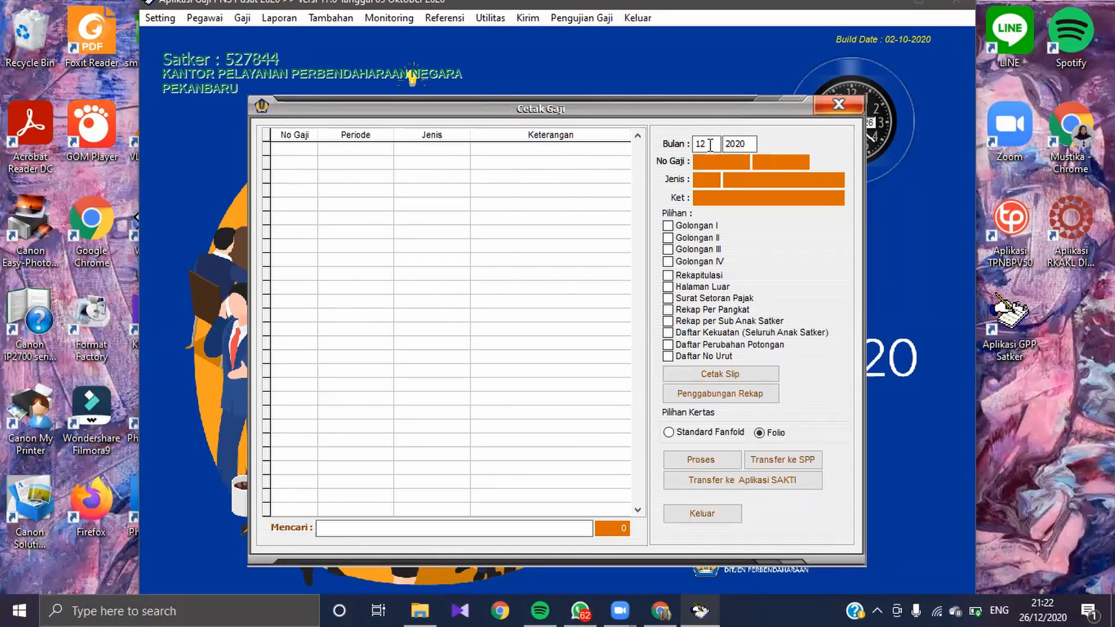
pyautogui.doubleClick(710, 145)
pyautogui.write('08')
pyautogui.press('Delete')
pyautogui.hotkey('shift', 'End')
pyautogui.write('2019')
pyautogui.press('Return')
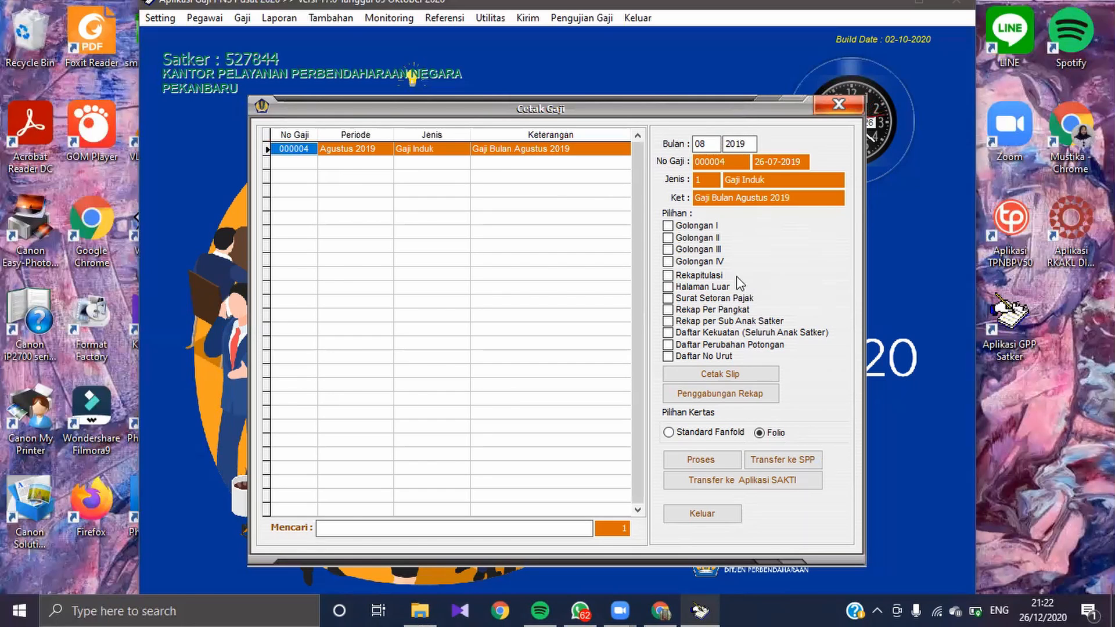
# Step: Process the Rekapitulasi report for the August 2019 Gaji Induk on Folio paper and close its preview
pyautogui.click(601, 145)
pyautogui.click(666, 278)
pyautogui.click(667, 278)
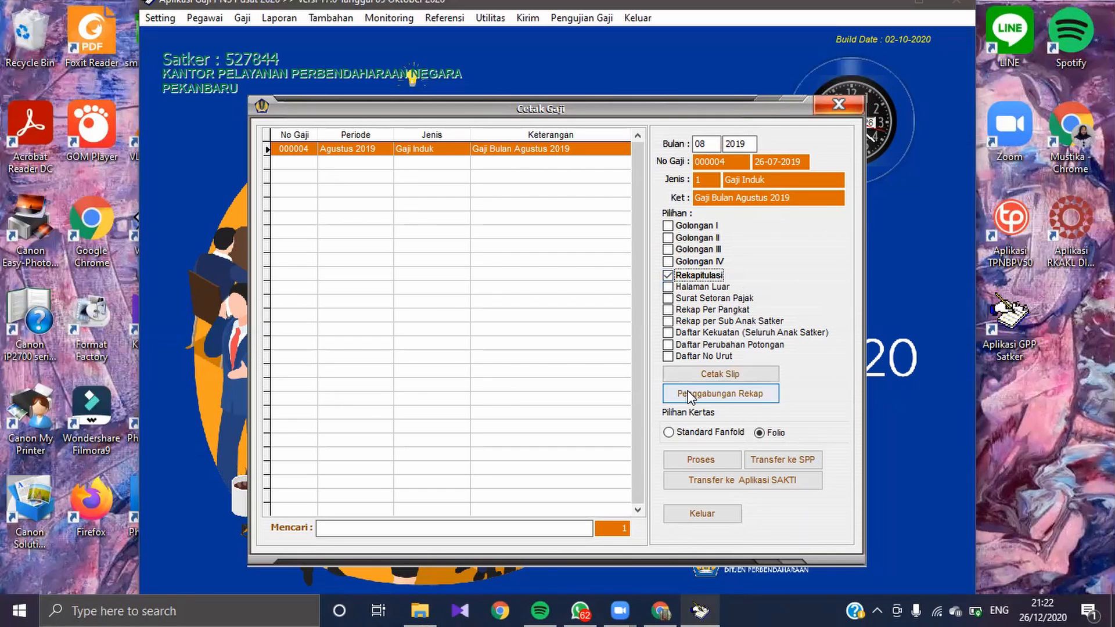
pyautogui.click(703, 460)
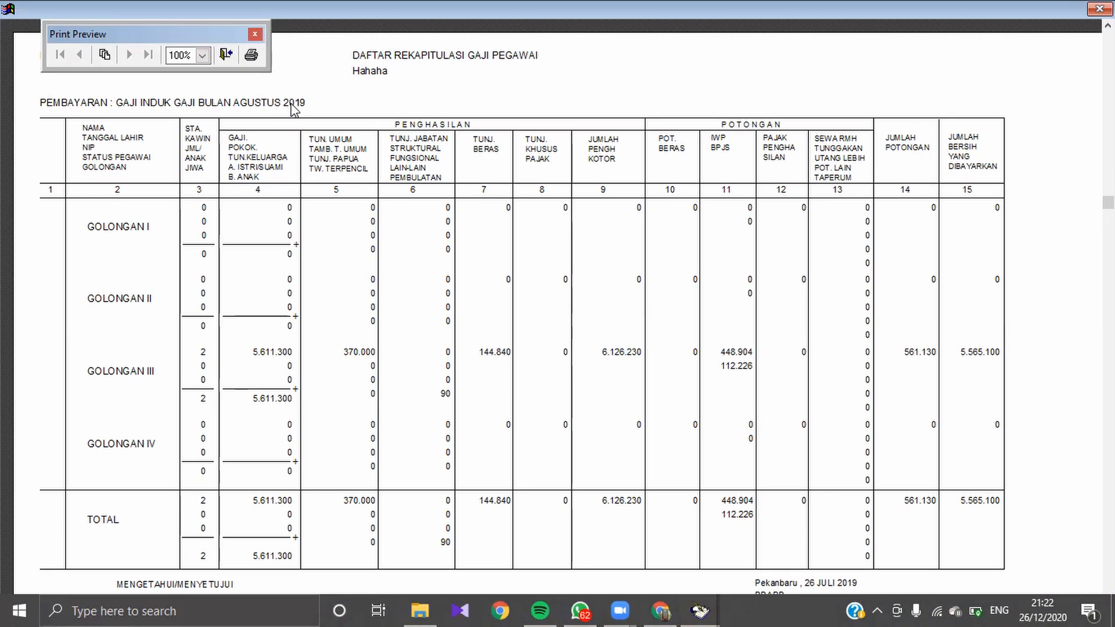
pyautogui.click(254, 35)
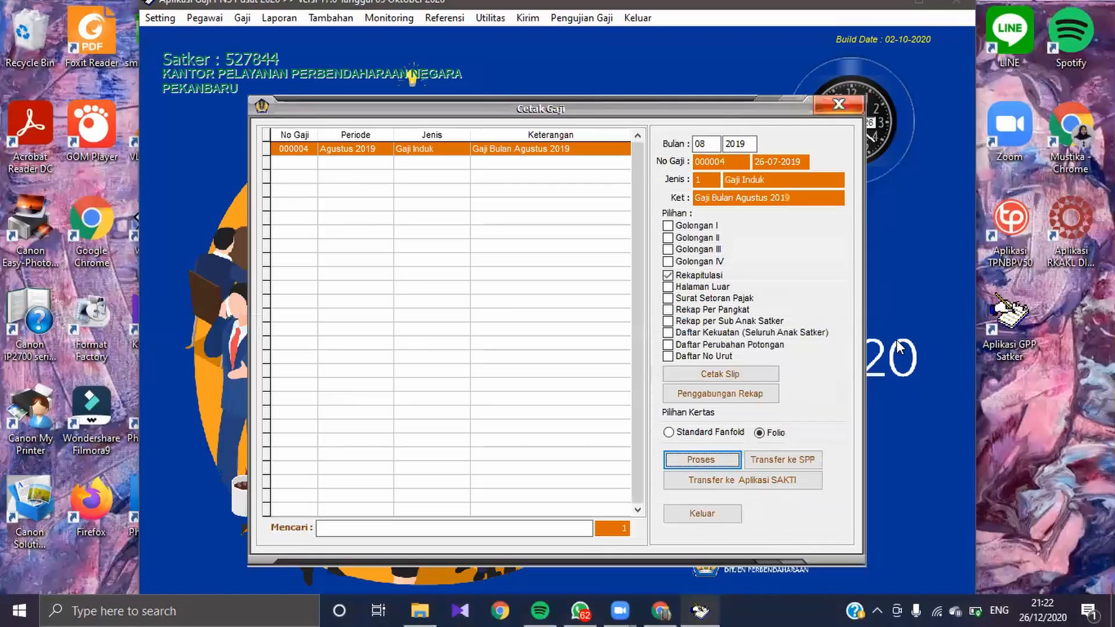
# Step: Transfer the August 2019 recap and account data to SPP in the SPM\ folder and close the form
pyautogui.click(803, 459)
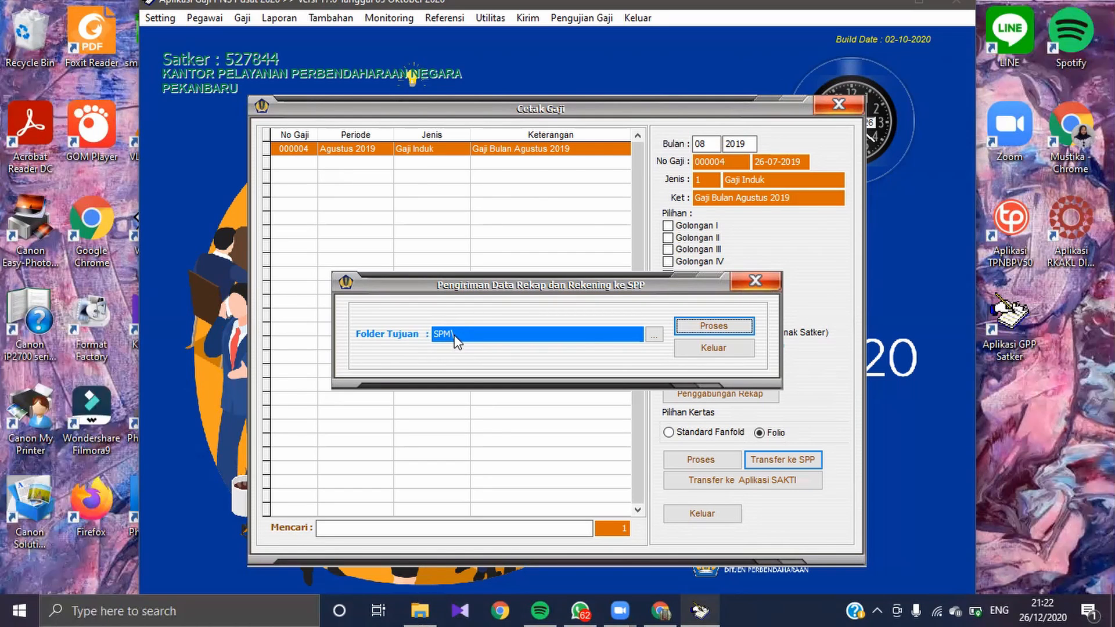
pyautogui.click(681, 328)
pyautogui.click(556, 375)
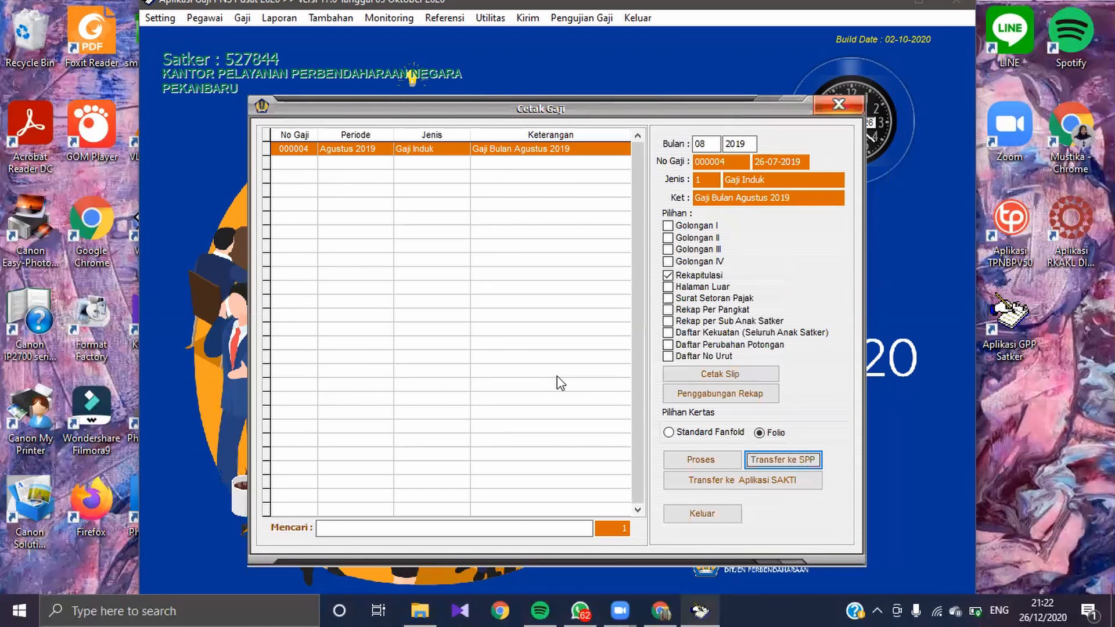
pyautogui.click(701, 508)
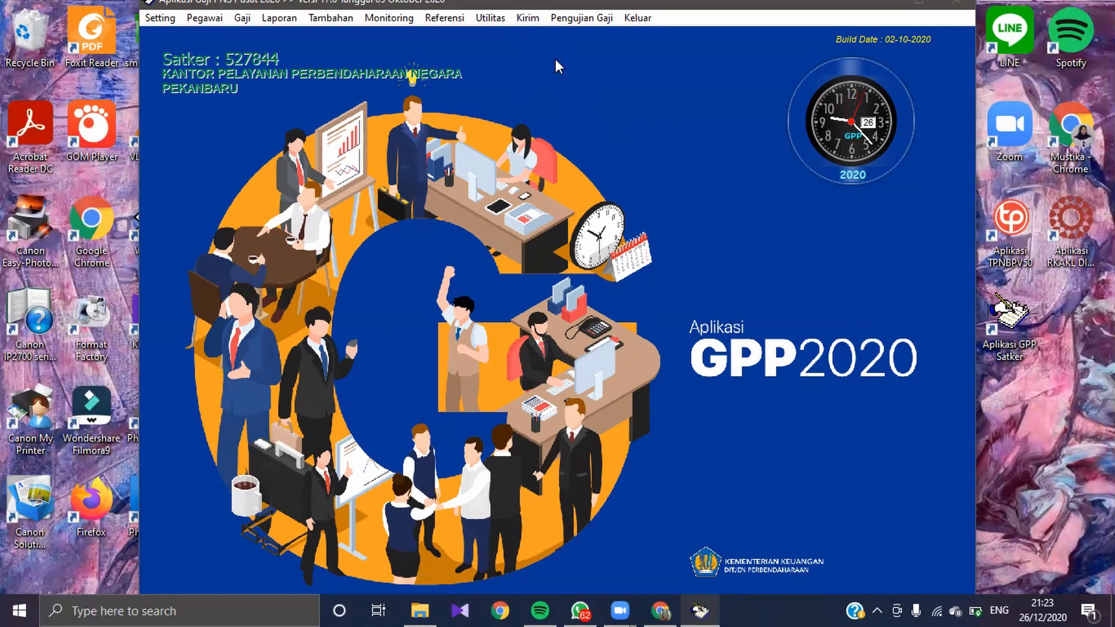
# Step: In Kirim Gaji Sementara ke PPSPM, load month 08 2019 and process the Gaji Bulan Agustus 2019 entry to the KPPN\ folder
pyautogui.click(532, 25)
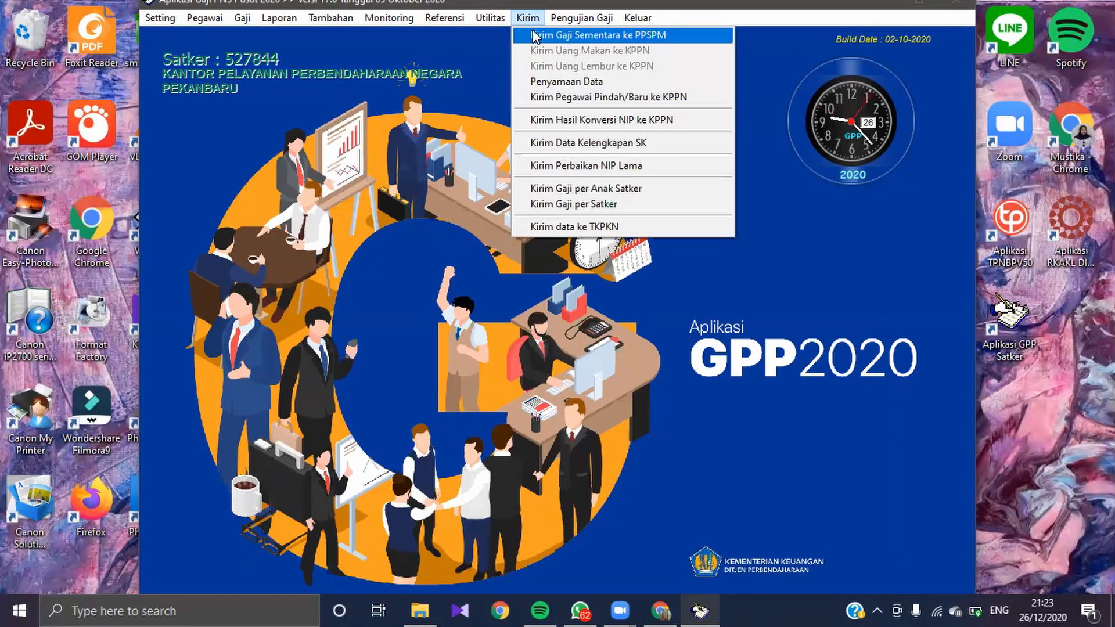
pyautogui.click(521, 35)
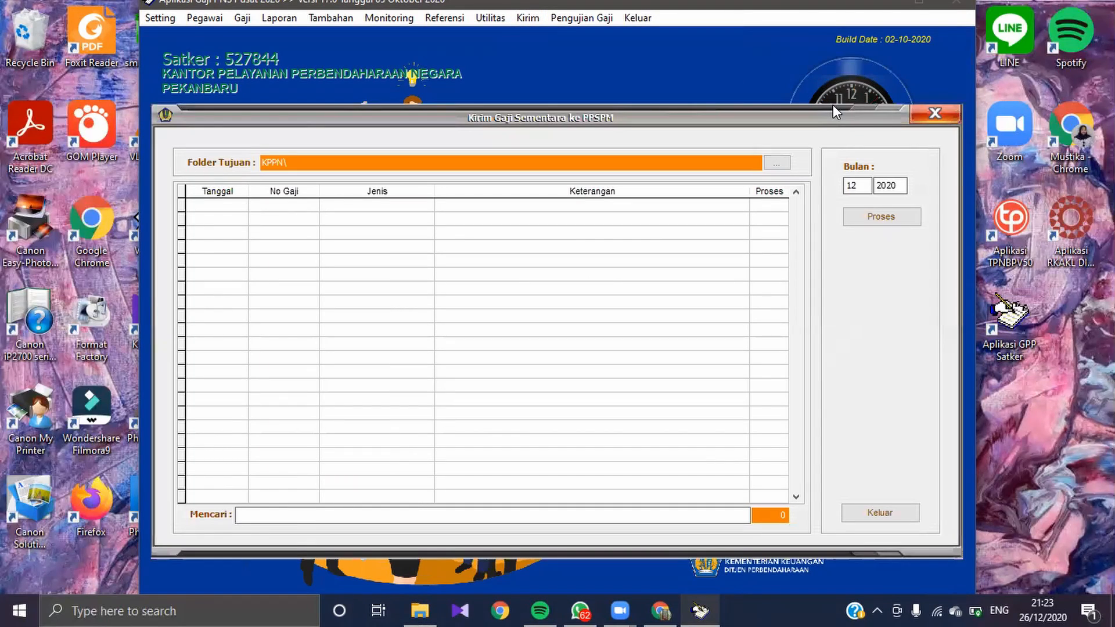
pyautogui.click(858, 185)
pyautogui.doubleClick(850, 185)
pyautogui.write('08')
pyautogui.press('Delete')
pyautogui.press('Delete')
pyautogui.press('Delete')
pyautogui.write('2019')
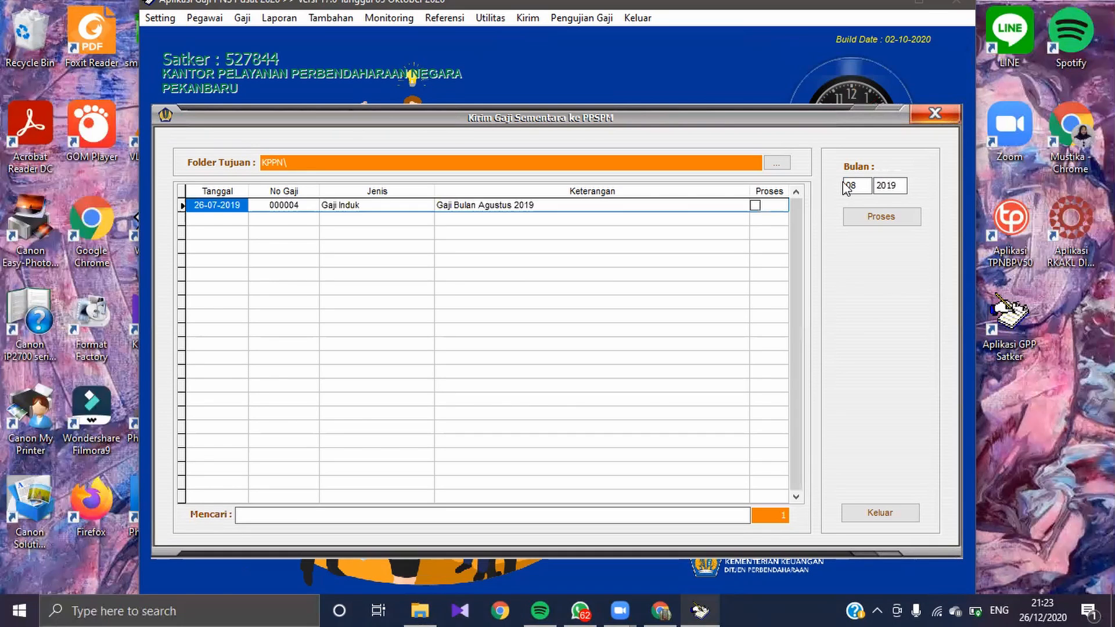
pyautogui.click(755, 205)
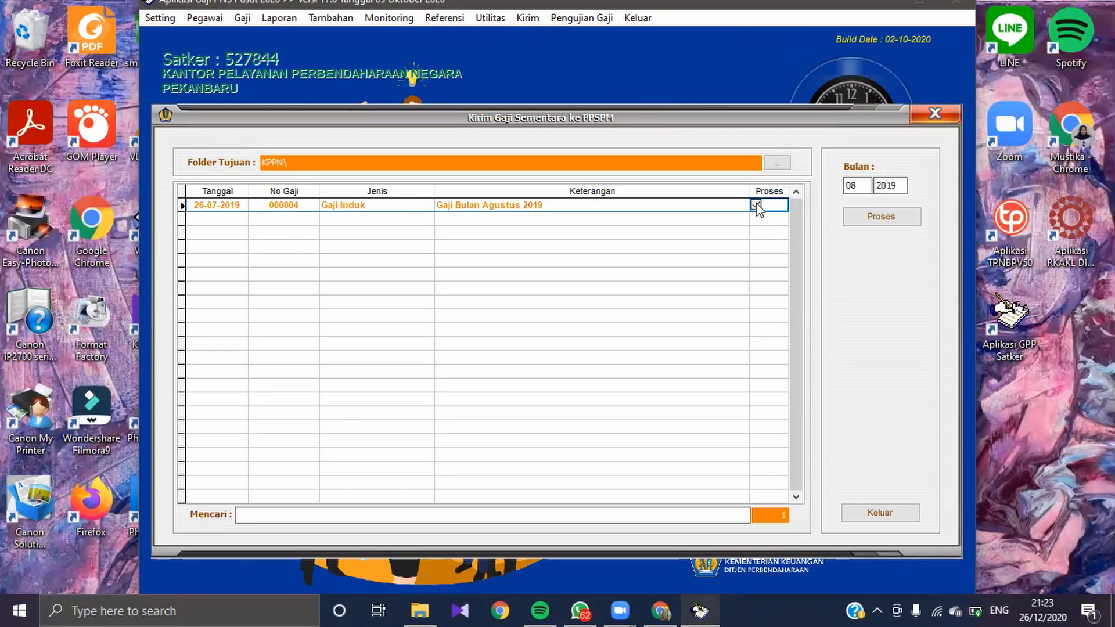
pyautogui.click(871, 219)
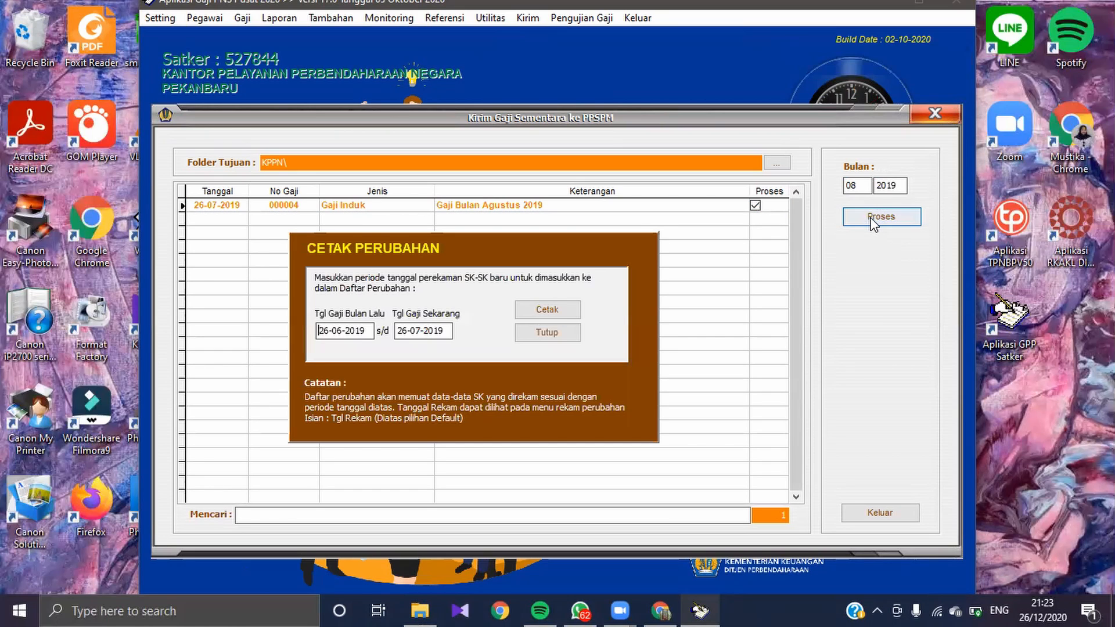
# Step: Set the Cetak Perubahan period months to 07 and 08, print the change list and close the sending form
pyautogui.click(345, 331)
pyautogui.press('Left')
pyautogui.press('Right')
pyautogui.press('Left')
pyautogui.write('7')
pyautogui.press('Delete')
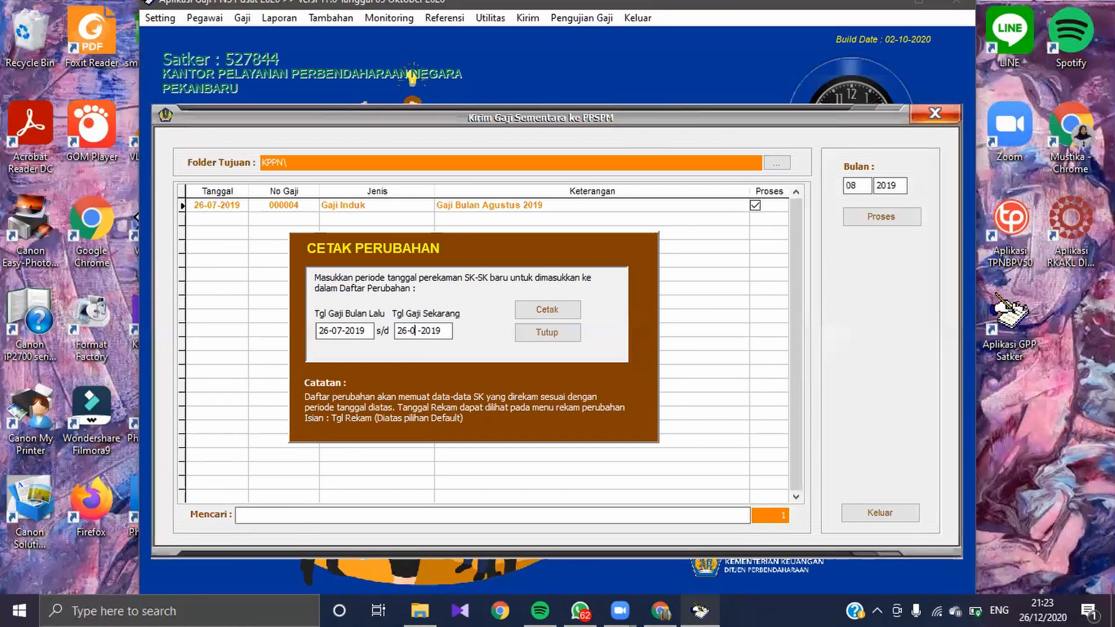
pyautogui.write('8')
pyautogui.click(546, 313)
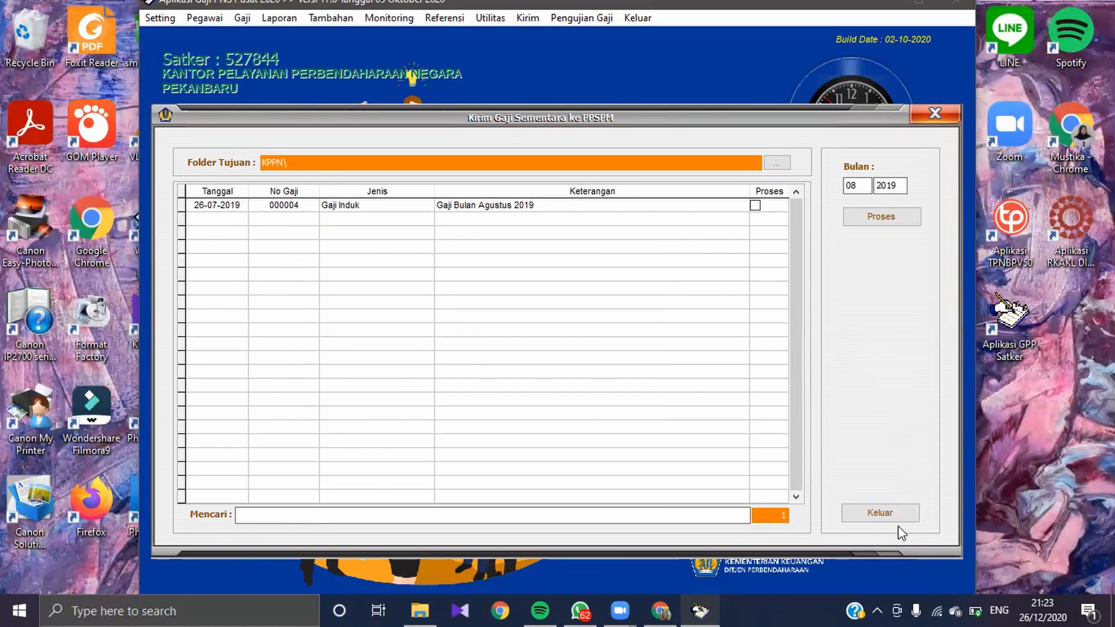
pyautogui.click(887, 514)
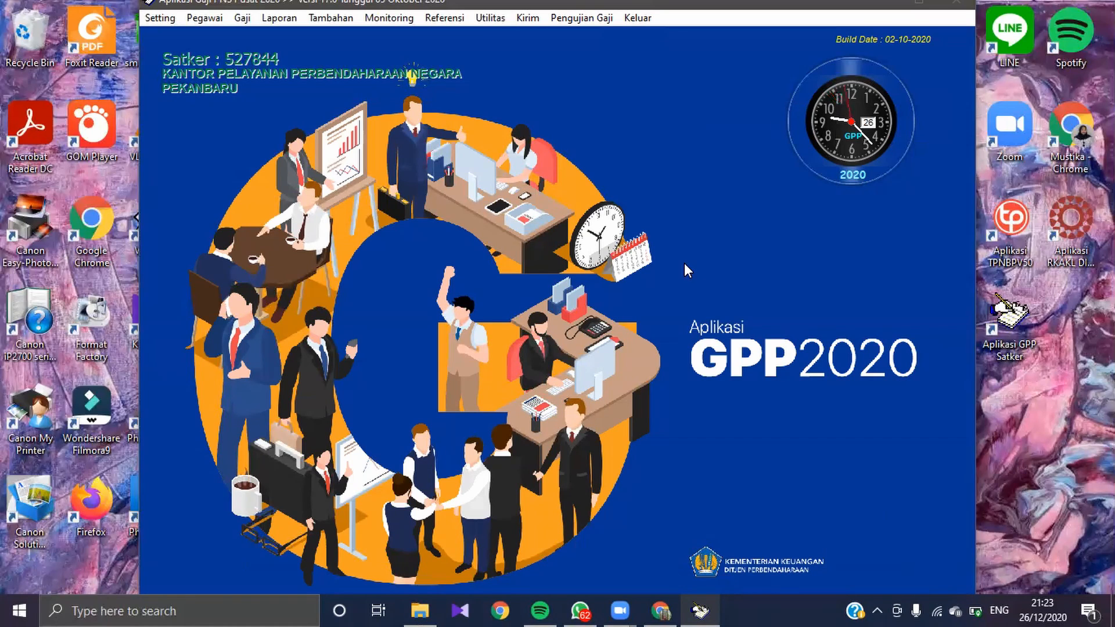
# Step: Leave the current session and log in again as user tugas01 with the account password on server localhost
pyautogui.click(637, 21)
pyautogui.click(648, 56)
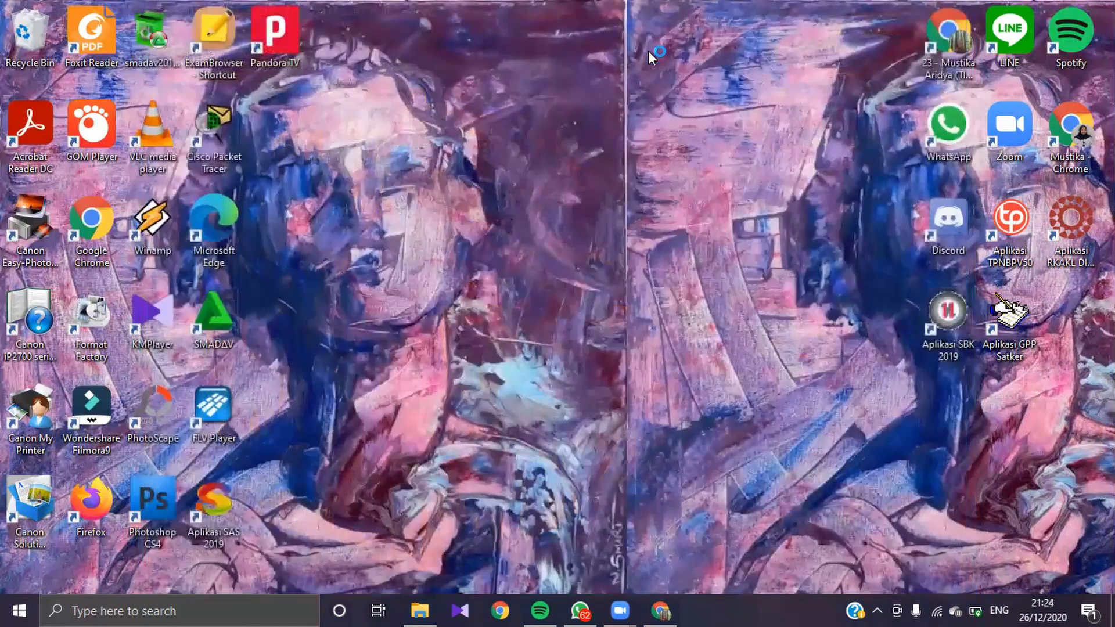
pyautogui.write('tugas')
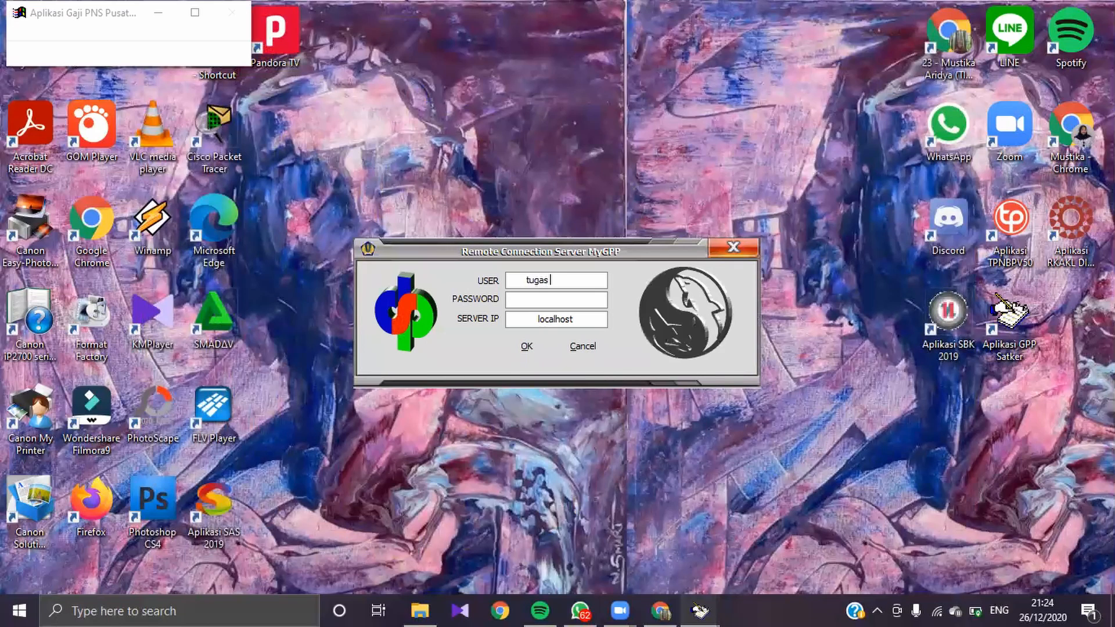
pyautogui.write('01')
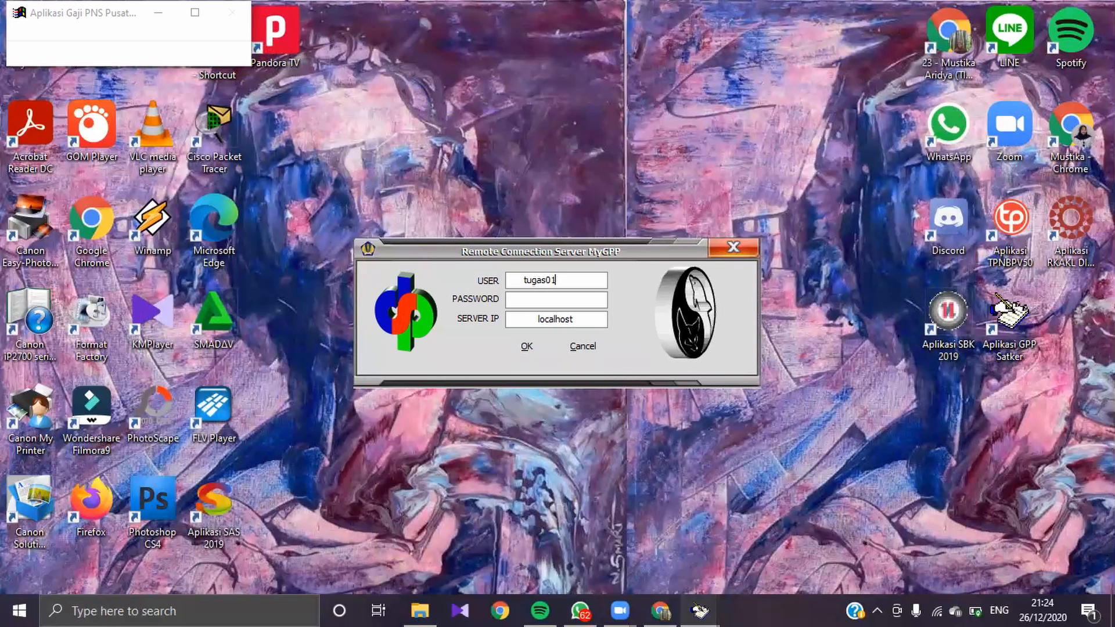
pyautogui.write('*******')
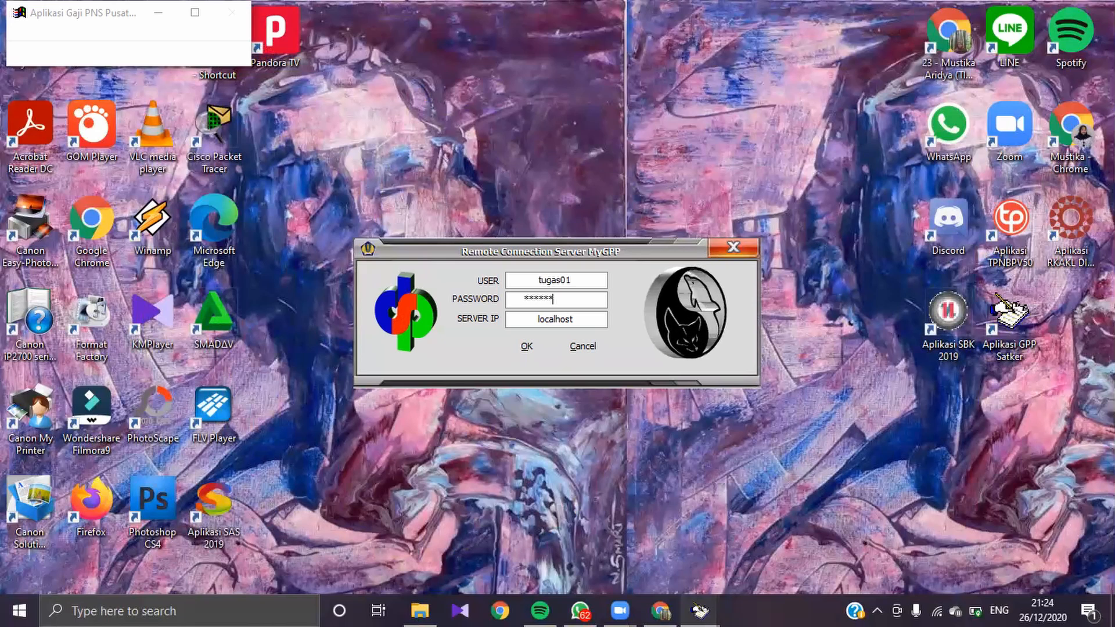
pyautogui.click(530, 347)
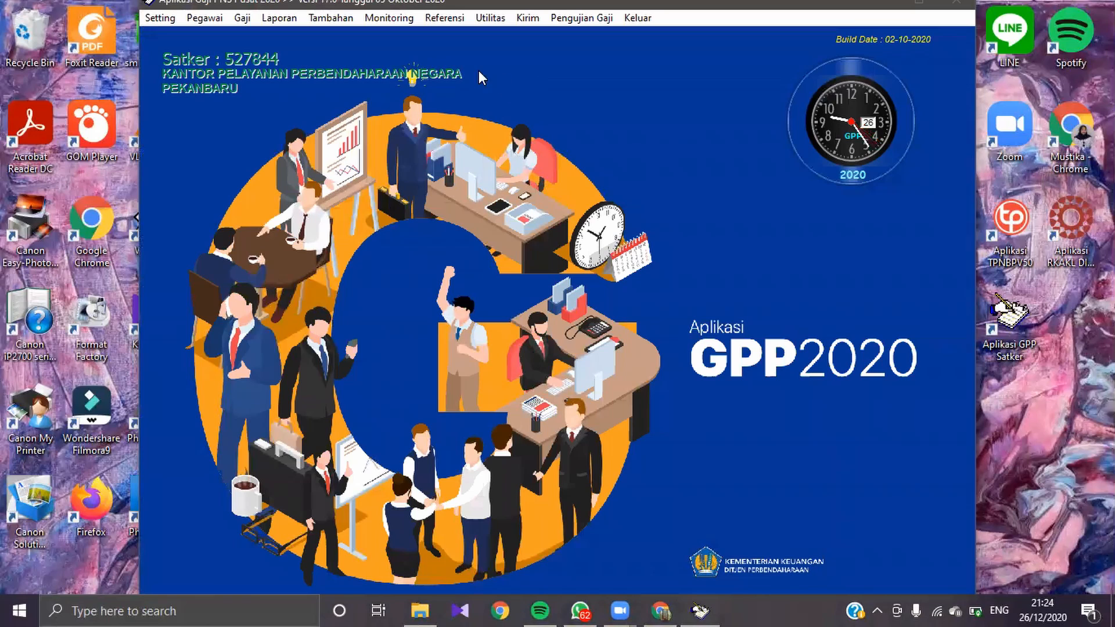
# Step: Open Pengujian Gaji and load the temporary ADK file SEMENTARA527844011000004.prb from the KPPN folder
pyautogui.click(587, 18)
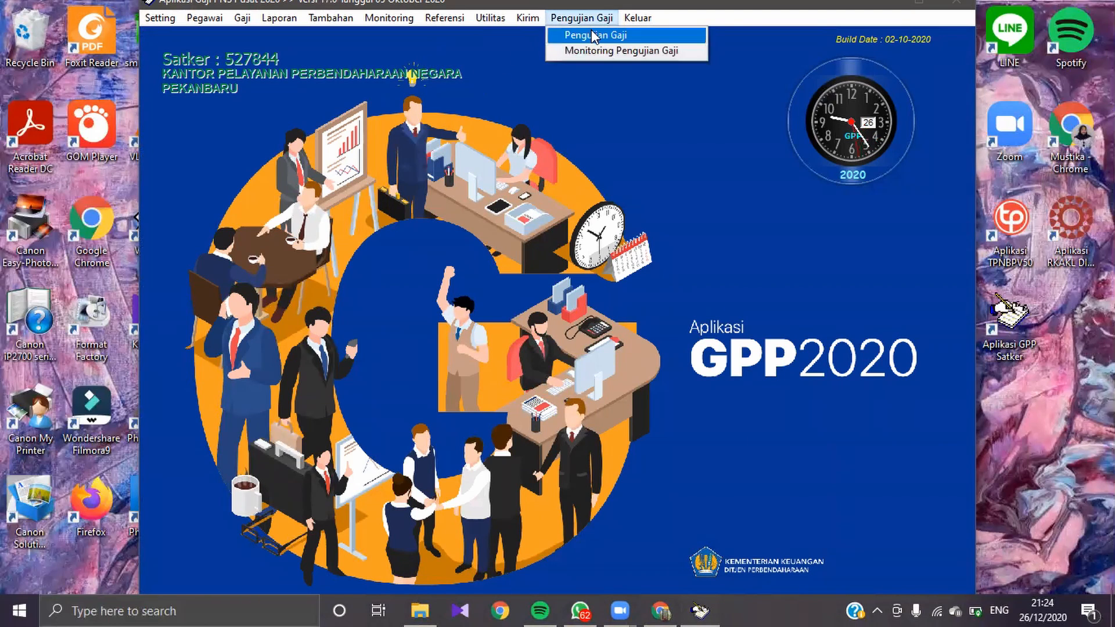
pyautogui.click(586, 35)
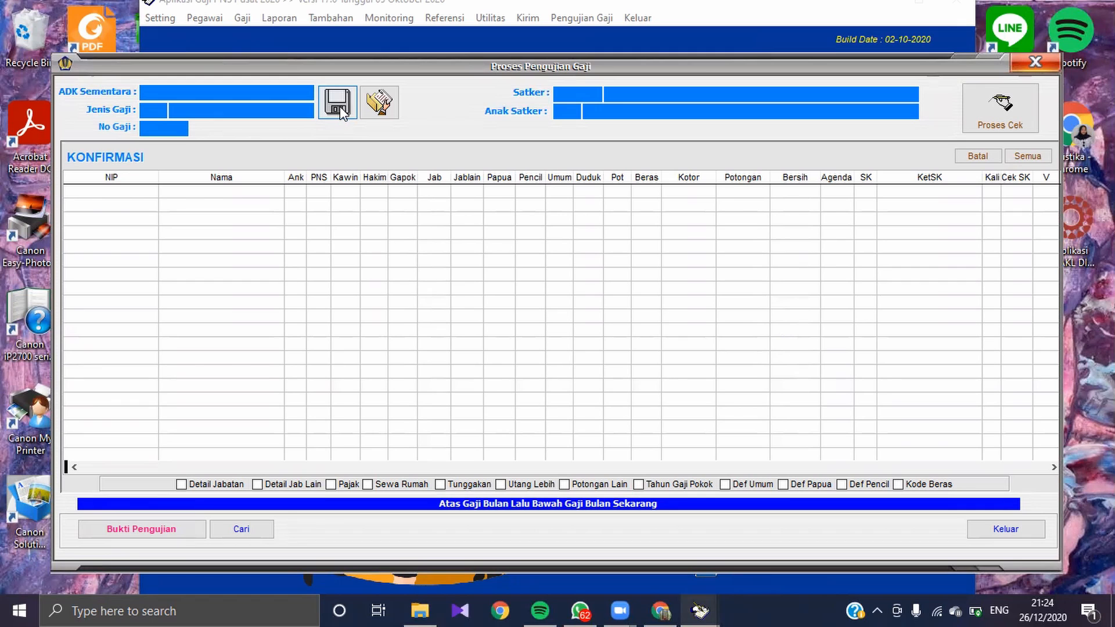
pyautogui.click(340, 108)
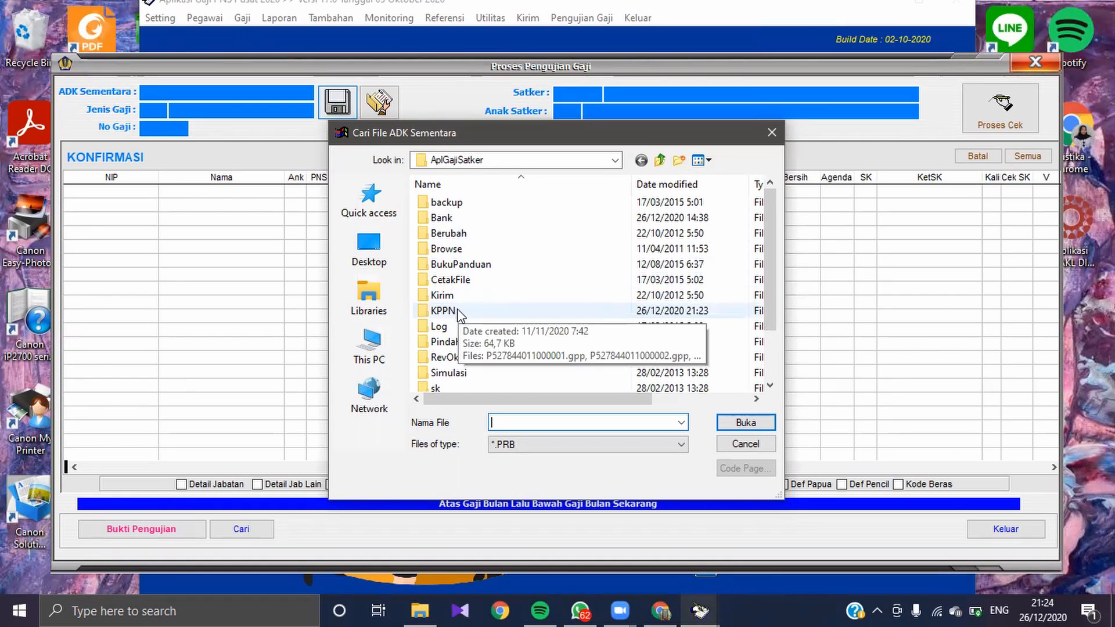
pyautogui.doubleClick(459, 312)
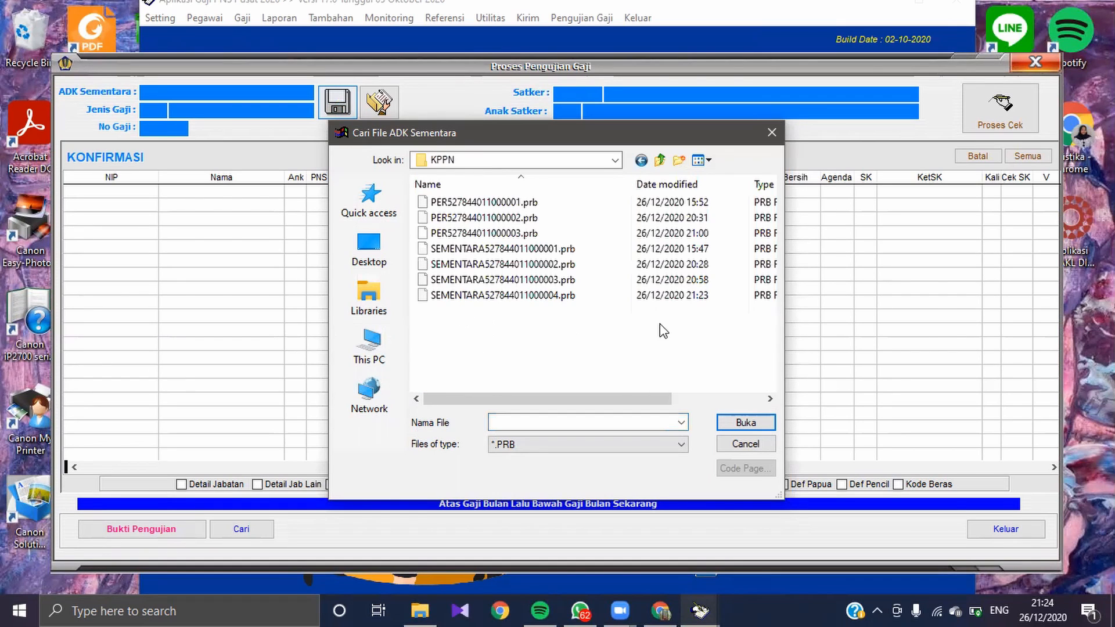
pyautogui.click(646, 298)
pyautogui.doubleClick(646, 298)
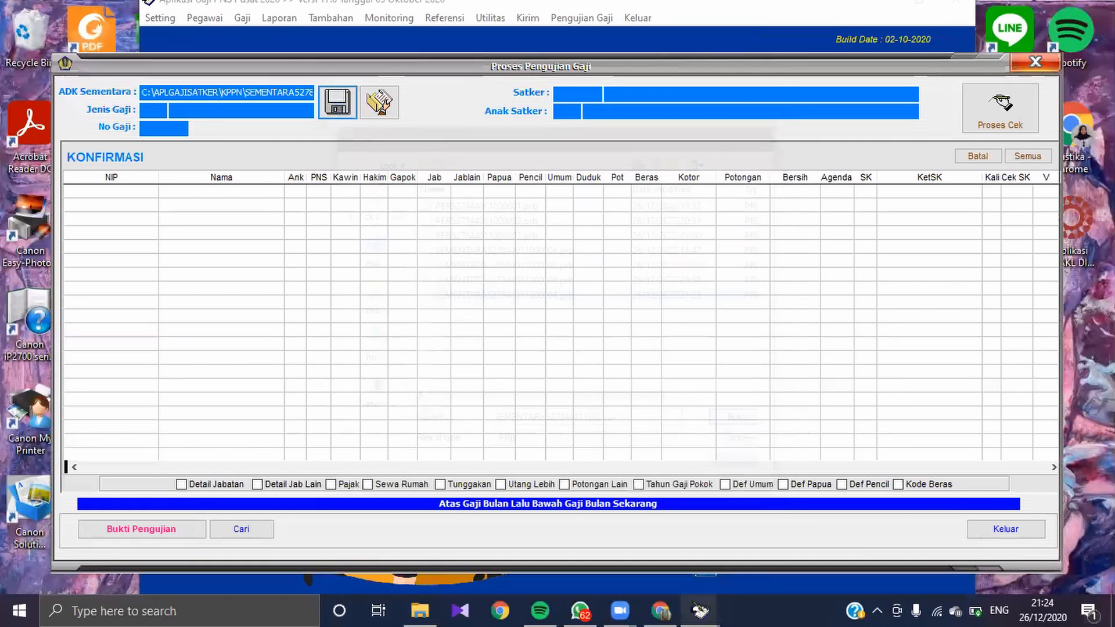
# Step: Choose the Agustus 2019 Gaji Induk for reconciliation, run the Proses Cek and acknowledge its result
pyautogui.click(379, 101)
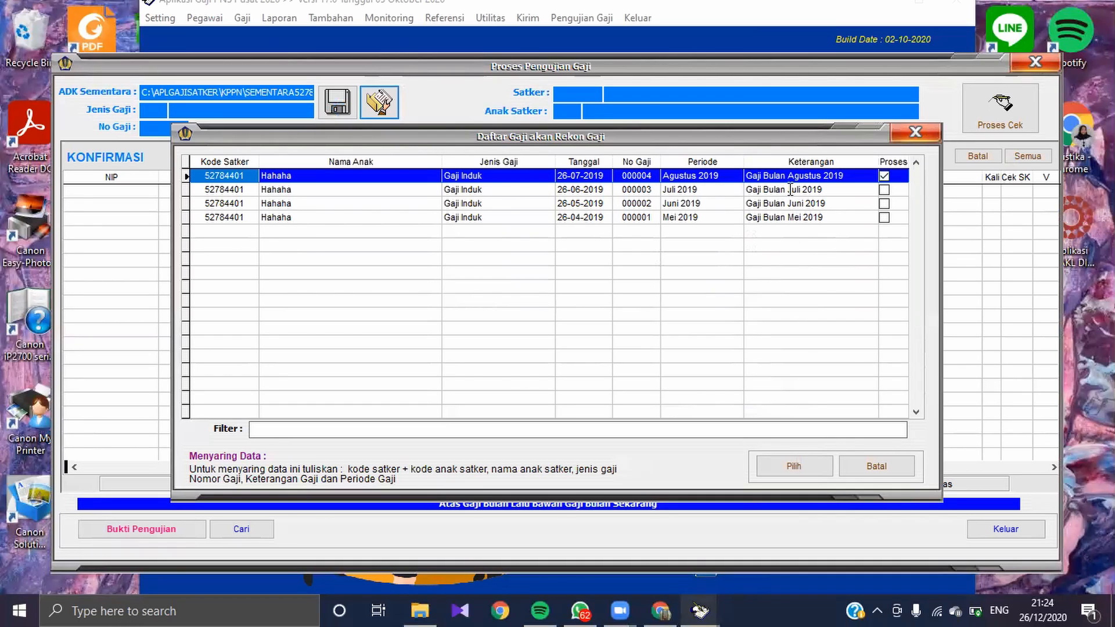
pyautogui.click(772, 464)
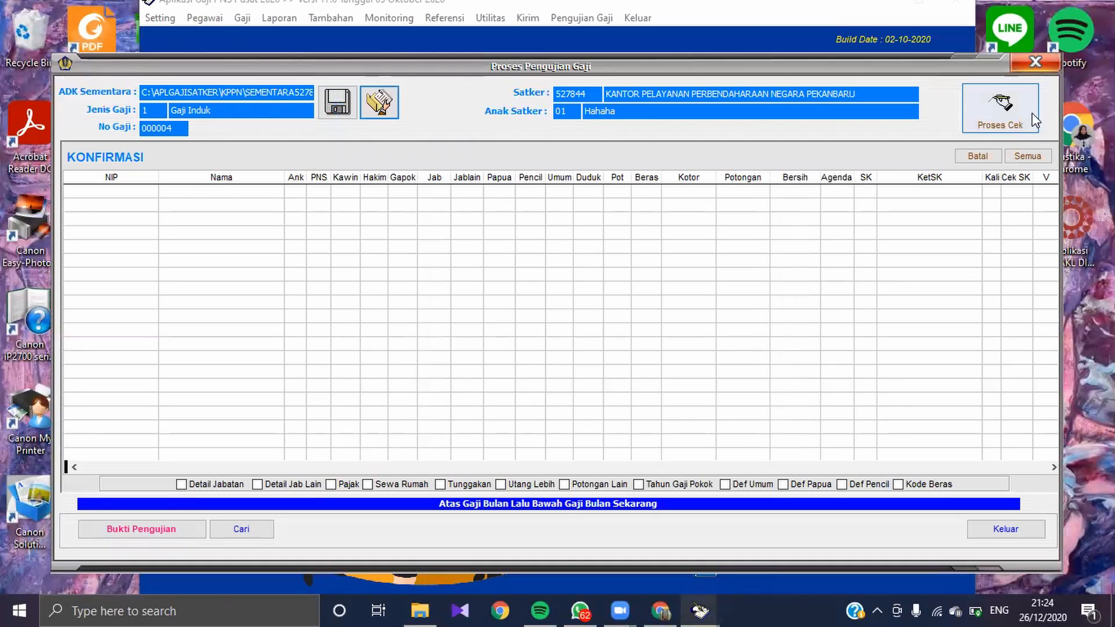
pyautogui.click(1006, 122)
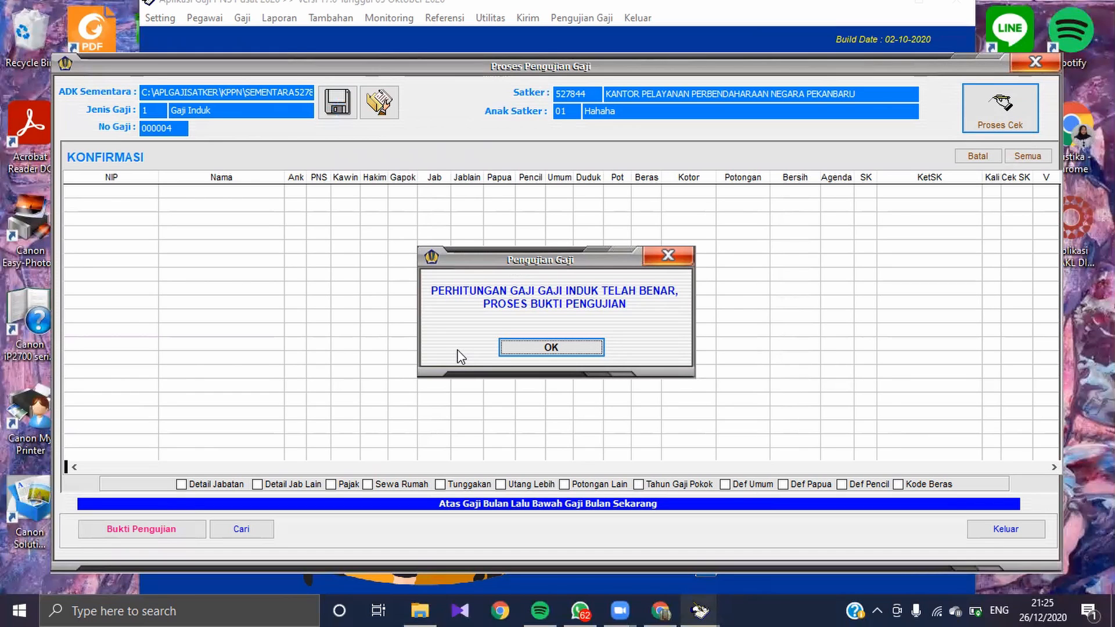
pyautogui.click(521, 355)
# Step: Fill in the Bukti Pengujian with Tanggal 26-08-2019 and the listed Pejabat Penguji Gaji, create the ADK Perubahan dan Gaji and close the preview
pyautogui.click(162, 531)
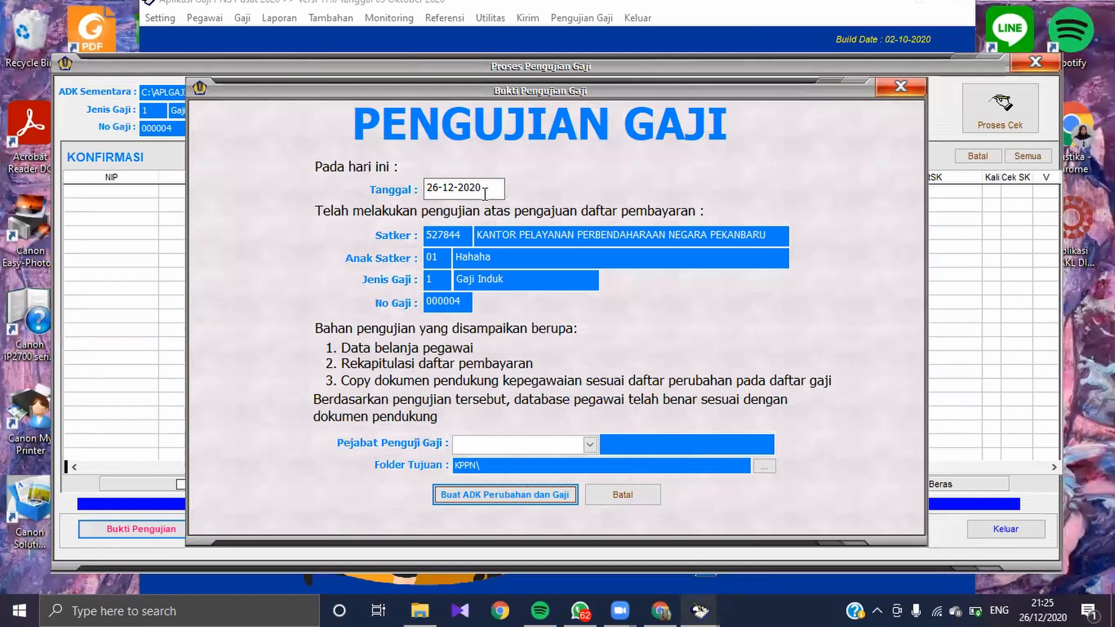
pyautogui.moveTo(485, 194); pyautogui.dragTo(412, 192)
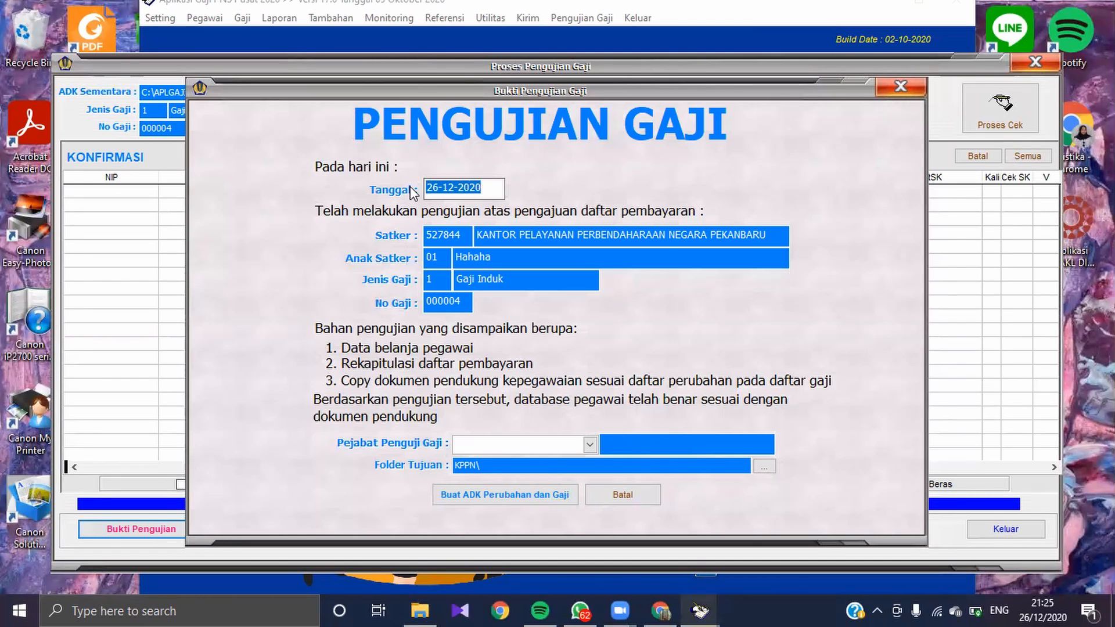
pyautogui.write('26-08-')
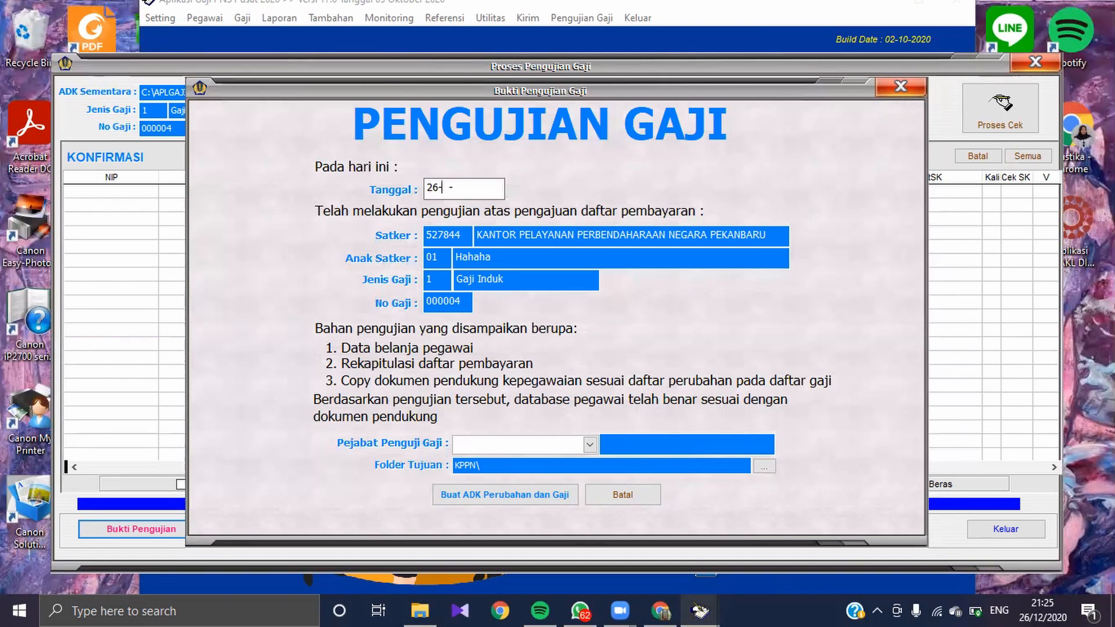
pyautogui.write('2019')
pyautogui.click(590, 445)
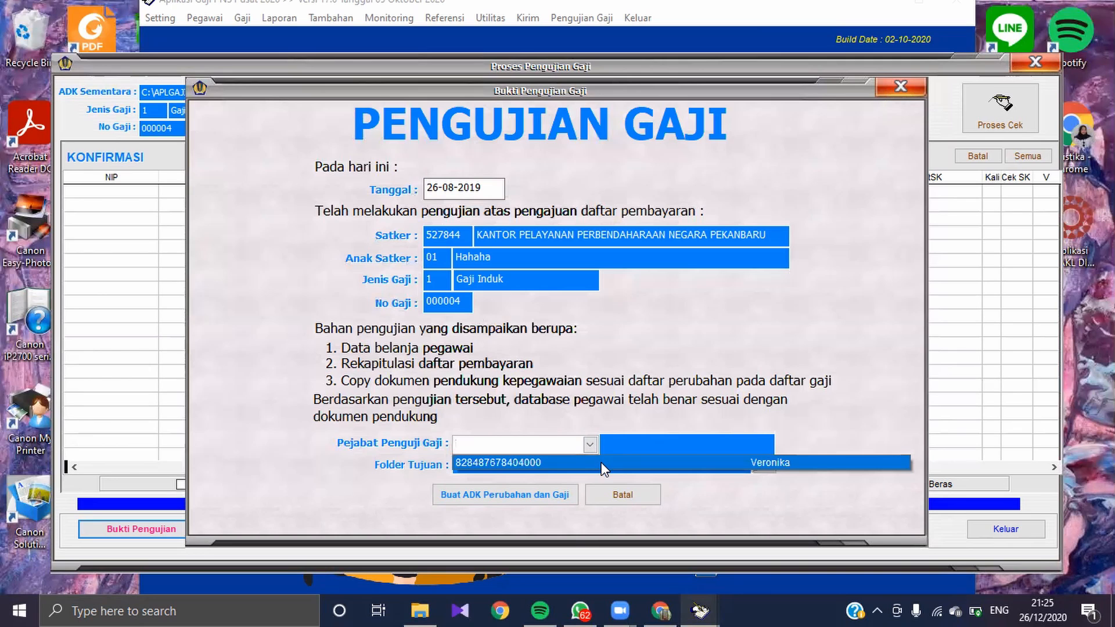
pyautogui.click(601, 462)
pyautogui.click(553, 491)
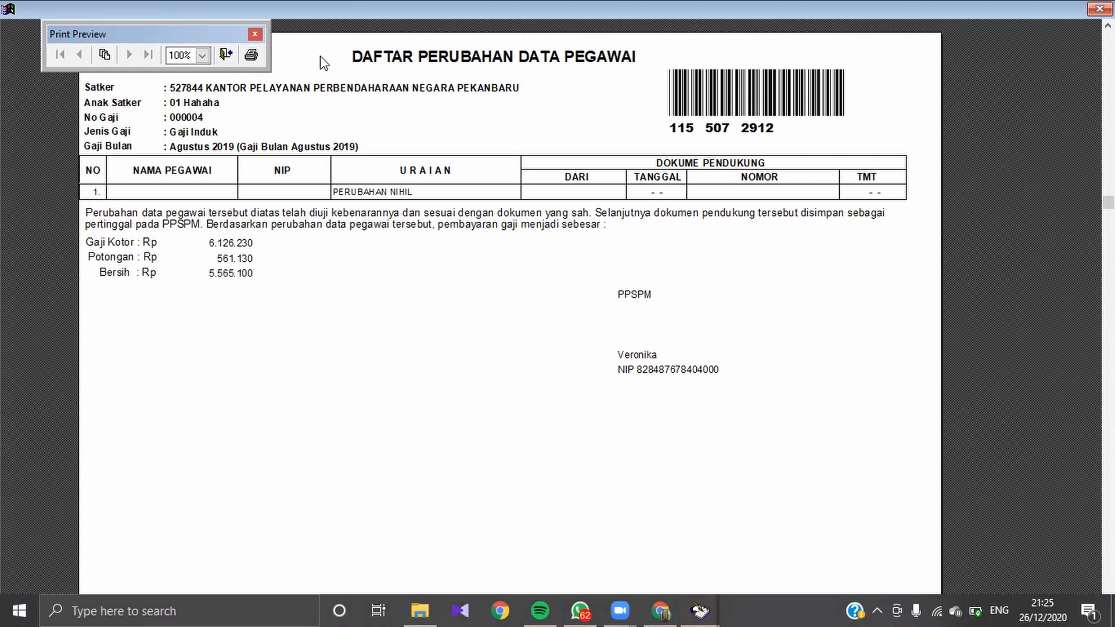
pyautogui.click(259, 36)
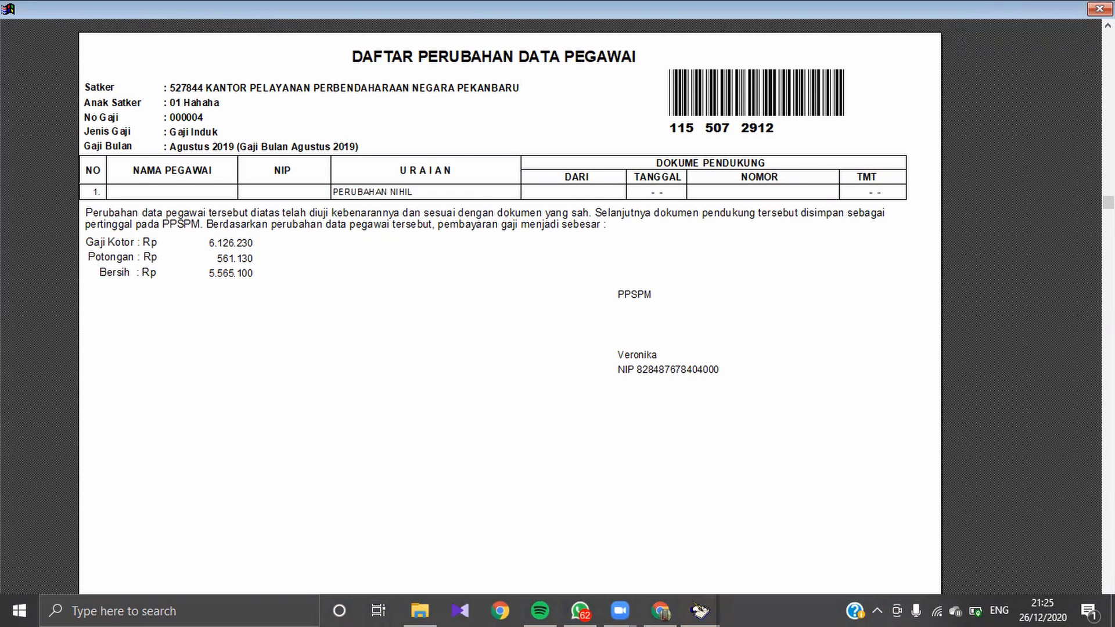
# Step: Close the Daftar Perubahan Data Pegawai preview, acknowledge the ADK information, leave Proses Pengujian Gaji and exit Aplikasi GPP
pyautogui.click(1099, 8)
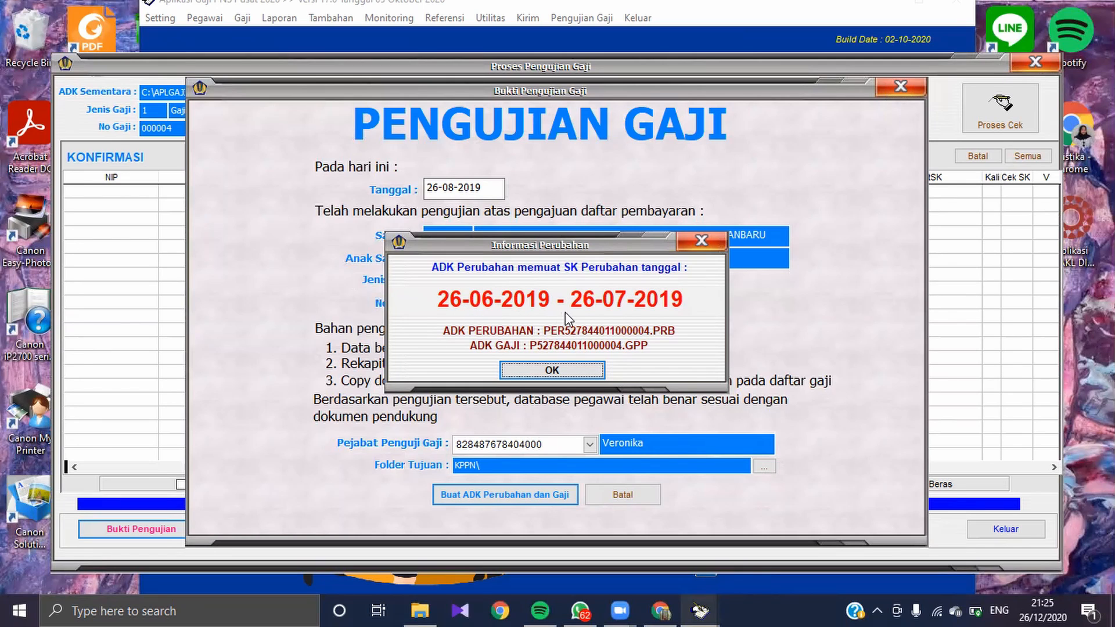
pyautogui.click(566, 367)
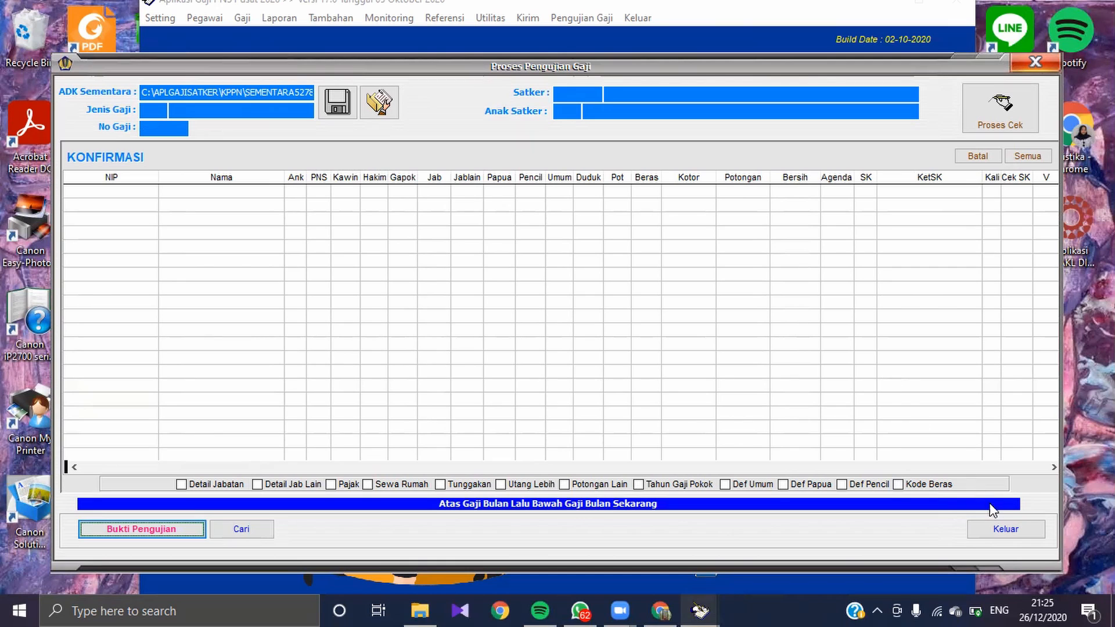
pyautogui.click(1005, 525)
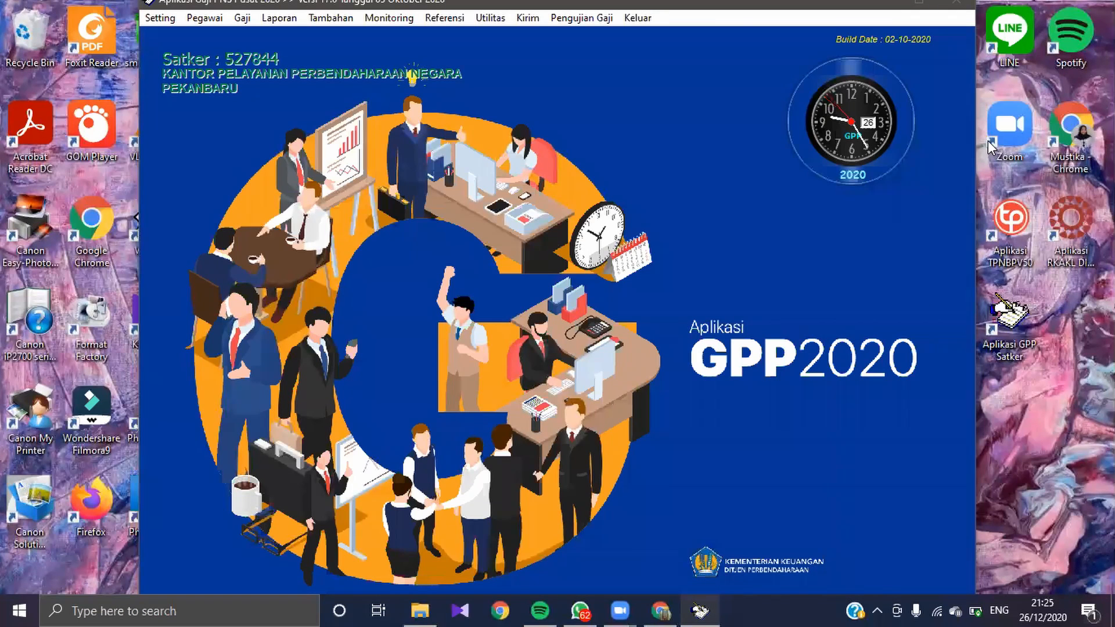
pyautogui.click(637, 18)
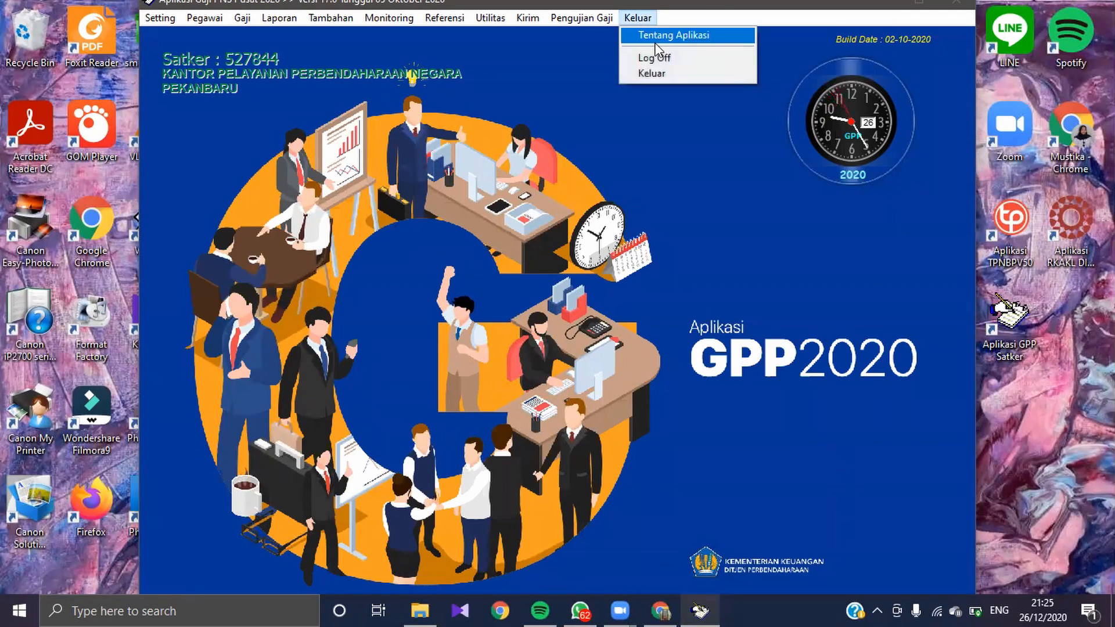
pyautogui.click(660, 69)
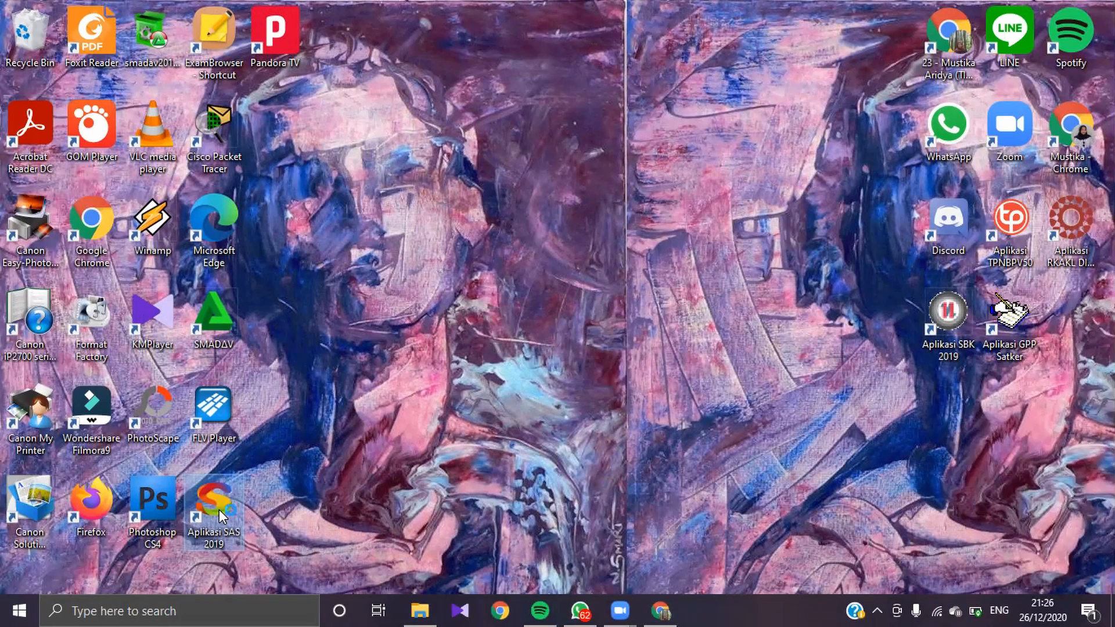
# Step: Switch to Aplikasi SAS 2019 and log in as user ppk with the account password, leaving the server IP empty
pyautogui.write('ppk')
pyautogui.press('Tab')
pyautogui.write('***')
pyautogui.press('Tab')
pyautogui.press('Tab')
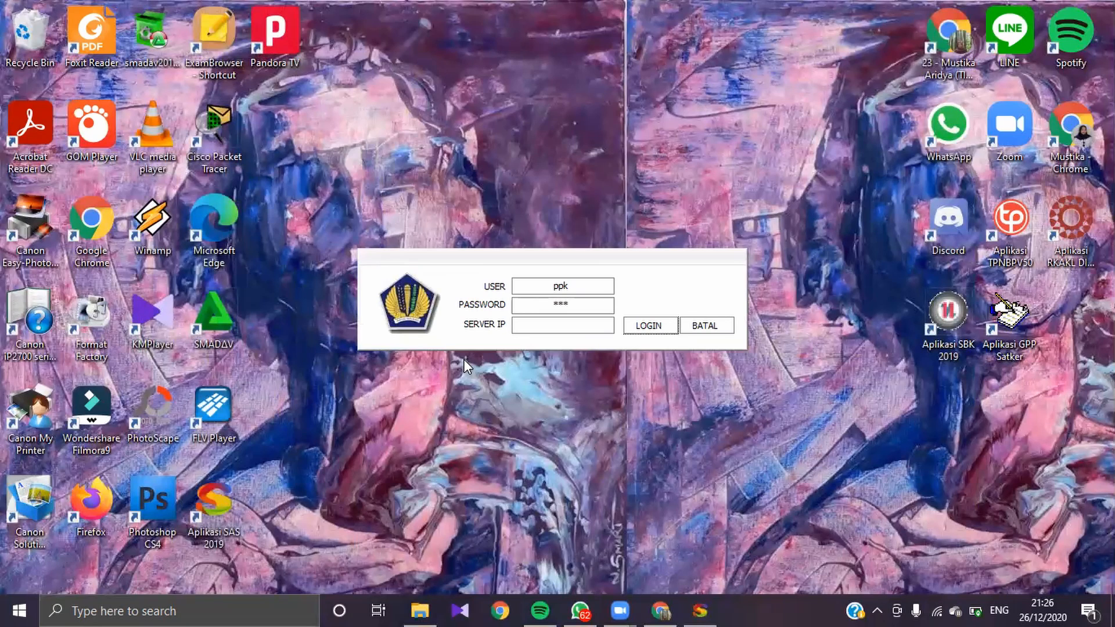
pyautogui.press('Return')
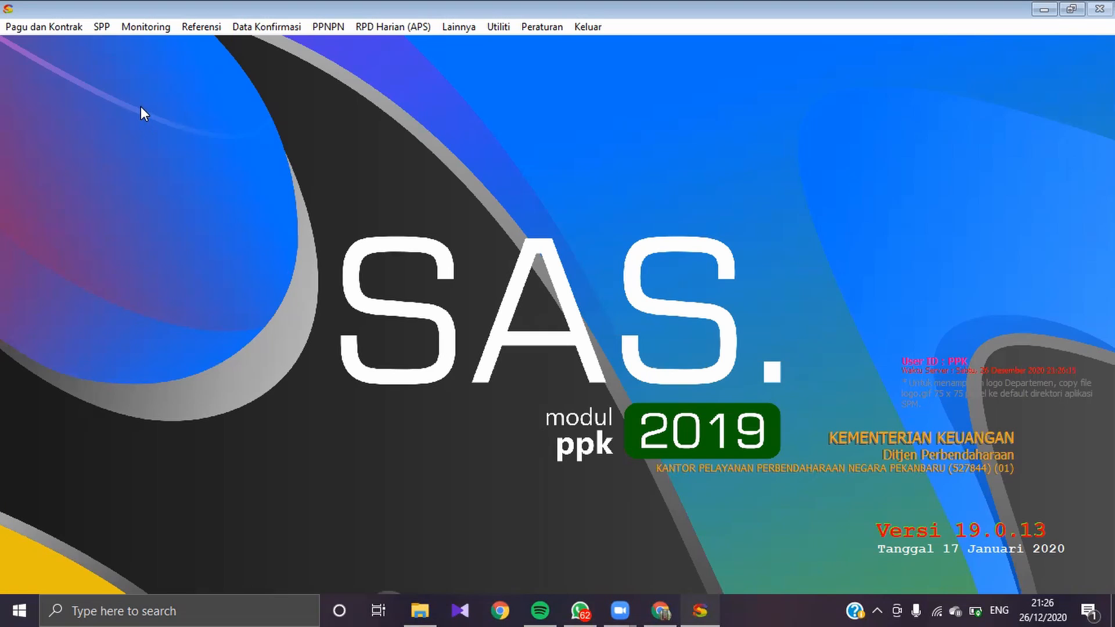
pyautogui.click(101, 28)
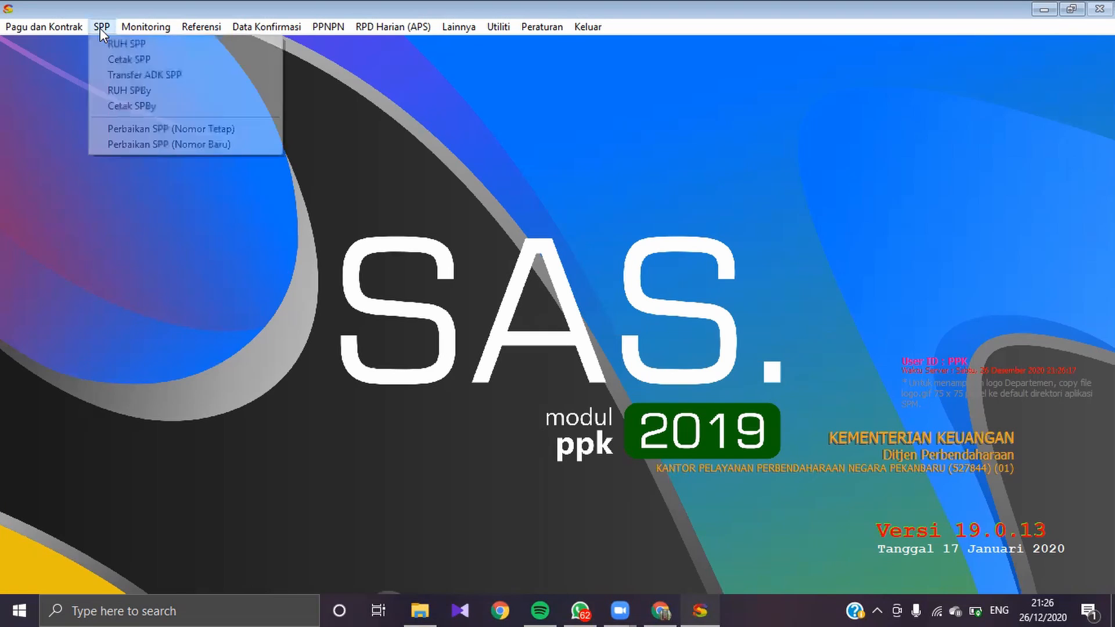
pyautogui.click(110, 45)
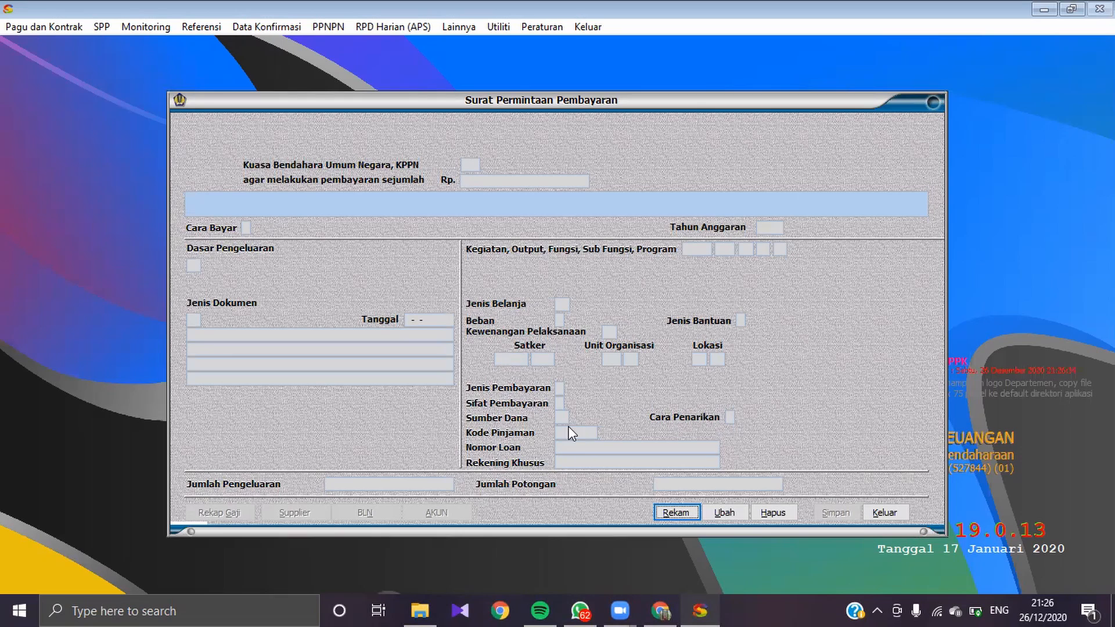
pyautogui.click(677, 513)
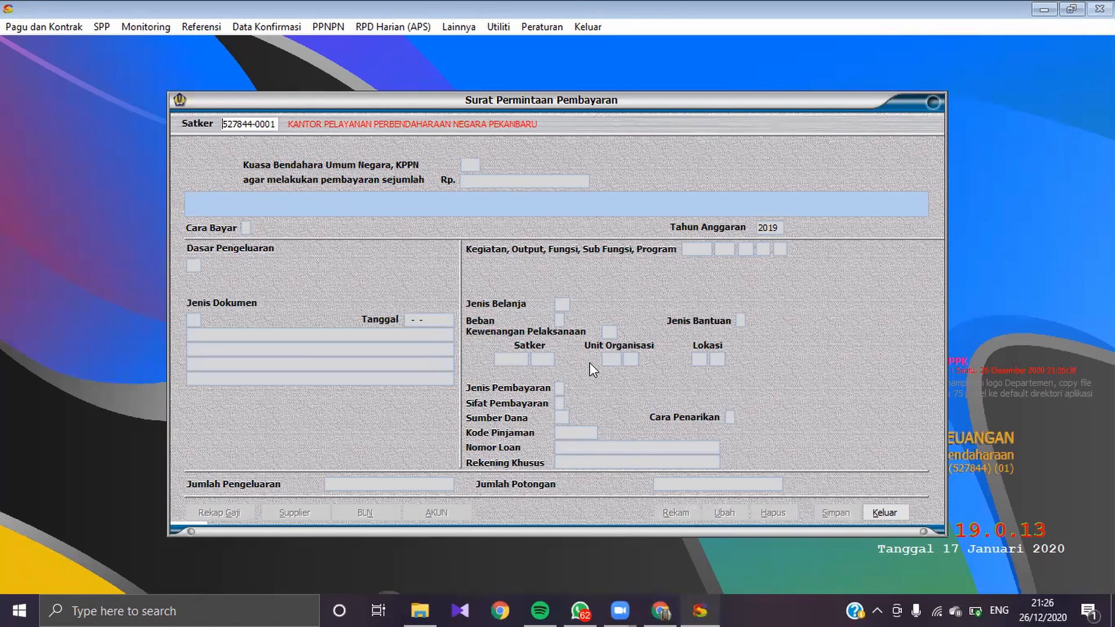
pyautogui.press('Return')
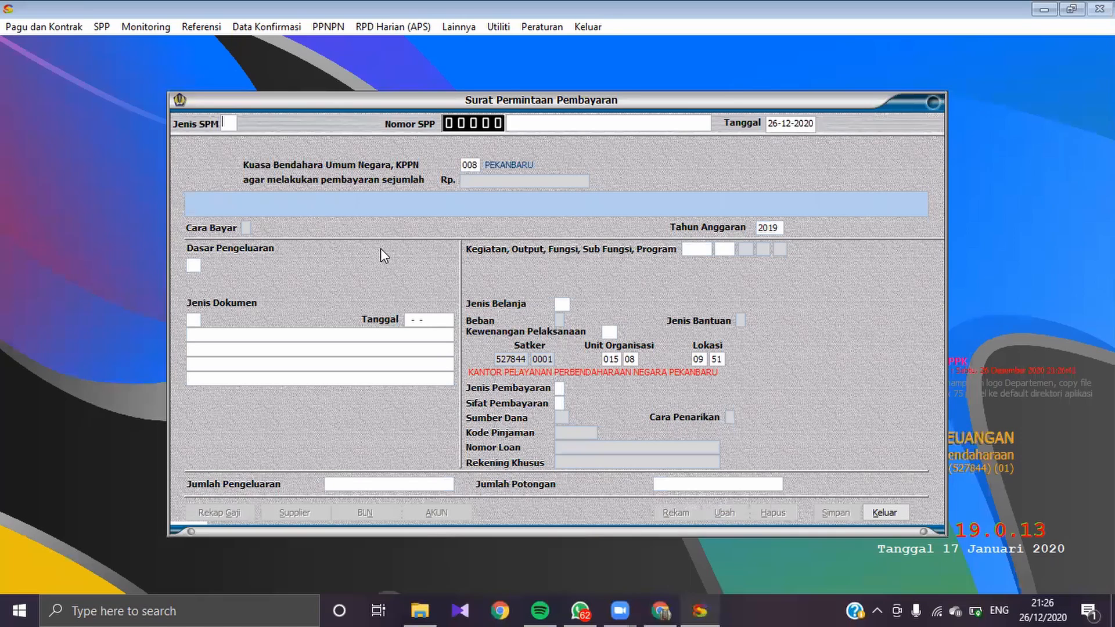
pyautogui.write('01')
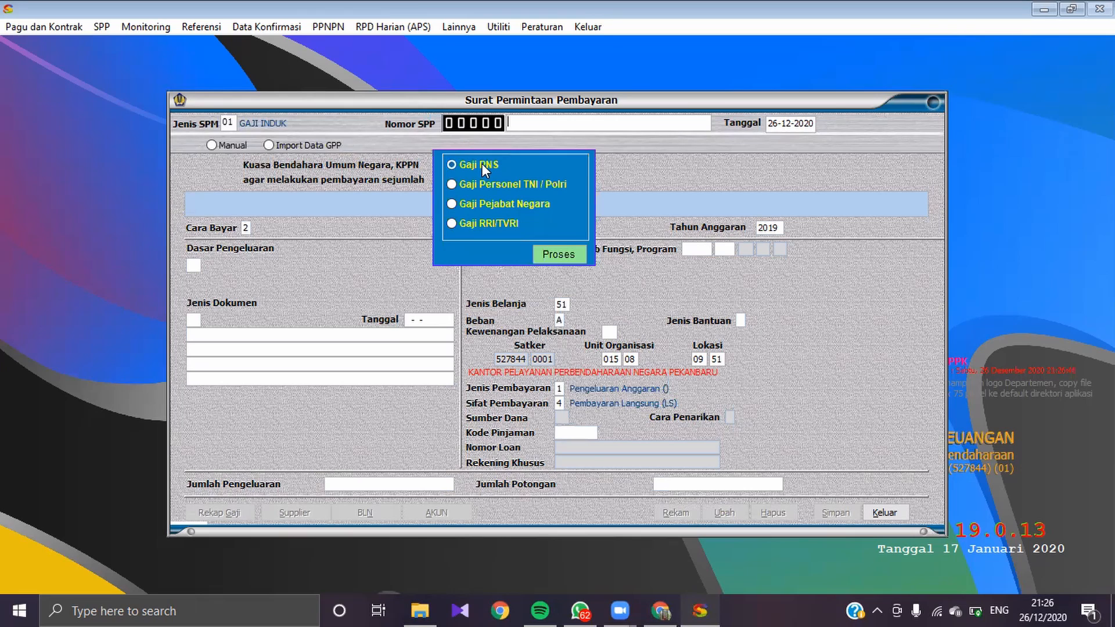
pyautogui.click(571, 253)
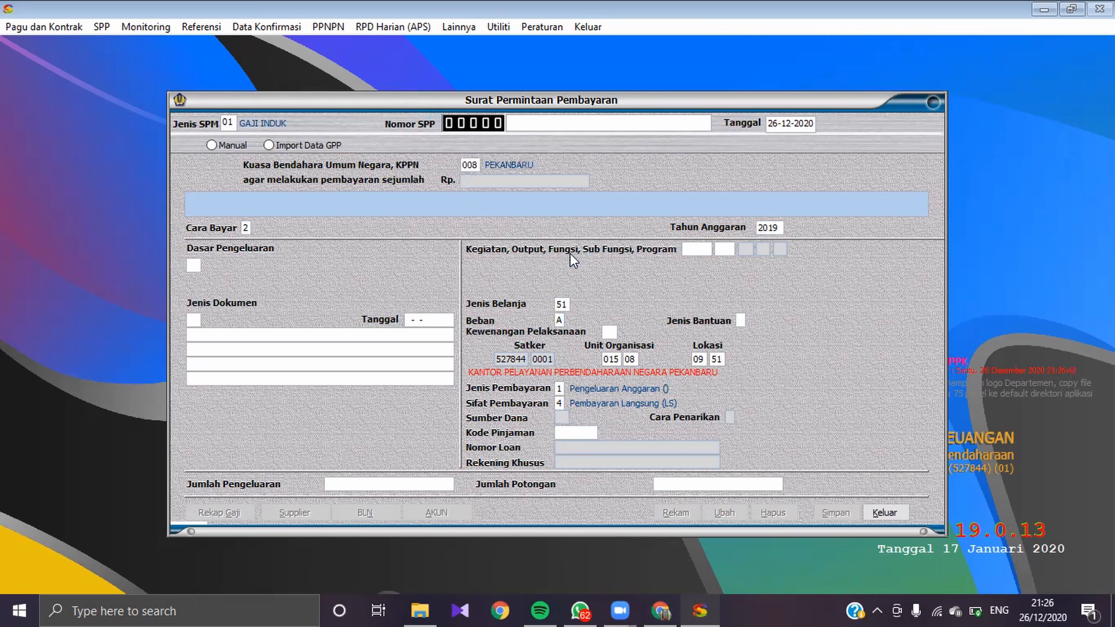
# Step: Enter SPP/GAJI/08/2019 as the Nomor SPP description and set the SPP date to 26-07-2019
pyautogui.write('SPP/GAJI/08/2019')
pyautogui.moveTo(782, 124); pyautogui.dragTo(815, 125)
pyautogui.press('BackSpace')
pyautogui.write('07-')
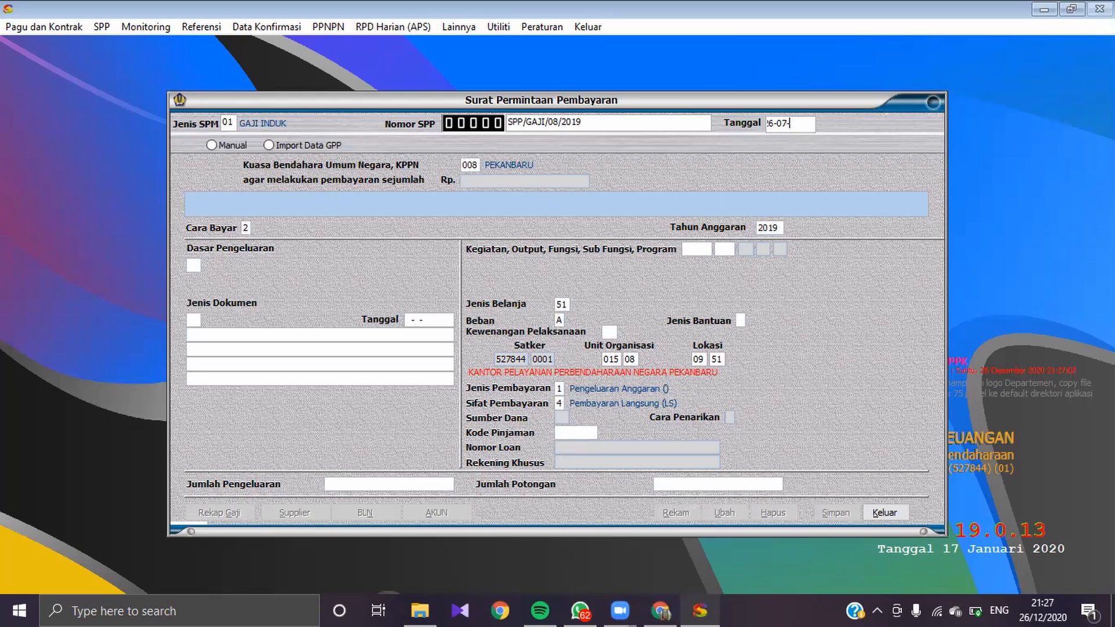
pyautogui.write('2019')
# Step: Import the GPP data from SPM5278441.rkp in the AplGajiSatker SPM folder and acknowledge the import
pyautogui.click(267, 143)
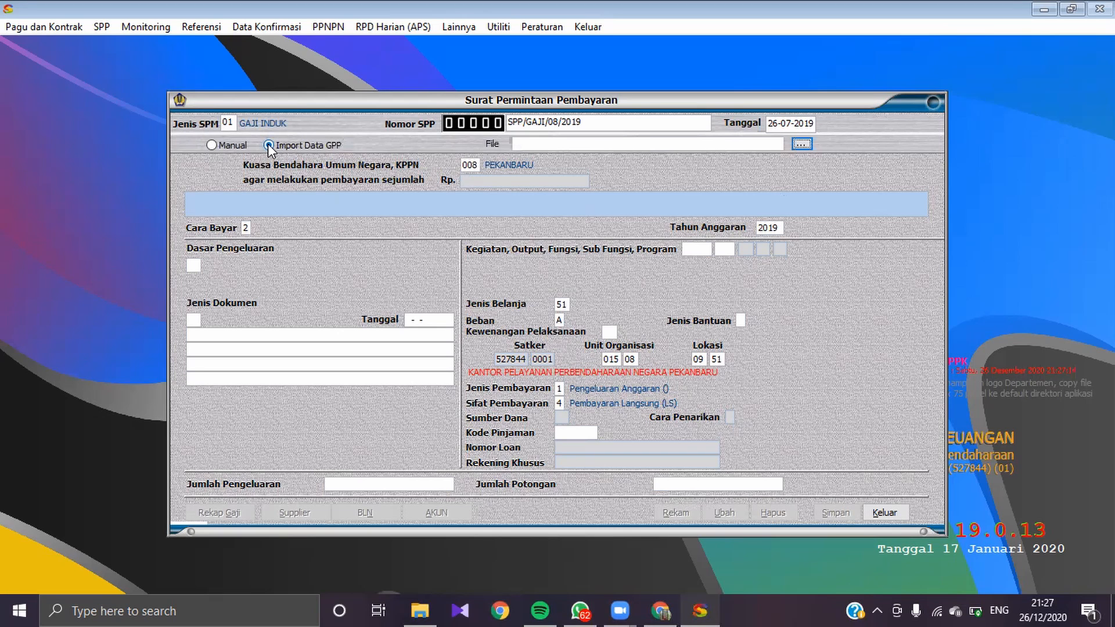
pyautogui.click(804, 144)
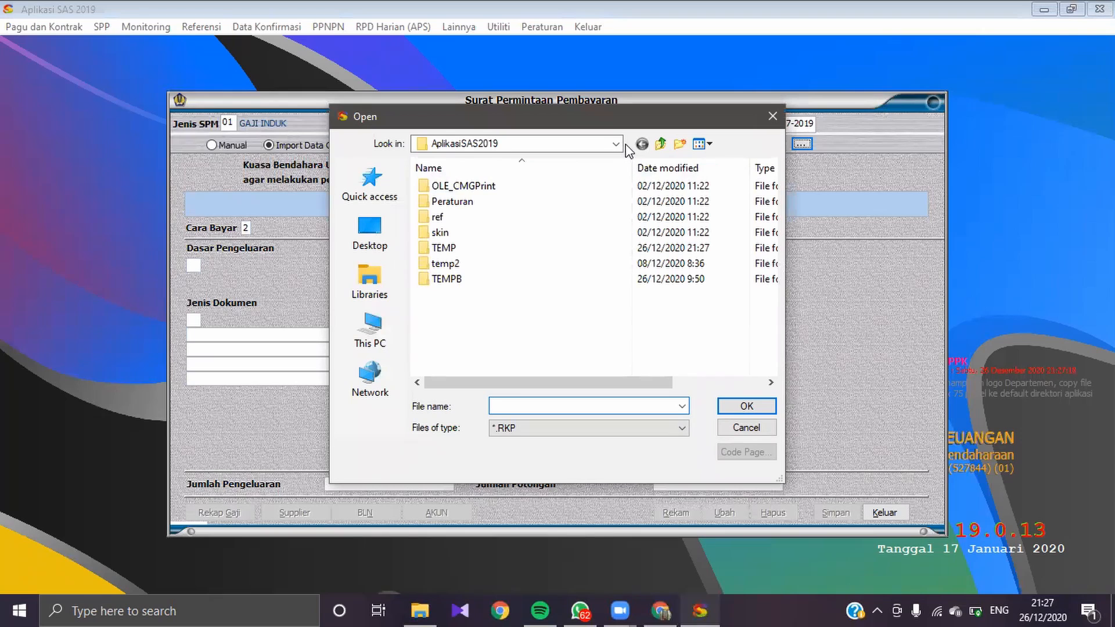
pyautogui.click(662, 146)
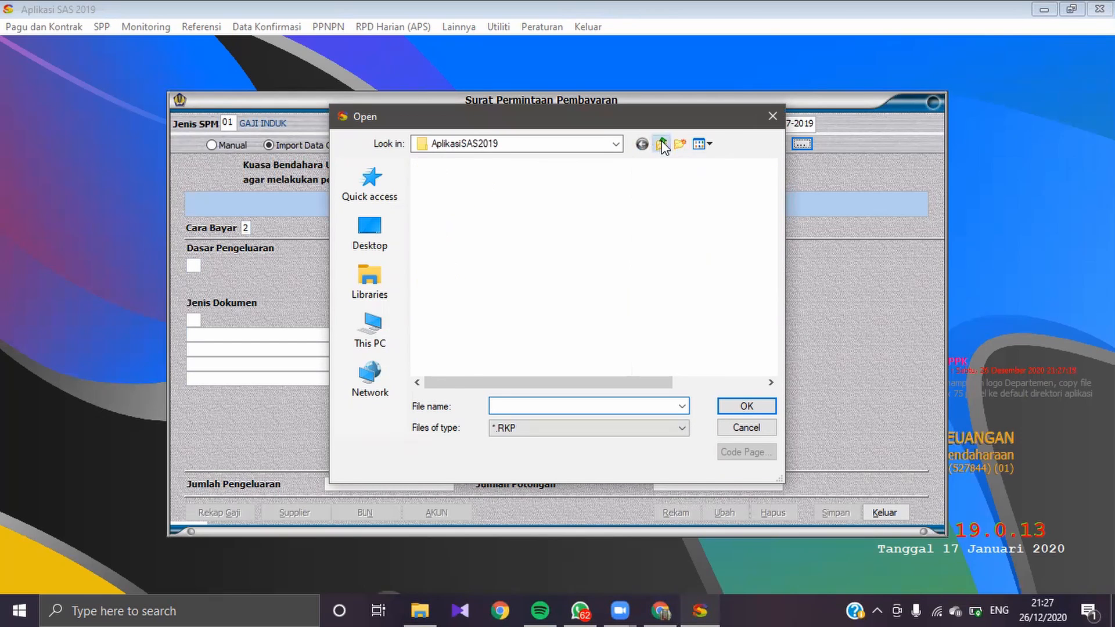
pyautogui.doubleClick(513, 183)
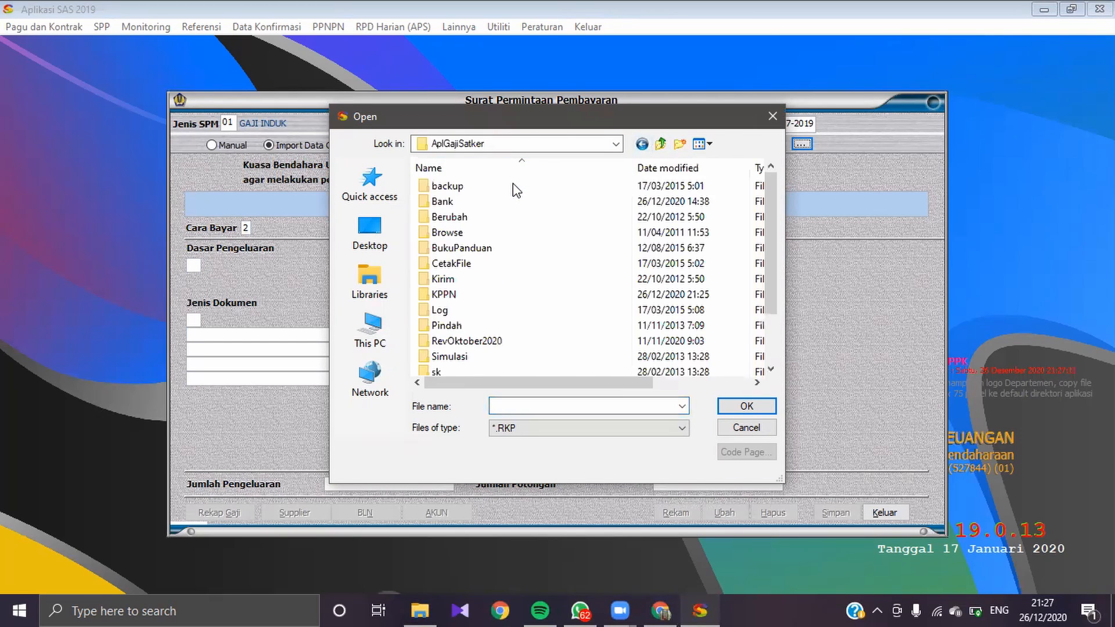
pyautogui.moveTo(768, 209); pyautogui.dragTo(769, 267)
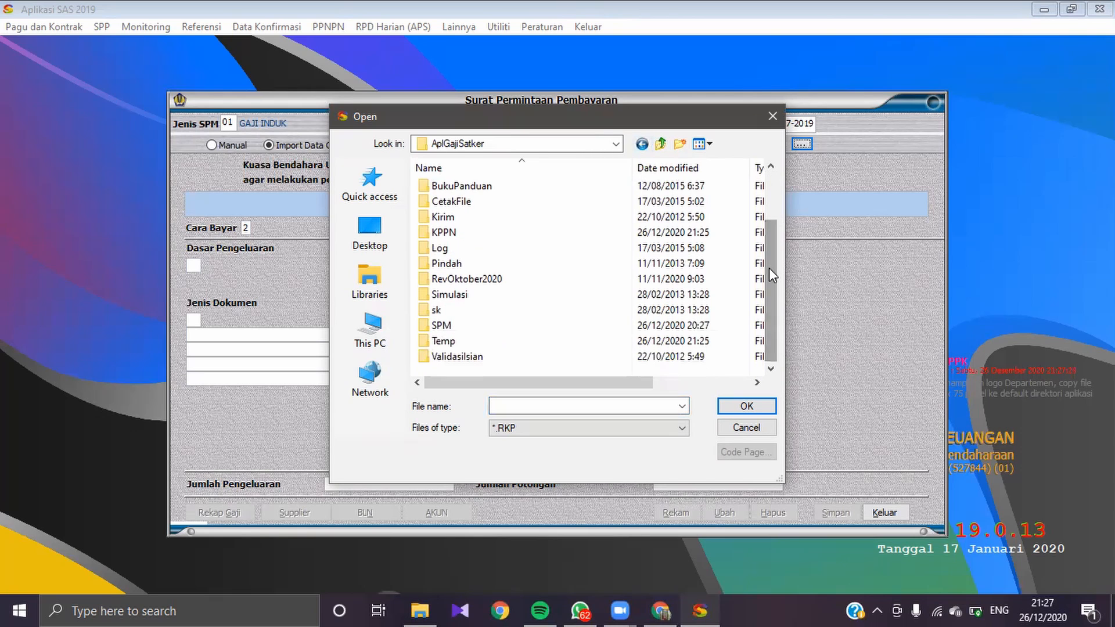
pyautogui.doubleClick(503, 323)
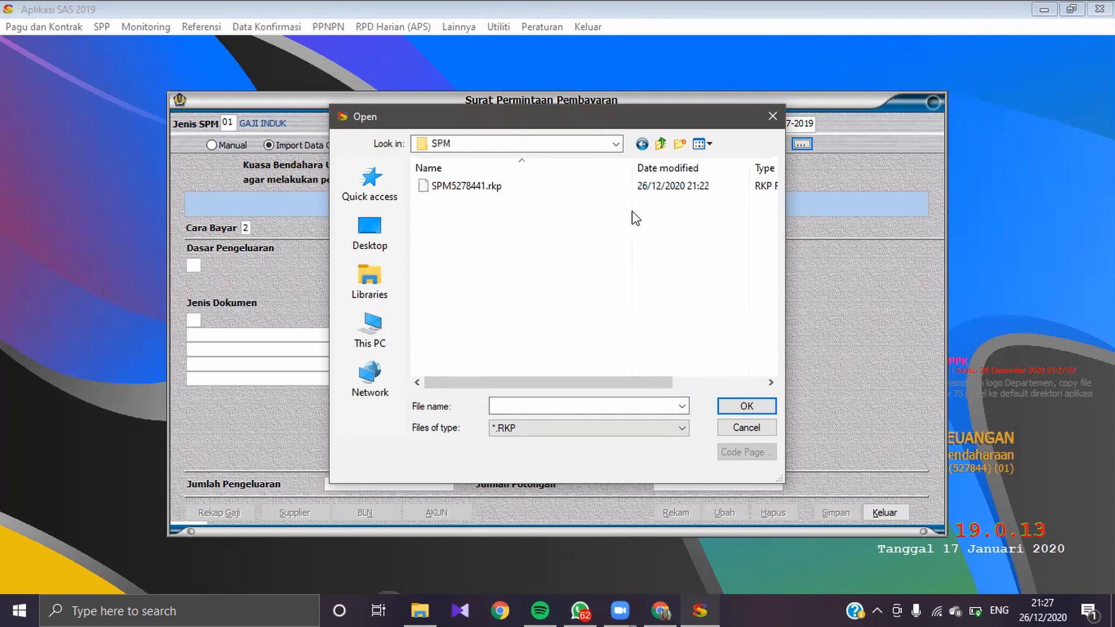
pyautogui.doubleClick(633, 186)
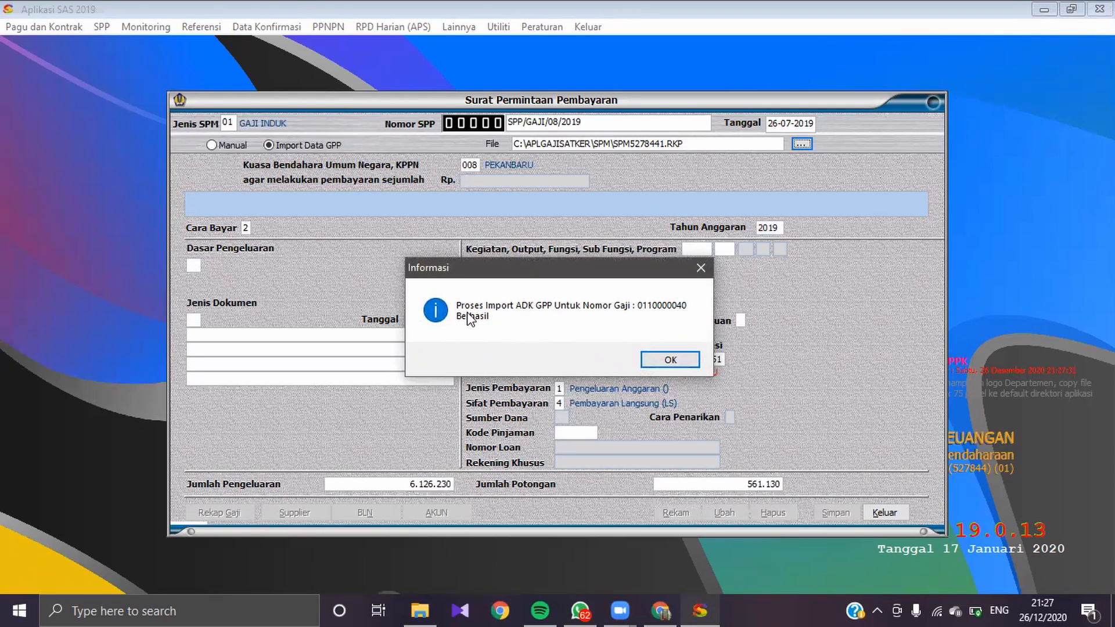
pyautogui.click(670, 362)
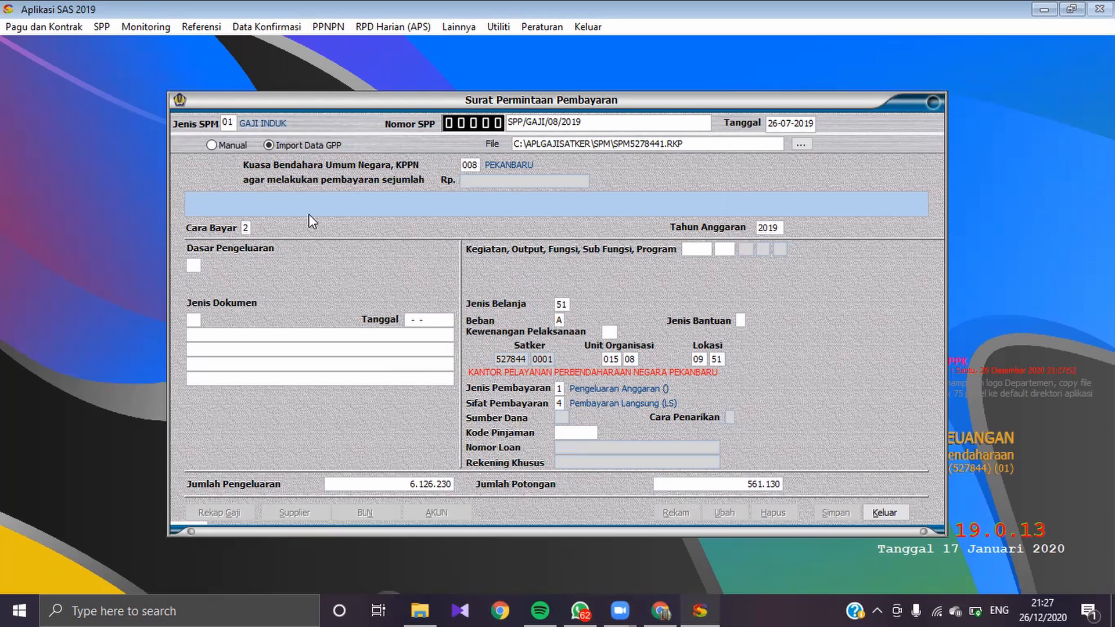
# Step: Set Cara Bayar to 2 (Giro Bank), Kegiatan to 1705 and Output to 002, after trying Output 001
pyautogui.click(244, 227)
pyautogui.write('2')
pyautogui.write('170')
pyautogui.write('5')
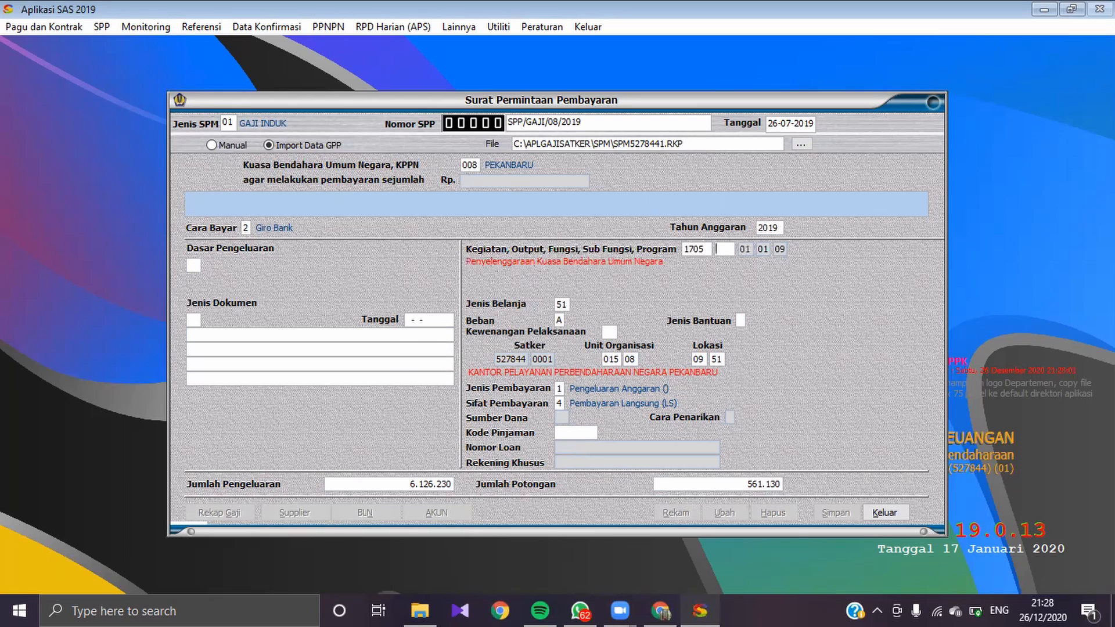
pyautogui.write('001')
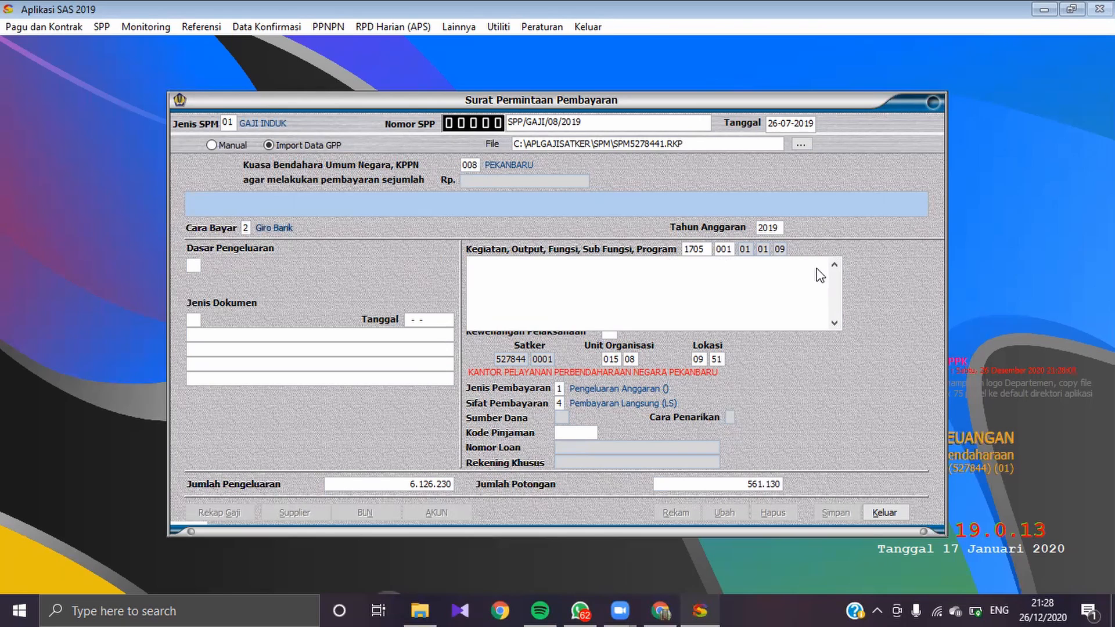
pyautogui.press('Return')
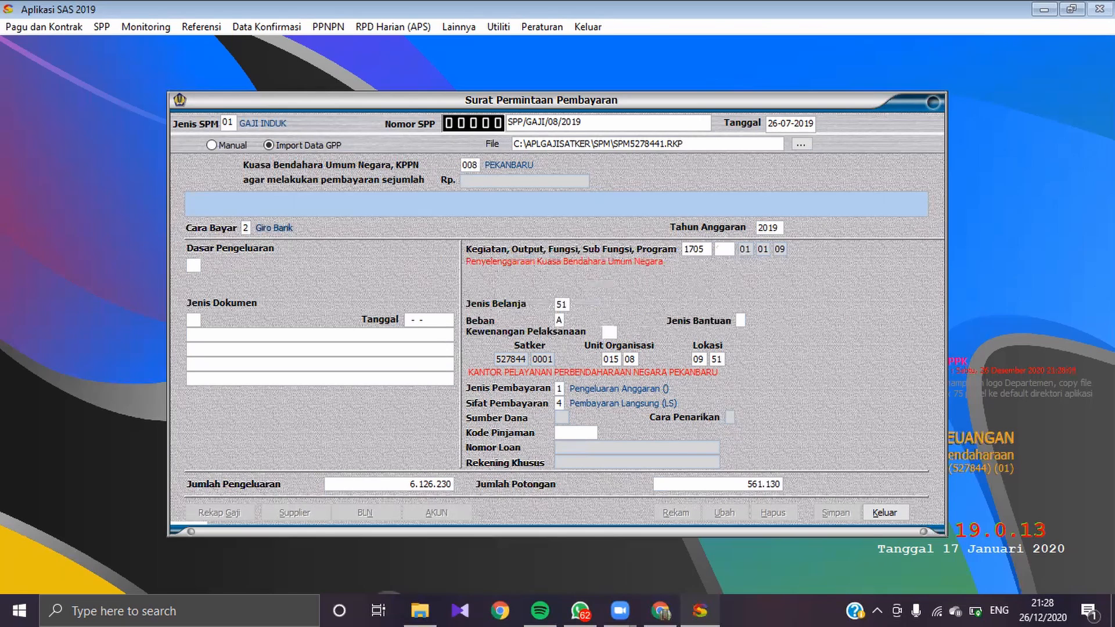
pyautogui.click(726, 250)
pyautogui.write('002')
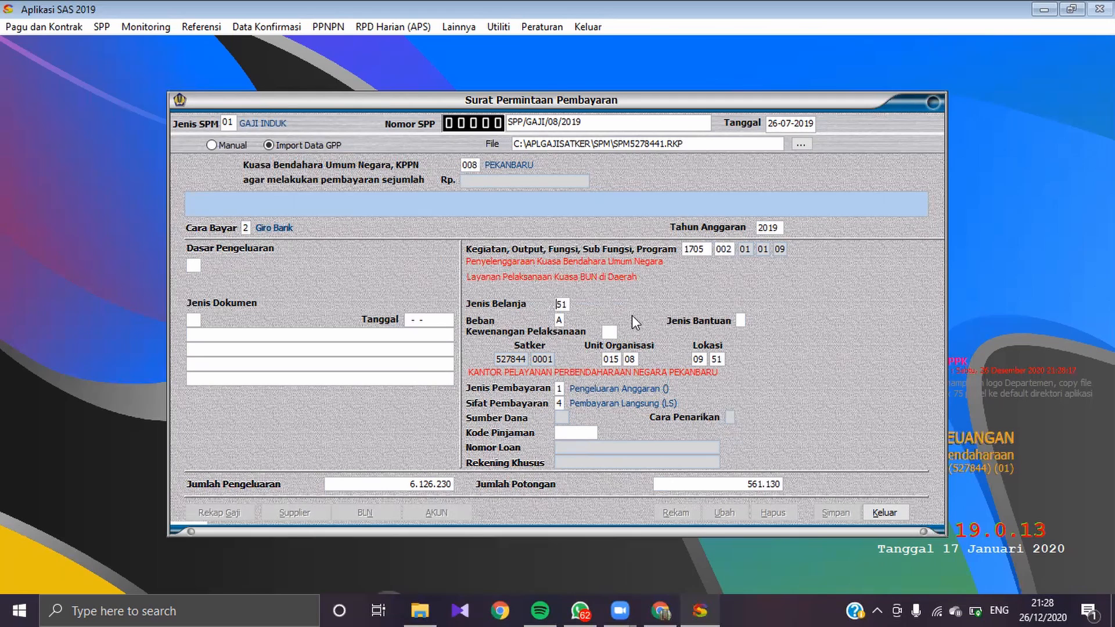
# Step: Confirm Beban A (Rupiah Murni) and set Kewenangan Pelaksanaan to KD (Kantor Daerah)
pyautogui.doubleClick(561, 320)
pyautogui.press('Return')
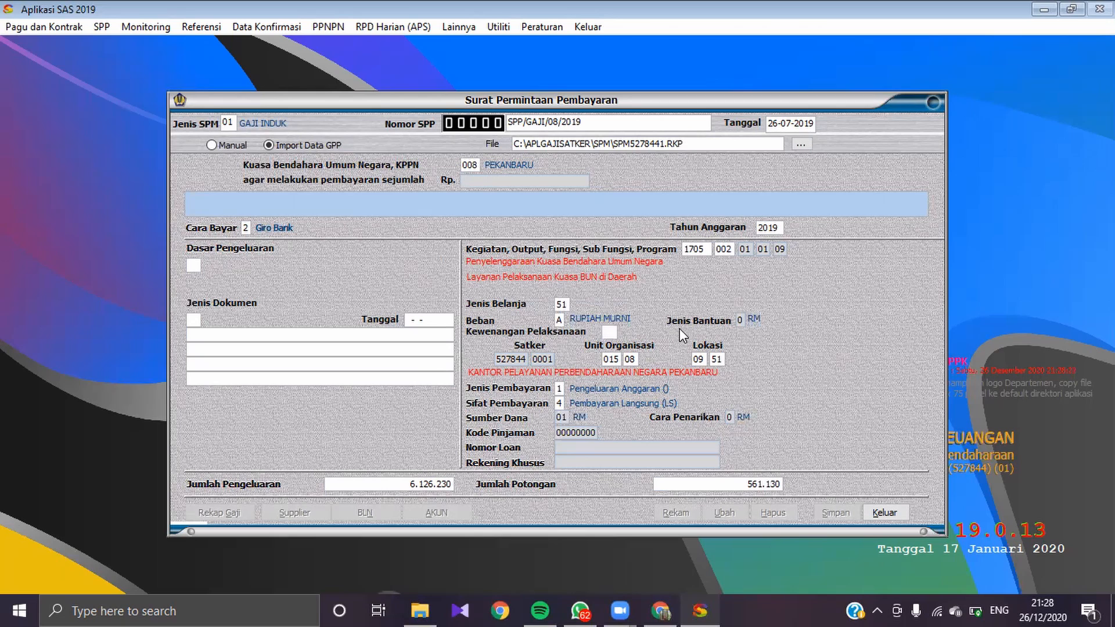
pyautogui.write('KD')
pyautogui.press('Return')
# Step: Set Dasar Pengeluaran to 01 (UU APBN 2019) and Jenis Dokumen to 01 DIPA
pyautogui.click(195, 268)
pyautogui.write('01')
pyautogui.press('Return')
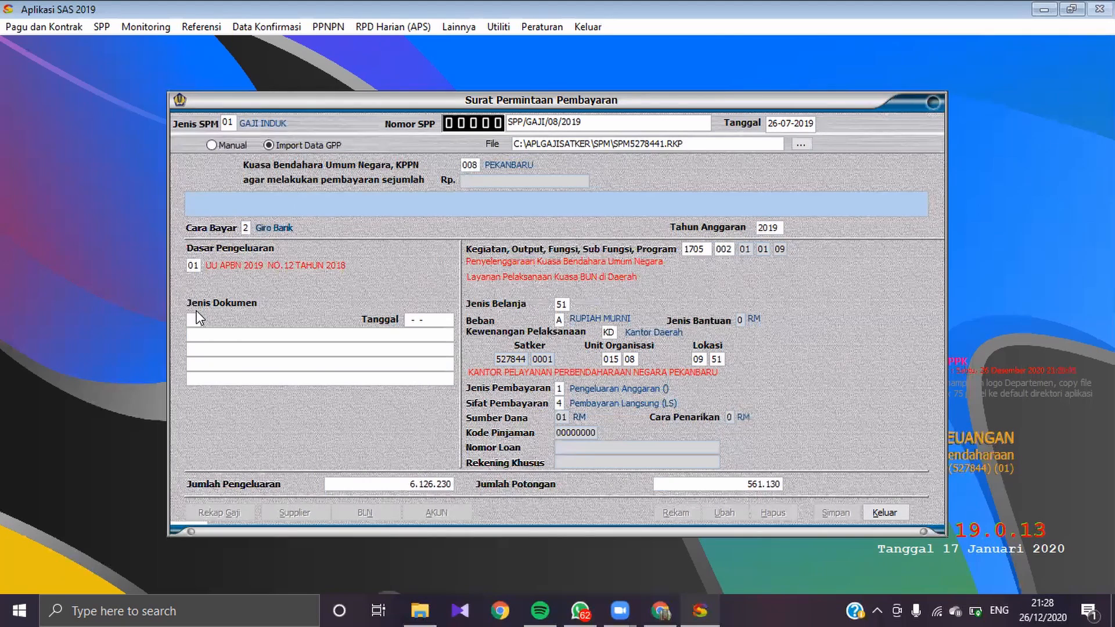
pyautogui.write('01')
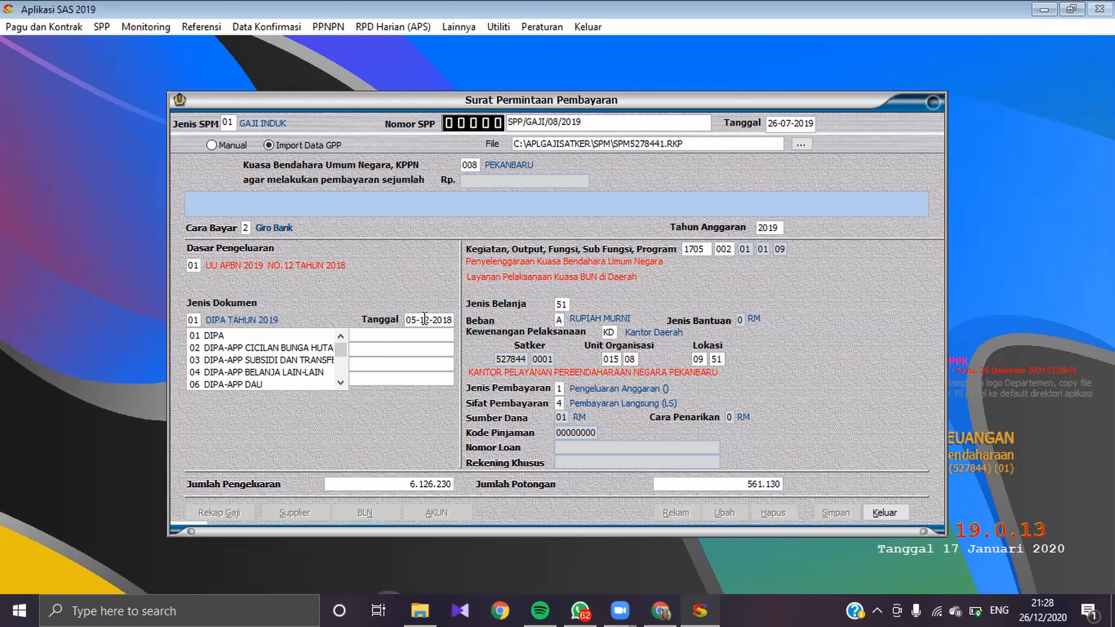
pyautogui.click(302, 337)
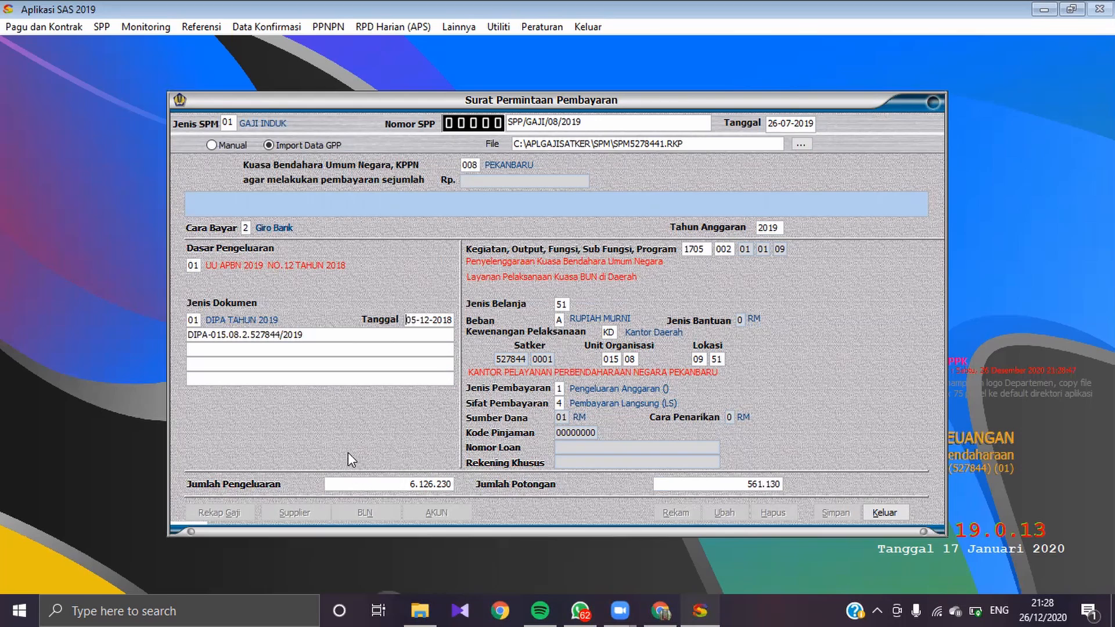
# Step: Accept the document date and payment totals, then select the available pagu row with output 994 and process it
pyautogui.press('Return')
pyautogui.press('Return')
pyautogui.press('Return')
pyautogui.press('Return')
pyautogui.press('Return')
pyautogui.press('Return')
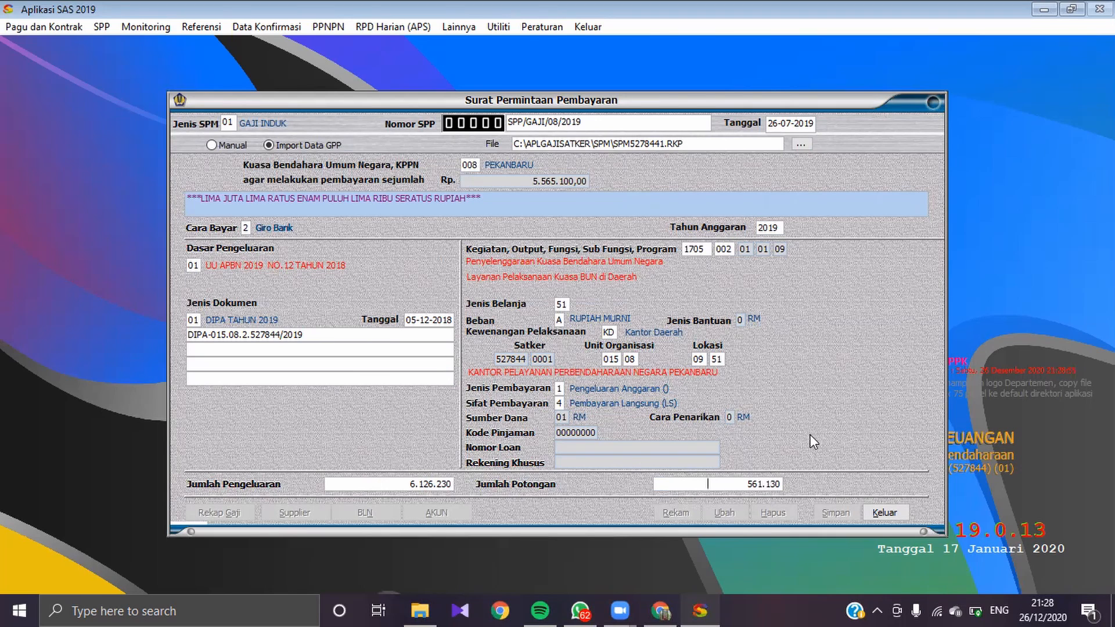
pyautogui.press('Return')
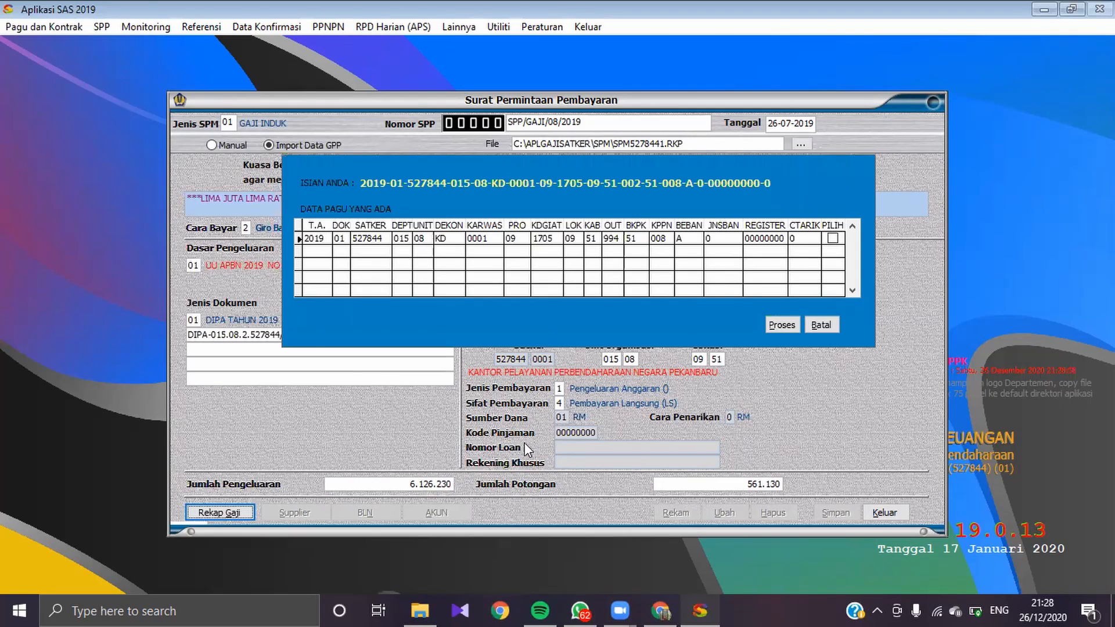
pyautogui.click(832, 239)
pyautogui.click(832, 240)
pyautogui.click(783, 324)
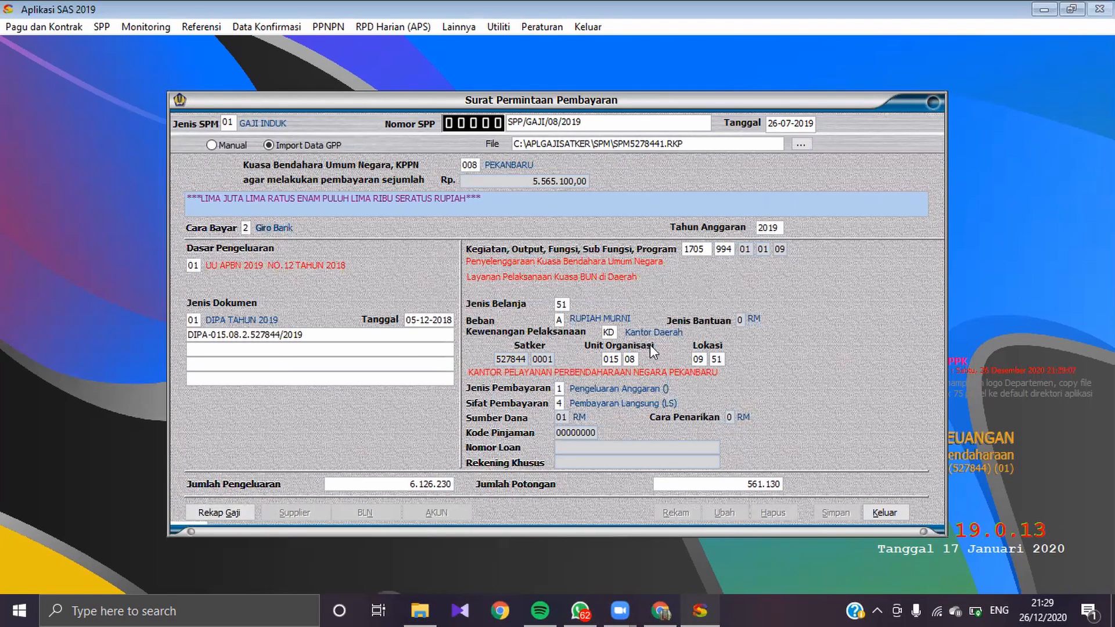
# Step: Open the Rekap Gaji, choose Bendahara Pengeluaran code 0001 and display the Golongan III salary details
pyautogui.click(216, 512)
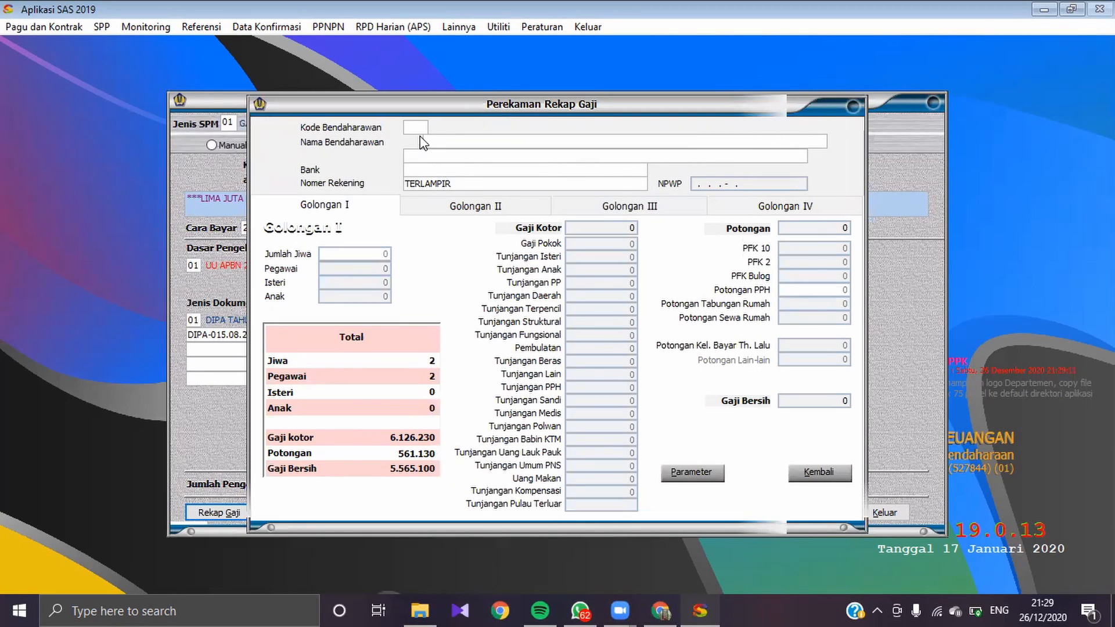
pyautogui.write('001')
pyautogui.press('Return')
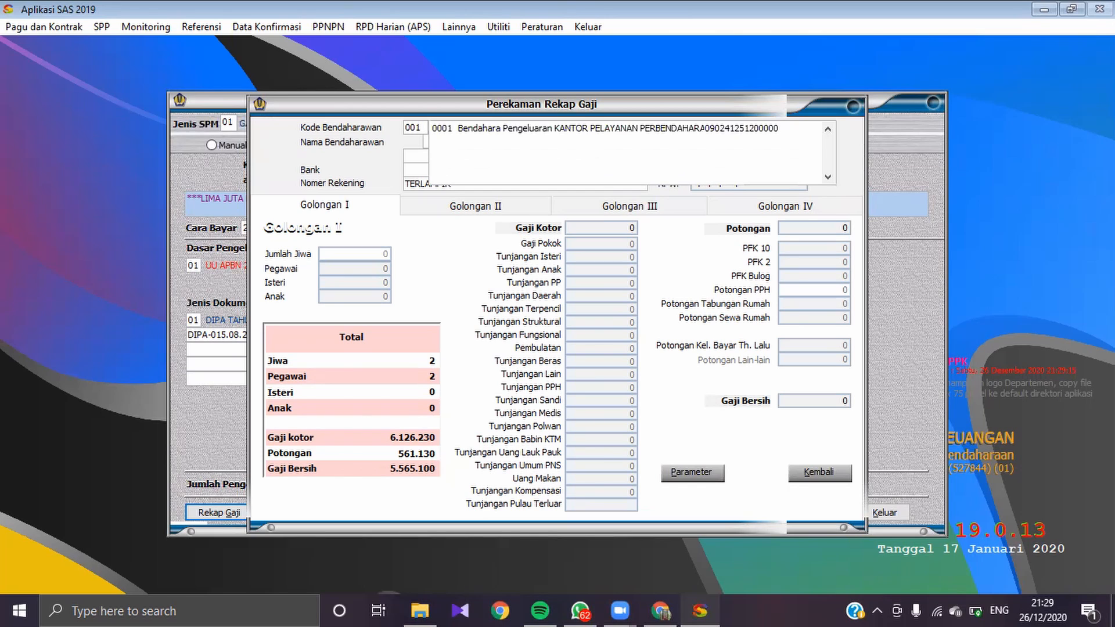
pyautogui.click(467, 129)
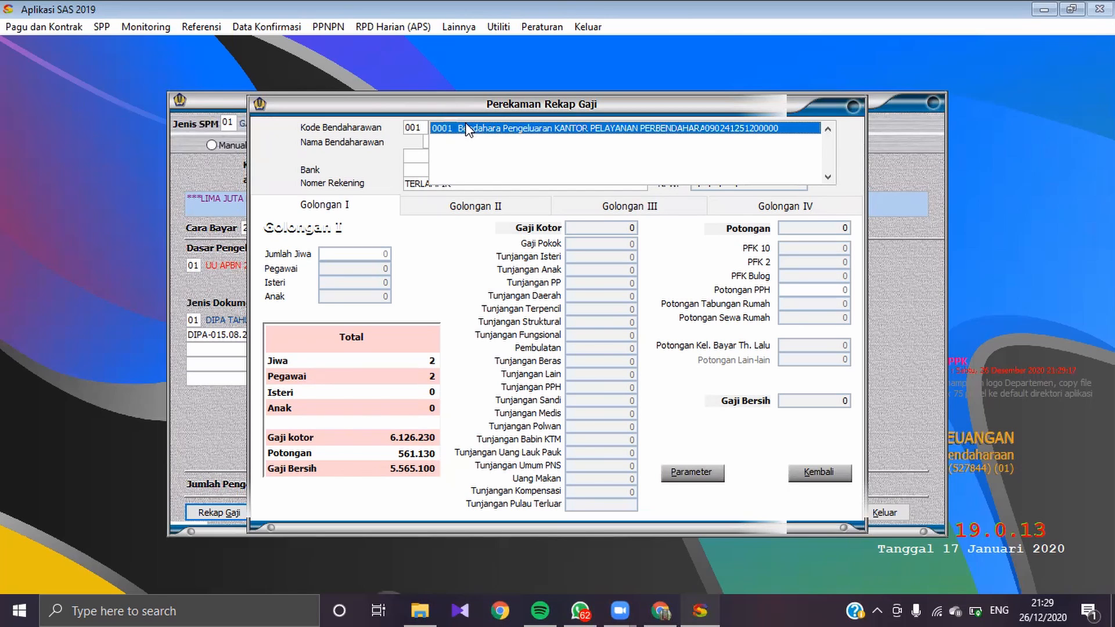
pyautogui.doubleClick(467, 129)
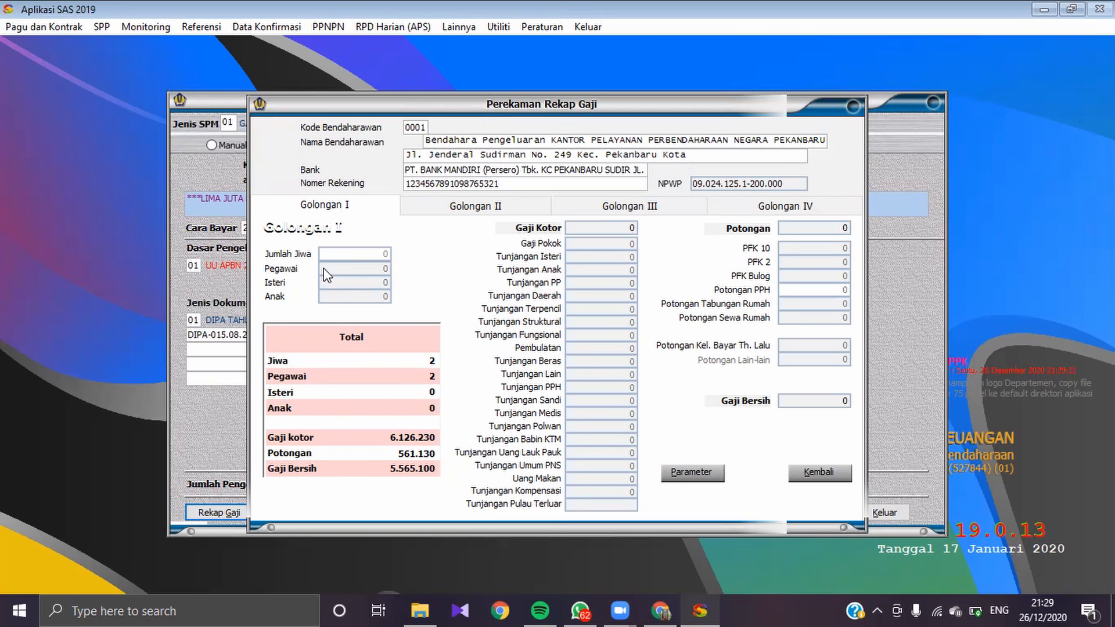
pyautogui.click(672, 210)
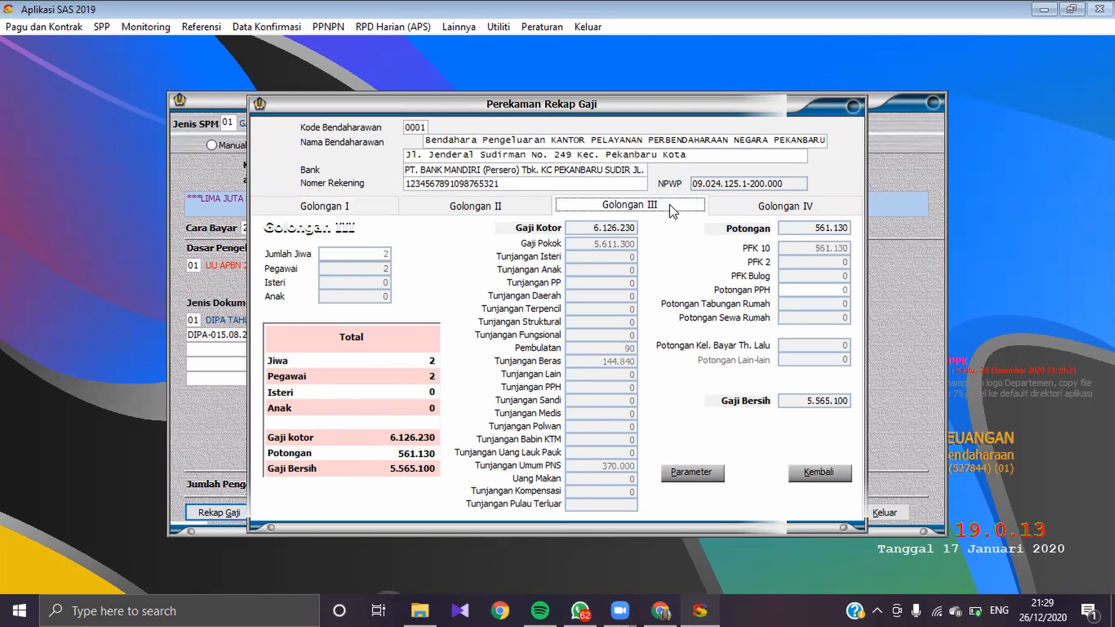
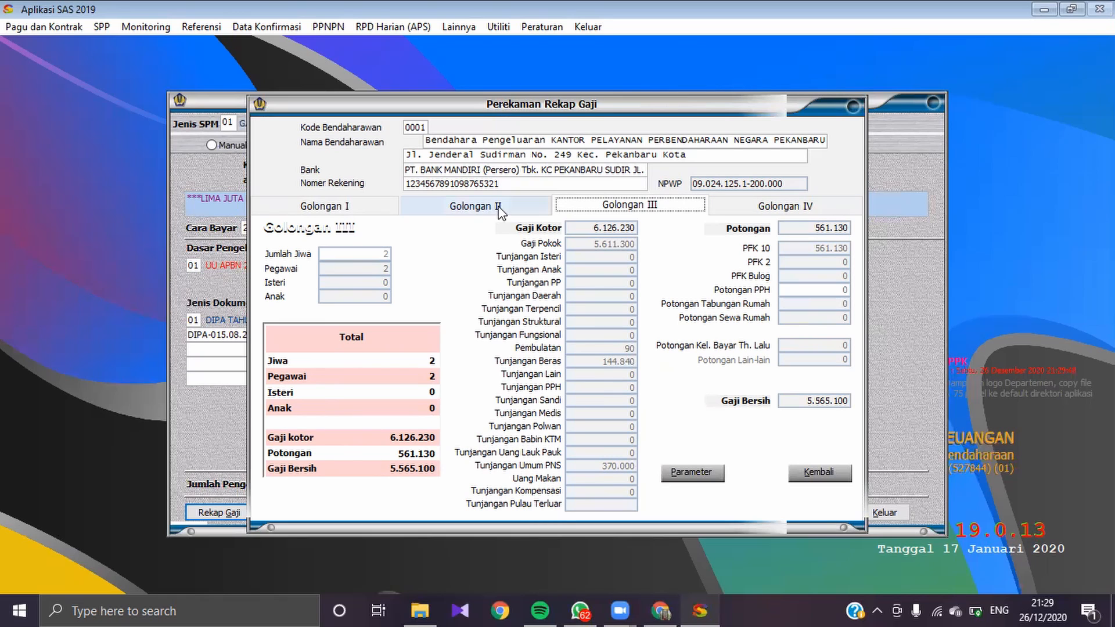
# Step: Close the salary recap and leave the Gaji Induk SPP form
pyautogui.click(815, 475)
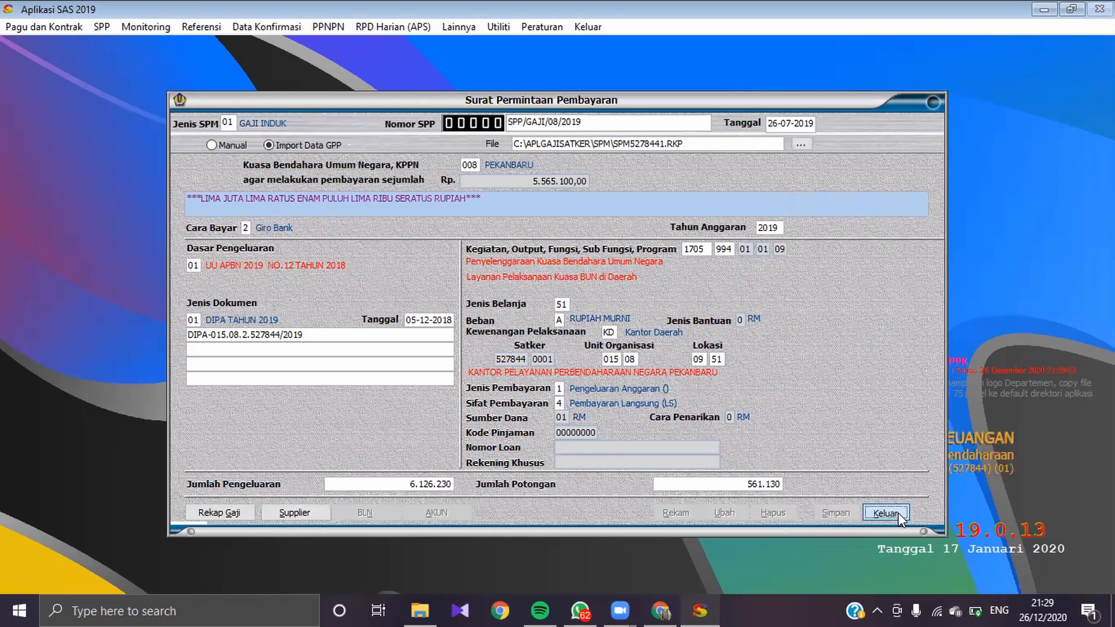
pyautogui.click(898, 514)
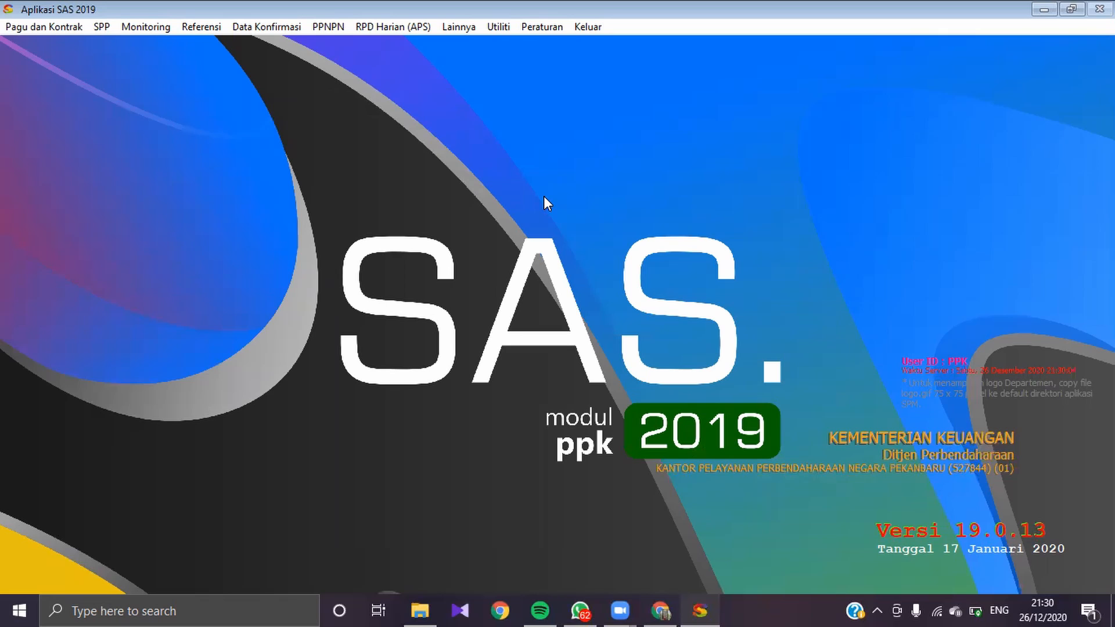
pyautogui.click(591, 29)
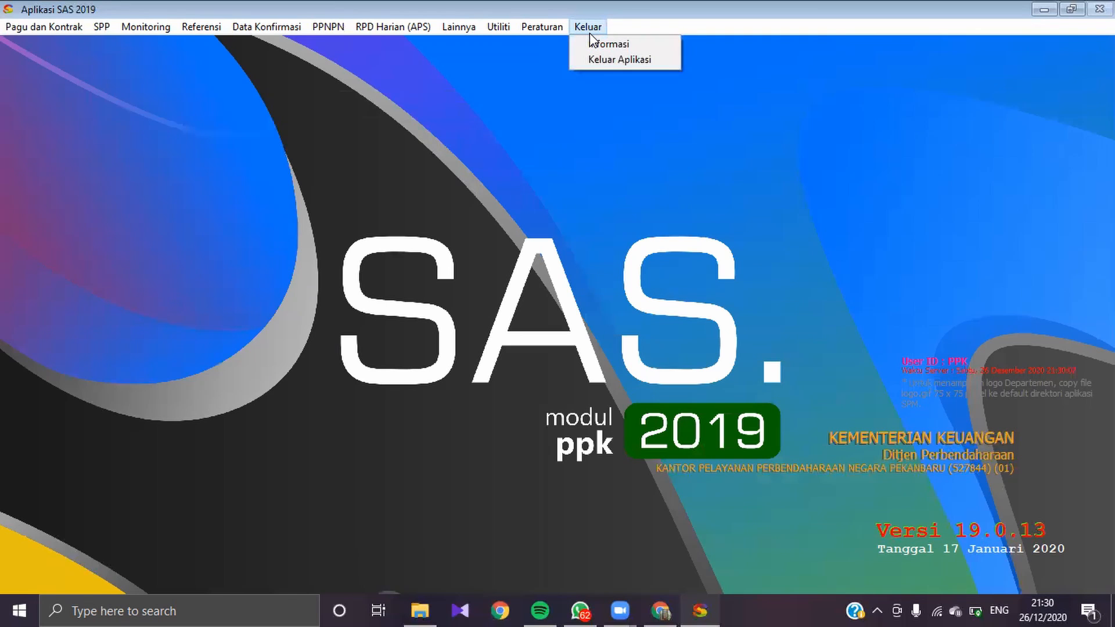
pyautogui.click(590, 33)
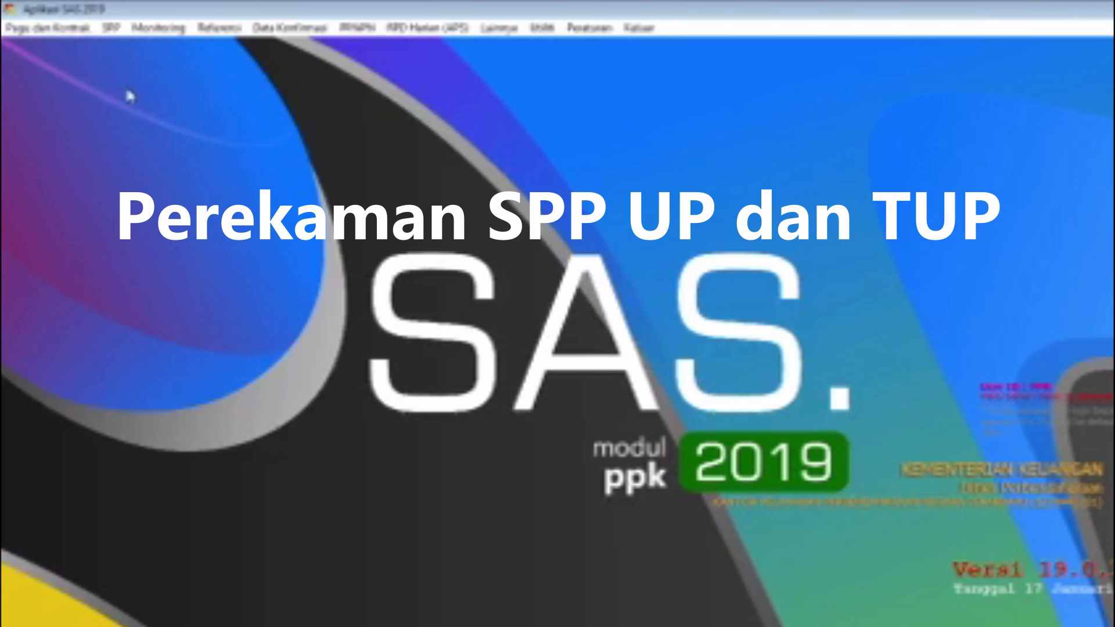
# Step: Start a new SPP record for the Pekanbaru office with Jenis SPM Dana UP and Cara Bayar 2 (Giro Bank)
pyautogui.click(116, 34)
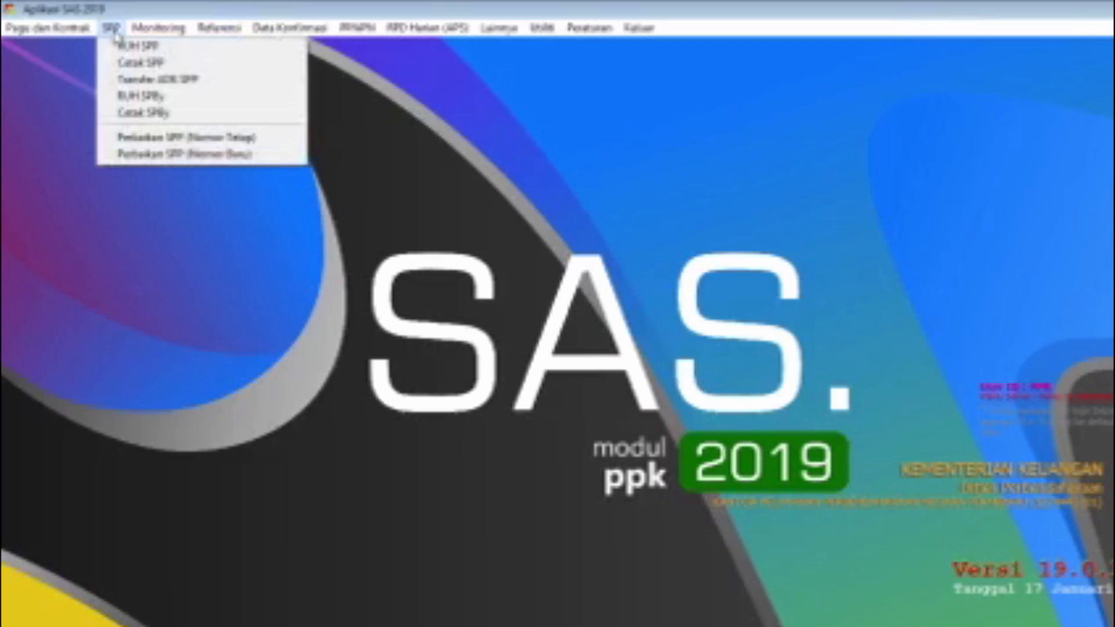
pyautogui.click(171, 50)
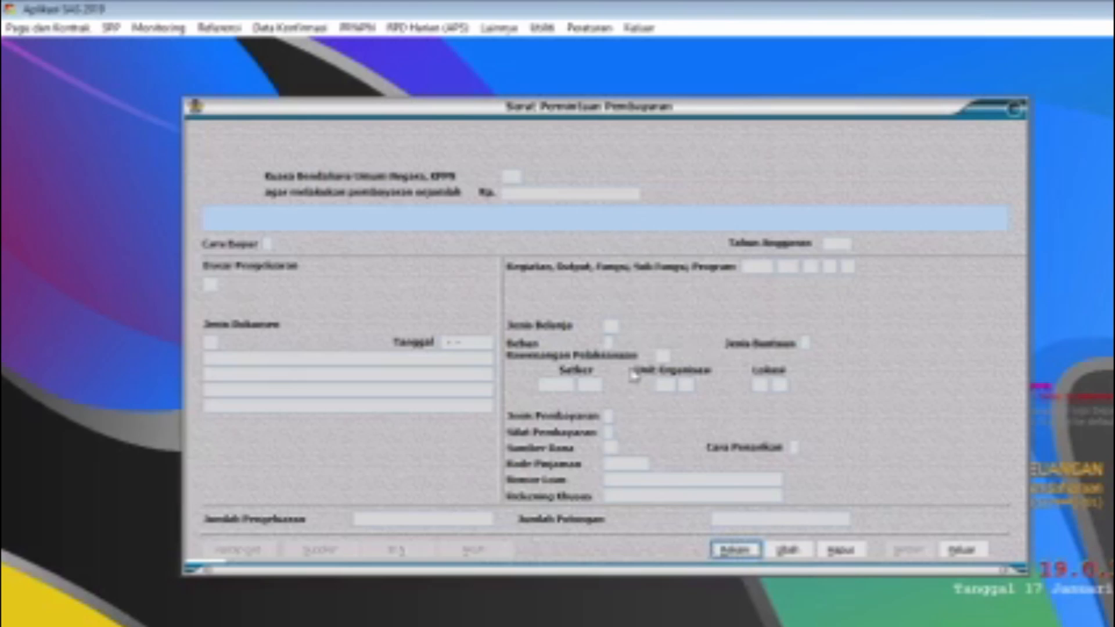
pyautogui.click(751, 552)
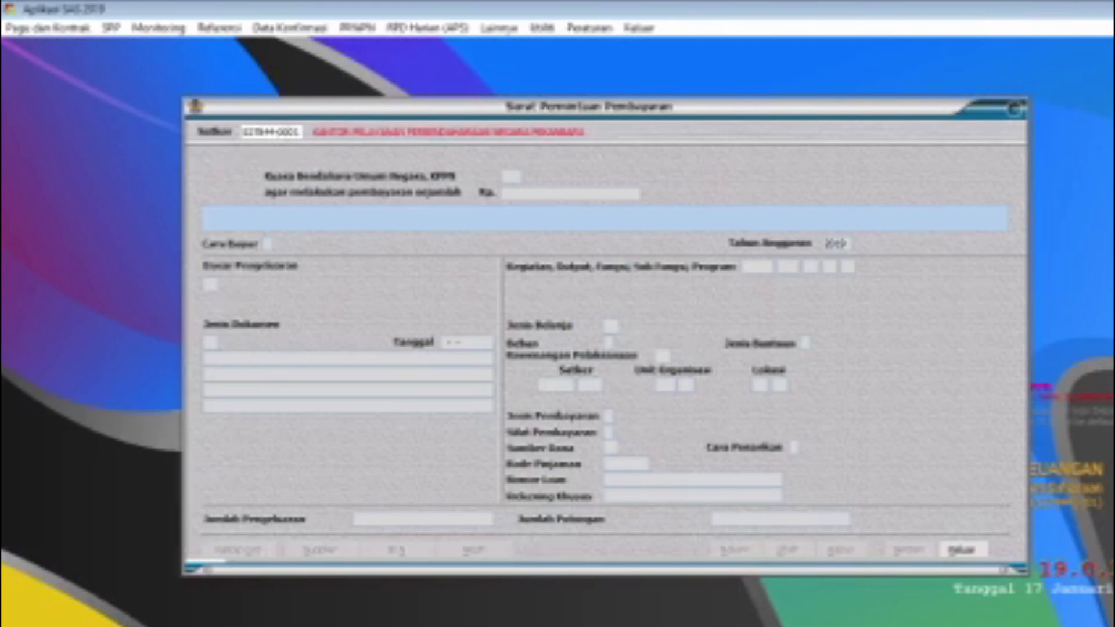
pyautogui.press('Return')
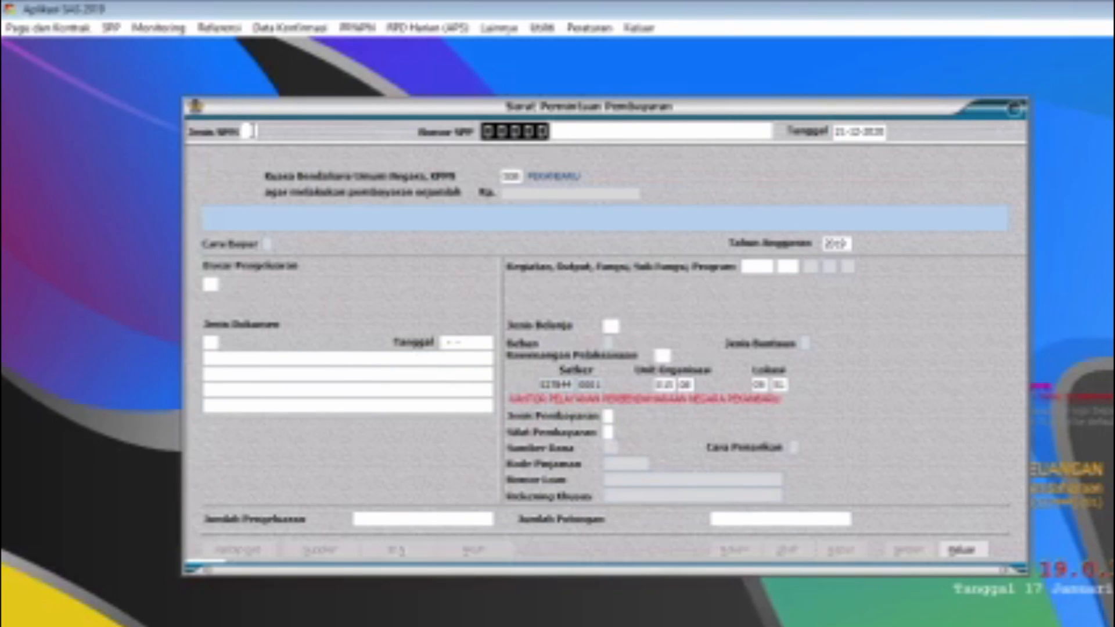
pyautogui.write('10')
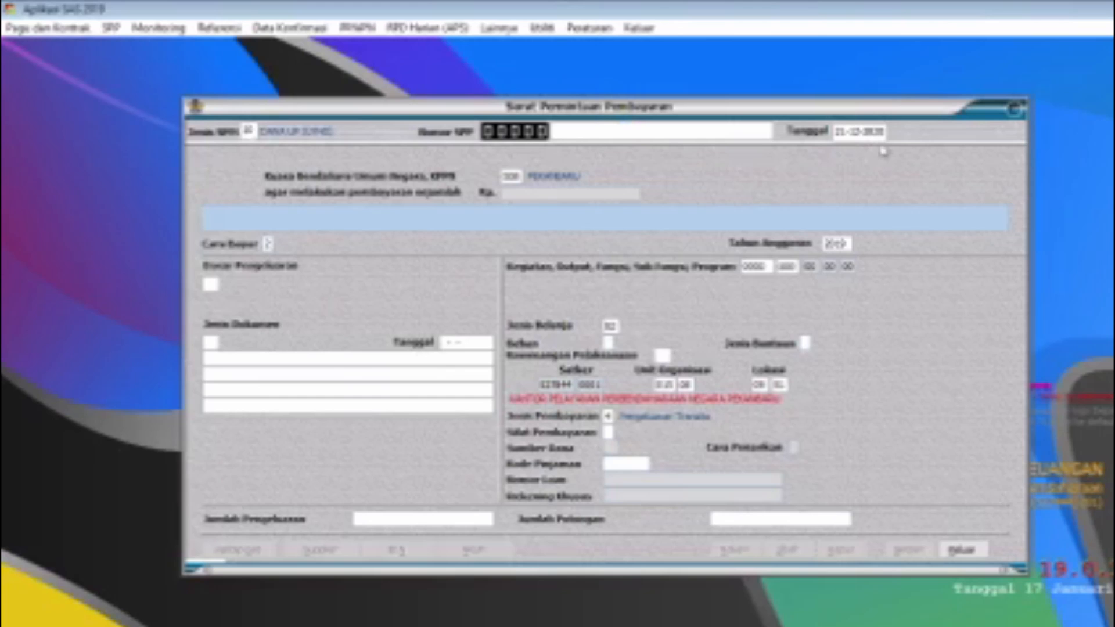
pyautogui.click(272, 243)
pyautogui.write('2')
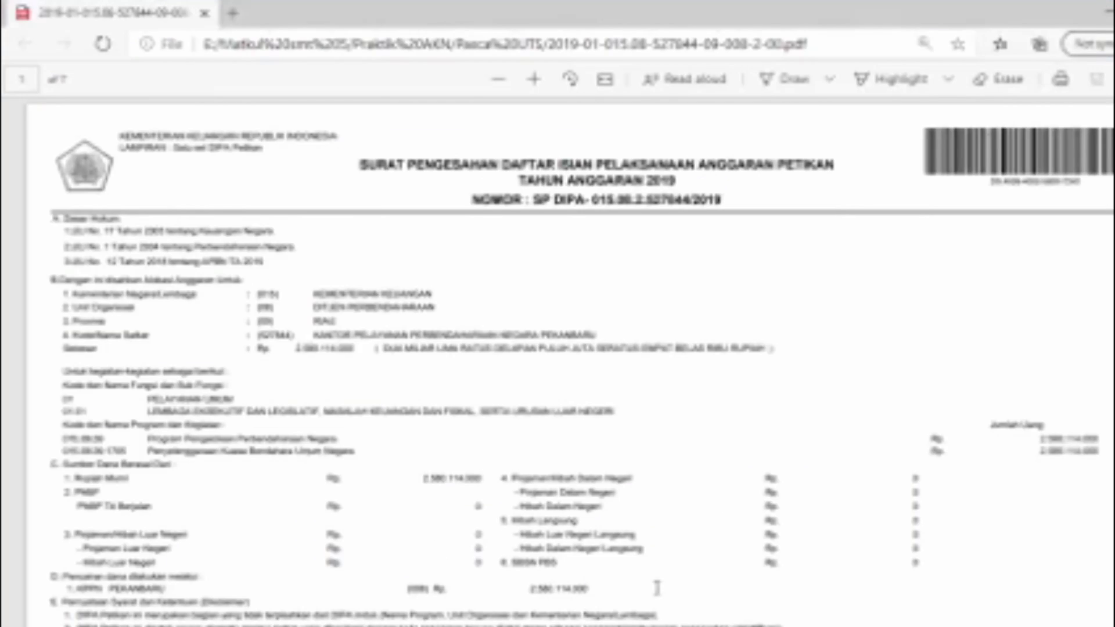
# Step: Look up the Output Kegiatan code in the DIPA PDF and enter Kegiatan 1705 with Output 002 in the SPP
pyautogui.scroll(-1, 451, 348)
pyautogui.scroll(-3, 450, 349)
pyautogui.scroll(-10, 451, 348)
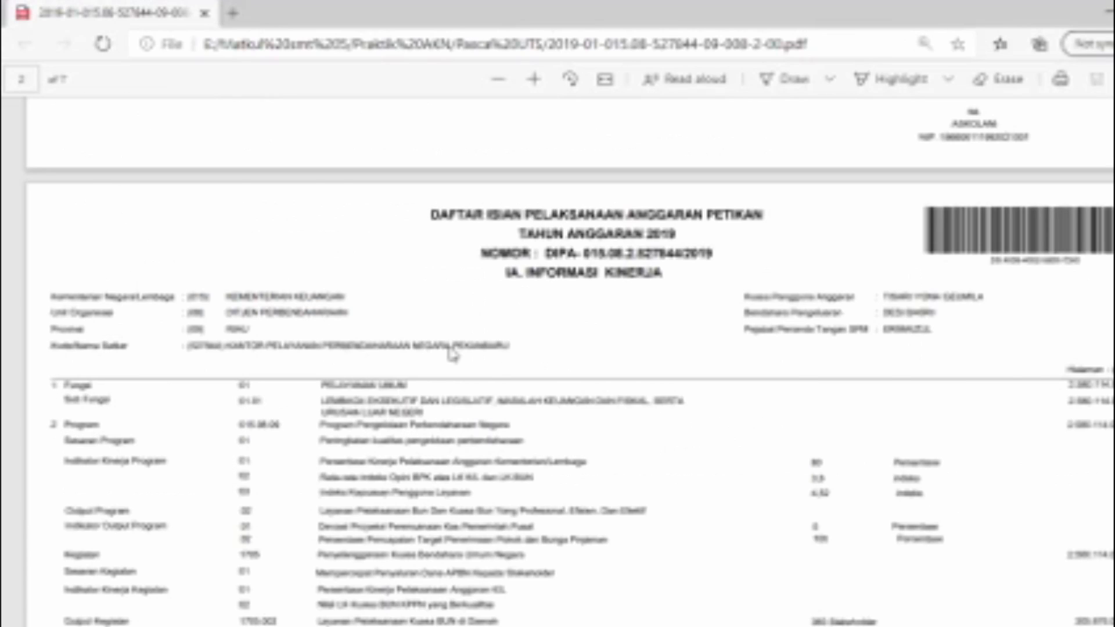
pyautogui.moveTo(279, 362); pyautogui.dragTo(237, 362)
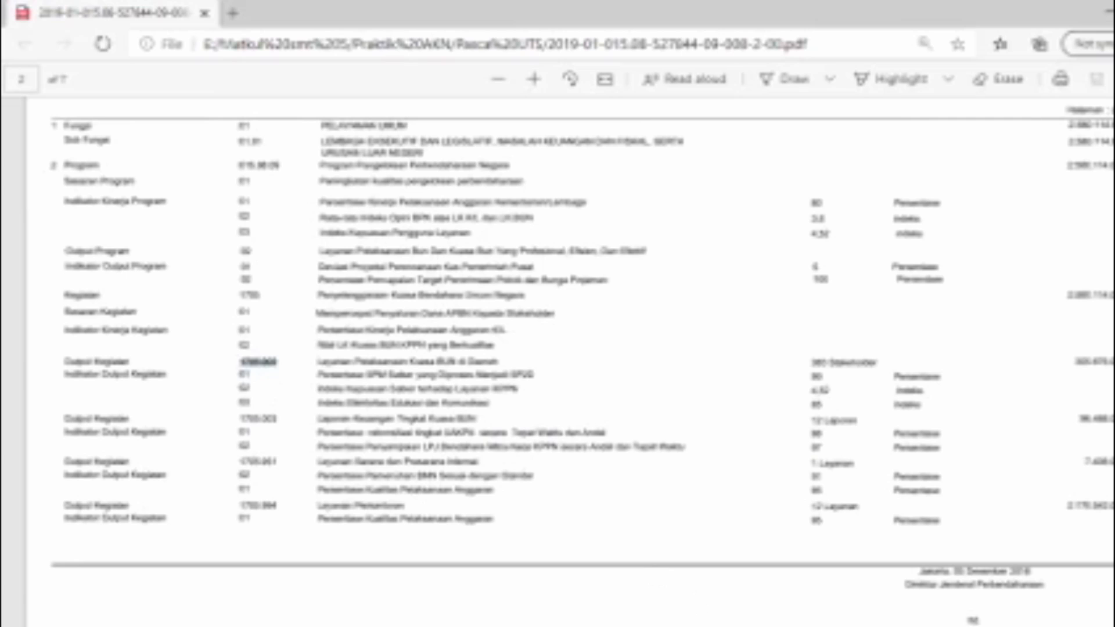
pyautogui.click(676, 625)
pyautogui.click(766, 266)
pyautogui.moveTo(768, 266); pyautogui.dragTo(728, 270)
pyautogui.write('170')
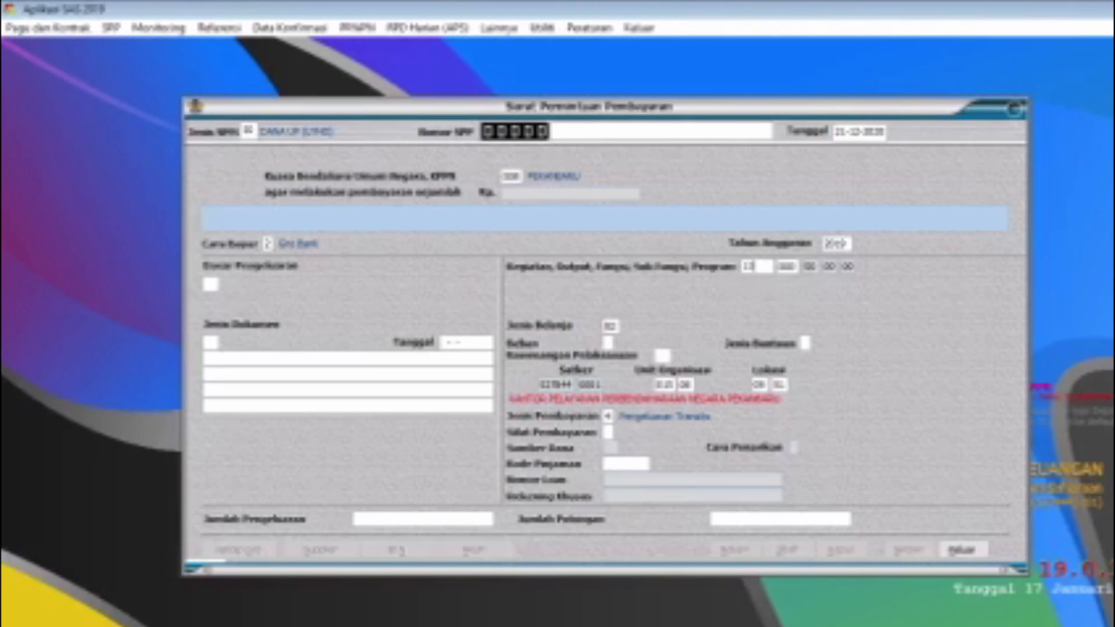
pyautogui.write('8')
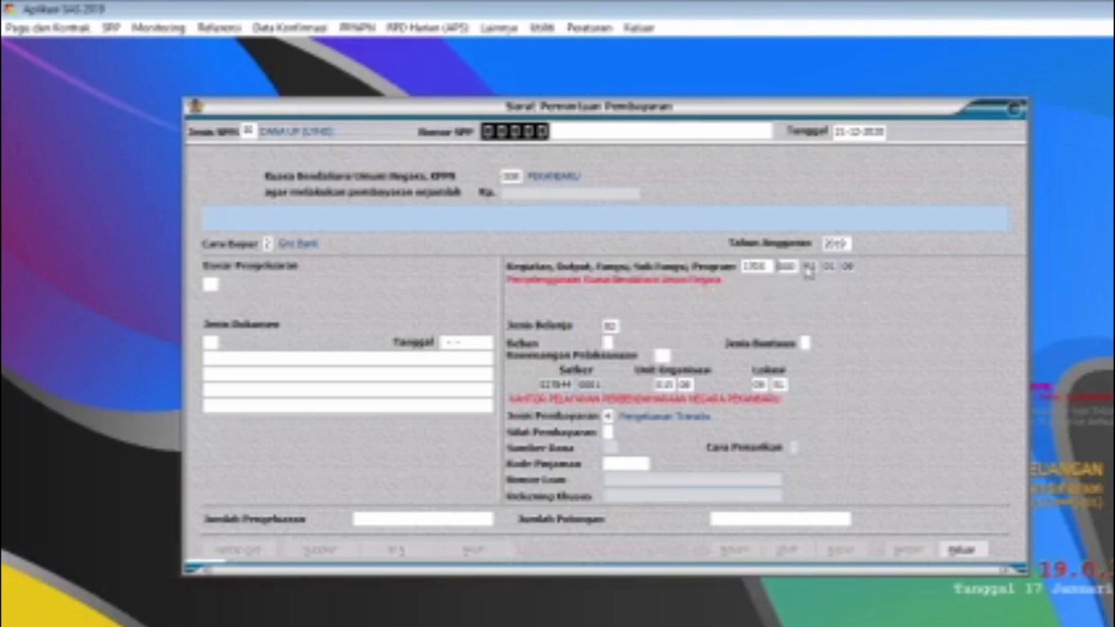
pyautogui.moveTo(796, 266); pyautogui.dragTo(782, 266)
pyautogui.write('002')
# Step: Set Beban to A (Rupiah Murni), Kewenangan Pelaksanaan to KD (Kantor Daerah) and Sifat Pembayaran to 1 (Dana Uang Persediaan)
pyautogui.click(610, 341)
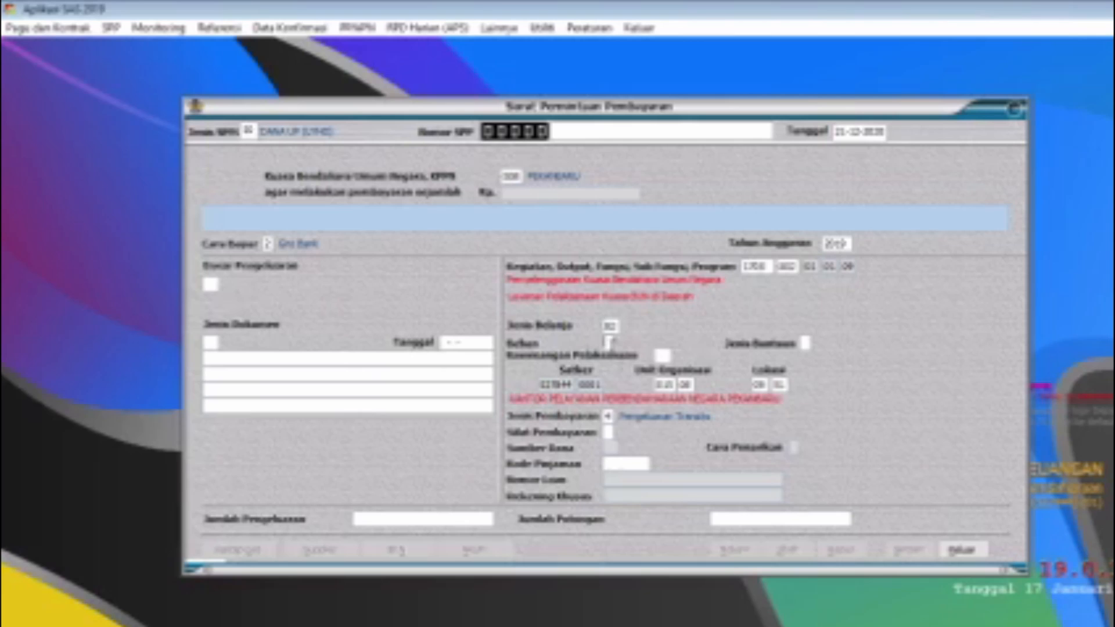
pyautogui.write('4')
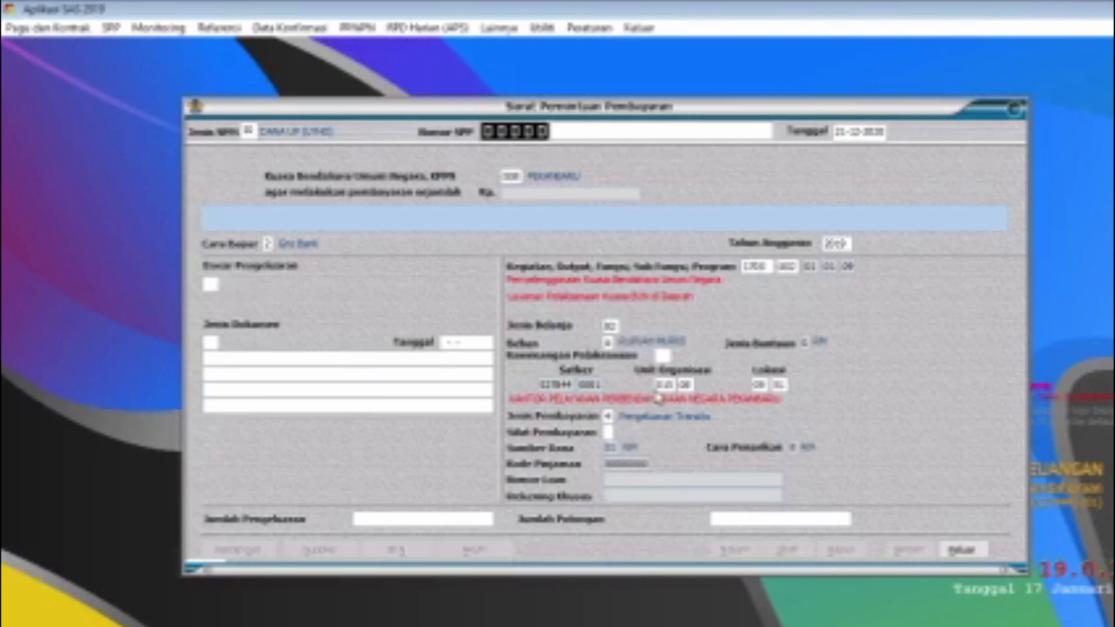
pyautogui.click(662, 355)
pyautogui.write('KD')
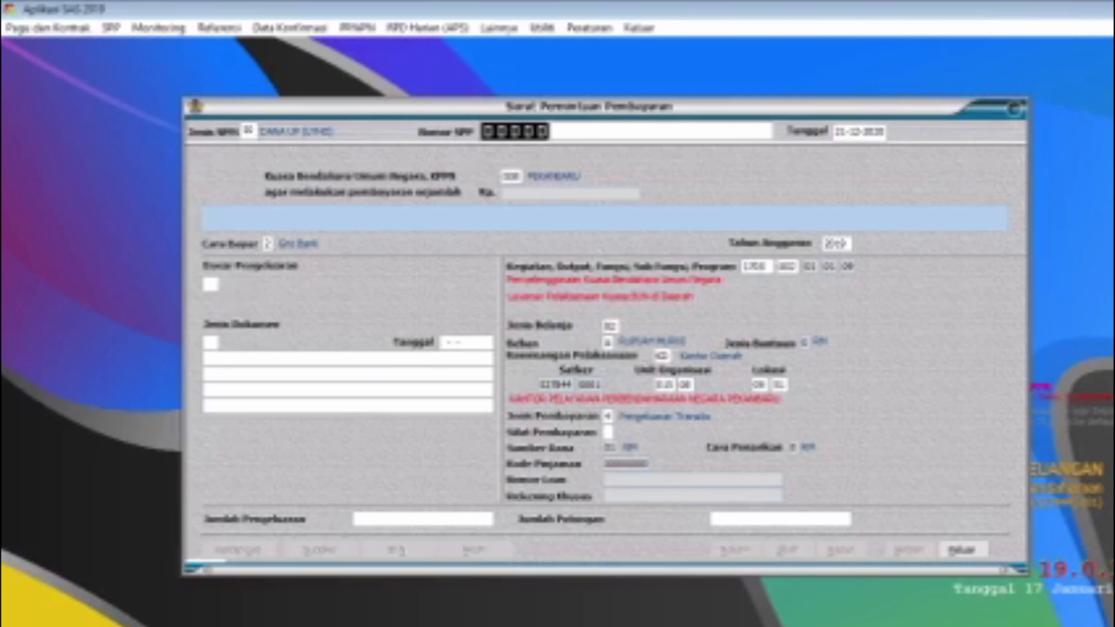
pyautogui.write('1')
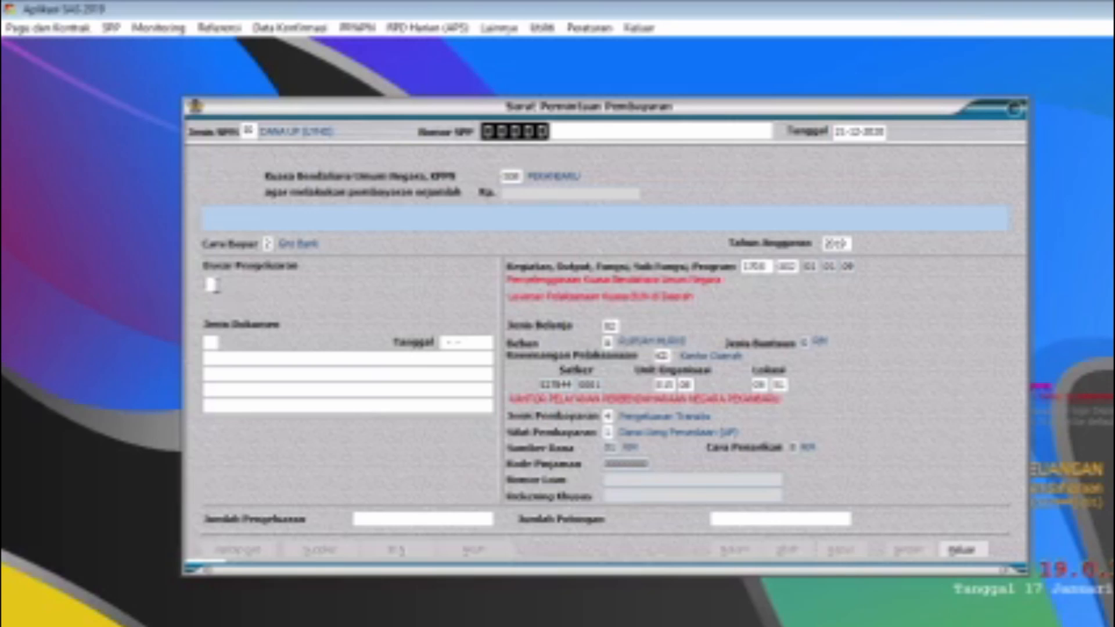
pyautogui.write('14')
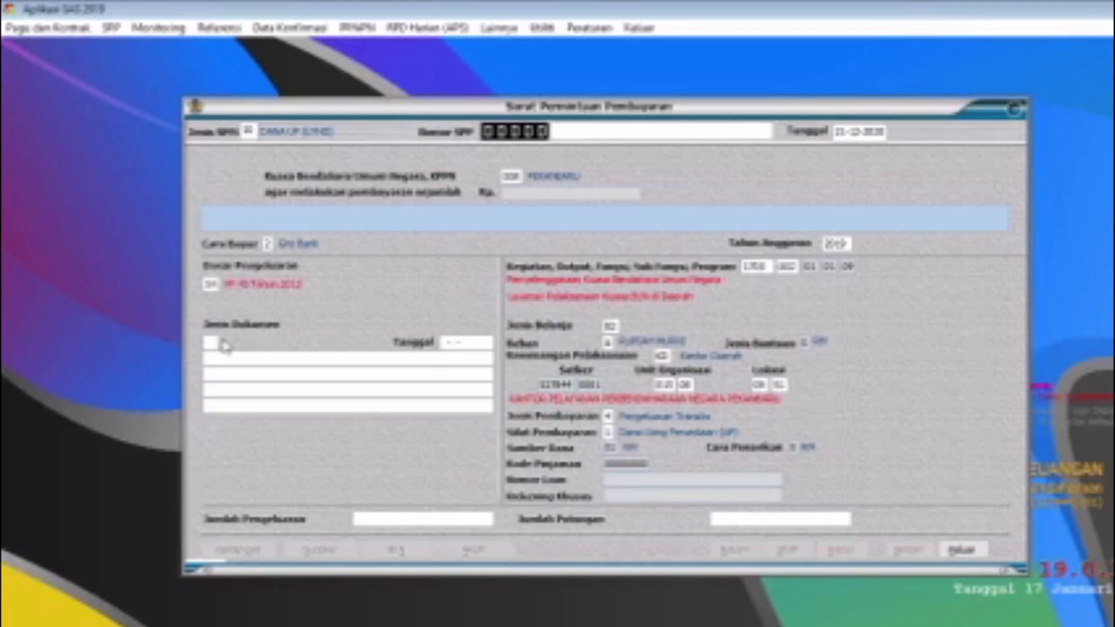
# Step: Set Dasar Pengeluaran to 14 and Jenis Dokumen to 01 (DIPA Tahun 2019)
pyautogui.press('Return')
pyautogui.press('Return')
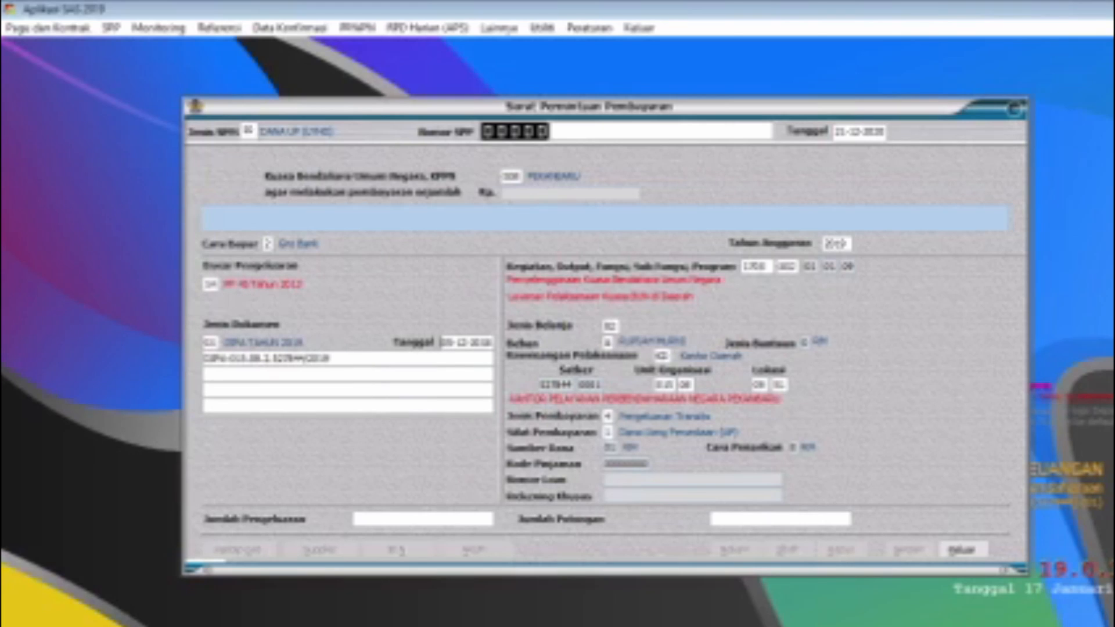
# Step: Enter Jumlah Pengeluaran 100.000.000 and Jumlah Potongan 0
pyautogui.click(390, 518)
pyautogui.moveTo(367, 519); pyautogui.dragTo(519, 519)
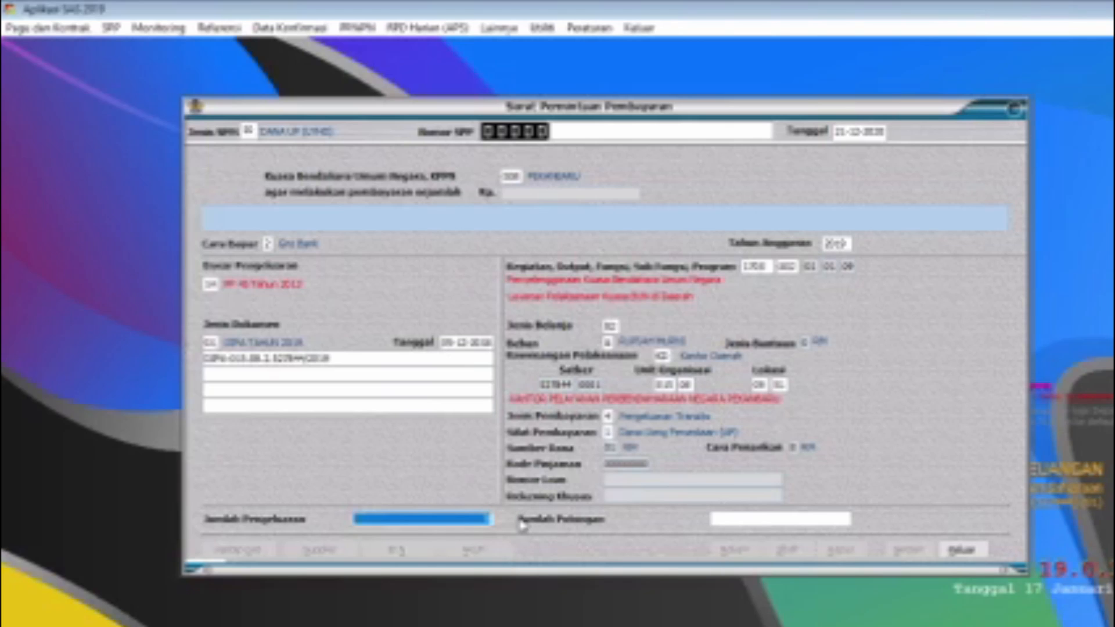
pyautogui.write('100.000.000')
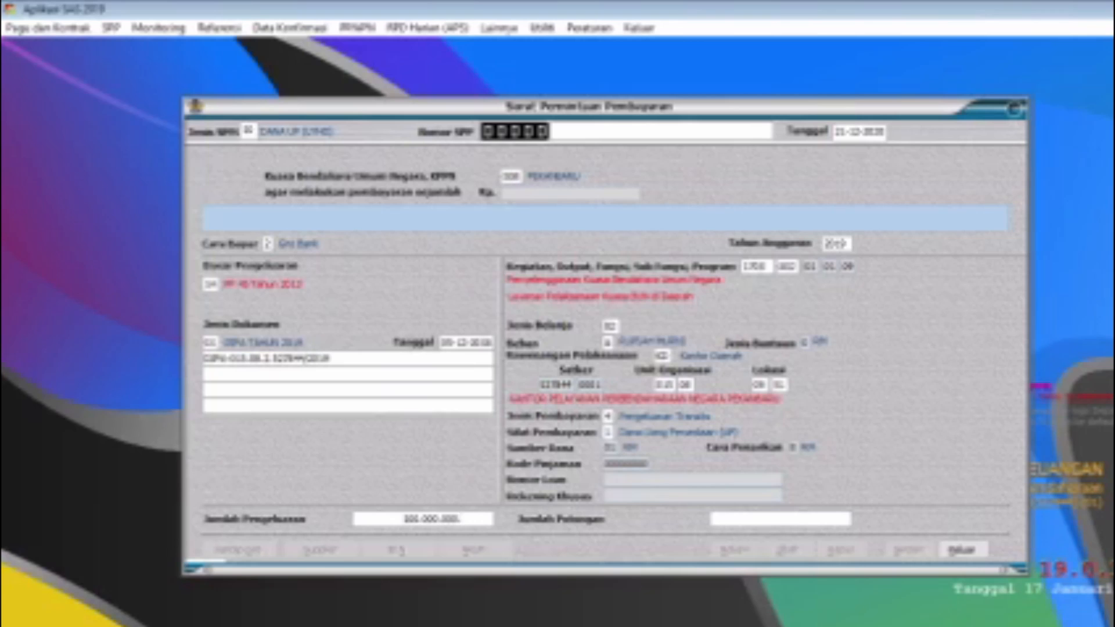
pyautogui.press('Return')
pyautogui.moveTo(758, 520); pyautogui.dragTo(887, 523)
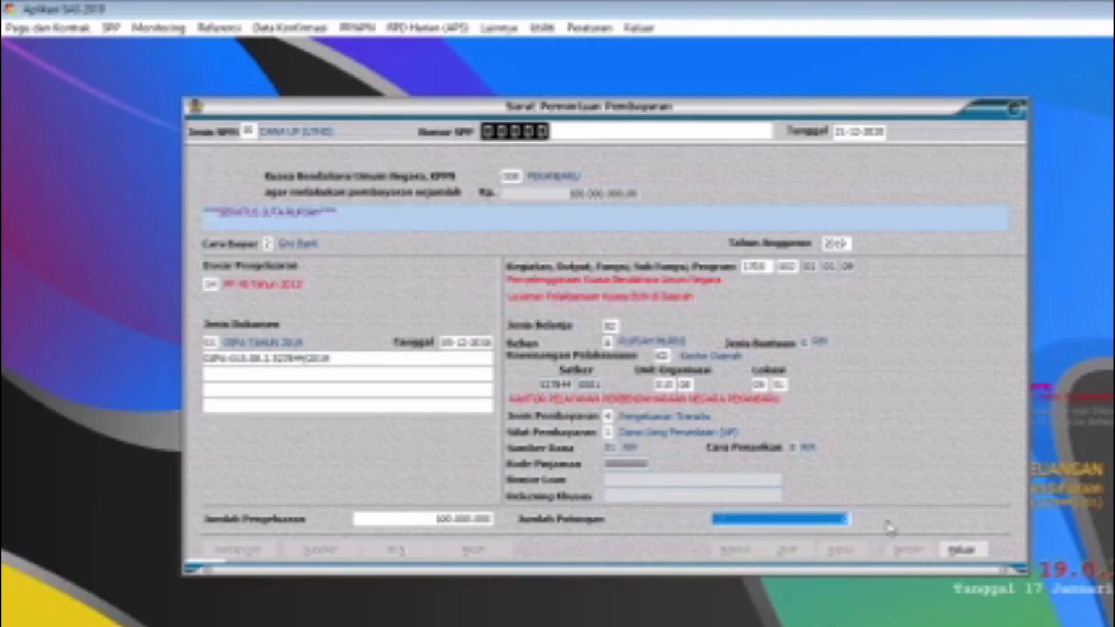
pyautogui.write('0')
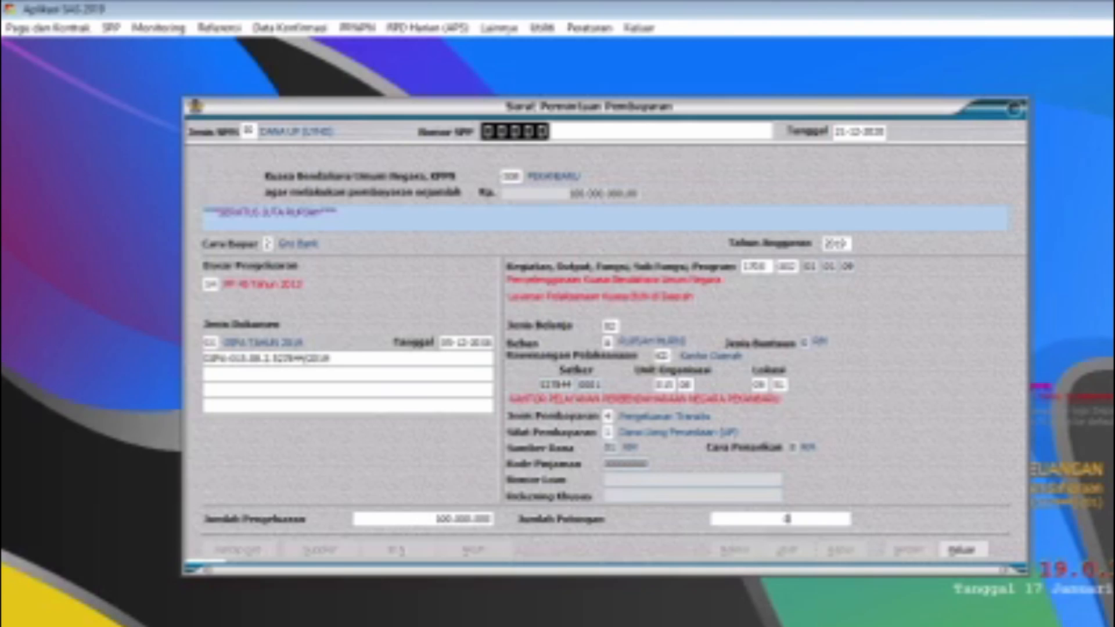
pyautogui.press('Return')
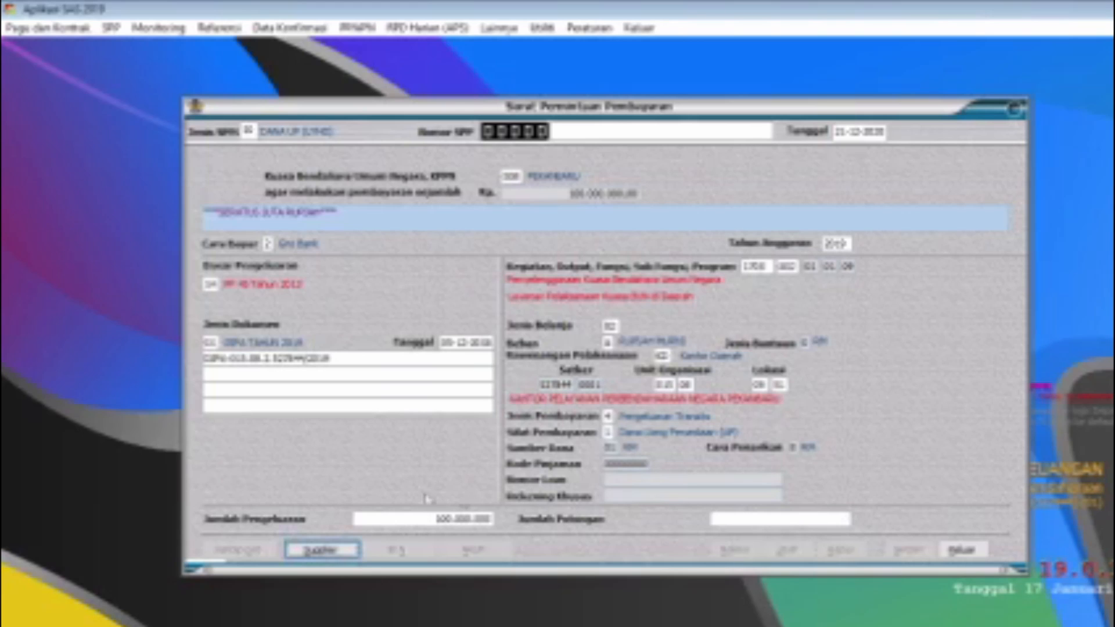
pyautogui.click(316, 550)
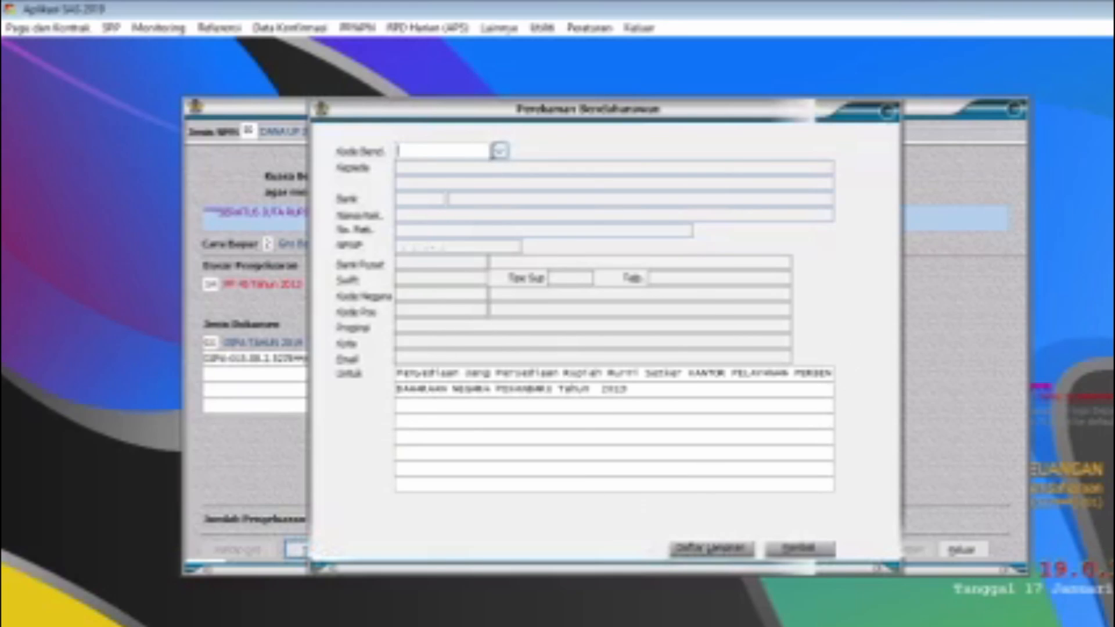
pyautogui.click(500, 152)
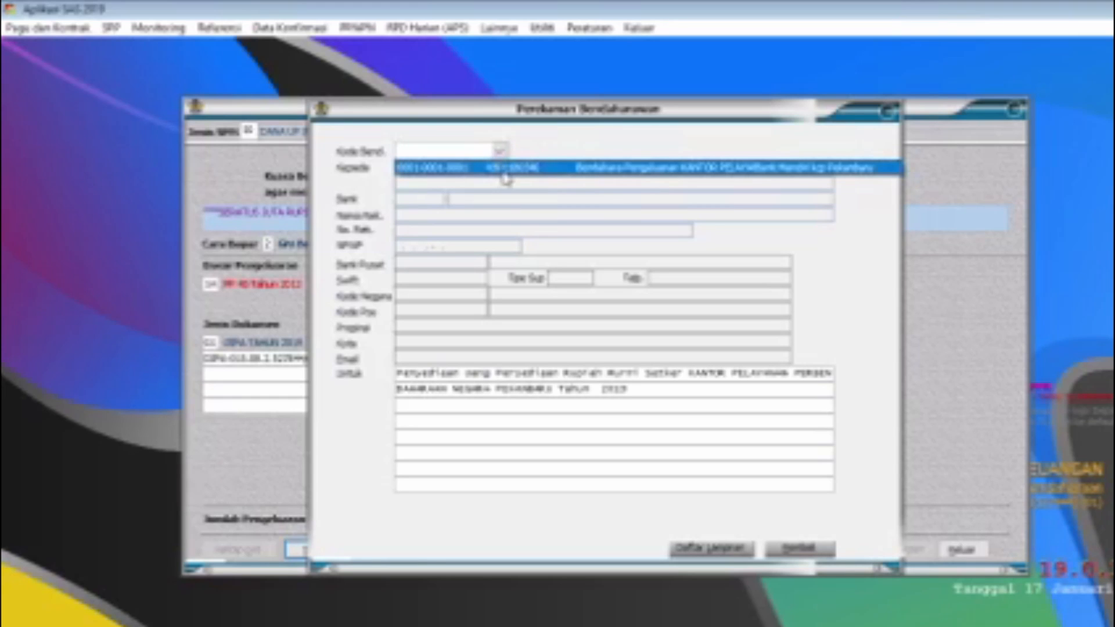
pyautogui.click(503, 168)
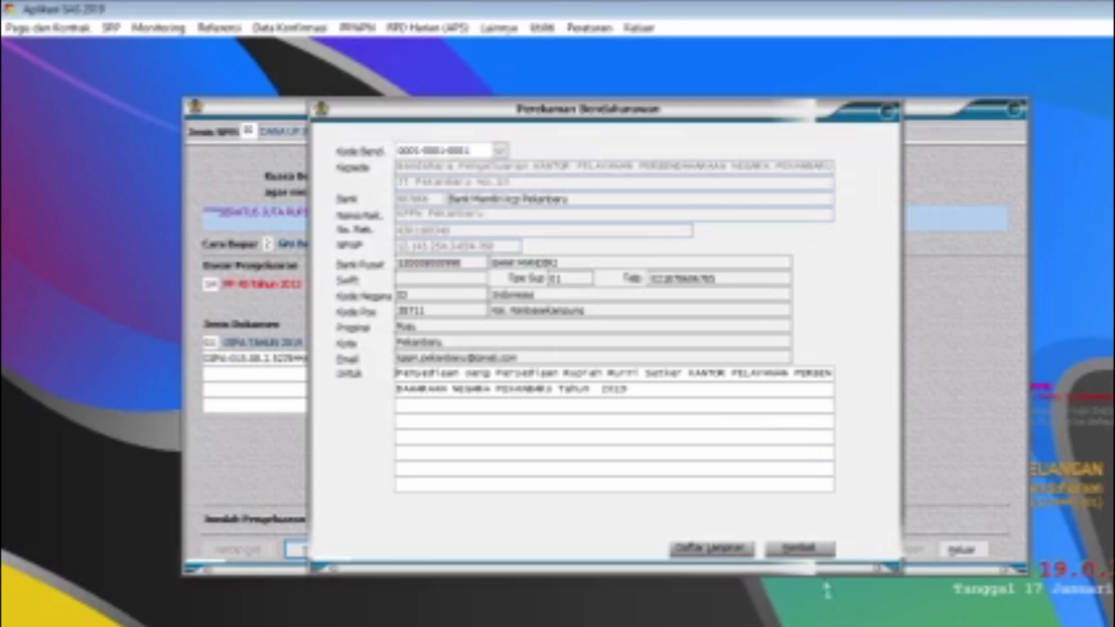
pyautogui.click(819, 549)
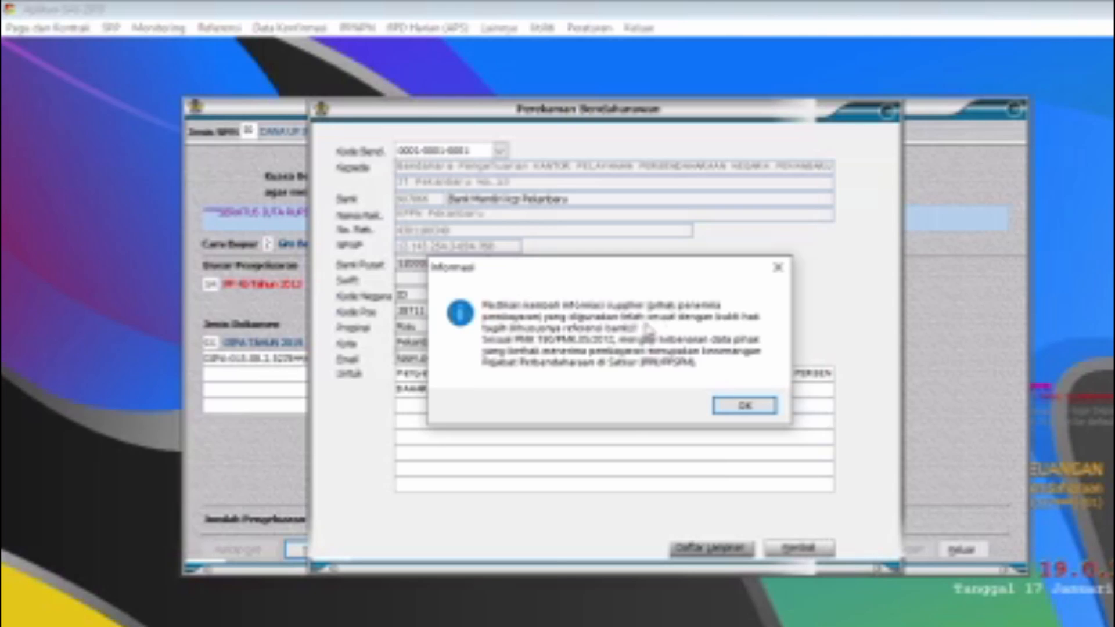
pyautogui.click(745, 404)
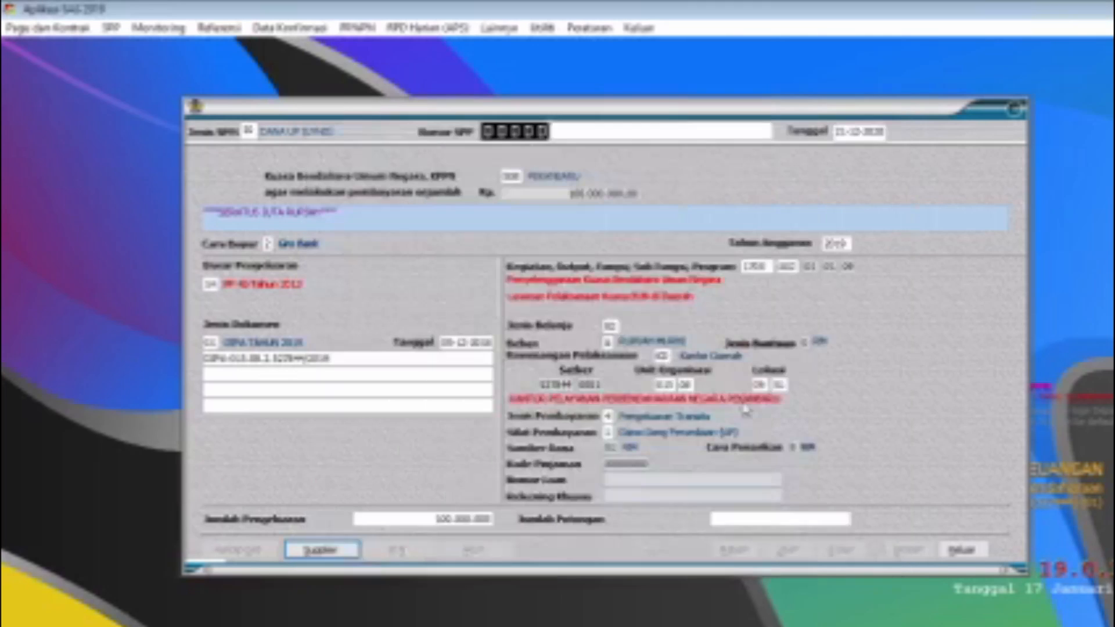
# Step: Accept akun 825111 for the UP expenditure, save the SPP and close the form
pyautogui.click(480, 552)
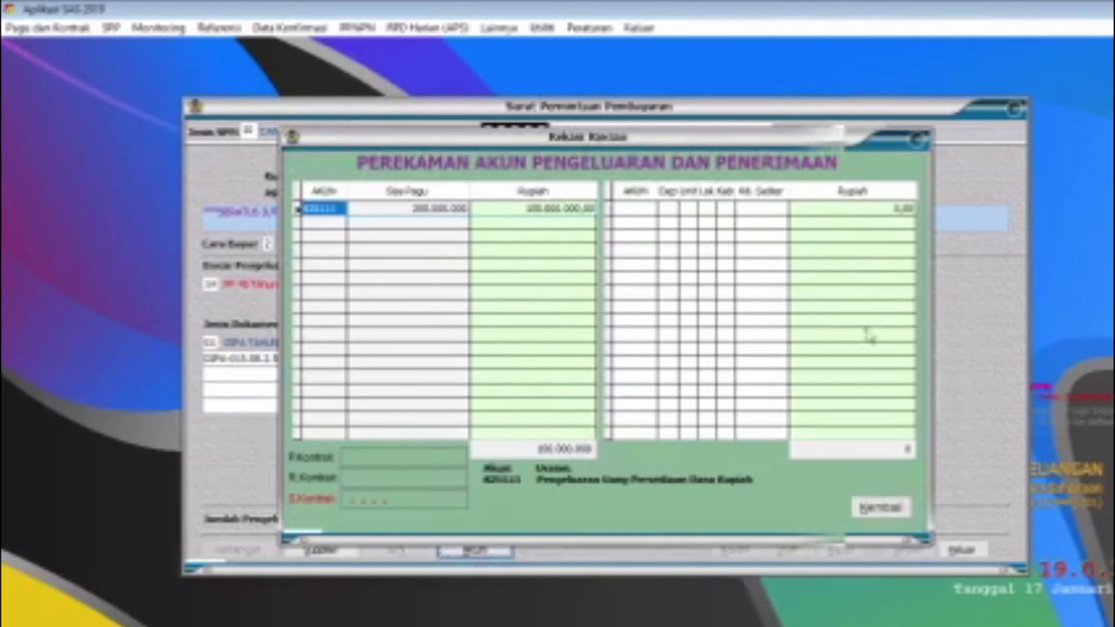
pyautogui.click(880, 508)
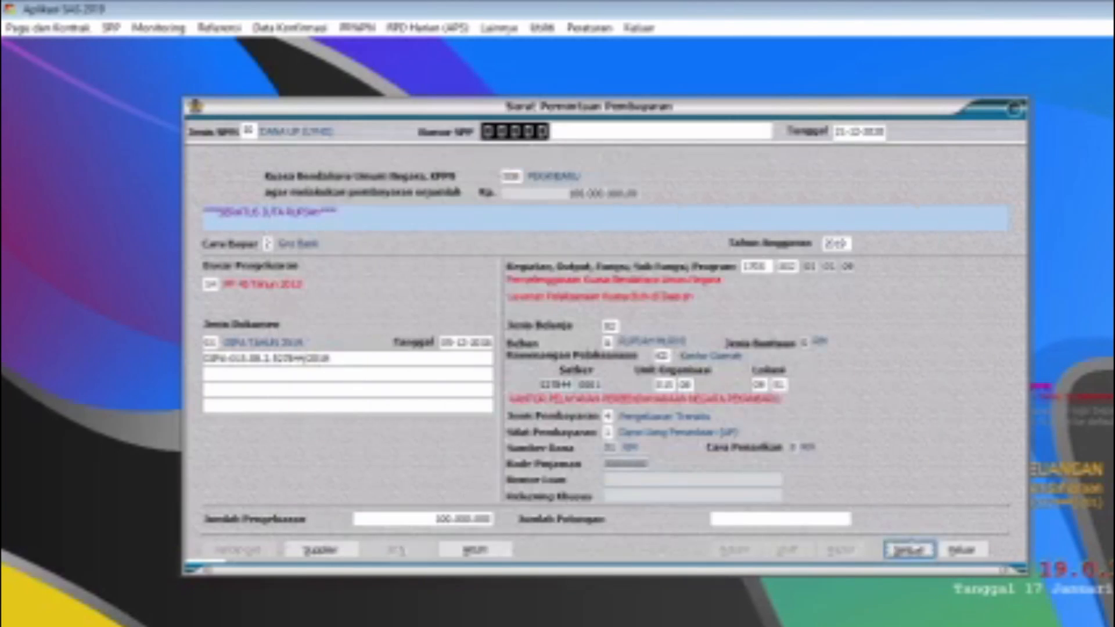
pyautogui.click(910, 548)
pyautogui.click(962, 549)
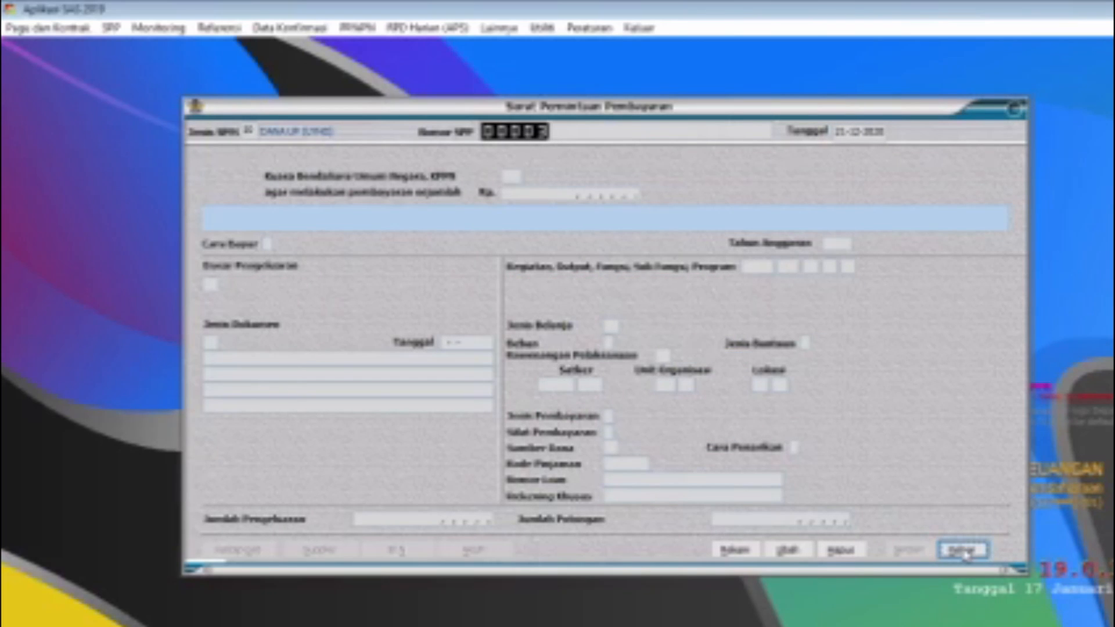
pyautogui.click(963, 550)
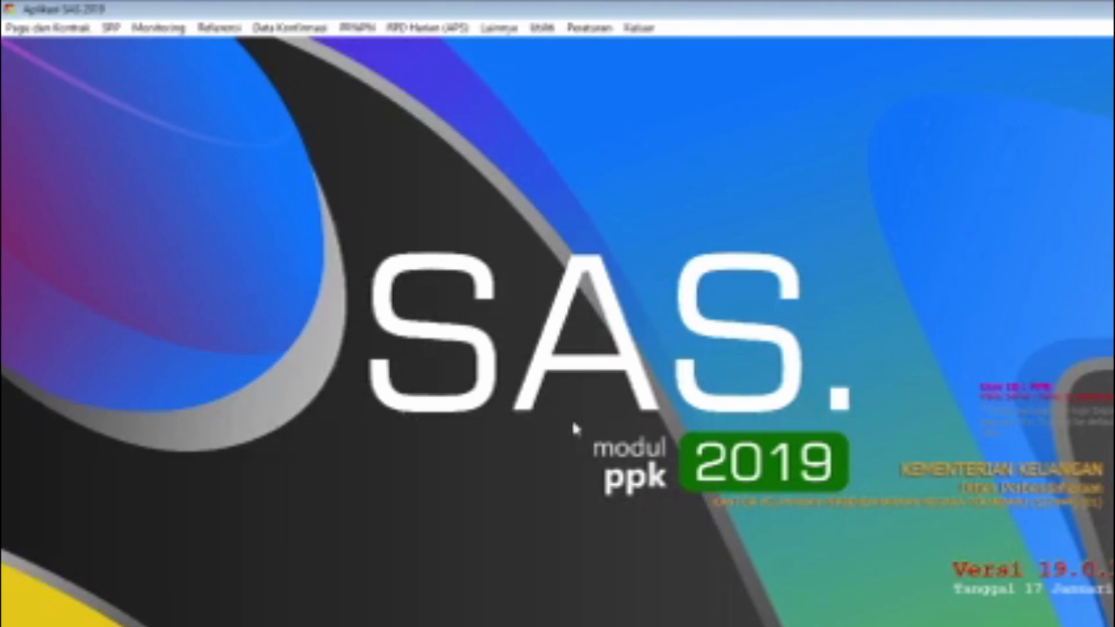
# Step: Start recording a new SPP with DANA UP as the Jenis SPM
pyautogui.click(110, 28)
pyautogui.click(129, 47)
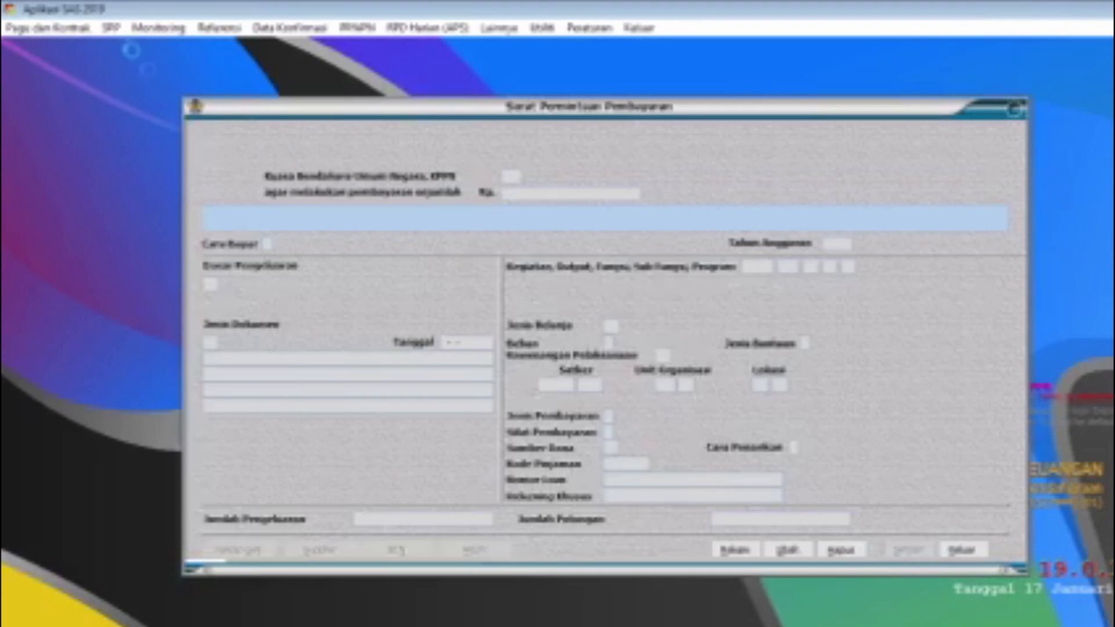
pyautogui.click(736, 550)
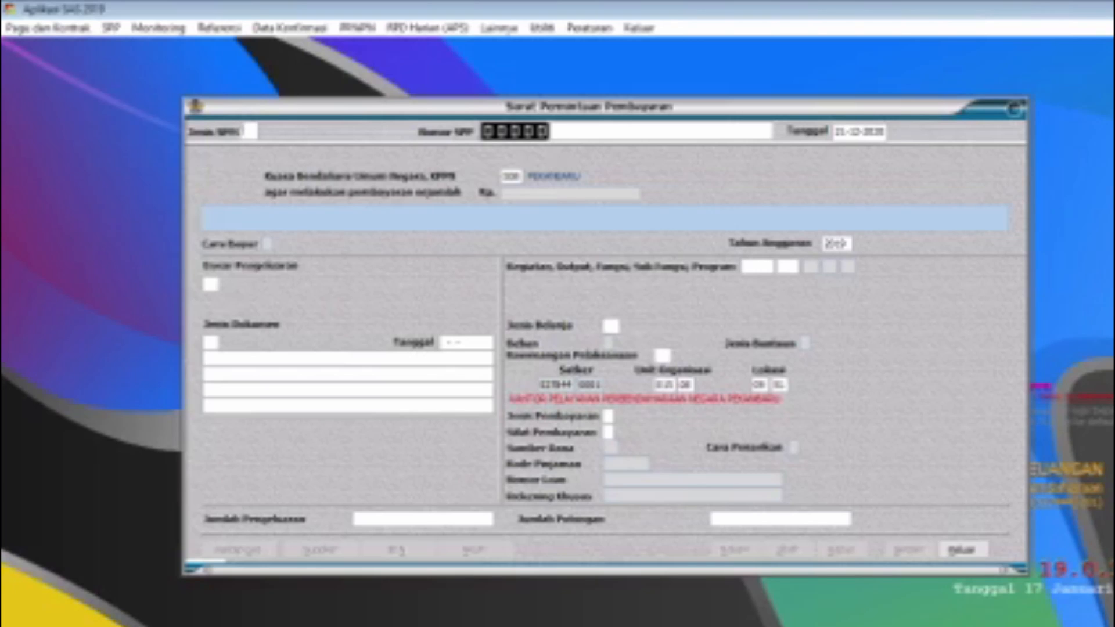
pyautogui.write('01')
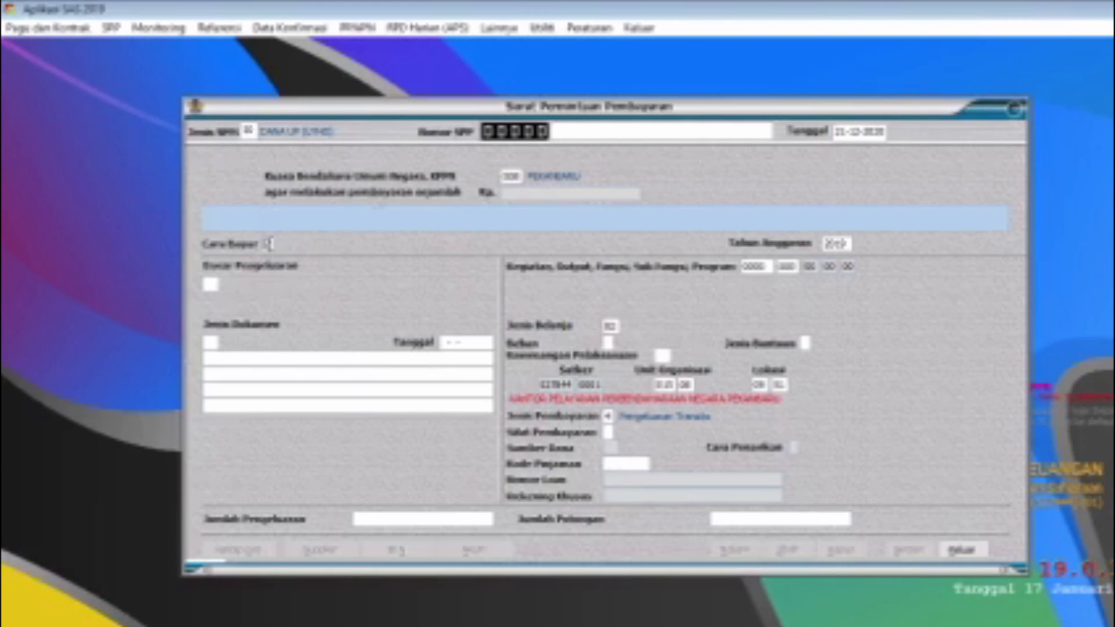
# Step: Set Cara Bayar to 2 (Giro Bank), Beban to A (Rupiah Murni), Kewenangan Pelaksanaan to KD and Sifat Pembayaran to 2 (Tambahan UP)
pyautogui.write('2')
pyautogui.click(607, 343)
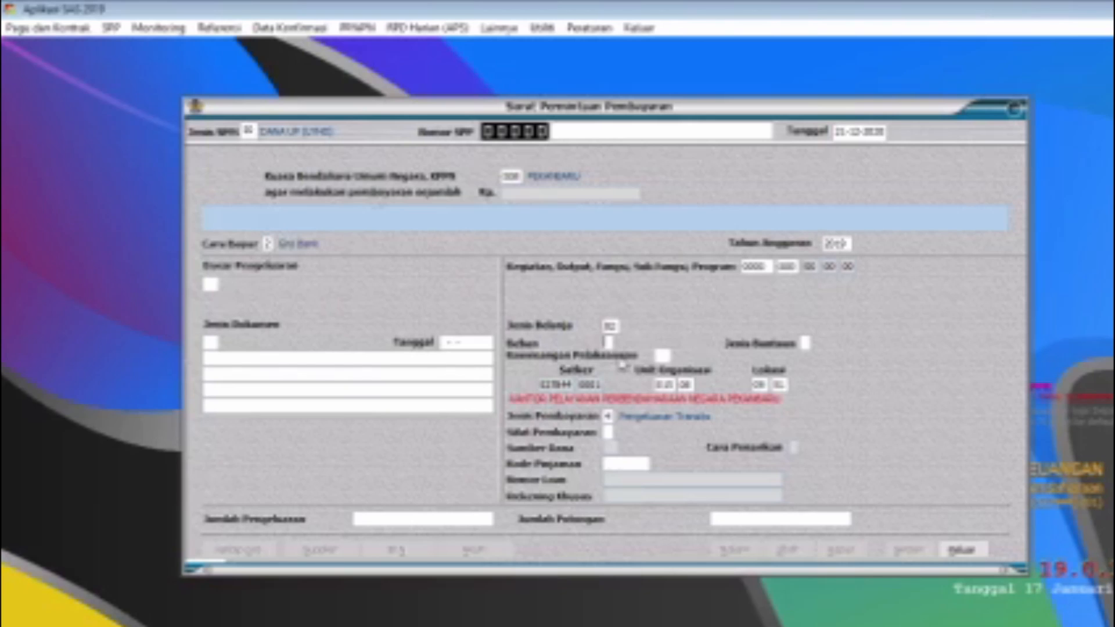
pyautogui.write('4')
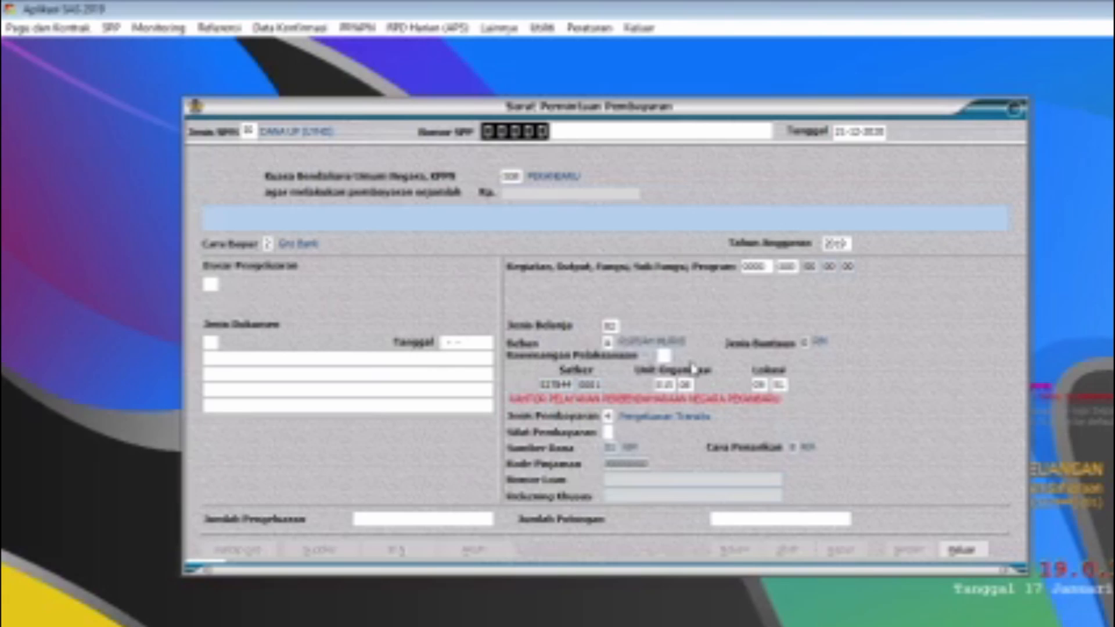
pyautogui.write('KD')
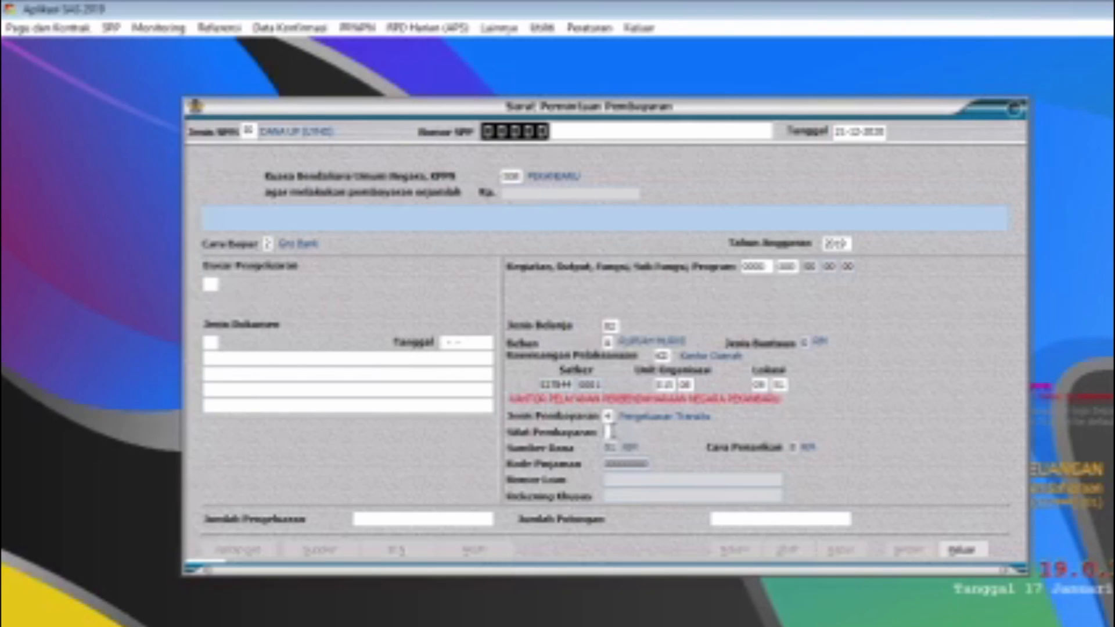
pyautogui.write('2')
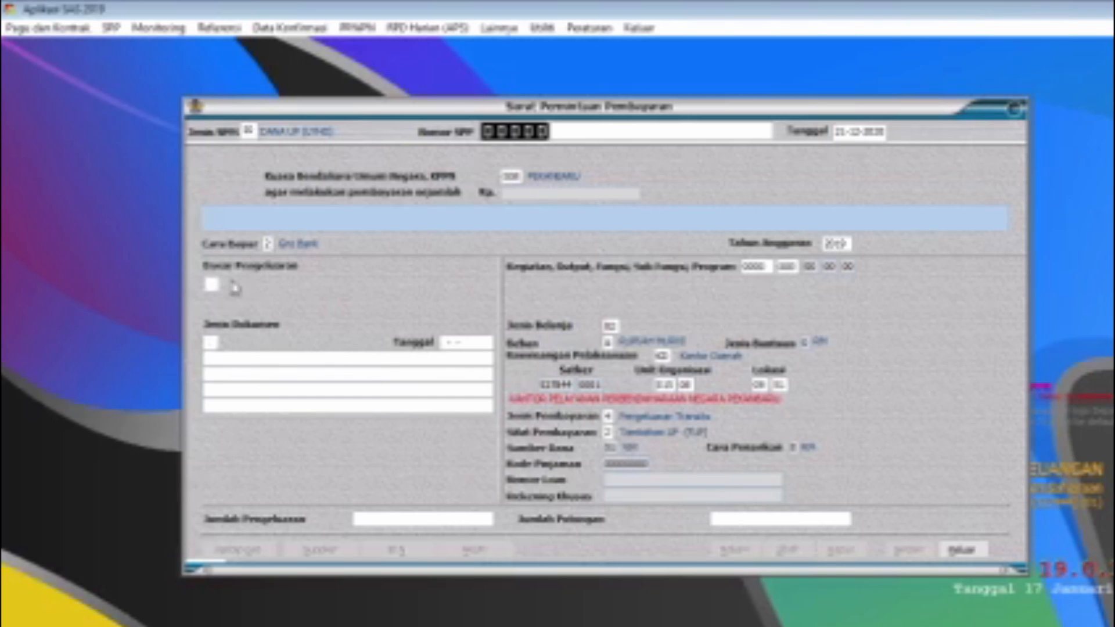
# Step: Fill in Dasar Pengeluaran with PP 45 Tahun 2013 and Jenis Dokumen with 01 (DIPA Tahun 2019) for the TUP request
pyautogui.write('04')
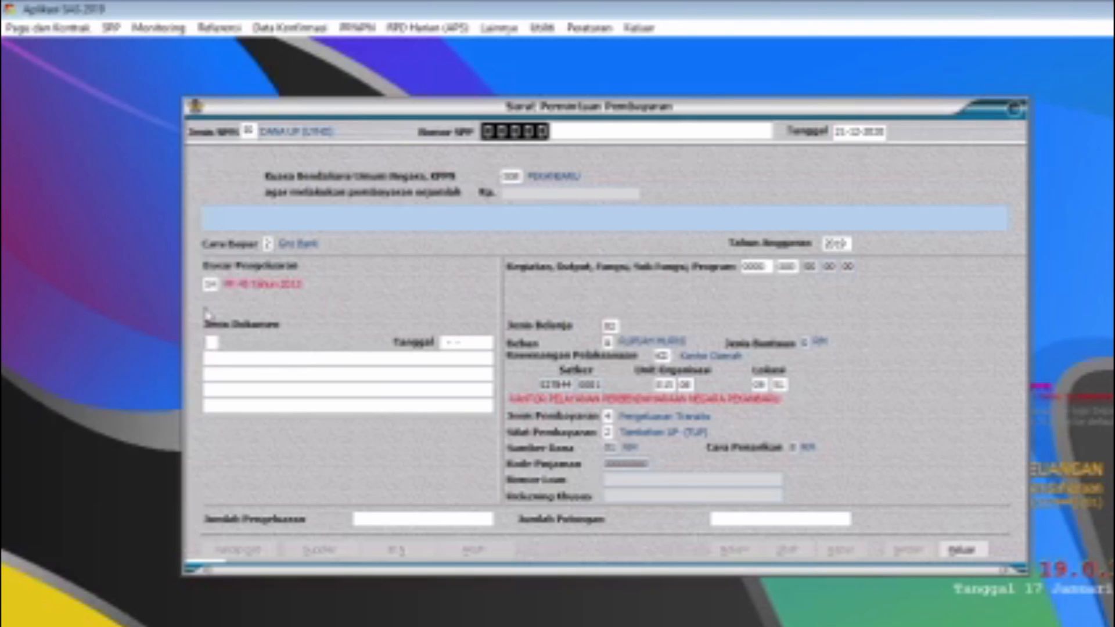
pyautogui.click(210, 343)
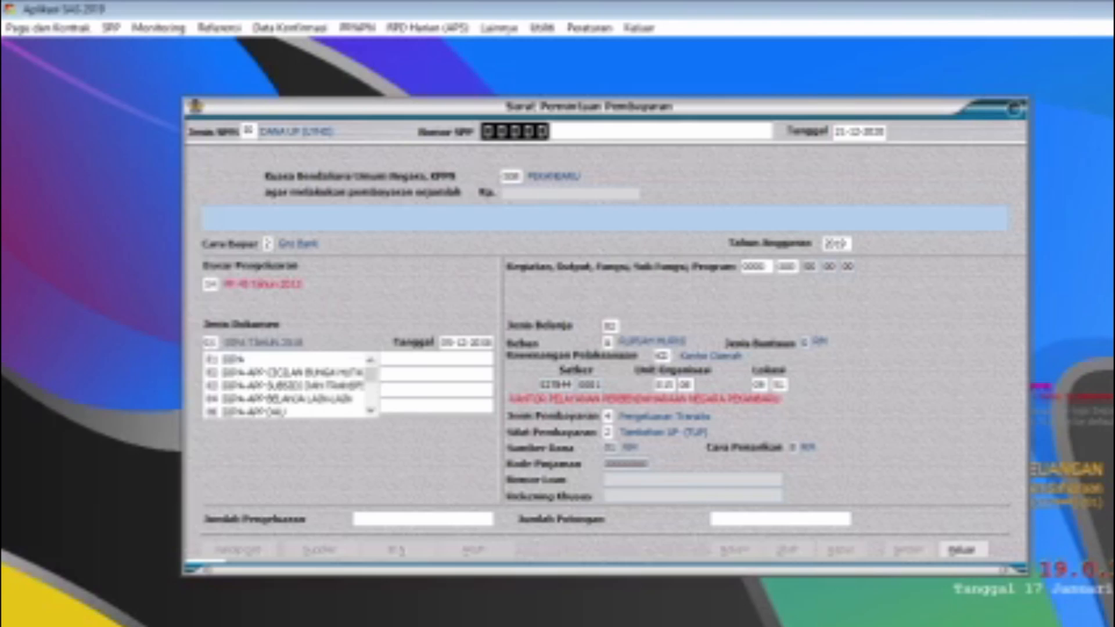
pyautogui.press('Return')
# Step: Enter Jumlah Pengeluaran 50.000.000 and Jumlah Potongan 0
pyautogui.click(439, 519)
pyautogui.moveTo(398, 521); pyautogui.dragTo(518, 516)
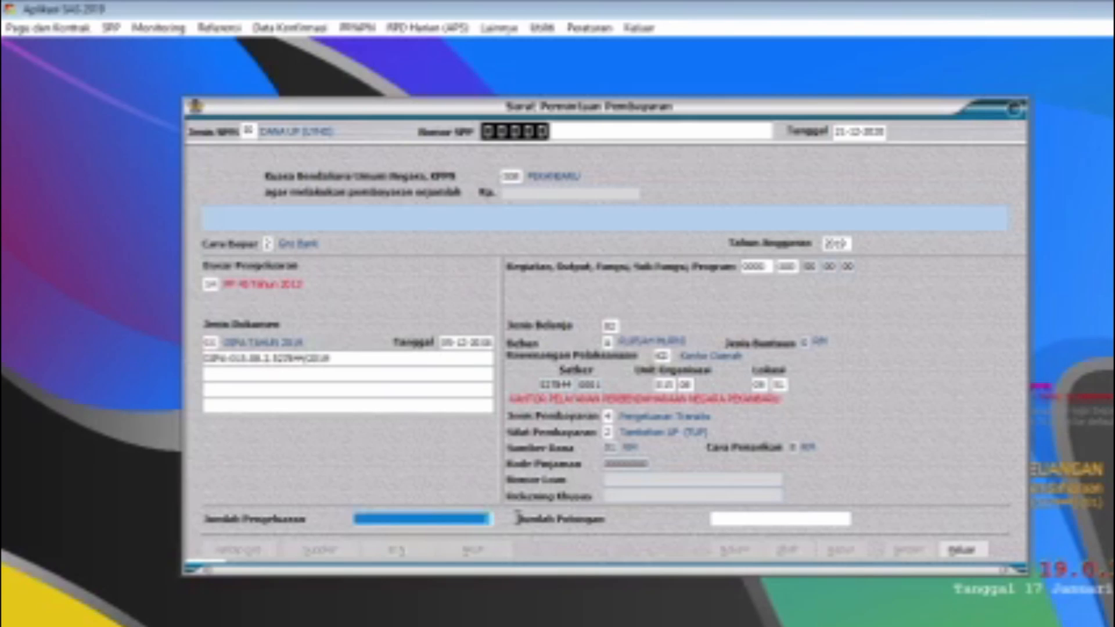
pyautogui.write('500.00')
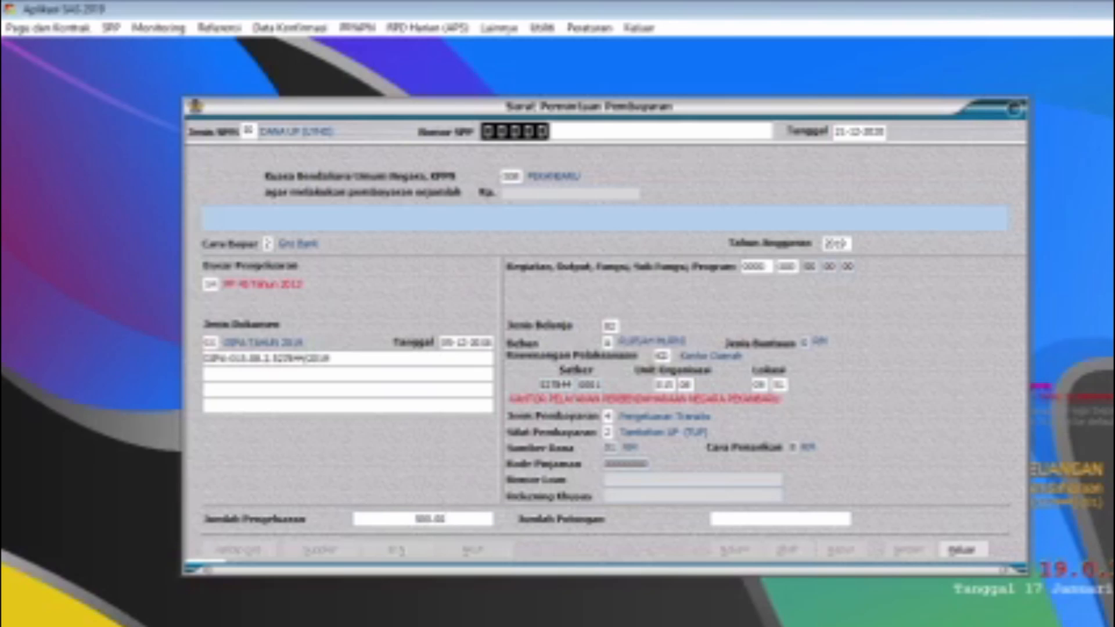
pyautogui.write('0.00')
pyautogui.click(755, 519)
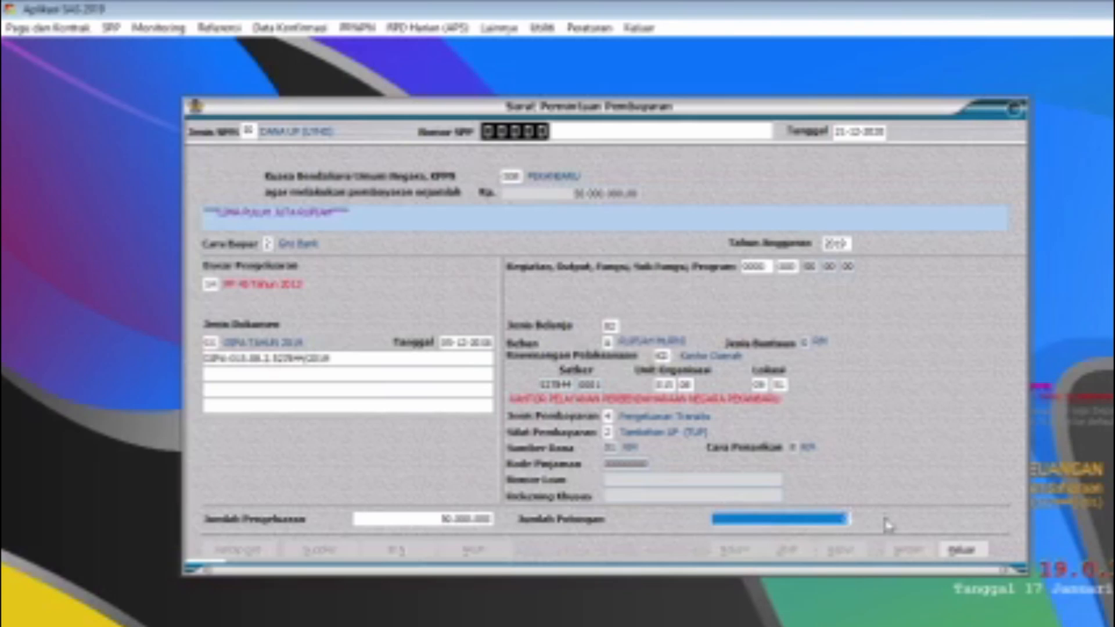
pyautogui.write('0')
pyautogui.press('Return')
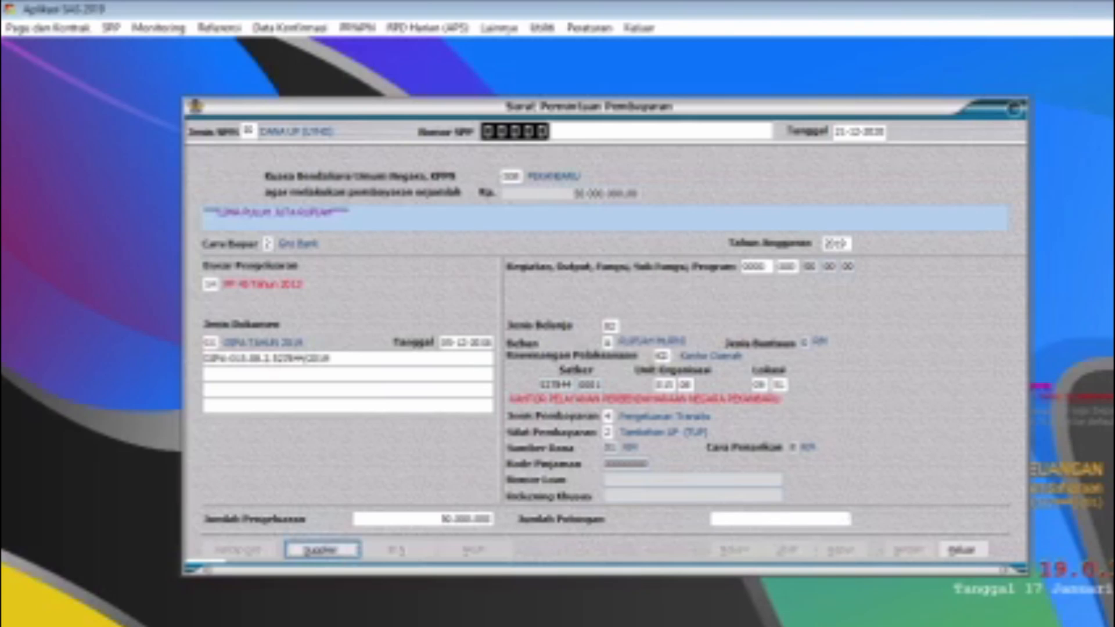
pyautogui.click(320, 550)
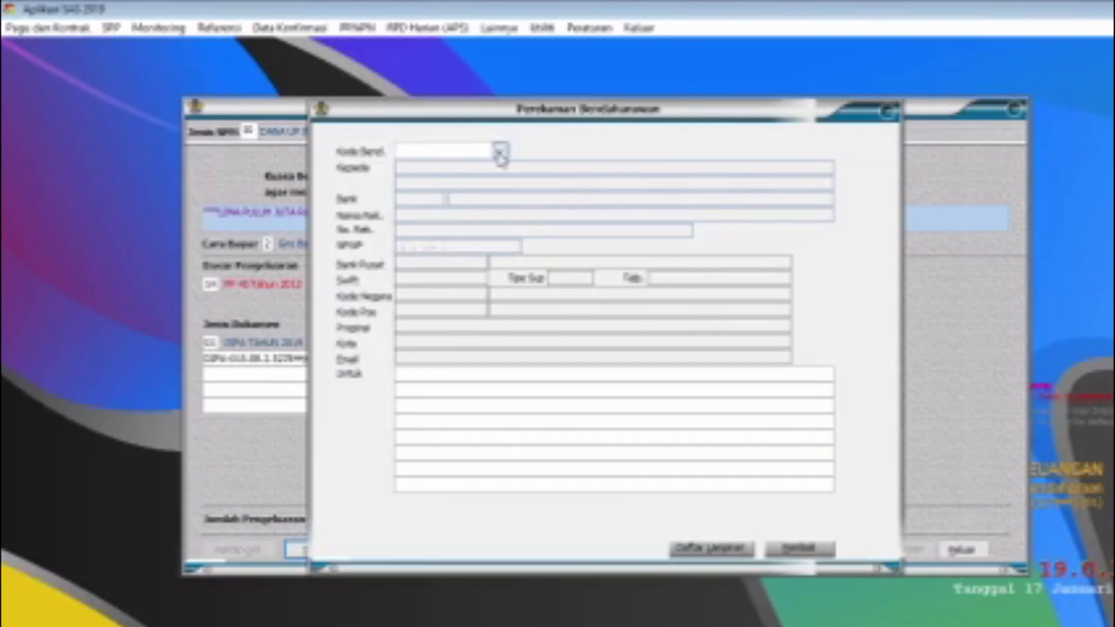
pyautogui.click(499, 151)
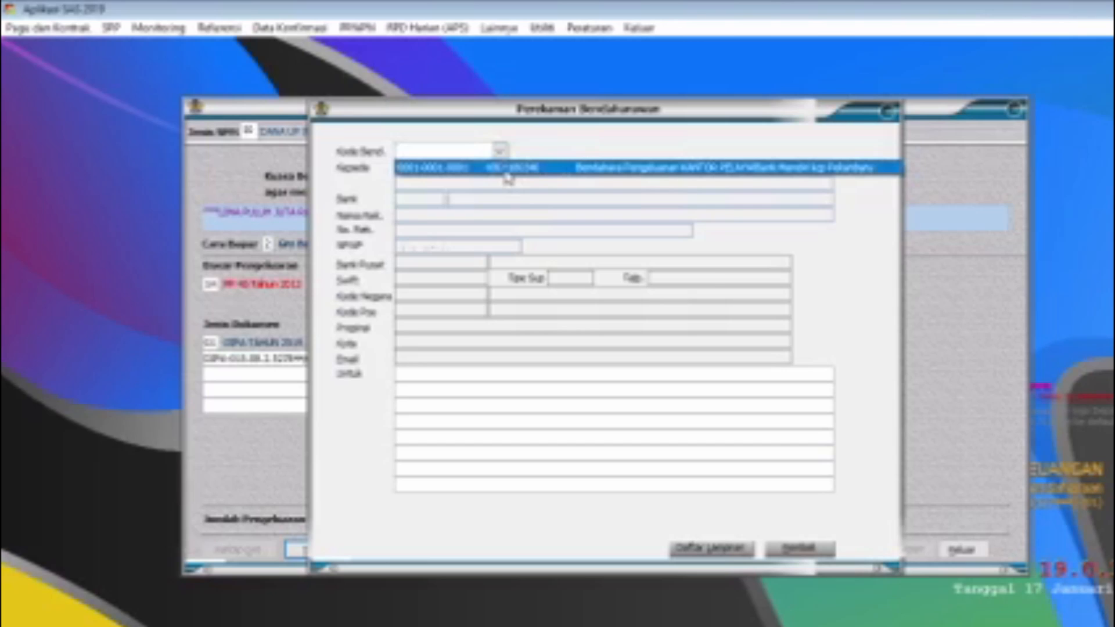
pyautogui.click(504, 170)
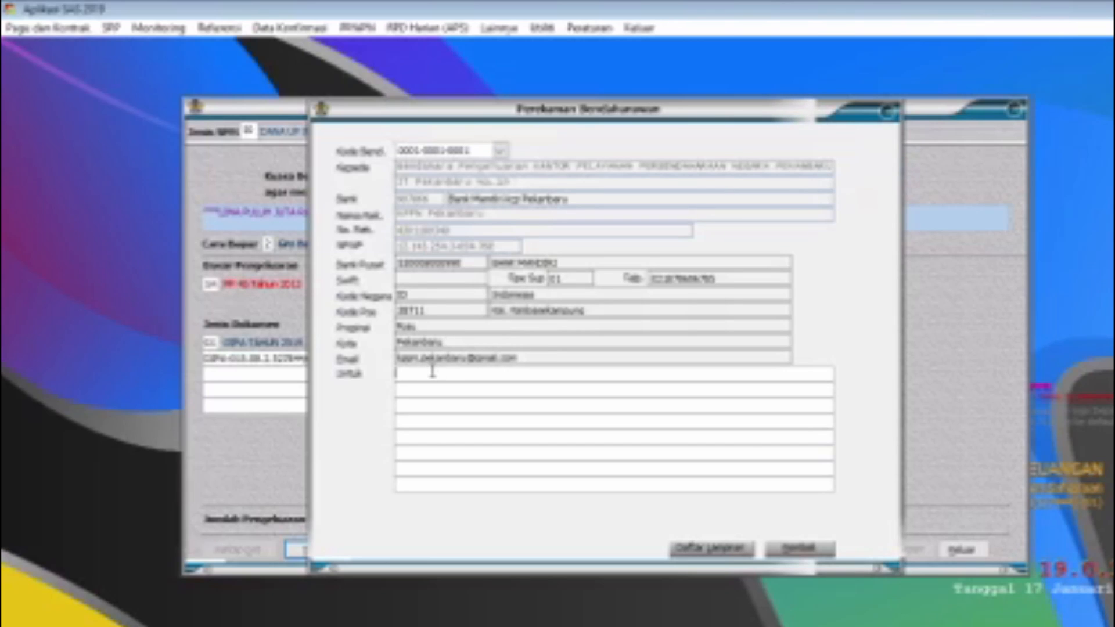
# Step: Describe the payment as "Penyediaan tambahan uang persediaan satker KPPN Pekanbaru" and accept the supplier information notice
pyautogui.write('Penyediaan persediaan tambahan uang persediaan un')
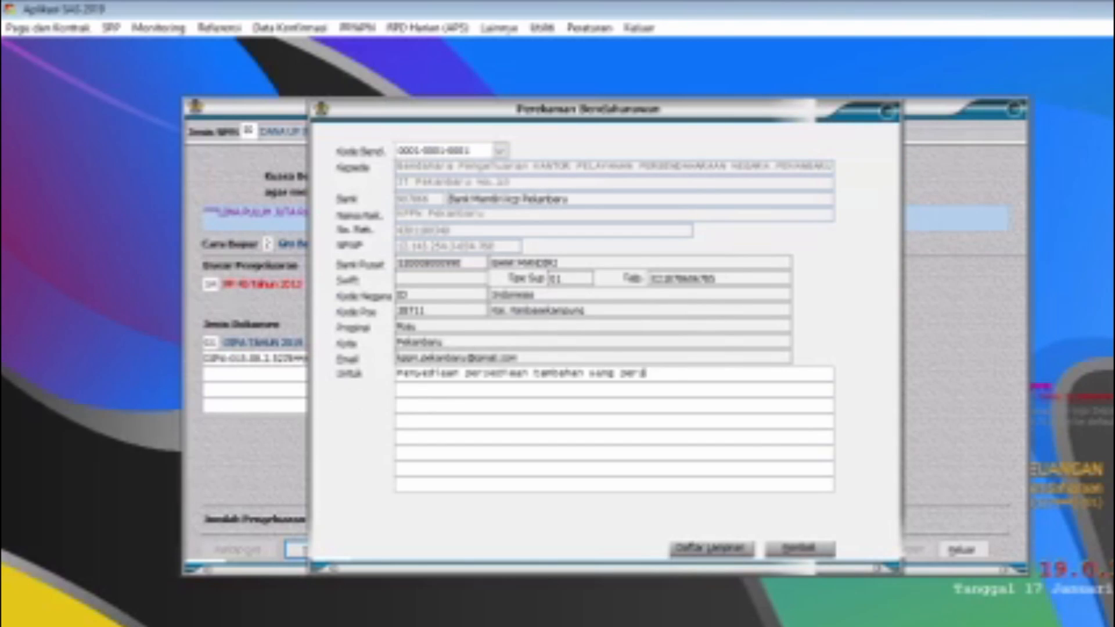
pyautogui.write(' satker KPPN Pekanbaru')
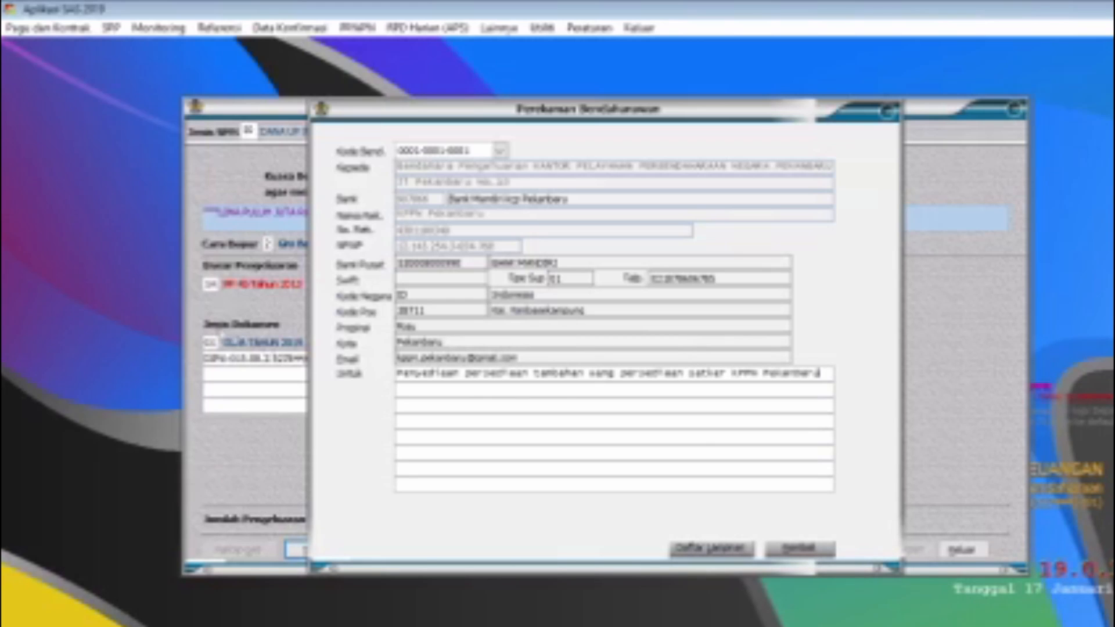
pyautogui.keyDown('shift'); pyautogui.click(527, 375); pyautogui.keyUp('shift')
pyautogui.doubleClick(472, 375)
pyautogui.press('BackSpace')
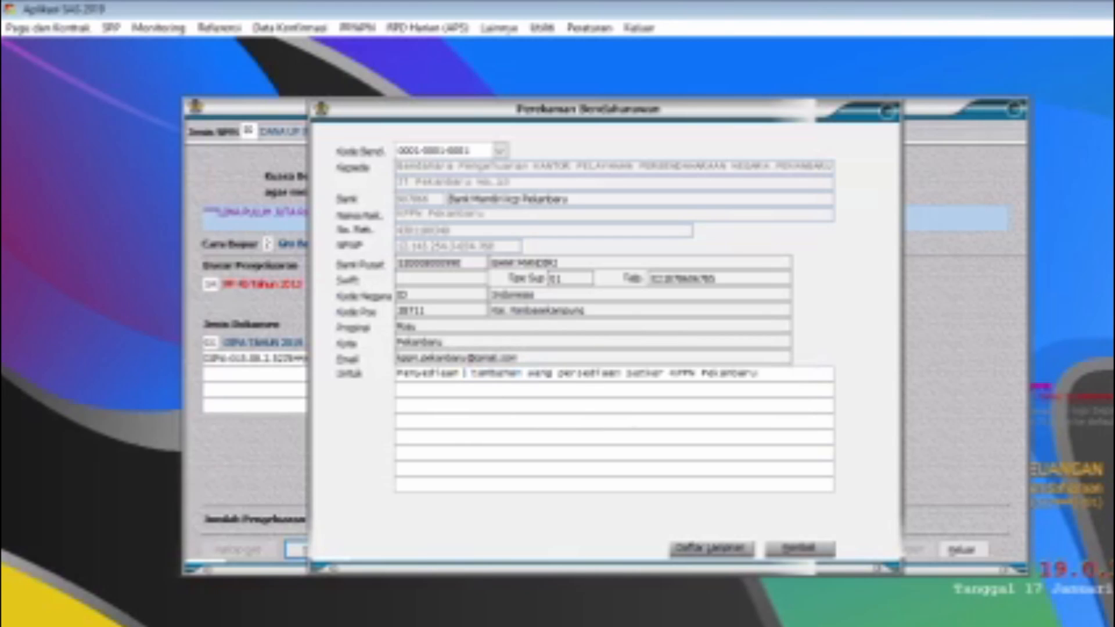
pyautogui.press('BackSpace')
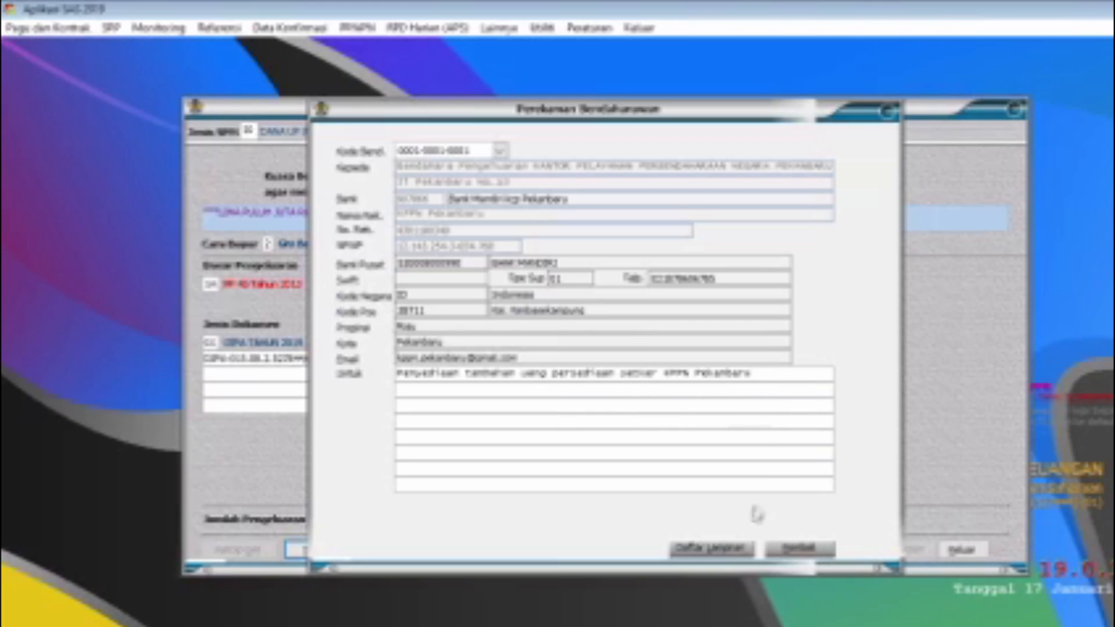
pyautogui.click(797, 550)
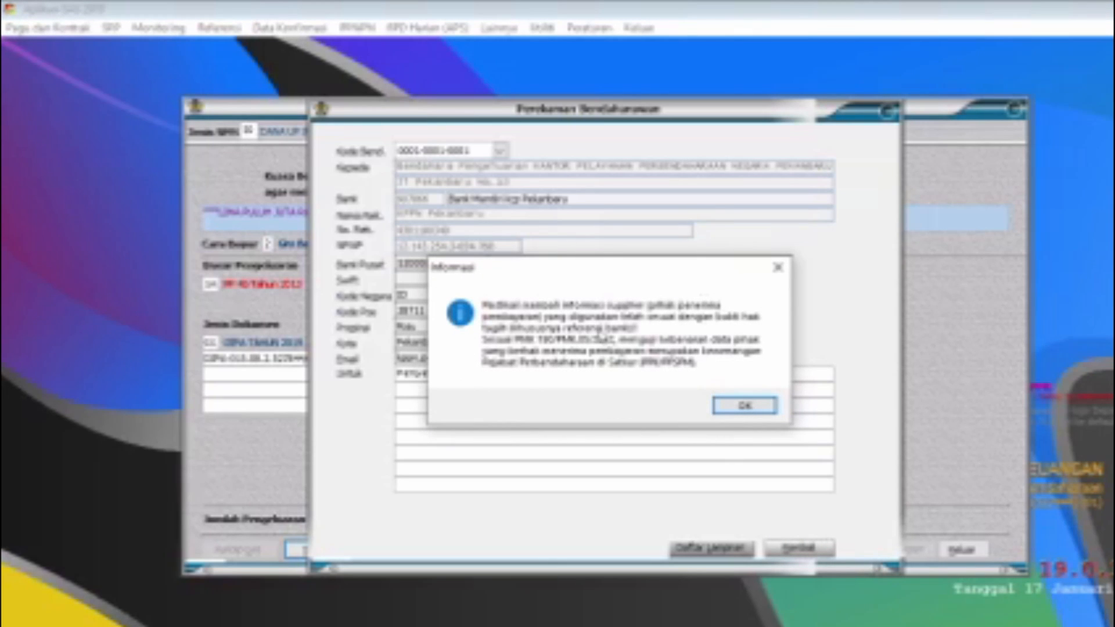
pyautogui.click(745, 405)
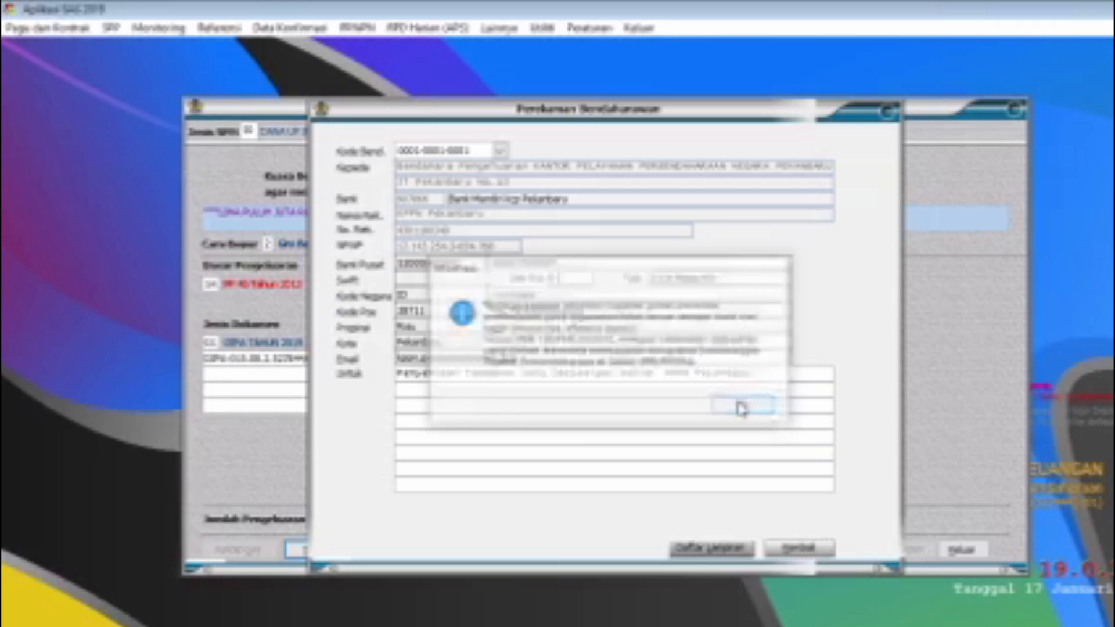
# Step: Accept akun 825511 for the TUP expenditure, save the SPP and close the form
pyautogui.click(508, 550)
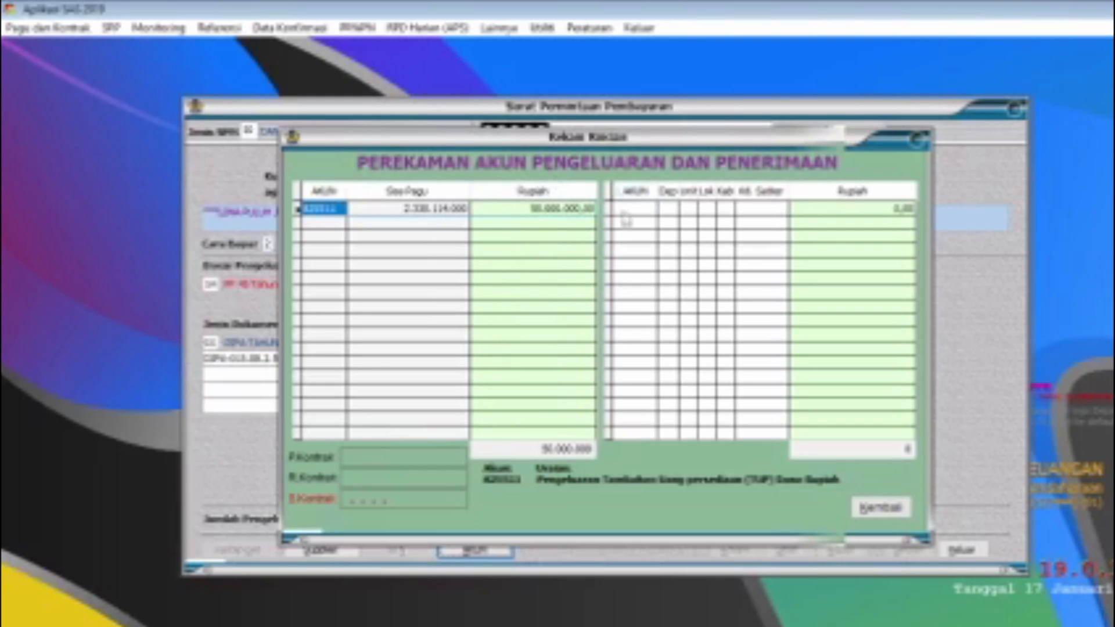
pyautogui.click(881, 506)
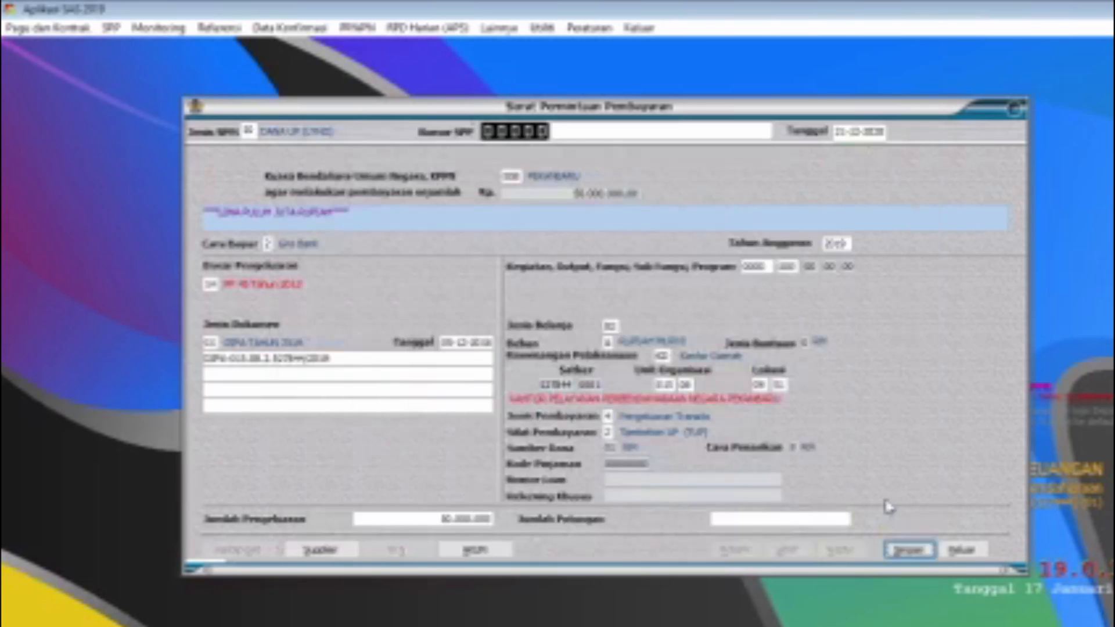
pyautogui.click(910, 550)
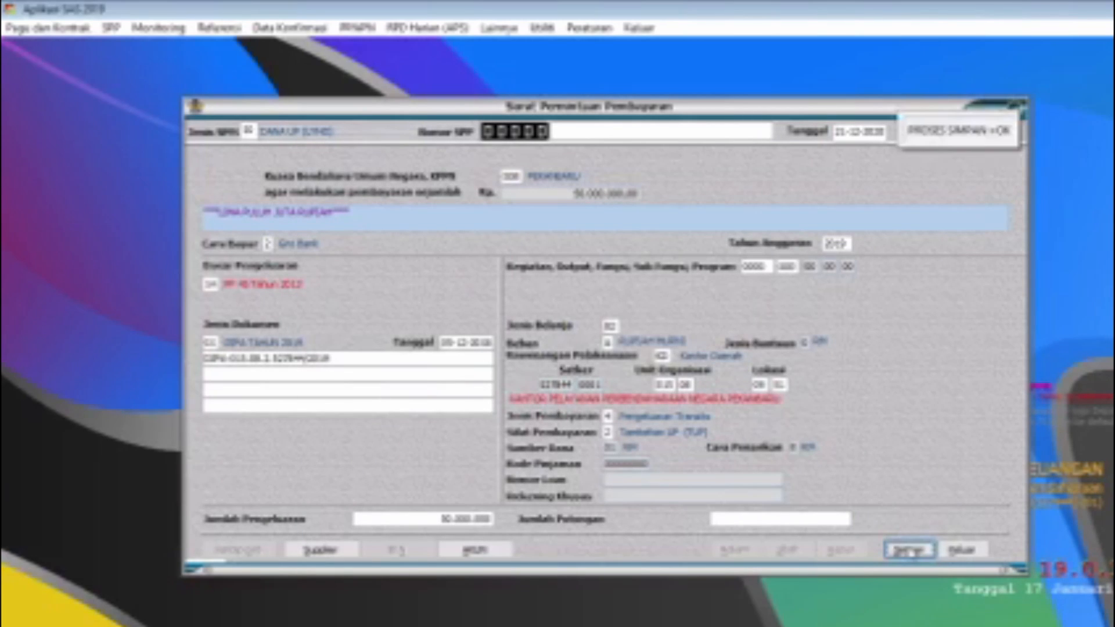
pyautogui.click(955, 553)
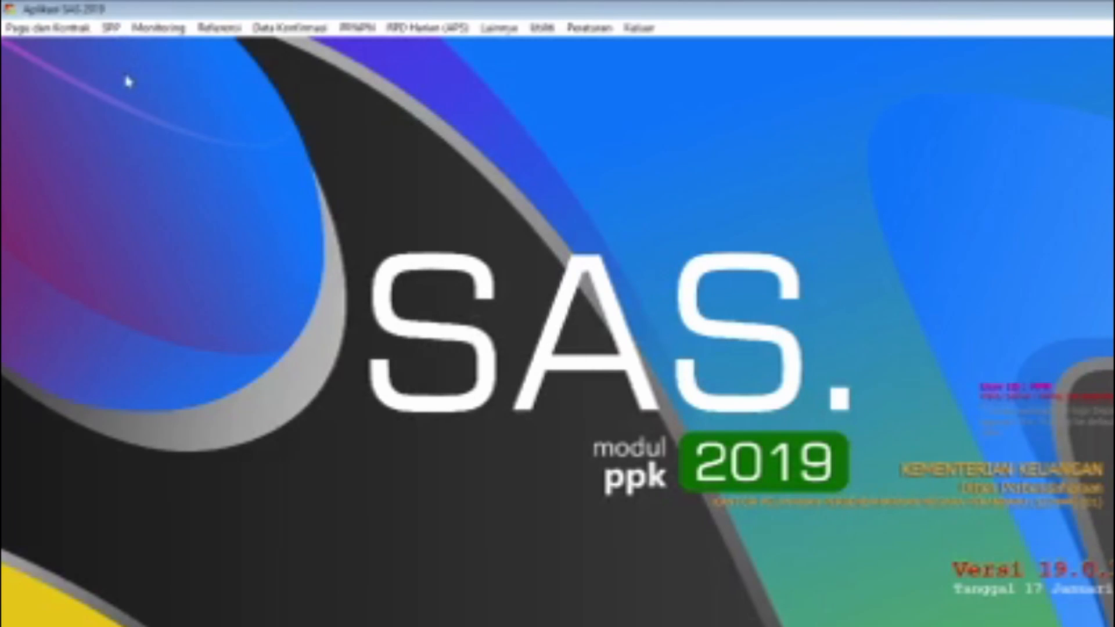
# Step: Start a new SPP for the Pekanbaru satker with Jenis SPM 07 (Langsung) and mark it as Non Kontraktual
pyautogui.click(112, 28)
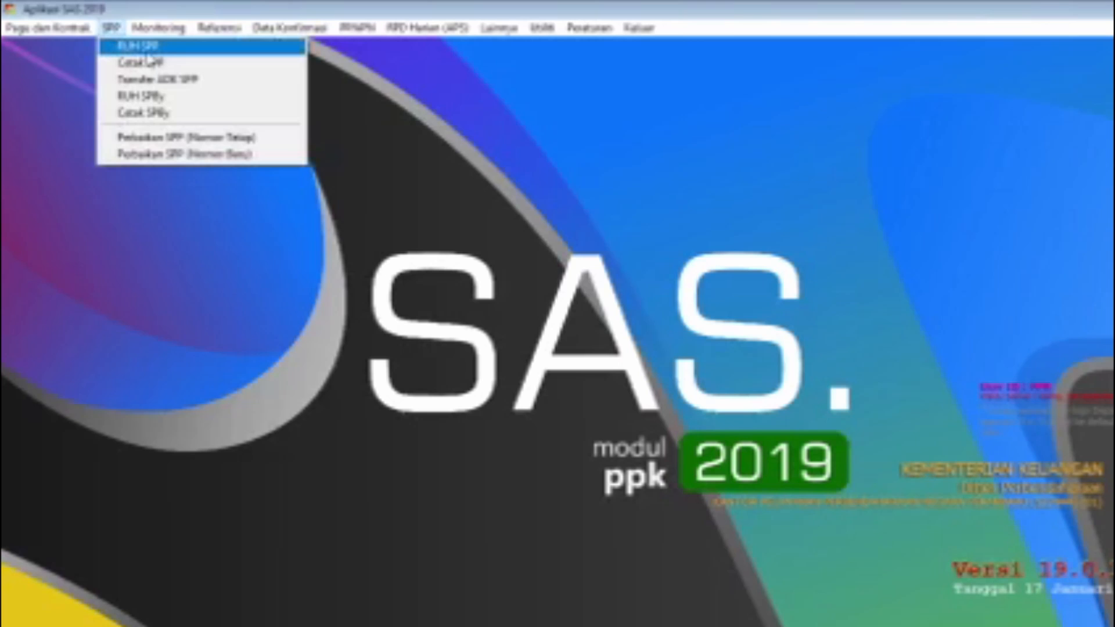
pyautogui.click(162, 51)
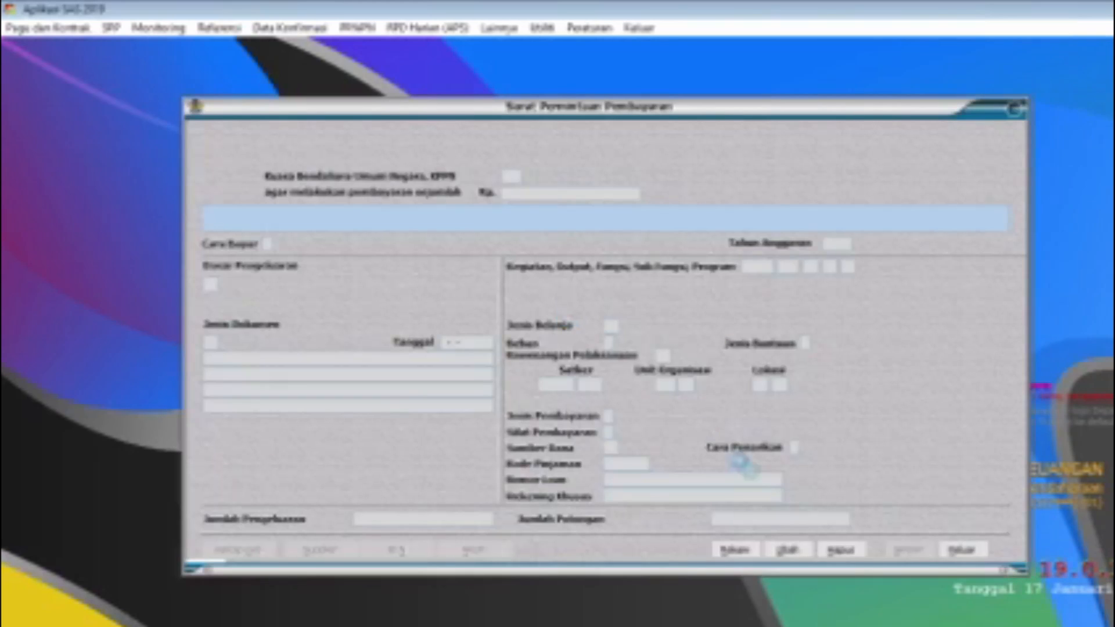
pyautogui.click(735, 550)
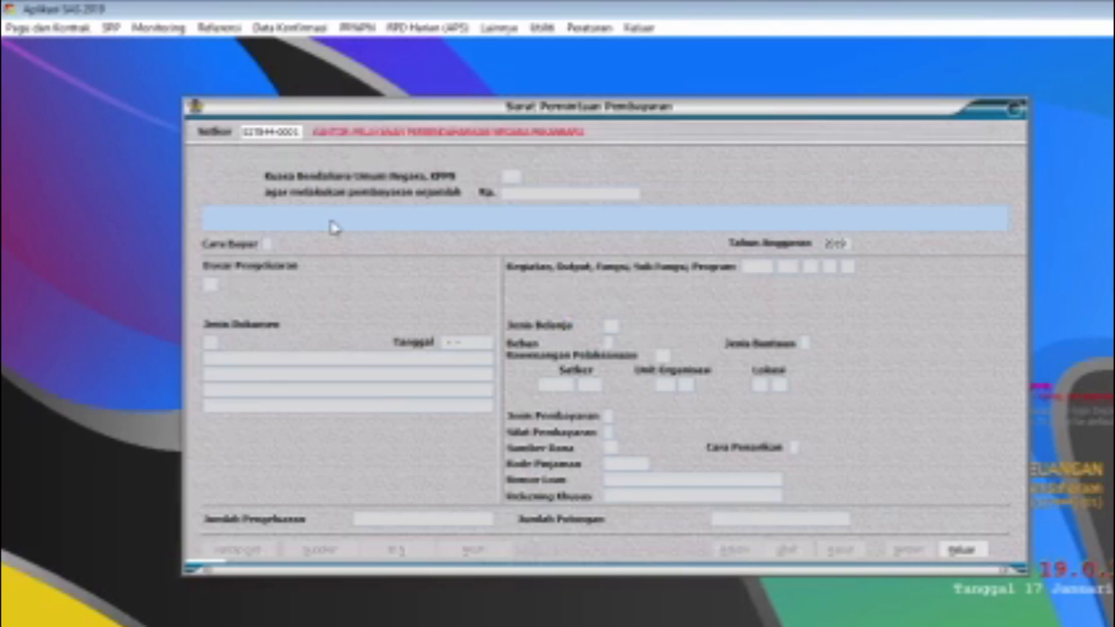
pyautogui.press('Return')
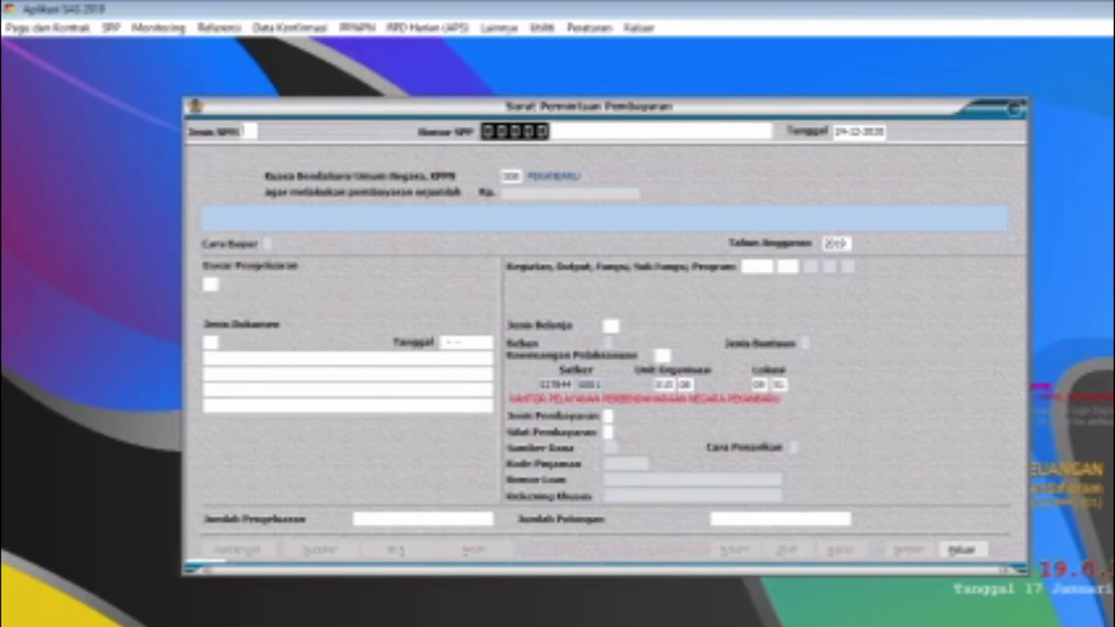
pyautogui.write('07')
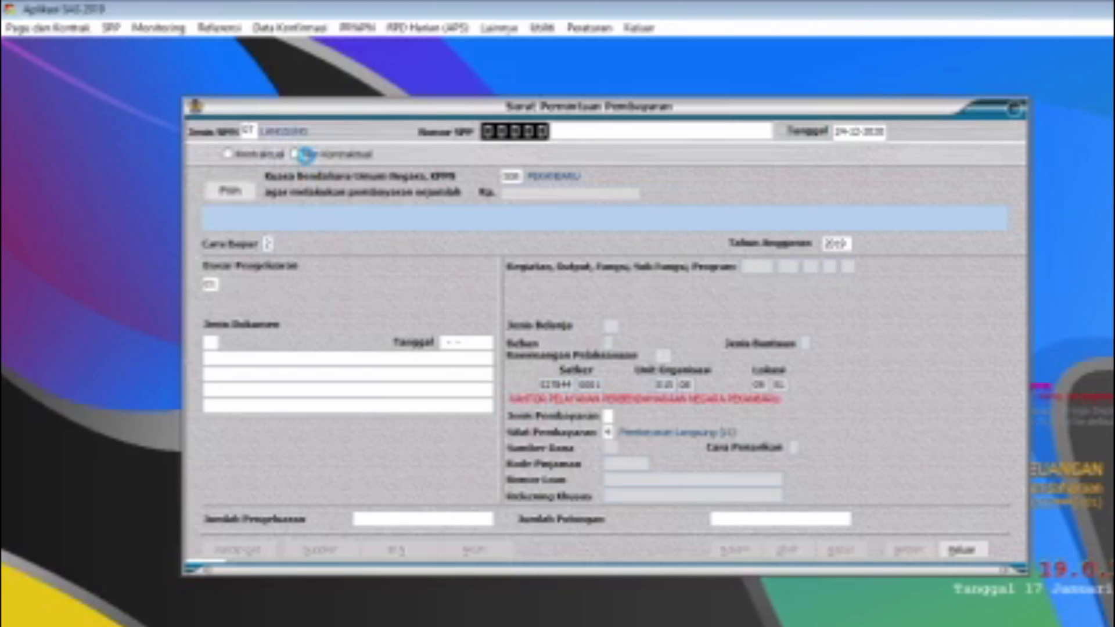
pyautogui.click(297, 154)
# Step: Choose the pagu for the SPP by allocating 5,000,000 to the first budget line, akun 521211, and return to the form
pyautogui.click(232, 191)
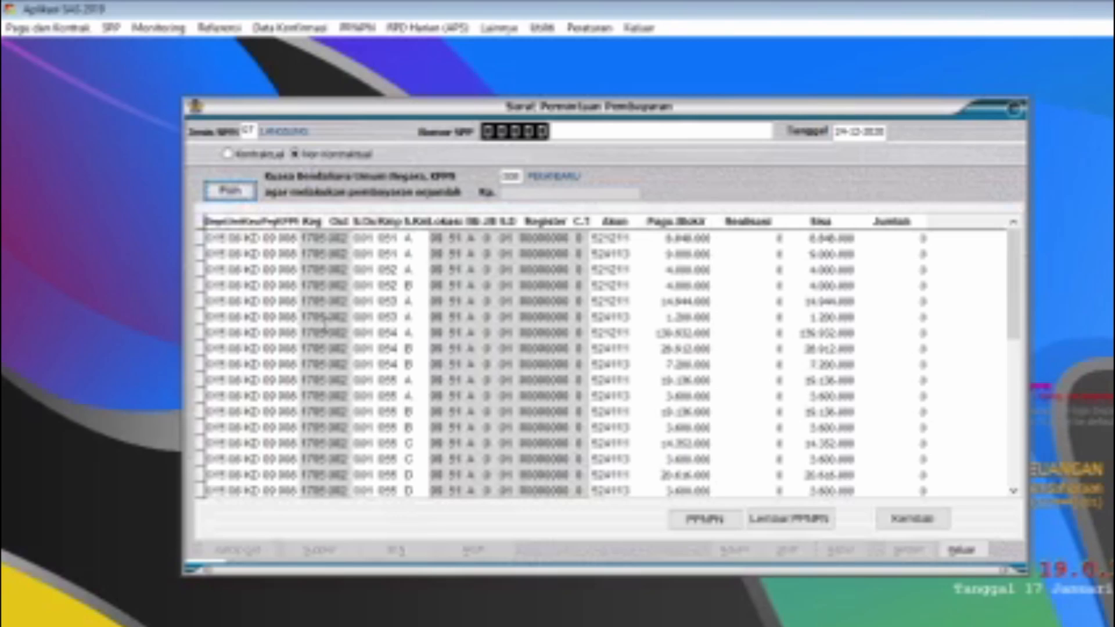
pyautogui.click(676, 299)
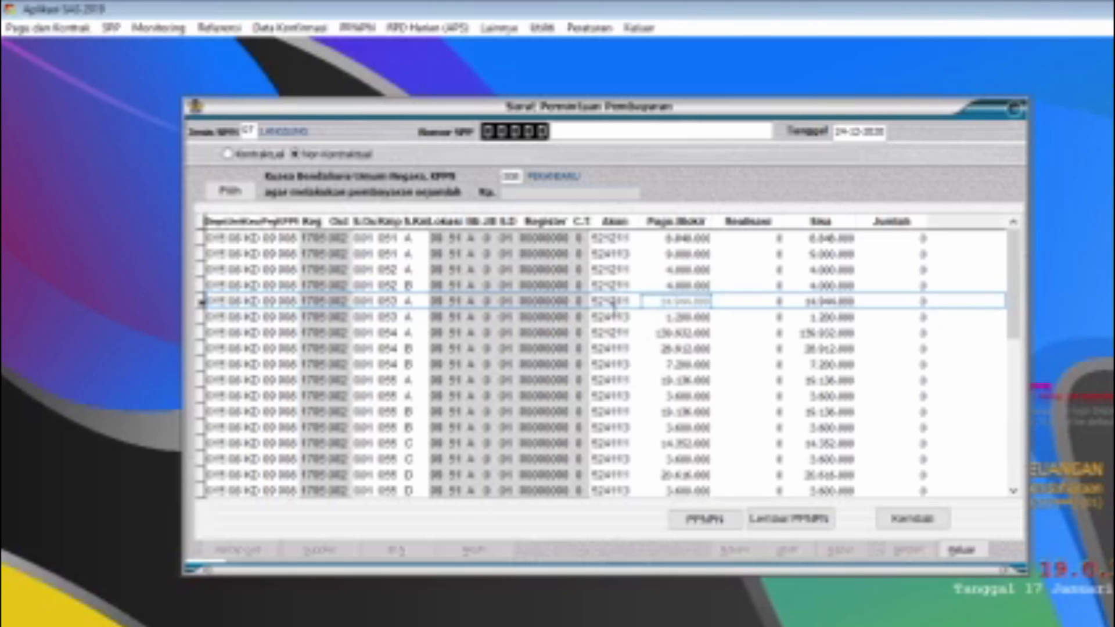
pyautogui.click(621, 286)
pyautogui.click(625, 240)
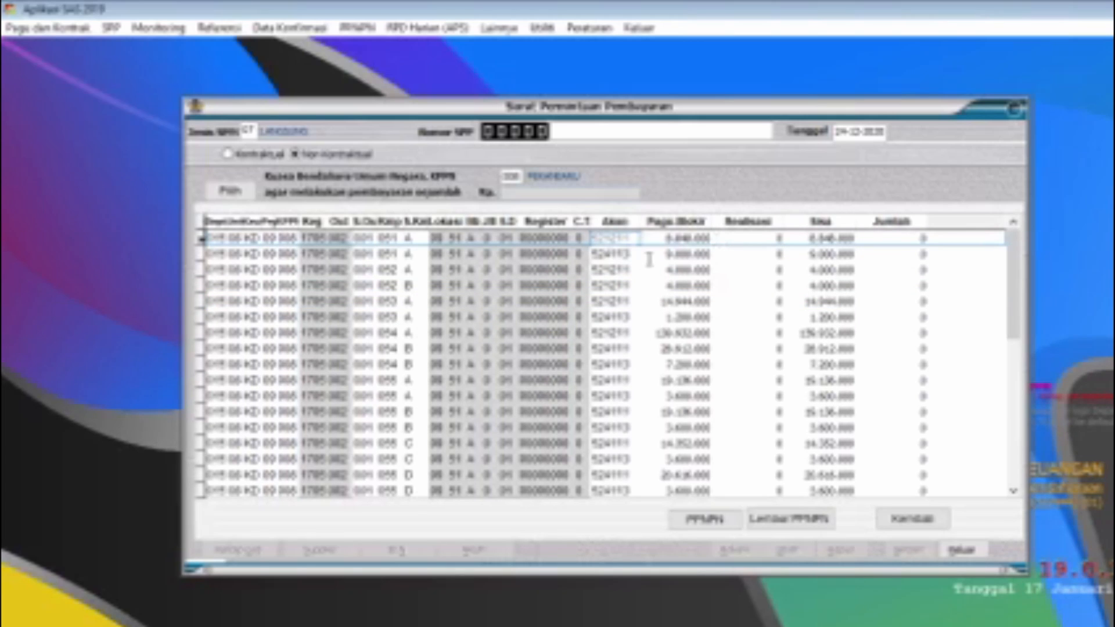
pyautogui.click(894, 237)
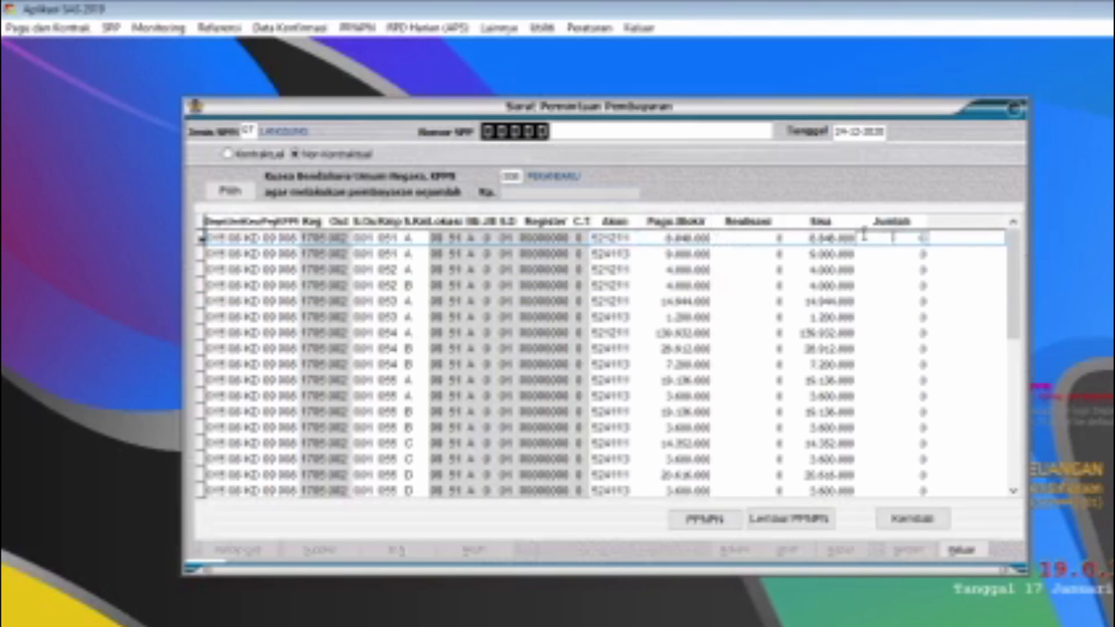
pyautogui.write('500.')
pyautogui.write('0000')
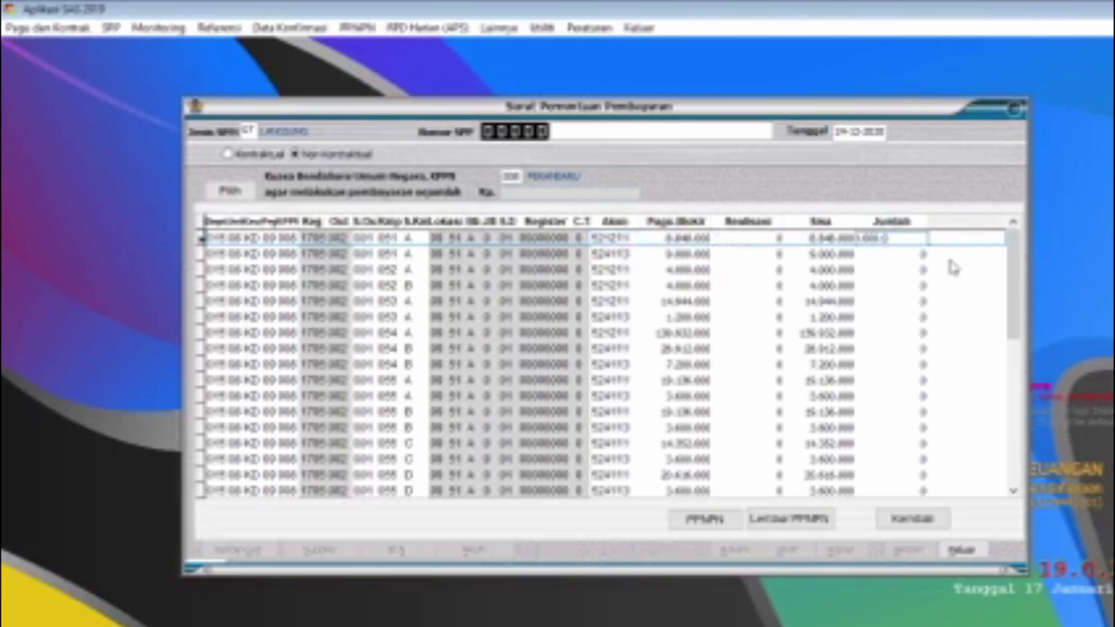
pyautogui.click(932, 519)
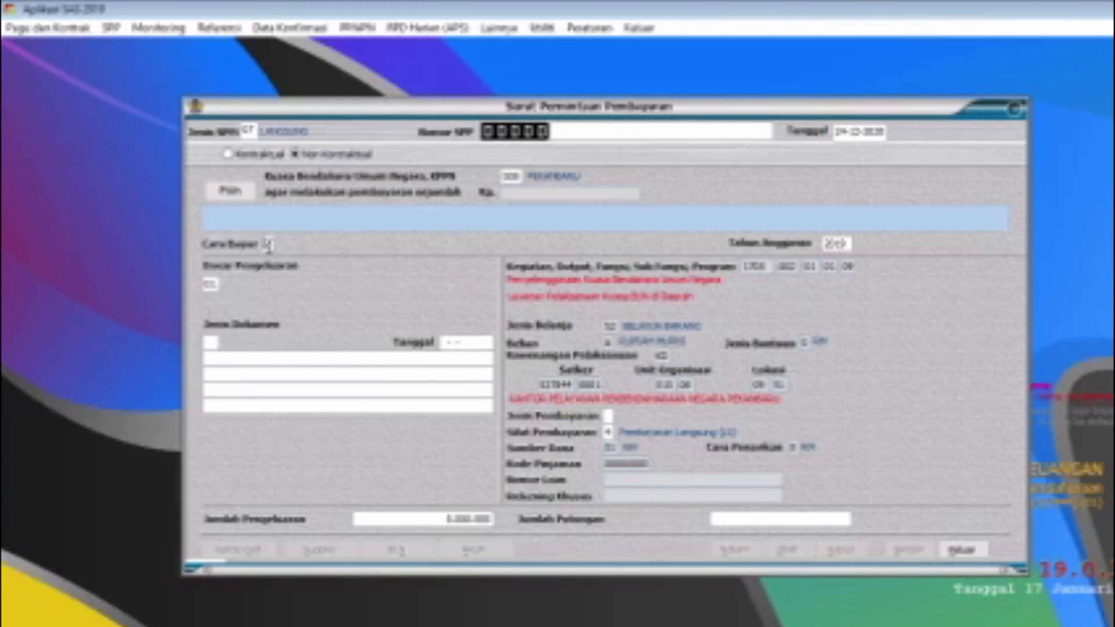
# Step: Set Cara Bayar 2 (Giro Bank), payment basis 14 (PP 45 Tahun 2013), document 01 (DIPA) and Jenis Pembayaran 1, leaving Jumlah Potongan empty
pyautogui.write('2')
pyautogui.click(211, 285)
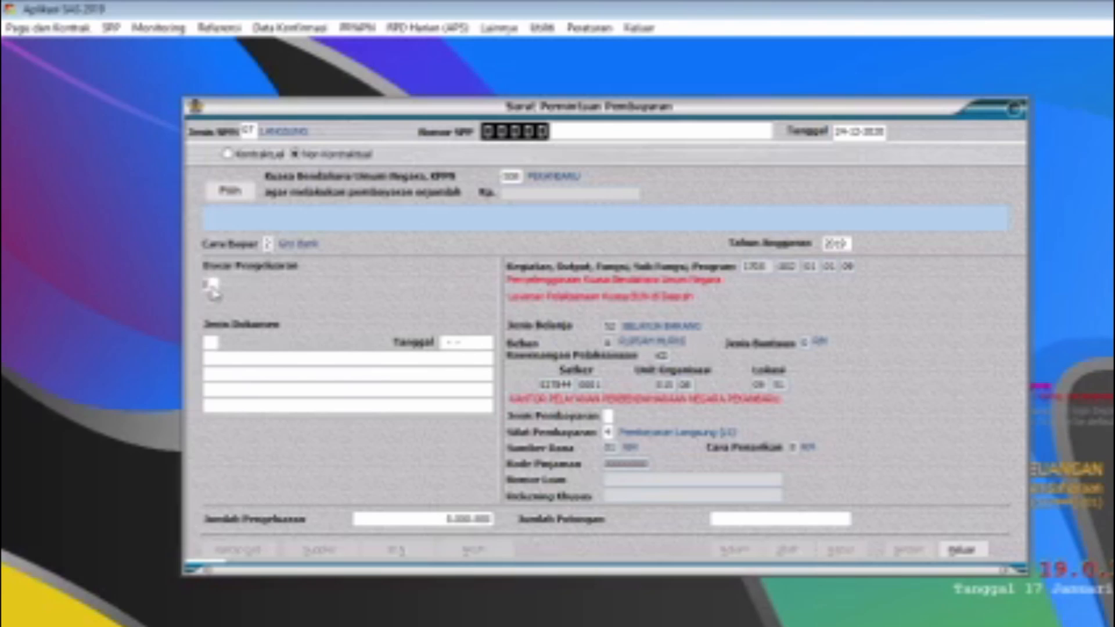
pyautogui.write('14')
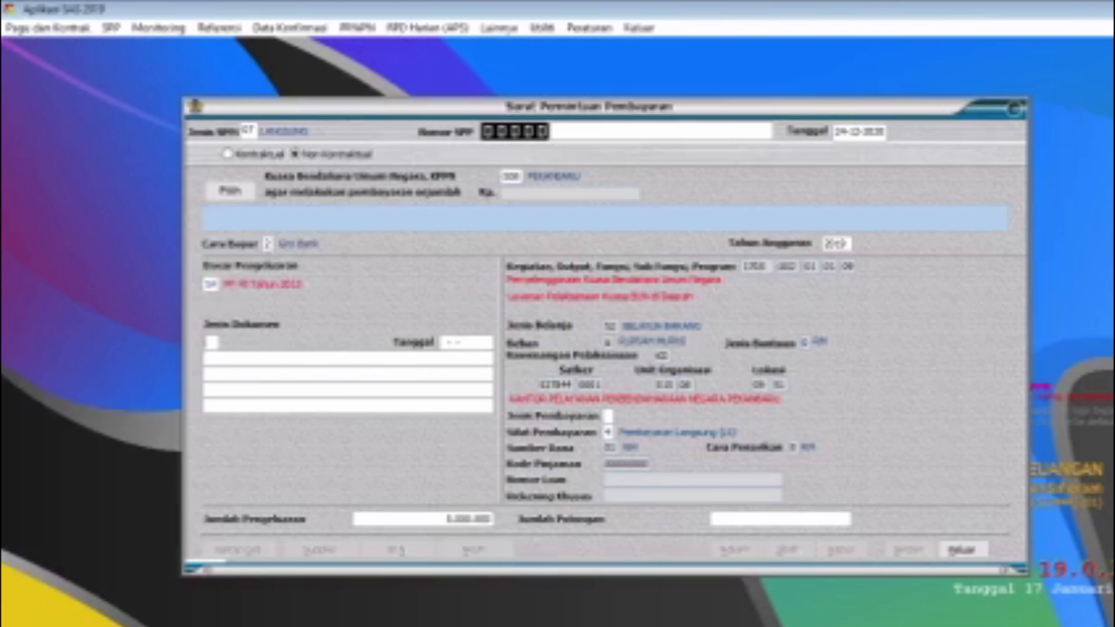
pyautogui.press('Return')
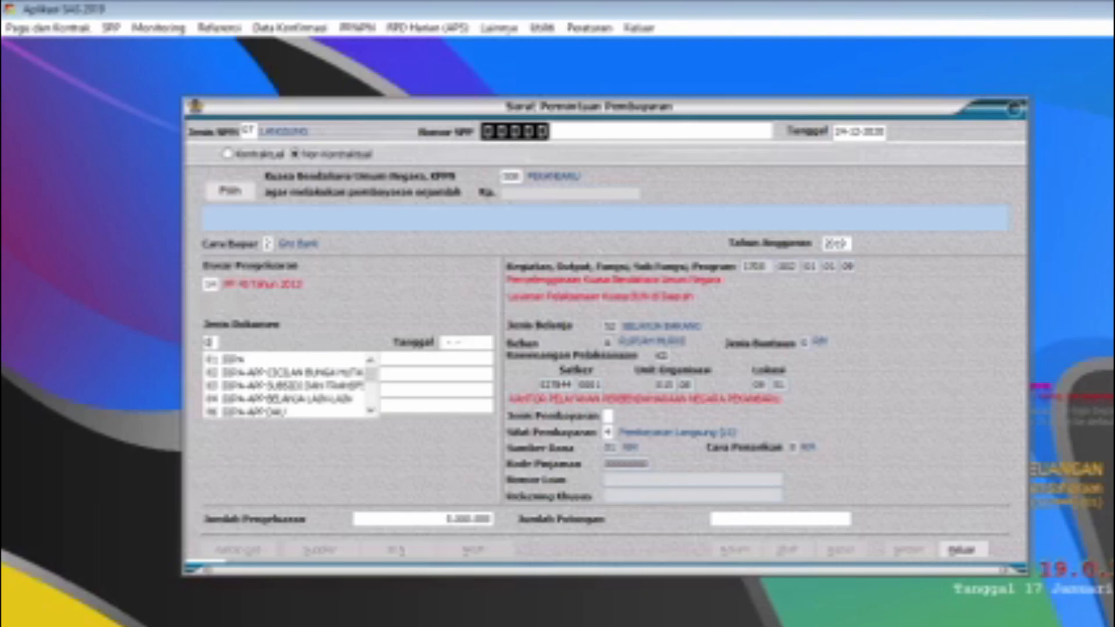
pyautogui.press('Return')
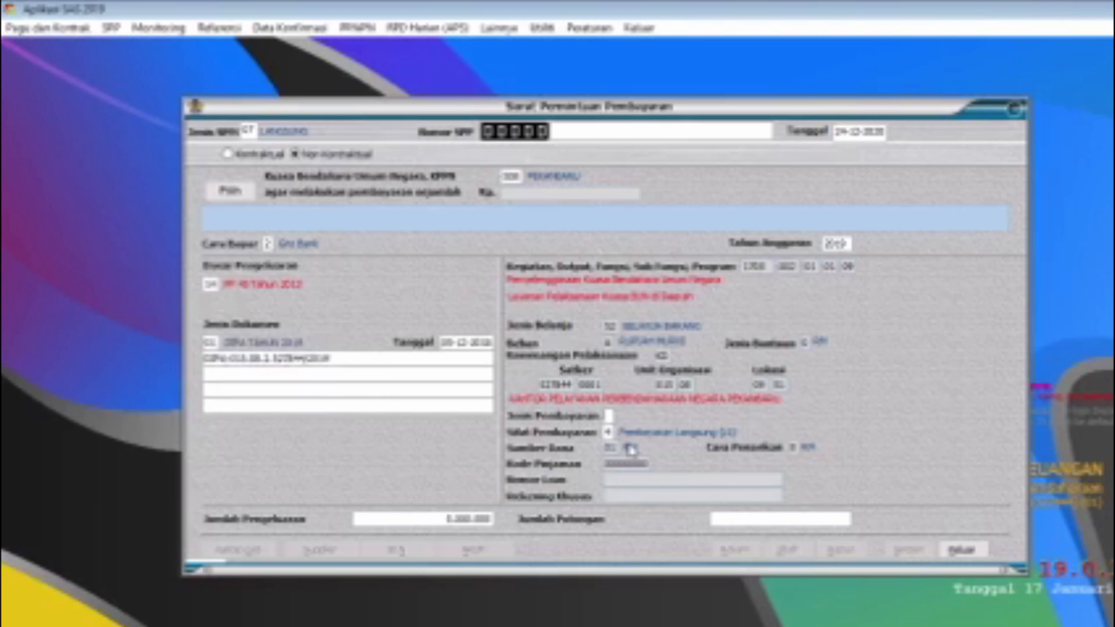
pyautogui.write('1')
pyautogui.click(816, 519)
pyautogui.press('Return')
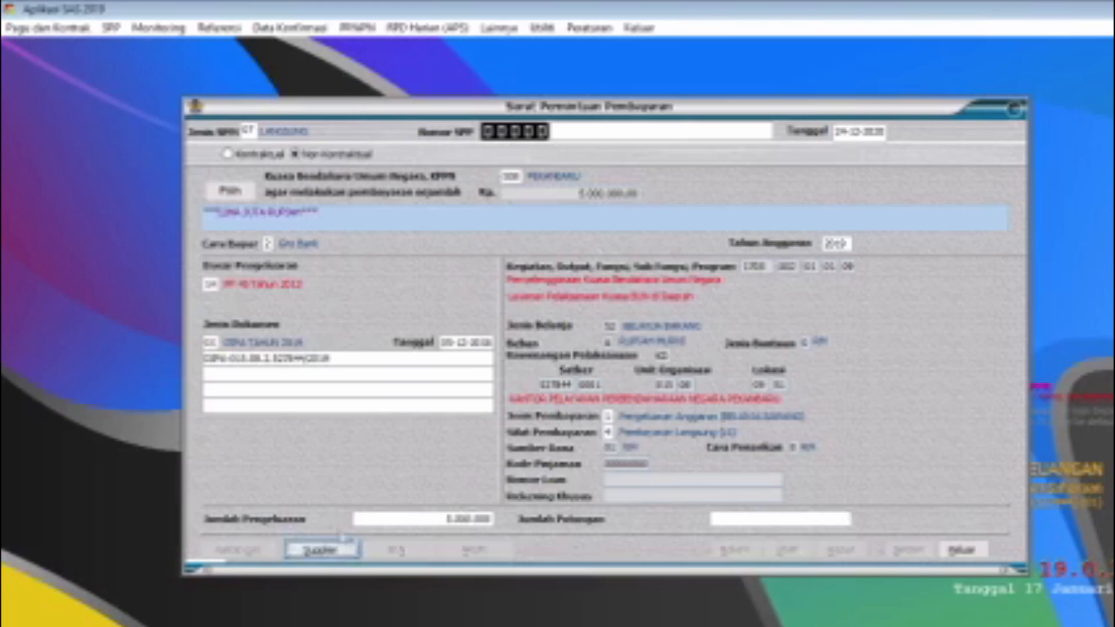
pyautogui.click(325, 551)
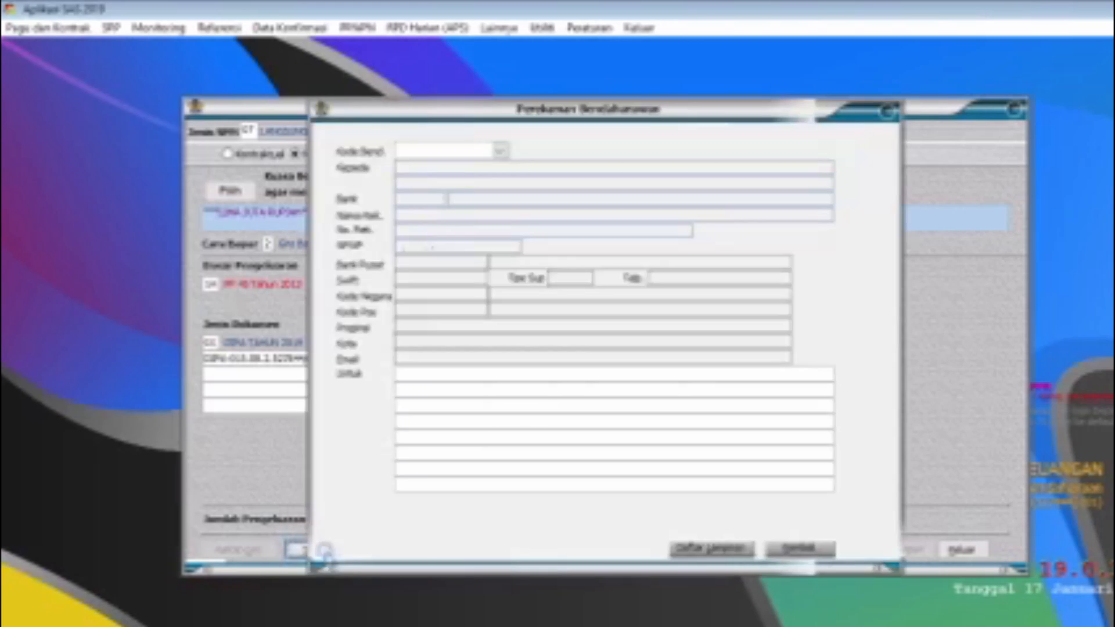
pyautogui.click(499, 151)
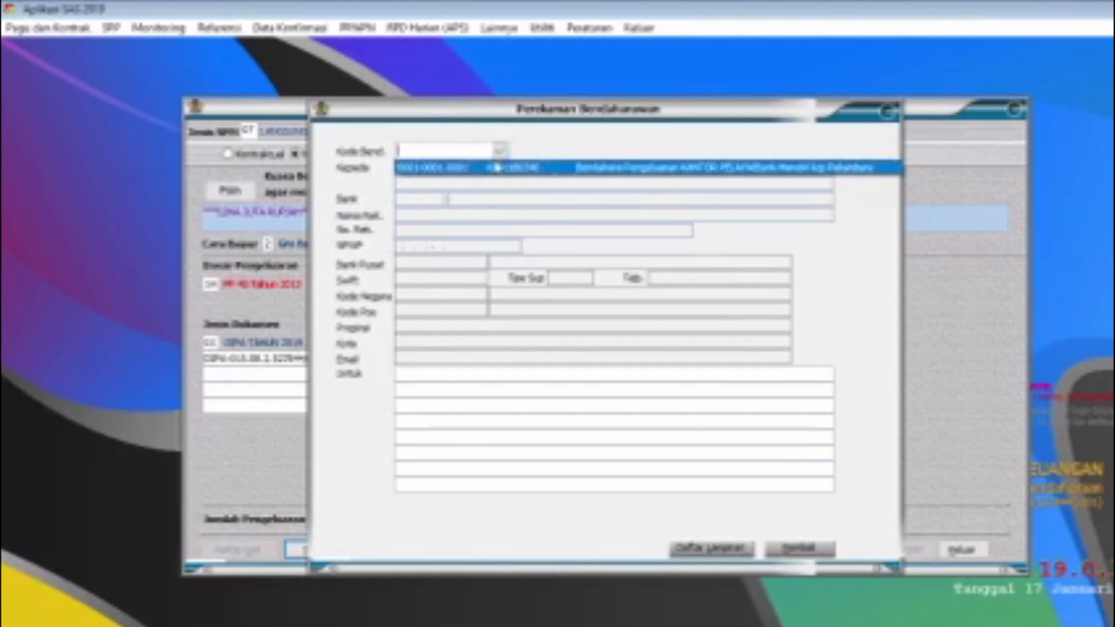
pyautogui.click(487, 169)
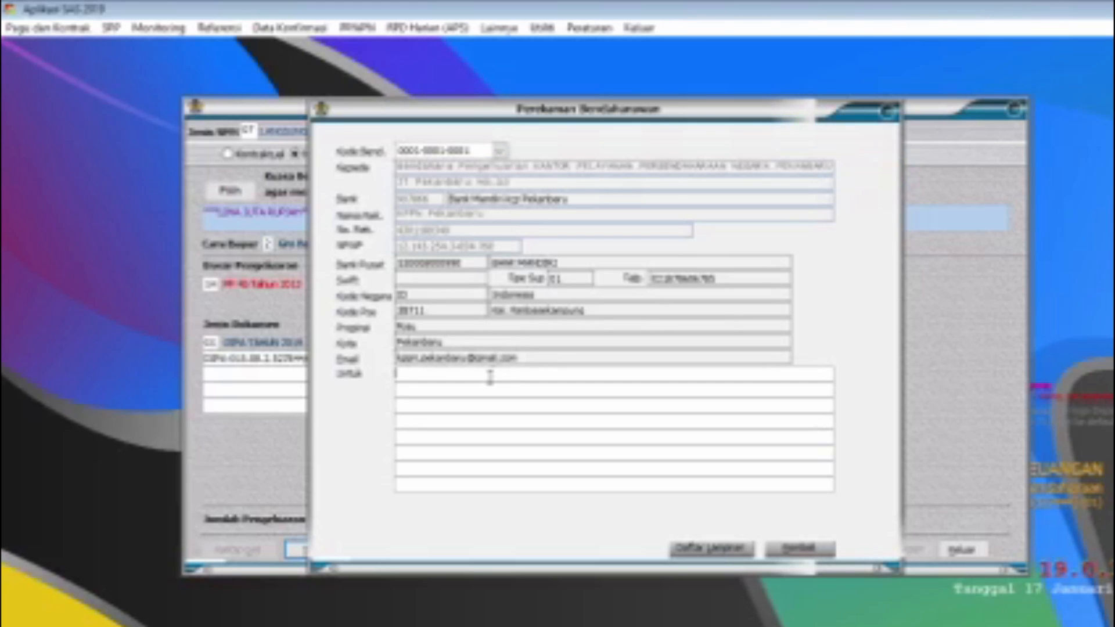
pyautogui.write('SPP LS NON KONTRAKTUAL KE')
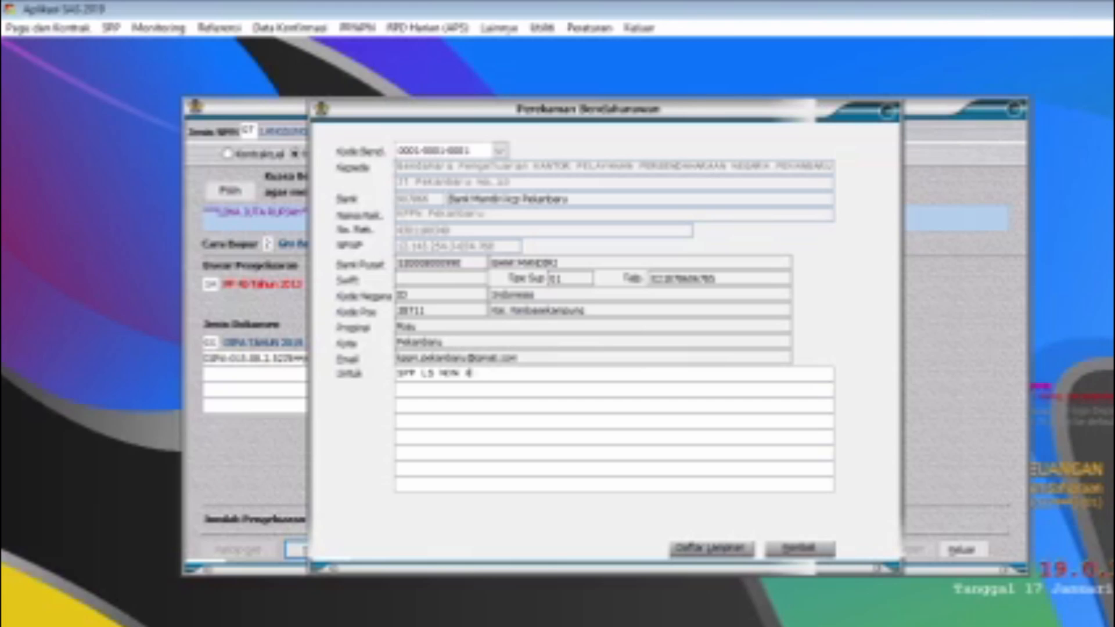
pyautogui.write('PN Pekanbaru')
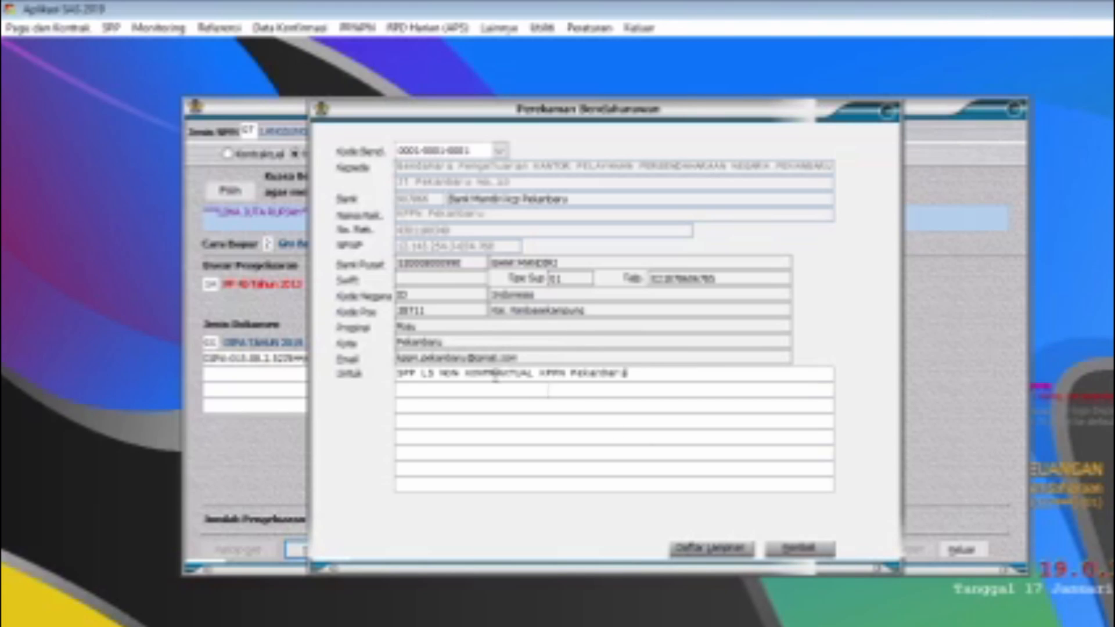
# Step: Accept the supplier information notice and confirm the 5,000,000 expenditure on akun 521211
pyautogui.click(801, 551)
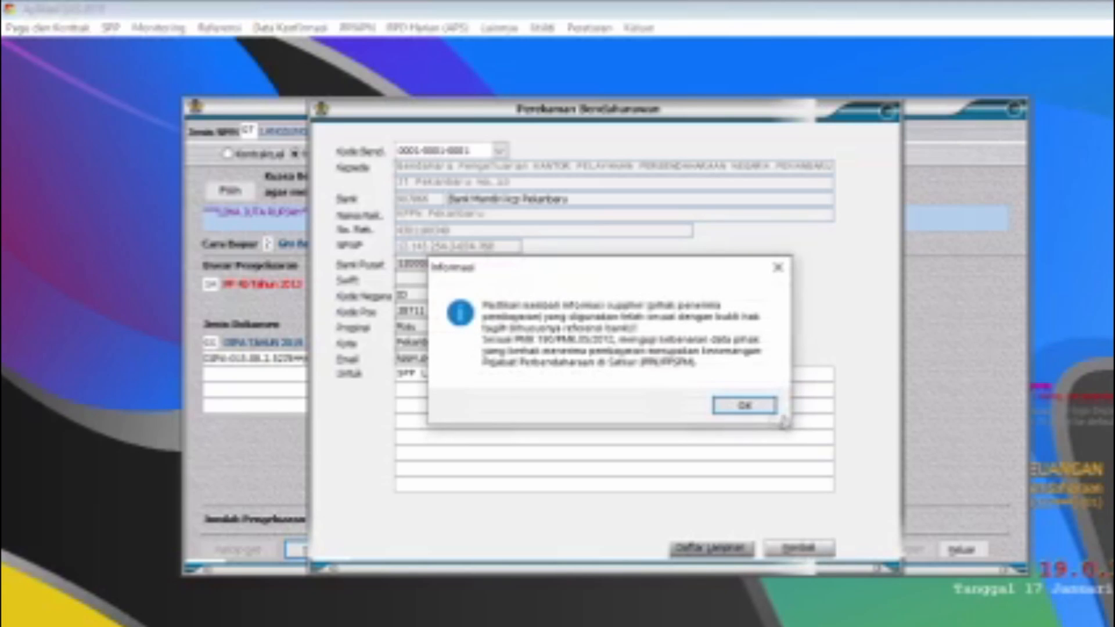
pyautogui.click(745, 405)
pyautogui.click(493, 556)
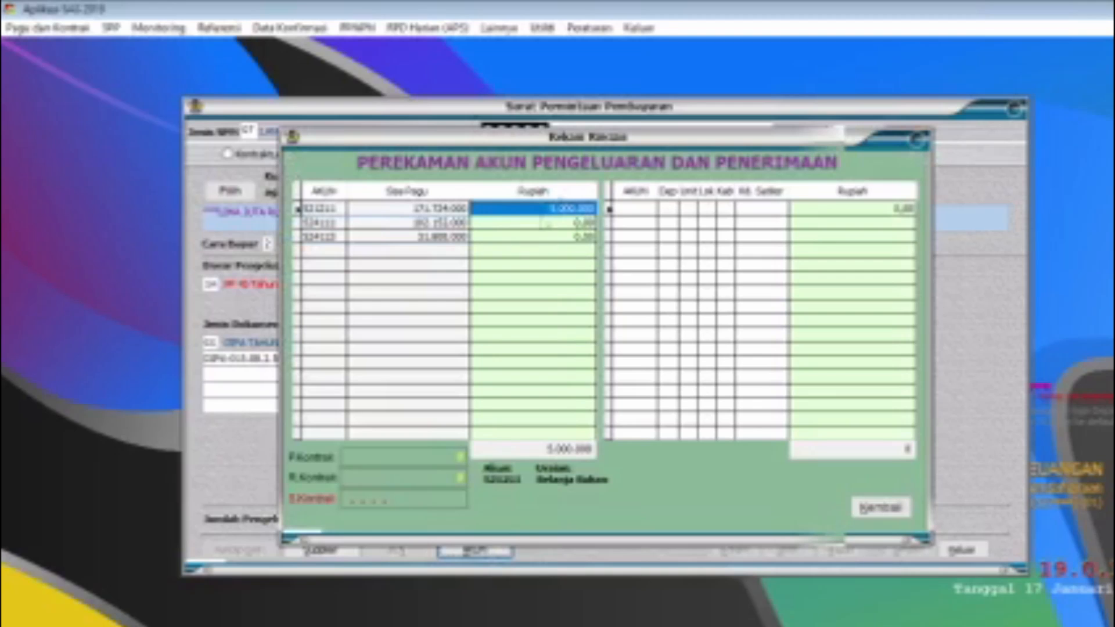
pyautogui.click(873, 514)
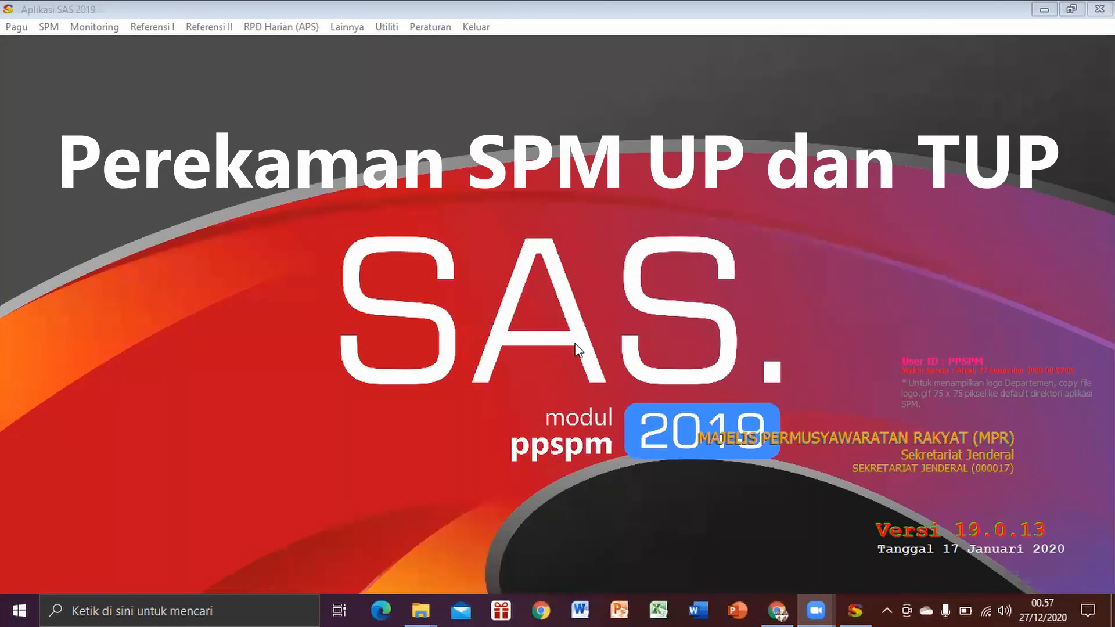
pyautogui.click(476, 28)
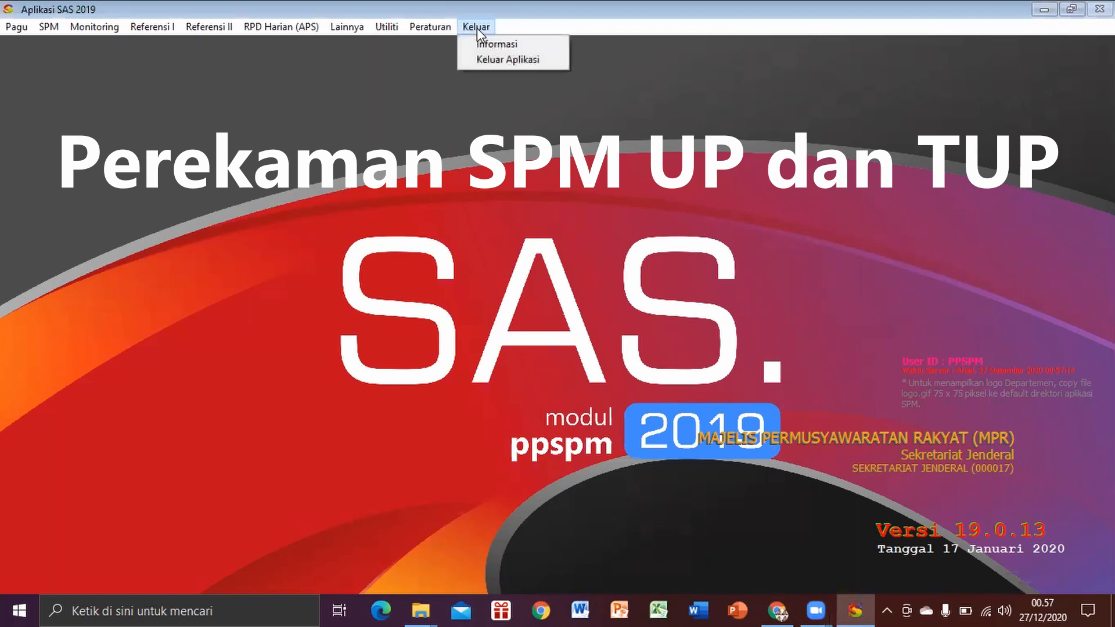
pyautogui.click(371, 102)
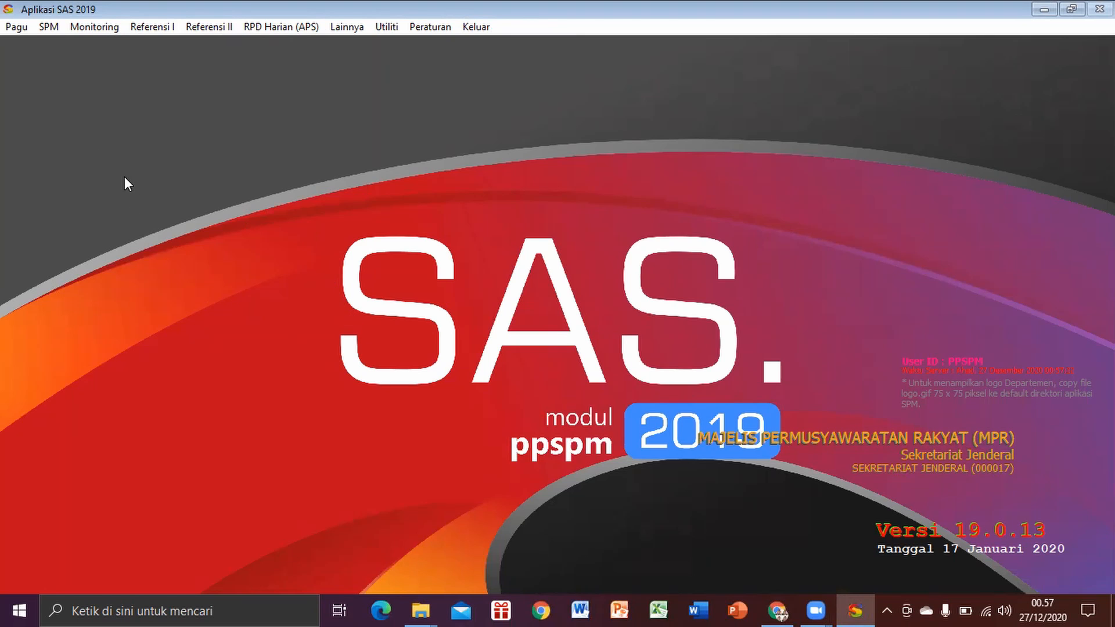
# Step: Open Cetak SPM in the PPSPM module and list the SPMs dated 24-12-2020 to 27-12-2020
pyautogui.click(51, 28)
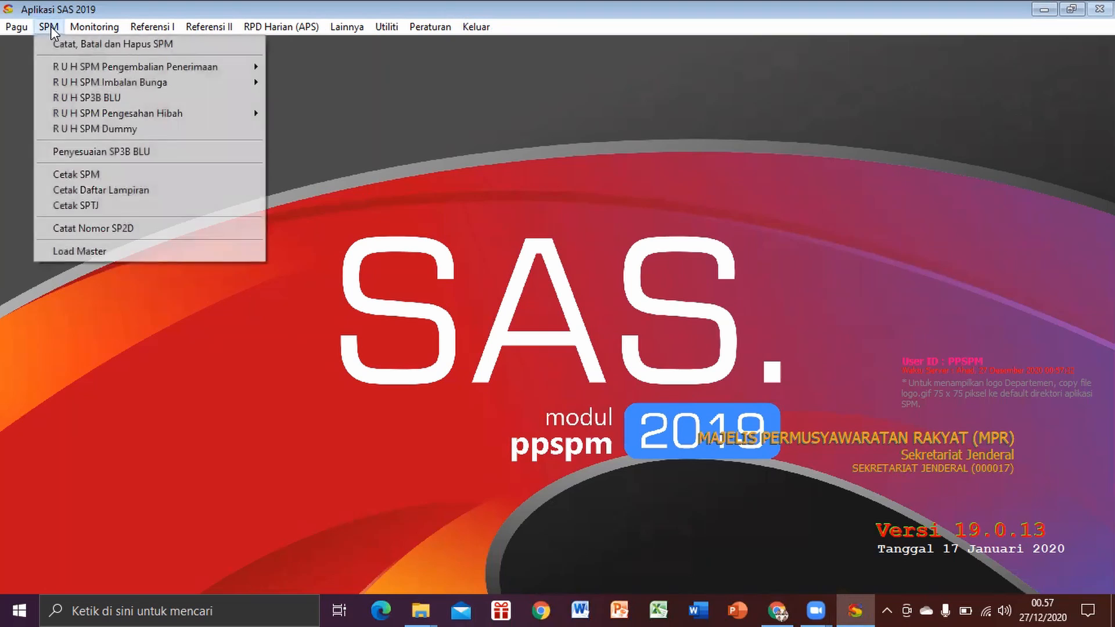
pyautogui.click(96, 183)
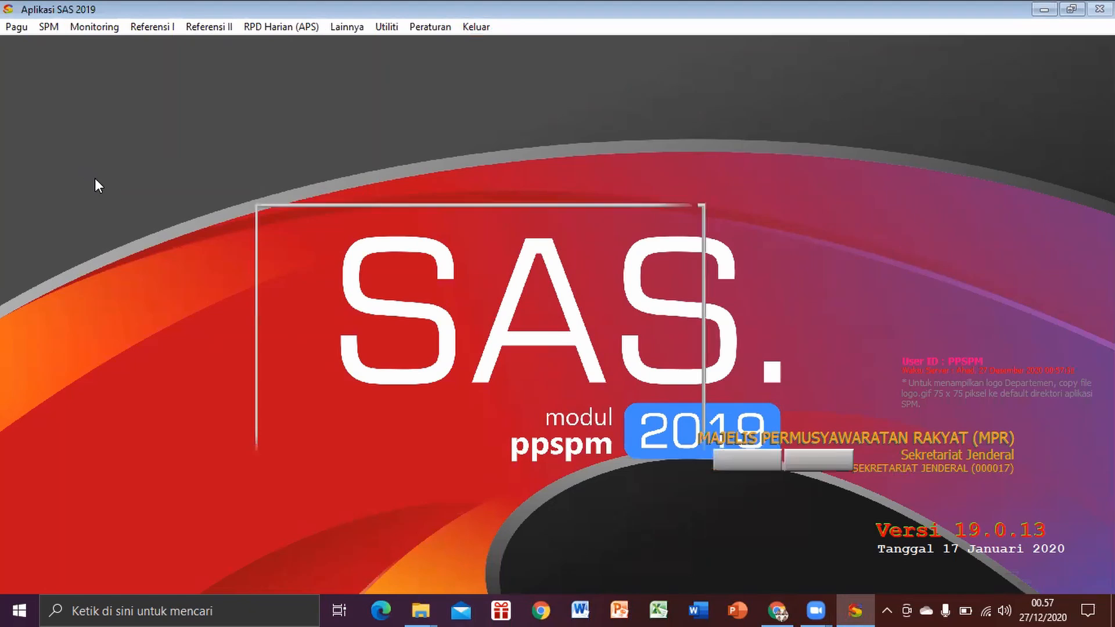
pyautogui.click(792, 195)
pyautogui.press('BackSpace')
pyautogui.write('4-12-2020')
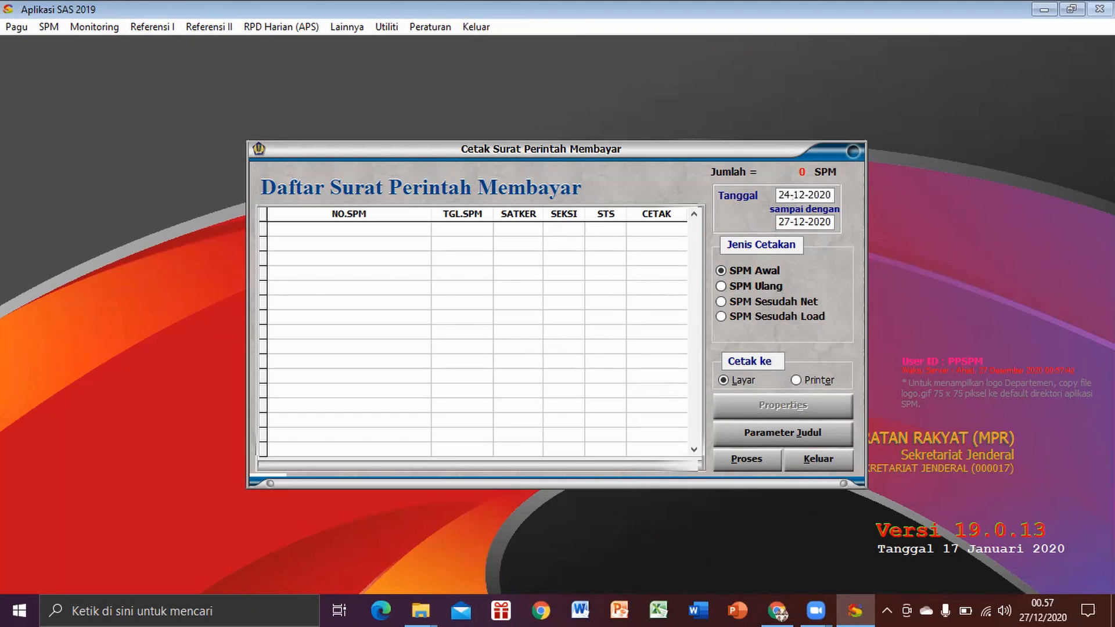
pyautogui.click(734, 462)
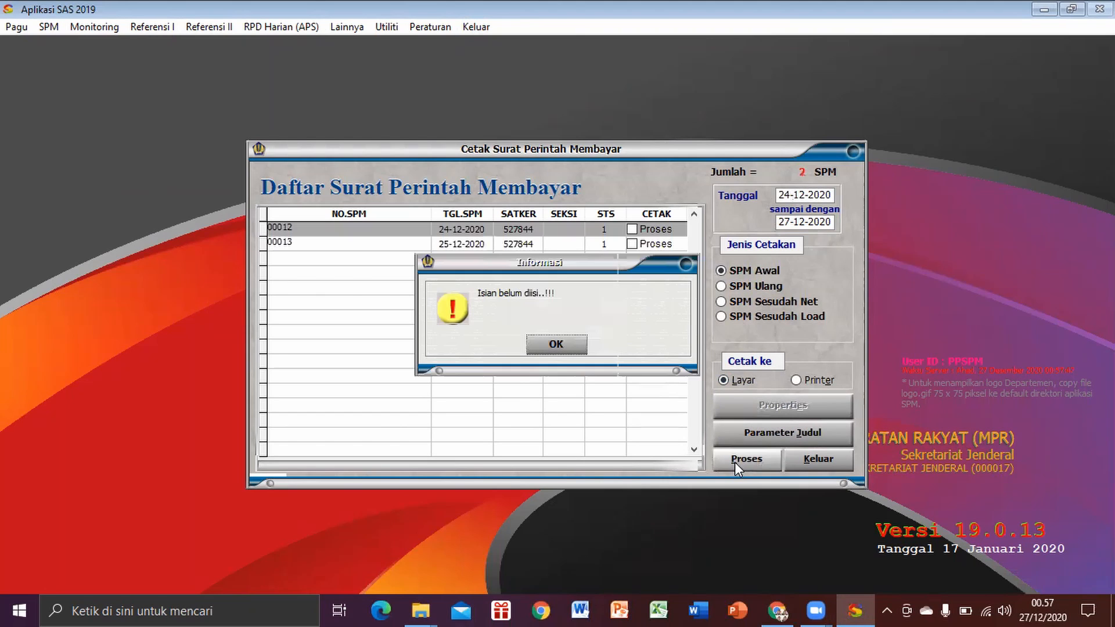
pyautogui.click(556, 350)
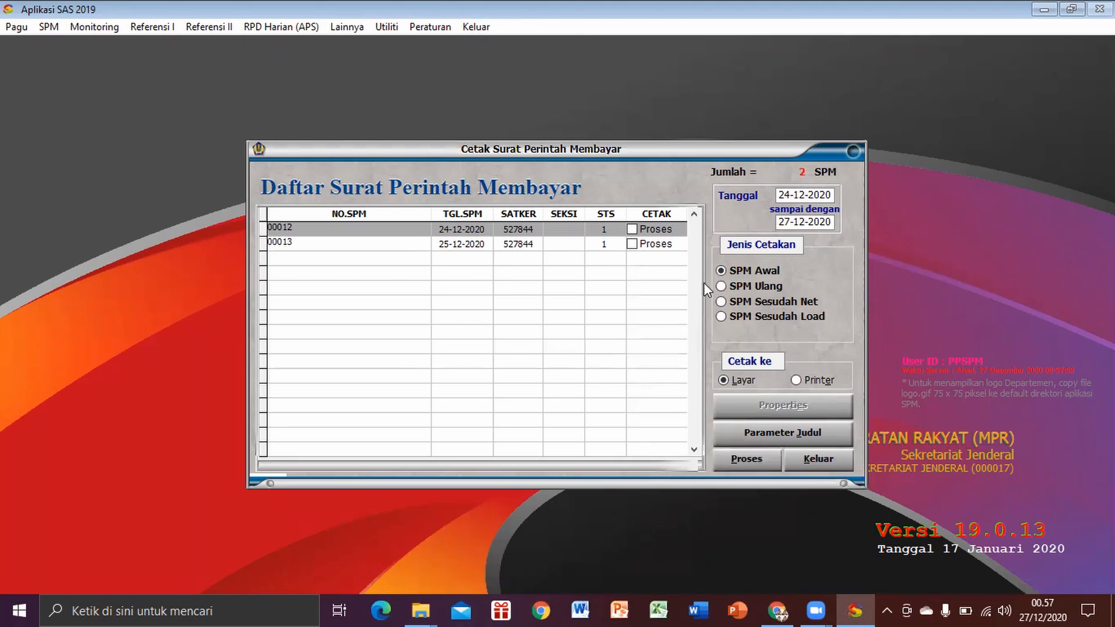
# Step: Select SPM Ulang, mark the Dana UP SPM dated 24-12-2020 for processing and generate its print preview on screen
pyautogui.click(720, 286)
pyautogui.click(632, 228)
pyautogui.click(744, 459)
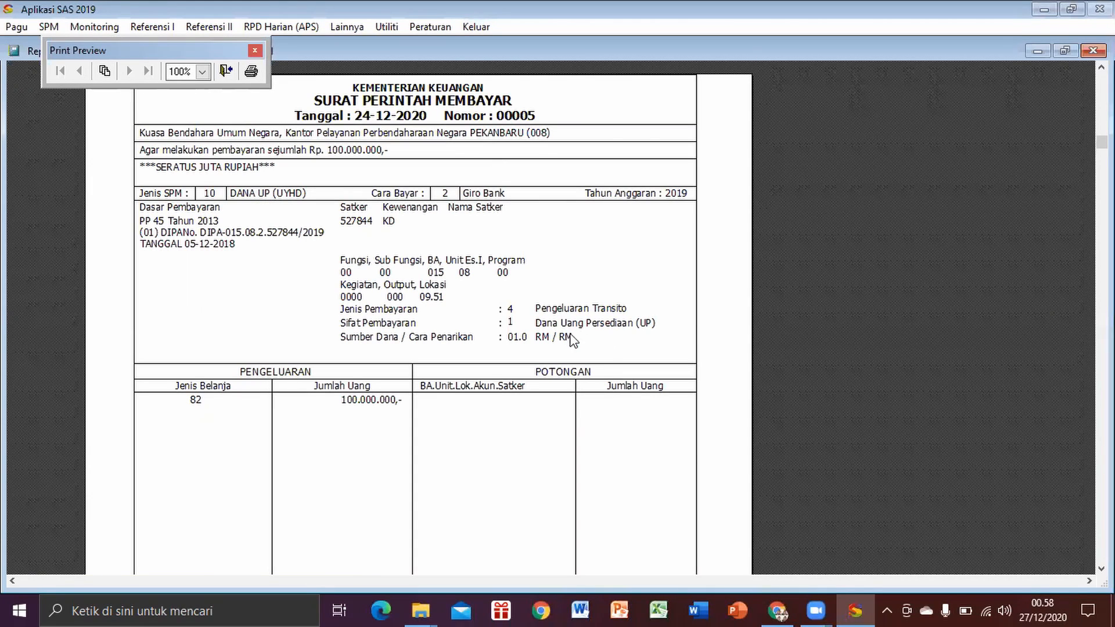
# Step: Print the previewed SPM to a PDF document and choose the Dokumen folder as its destination
pyautogui.click(250, 73)
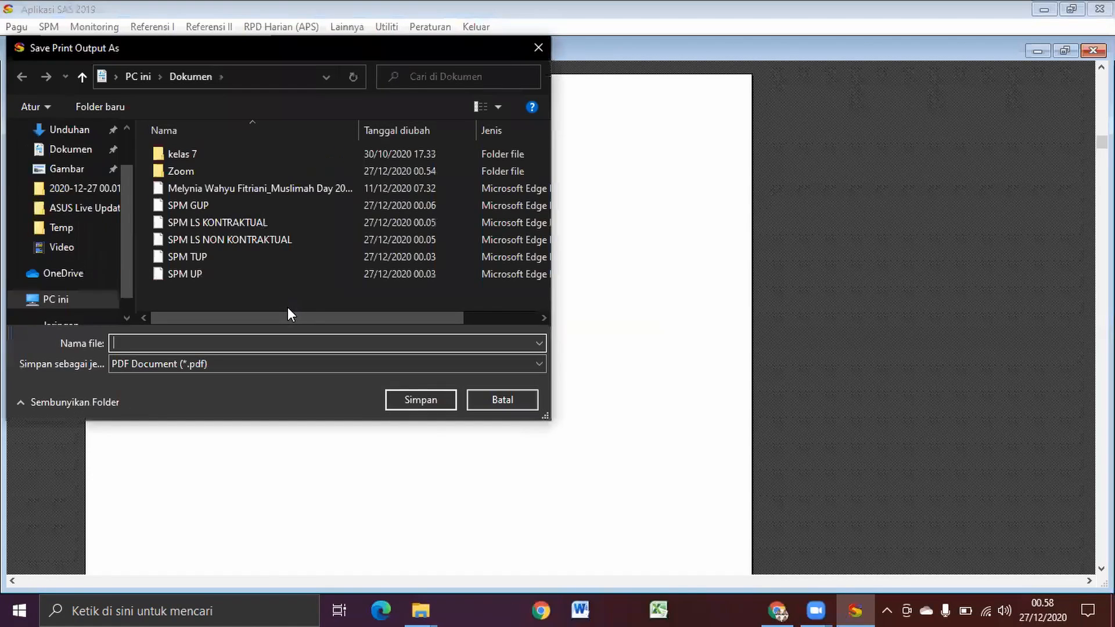
pyautogui.click(168, 342)
pyautogui.moveTo(125, 252); pyautogui.dragTo(124, 152)
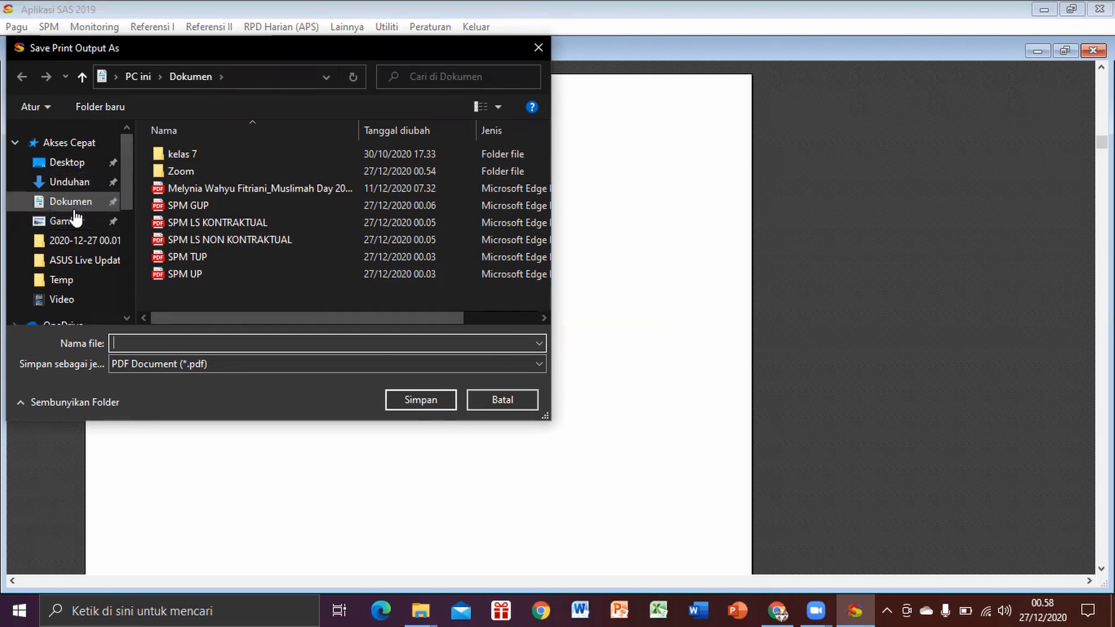
pyautogui.click(74, 202)
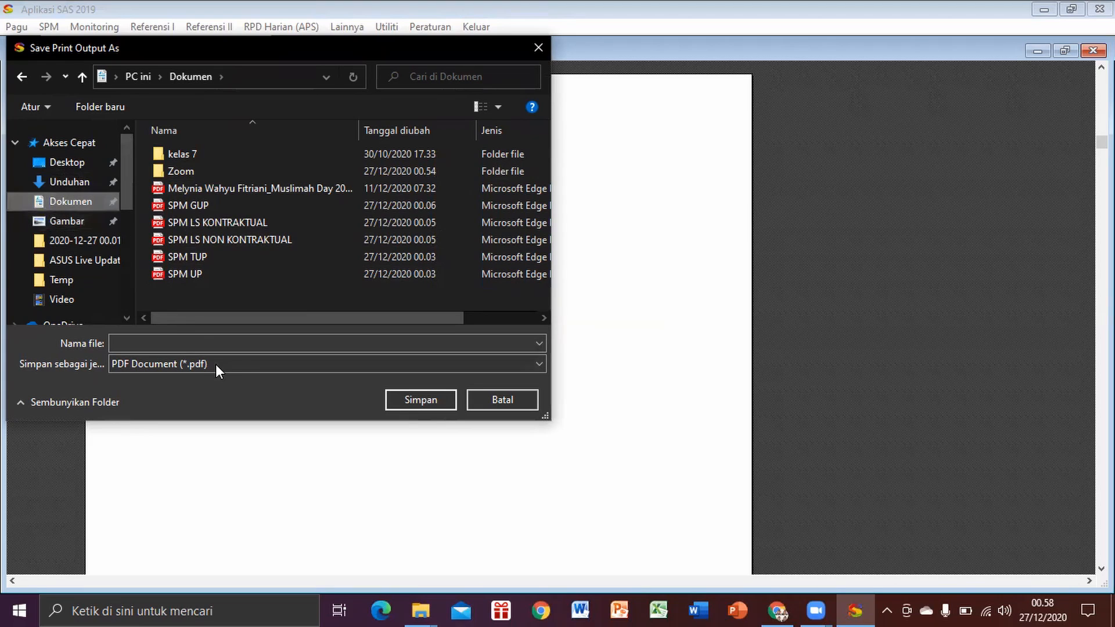
pyautogui.click(201, 342)
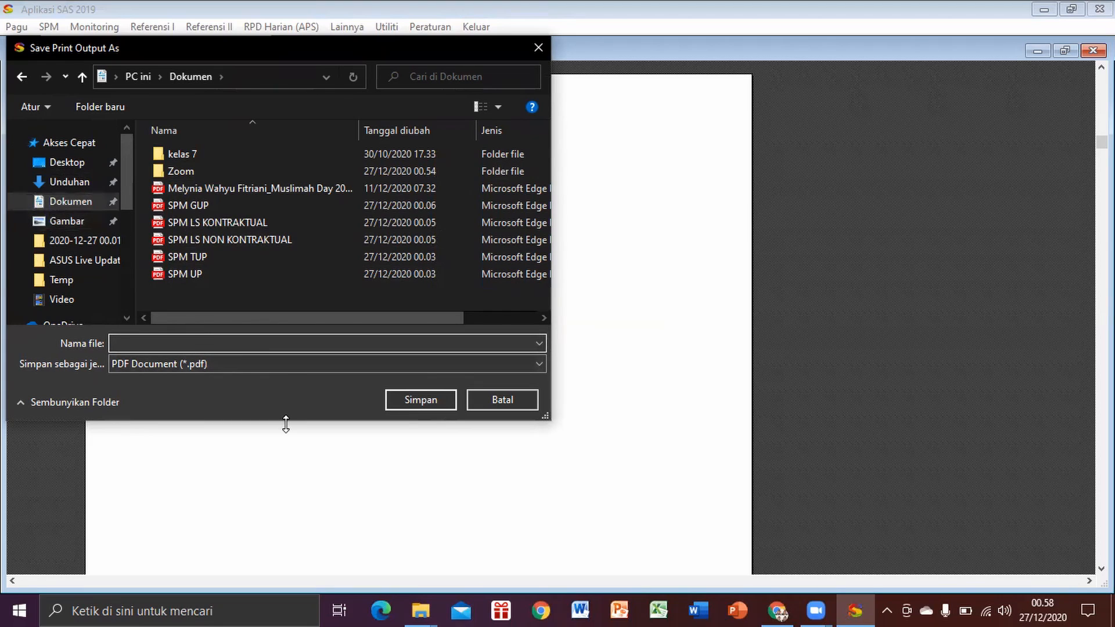
# Step: Try to save the PDF as "SPM UP", decline replacing the existing file and clear the file name
pyautogui.write('SPM UP')
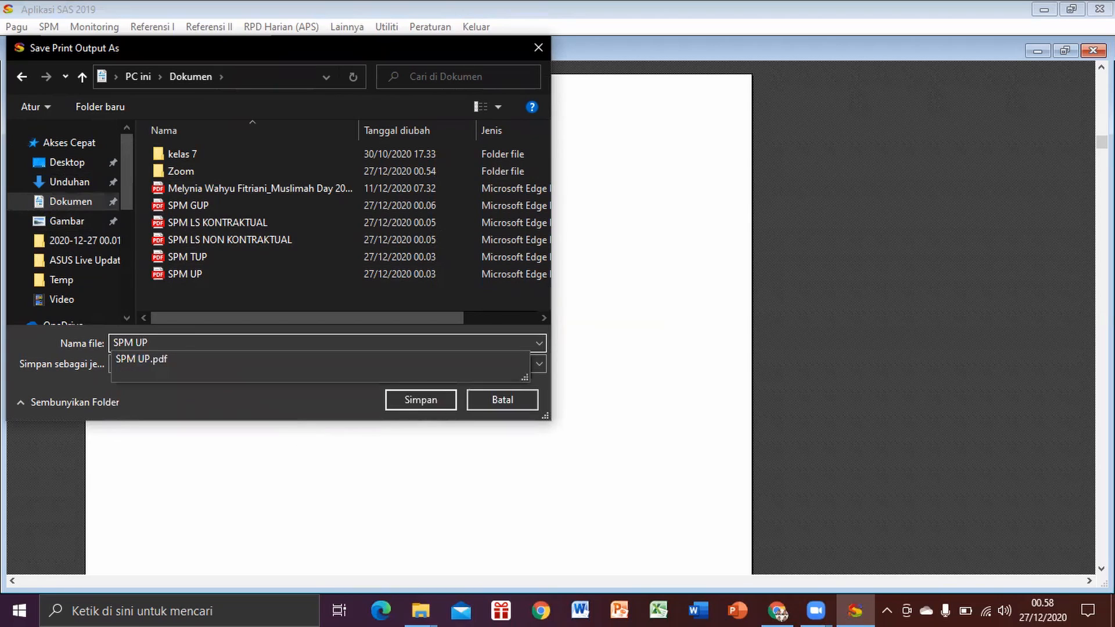
pyautogui.click(436, 399)
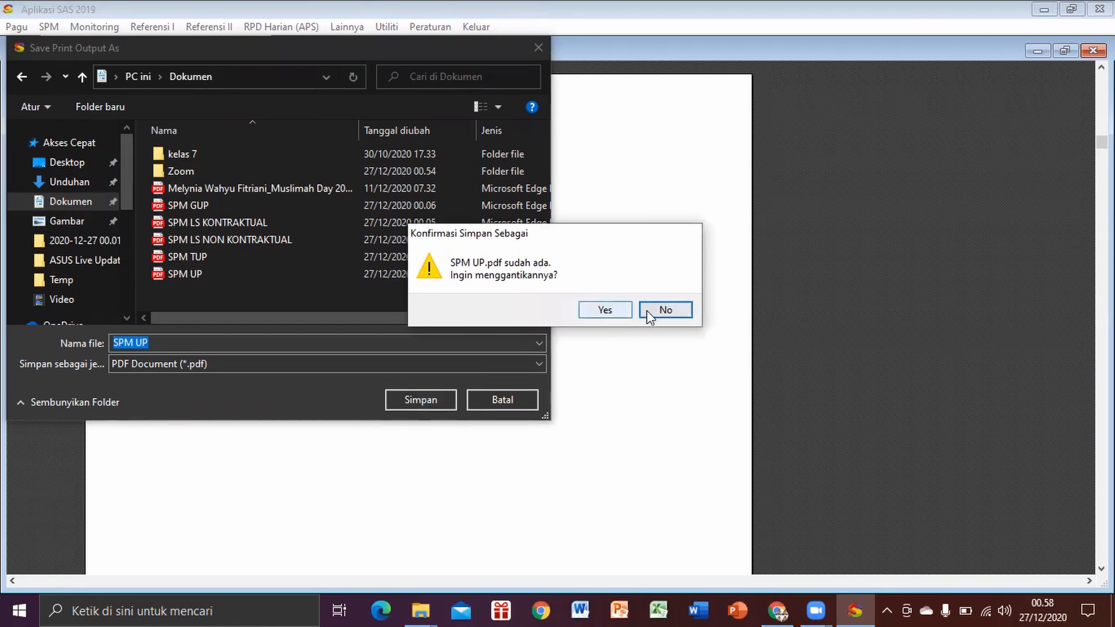
pyautogui.click(661, 311)
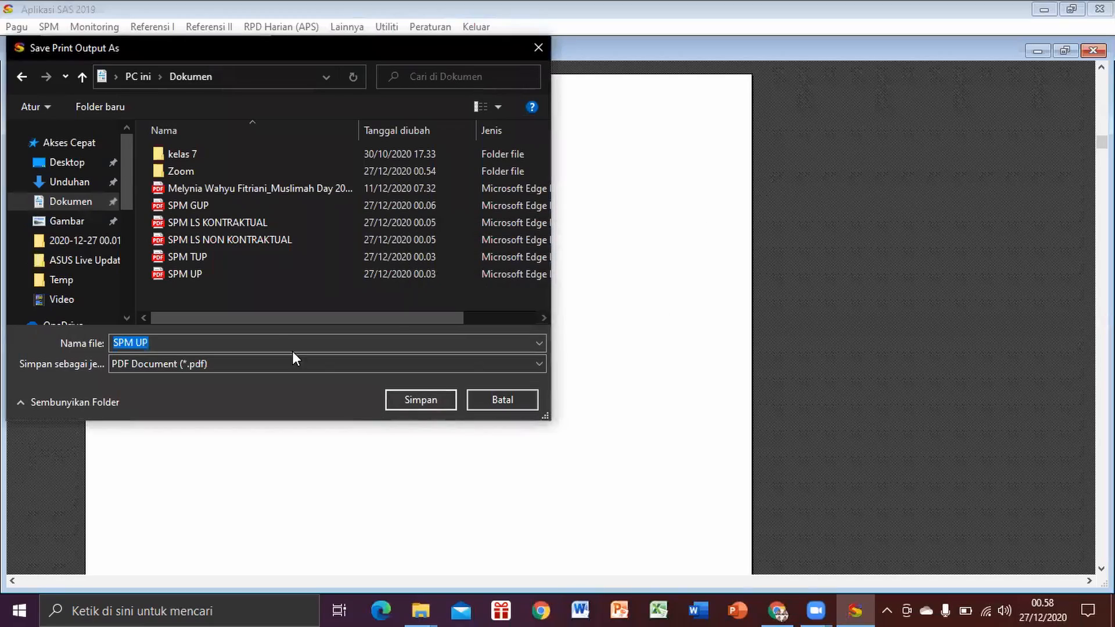
pyautogui.press('BackSpace')
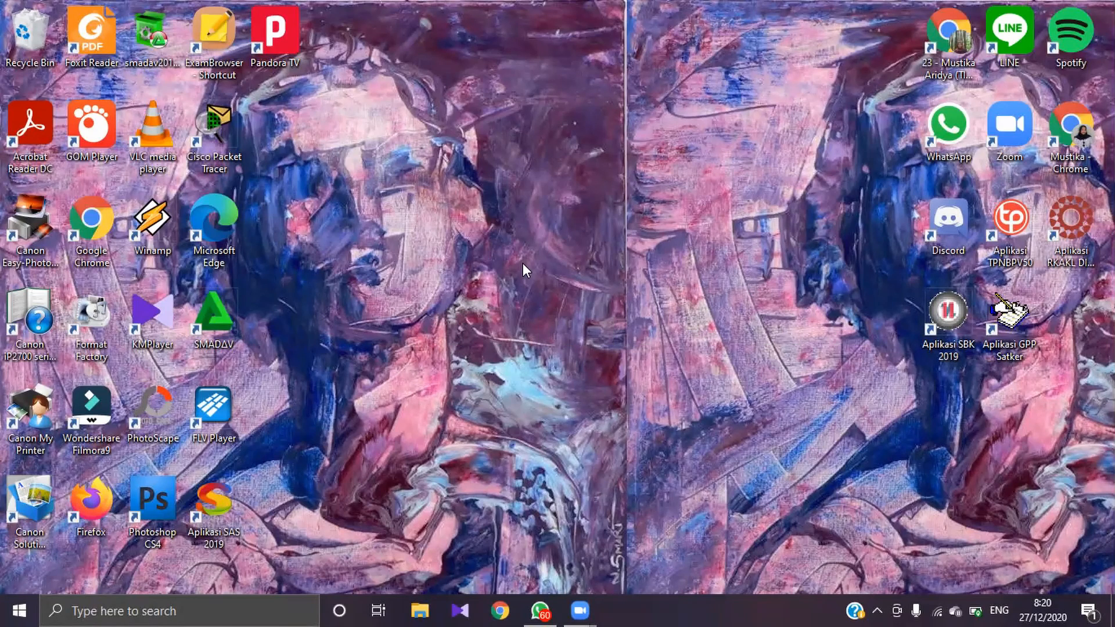
# Step: Launch Aplikasi SAS 2019 and log in as ppspm with the account password
pyautogui.doubleClick(221, 487)
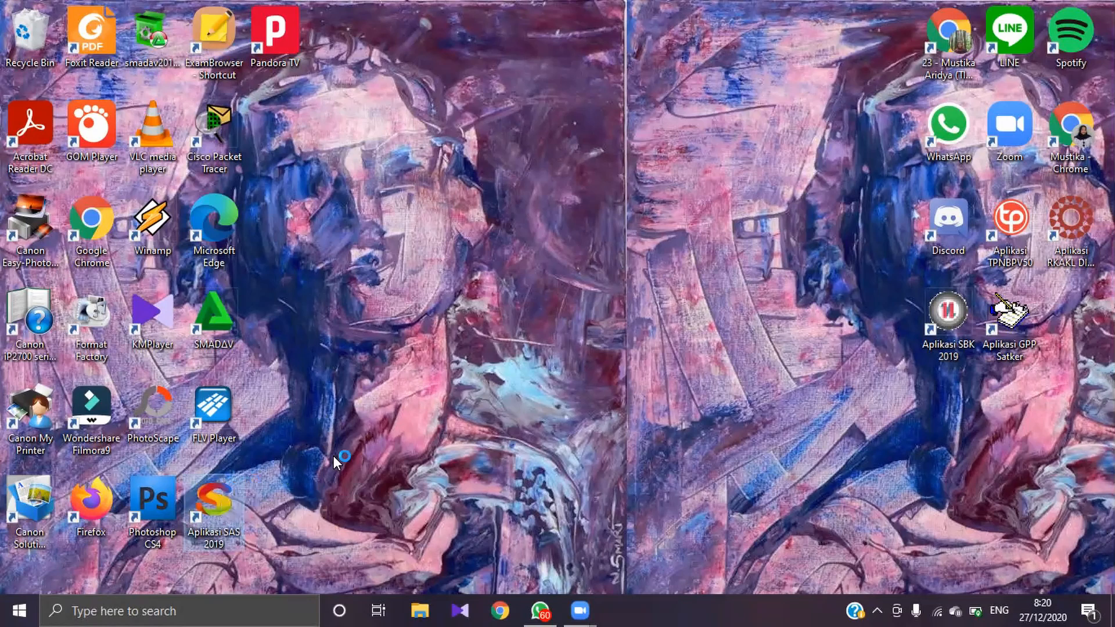
pyautogui.write('ppspm')
pyautogui.press('Tab')
pyautogui.write('*****')
pyautogui.press('Return')
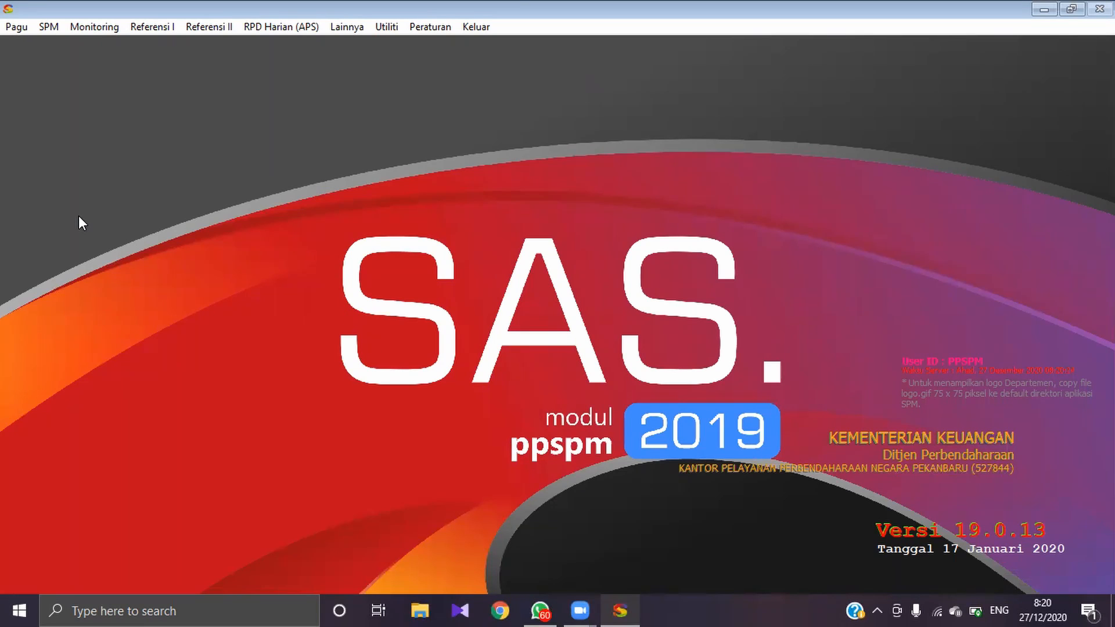
# Step: Open Catat Nomor SP2D and list the SPMs dated 02-07-2019 to 27-12-2020
pyautogui.click(49, 27)
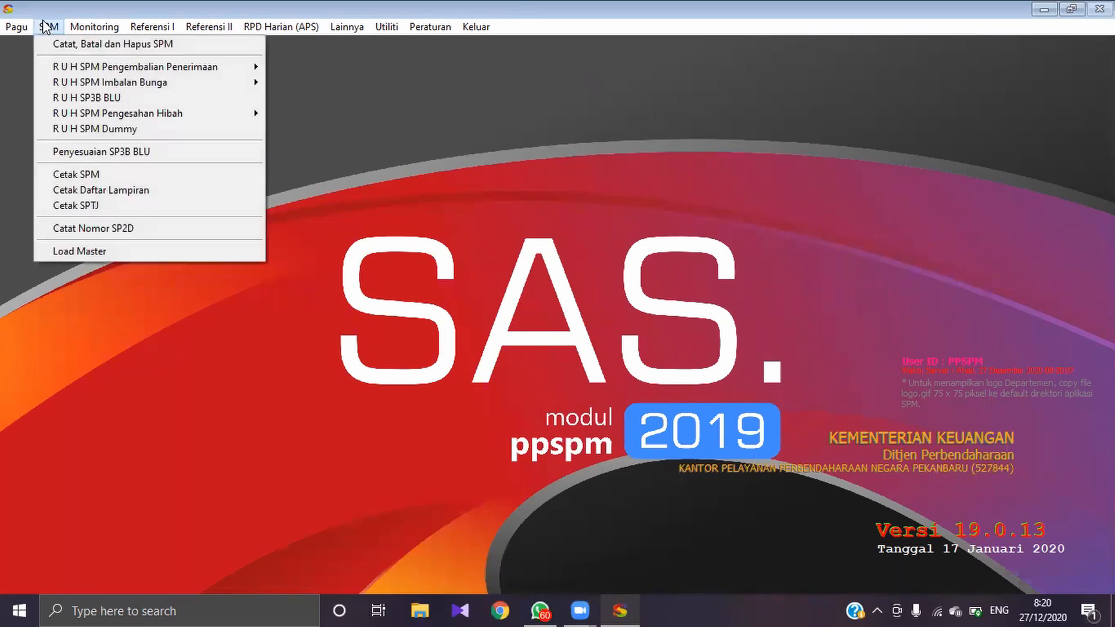
pyautogui.click(51, 235)
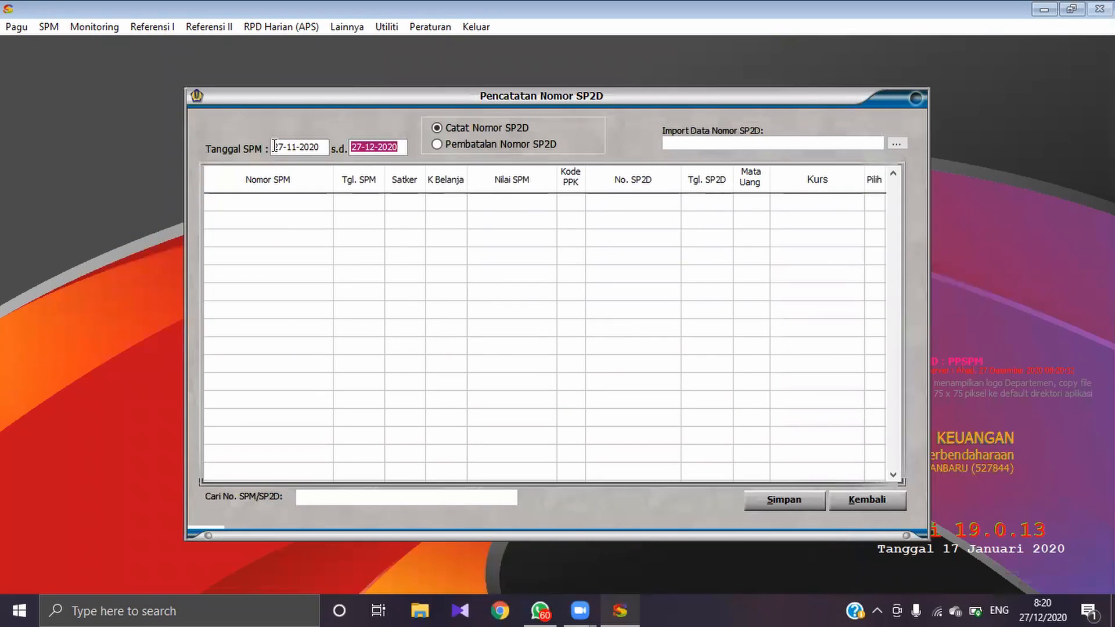
pyautogui.click(278, 146)
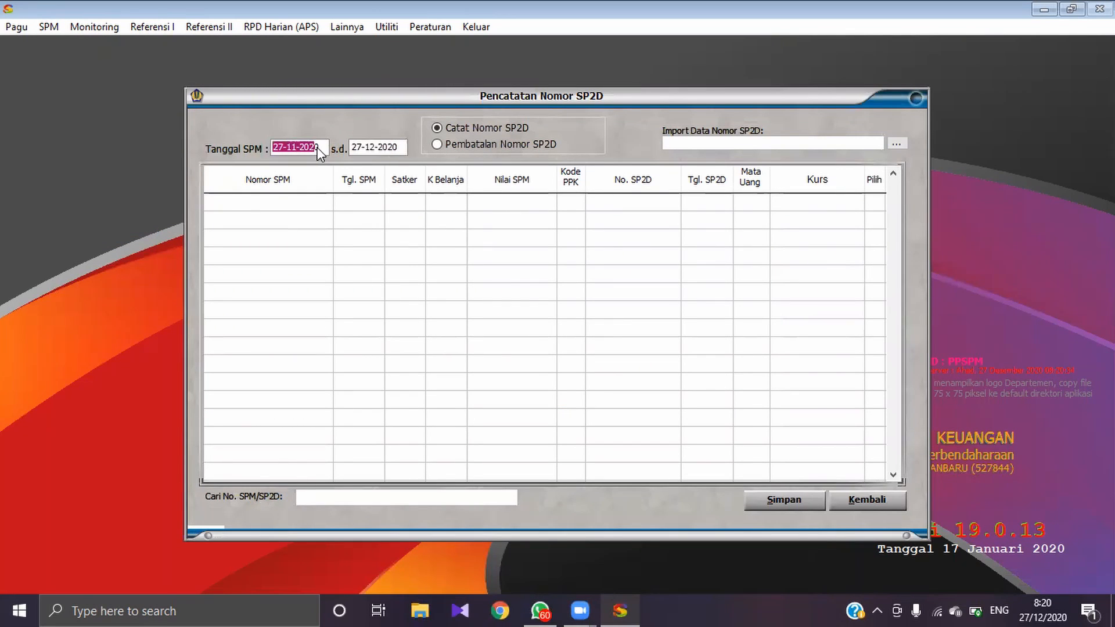
pyautogui.write('02072019')
pyautogui.press('Tab')
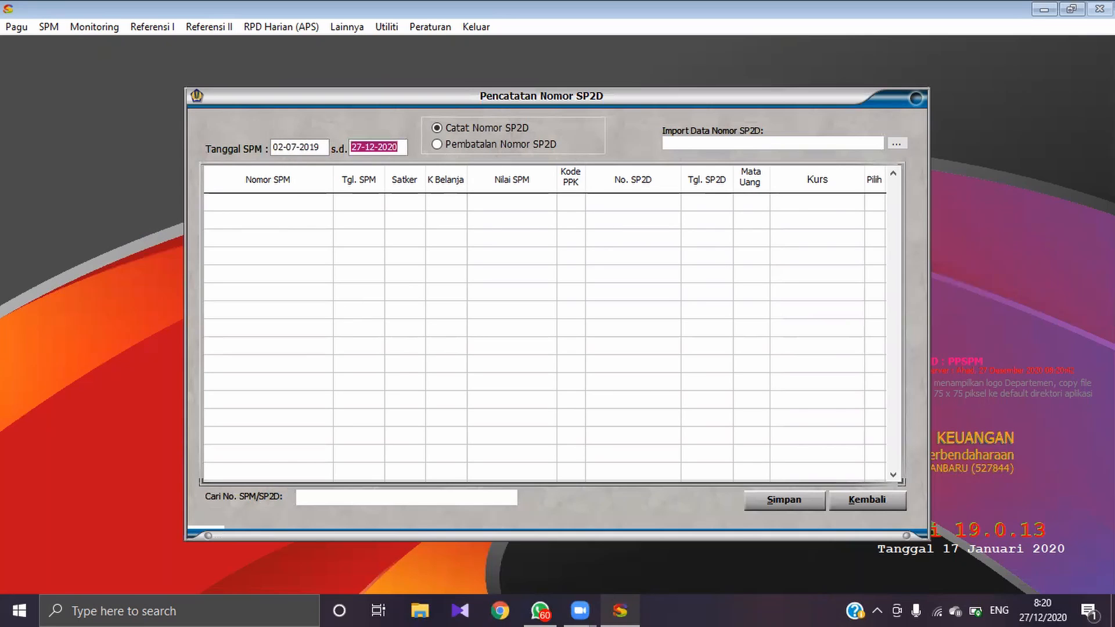
pyautogui.press('Return')
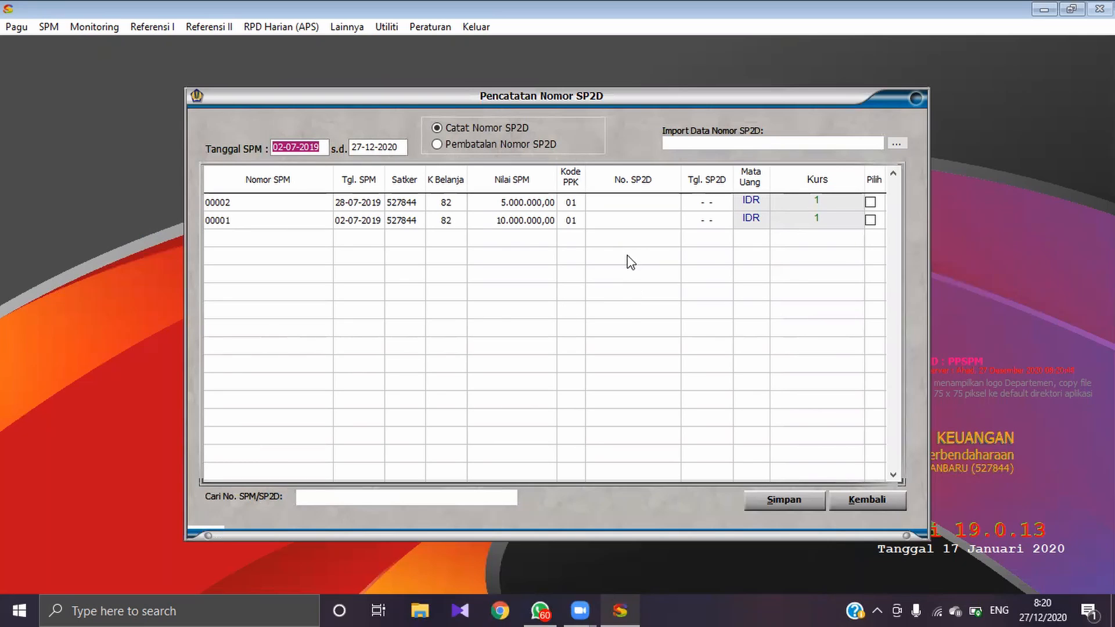
pyautogui.press('Tab')
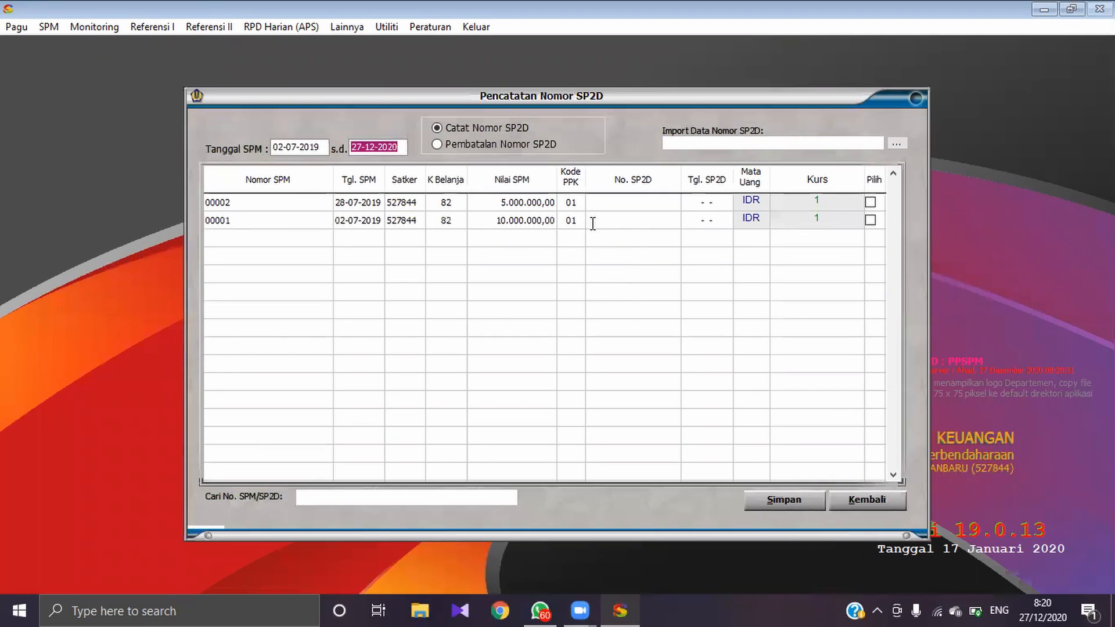
pyautogui.click(594, 221)
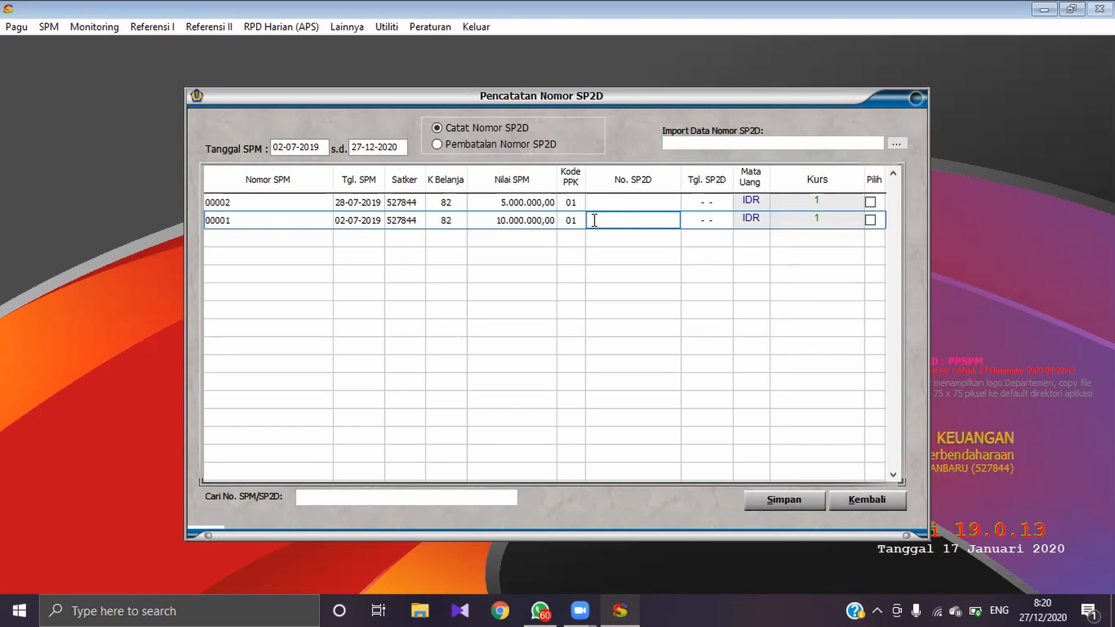
pyautogui.write('1234567891000')
pyautogui.click(689, 222)
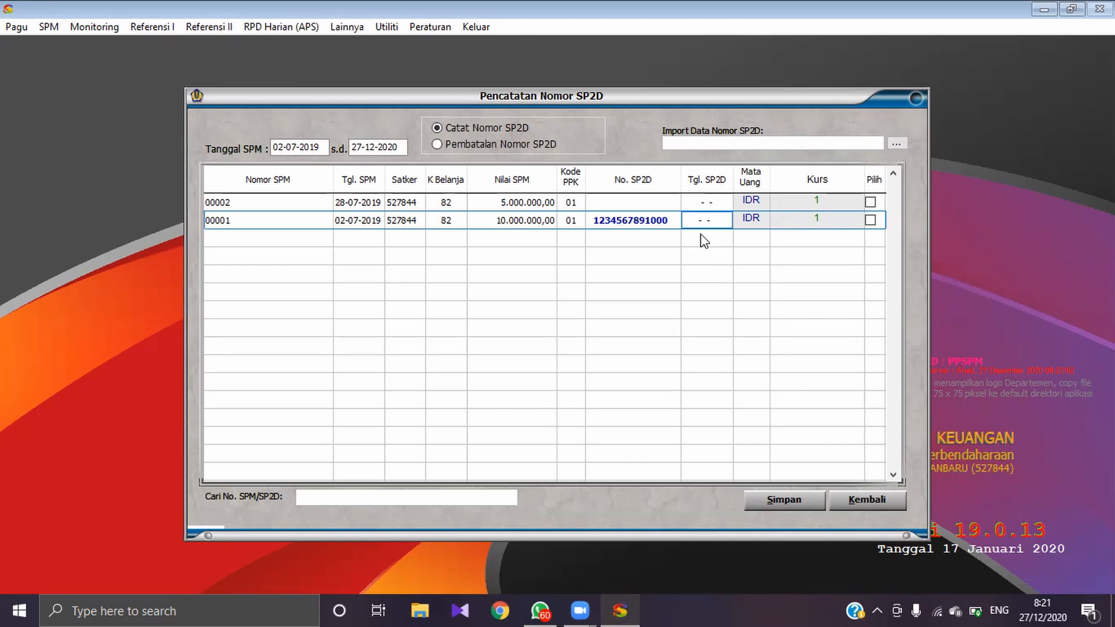
pyautogui.write('03072019')
pyautogui.press('Return')
pyautogui.click(871, 220)
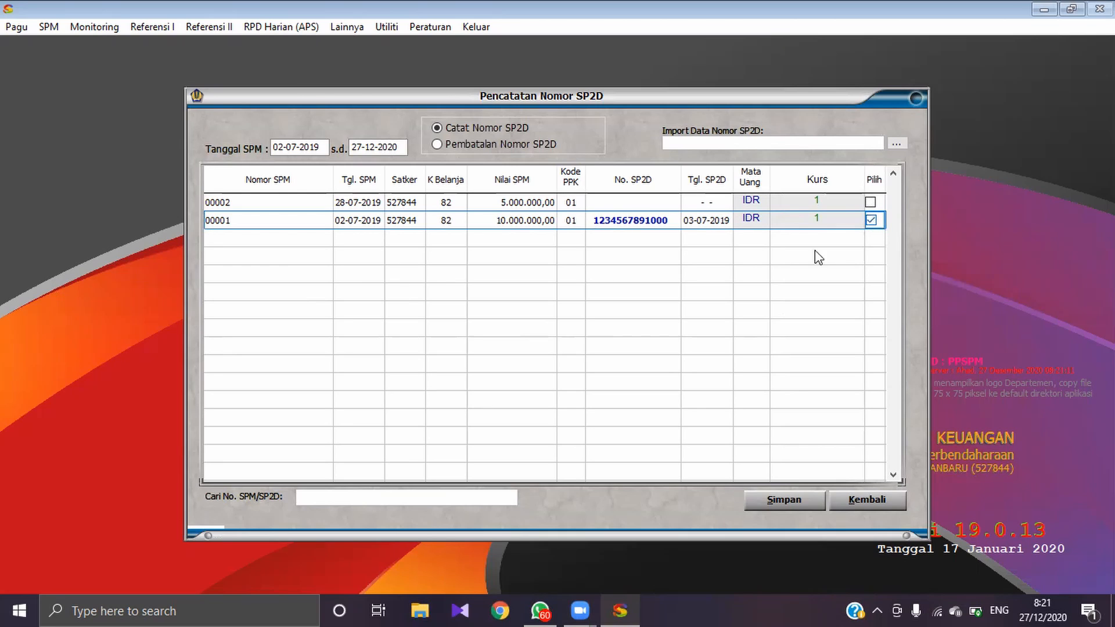
pyautogui.click(603, 202)
pyautogui.write('12')
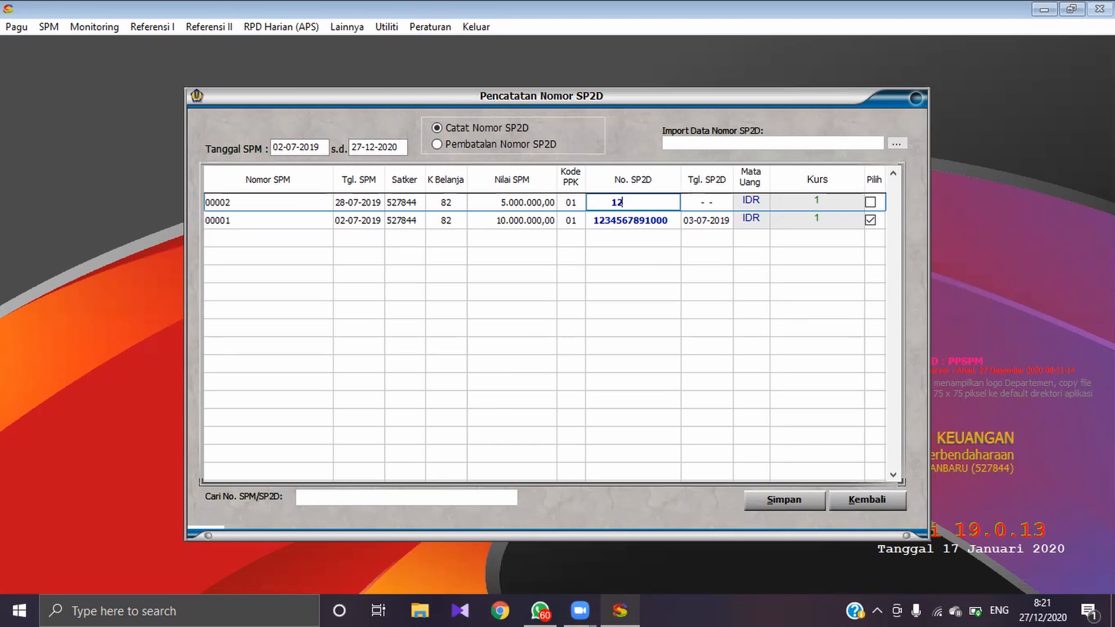
pyautogui.write('34567891001')
pyautogui.click(701, 203)
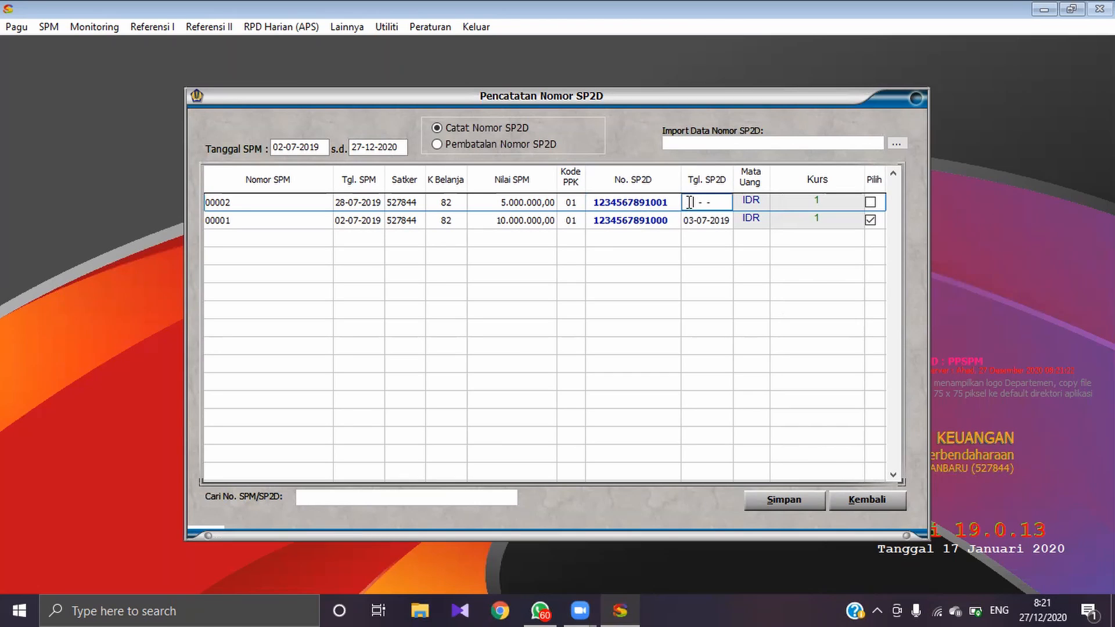
pyautogui.write('29-07-2019')
pyautogui.press('Tab')
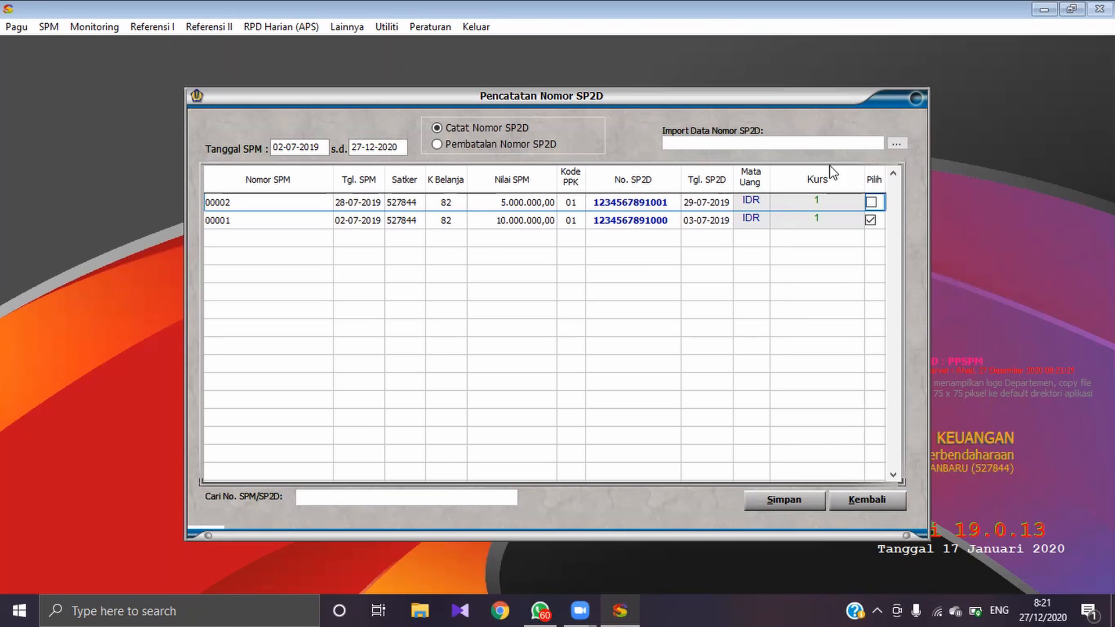
pyautogui.click(870, 202)
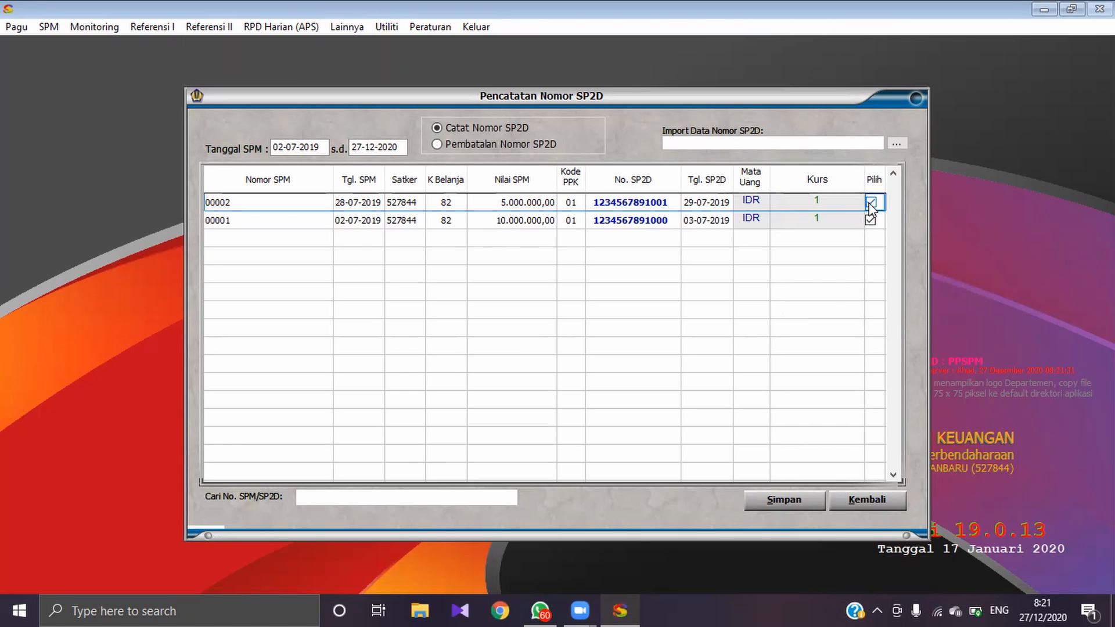
# Step: Save both SP2D numbers, check them in the Pembatalan Nomor SP2D list and close the form
pyautogui.click(761, 503)
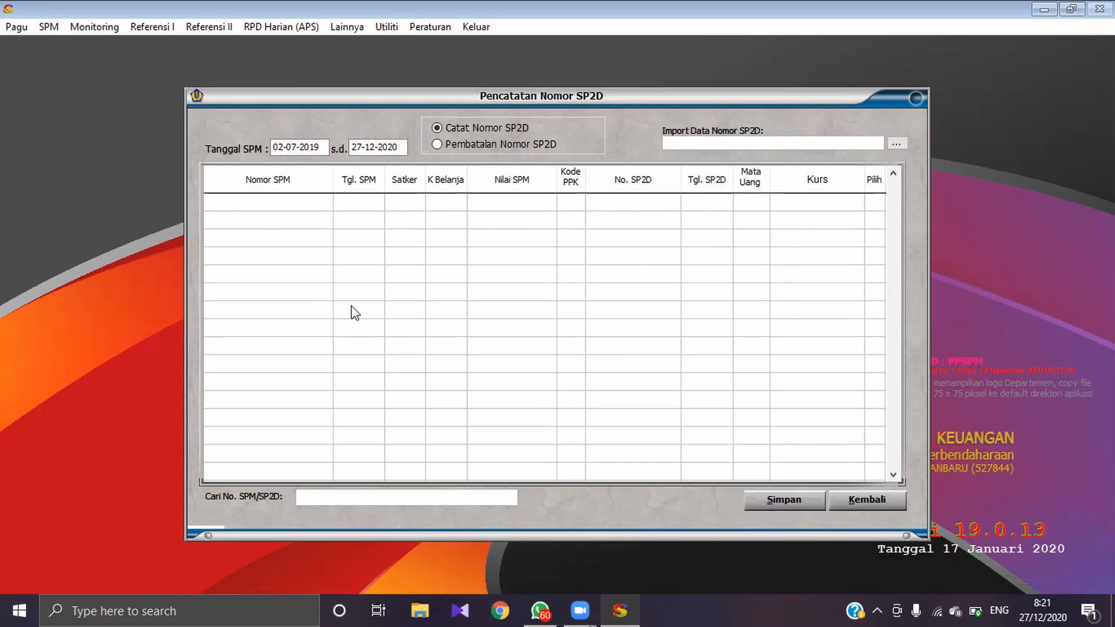
pyautogui.click(436, 146)
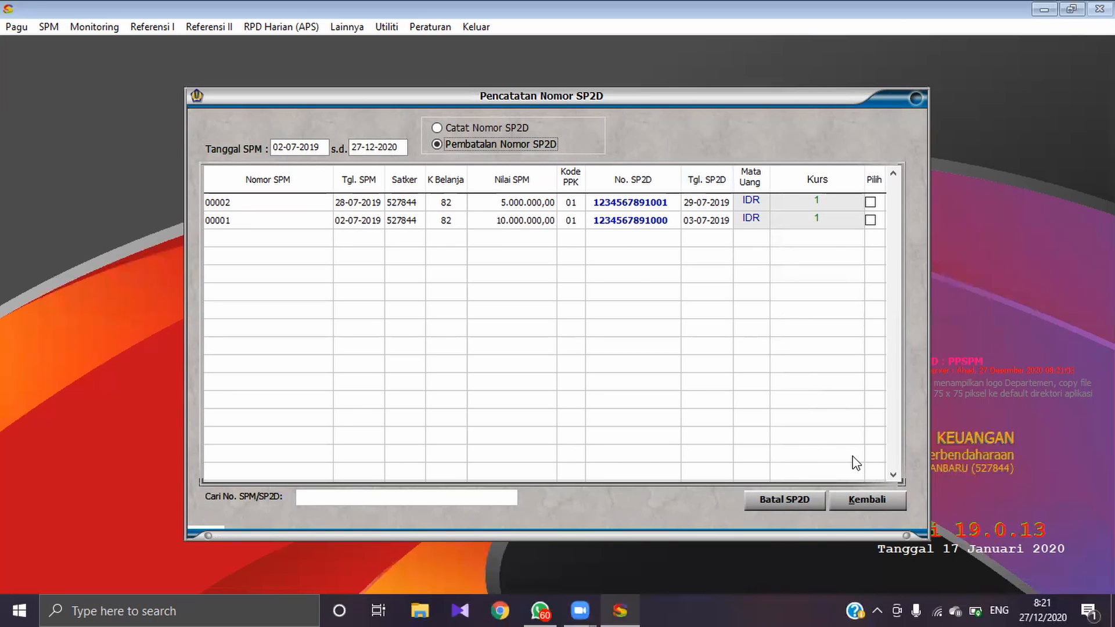
pyautogui.click(863, 494)
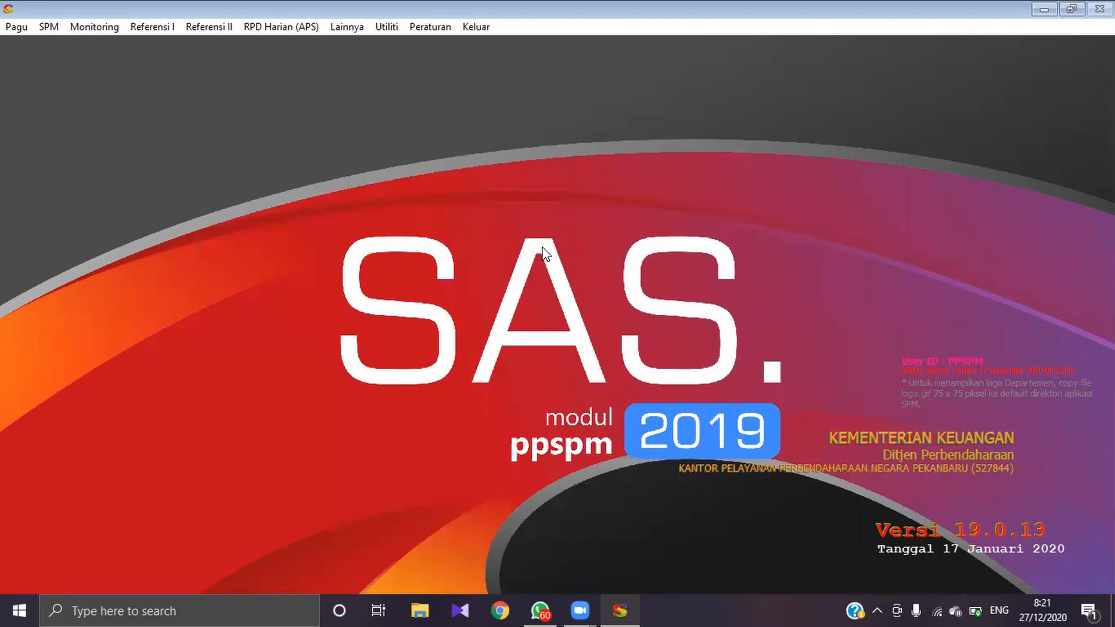
# Step: Open Monitoring UP/TUP without the list of TUP SPMs due for nihil, and load year 2019 for satker 527844
pyautogui.click(96, 30)
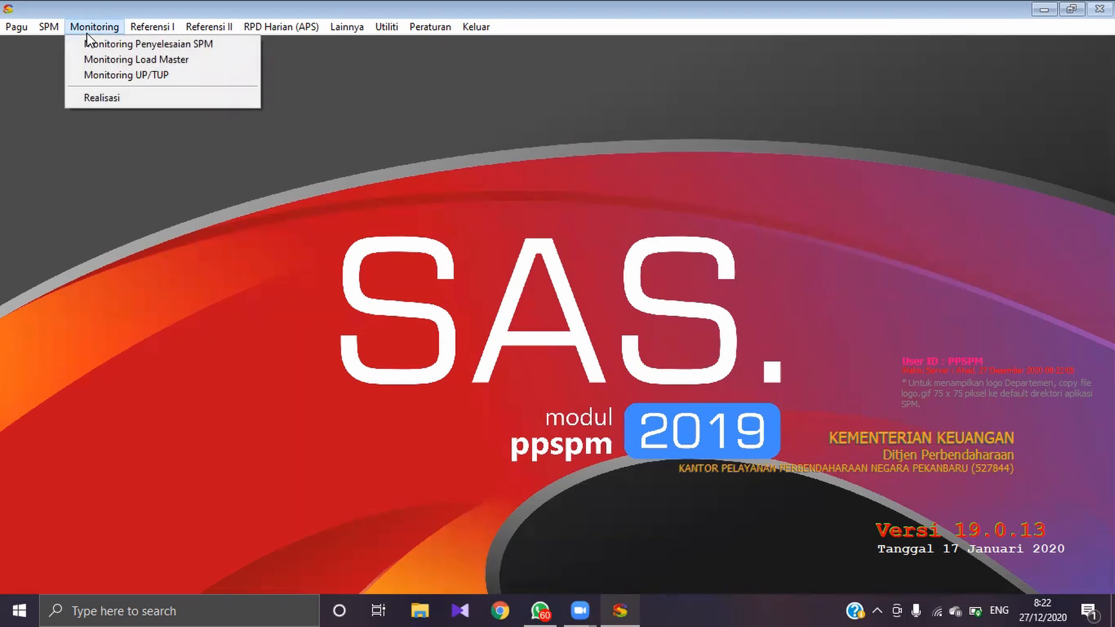
pyautogui.click(82, 74)
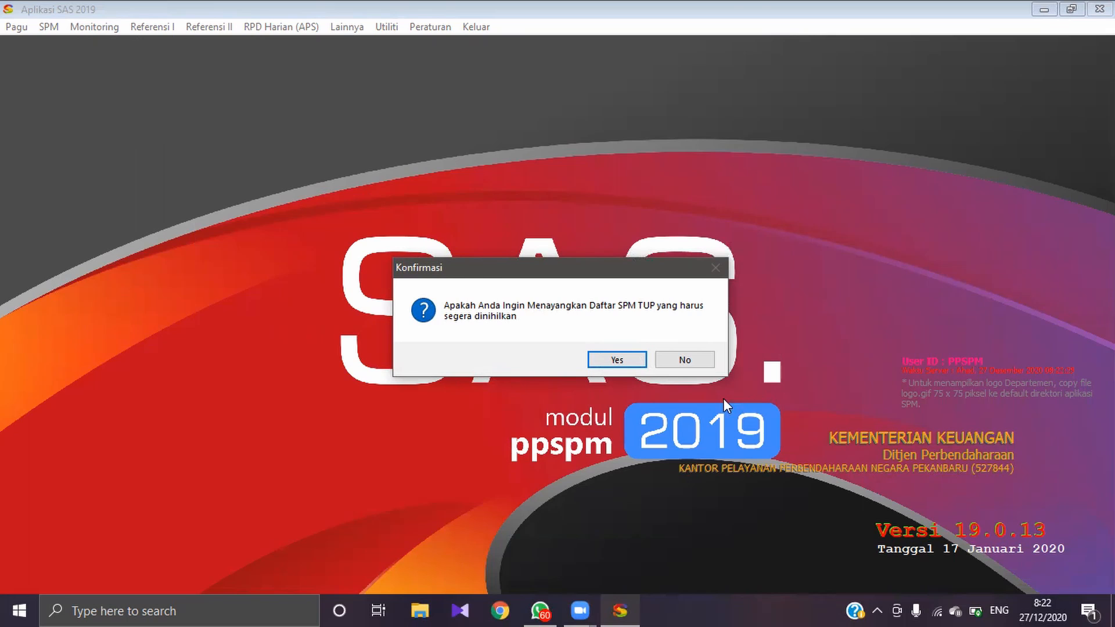
pyautogui.click(683, 360)
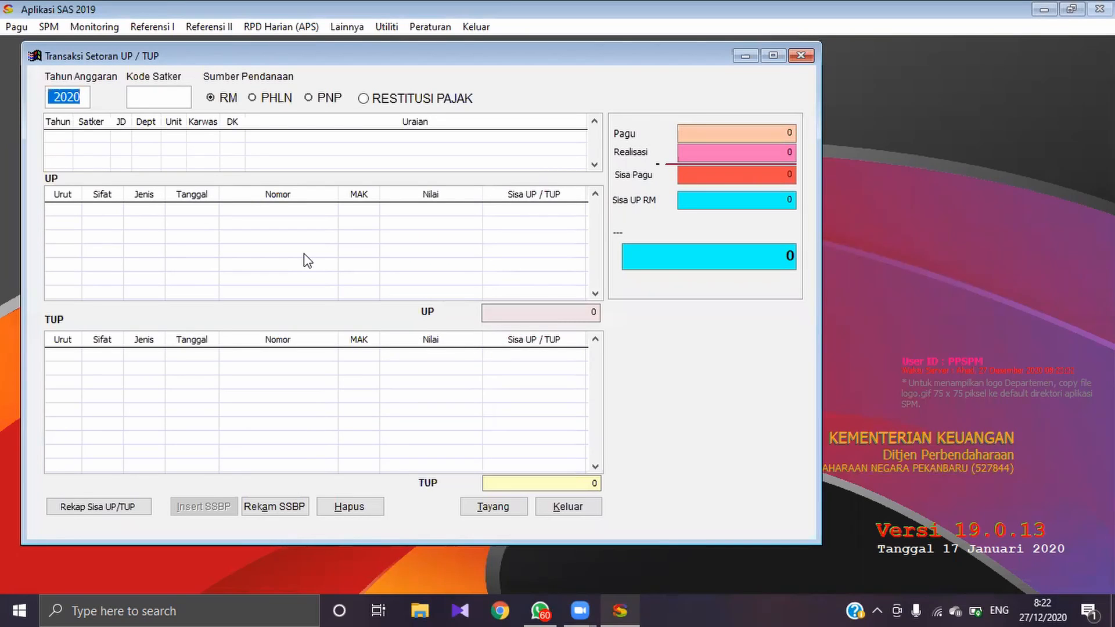
pyautogui.write('2019')
pyautogui.write('527844')
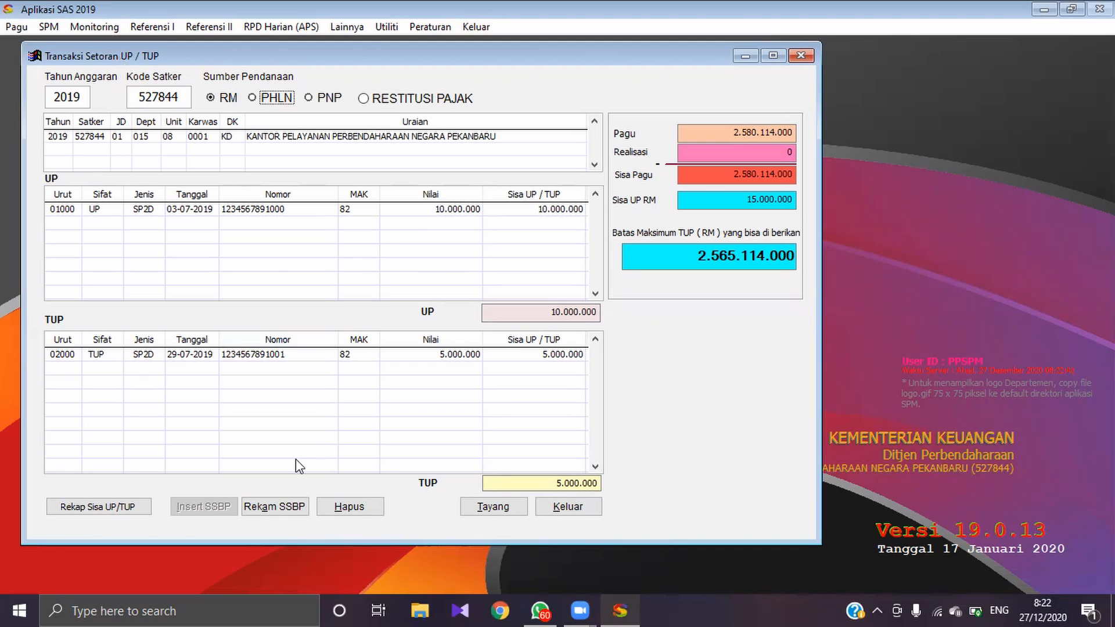
pyautogui.click(505, 209)
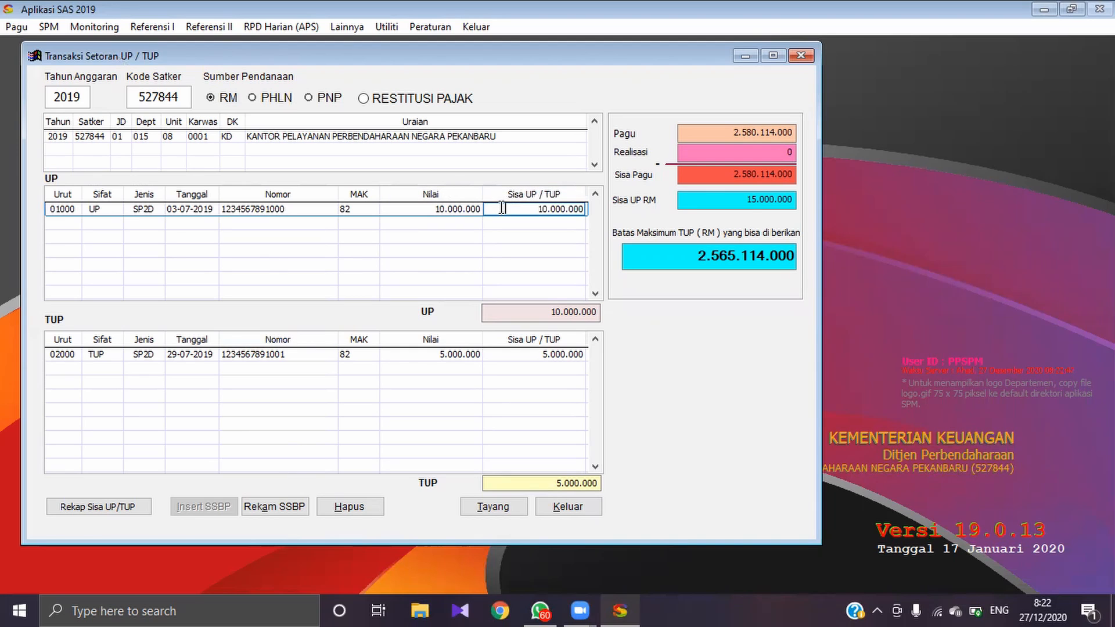
pyautogui.click(273, 507)
pyautogui.write('12345670001')
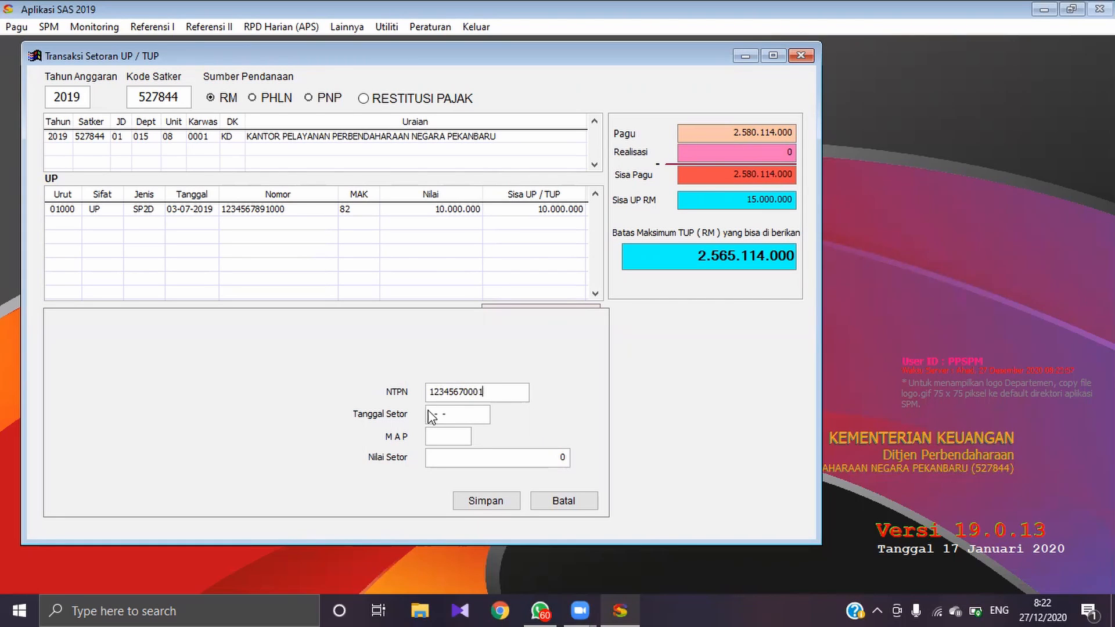
pyautogui.moveTo(430, 415); pyautogui.dragTo(467, 412)
pyautogui.write('0407')
pyautogui.press('BackSpace')
pyautogui.press('BackSpace')
pyautogui.press('BackSpace')
pyautogui.press('BackSpace')
pyautogui.write('04-07-2019')
# Step: Set the UP deposit value to 10.000.000, save the SSBP and reload the RM transactions
pyautogui.click(527, 457)
pyautogui.write('100.000.00')
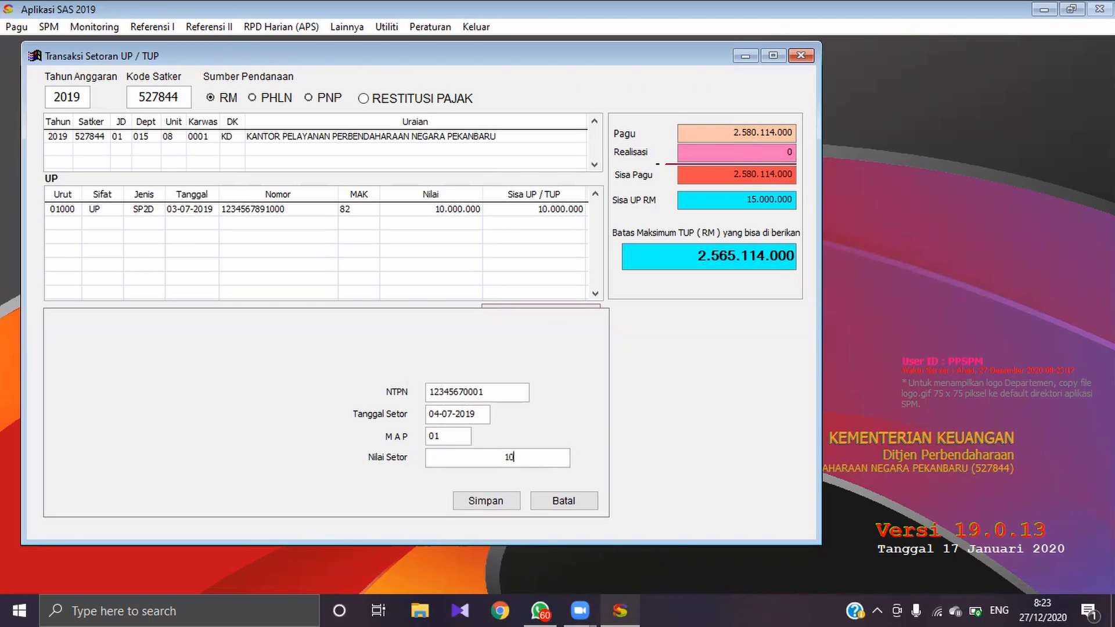
pyautogui.click(497, 500)
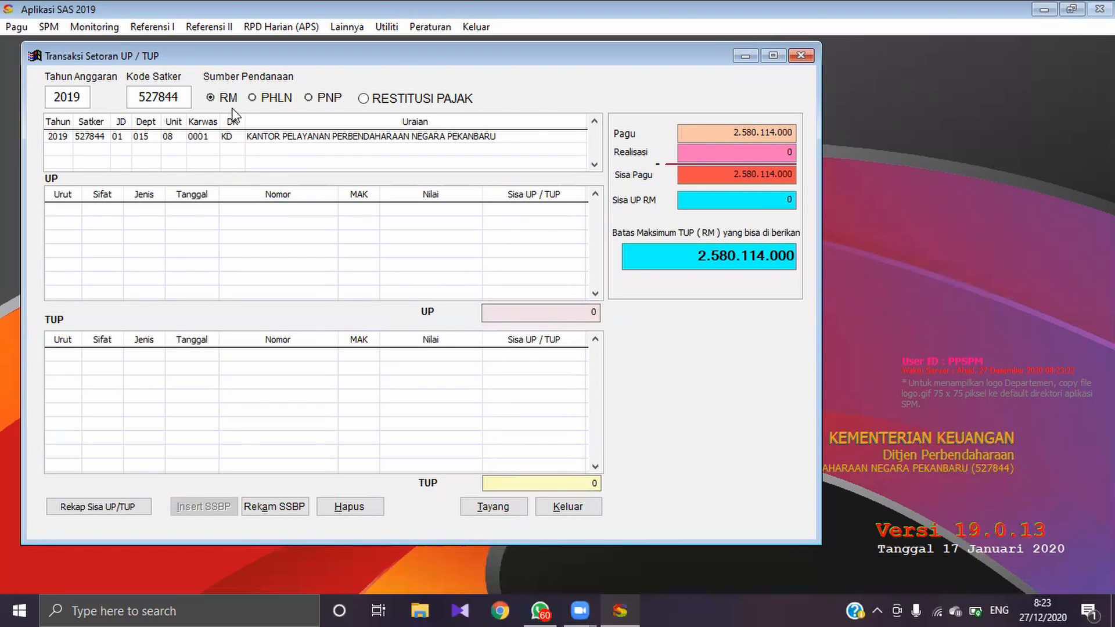
pyautogui.click(228, 98)
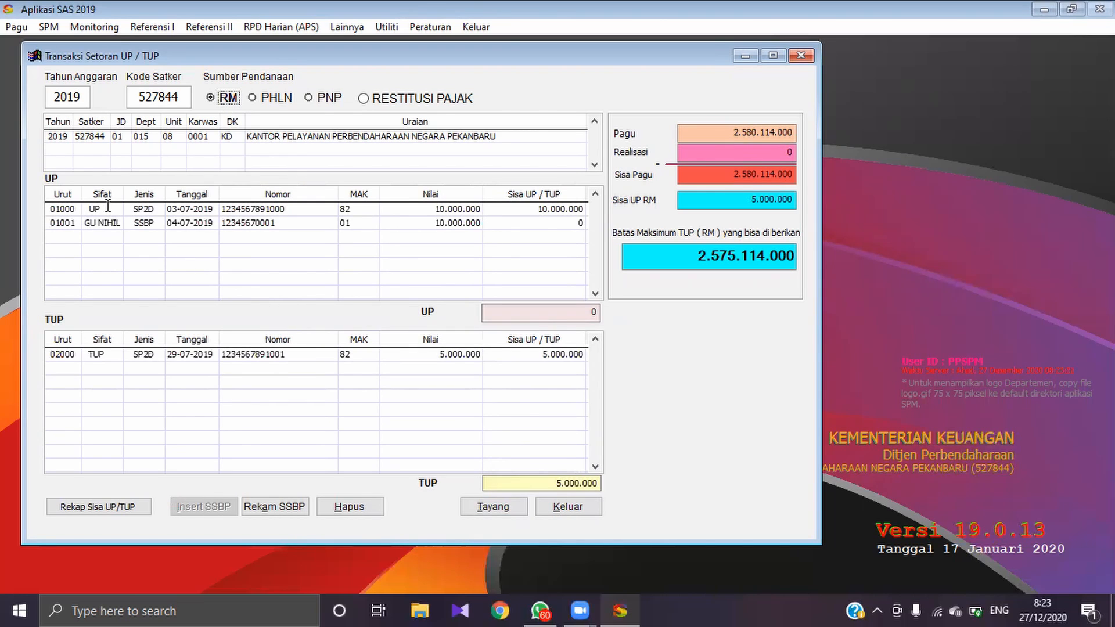
pyautogui.click(136, 354)
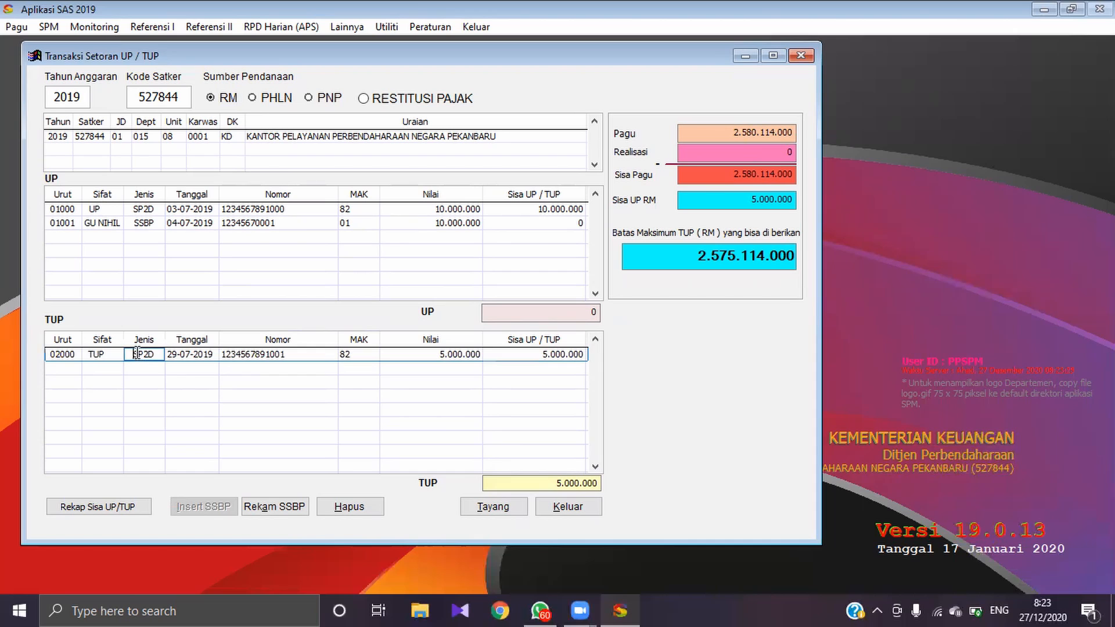
pyautogui.click(286, 503)
pyautogui.click(452, 384)
pyautogui.write('1234567000')
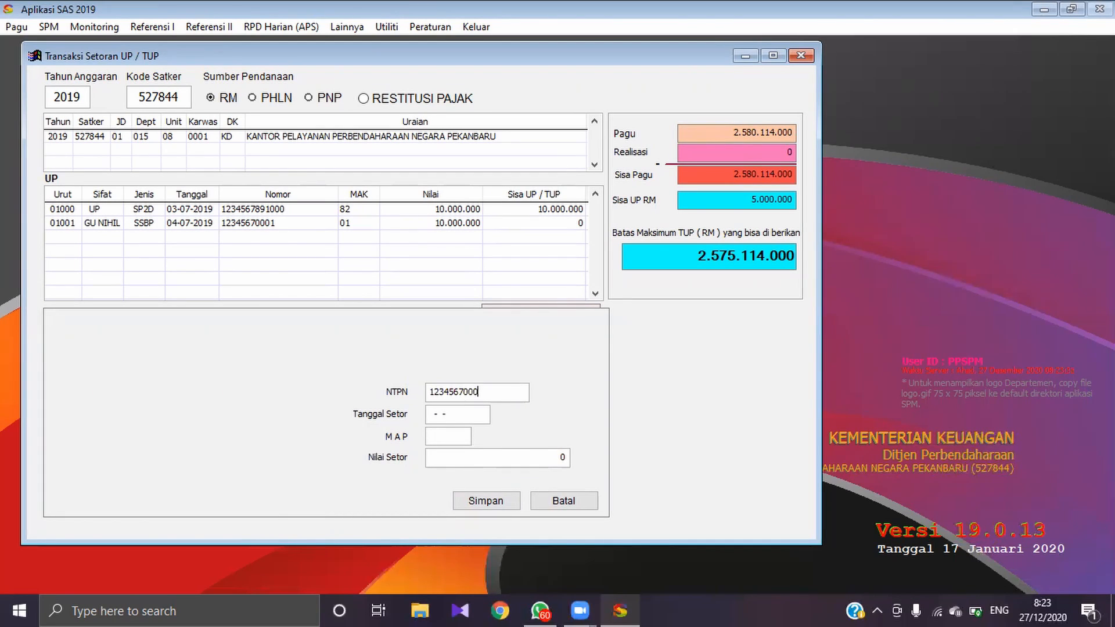
pyautogui.write('1')
pyautogui.press('BackSpace')
pyautogui.write('w')
pyautogui.click(442, 414)
pyautogui.moveTo(441, 414); pyautogui.dragTo(419, 416)
pyautogui.write('30072019')
pyautogui.press('Return')
# Step: Set the TUP deposit value to 5.000.000, save the SSBP and reload the RM transactions
pyautogui.moveTo(488, 457); pyautogui.dragTo(568, 459)
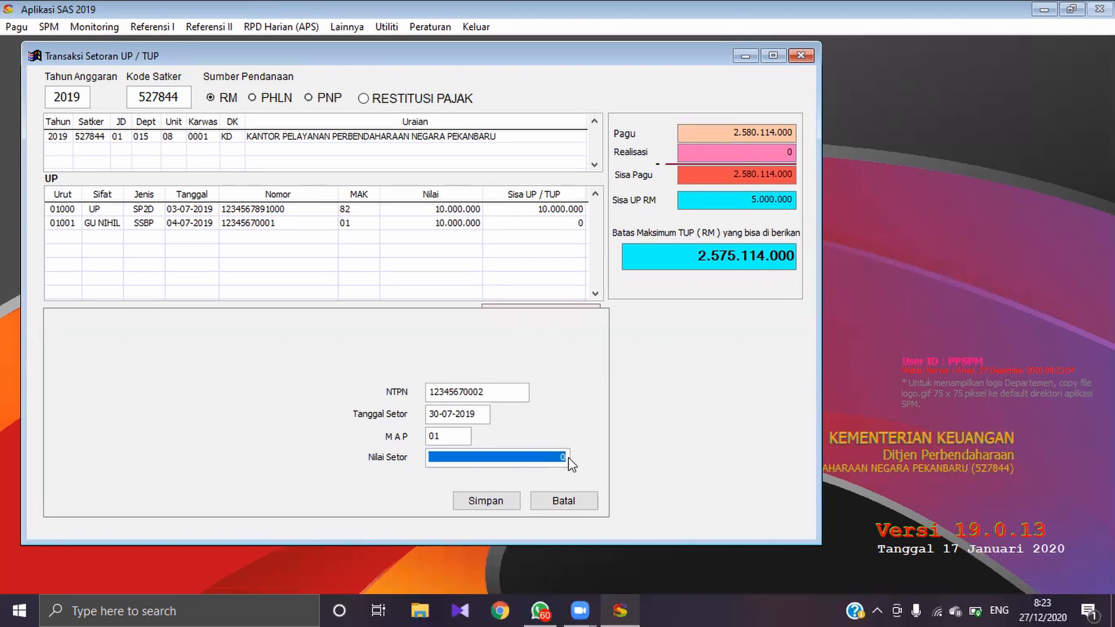
pyautogui.write('500.000.0')
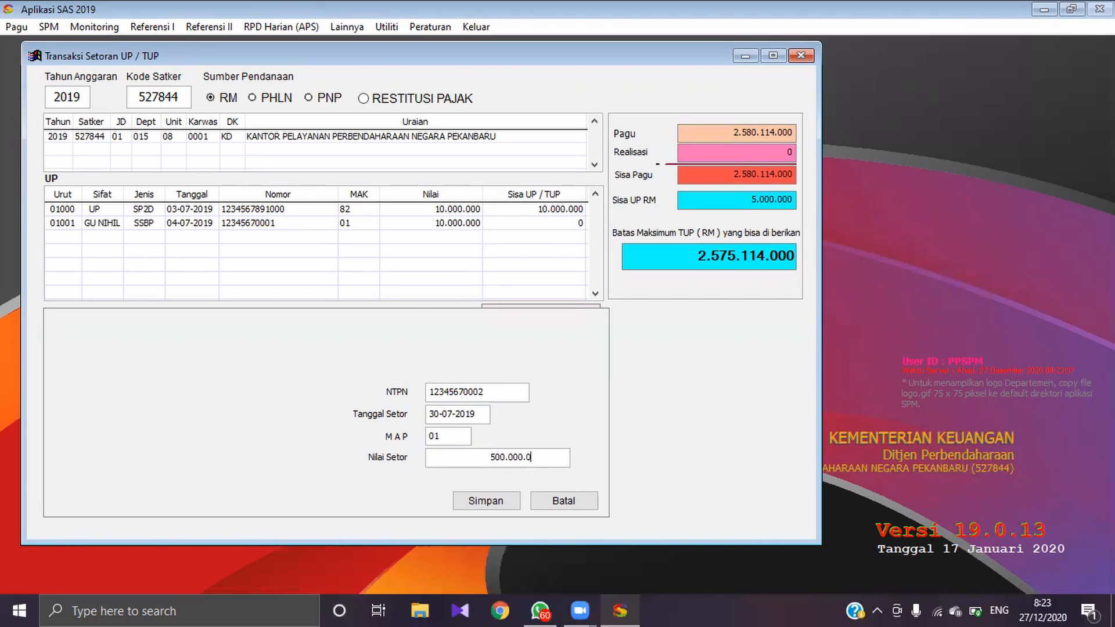
pyautogui.click(506, 501)
pyautogui.click(215, 99)
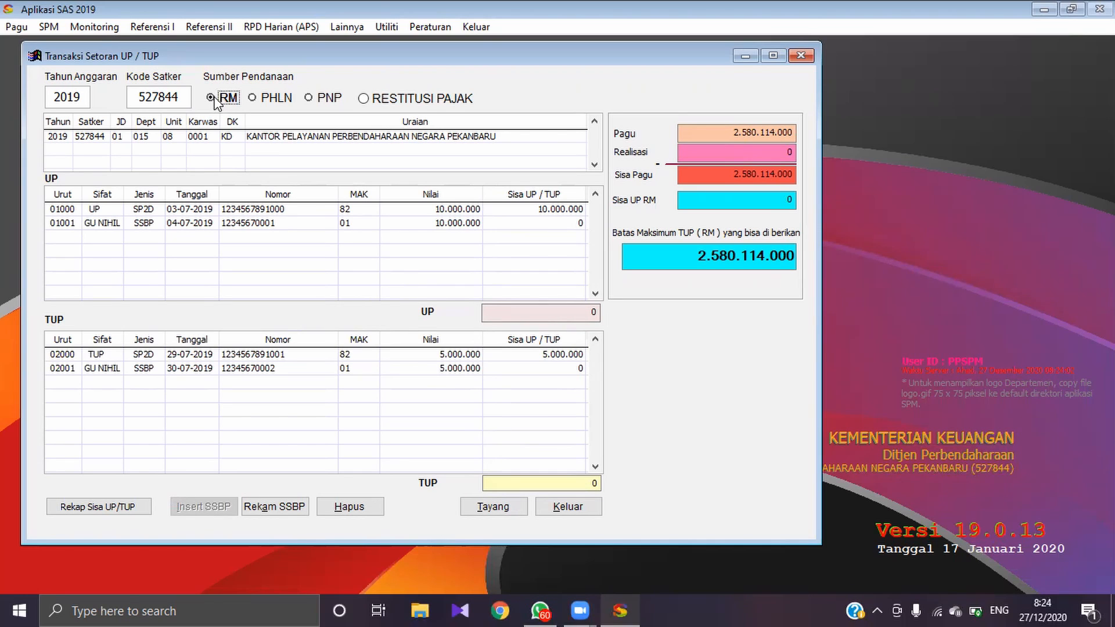
# Step: Preview the Kartu Pengawasan UP/TUP report on screen without printing it, and close the preview
pyautogui.click(485, 511)
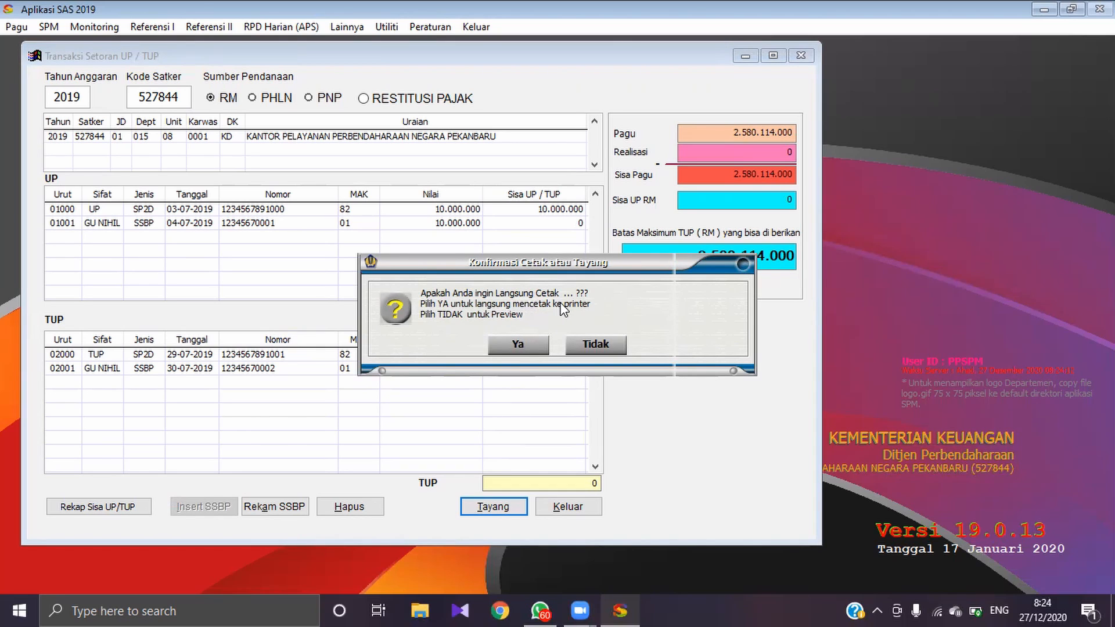
pyautogui.click(592, 344)
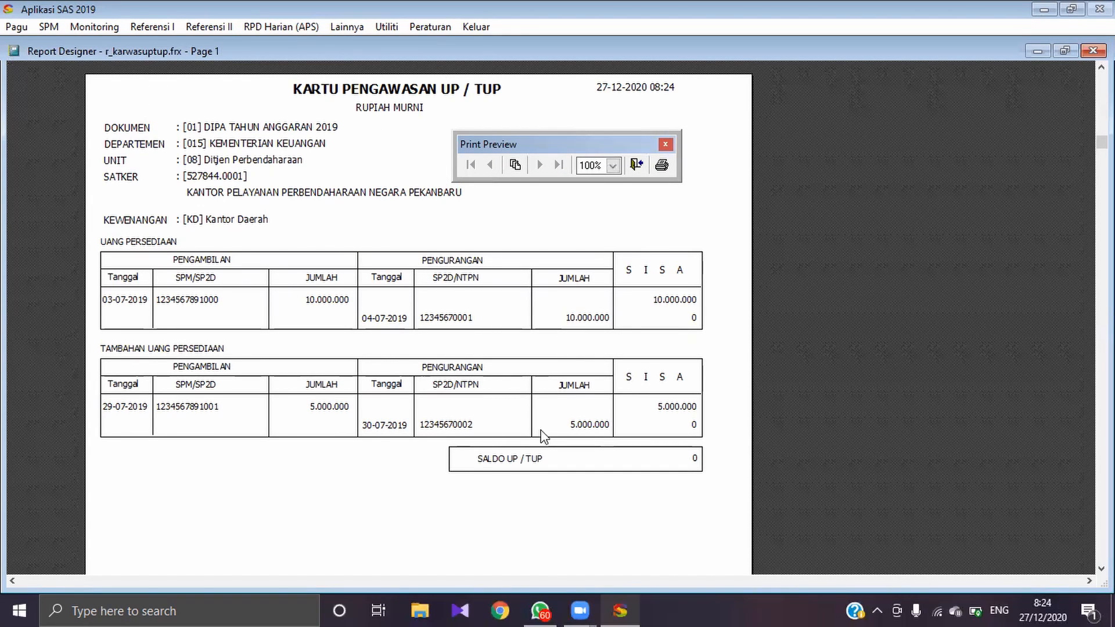
pyautogui.click(636, 165)
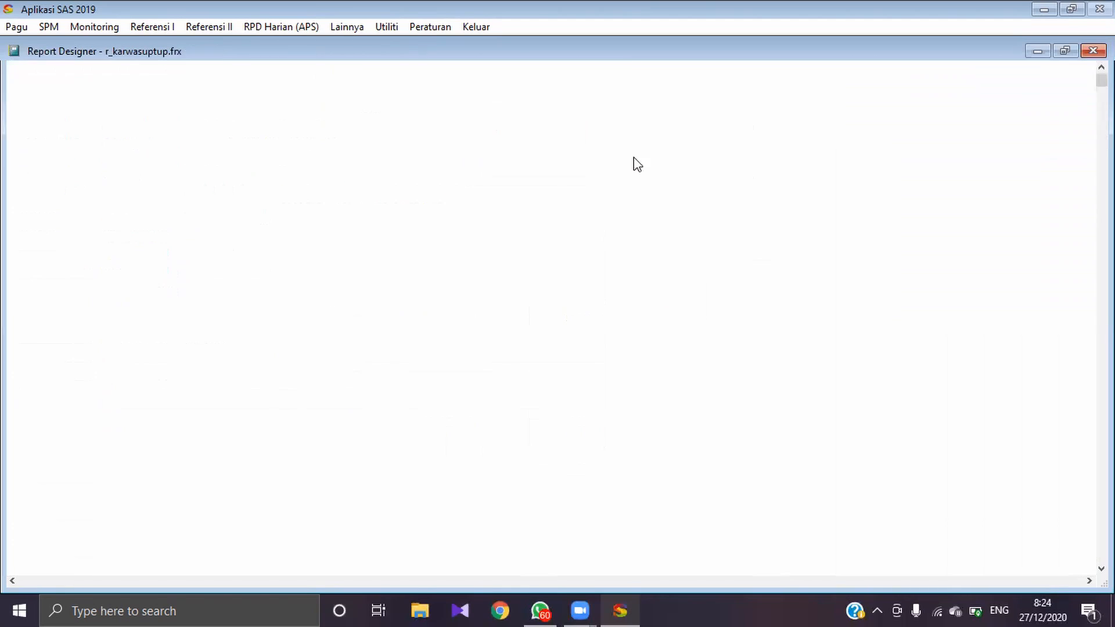
# Step: Display the Realisasi Belanja recap report for satker 527844 and document type 2019 01 DIPA, after closing the UP/TUP monitoring form
pyautogui.click(597, 510)
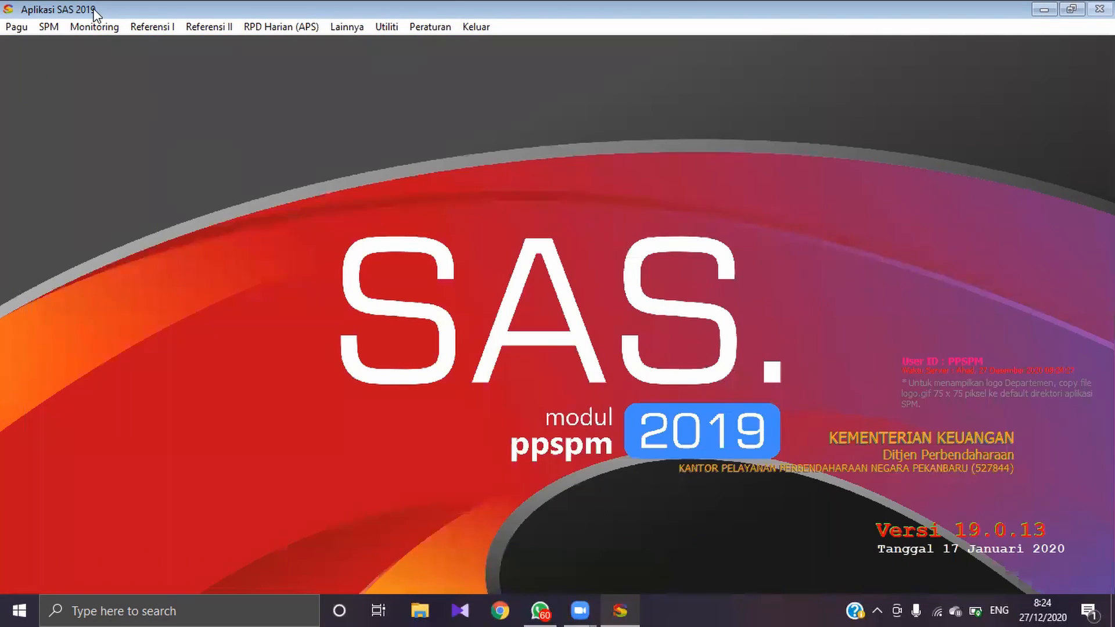
pyautogui.click(96, 26)
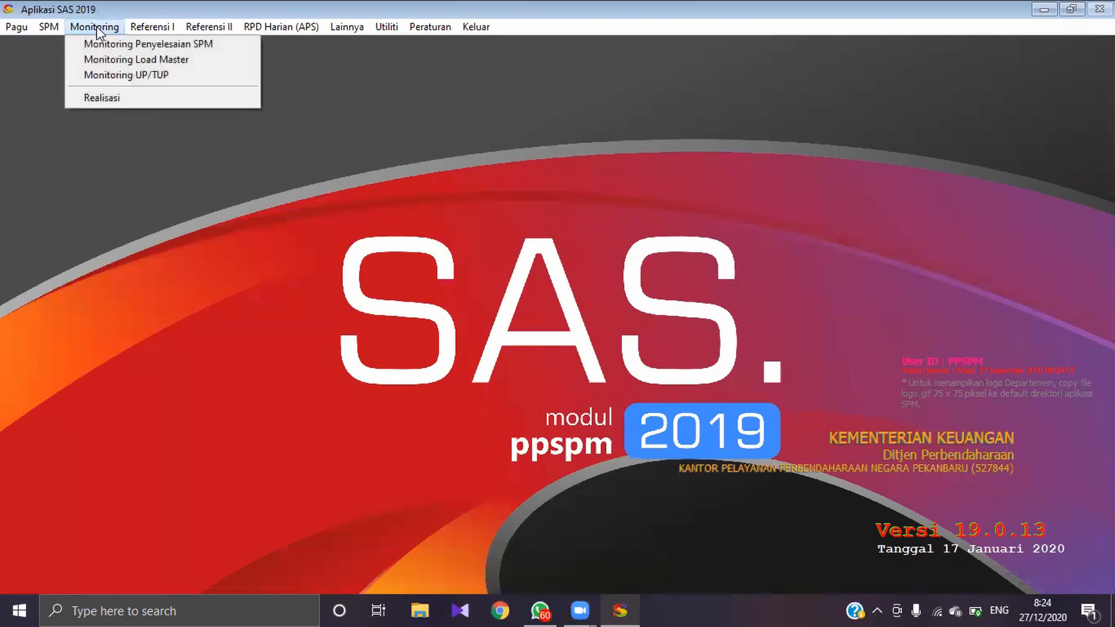
pyautogui.click(71, 96)
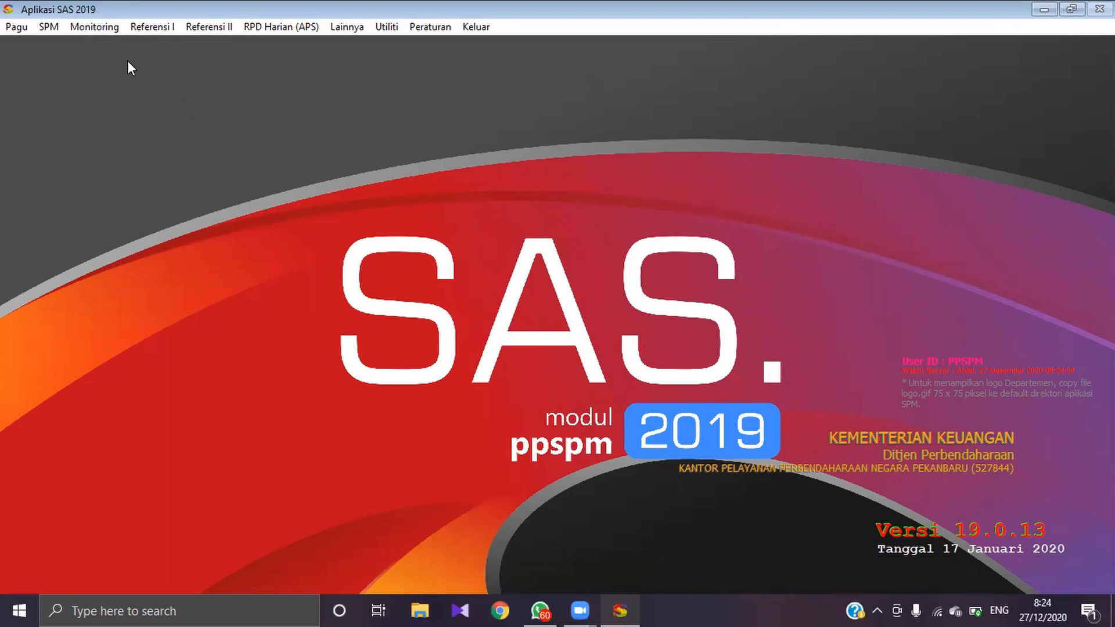
pyautogui.click(410, 240)
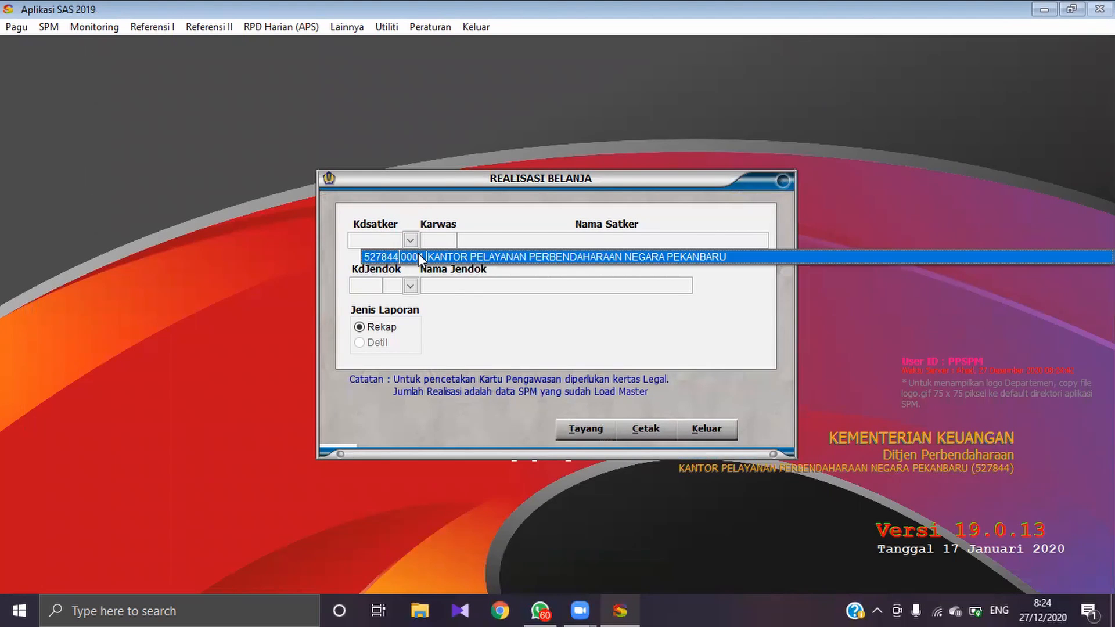
pyautogui.click(420, 255)
pyautogui.click(410, 285)
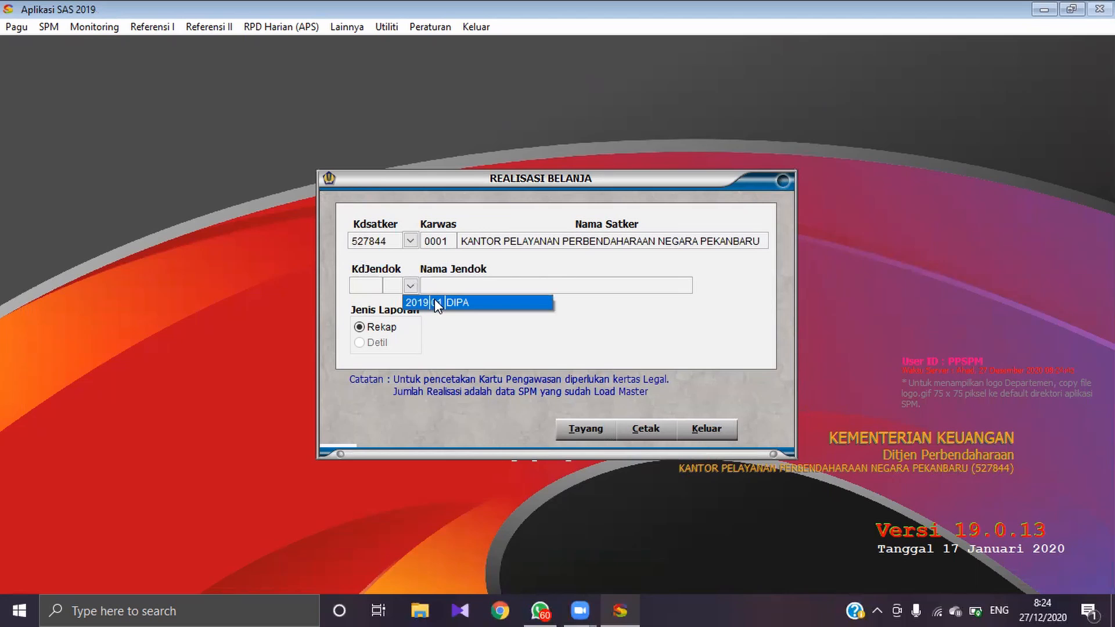
pyautogui.click(435, 301)
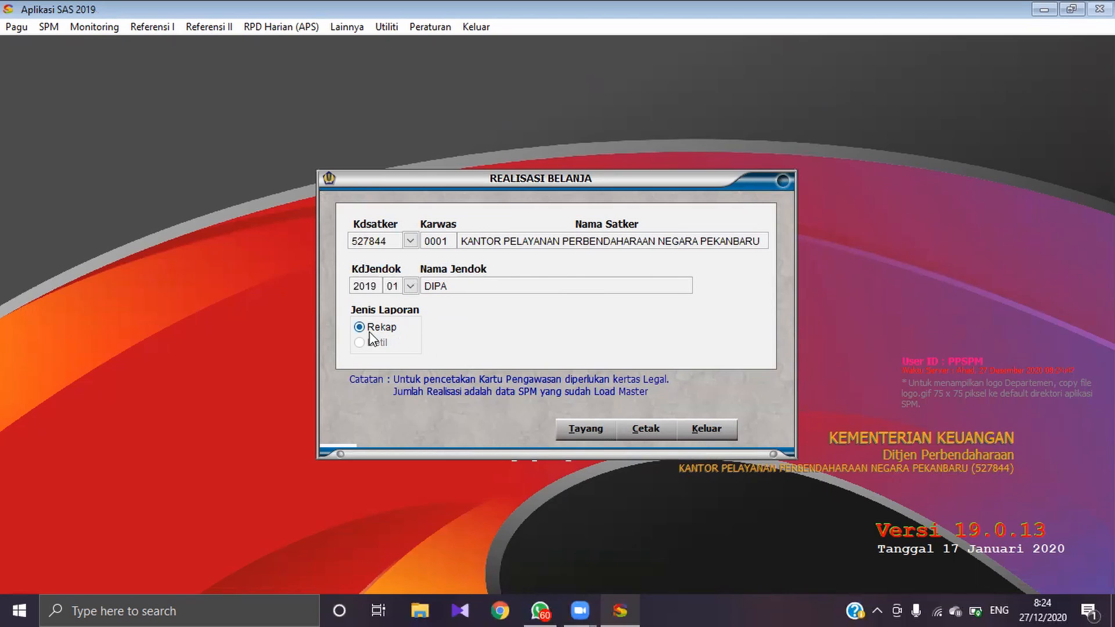
pyautogui.click(575, 430)
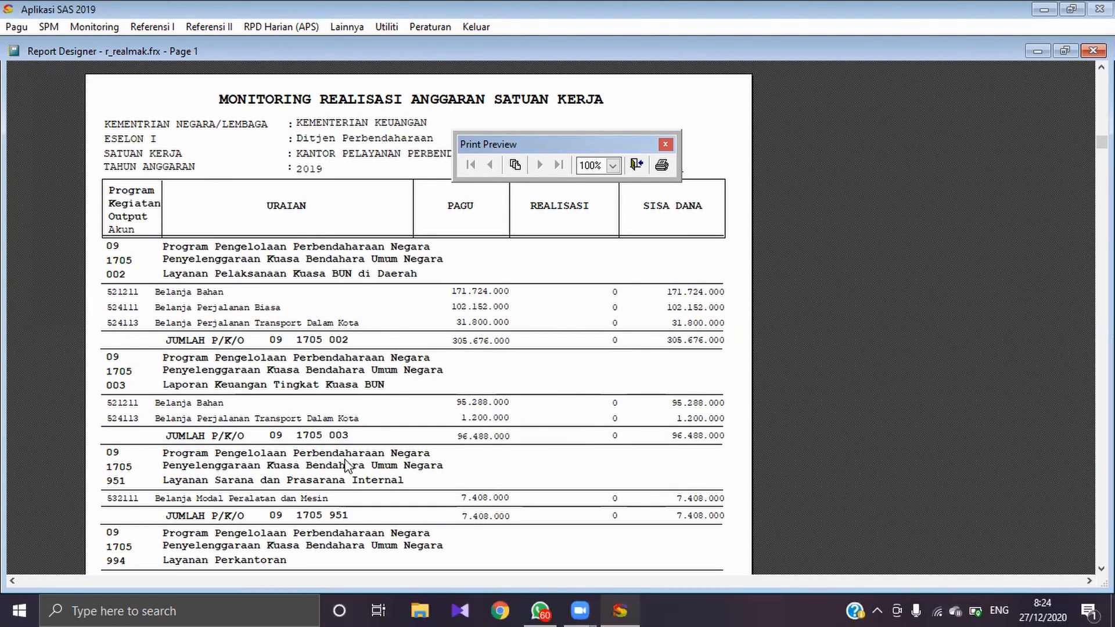
# Step: Review the budget, realisation and remaining funds per account in the report, and close both the preview and the Realisasi Belanja form
pyautogui.scroll(-5, 596, 321)
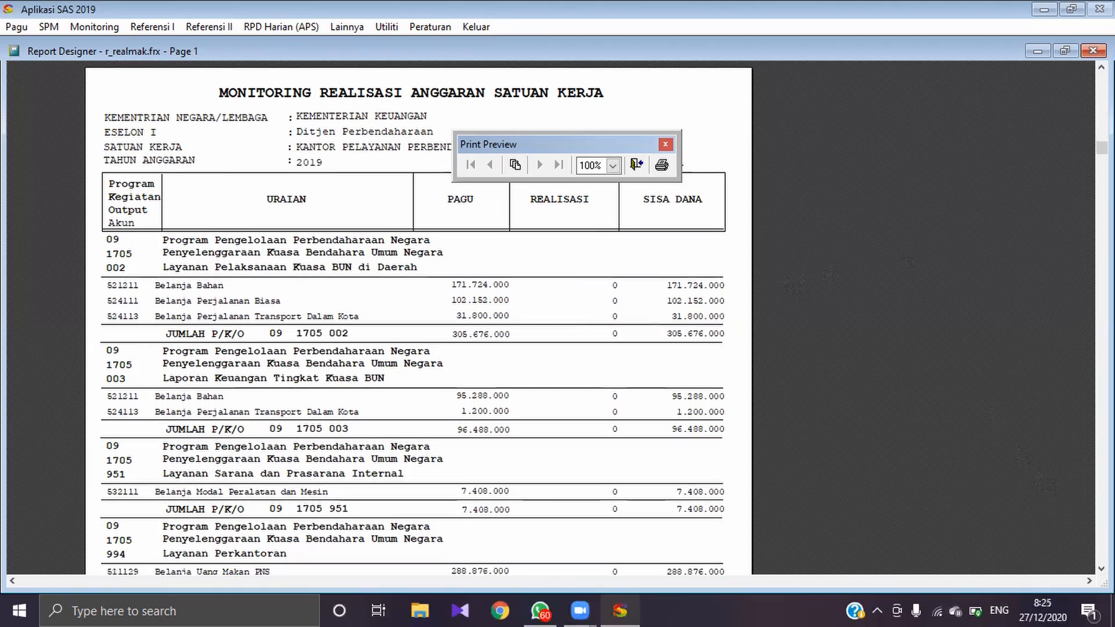
pyautogui.scroll(-6, 596, 320)
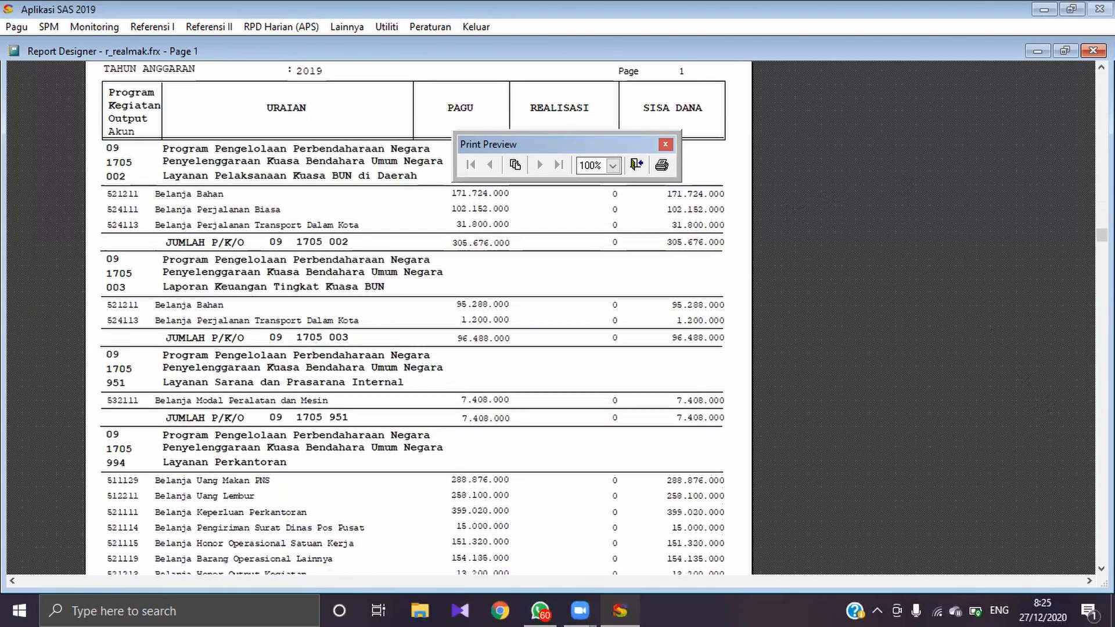
pyautogui.scroll(-4, 419, 318)
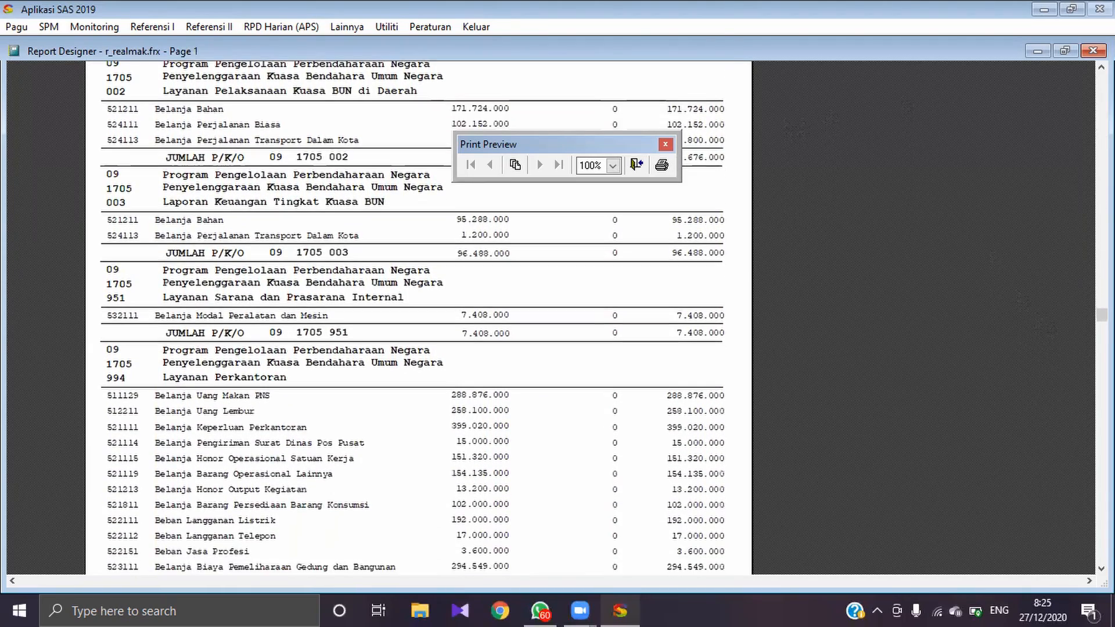
pyautogui.scroll(-1, 761, 234)
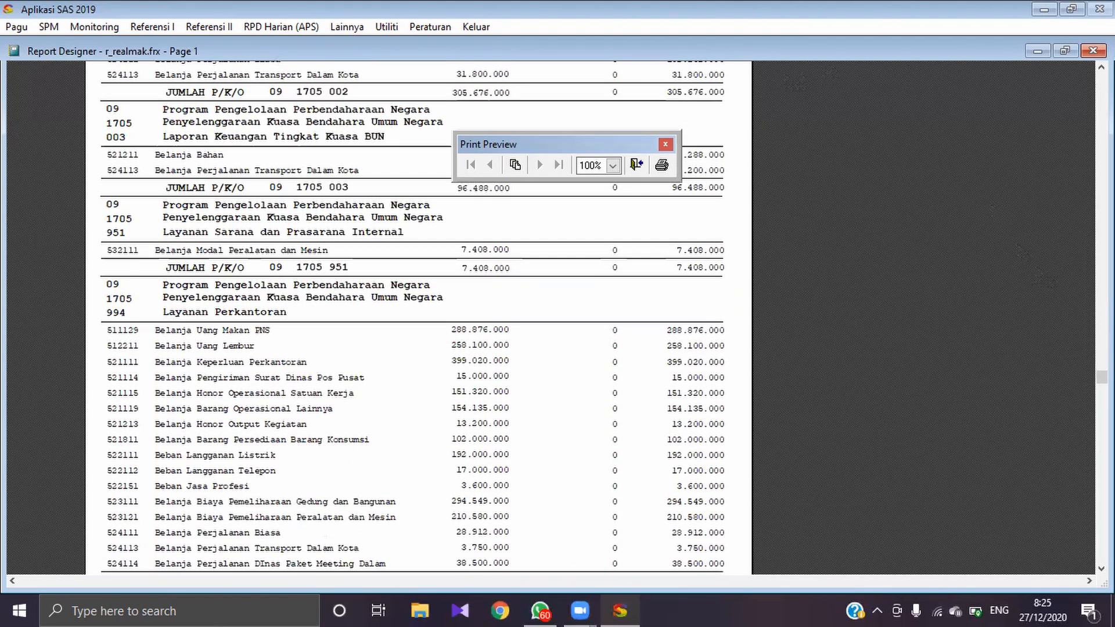
pyautogui.click(635, 166)
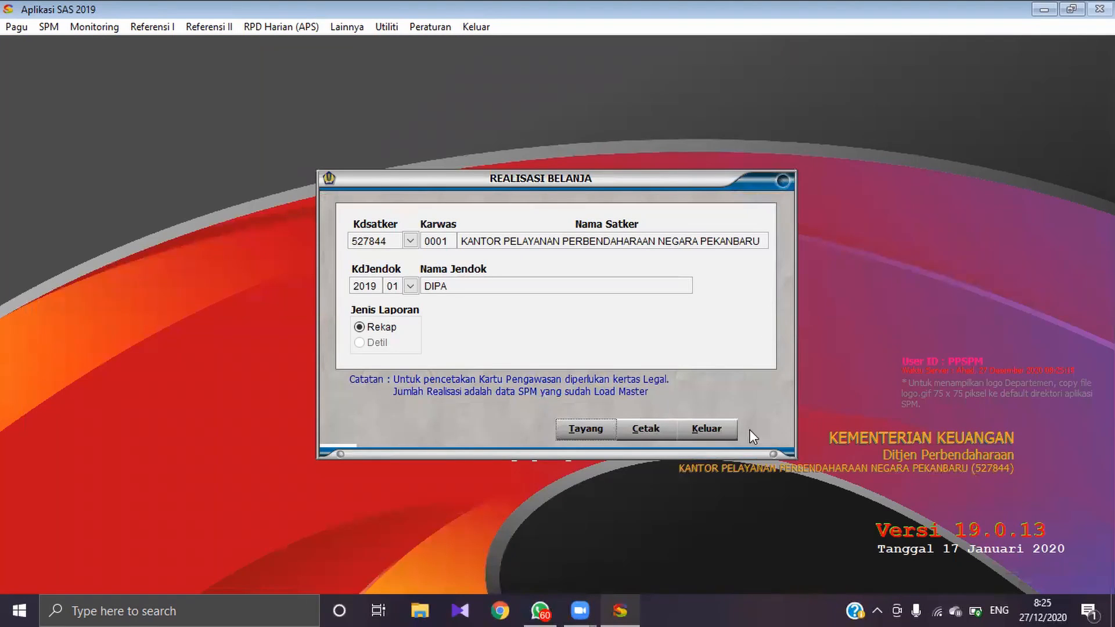
pyautogui.click(714, 429)
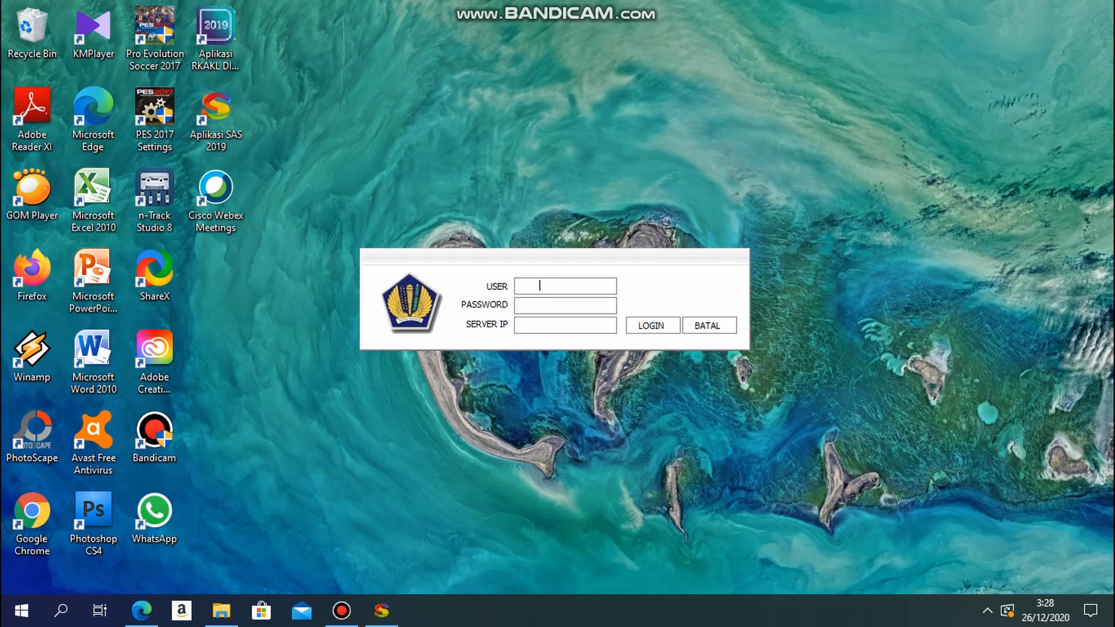
# Step: Log in to Aplikasi SAS 2019 as user PPK with the account password
pyautogui.write('PPK')
pyautogui.press('Tab')
pyautogui.write('***')
pyautogui.press('Tab')
pyautogui.press('Tab')
pyautogui.press('Return')
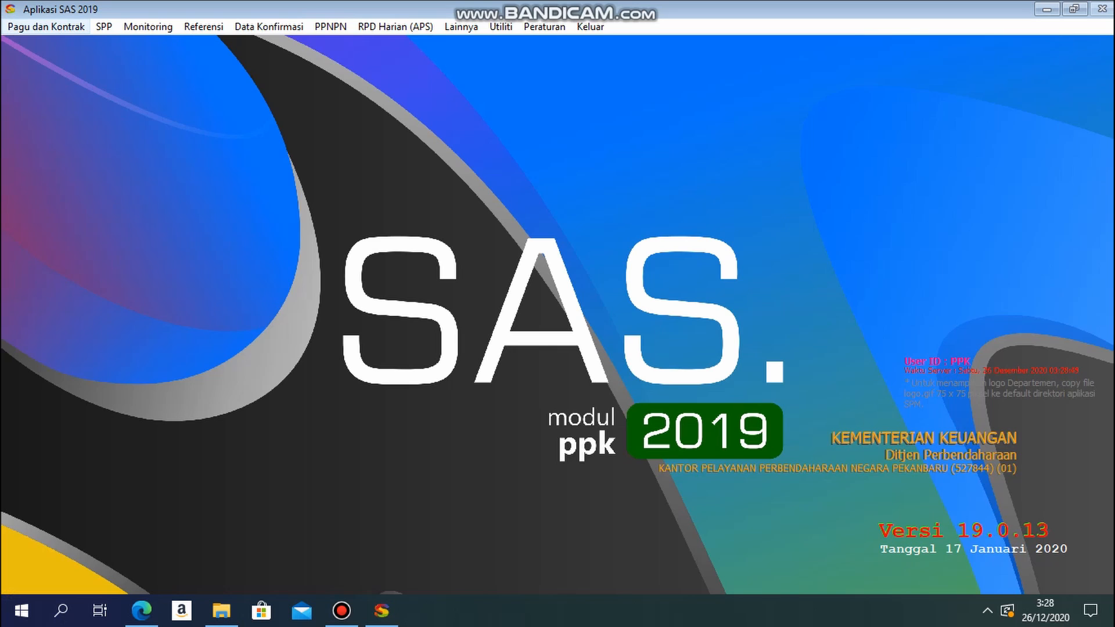
# Step: Open the contract recording and ADK transfer form, set the contract year to 2019 and start a new contract record
pyautogui.click(46, 26)
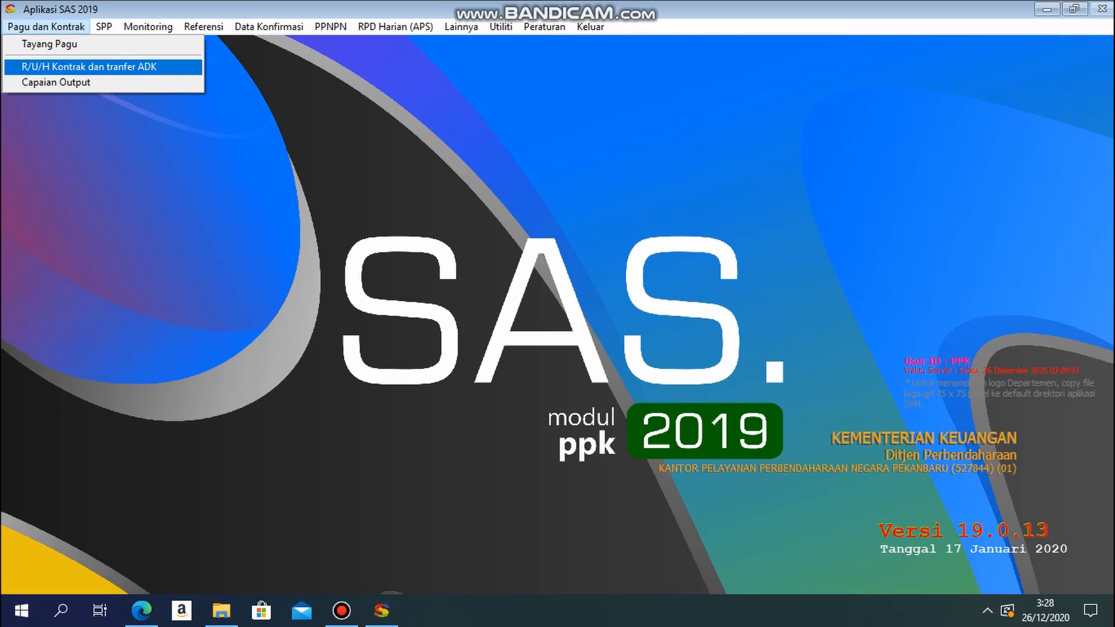
pyautogui.press('Return')
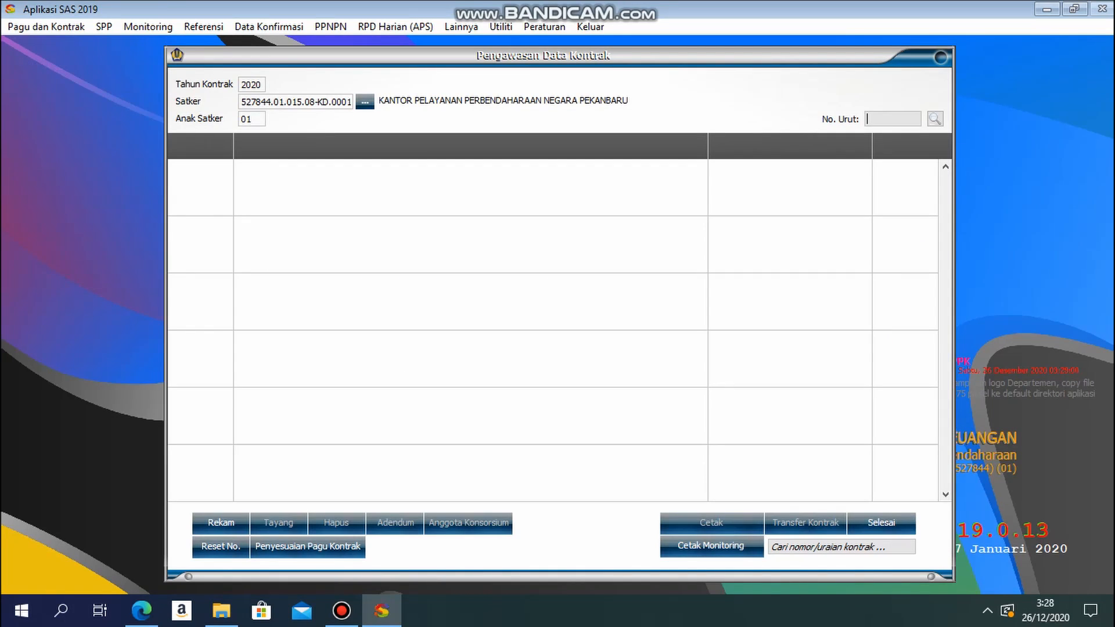
pyautogui.click(255, 85)
pyautogui.hotkey('shift', 'Right')
pyautogui.press('Right')
pyautogui.hotkey('shift', 'Left')
pyautogui.hotkey('shift', 'Left')
pyautogui.write('19')
pyautogui.click(221, 523)
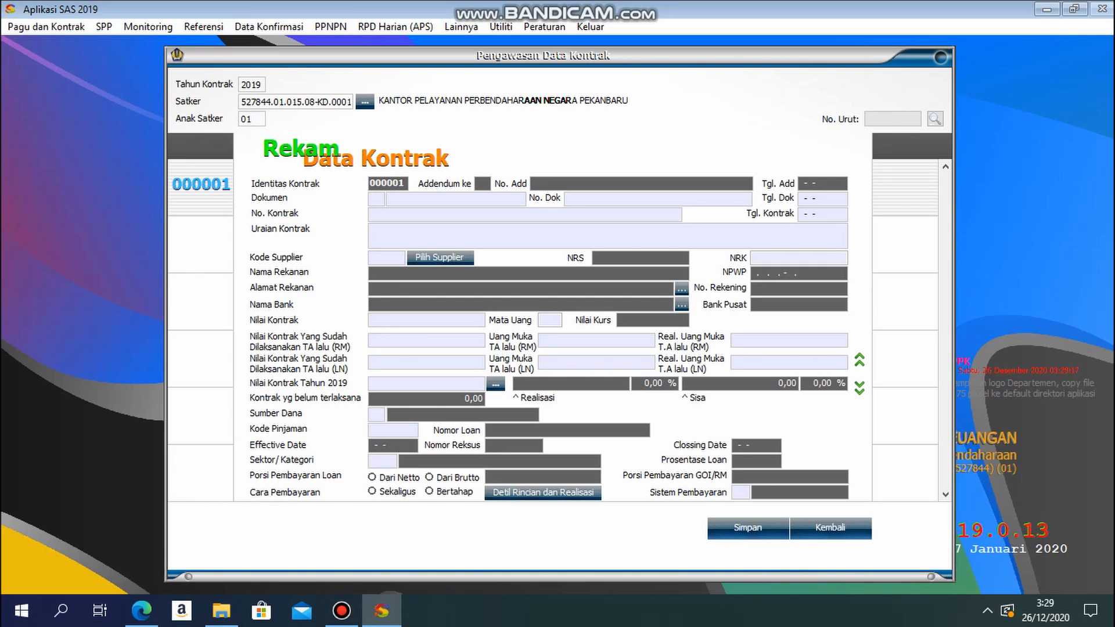
# Step: Set the contract's document to 01 DIPA, its number to spk-05-2019 and its date to 01-02-2019
pyautogui.write('01')
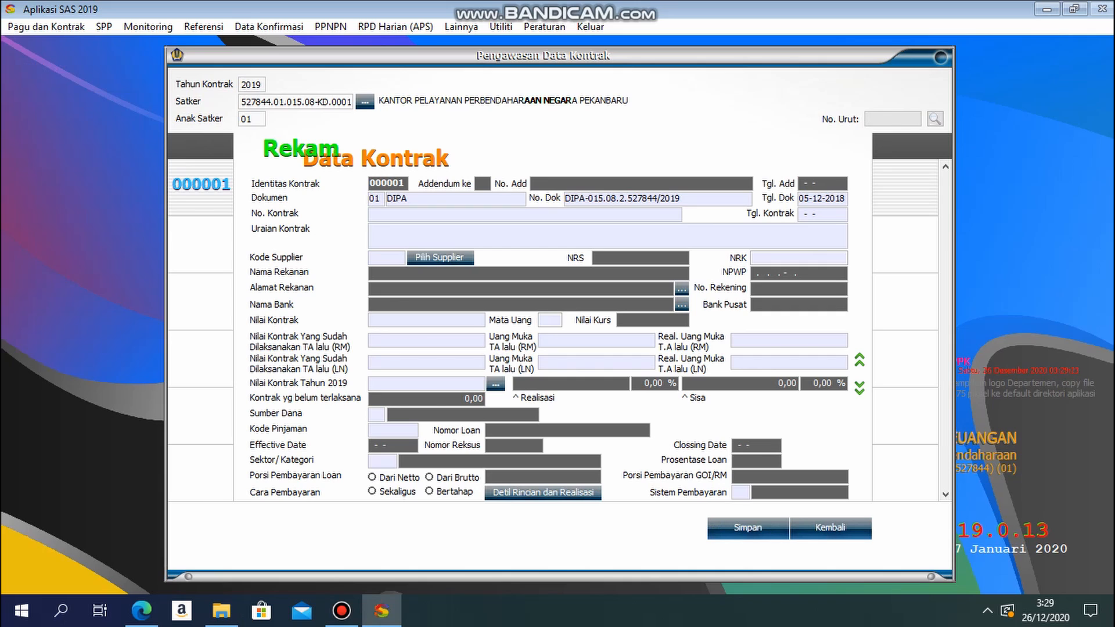
pyautogui.press('Return')
pyautogui.write('spk')
pyautogui.write('-05-')
pyautogui.write('2')
pyautogui.write('01')
pyautogui.write('9')
pyautogui.write('0102')
pyautogui.write('2019')
pyautogui.write('pen')
pyautogui.write('ga')
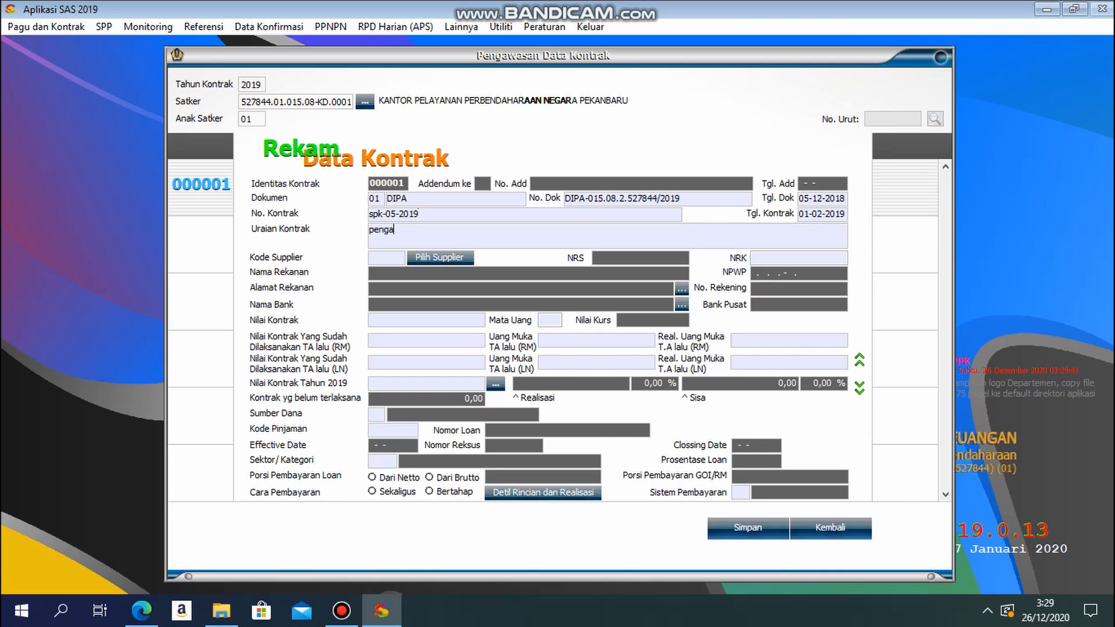
pyautogui.write('daan atk')
# Step: Describe the contract as "pengadaan atk" and choose supplier 0002, cv palu gada
pyautogui.press('Return')
pyautogui.press('Return')
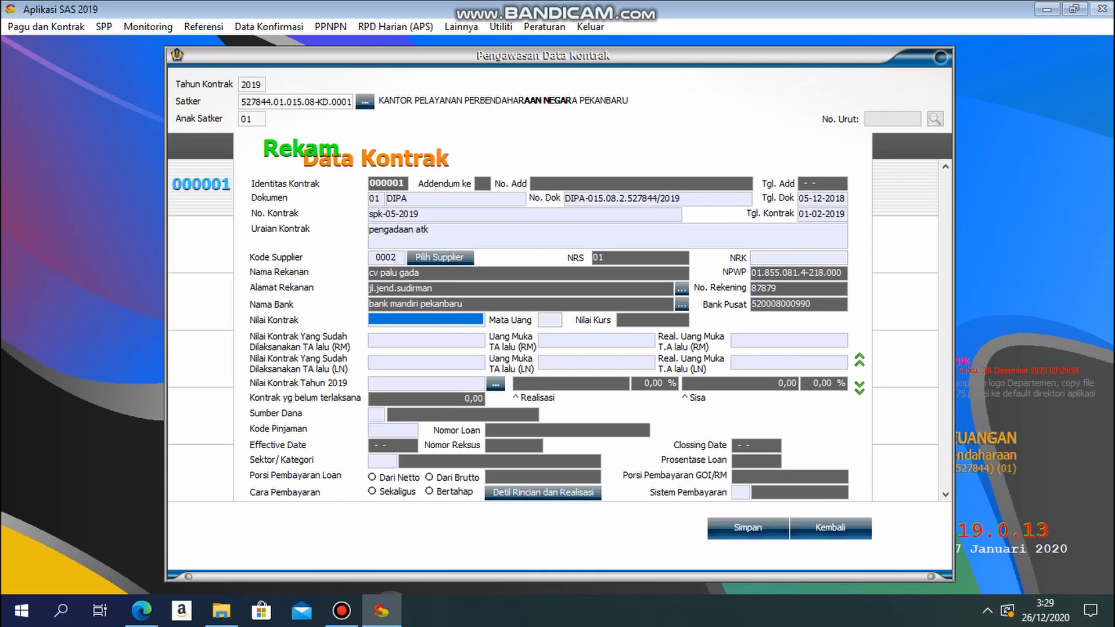
# Step: Set the contract value to 2.000.000 and its currency to IDR RUPIAH
pyautogui.write('2.000.00')
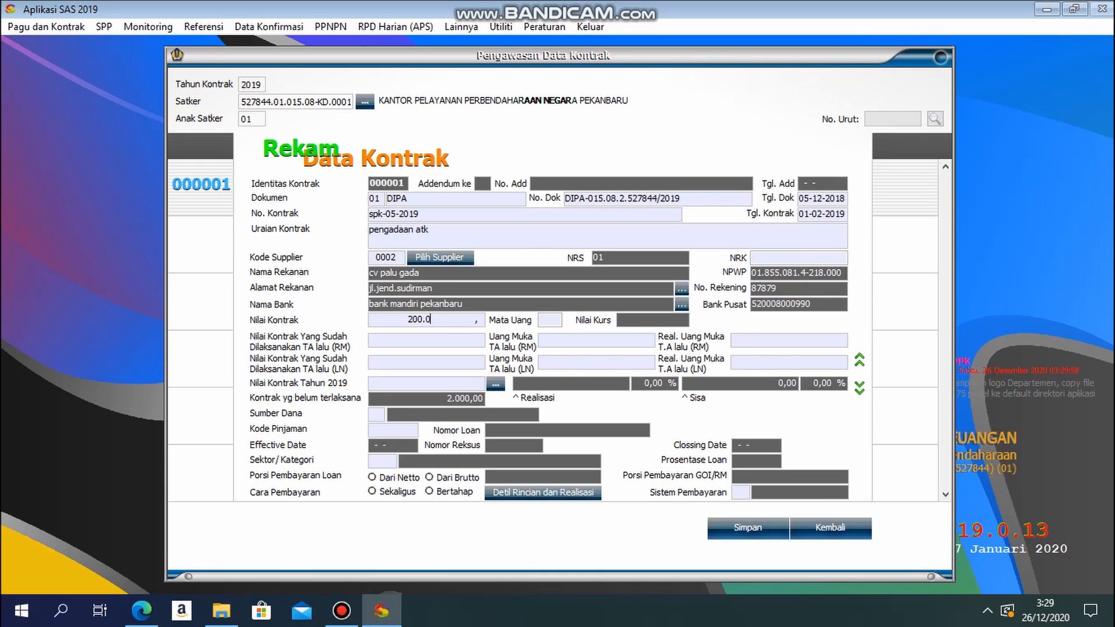
pyautogui.write('0')
pyautogui.press('Tab')
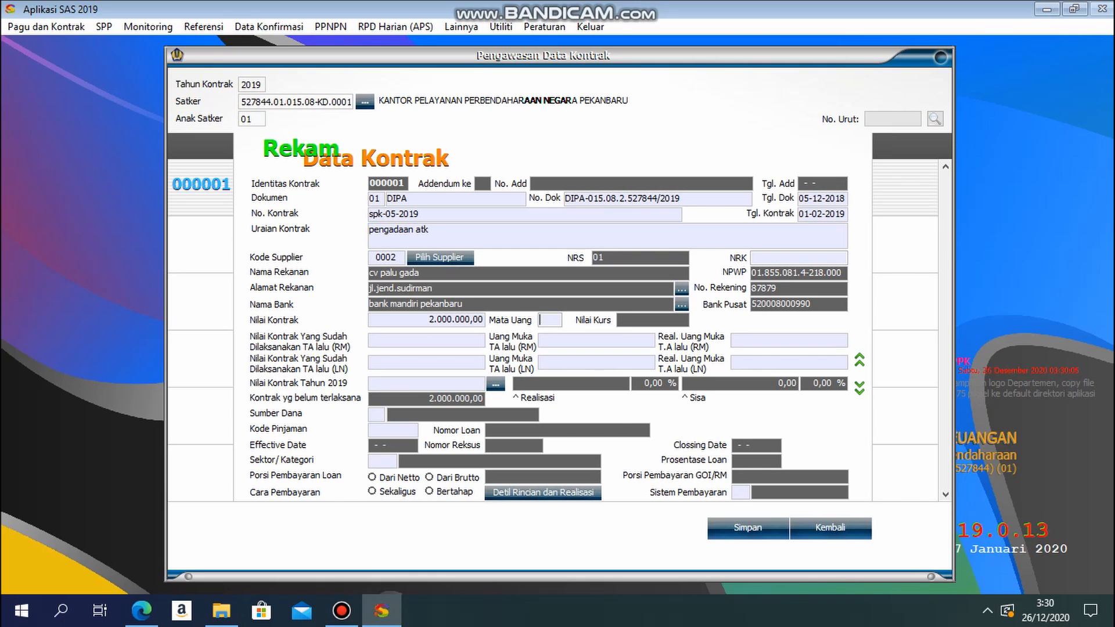
pyautogui.write('01')
pyautogui.press('BackSpace')
pyautogui.press('BackSpace')
pyautogui.press('Return')
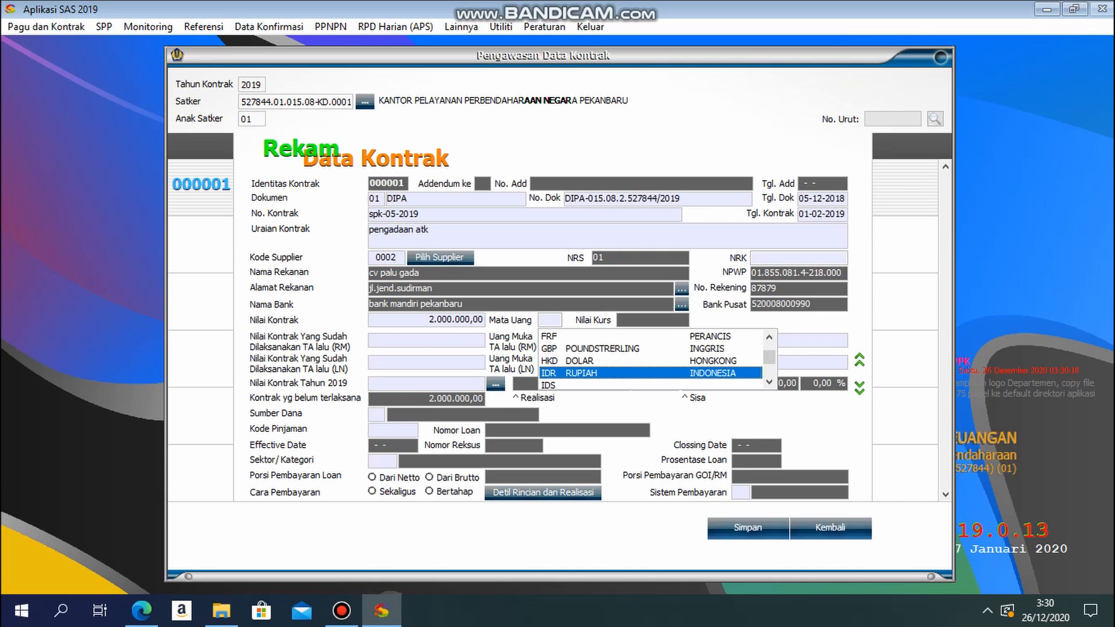
pyautogui.press('Return')
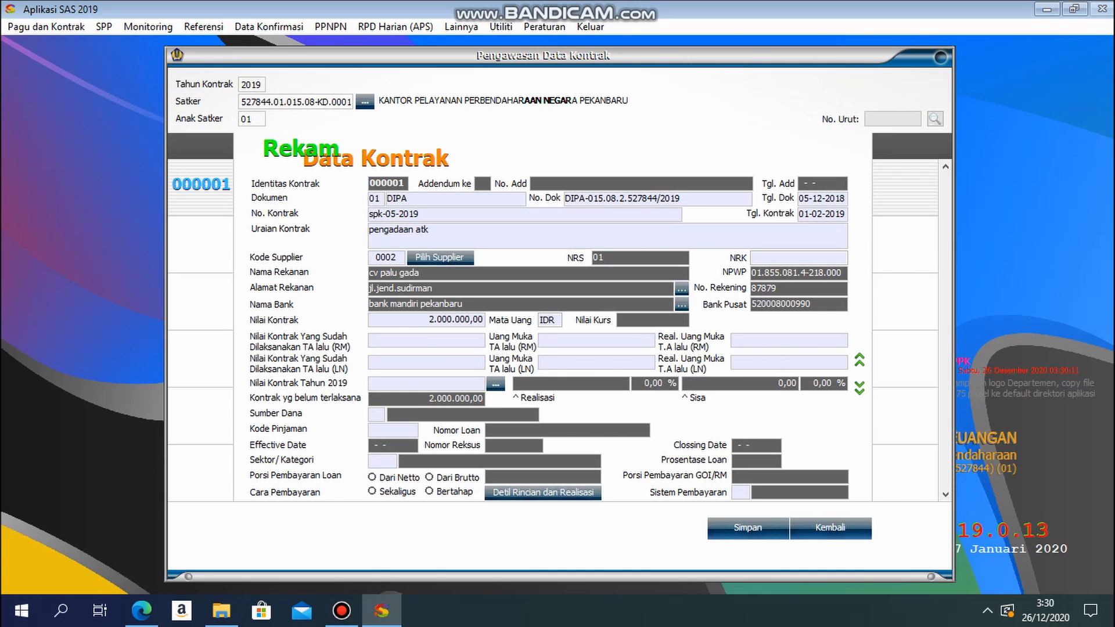
# Step: Enter 0 for the prior-year contract values, advance payments and advance realisations, for both RM and LN
pyautogui.write('0')
pyautogui.press('Return')
pyautogui.write('0')
pyautogui.press('Return')
pyautogui.write('0')
pyautogui.press('Return')
pyautogui.write('0')
pyautogui.press('Return')
pyautogui.write('0')
pyautogui.press('Return')
pyautogui.write('0')
pyautogui.press('Return')
# Step: Allocate 2.000.000 of the 2019 contract value to account 521211 under Sub Komp 054.A and save the contract budget
pyautogui.press('Return')
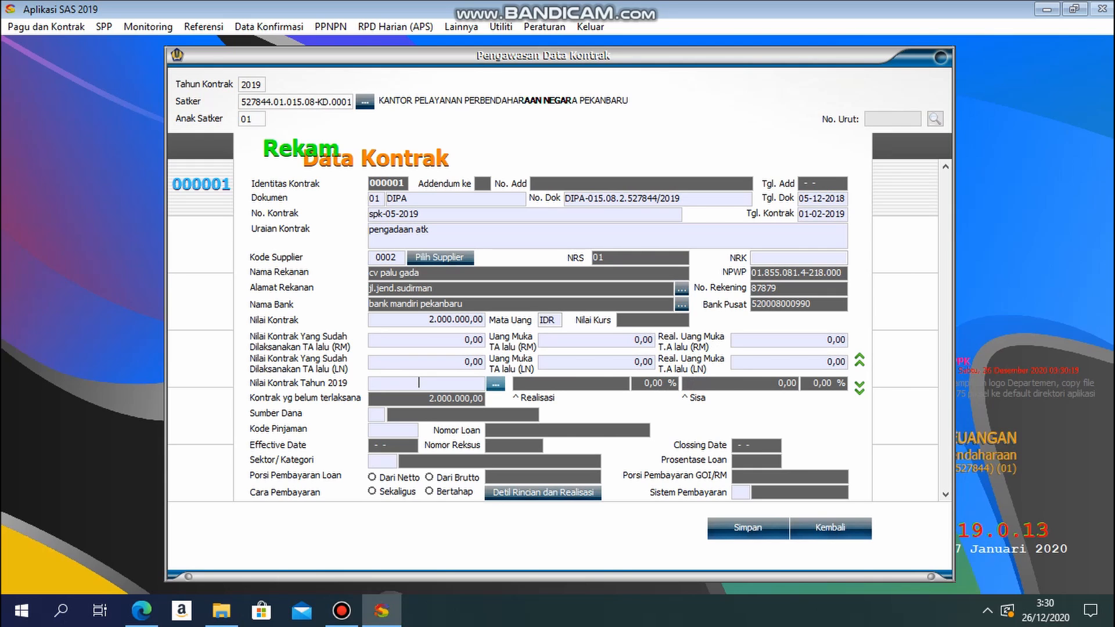
pyautogui.press('Return')
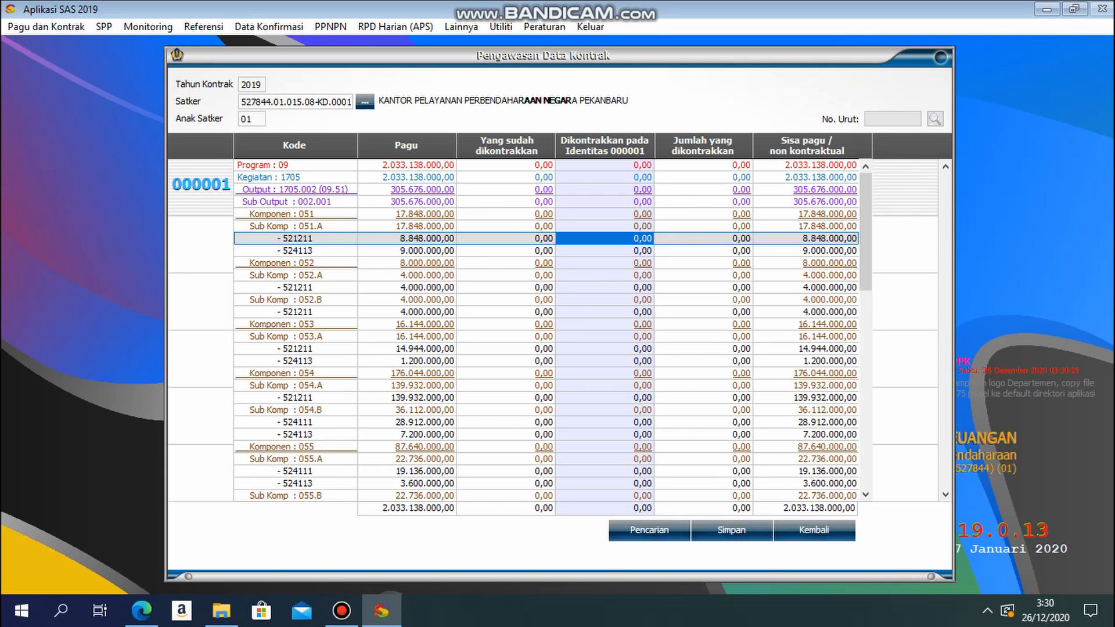
pyautogui.moveTo(559, 398); pyautogui.dragTo(653, 398)
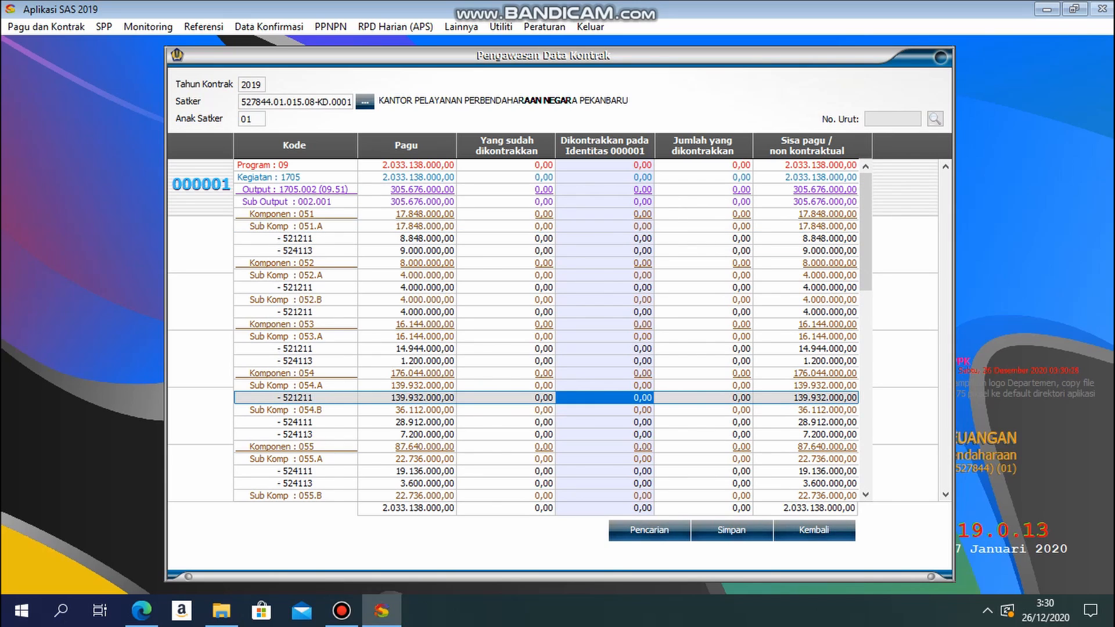
pyautogui.write('200.0')
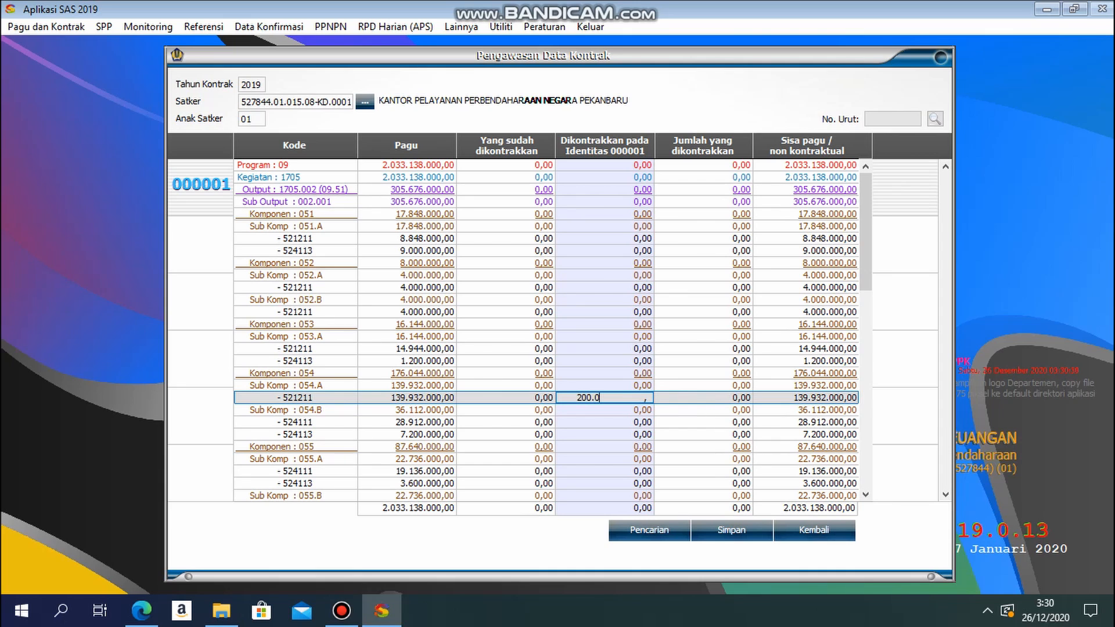
pyautogui.write('00.0')
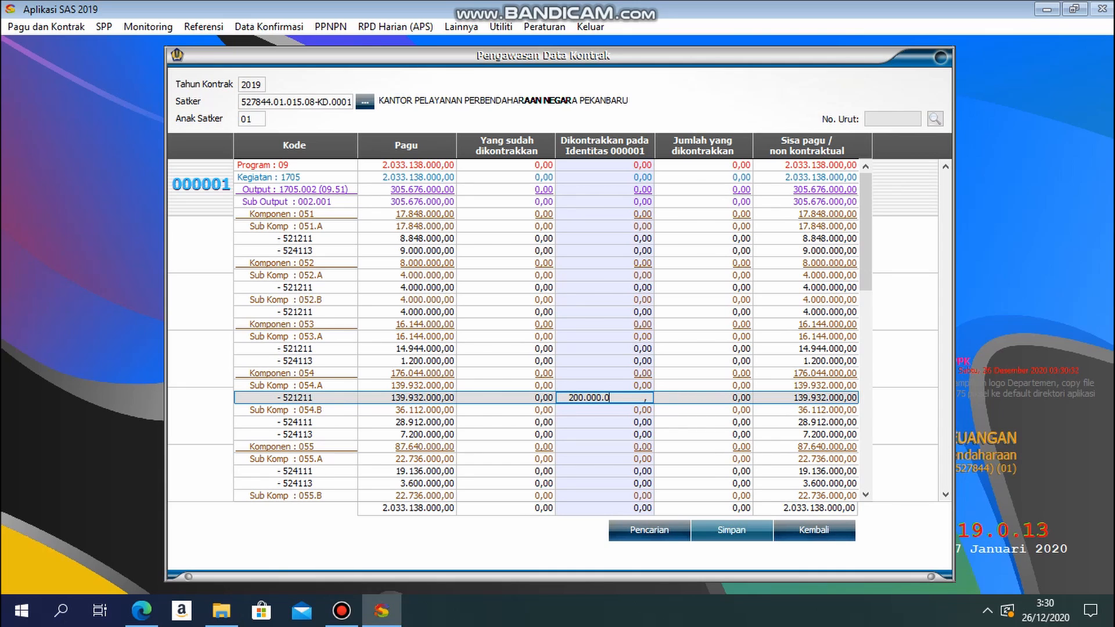
pyautogui.click(731, 530)
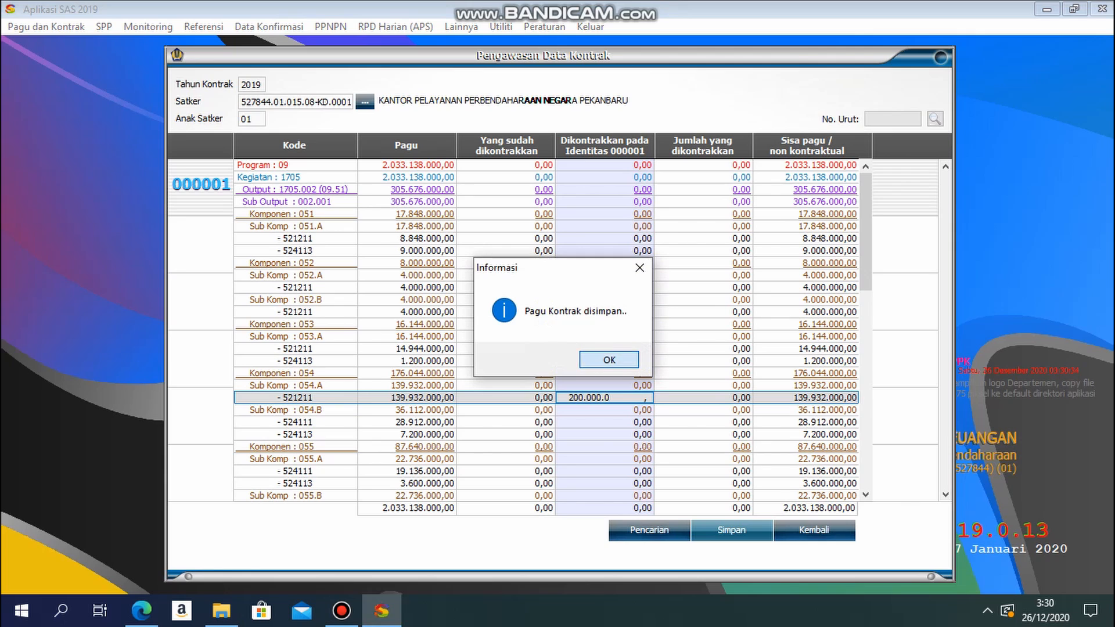
pyautogui.click(608, 359)
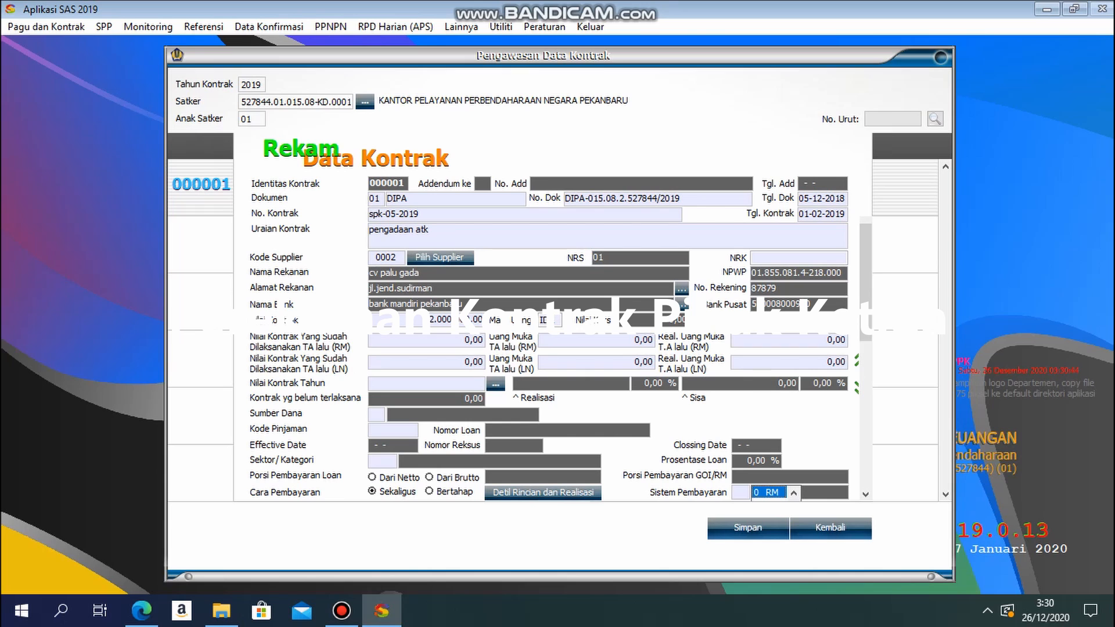
# Step: Try to save the contract without location coordinates, and set its funding source to 01 RUPIAH MURNI
pyautogui.click(748, 528)
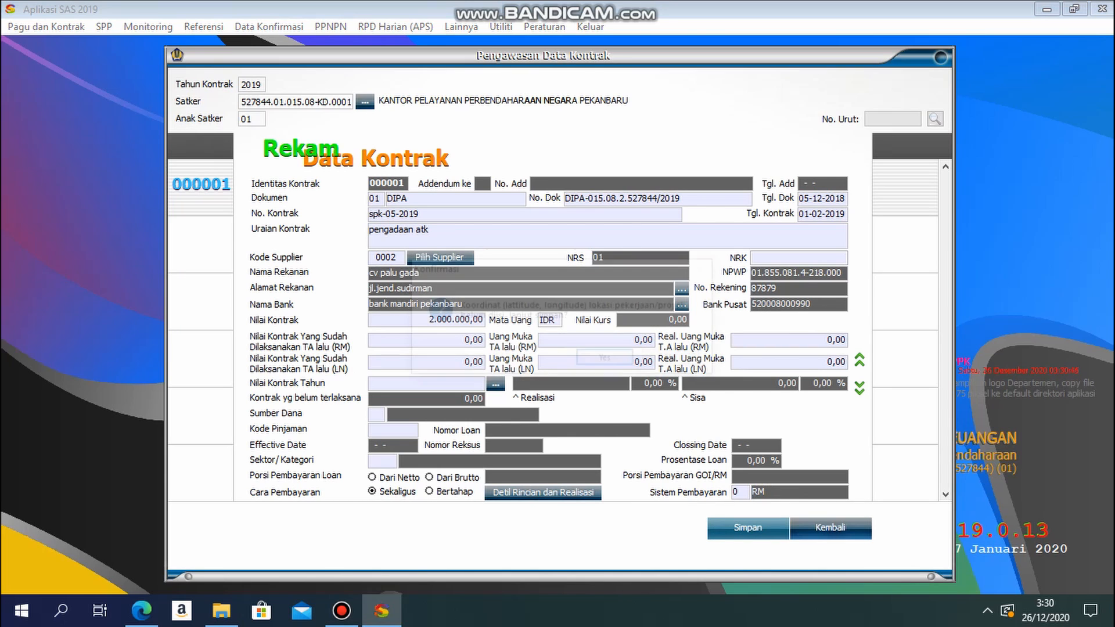
pyautogui.press('Return')
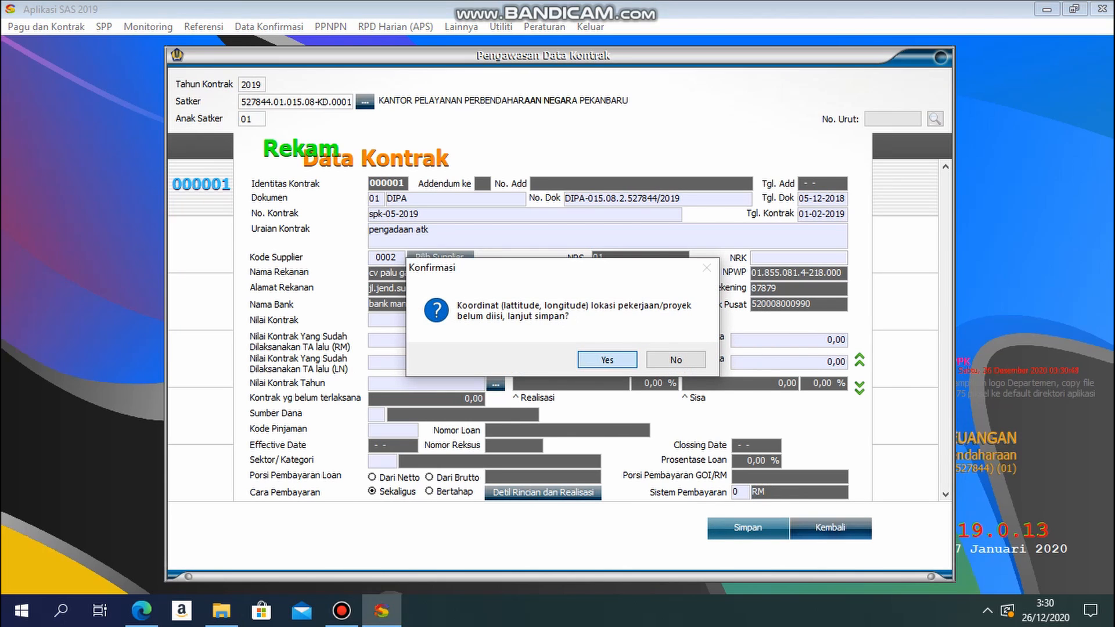
pyautogui.press('Return')
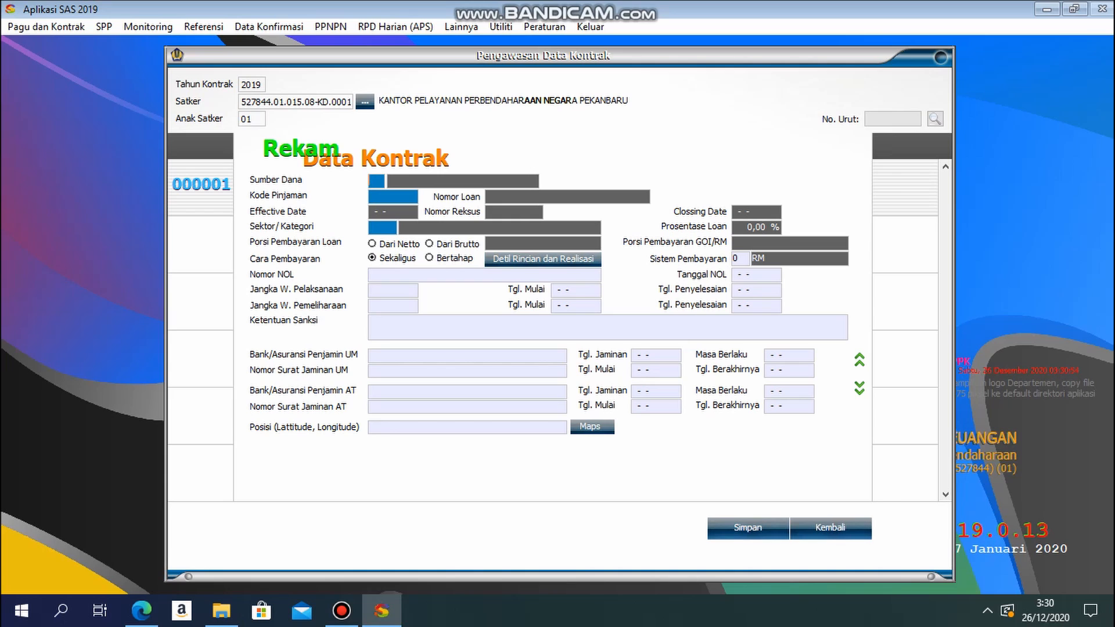
pyautogui.press('Return')
pyautogui.press('Return')
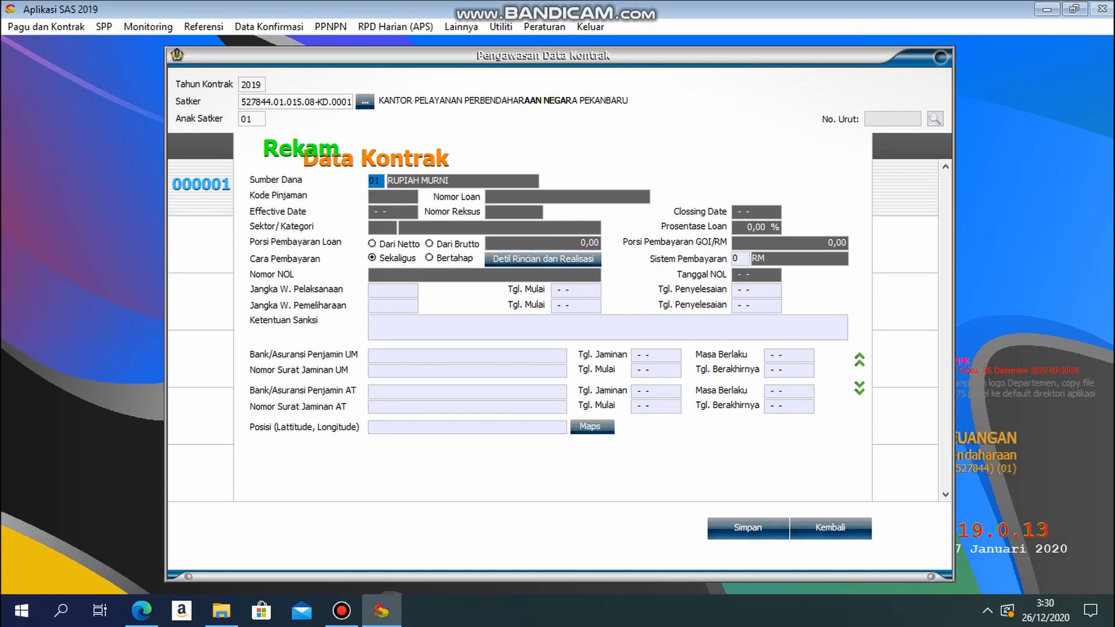
# Step: Try to save the contract with the location coordinates left empty
pyautogui.click(748, 528)
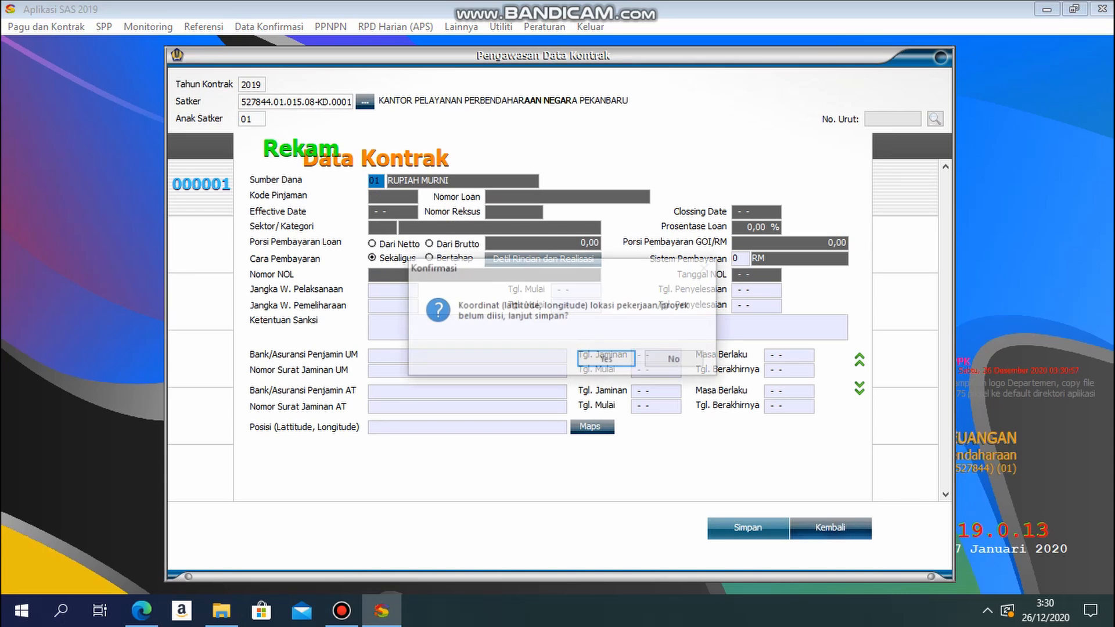
pyautogui.press('Return')
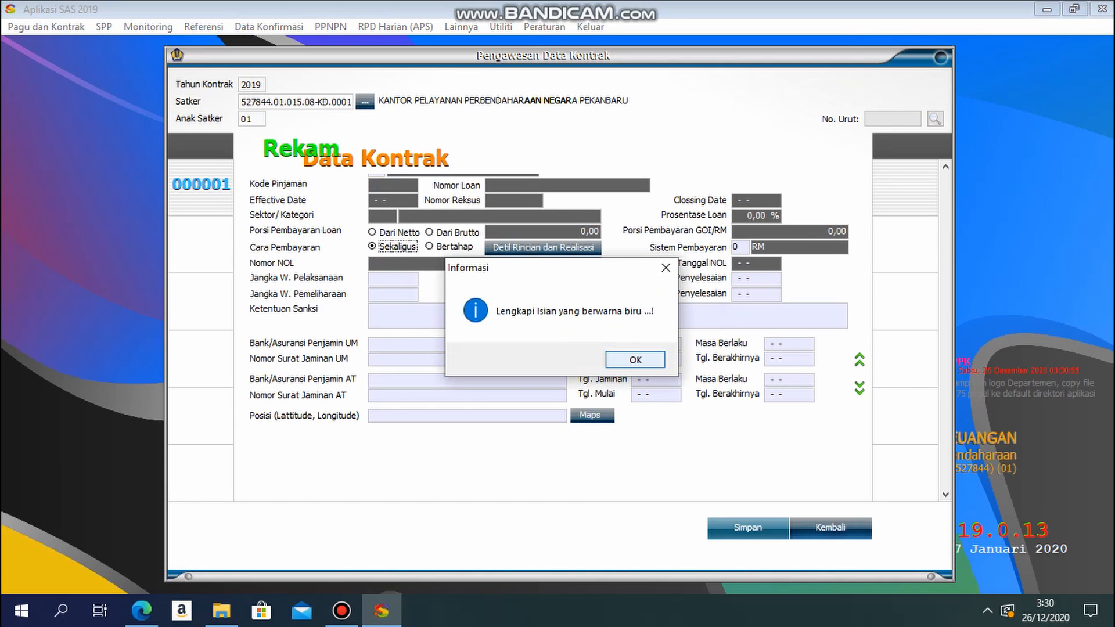
pyautogui.press('Return')
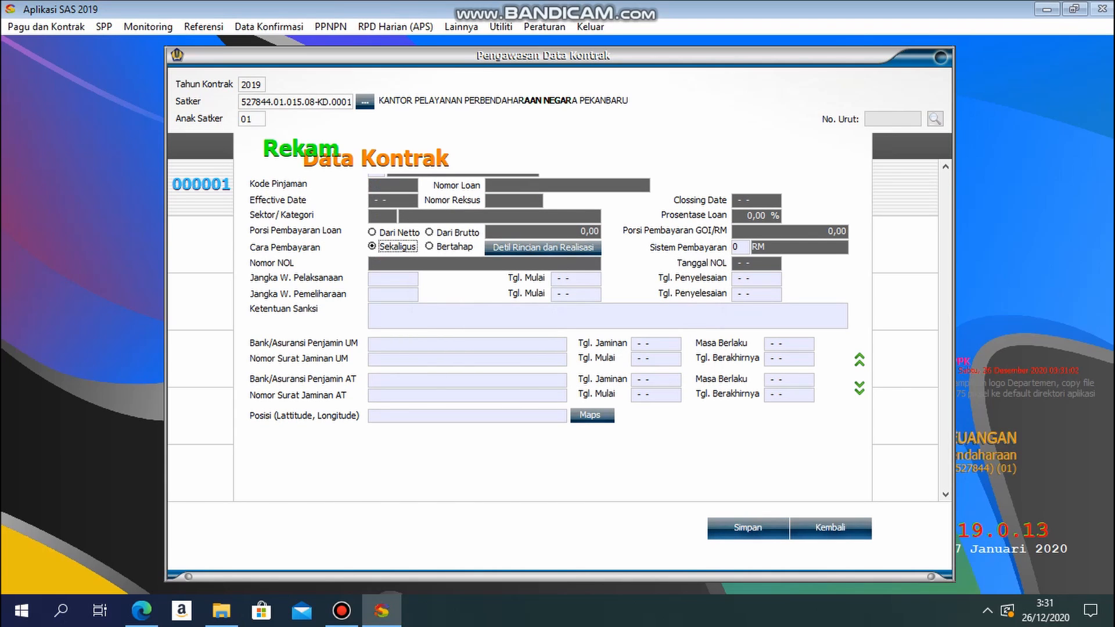
# Step: Try to allocate the 2019 contract value to account 521211 under Sub Komp 051.A and save the contract budget
pyautogui.click(860, 360)
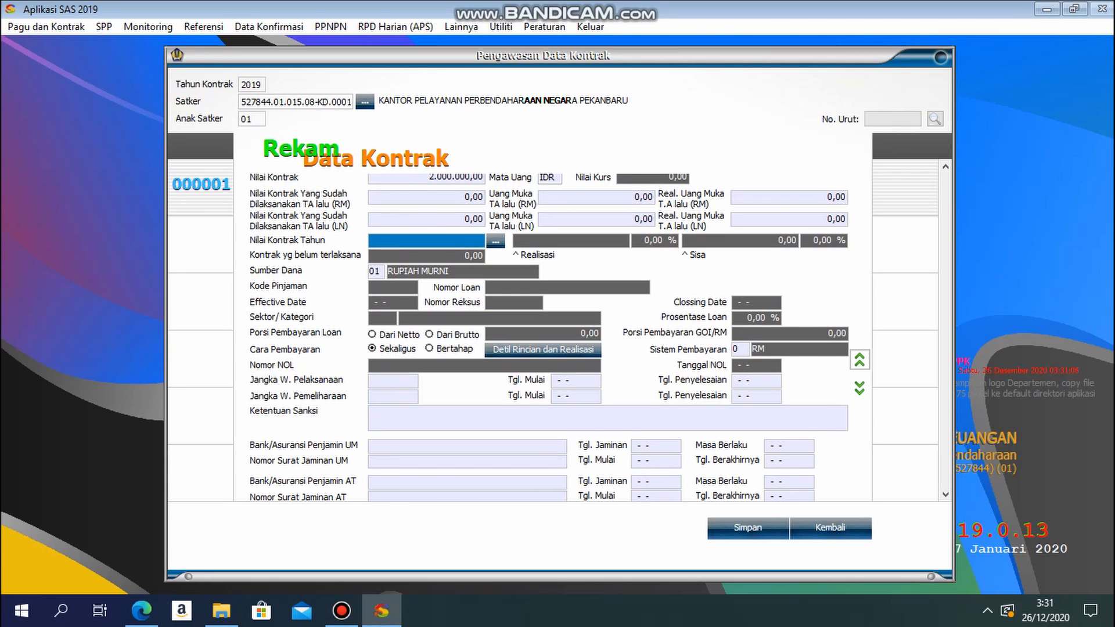
pyautogui.click(496, 241)
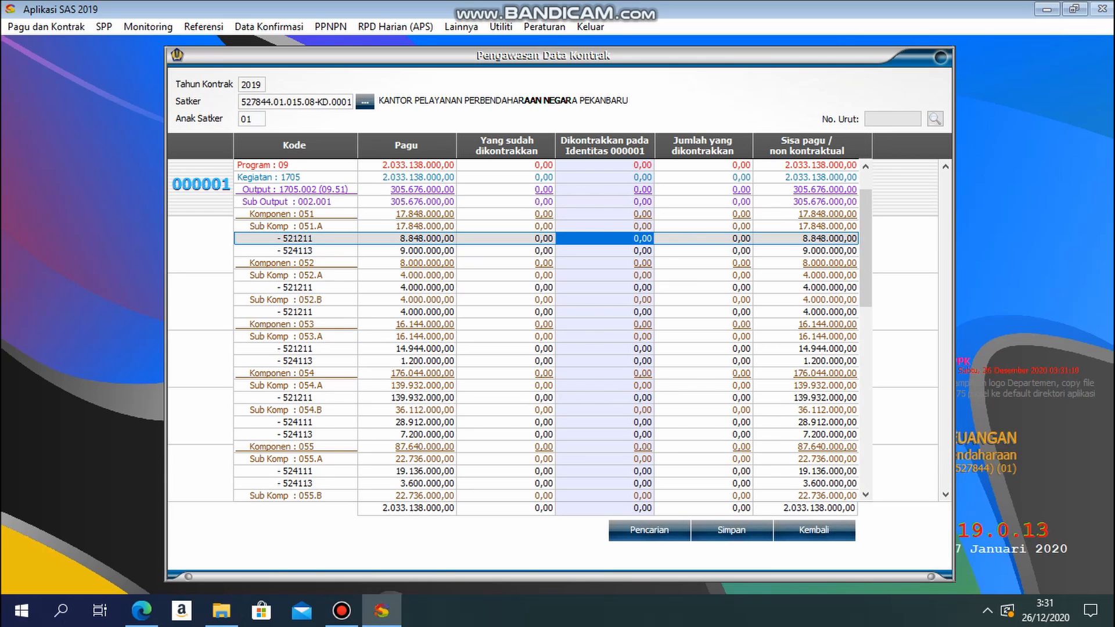
pyautogui.moveTo(580, 239); pyautogui.dragTo(653, 239)
pyautogui.write('200.000.0')
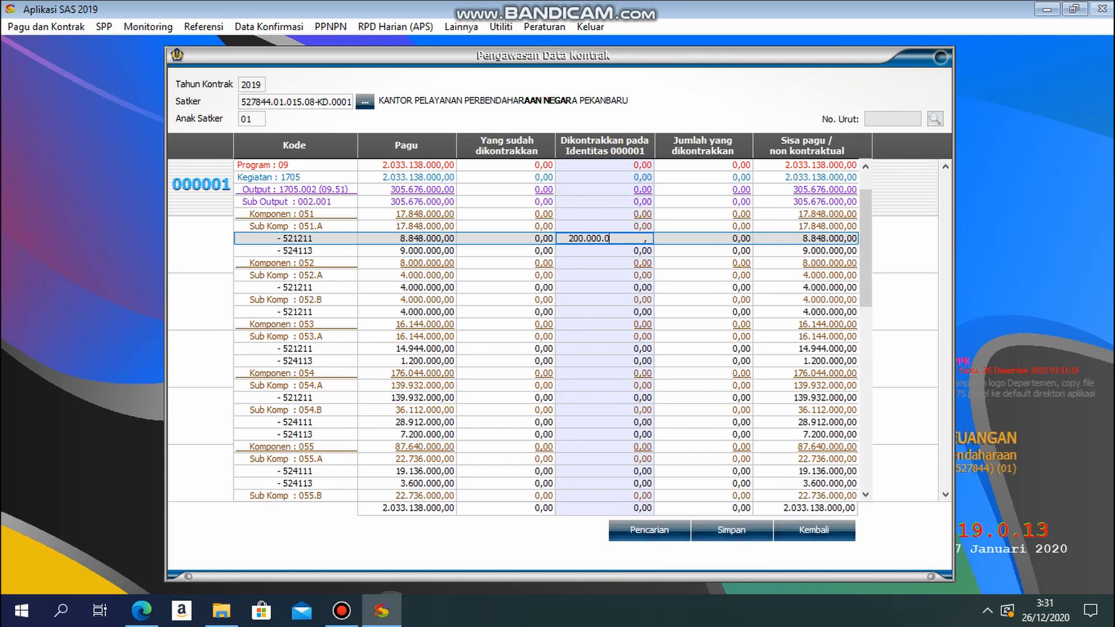
pyautogui.click(731, 530)
pyautogui.click(610, 360)
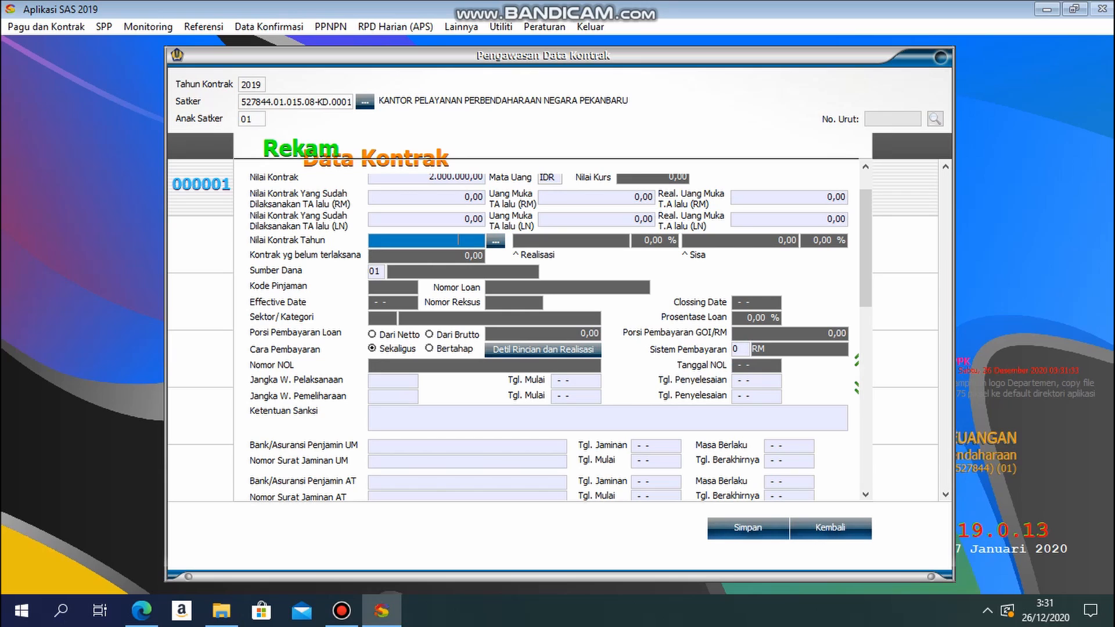
# Step: Allocate 2.000.000 of the 2019 contract value to account 521211 under Sub Komp 051.A and save the contract budget
pyautogui.write('200.000')
pyautogui.write('0')
pyautogui.press('Return')
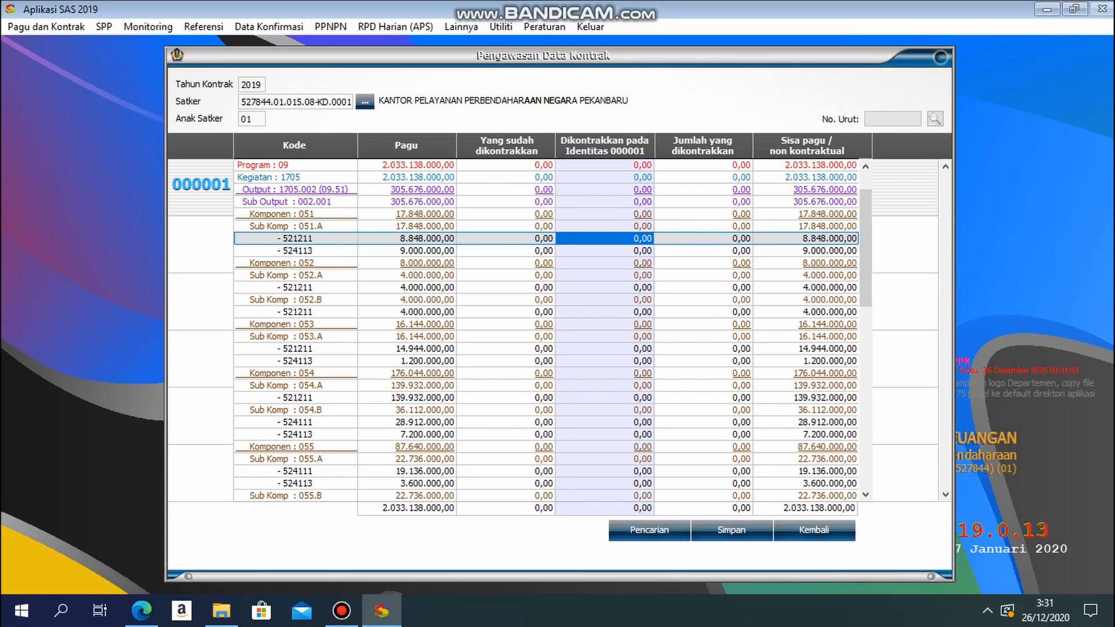
pyautogui.write('2.000.00')
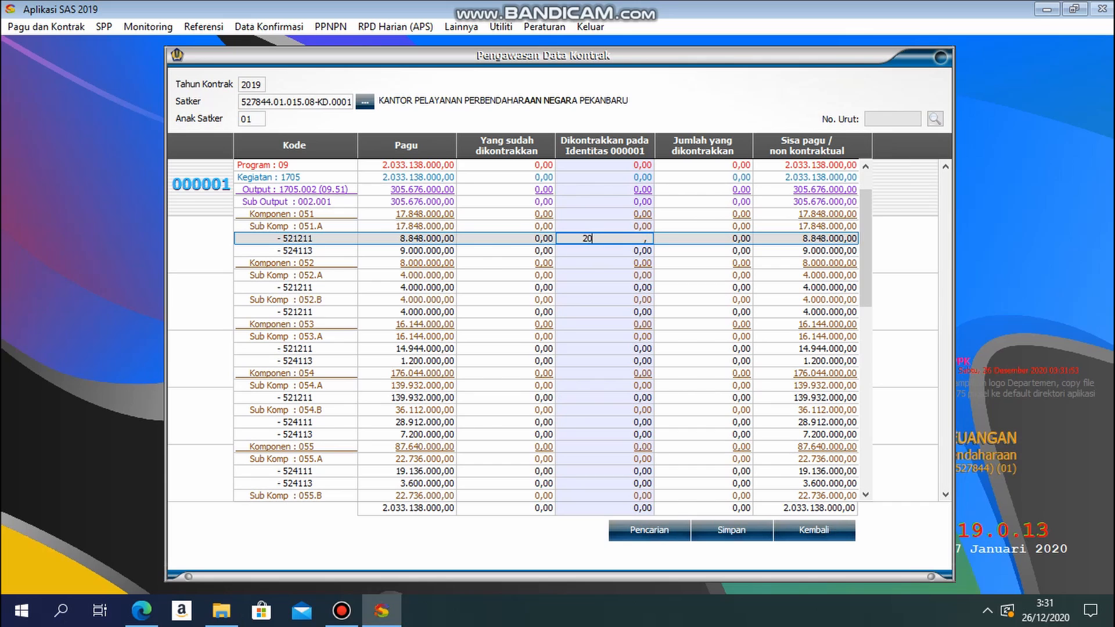
pyautogui.write('0.000.0')
pyautogui.press('Return')
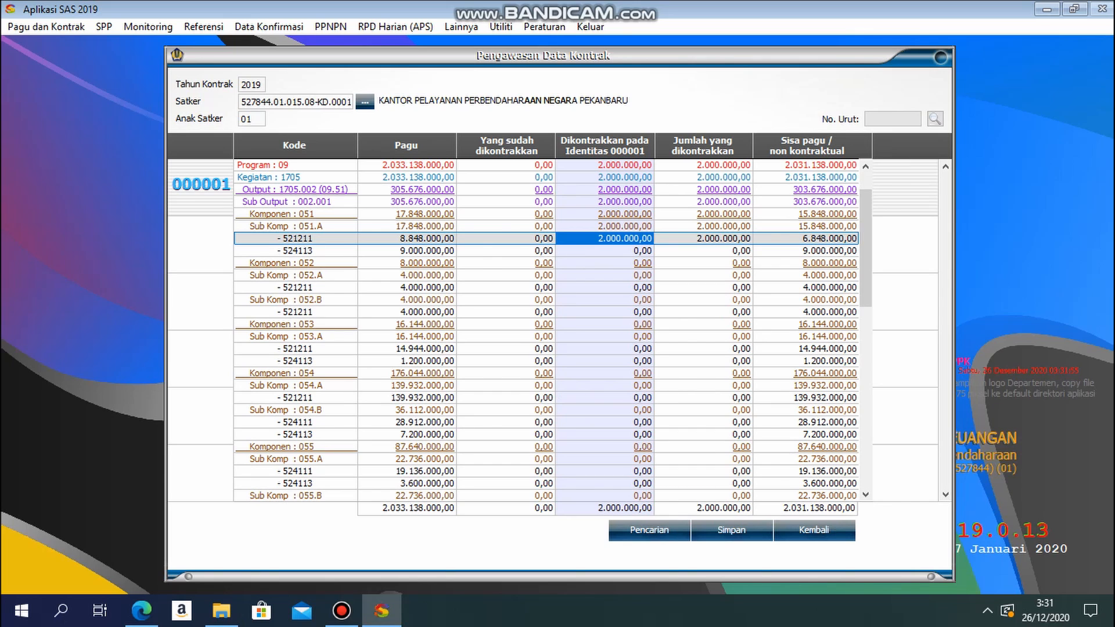
pyautogui.click(731, 530)
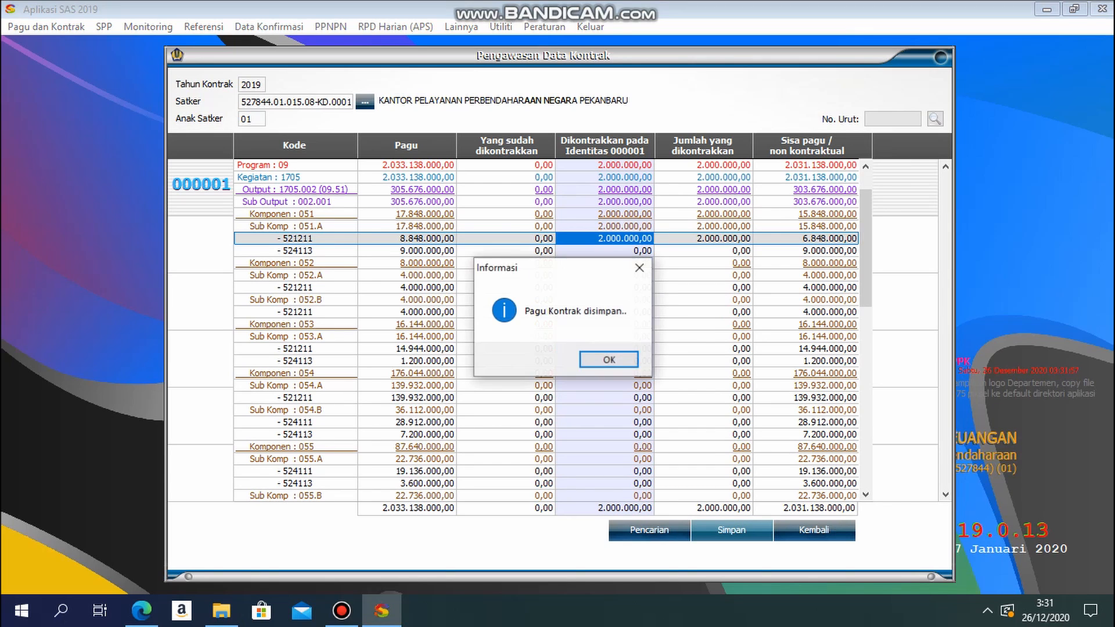
pyautogui.click(597, 358)
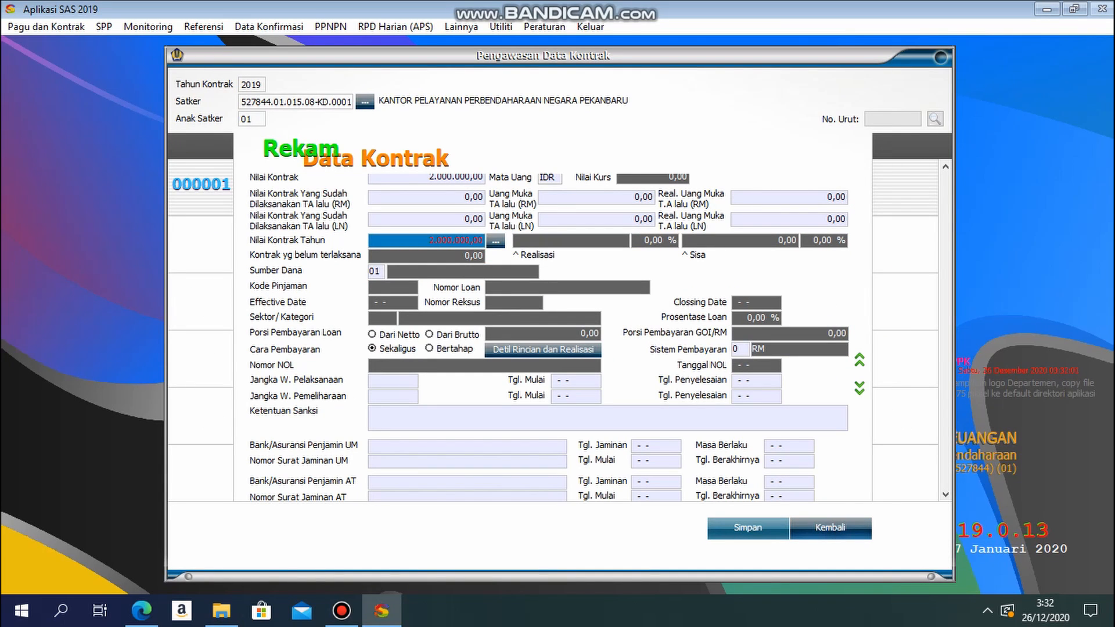
# Step: Submit the contract for saving without coordinates and proceed to its payment term details
pyautogui.click(748, 529)
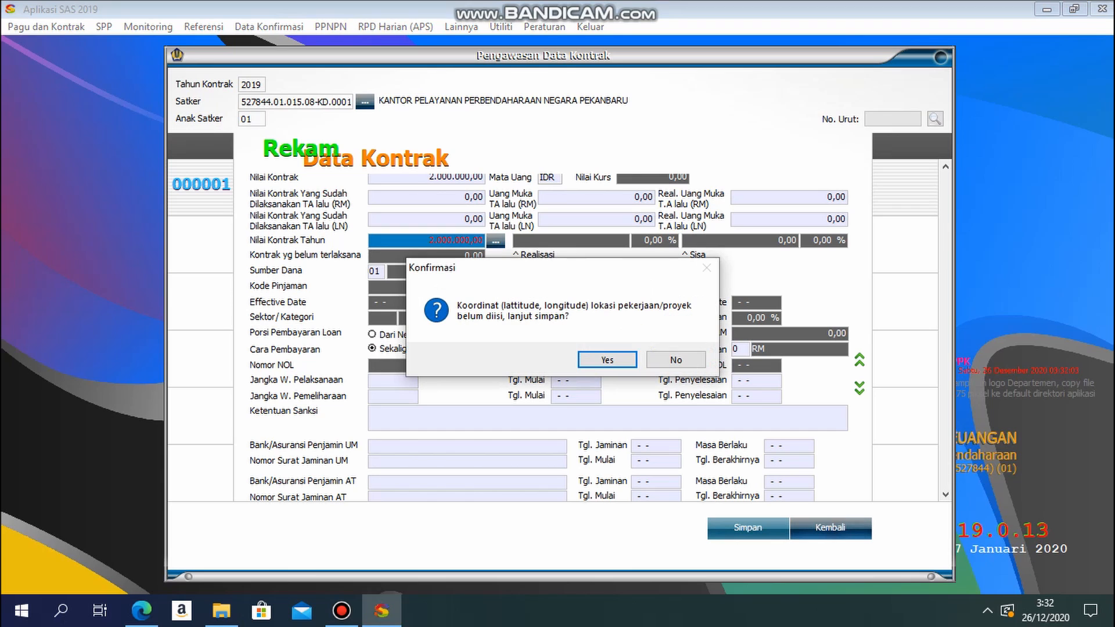
pyautogui.click(616, 360)
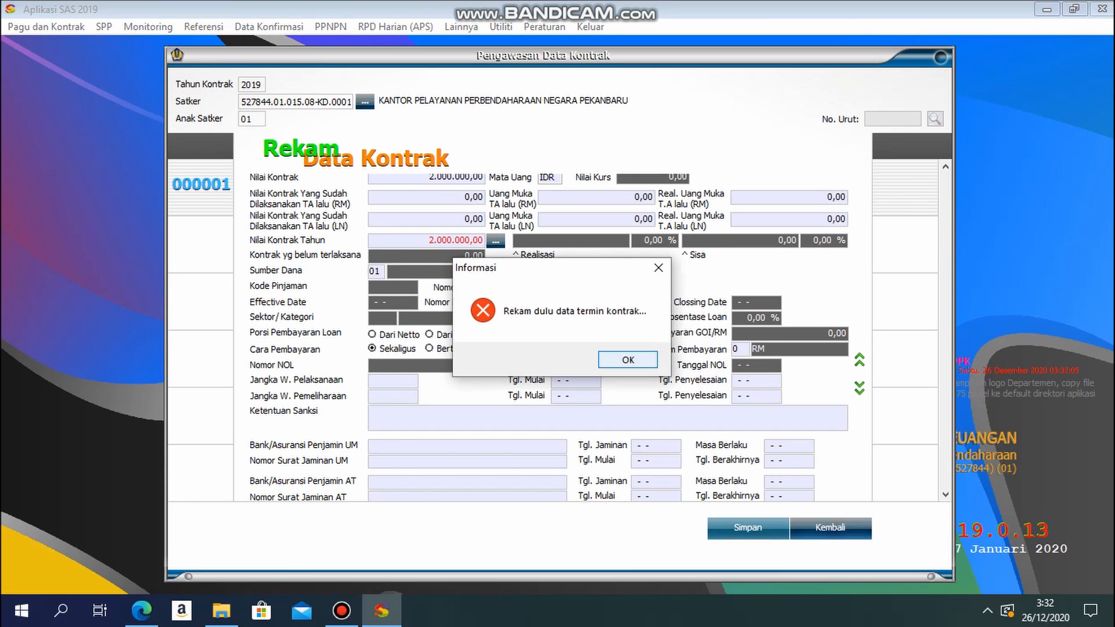
pyautogui.click(628, 360)
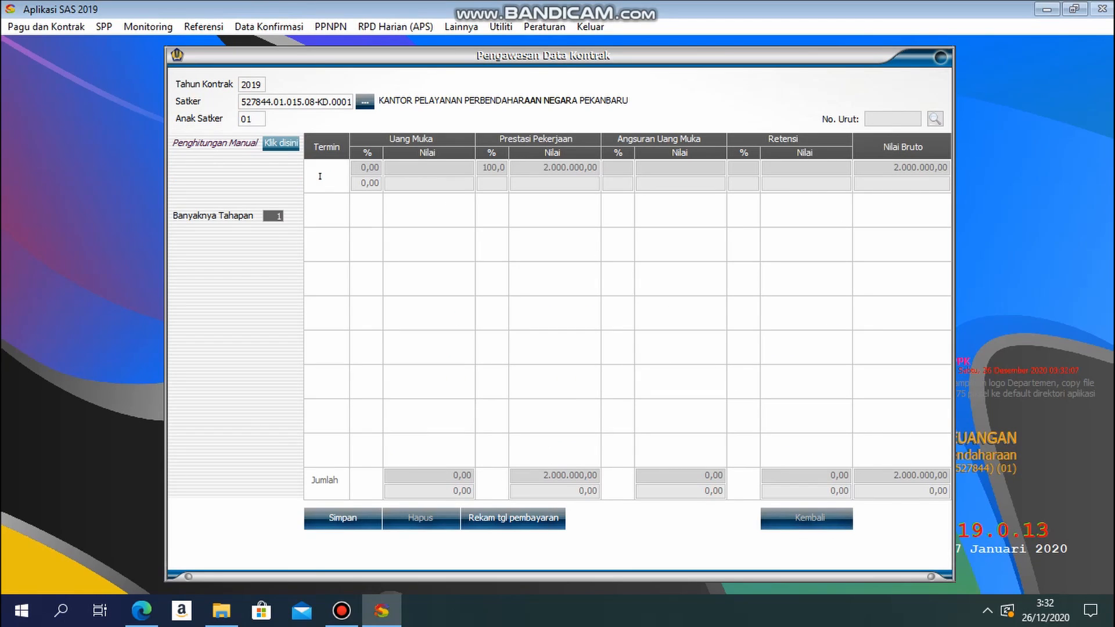
# Step: Set the payment date of Pembayaran 1 to 01-02-2019 in the contract's payment terms
pyautogui.click(513, 517)
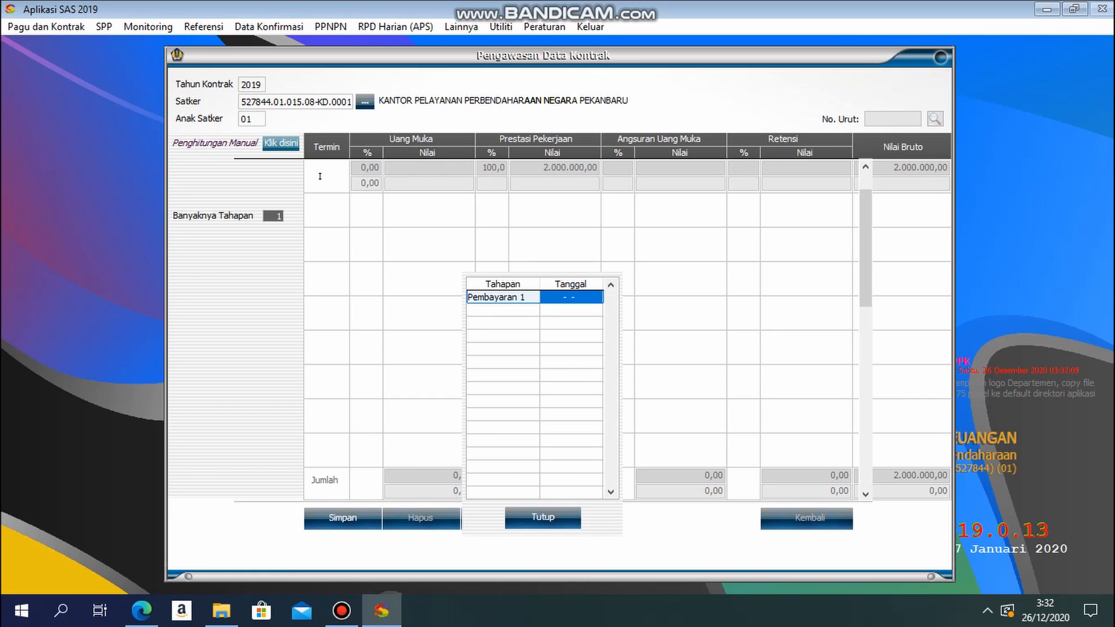
pyautogui.click(559, 297)
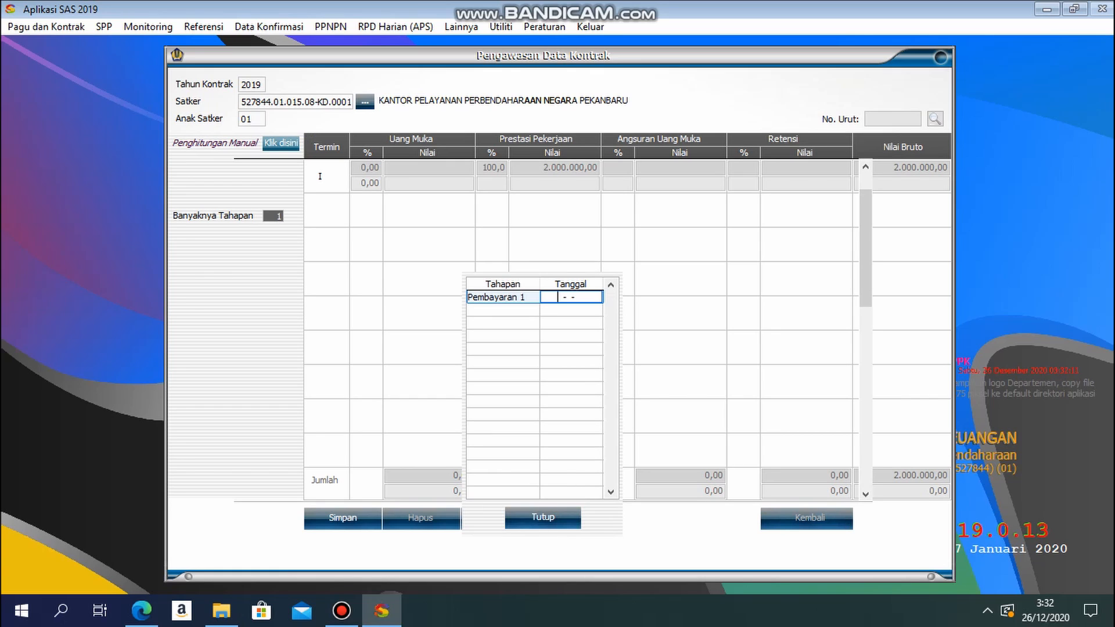
pyautogui.write('01-02-2019')
pyautogui.press('Return')
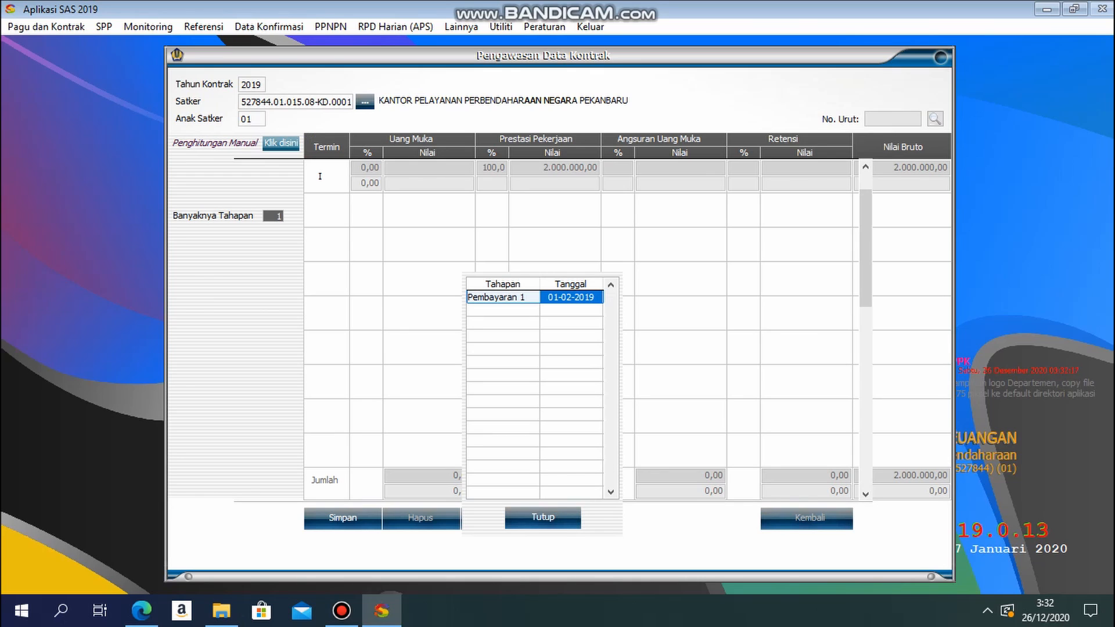
pyautogui.click(543, 517)
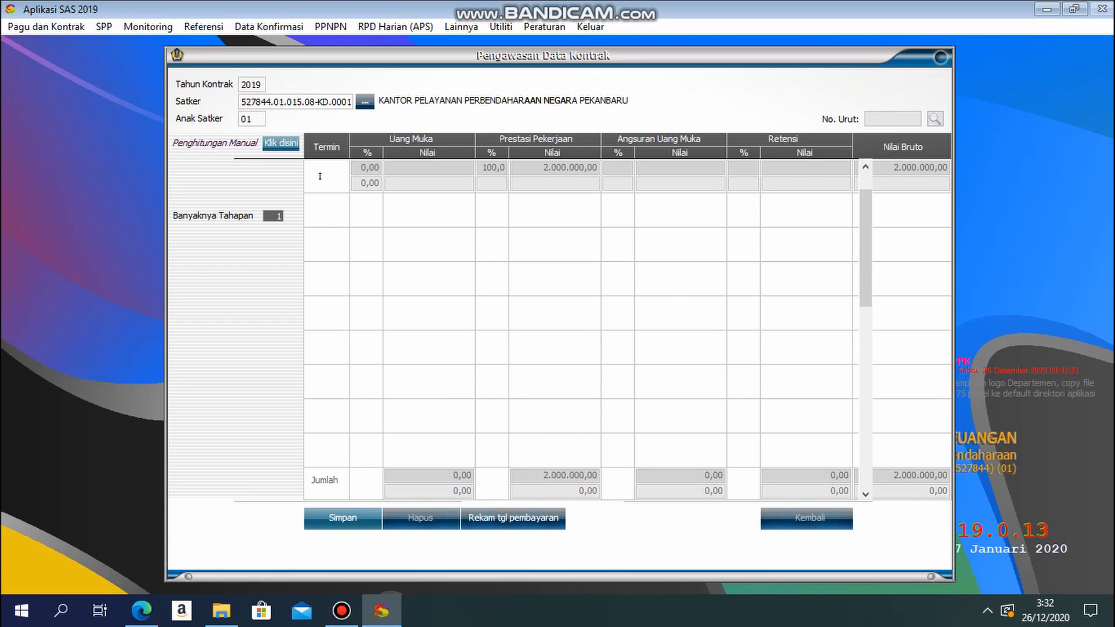
# Step: Save the payment terms, return to the contract data, and save the contract without location coordinates
pyautogui.click(343, 518)
pyautogui.press('Return')
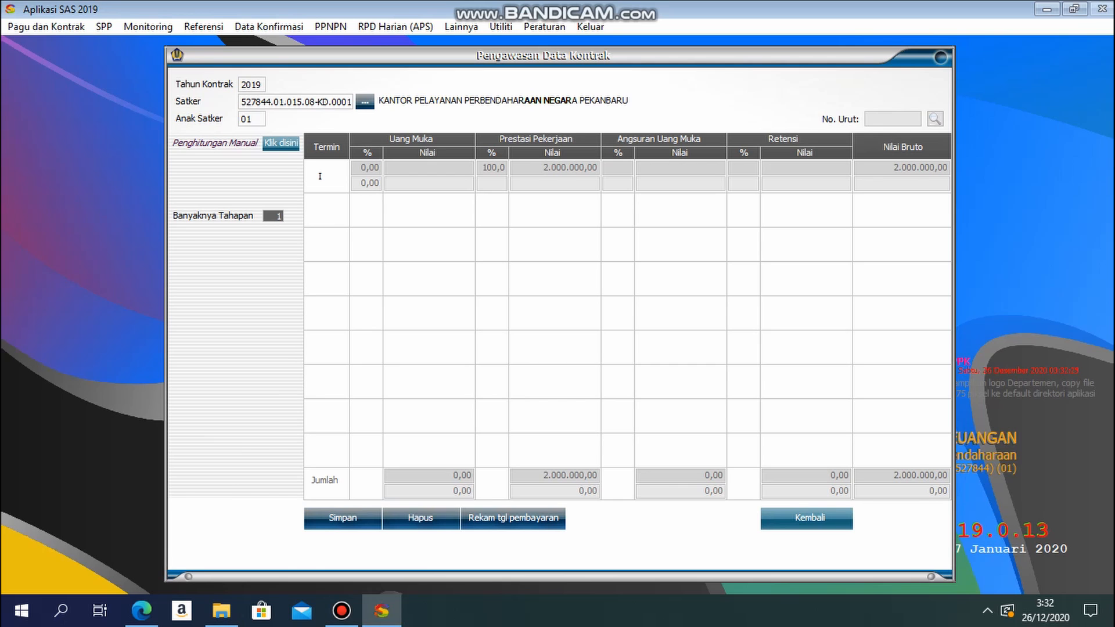
pyautogui.click(807, 519)
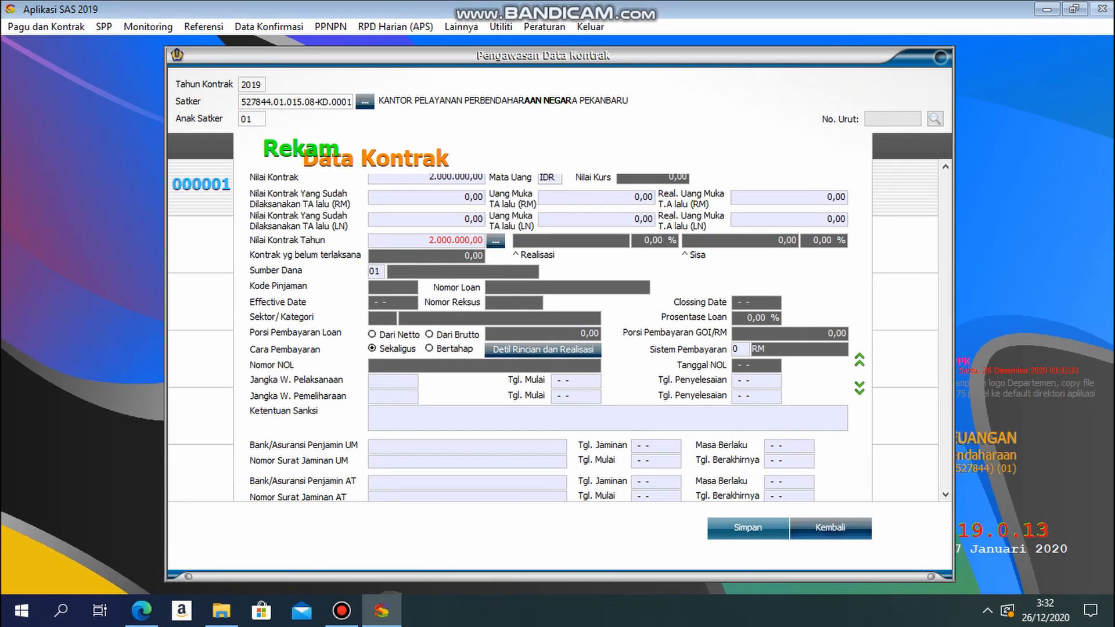
pyautogui.click(748, 527)
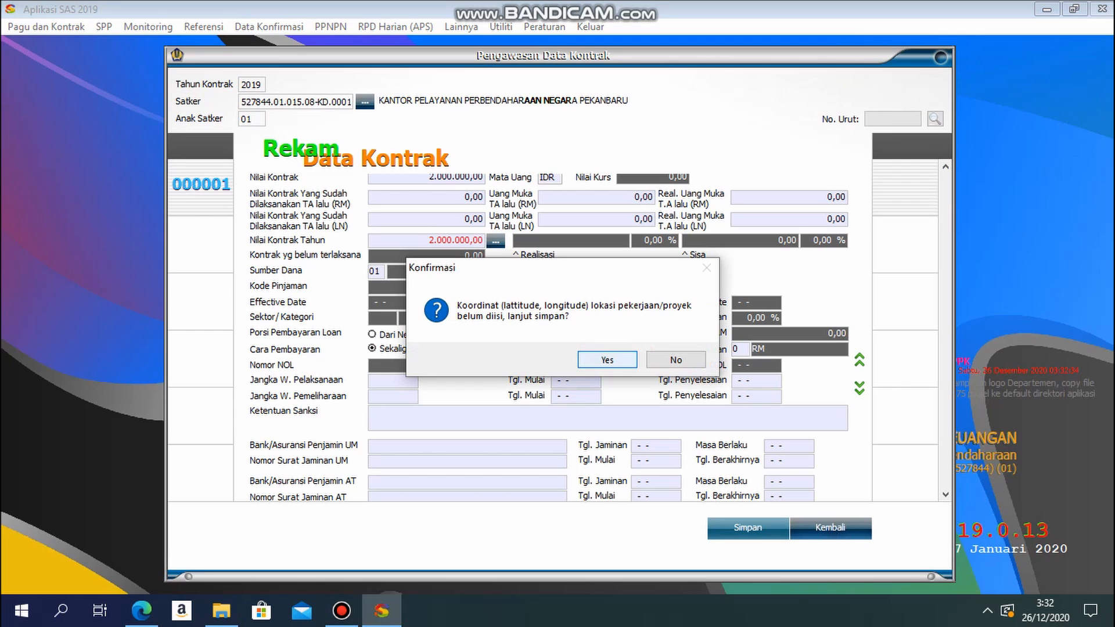
pyautogui.press('Return')
pyautogui.press('Return')
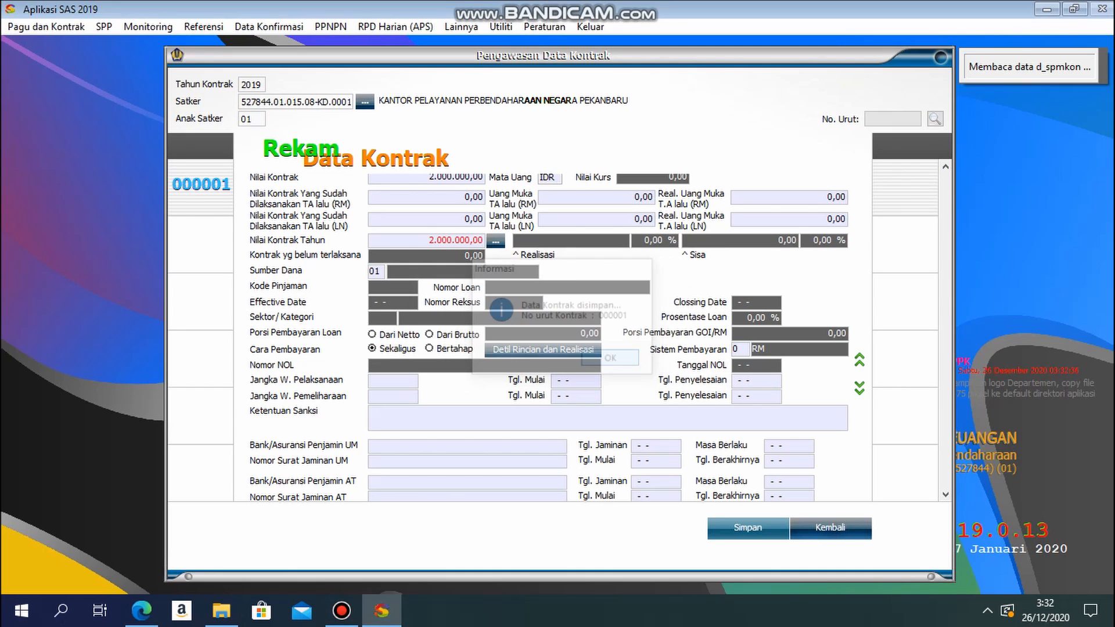
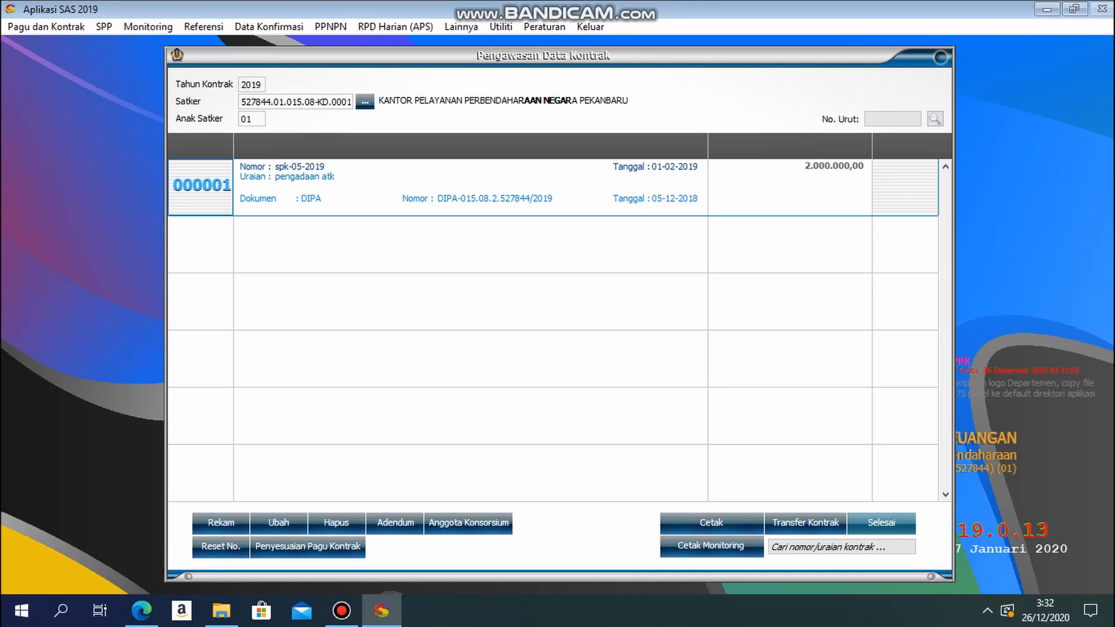
# Step: Close the contract list, relaunch Aplikasi SAS 2019 and log in with the PPK user name and account password
pyautogui.click(881, 522)
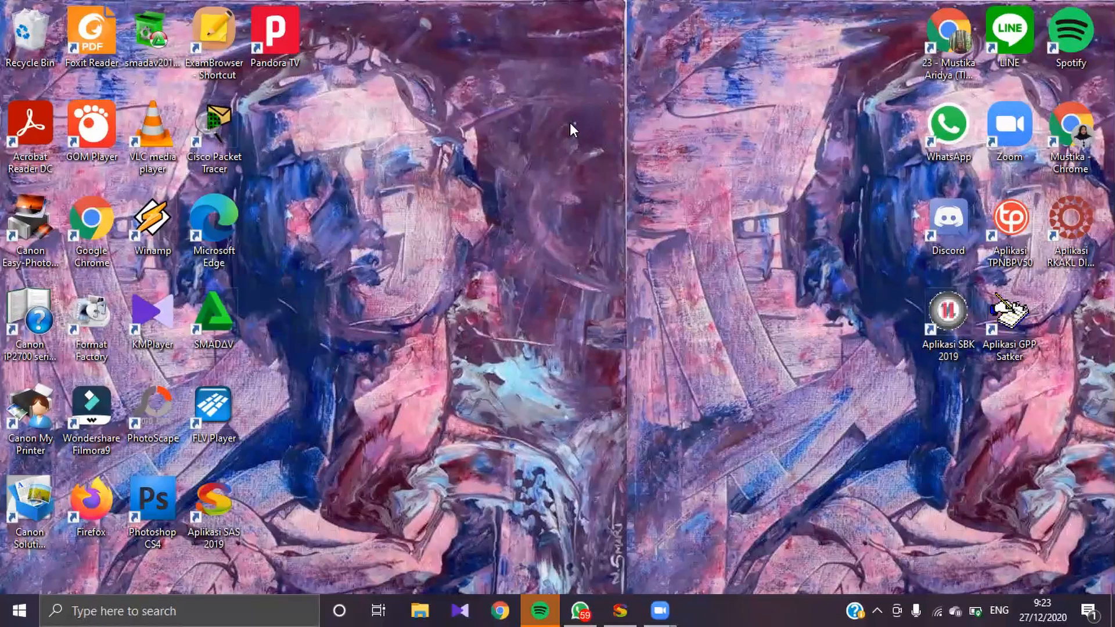
pyautogui.doubleClick(215, 500)
pyautogui.write('ppk')
pyautogui.press('Tab')
pyautogui.write('ppk')
pyautogui.press('Tab')
pyautogui.press('Tab')
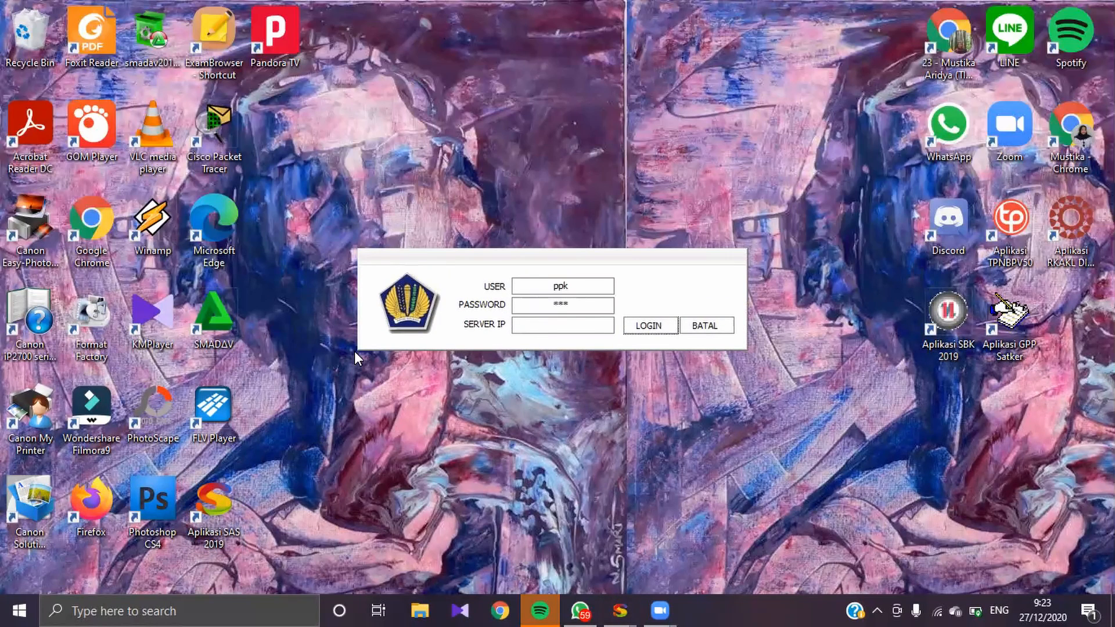
pyautogui.press('Return')
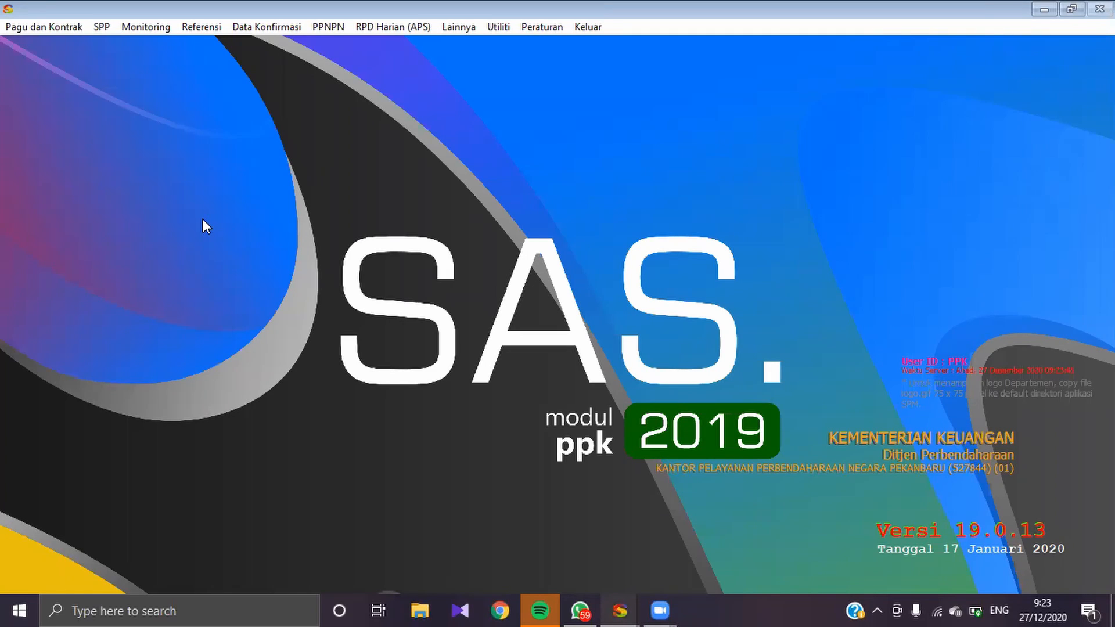
# Step: Open the contract recording and ADK transfer list and set Tahun Kontrak to 2019
pyautogui.click(28, 30)
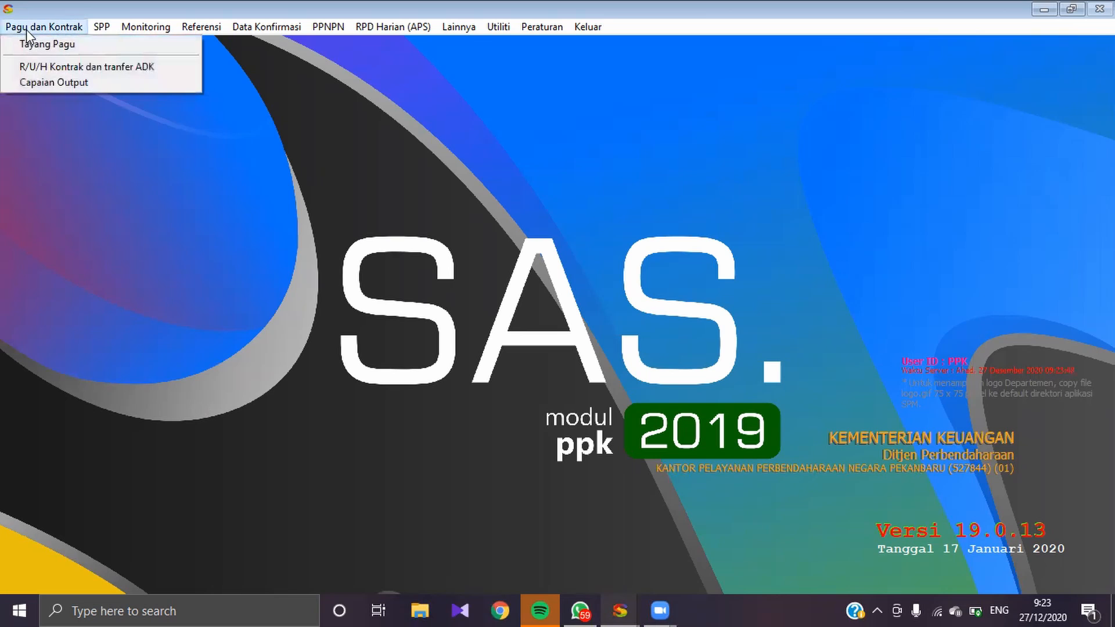
pyautogui.click(12, 68)
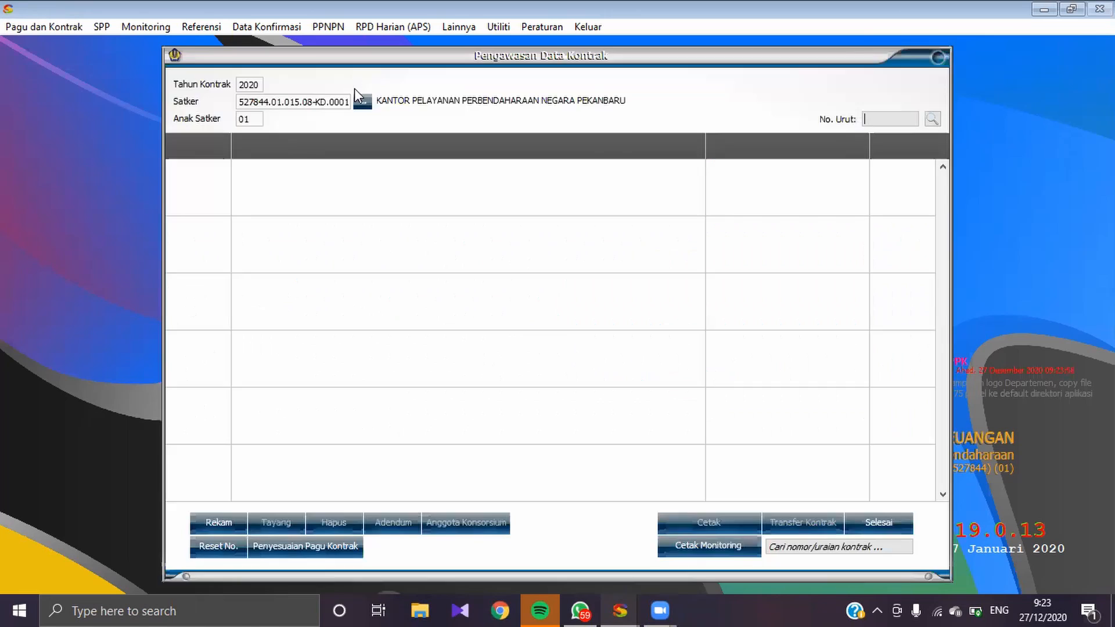
pyautogui.doubleClick(259, 85)
pyautogui.write('2019')
pyautogui.press('Return')
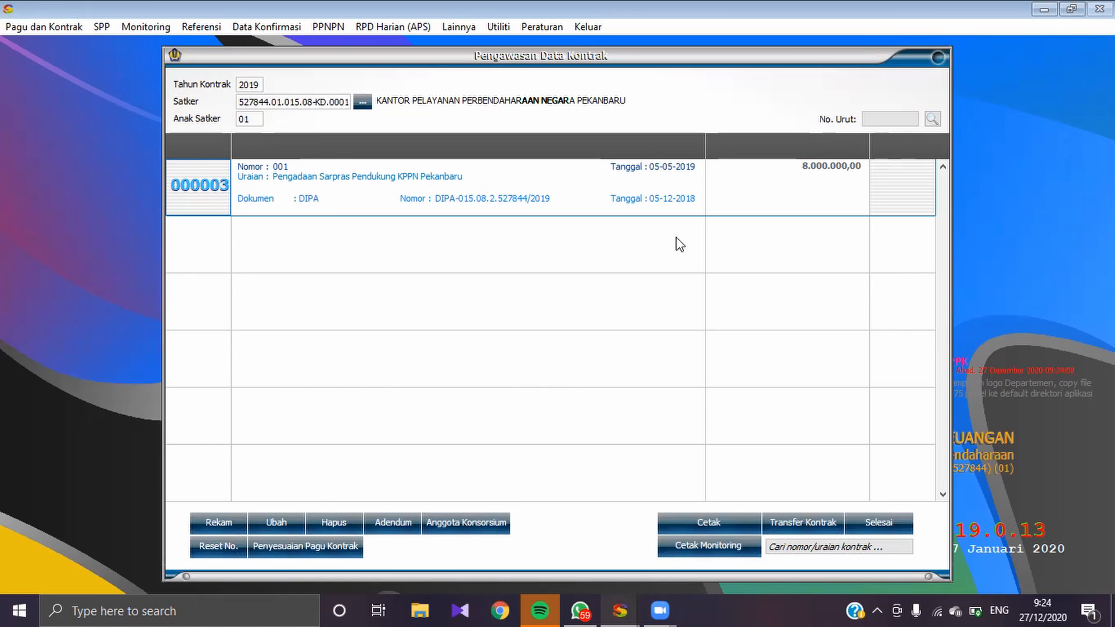
# Step: Preview the Monitoring Realisasi Kontrak report for the 2019 contracts at full size, then close the preview
pyautogui.click(694, 546)
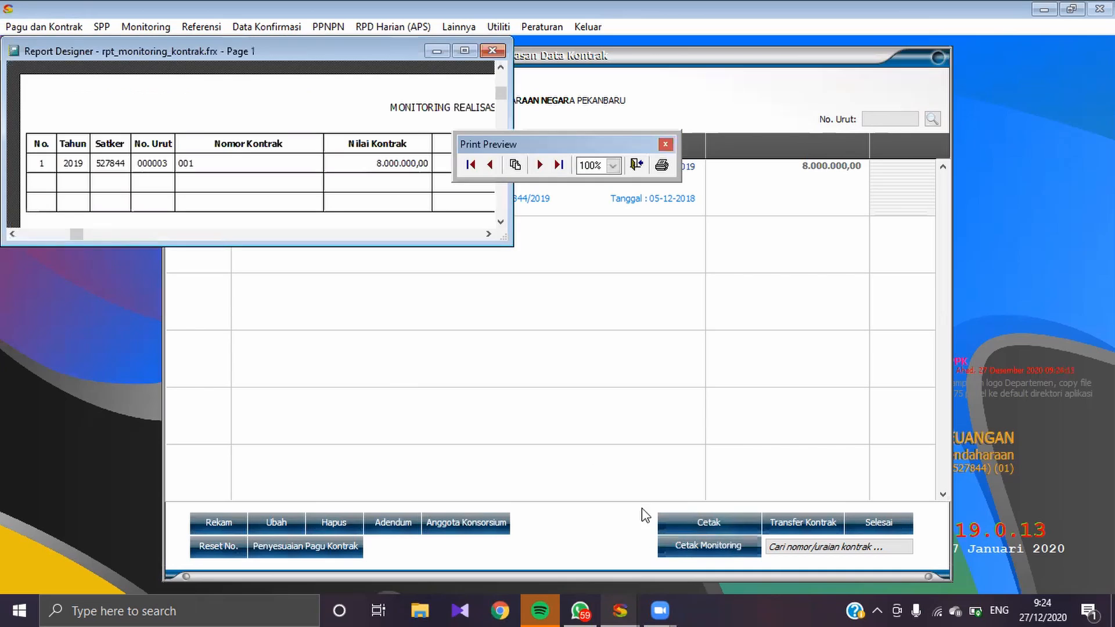
pyautogui.click(459, 52)
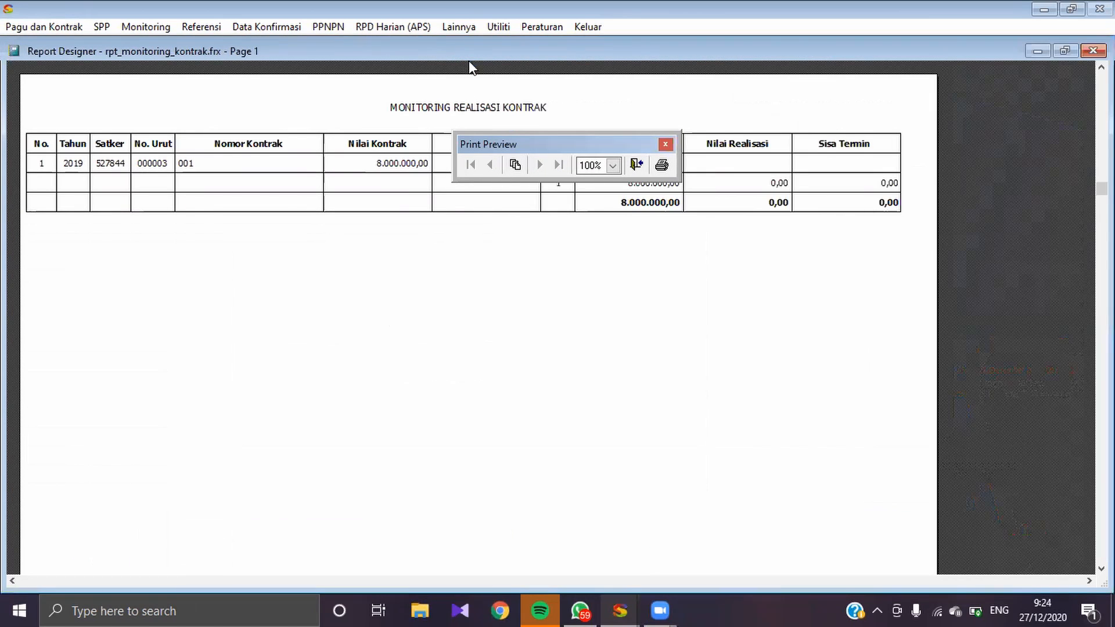
pyautogui.moveTo(546, 148); pyautogui.dragTo(506, 257)
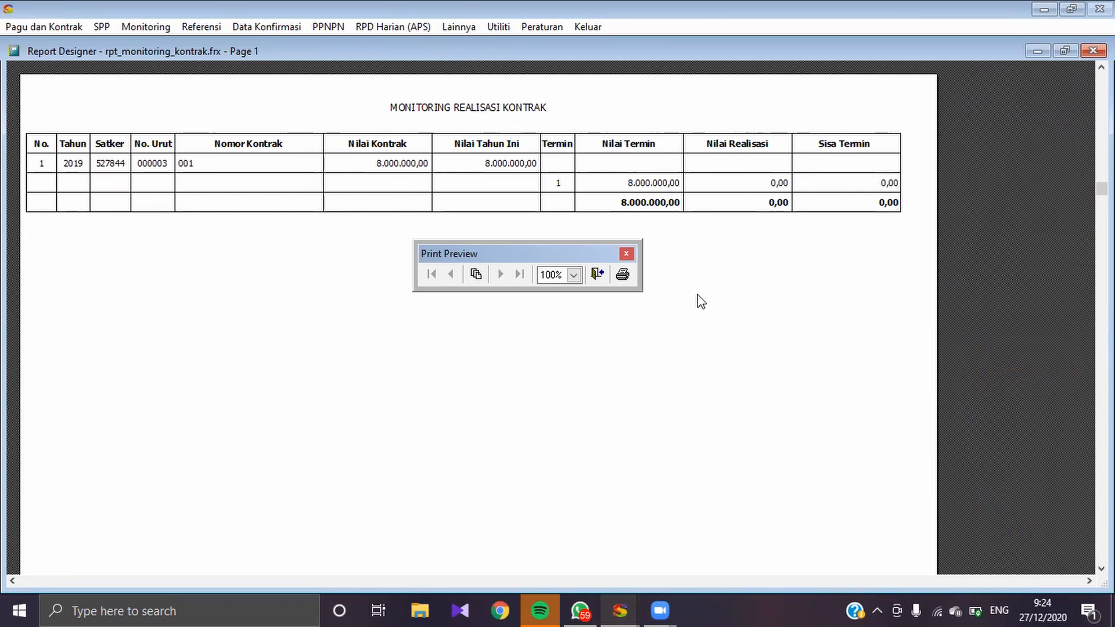
pyautogui.click(597, 274)
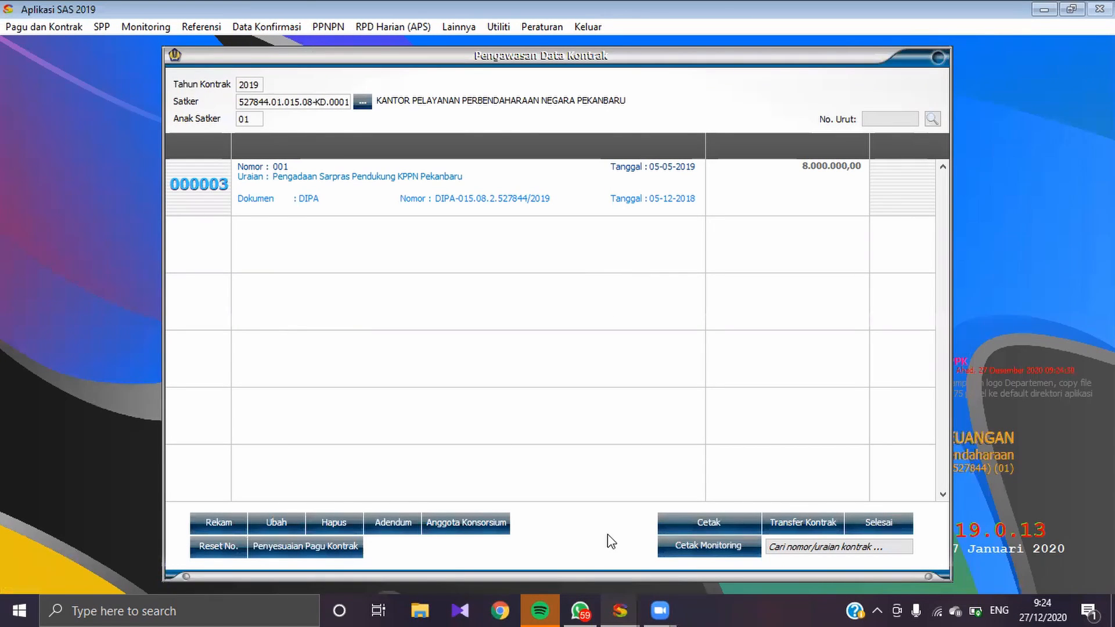
# Step: Preview the Karwas Kontrak card of contract 001 at full size, then close the preview and the contract list
pyautogui.click(667, 522)
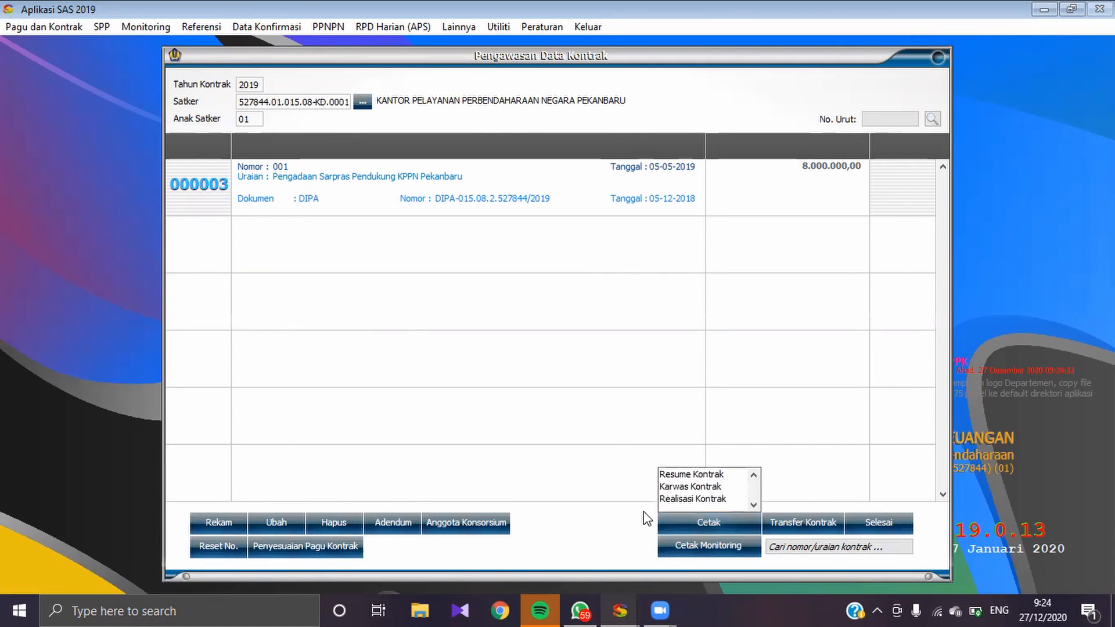
pyautogui.click(675, 487)
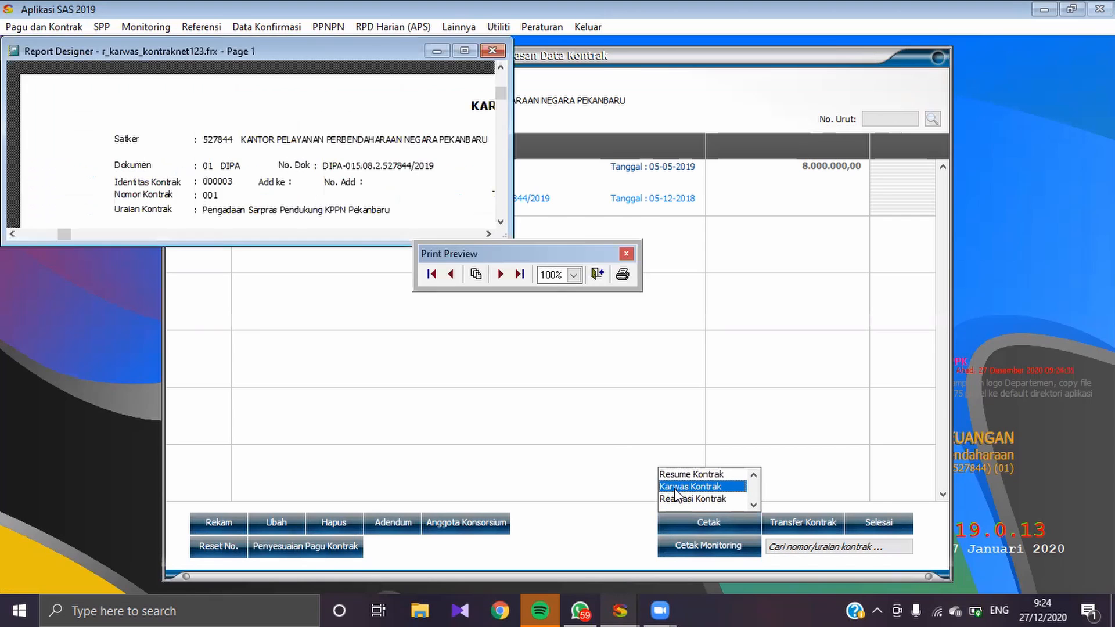
pyautogui.click(464, 50)
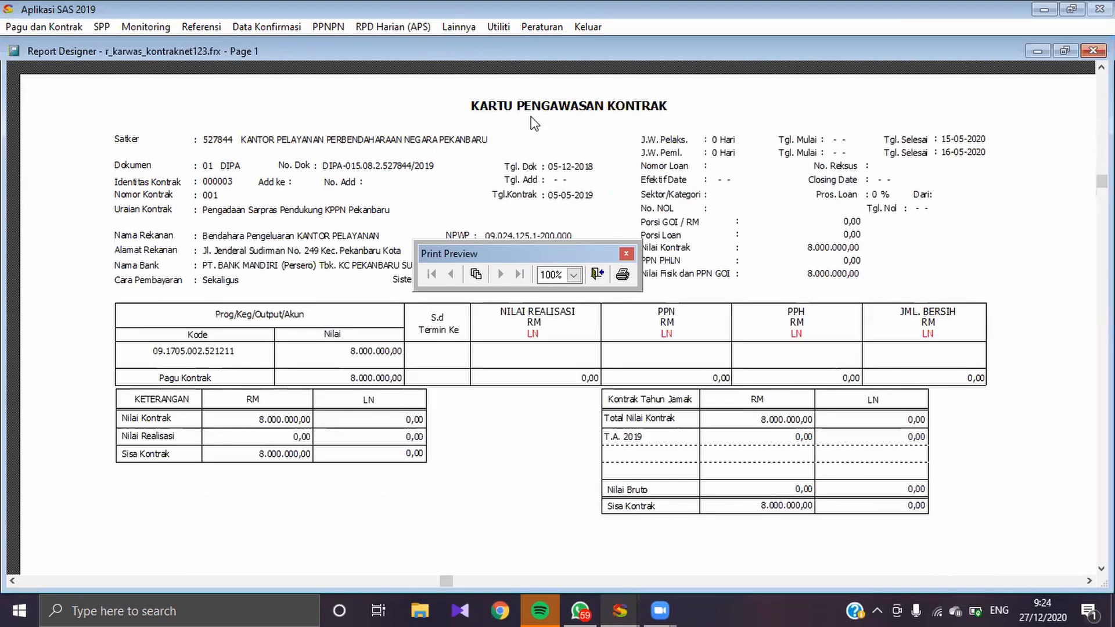
pyautogui.moveTo(543, 249); pyautogui.dragTo(835, 85)
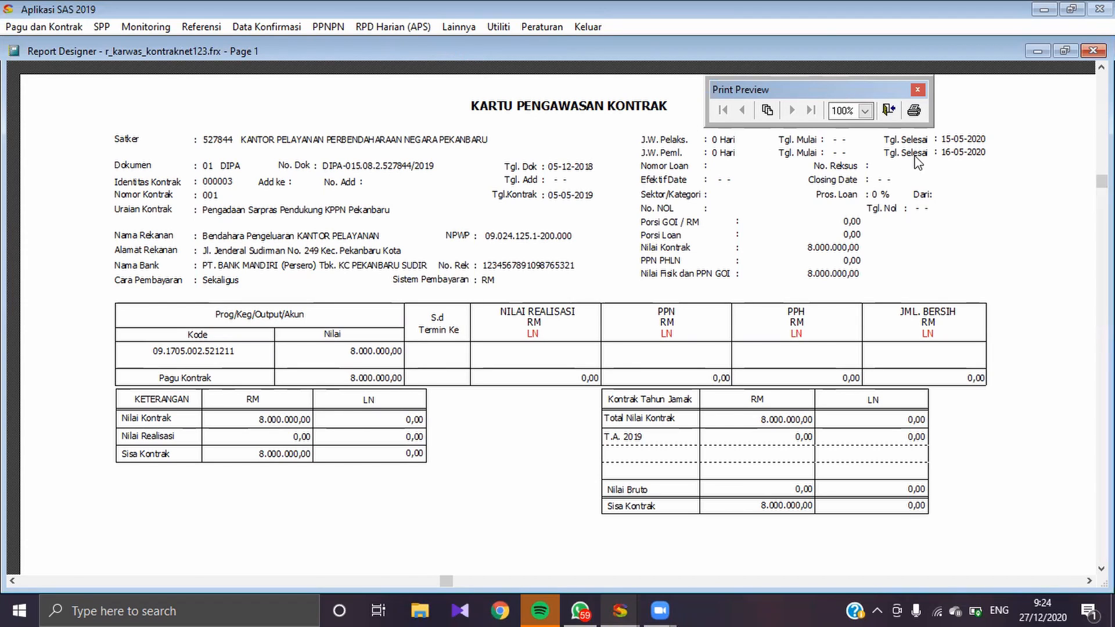
pyautogui.click(889, 110)
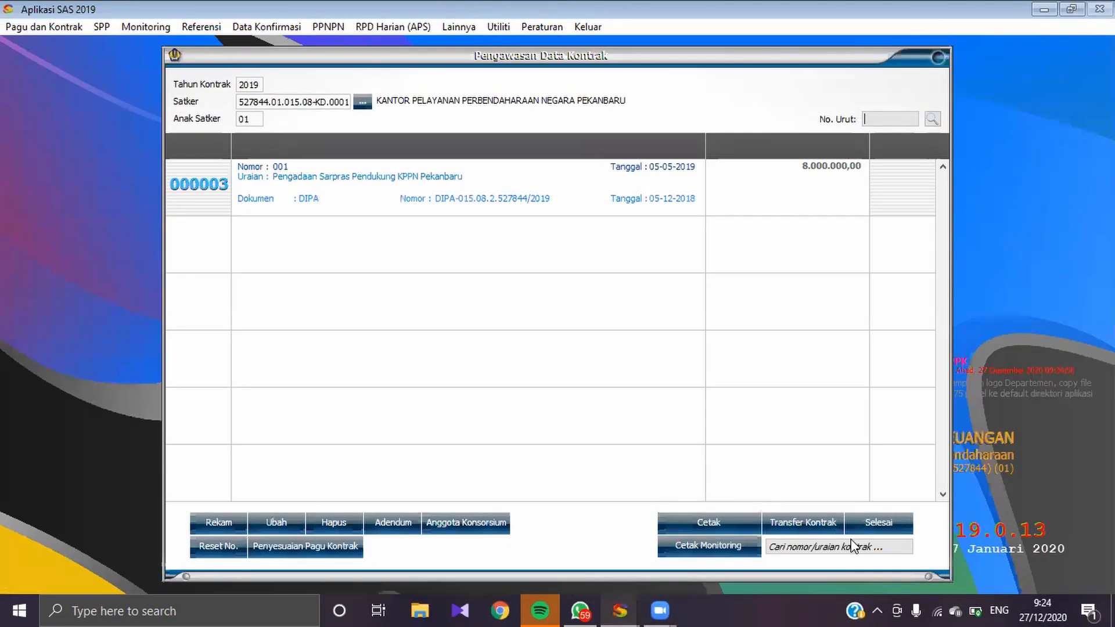
pyautogui.click(890, 521)
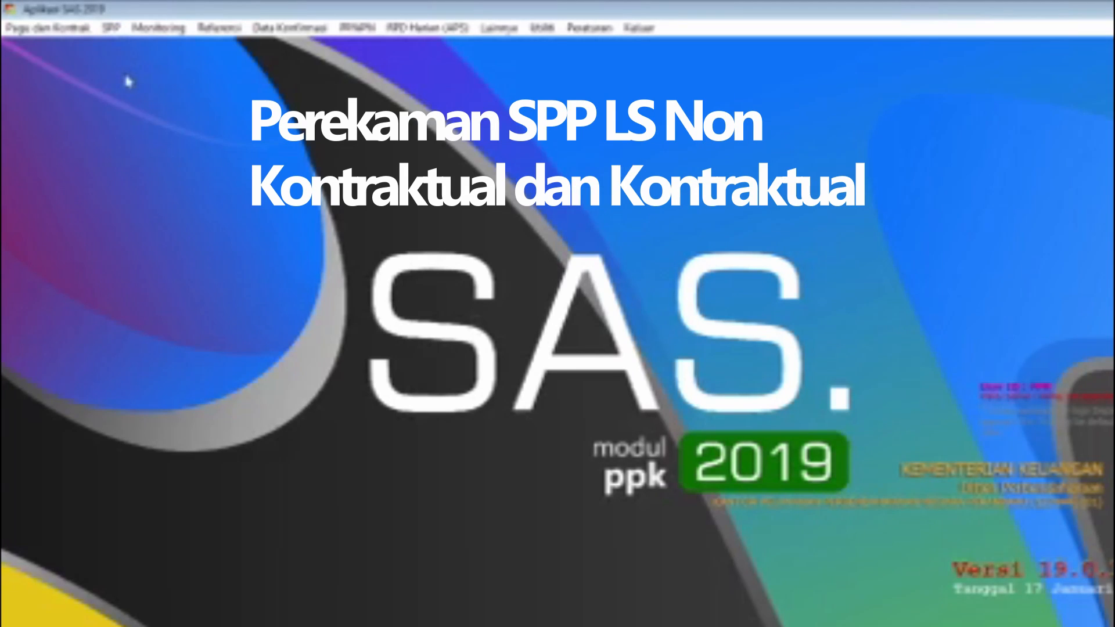
# Step: Start recording a new SPP with Jenis SPM 07 (Langsung) and the Non Kontraktual type
pyautogui.click(111, 28)
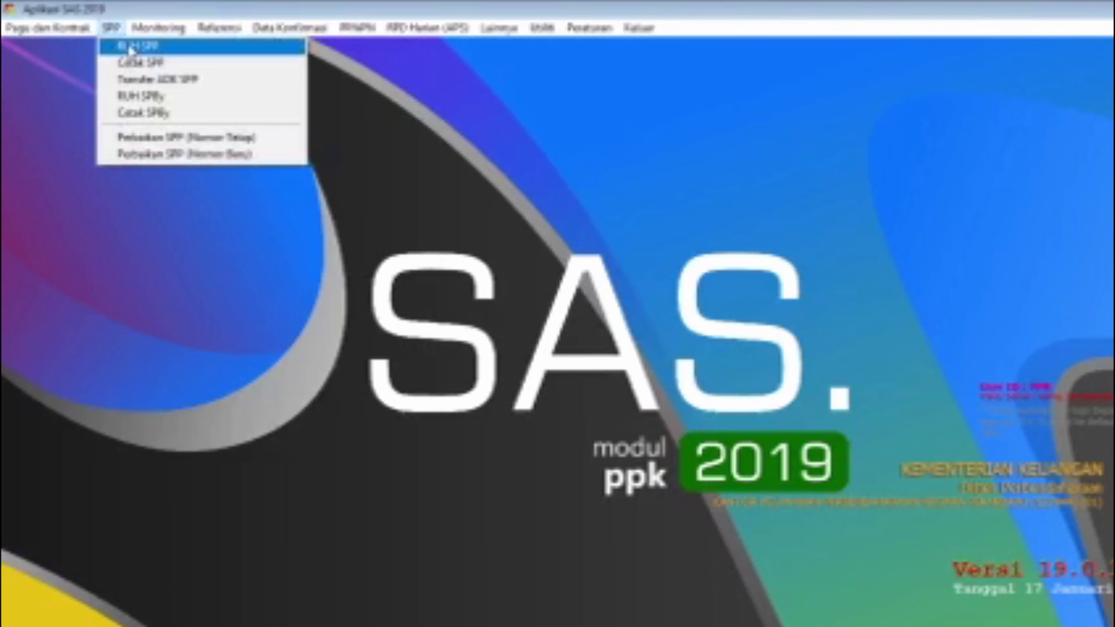
pyautogui.click(158, 46)
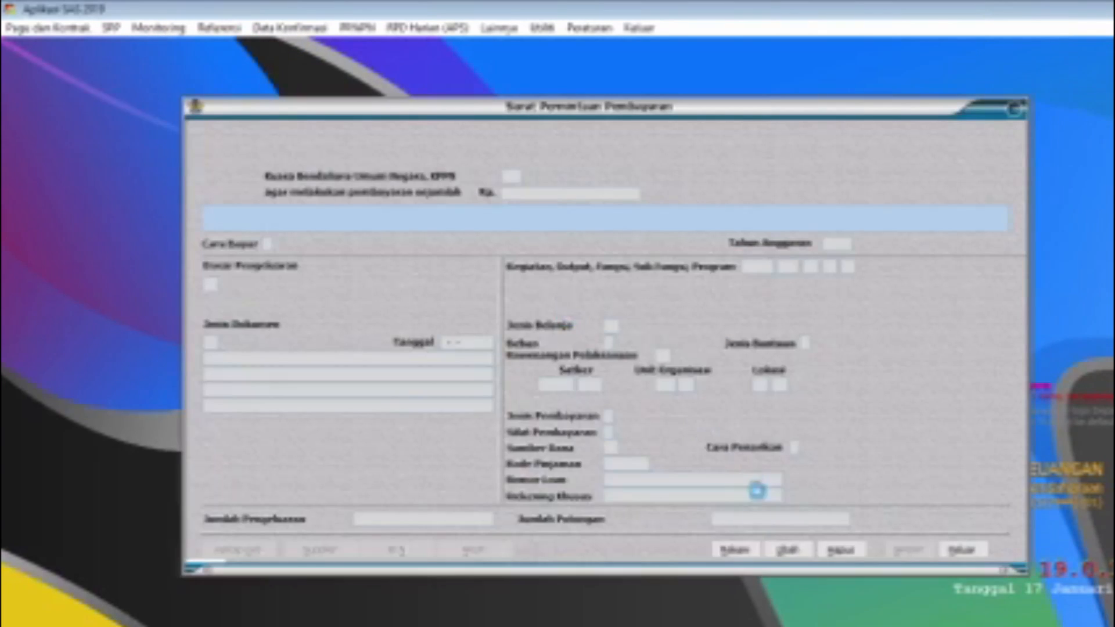
pyautogui.click(746, 553)
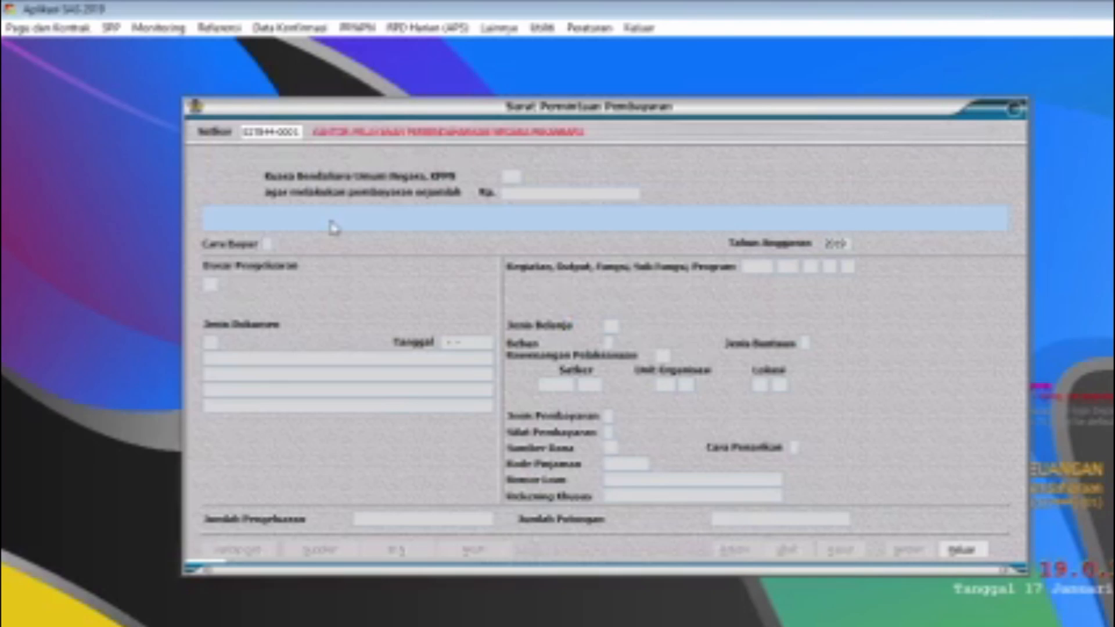
pyautogui.press('Return')
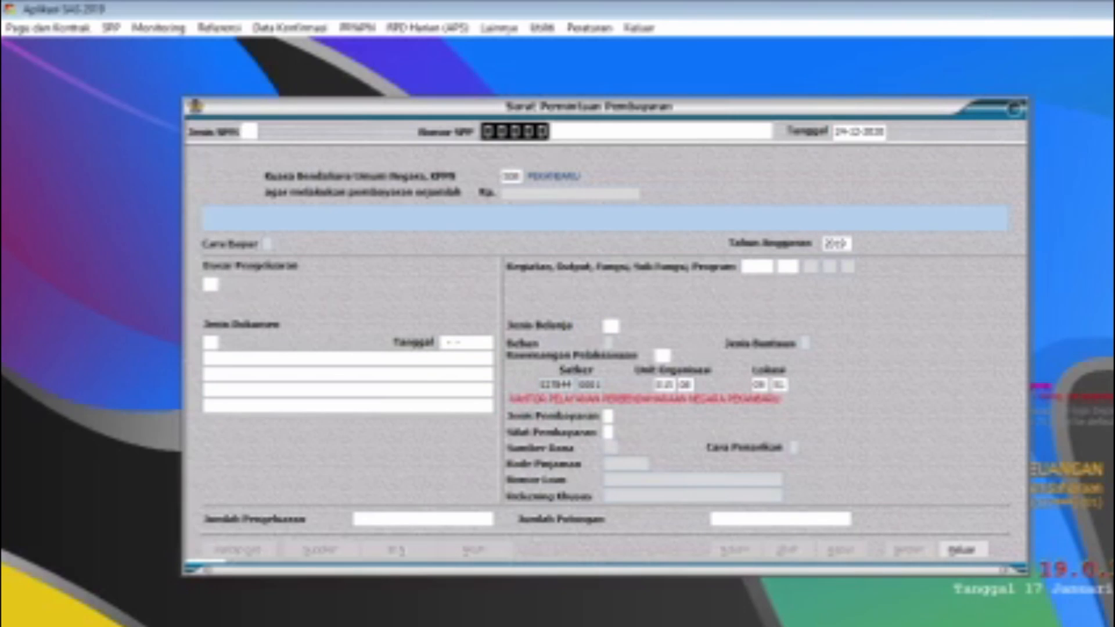
pyautogui.write('07')
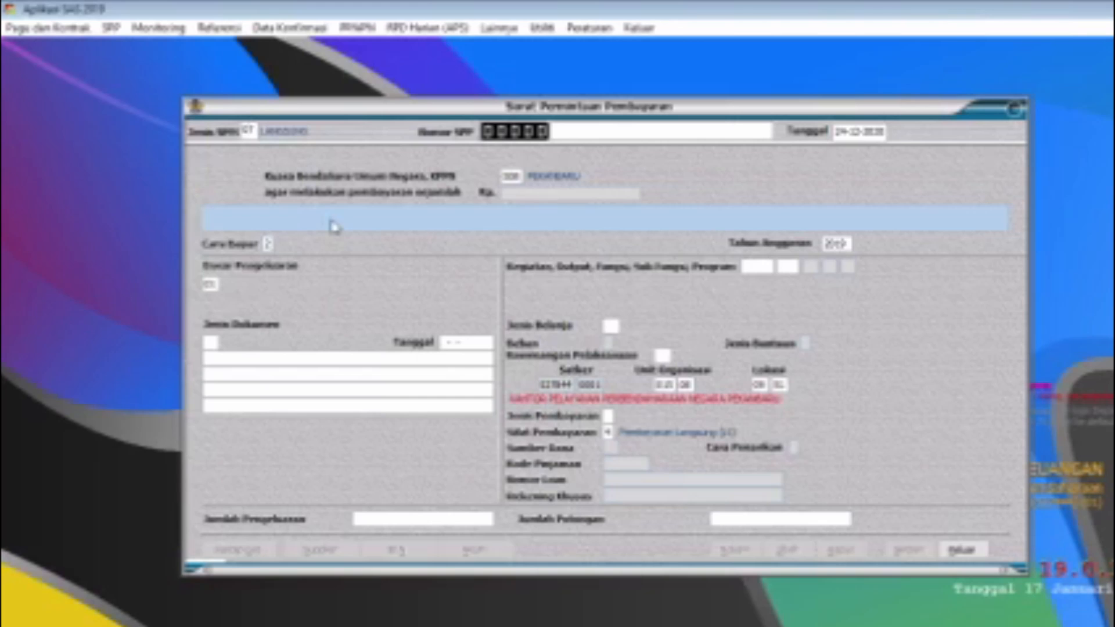
pyautogui.click(301, 155)
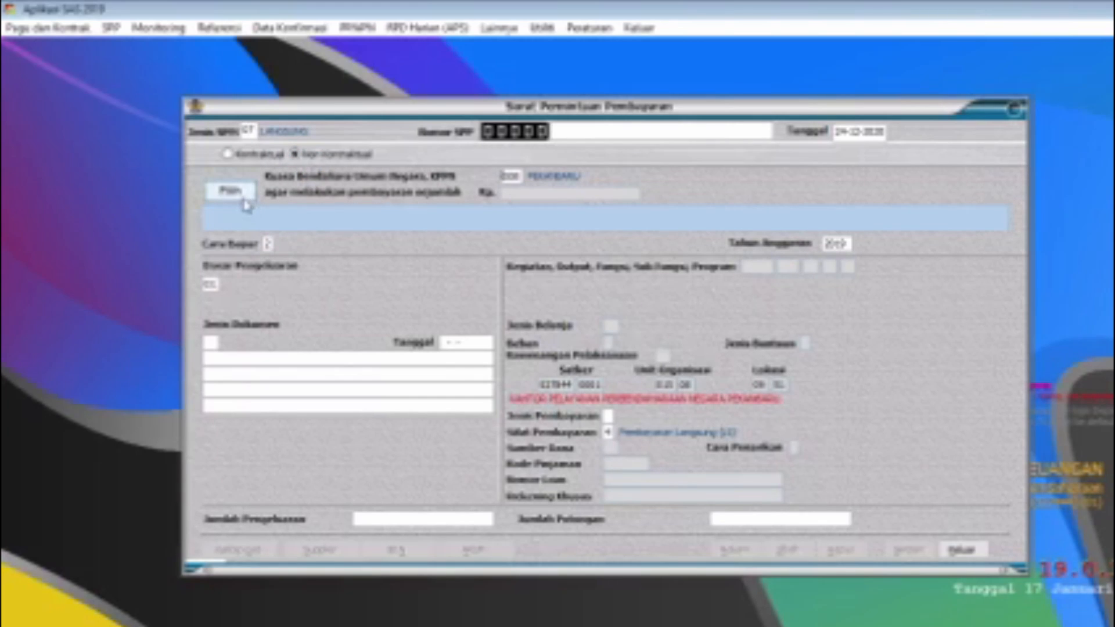
# Step: Charge 5.000.000 to account 521211 under component 051 A in the SPP's budget selection and return to the form
pyautogui.click(233, 192)
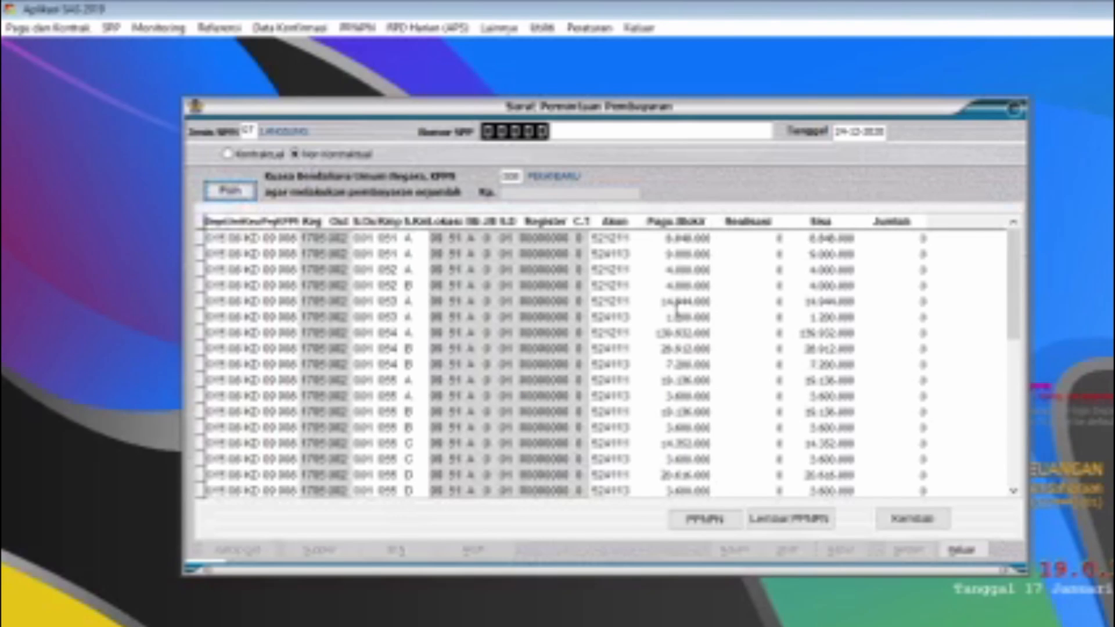
pyautogui.click(677, 301)
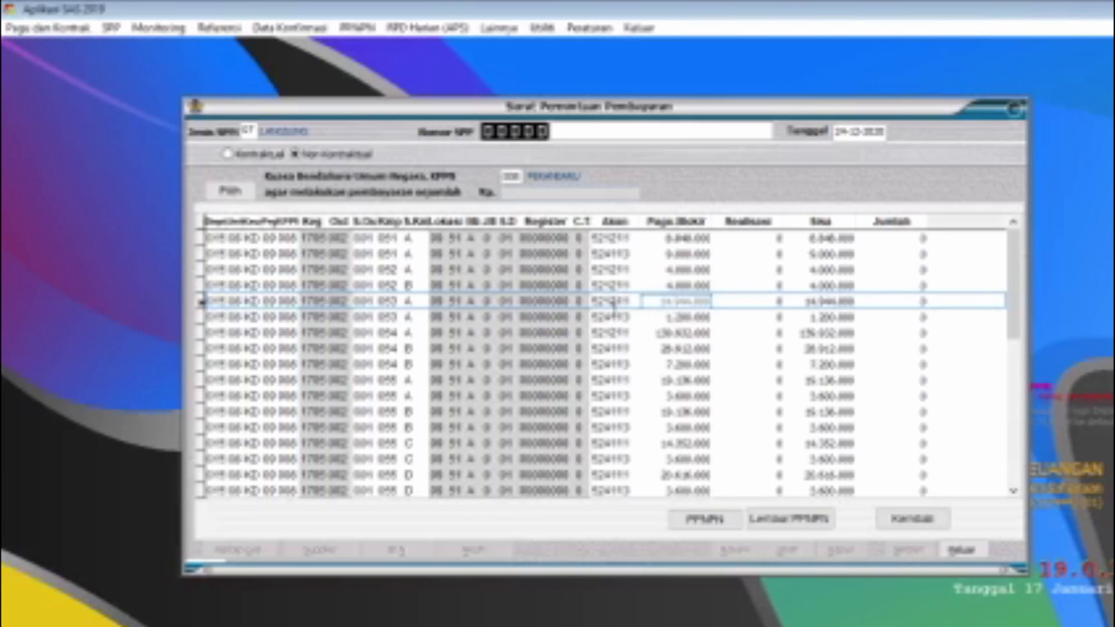
pyautogui.click(626, 238)
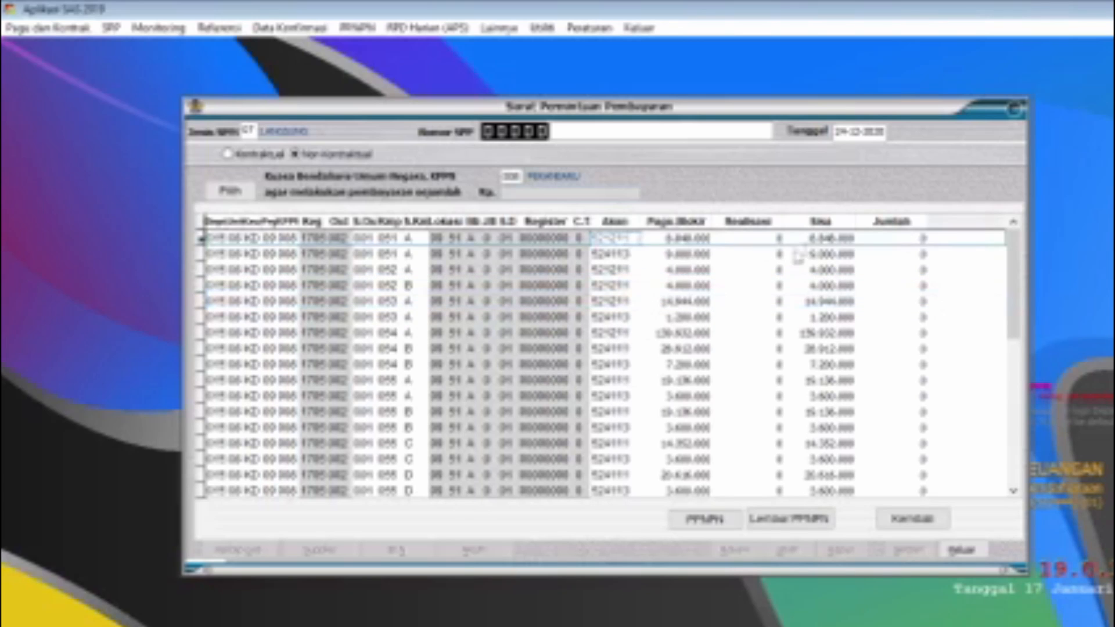
pyautogui.click(895, 238)
pyautogui.write('530000')
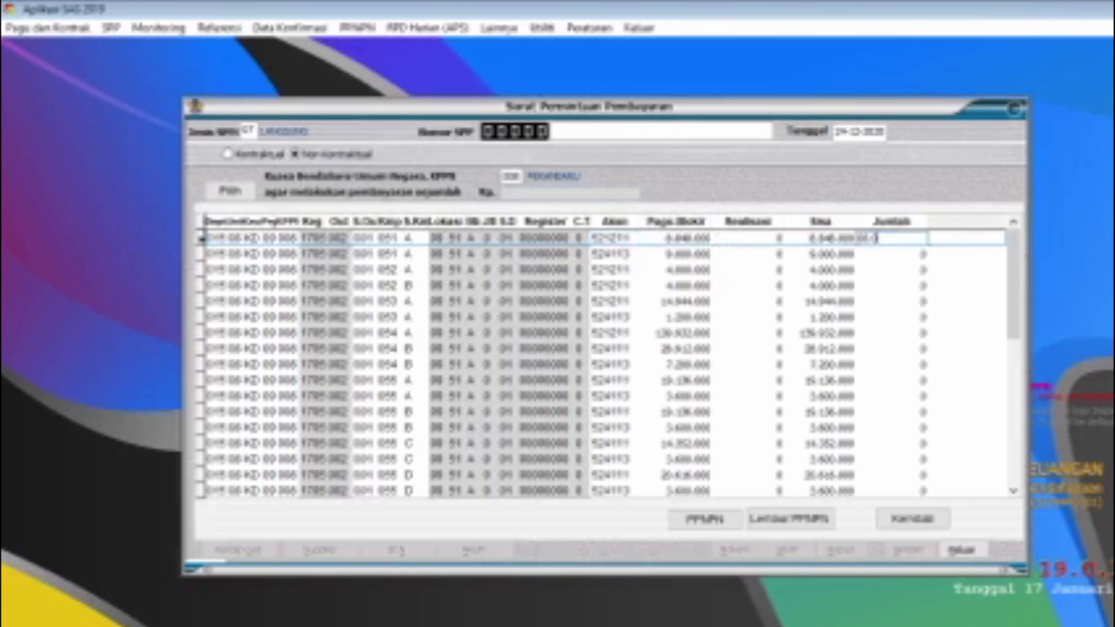
pyautogui.click(911, 519)
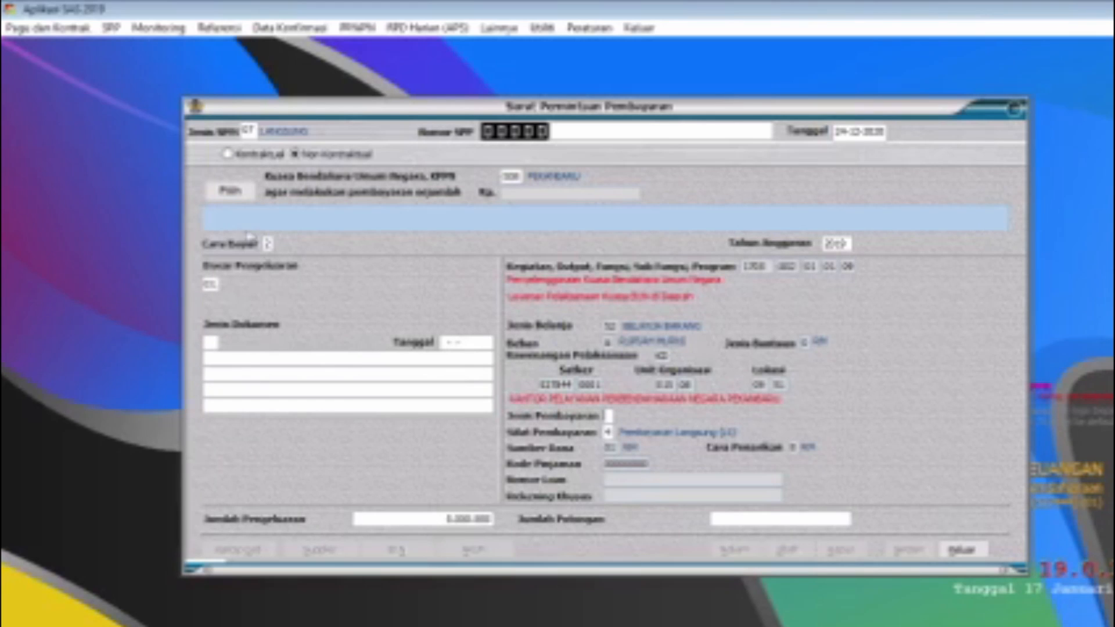
# Step: Set Cara Bayar 2 (Giro Bank), Dasar Pengeluaran 14, Jenis Dokumen 01 and Jenis Pembayaran 1, leaving the deductions empty
pyautogui.press('Return')
pyautogui.click(212, 285)
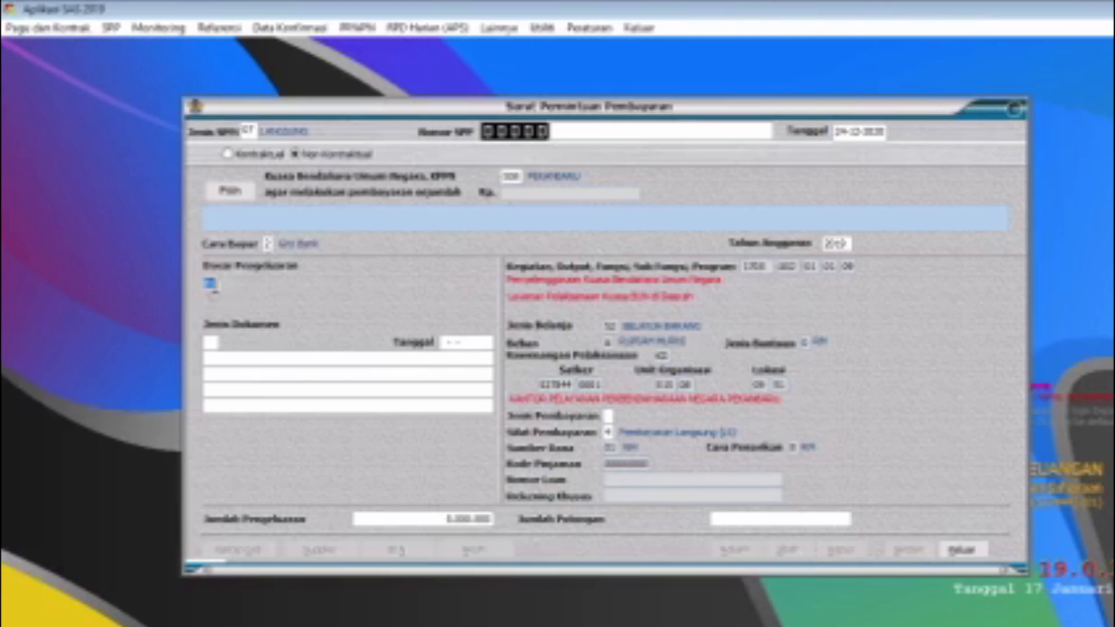
pyautogui.write('14')
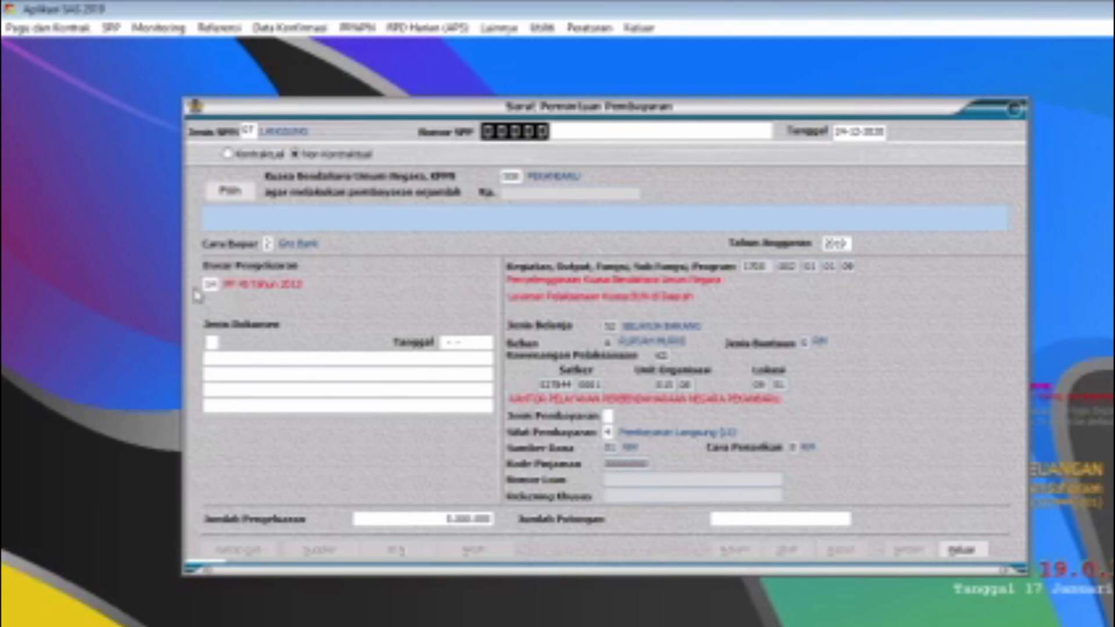
pyautogui.write('01')
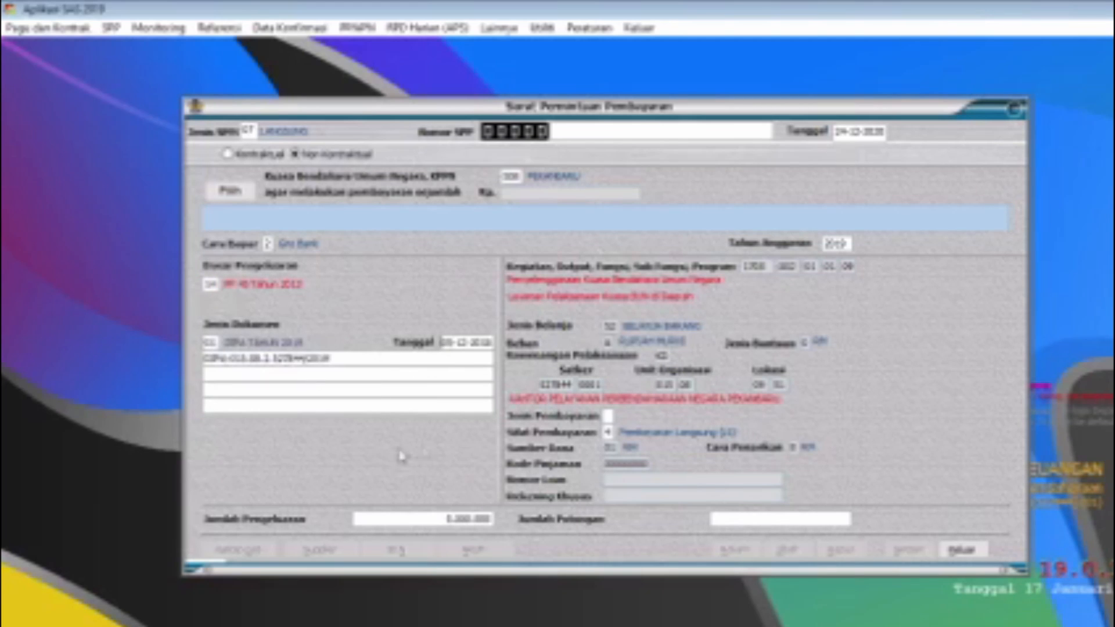
pyautogui.click(608, 416)
pyautogui.write('1')
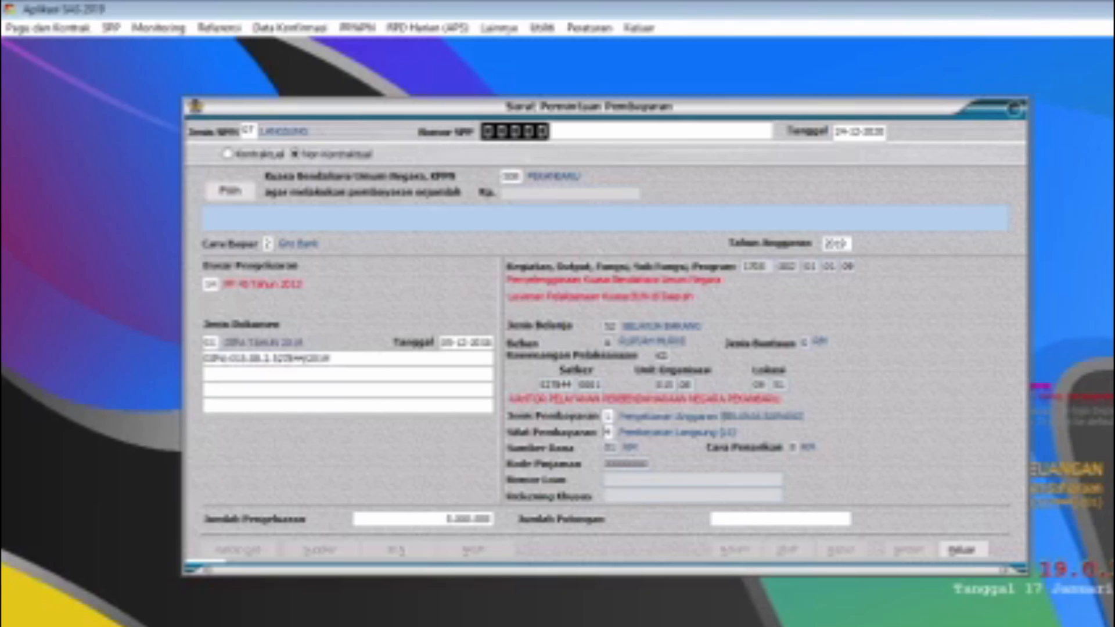
pyautogui.click(816, 519)
pyautogui.press('Tab')
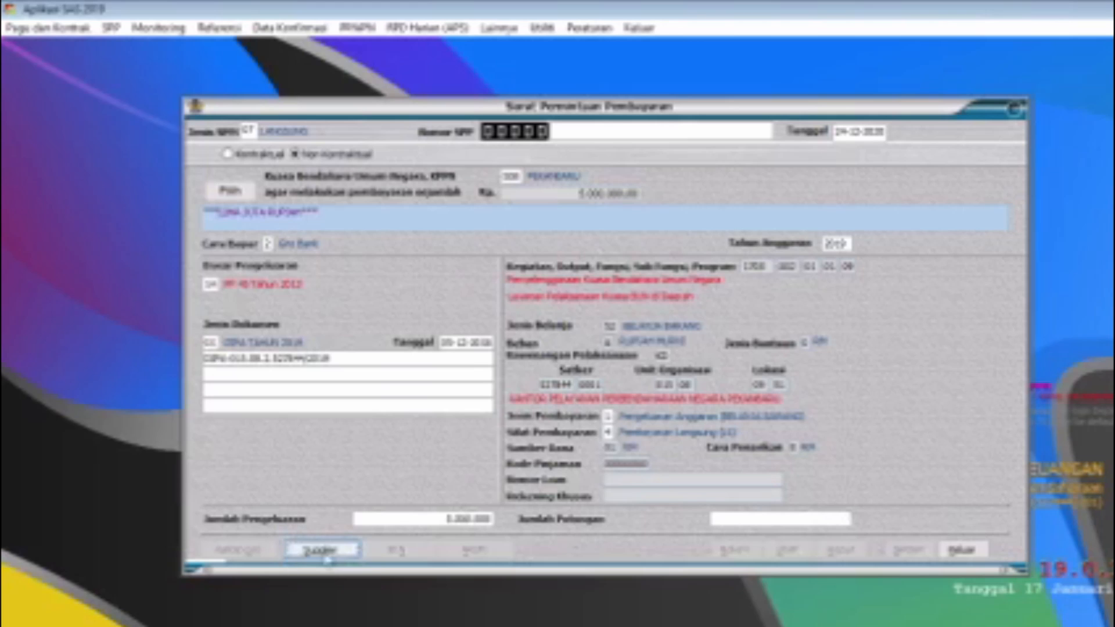
pyautogui.click(327, 554)
pyautogui.click(499, 149)
pyautogui.click(491, 170)
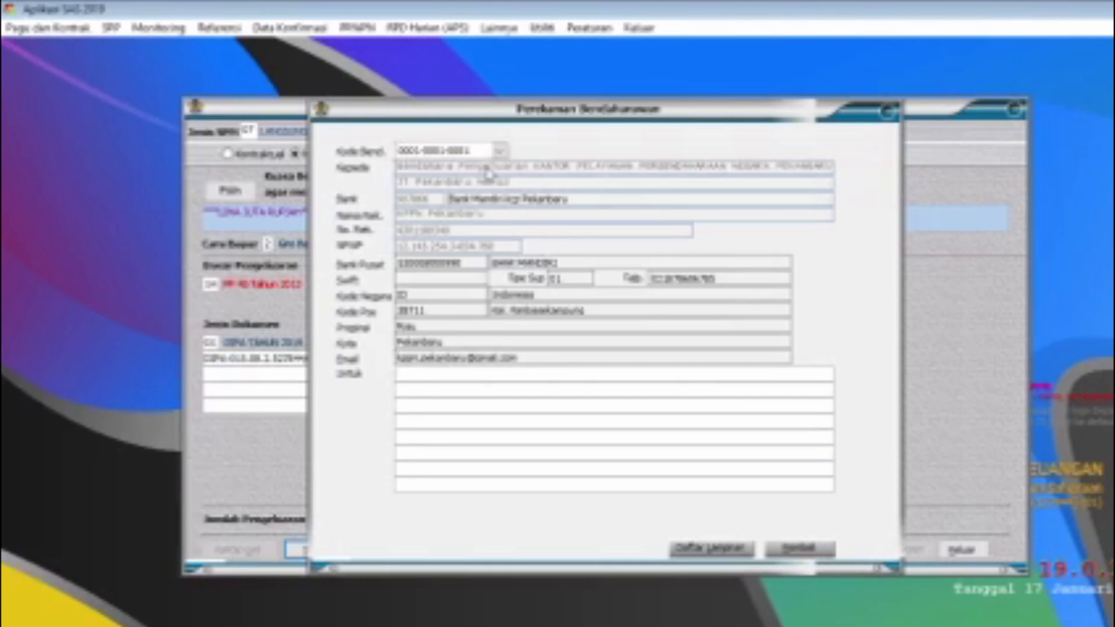
pyautogui.write('PPP LS NON KONTRAKTUAL KPPN PEKANBARU')
pyautogui.click(800, 548)
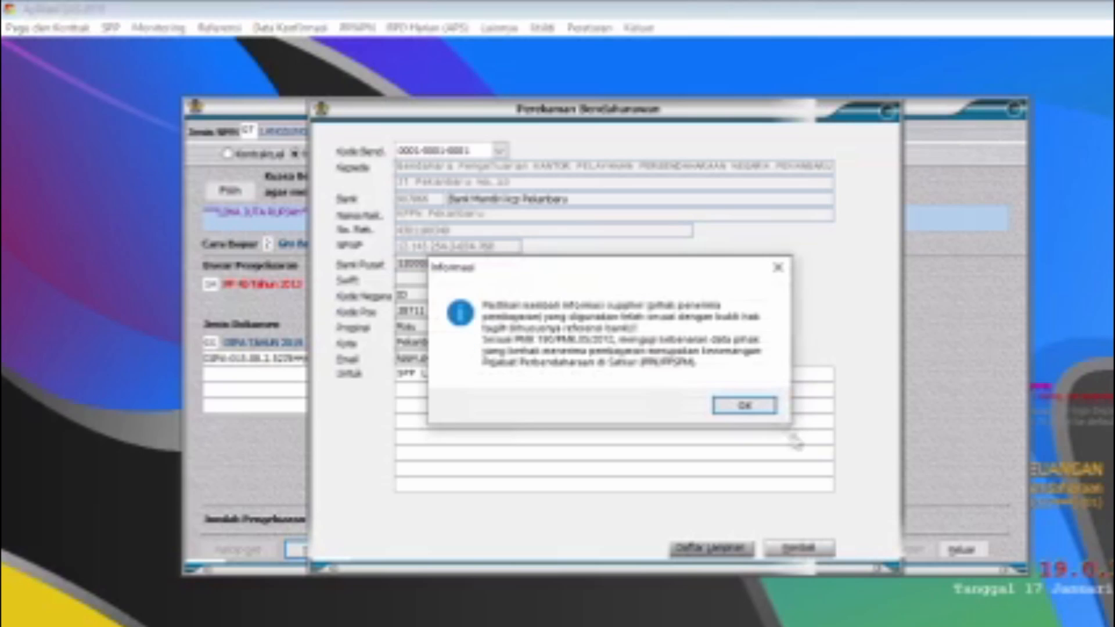
pyautogui.click(745, 405)
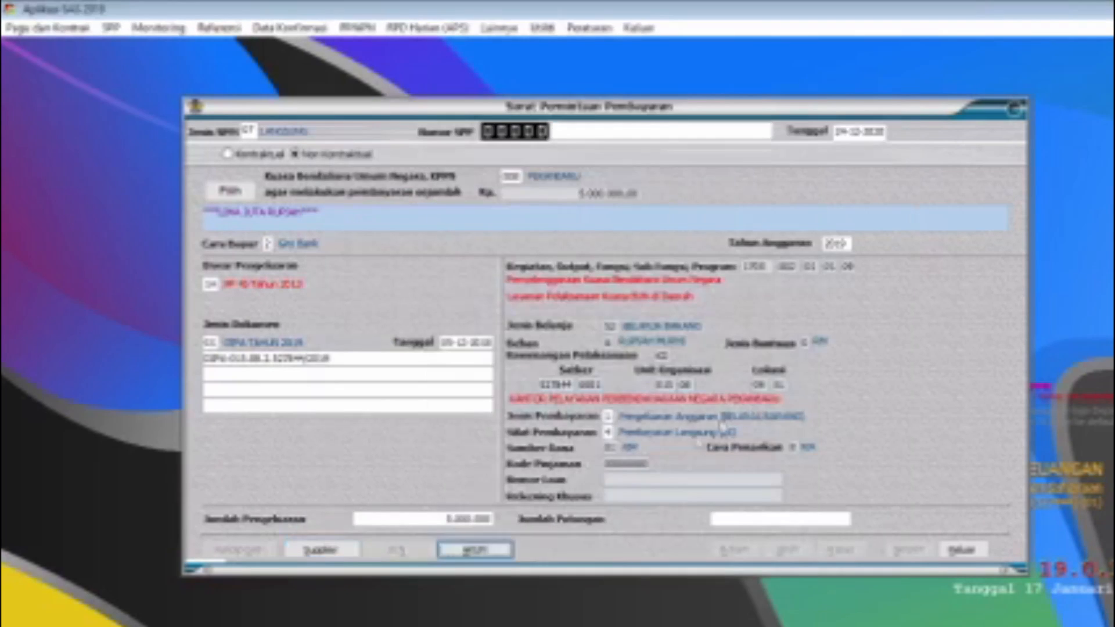
# Step: Accept the 5.000.000 expenditure for account 521211, save the non-contractual SPP and close the form
pyautogui.click(491, 555)
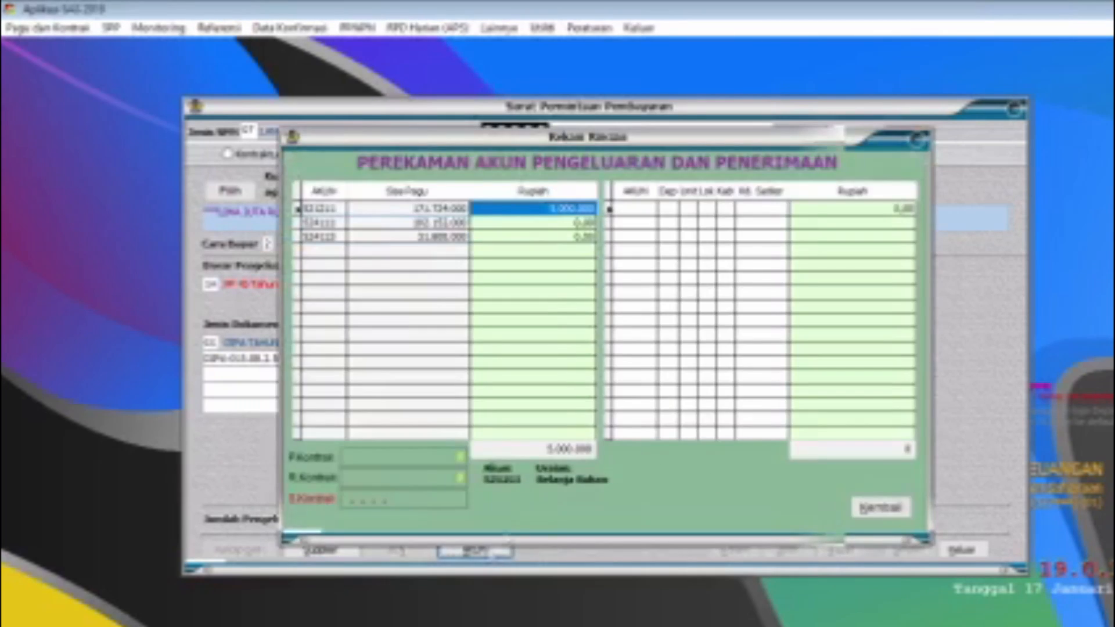
pyautogui.click(877, 510)
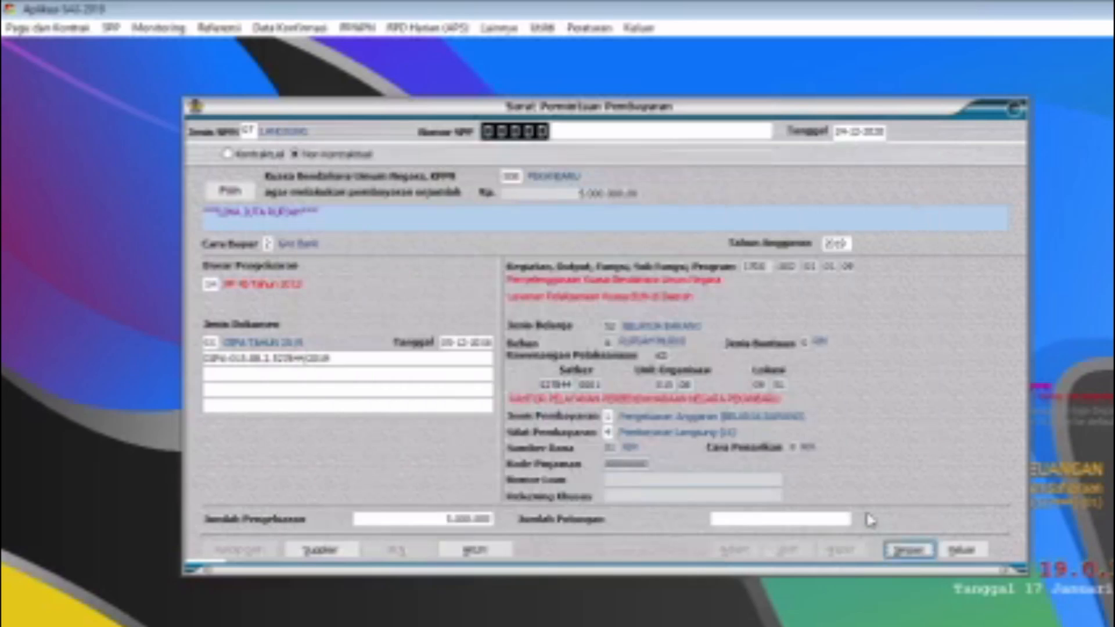
pyautogui.click(909, 550)
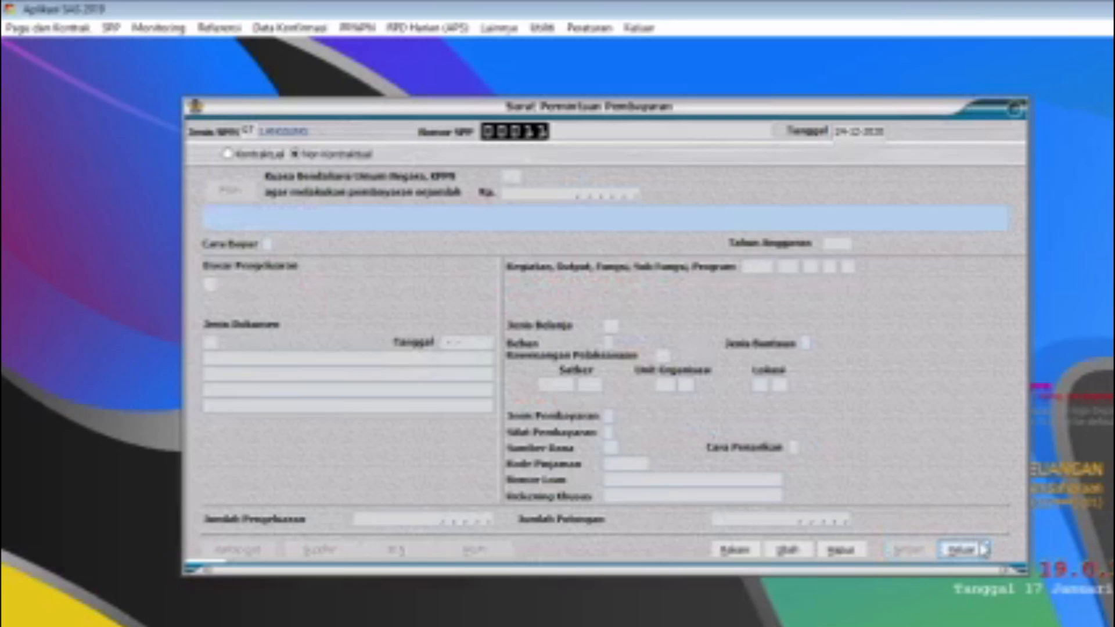
pyautogui.click(983, 550)
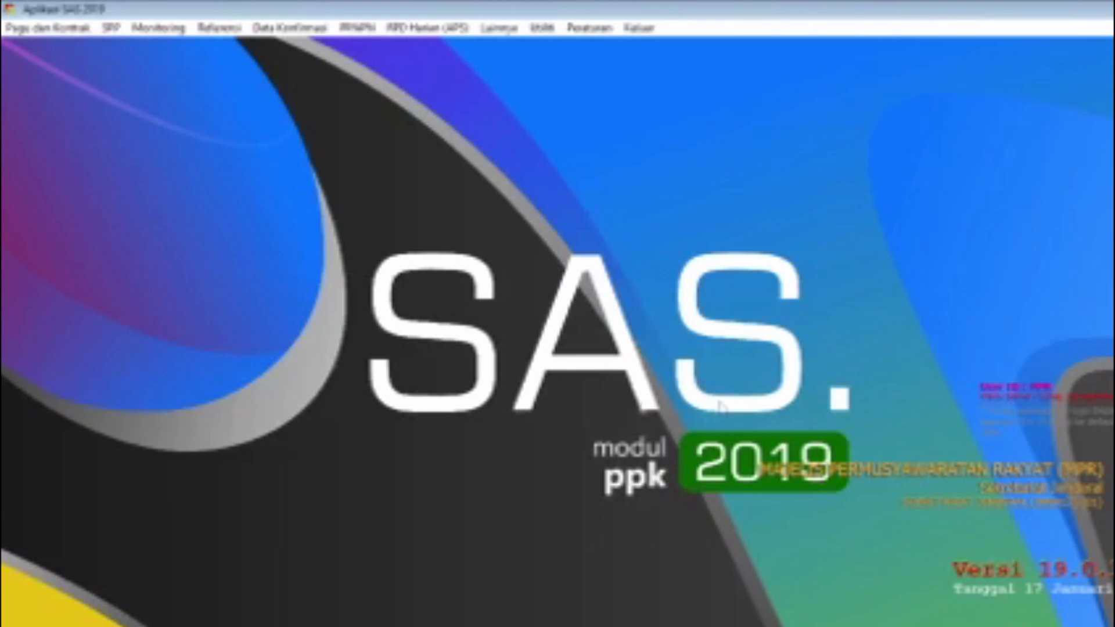
# Step: Start recording a new SPP with Jenis SPM 07 (Langsung), the Kontraktual type and contract 000003
pyautogui.click(111, 28)
pyautogui.click(189, 53)
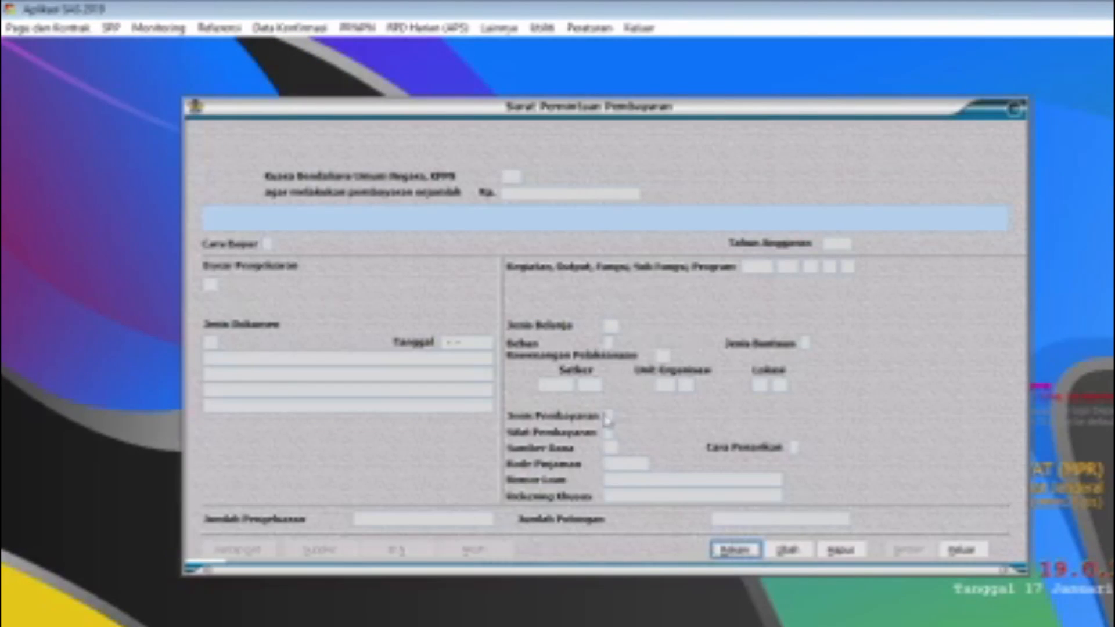
pyautogui.click(743, 552)
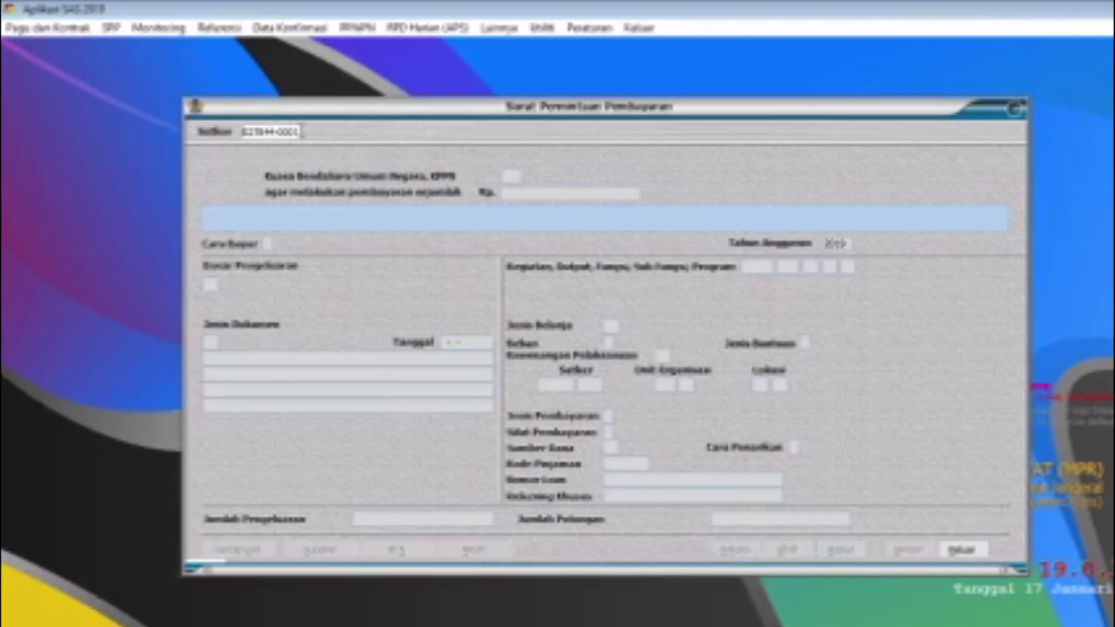
pyautogui.press('Return')
pyautogui.write('07')
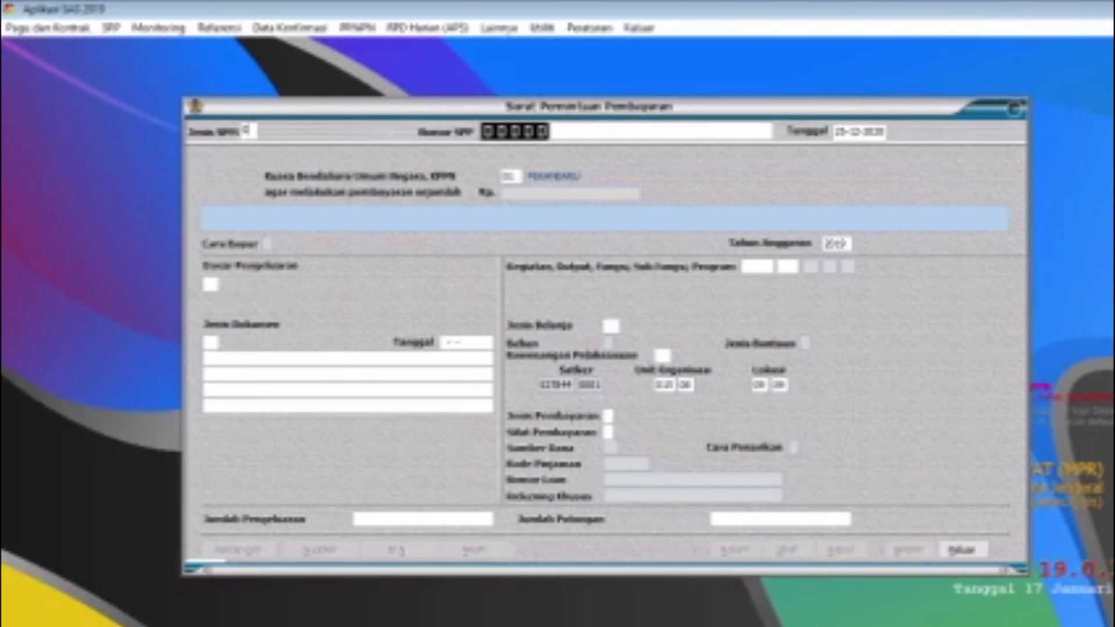
pyautogui.press('Return')
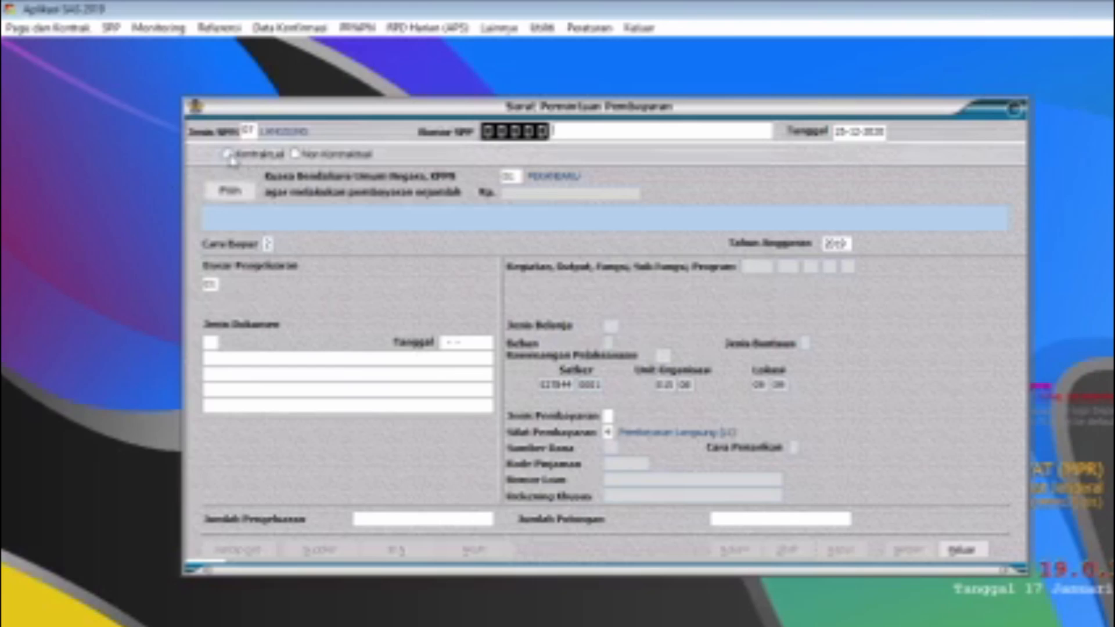
pyautogui.click(227, 154)
pyautogui.click(459, 361)
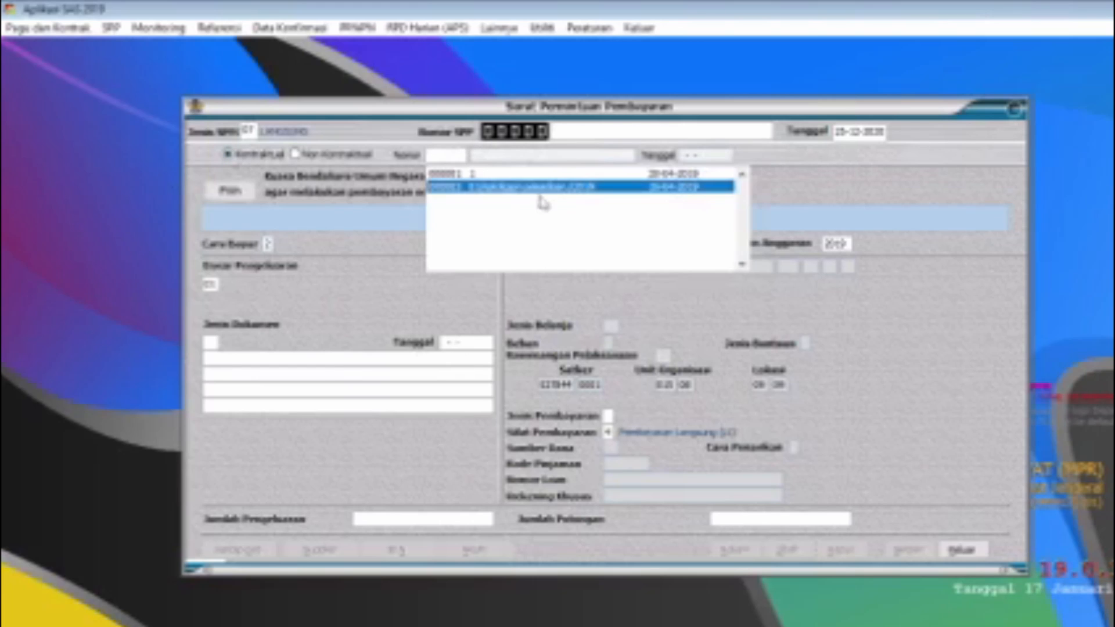
pyautogui.doubleClick(518, 190)
# Step: Set KPPN to 008 Pekanbaru, charge 10.000.000 to account 524111 under component 055 D and return to the form
pyautogui.click(487, 210)
pyautogui.click(267, 243)
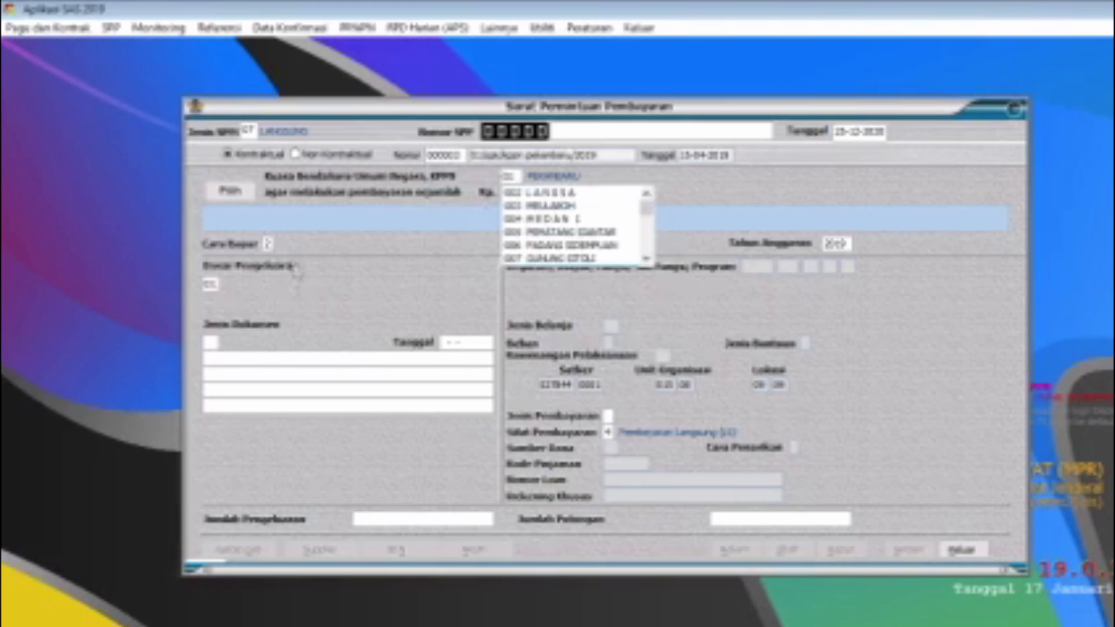
pyautogui.click(513, 175)
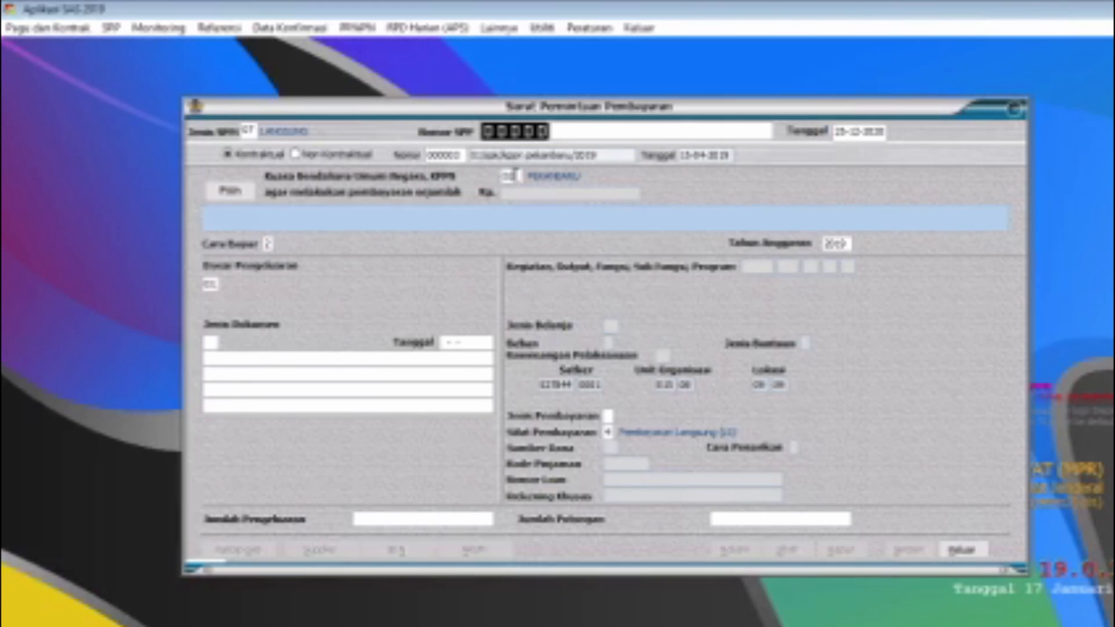
pyautogui.click(230, 190)
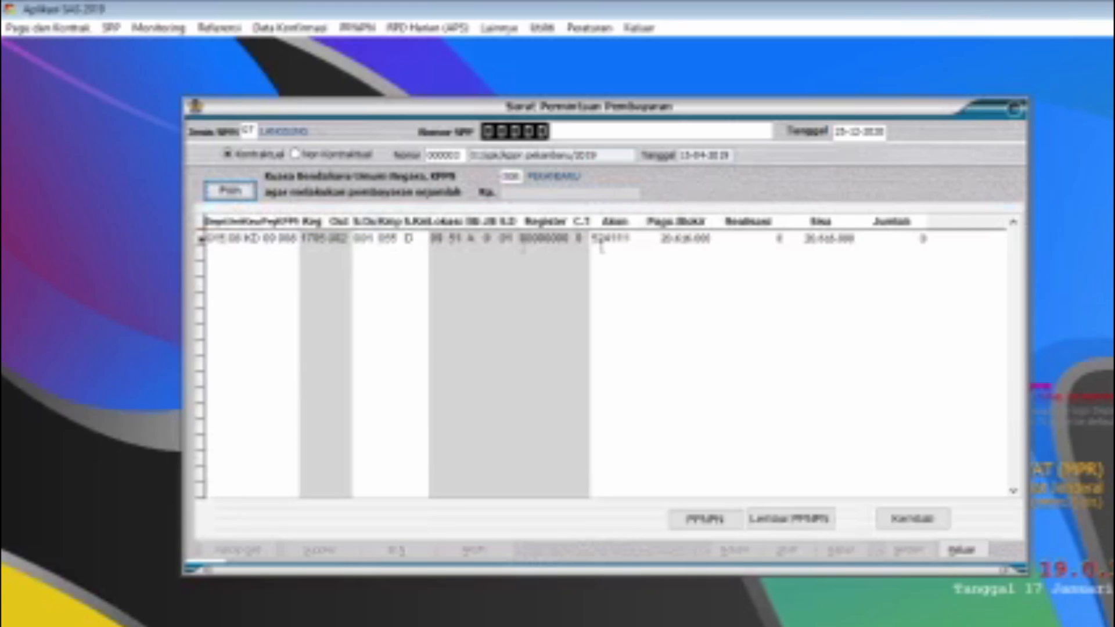
pyautogui.click(886, 235)
pyautogui.moveTo(870, 239); pyautogui.dragTo(957, 253)
pyautogui.write('10.000.000')
pyautogui.press('Return')
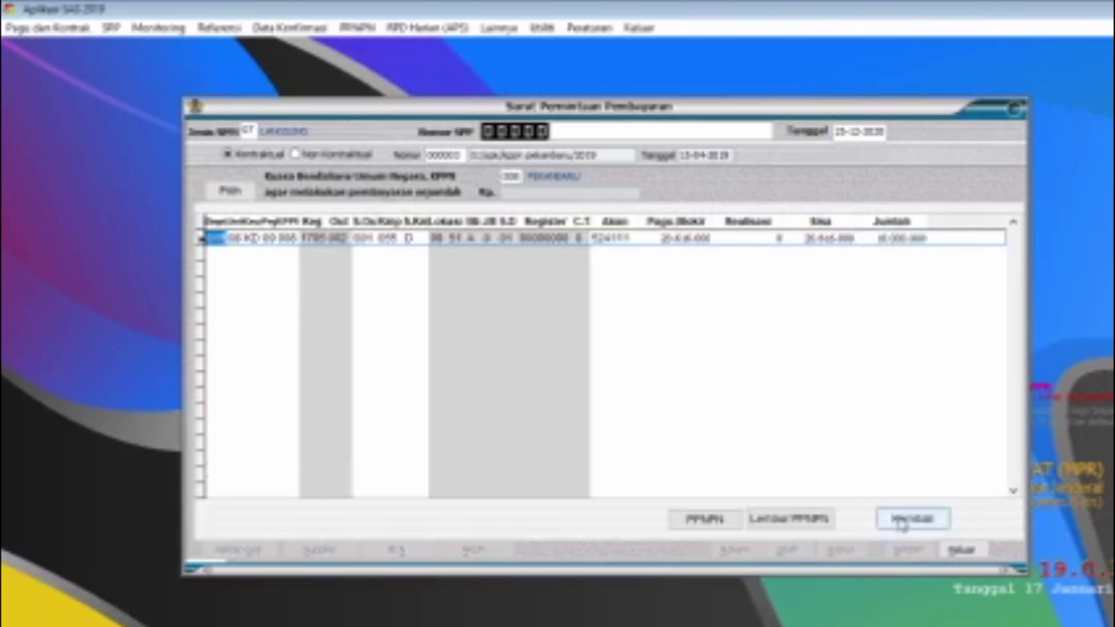
pyautogui.click(912, 519)
# Step: Set the contractual SPP's Cara Bayar 2, Dasar Pengeluaran 14, Jenis Dokumen 01 and Jenis Pembayaran 1, leaving the deductions empty
pyautogui.click(269, 243)
pyautogui.click(273, 250)
pyautogui.write('2')
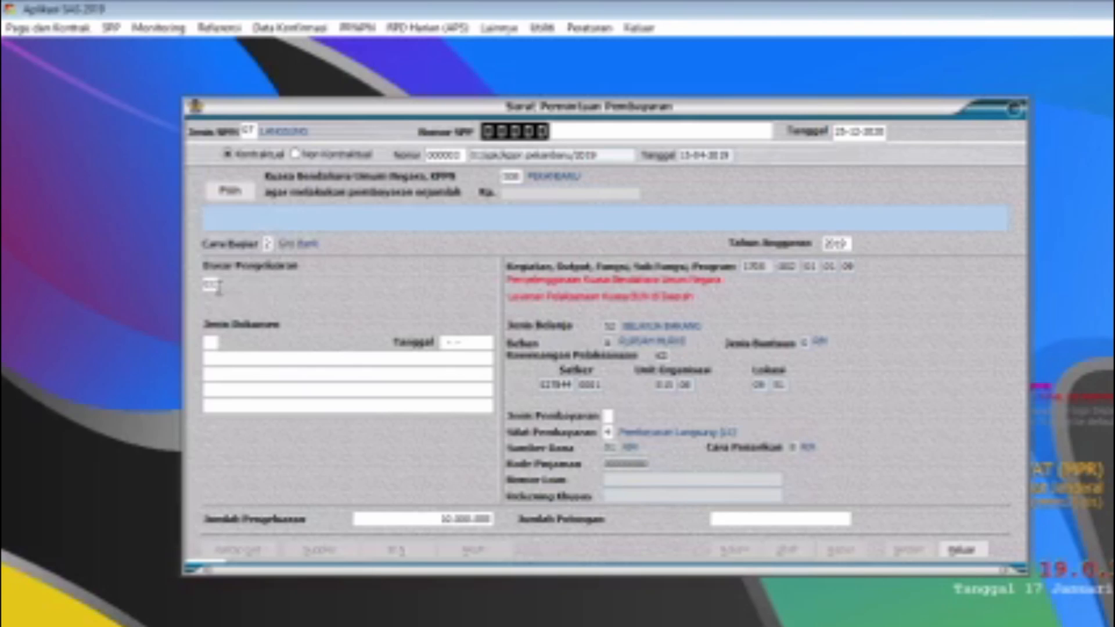
pyautogui.moveTo(217, 285); pyautogui.dragTo(196, 281)
pyautogui.write('04')
pyautogui.click(213, 342)
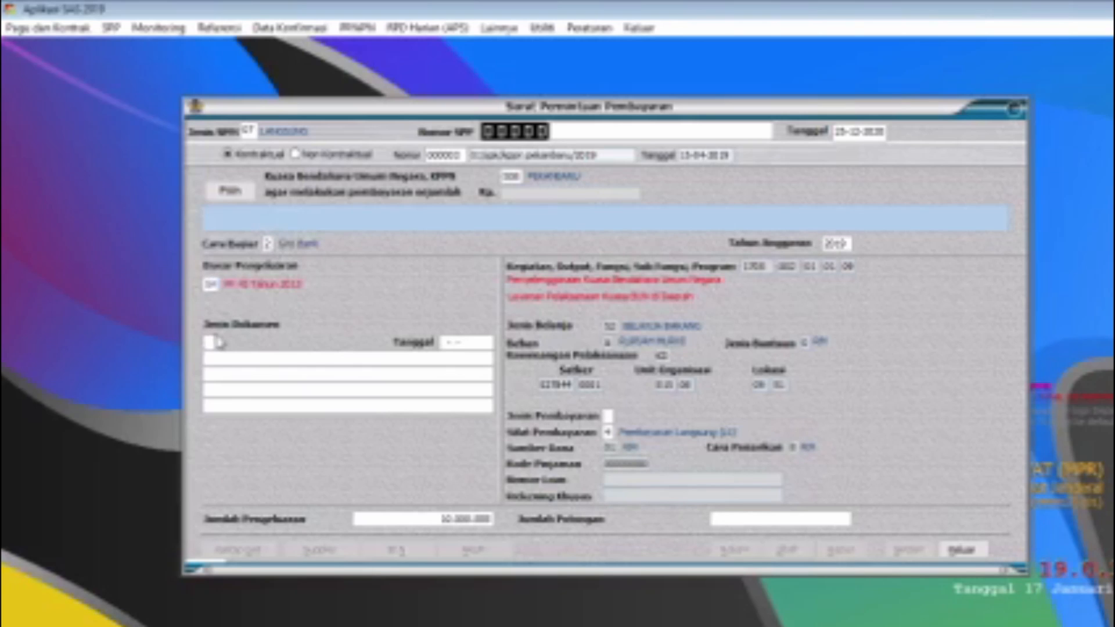
pyautogui.write('01')
pyautogui.press('Return')
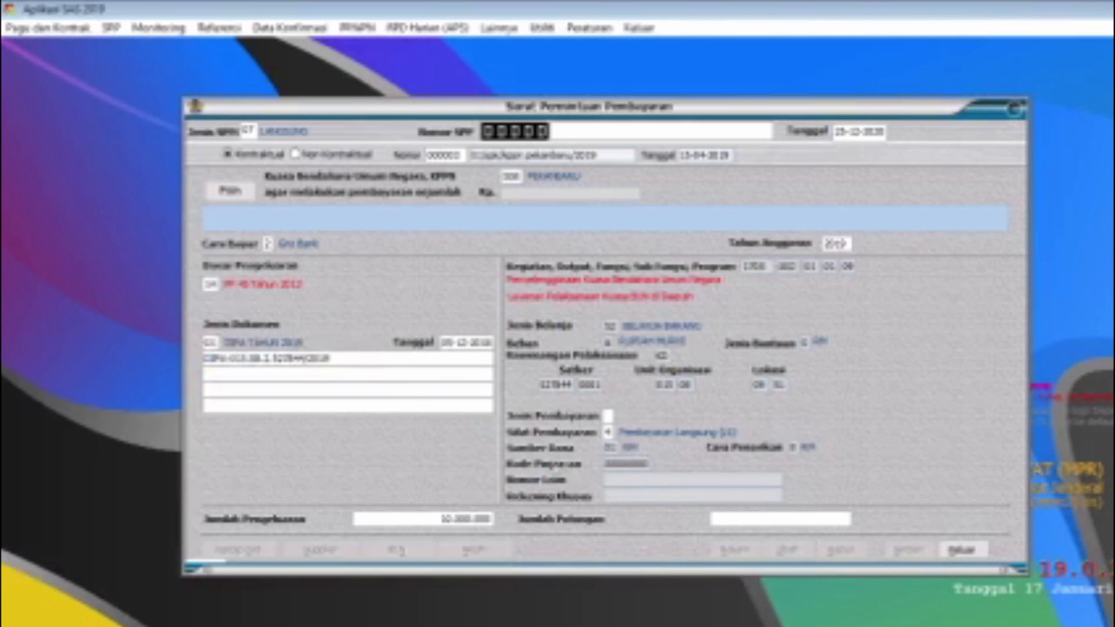
pyautogui.write('1')
pyautogui.press('Return')
pyautogui.click(749, 519)
pyautogui.press('Return')
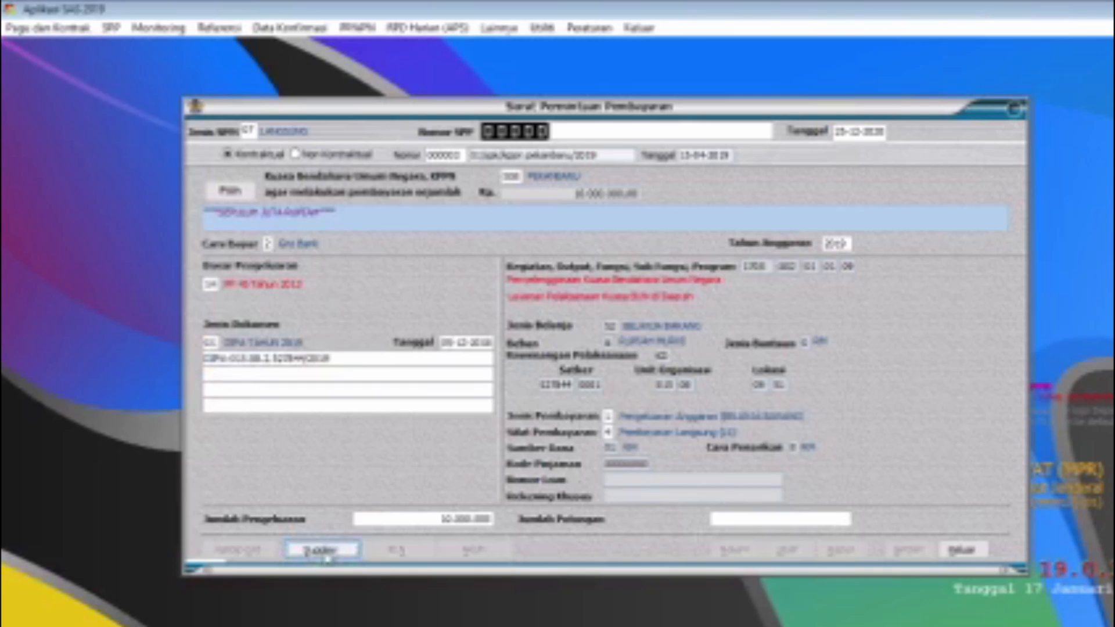
pyautogui.click(324, 552)
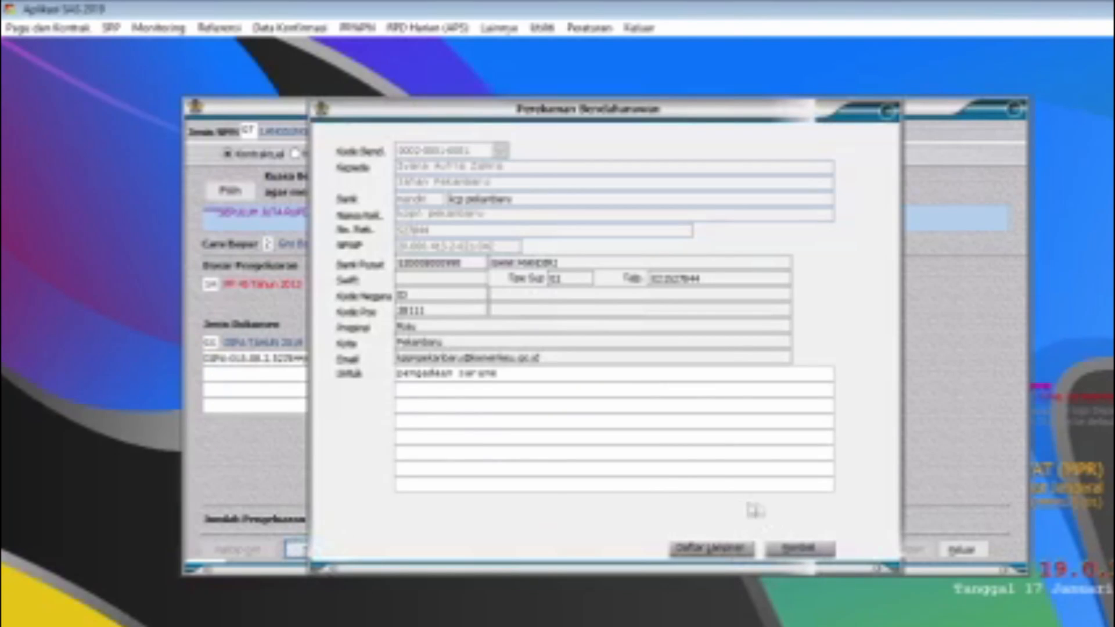
pyautogui.click(807, 554)
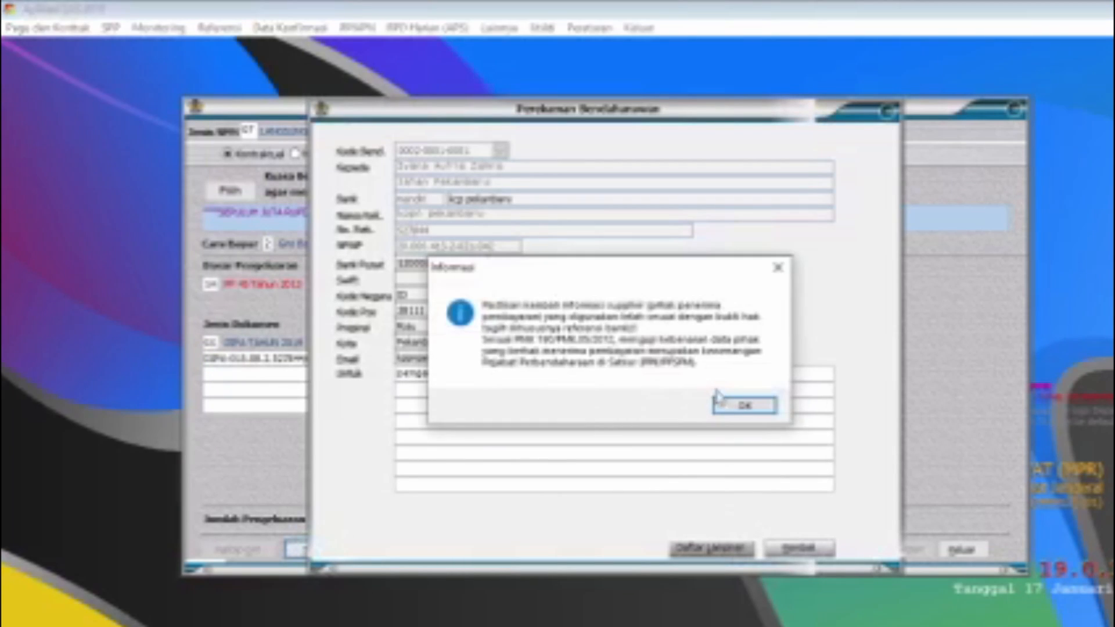
pyautogui.click(668, 405)
# Step: Accept the 10.000.000 expenditure for account 524111, save the contractual SPP and close the form
pyautogui.click(501, 550)
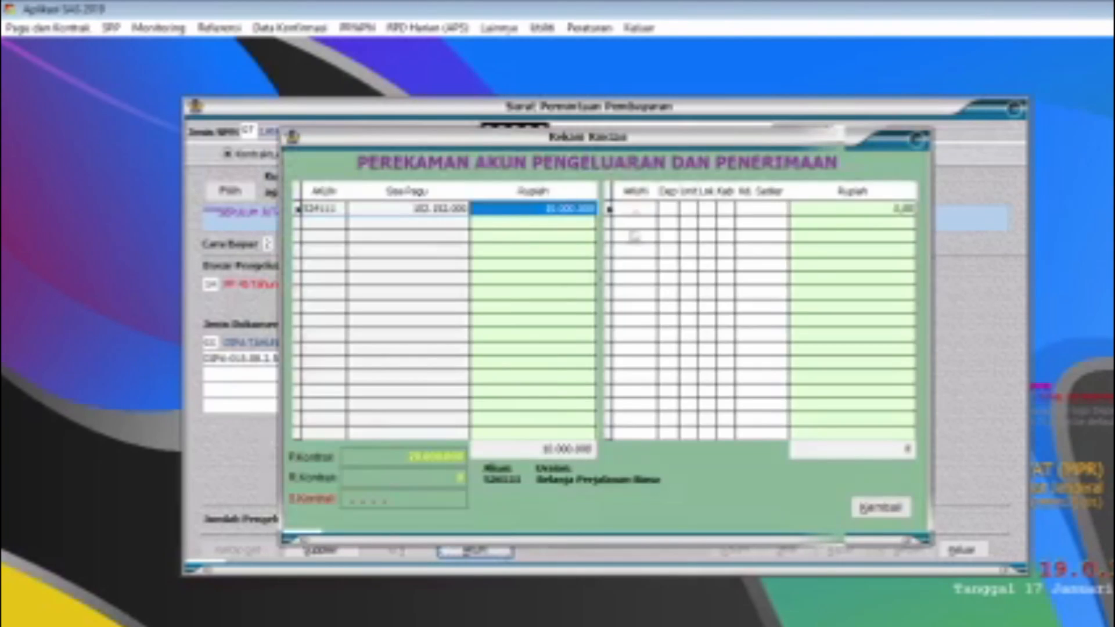
pyautogui.click(885, 510)
pyautogui.click(909, 550)
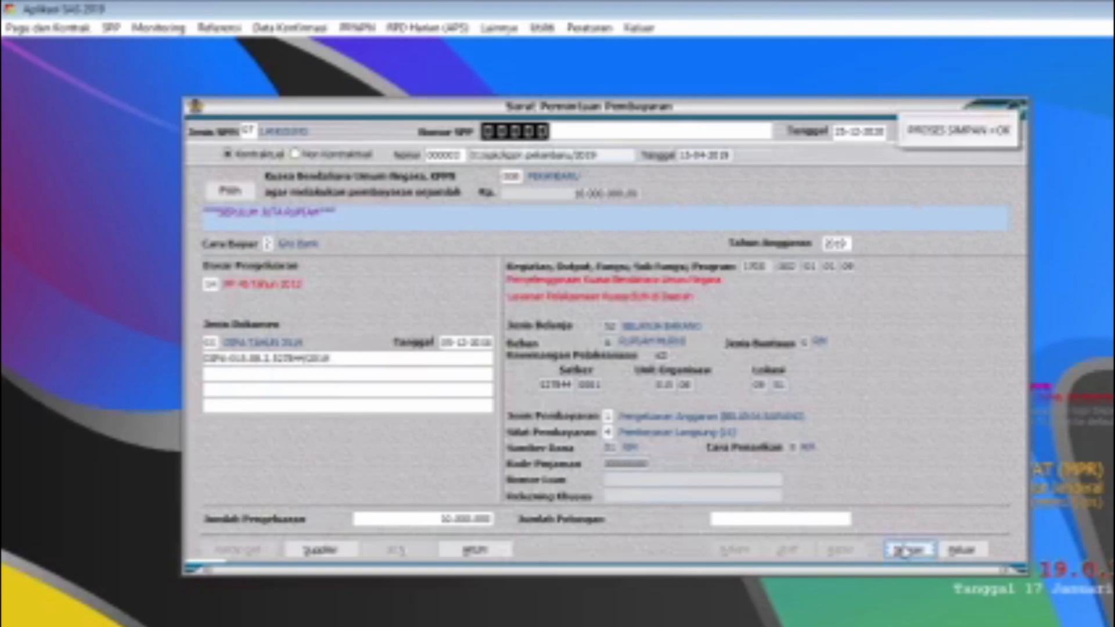
pyautogui.click(963, 550)
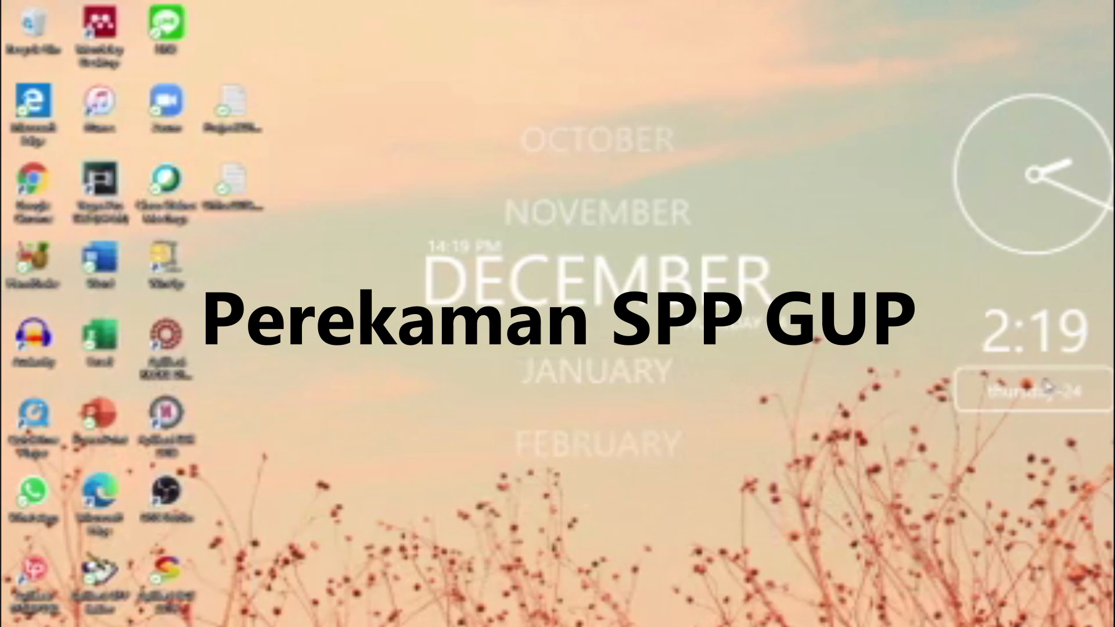
# Step: Switch to the Silabi Pengeluaran module of Aplikasi SAS 2019, logging in with the user ID and password
pyautogui.click(185, 582)
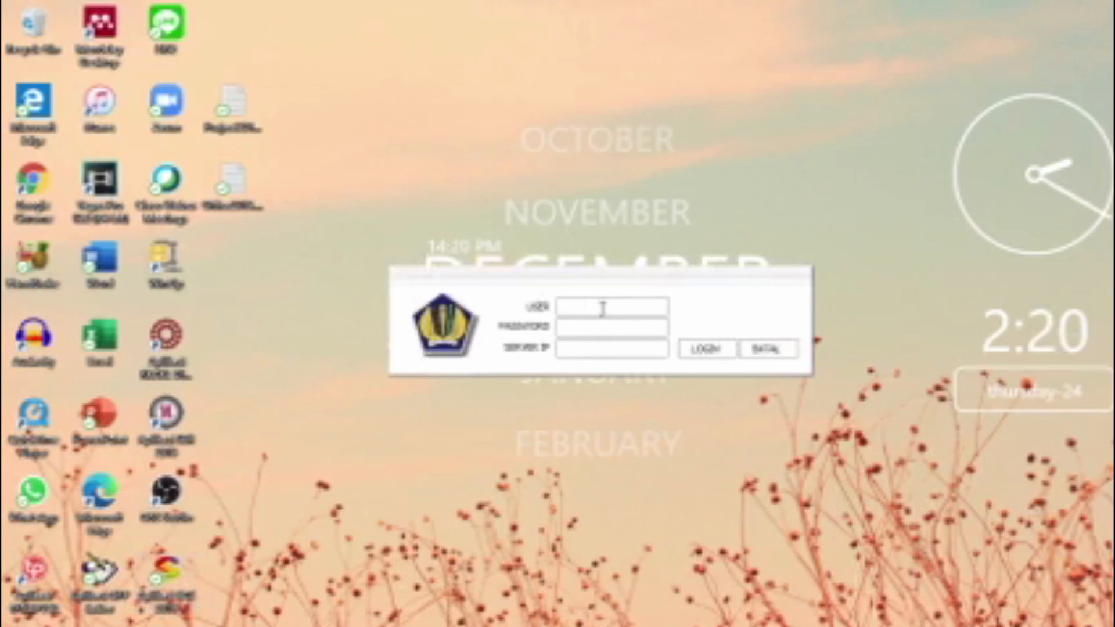
pyautogui.click(586, 327)
pyautogui.click(701, 349)
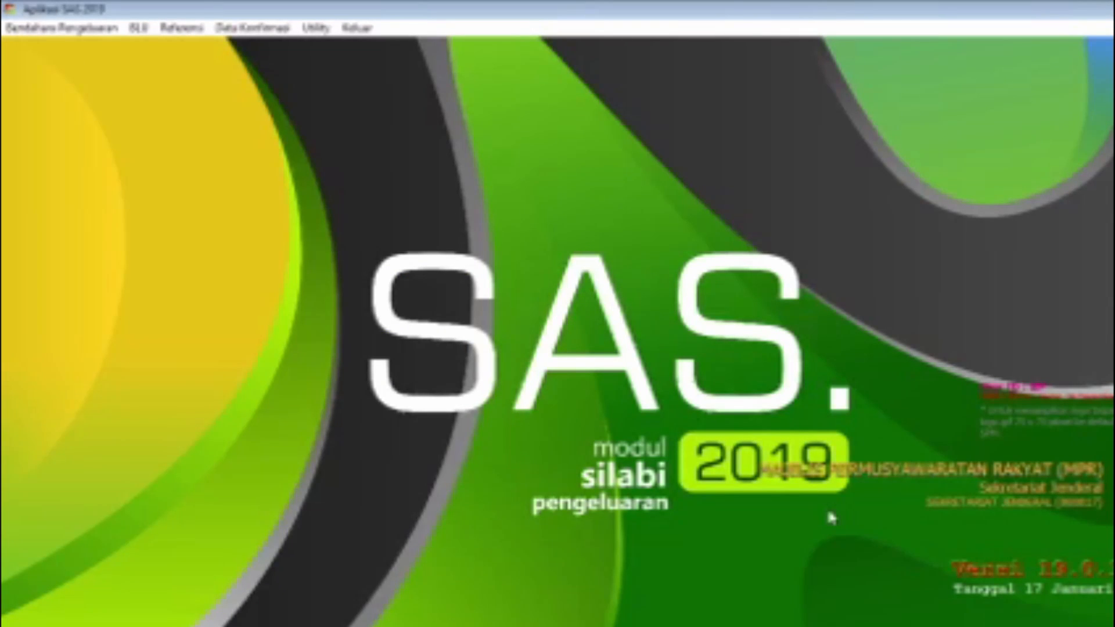
# Step: Start recording a Non KKP payment receipt in Pembebanan Akun for Kegiatan 1705 and Output 002
pyautogui.click(73, 32)
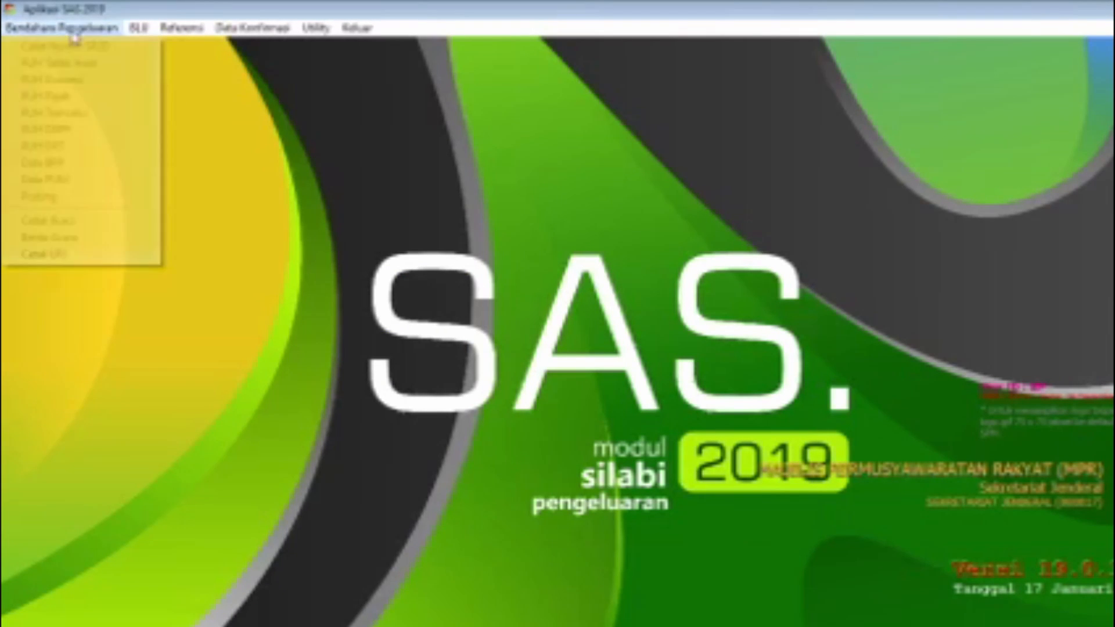
pyautogui.click(76, 81)
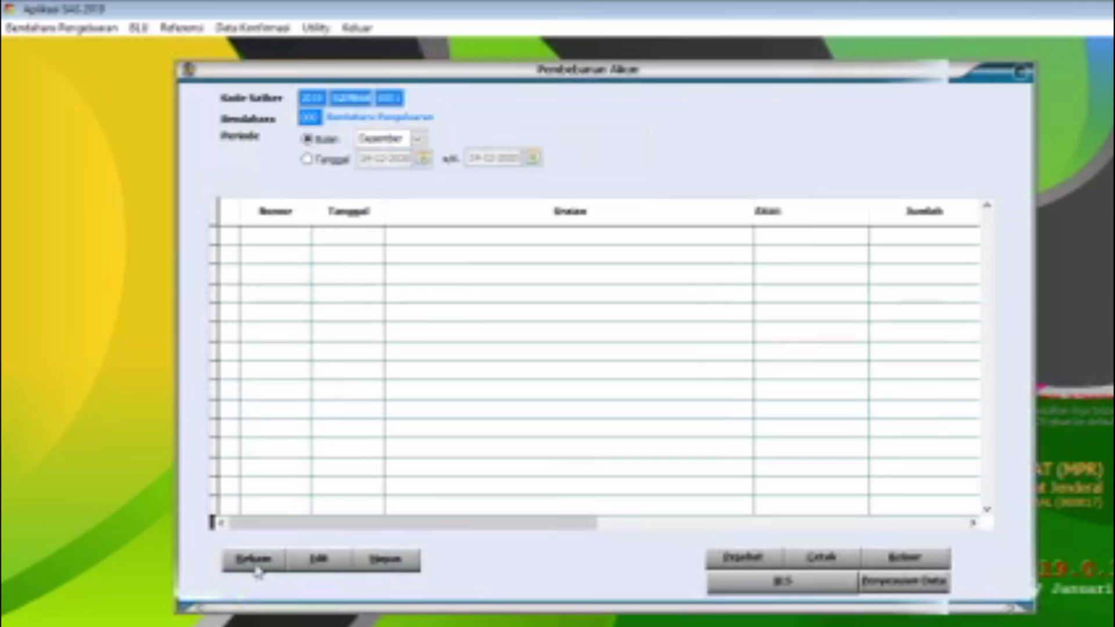
pyautogui.click(255, 564)
pyautogui.click(665, 301)
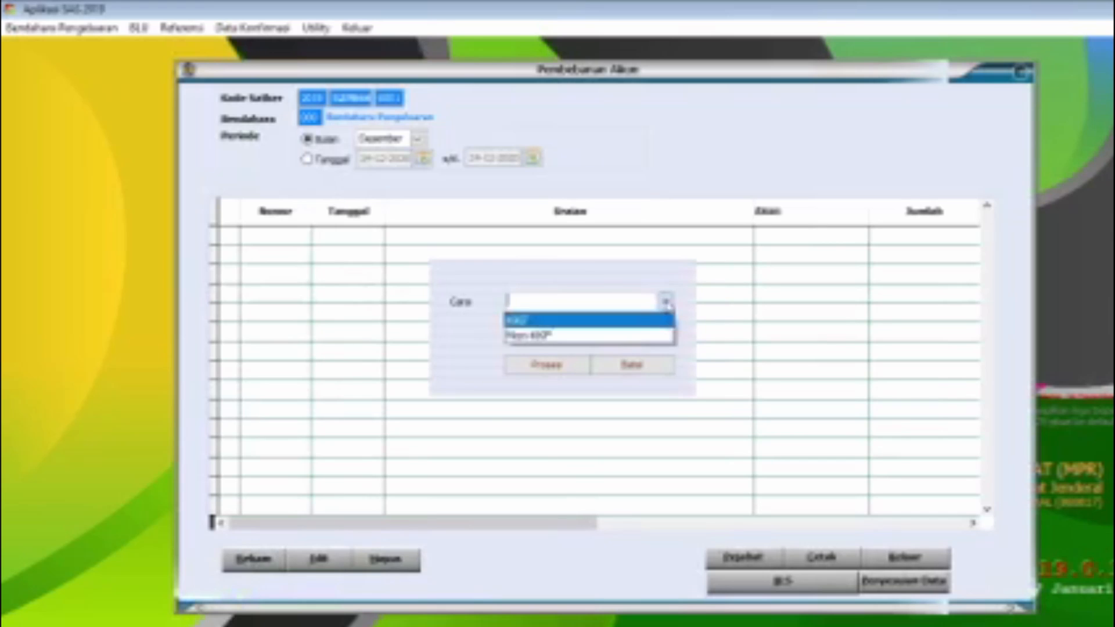
pyautogui.click(577, 337)
pyautogui.click(566, 365)
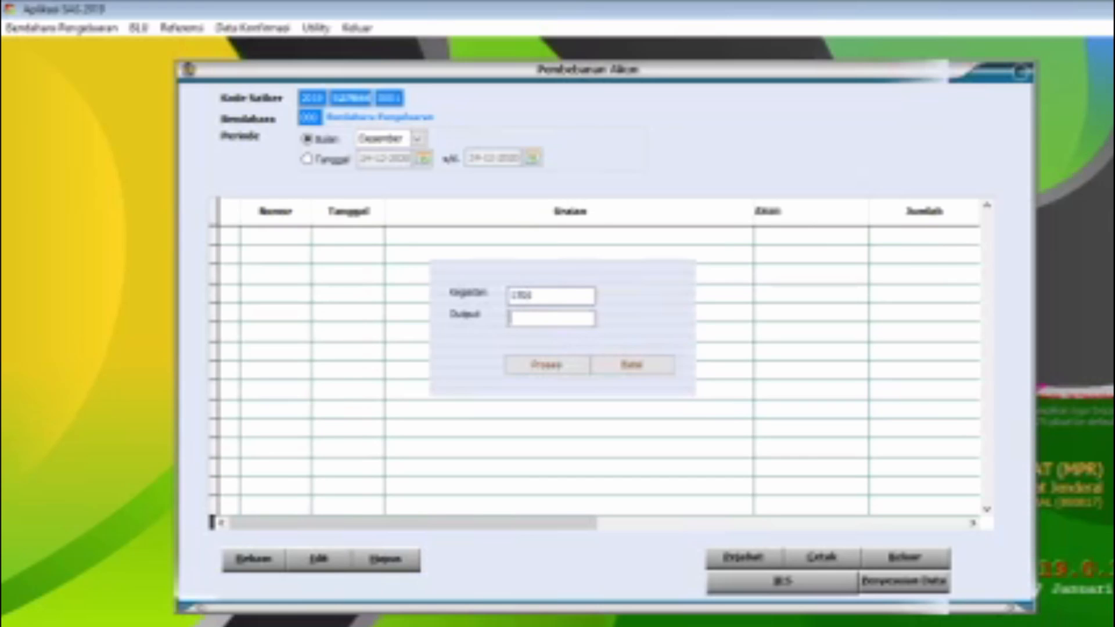
pyautogui.write('02')
pyautogui.click(547, 364)
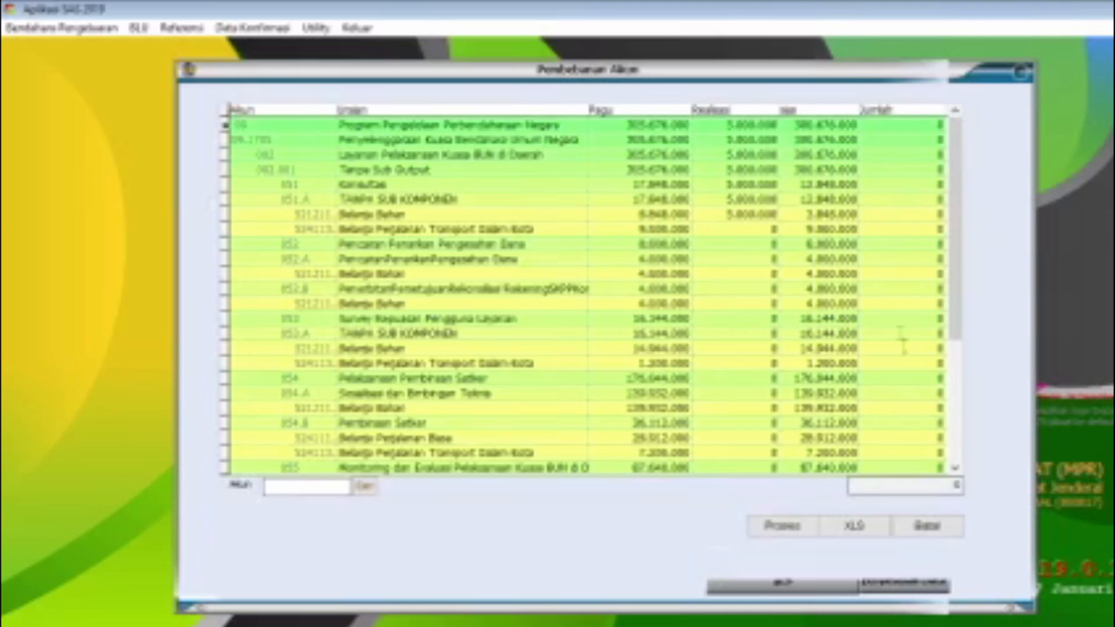
# Step: Charge 50.000.000 to account 521211 (Belanja Bahan) under subcomponent 054.A and process the selection
pyautogui.click(911, 363)
pyautogui.scroll(-3, 727, 334)
pyautogui.scroll(2, 388, 296)
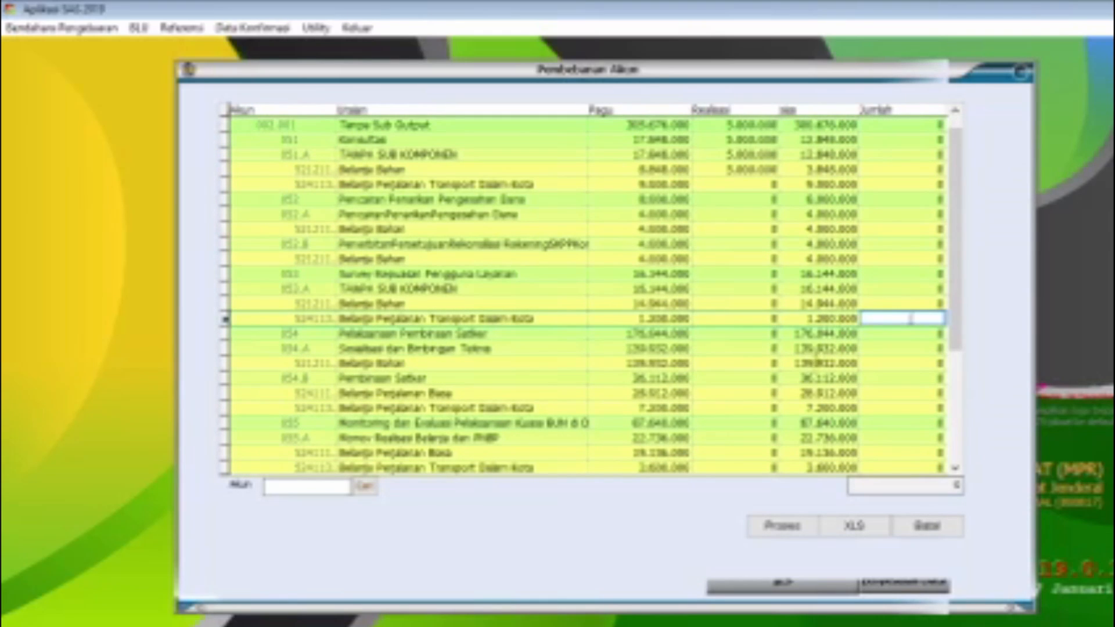
pyautogui.click(818, 377)
pyautogui.click(812, 363)
pyautogui.click(905, 363)
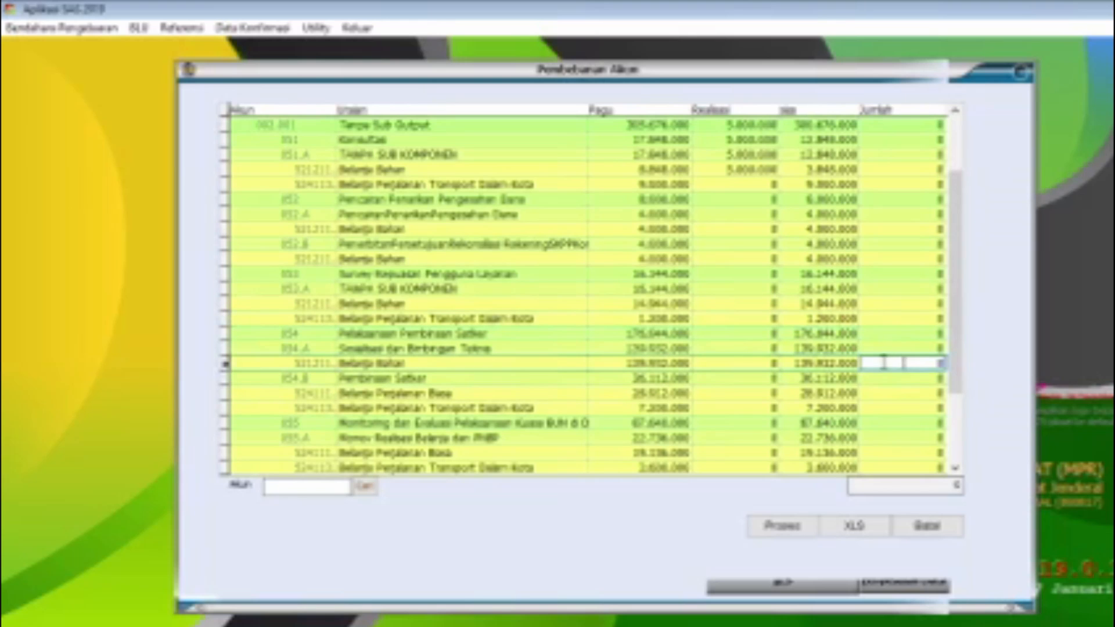
pyautogui.write('50000000')
pyautogui.click(787, 525)
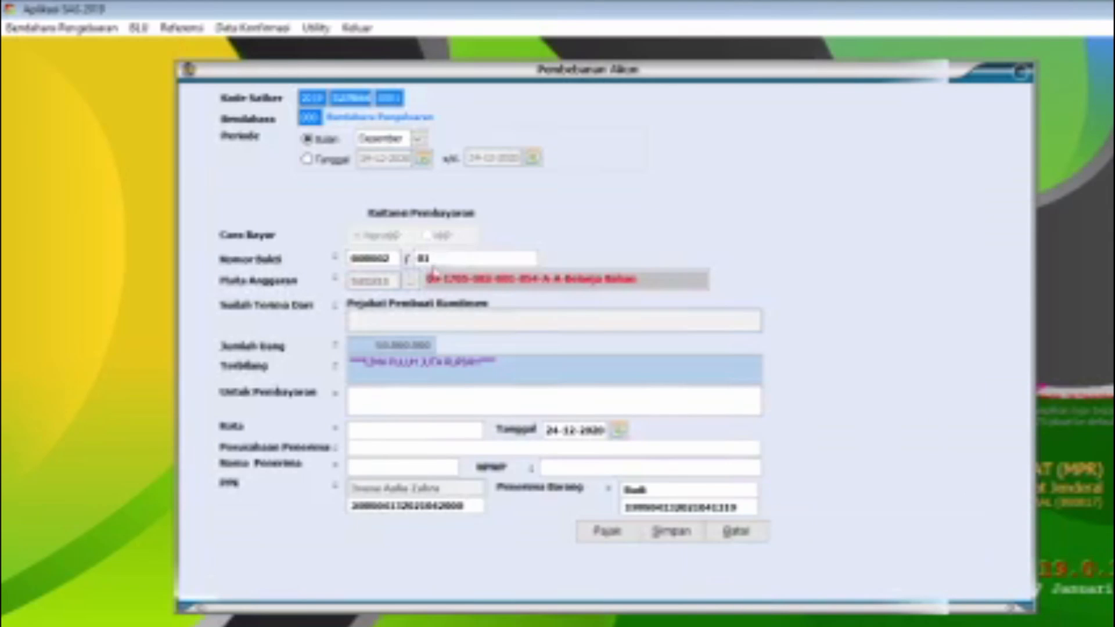
# Step: Fill in the receipt with evidence number 01, payment purpose "Belanja Bahan", city Pekanbaru and recipient company CV Adi Utama
pyautogui.click(451, 259)
pyautogui.click(401, 404)
pyautogui.write('Beli')
pyautogui.click(392, 448)
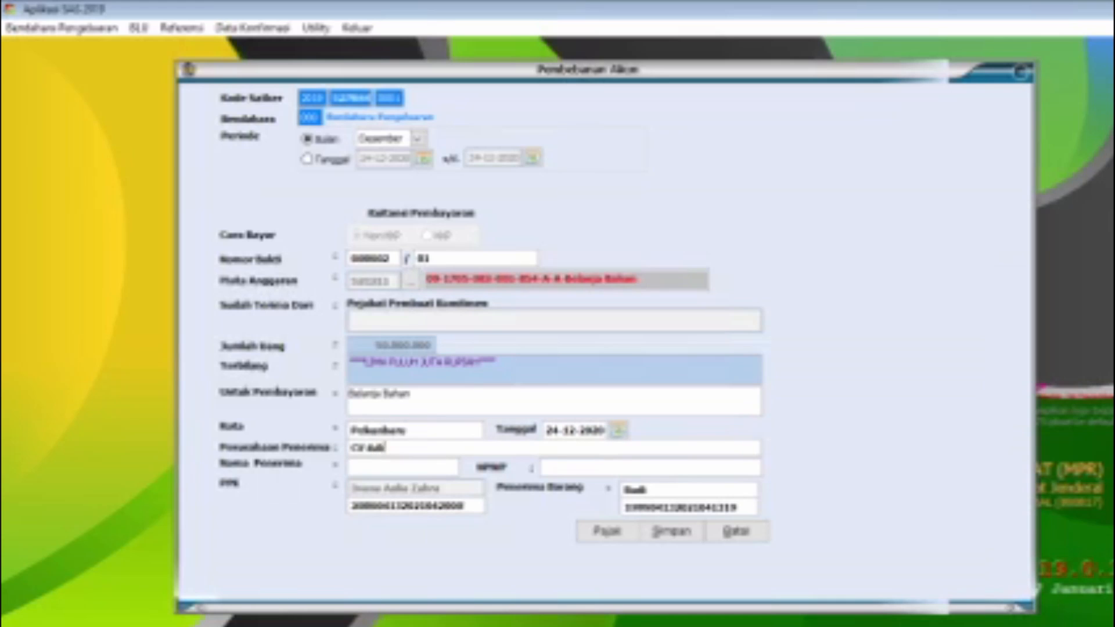
# Step: Enter the recipient's name and NPWP on the receipt and try to save it
pyautogui.click(426, 468)
pyautogui.write('Ivone')
pyautogui.click(569, 469)
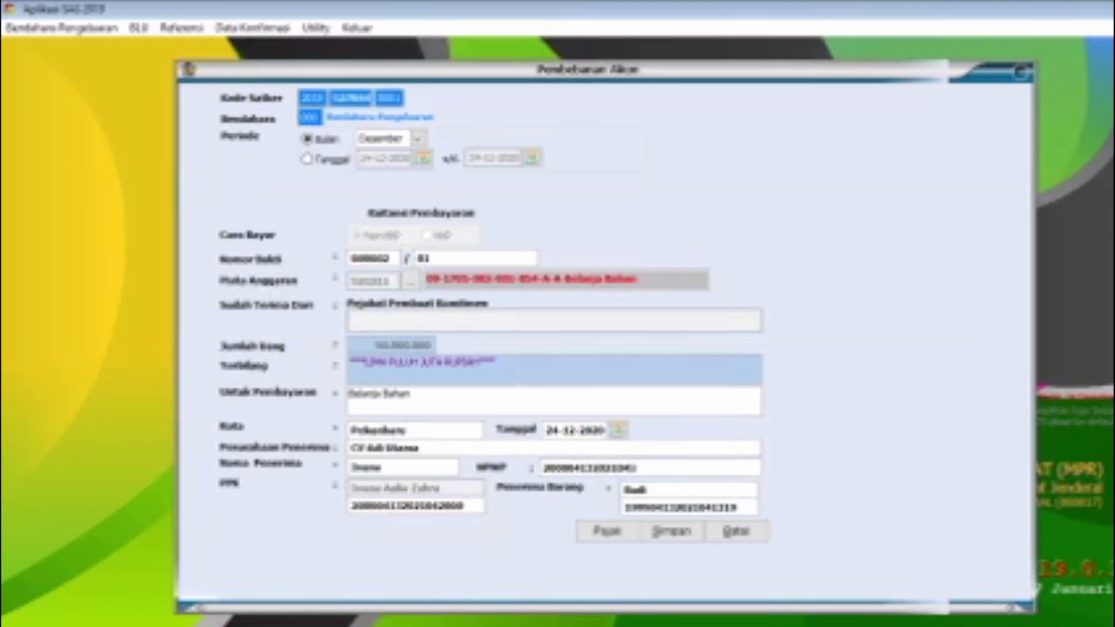
pyautogui.click(671, 532)
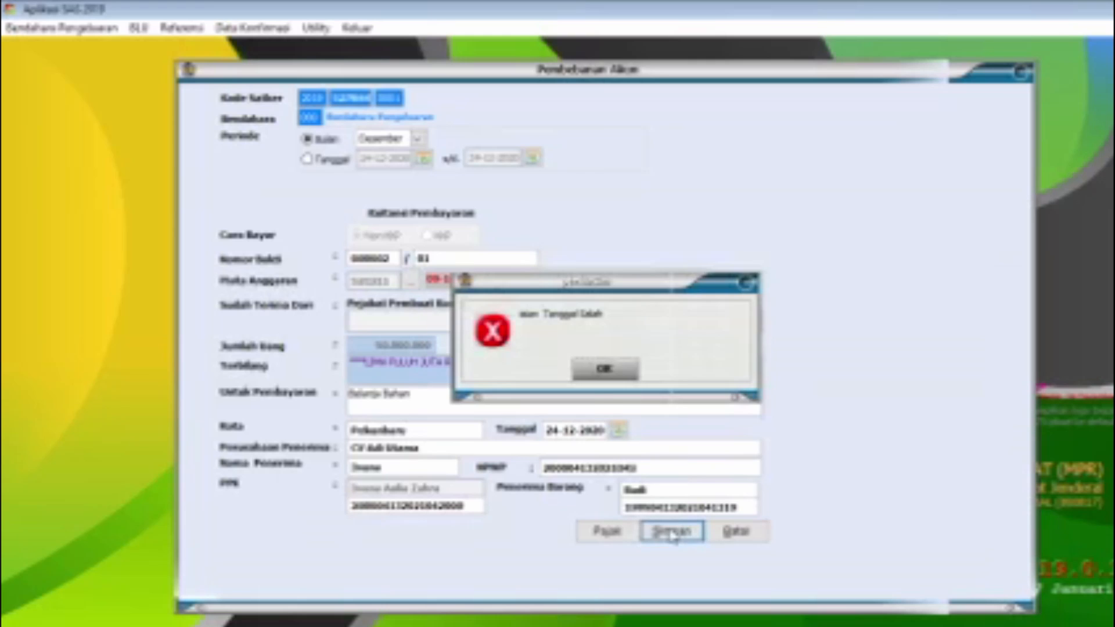
# Step: Correct the Belanja Bahan receipt date to 24-12-2019, save the receipt and close Pembebanan Akun
pyautogui.click(604, 371)
pyautogui.click(619, 430)
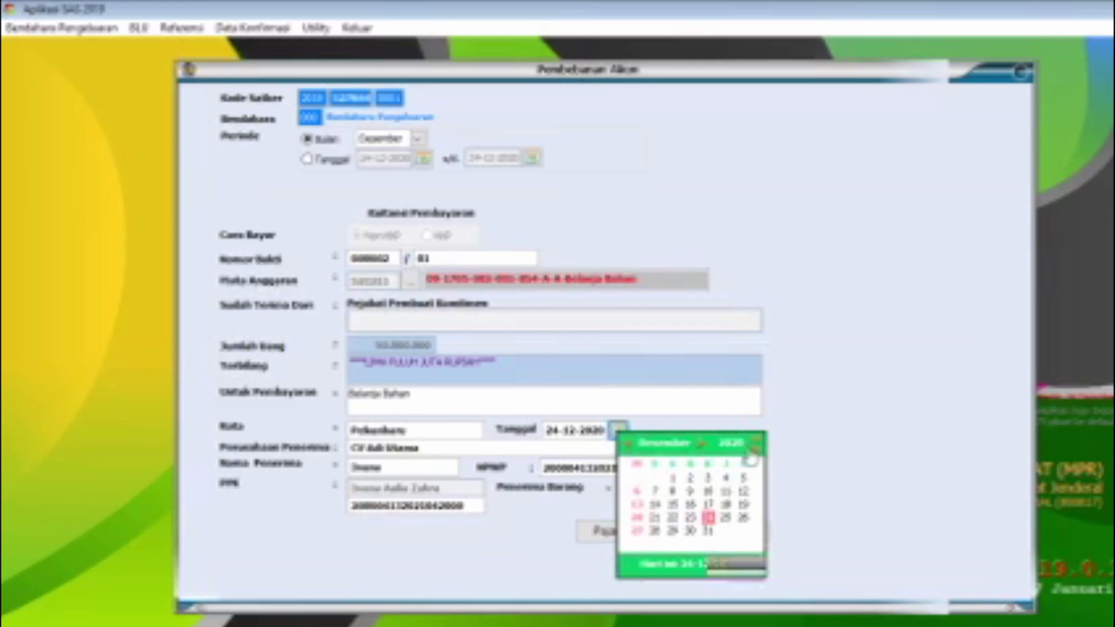
pyautogui.click(673, 517)
pyautogui.click(671, 532)
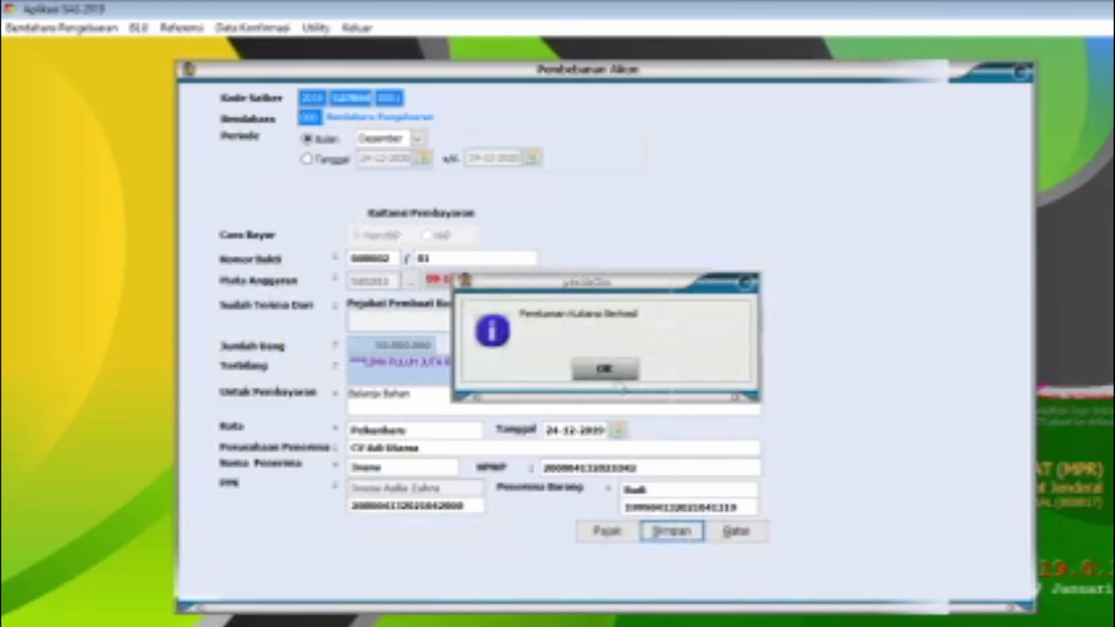
pyautogui.click(612, 375)
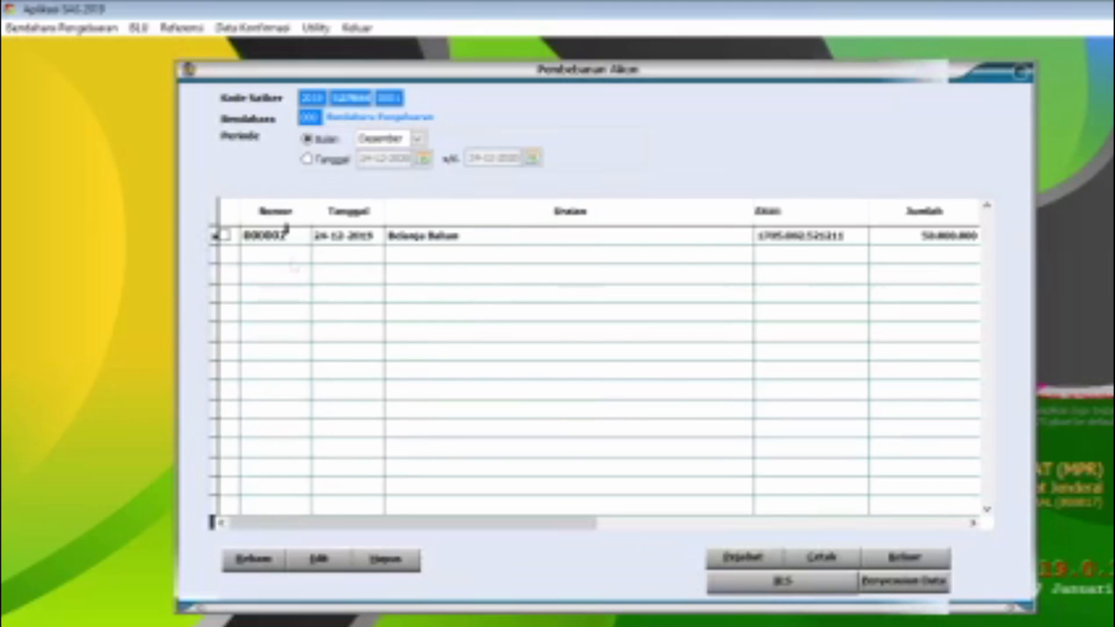
pyautogui.click(869, 559)
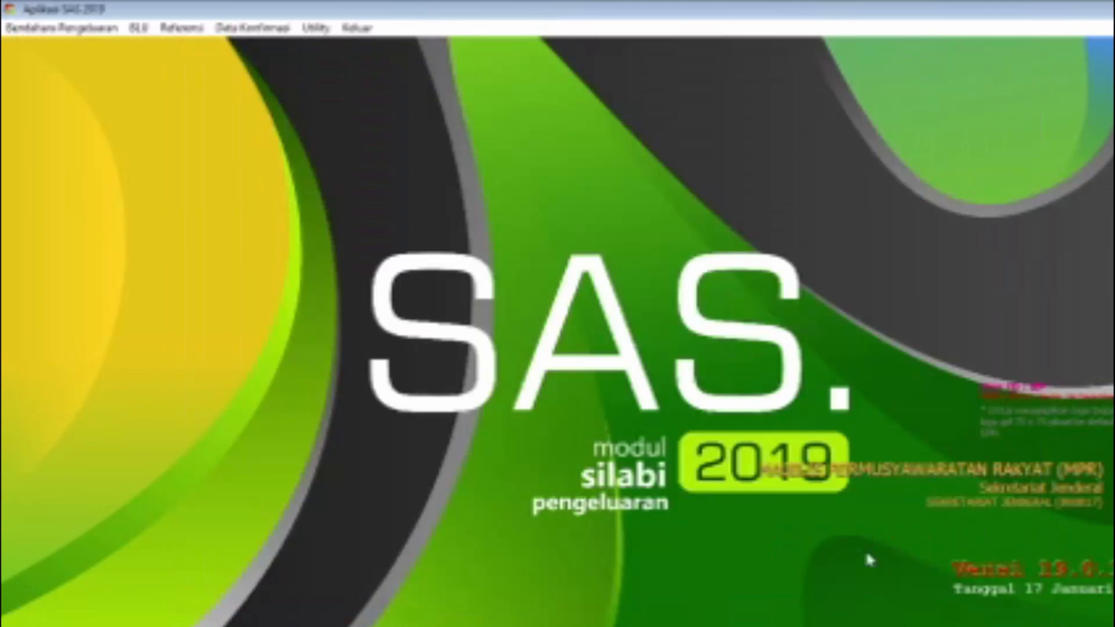
# Step: Start a new Transaksi UP in the treasurer transactions and select the Belanja Bahan receipt dated 24-12-2019
pyautogui.click(64, 28)
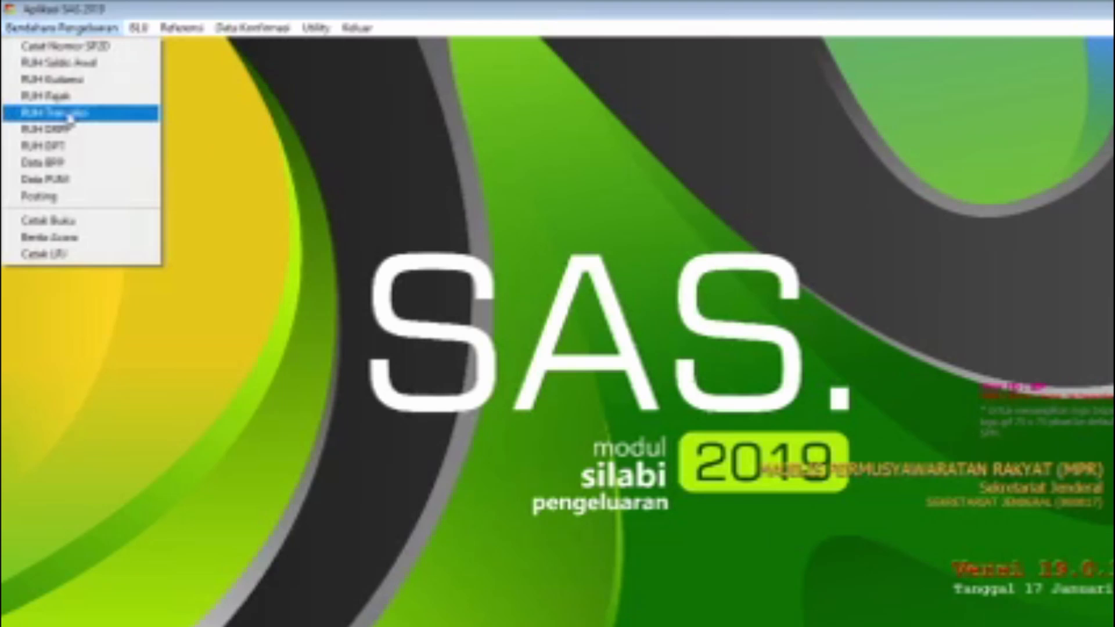
pyautogui.click(69, 113)
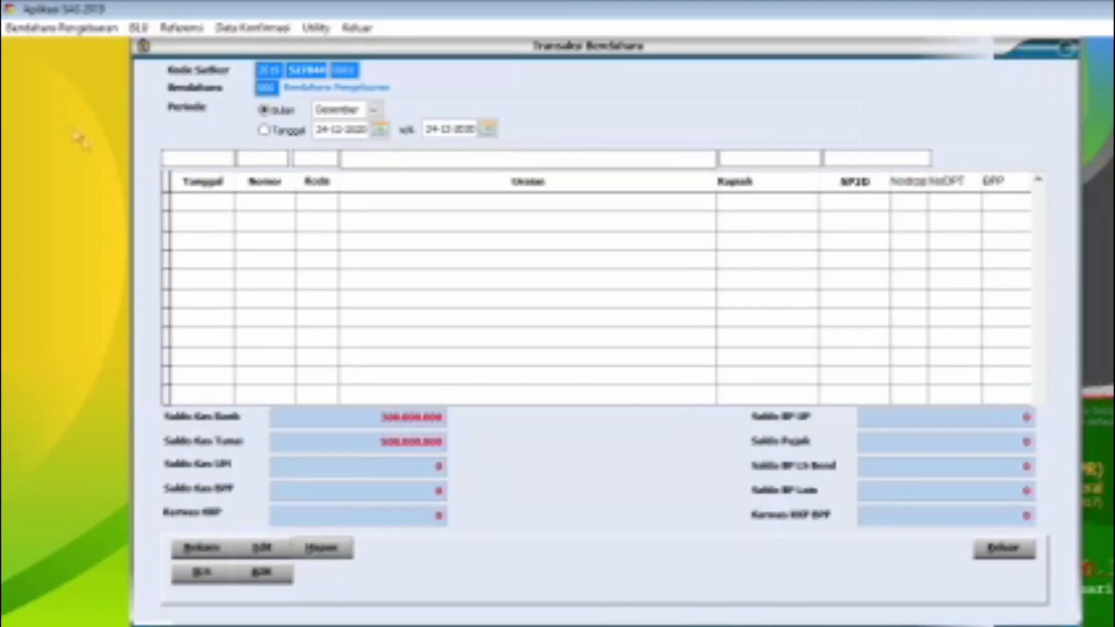
pyautogui.click(301, 133)
pyautogui.click(221, 552)
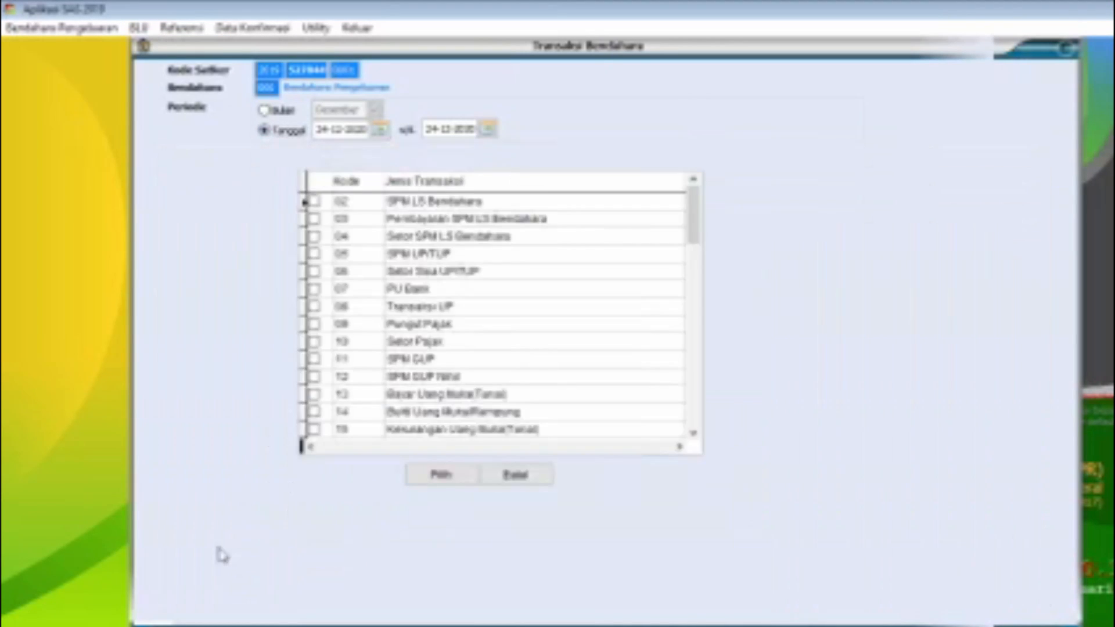
pyautogui.click(314, 307)
pyautogui.click(442, 476)
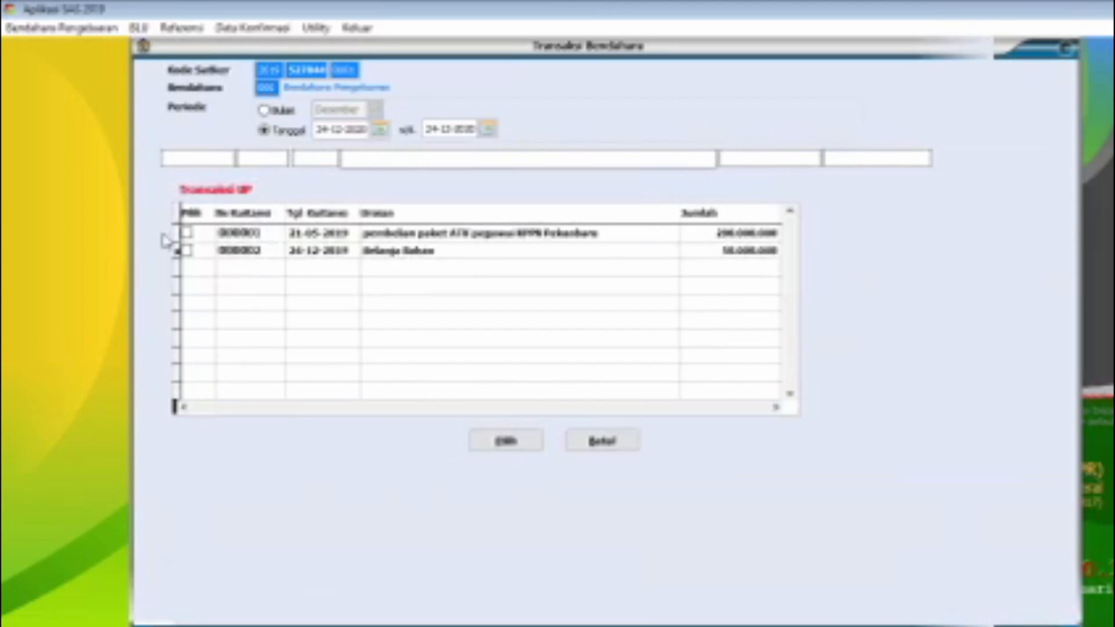
pyautogui.click(189, 252)
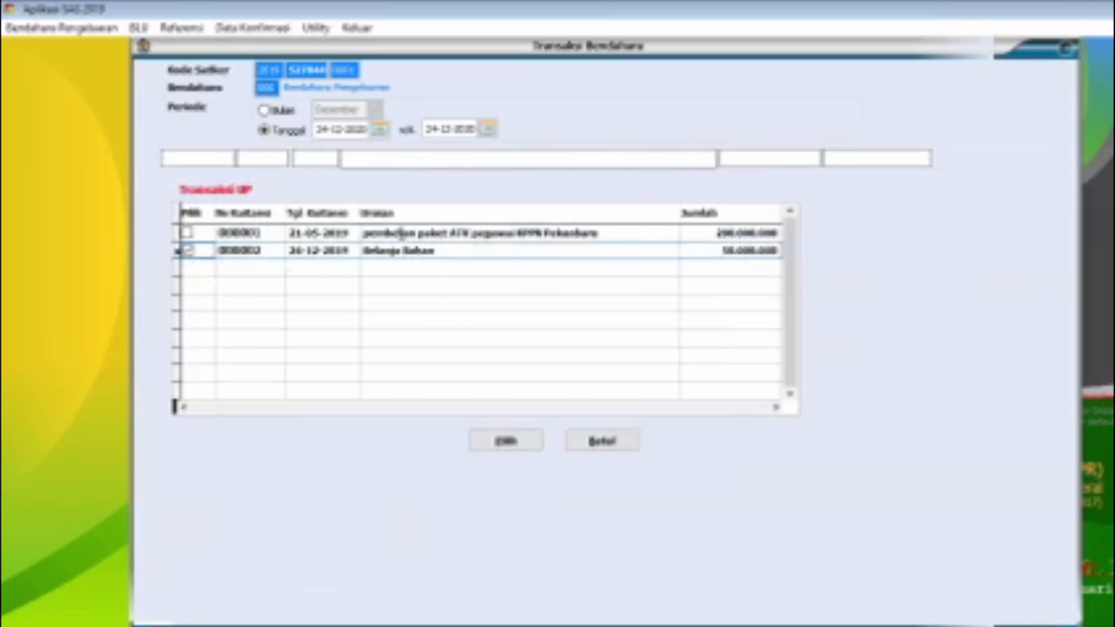
pyautogui.click(505, 443)
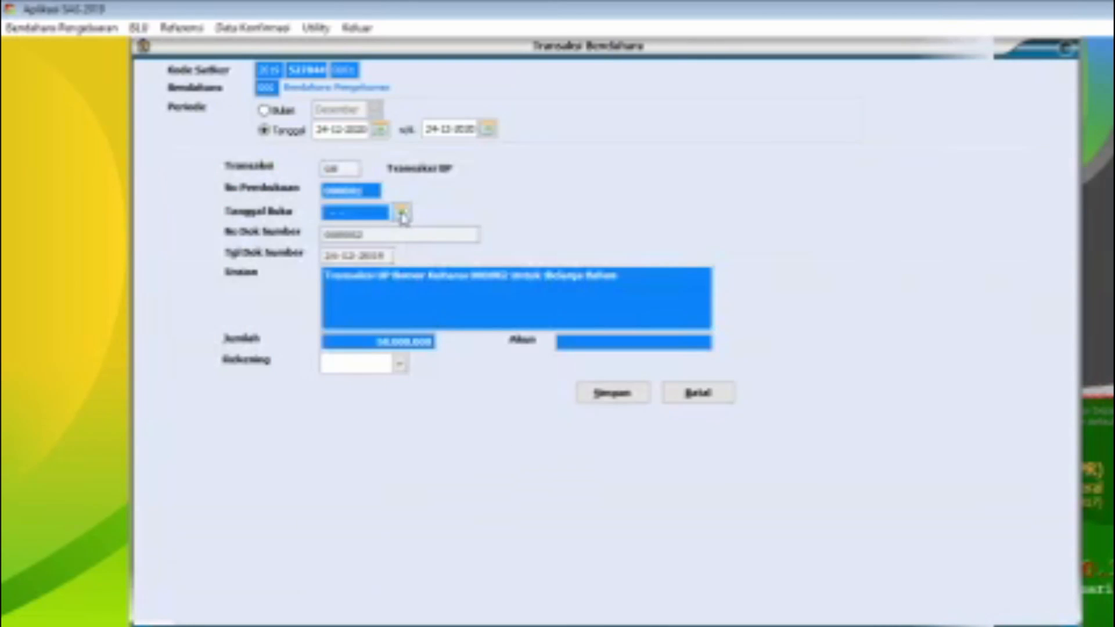
# Step: Set the Transaksi UP booking date to 24-12-2019, save the transaction and close Transaksi Bendahara
pyautogui.click(400, 213)
pyautogui.click(465, 299)
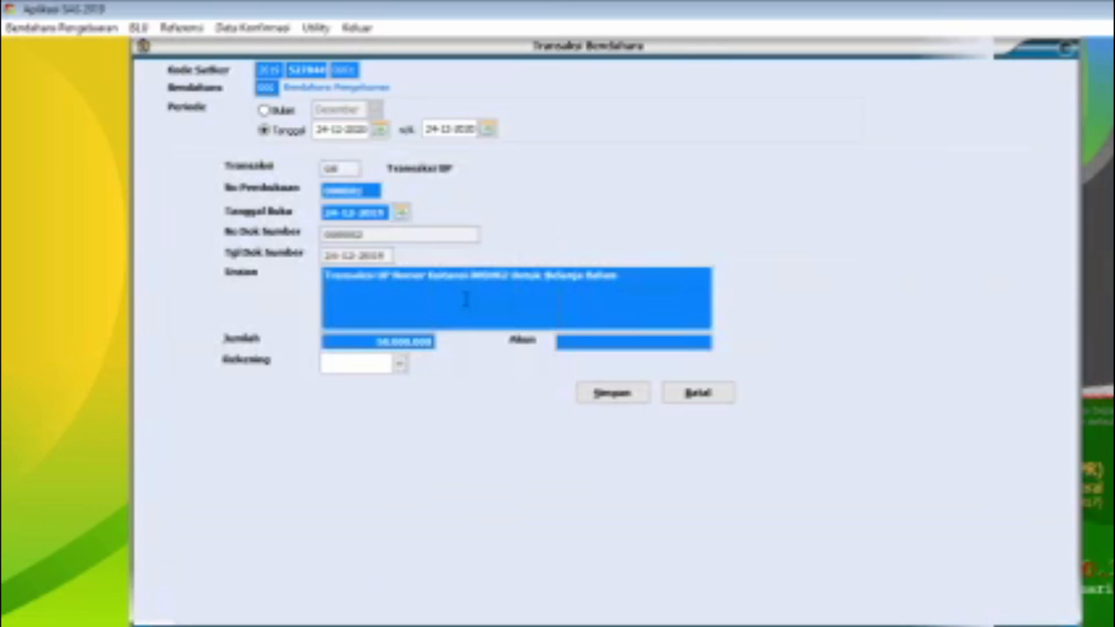
pyautogui.click(614, 400)
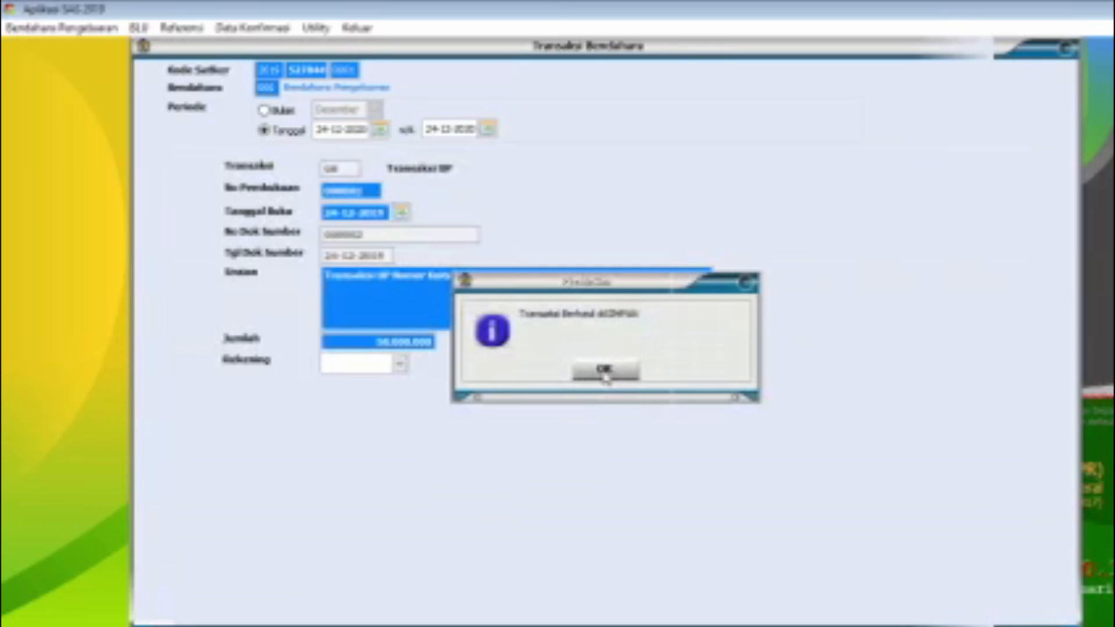
pyautogui.click(604, 374)
pyautogui.click(1022, 552)
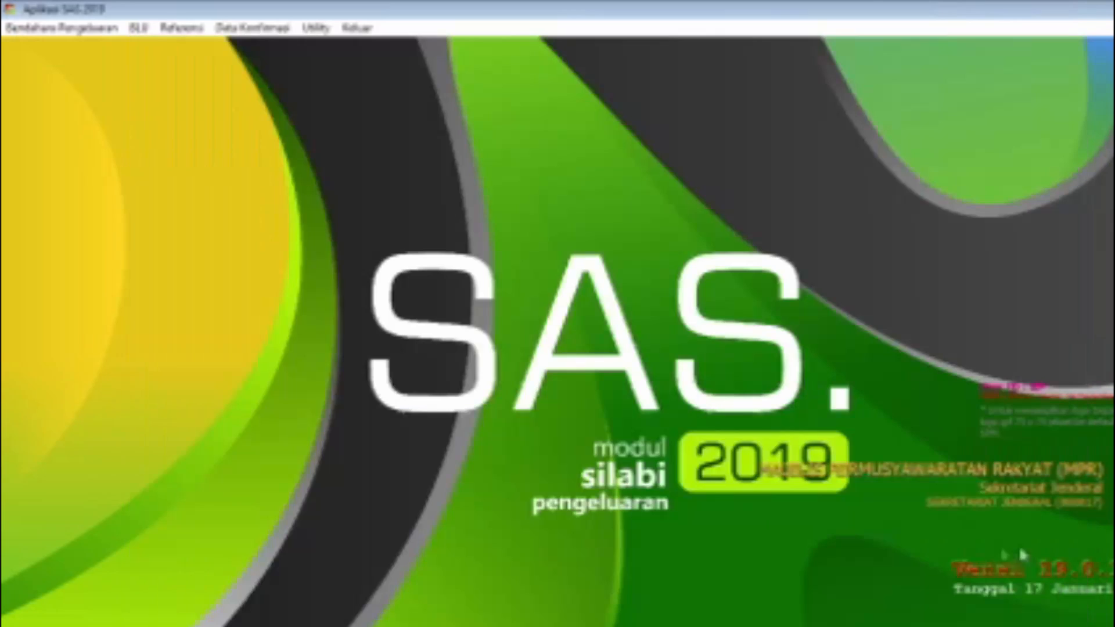
# Step: Open the DRPP records, set the period year to 2019 and start recording a new DRPP
pyautogui.click(64, 28)
pyautogui.click(71, 130)
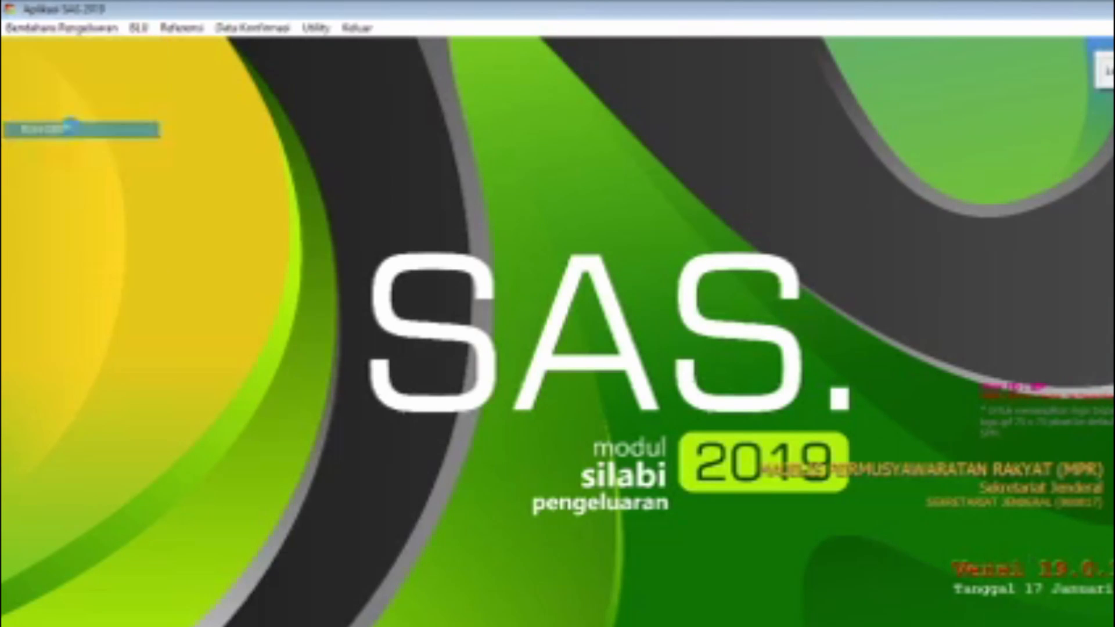
pyautogui.doubleClick(410, 138)
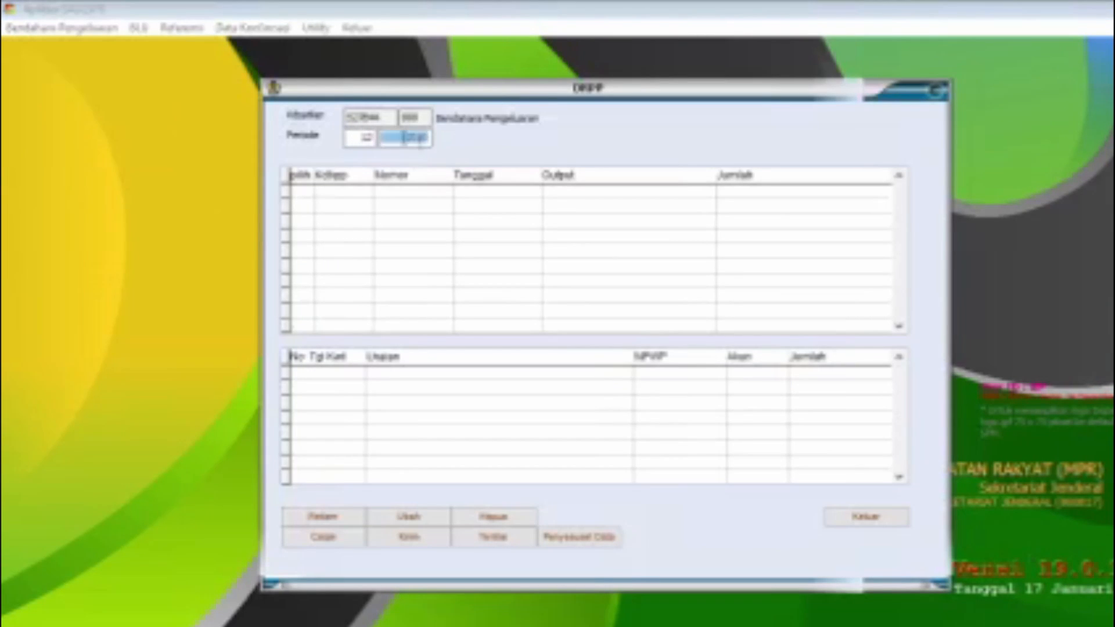
pyautogui.write('2019')
pyautogui.click(322, 516)
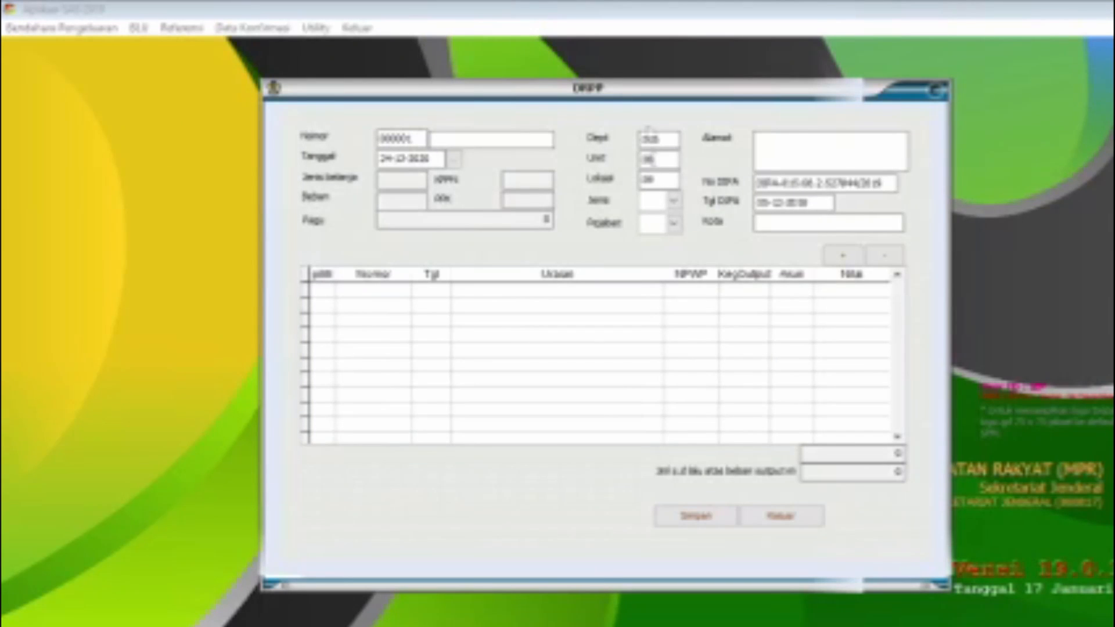
# Step: Set the DRPP type to GUP, choose the responsible official and load the budget allocation for the DRPP
pyautogui.click(673, 200)
pyautogui.click(678, 221)
pyautogui.click(673, 223)
pyautogui.click(684, 293)
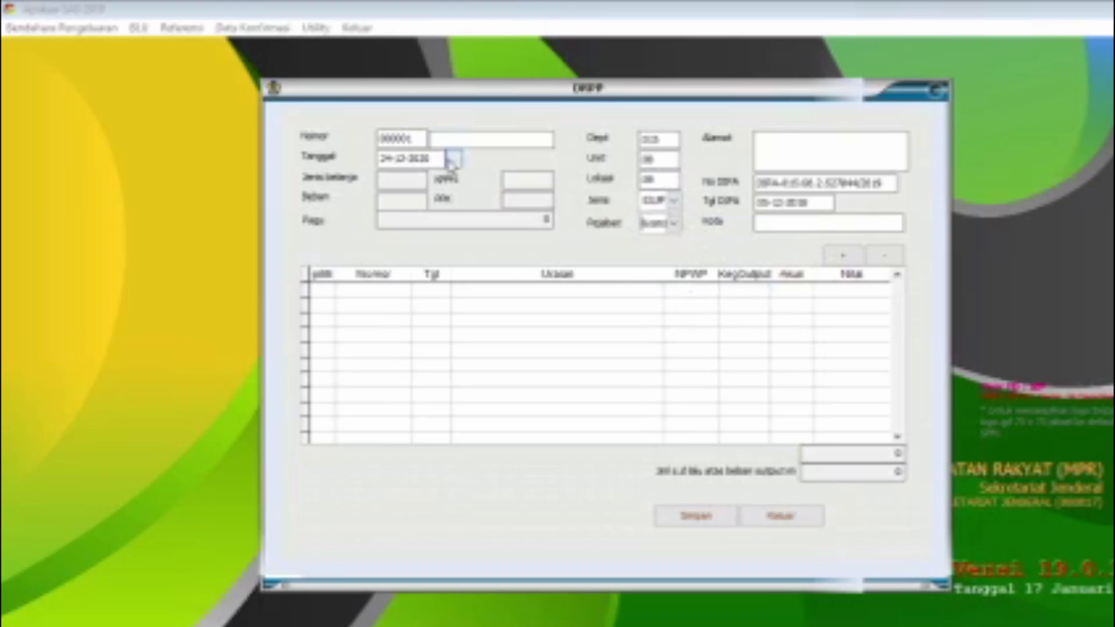
pyautogui.click(454, 159)
pyautogui.click(531, 197)
pyautogui.click(604, 373)
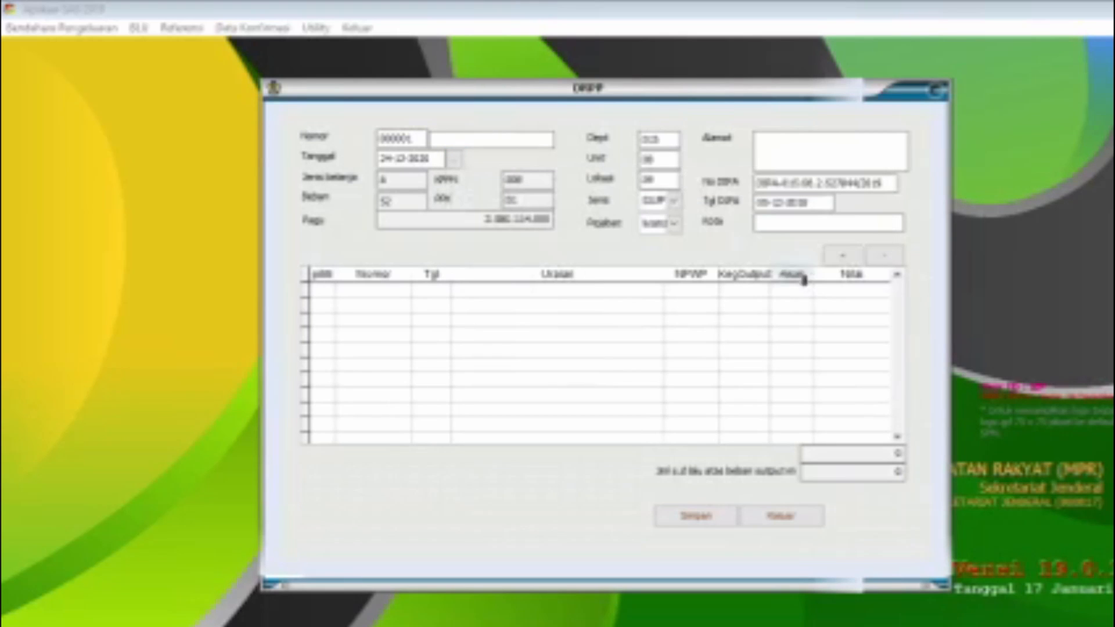
# Step: Add the 50.000.000 Belanja Bahan receipt to the DRPP
pyautogui.click(842, 262)
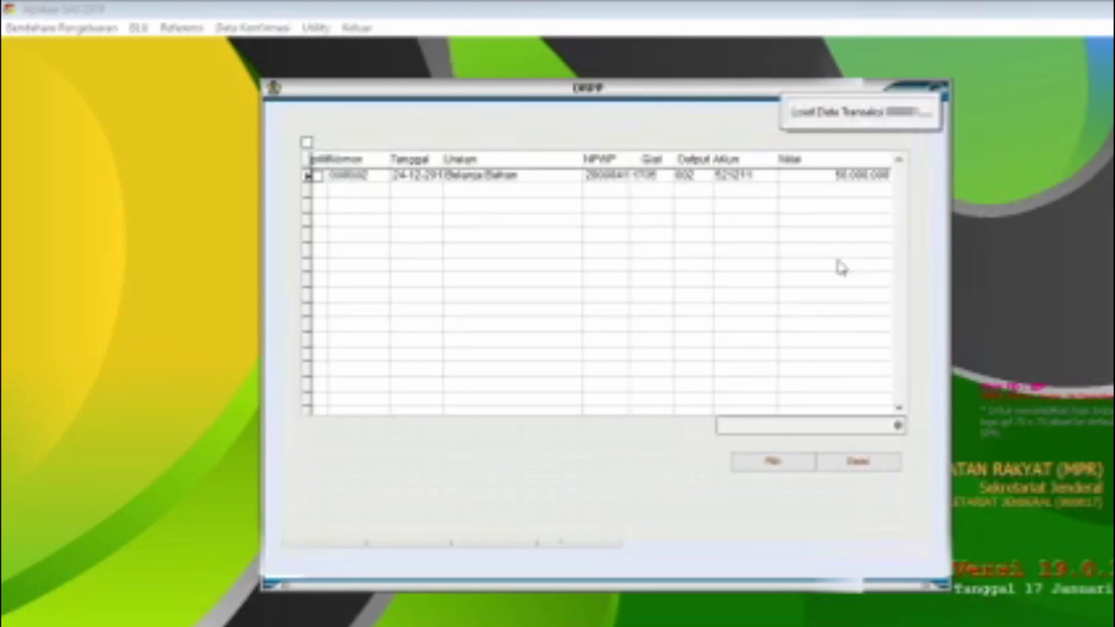
pyautogui.click(315, 175)
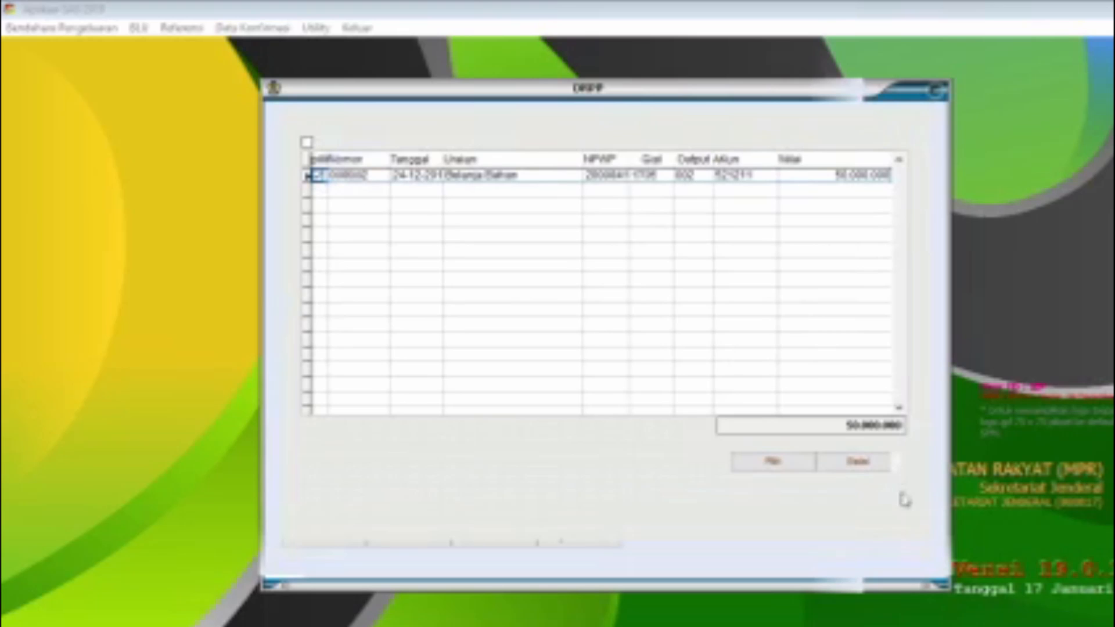
pyautogui.click(776, 462)
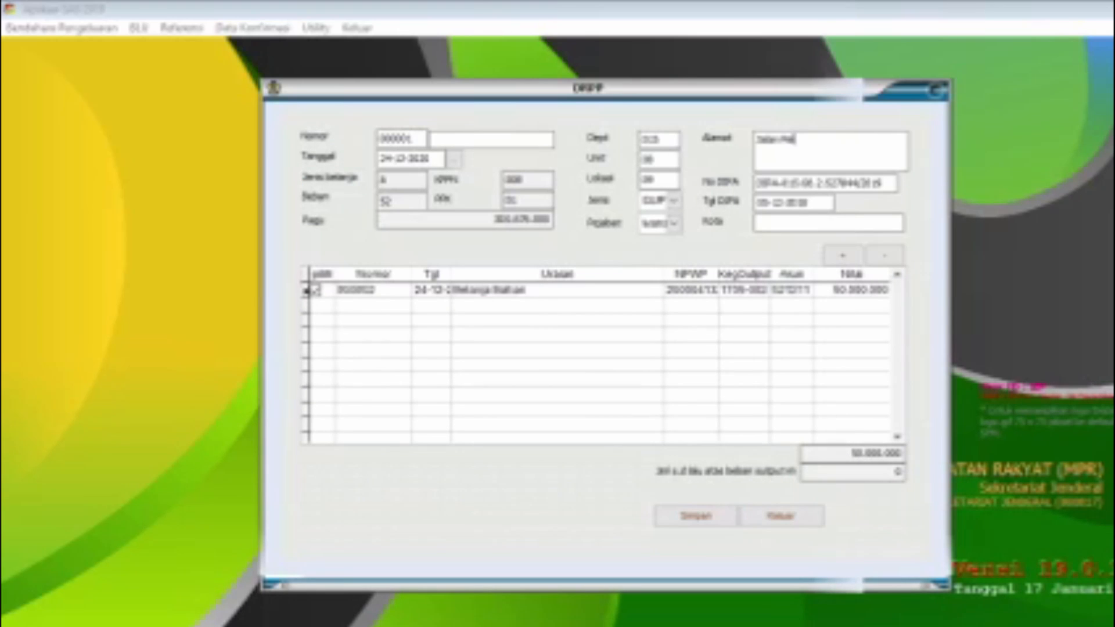
# Step: Enter the address and the city Pekanbaru on the DRPP, save it and close the DRPP records
pyautogui.write('kanbaru')
pyautogui.click(700, 516)
pyautogui.click(645, 384)
pyautogui.click(791, 224)
pyautogui.write('Pekanbaru')
pyautogui.click(700, 520)
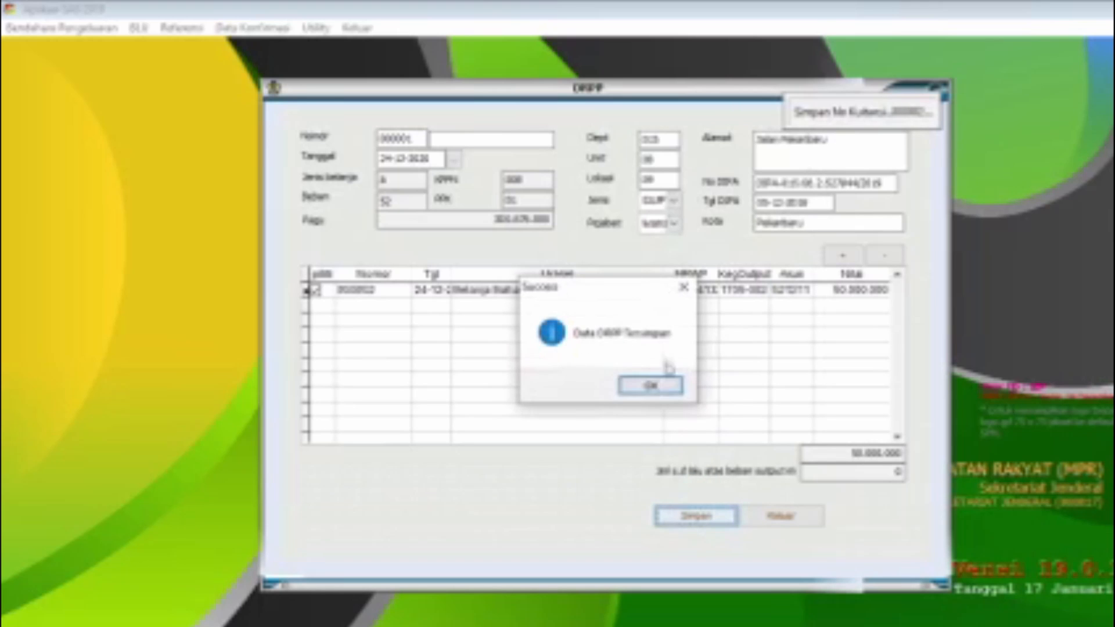
pyautogui.click(649, 386)
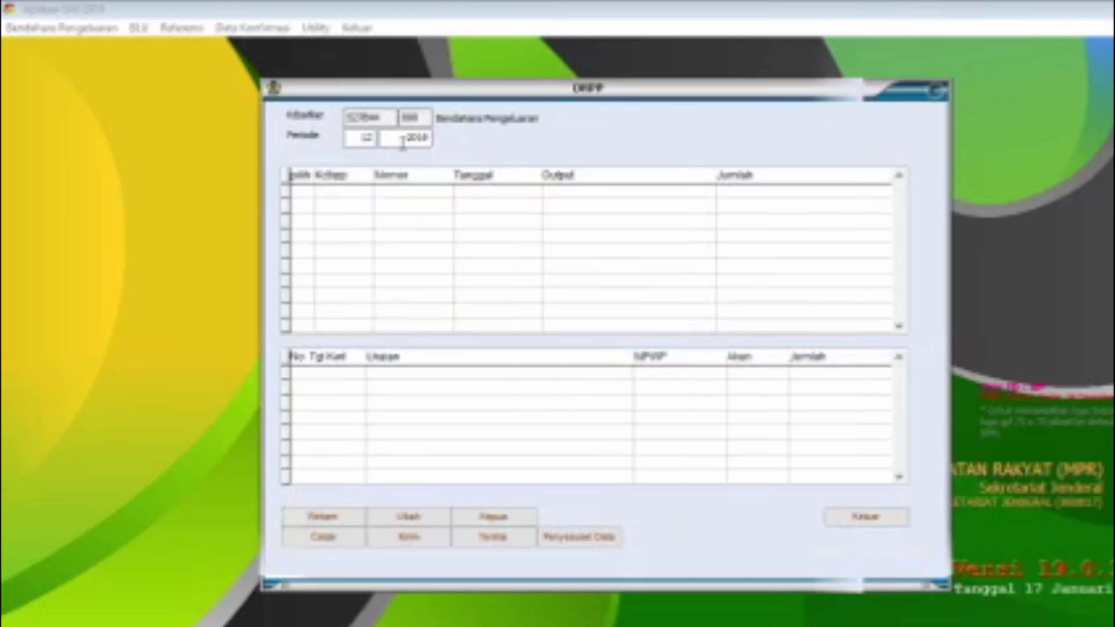
pyautogui.click(865, 518)
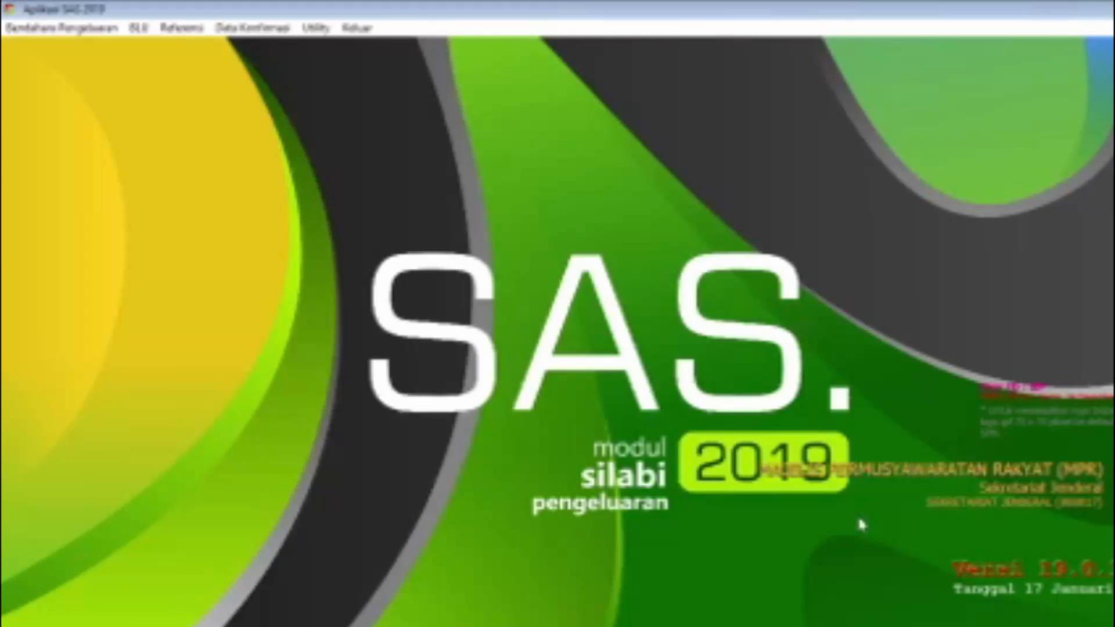
# Step: Reopen the DRPP records, generate the ADK file for the DRPP of output 1705.002 and close the window
pyautogui.click(61, 27)
pyautogui.click(74, 130)
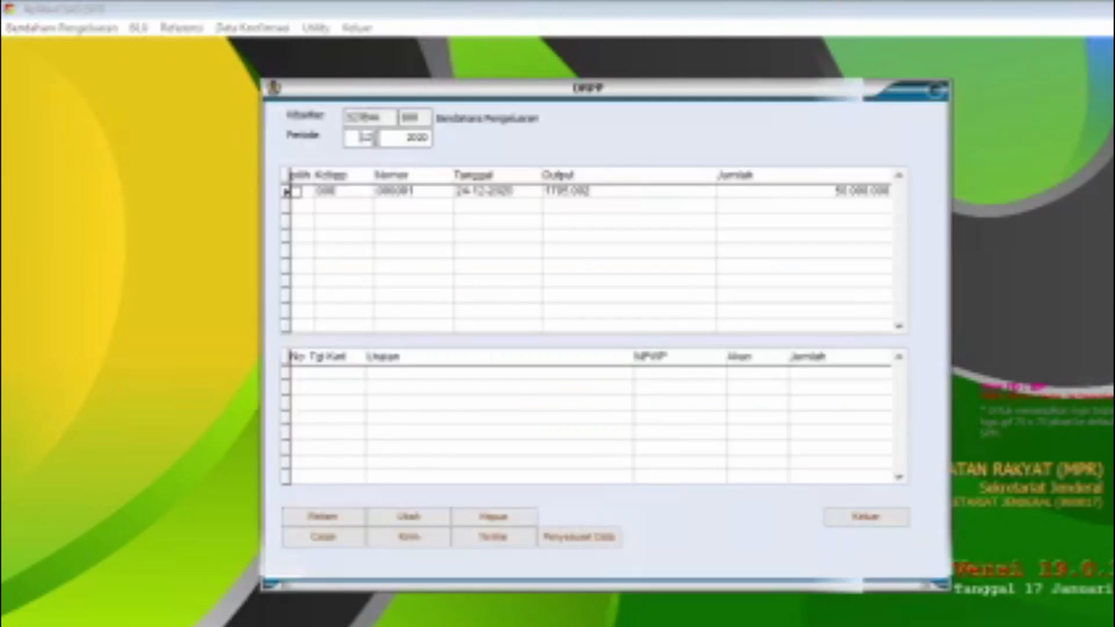
pyautogui.click(297, 192)
pyautogui.click(437, 540)
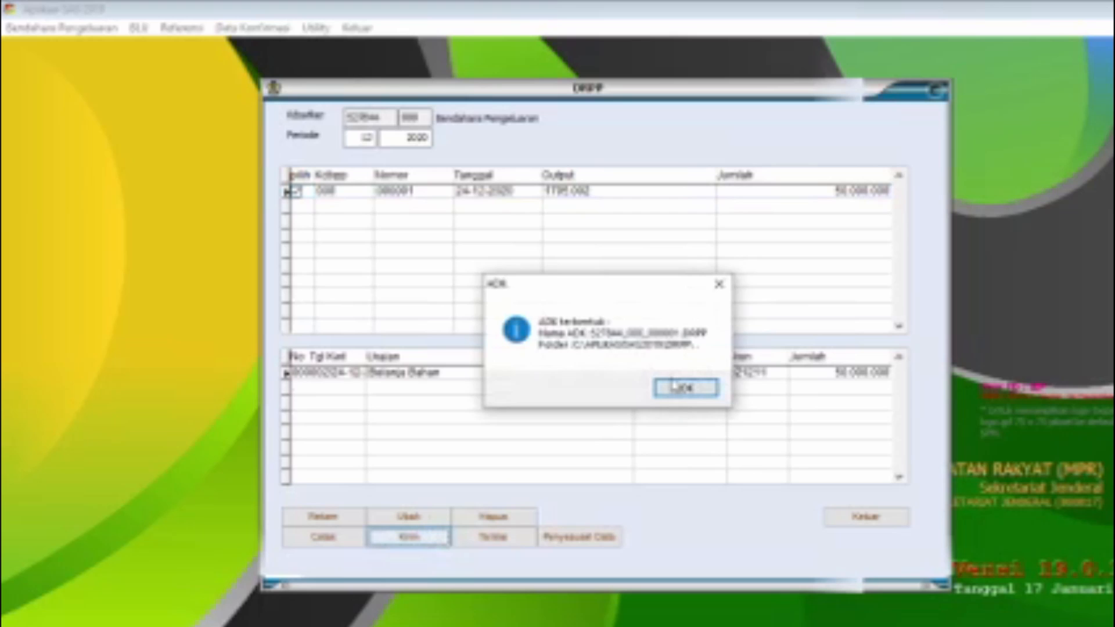
pyautogui.click(674, 386)
pyautogui.click(882, 520)
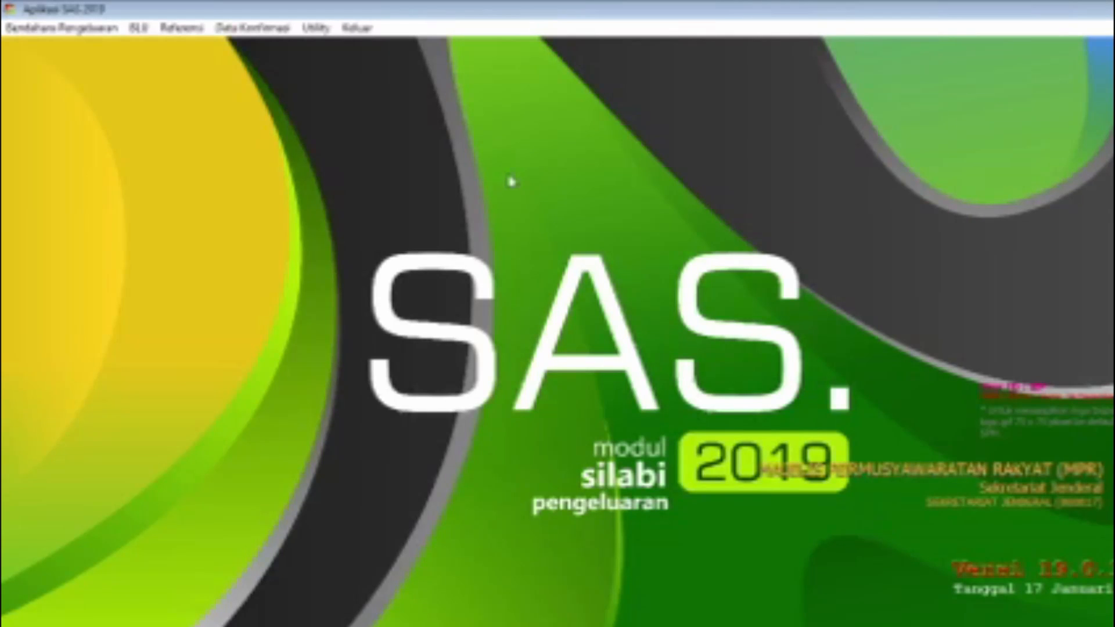
# Step: Exit the treasurer module and log back in to SAS as user PPK with the account password
pyautogui.click(366, 27)
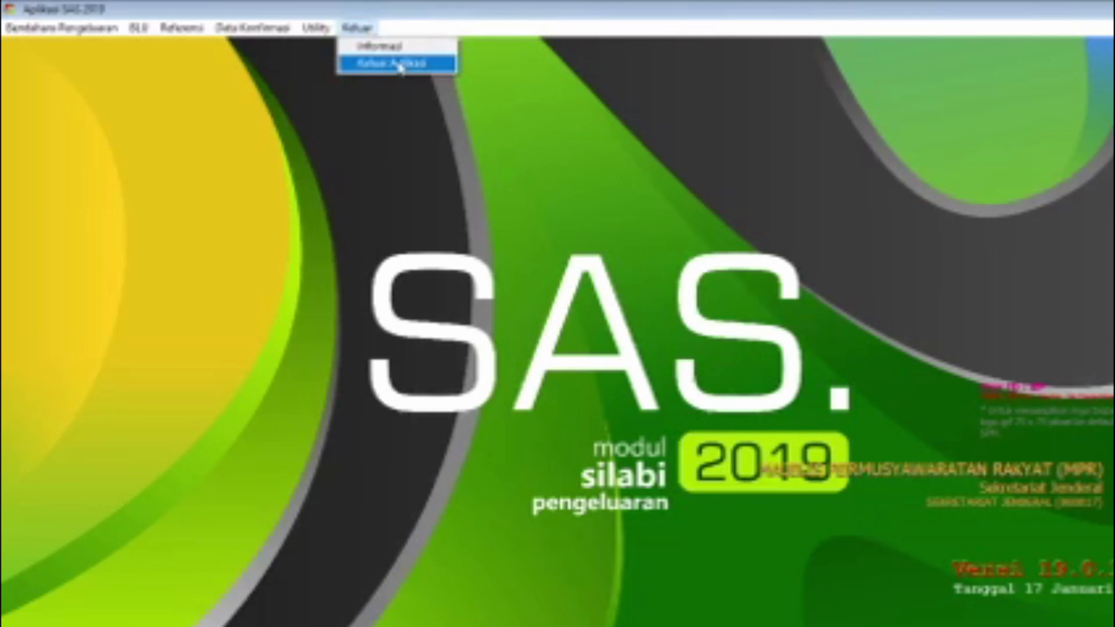
pyautogui.click(400, 65)
pyautogui.doubleClick(181, 607)
pyautogui.write('PPK')
pyautogui.press('Tab')
pyautogui.write('****')
pyautogui.click(705, 354)
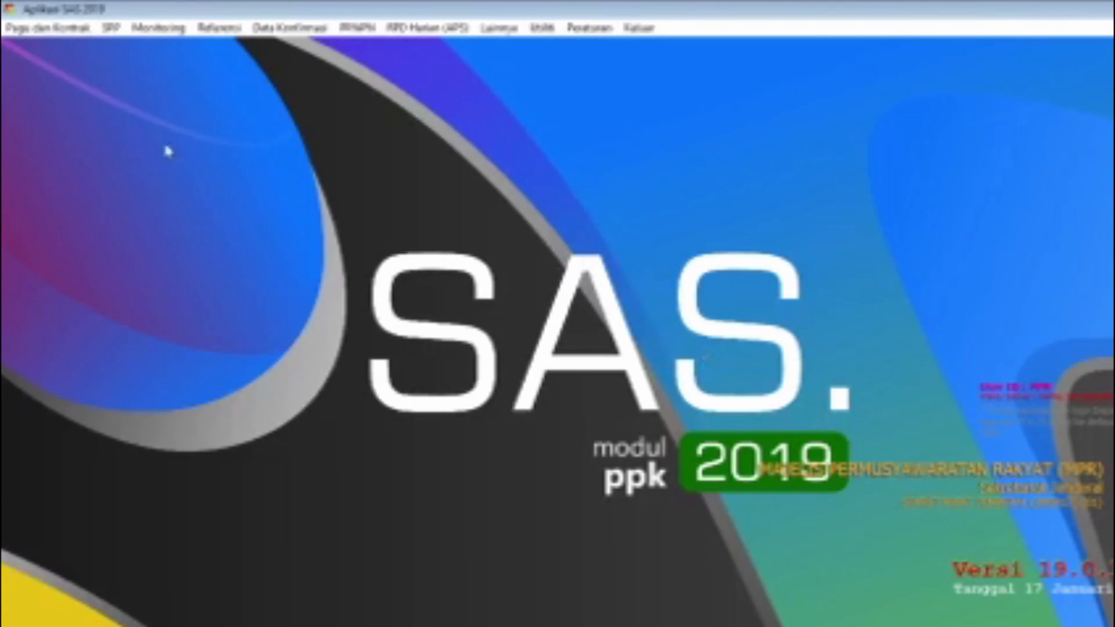
# Step: Start recording a GANTI UP payment request in RUH SPP and load the DRPP file into it
pyautogui.click(111, 28)
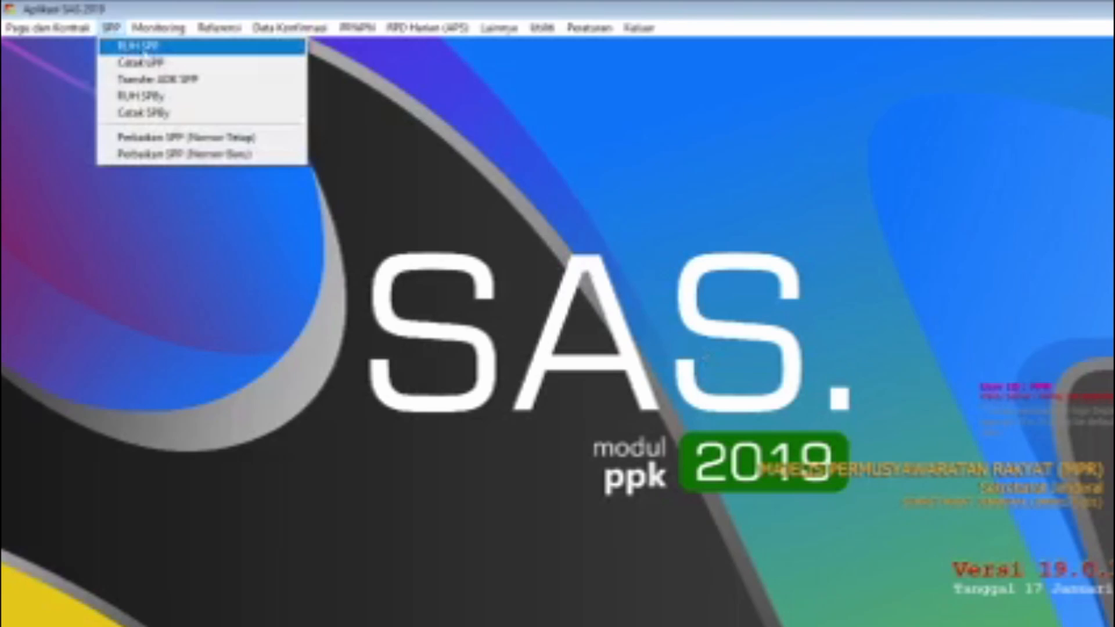
pyautogui.click(178, 46)
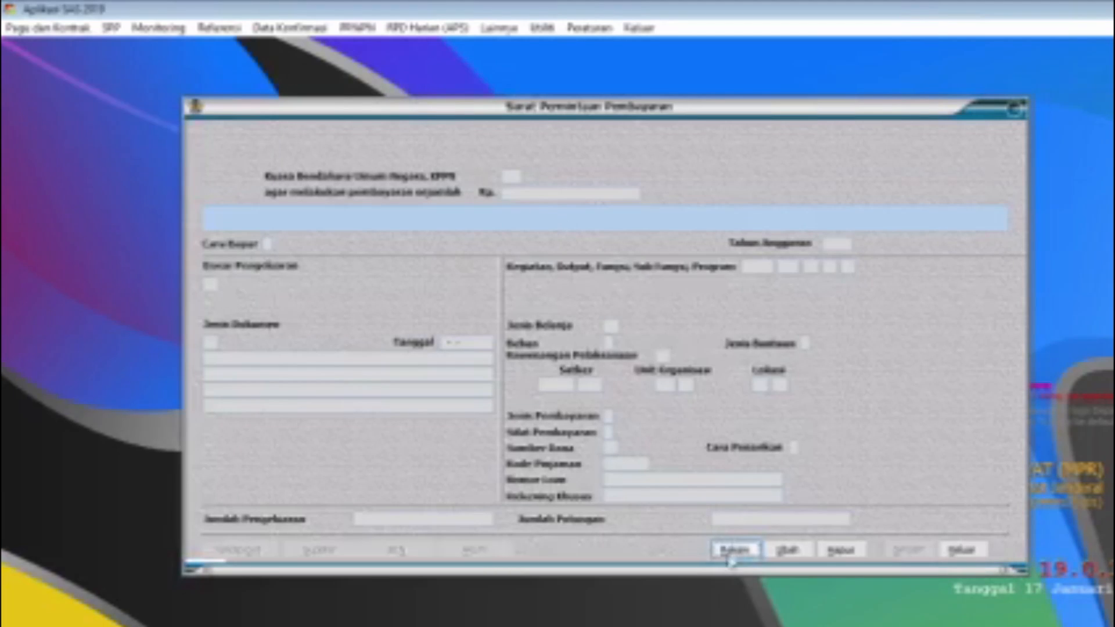
pyautogui.click(733, 550)
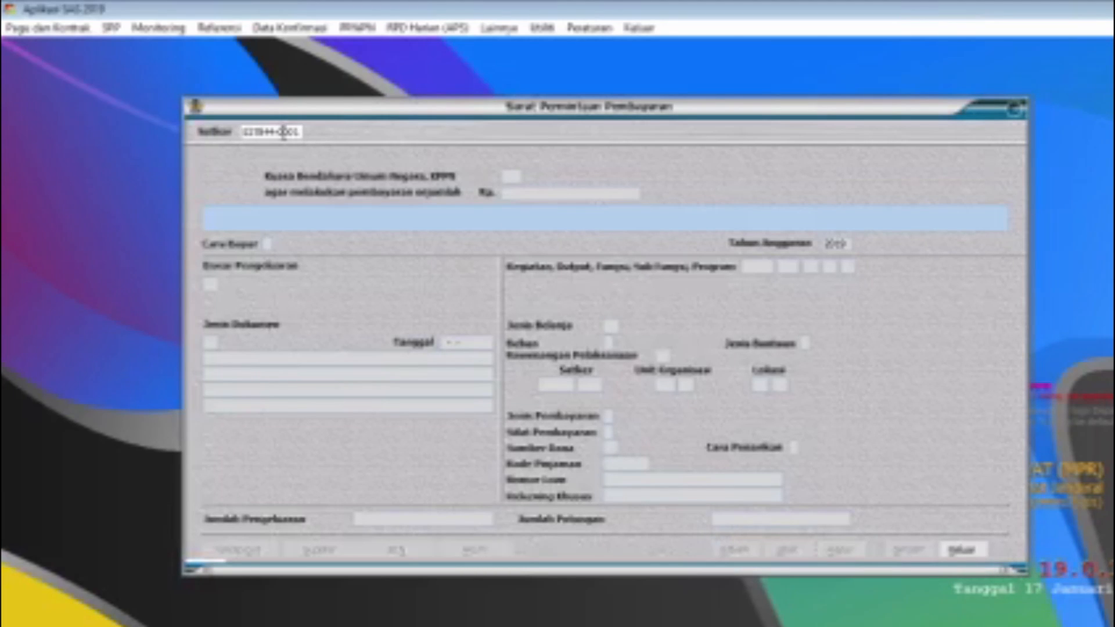
pyautogui.press('Return')
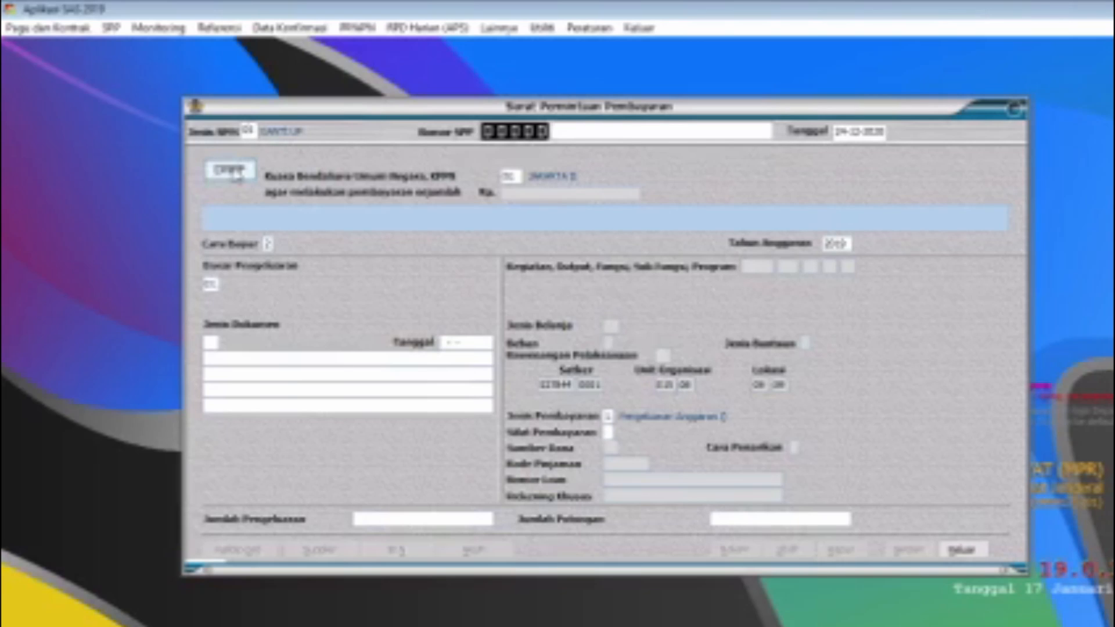
pyautogui.click(230, 170)
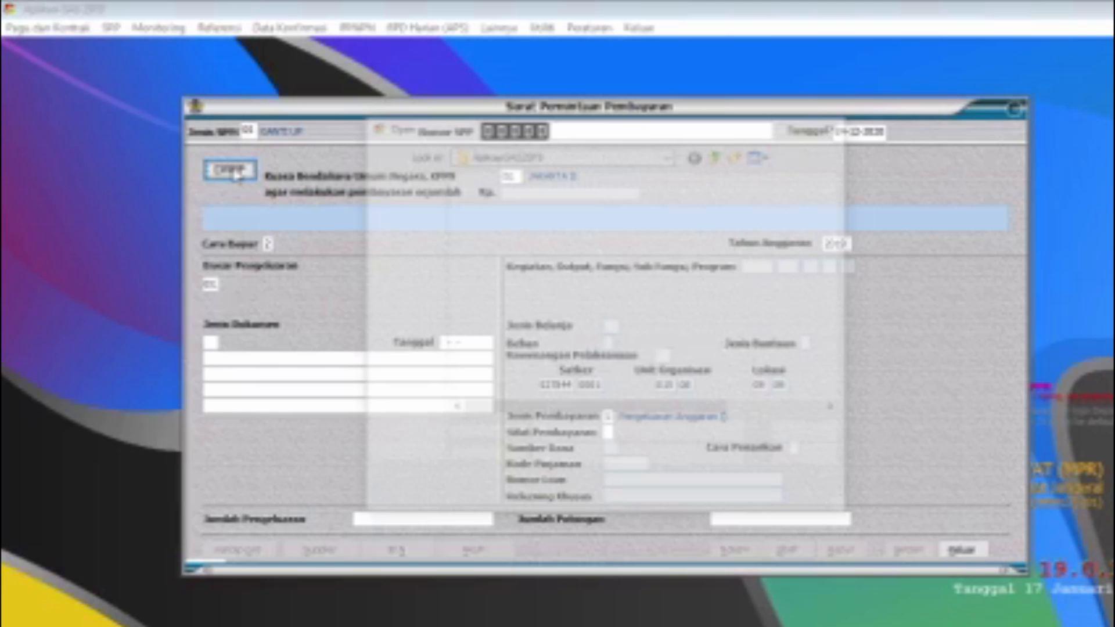
pyautogui.click(815, 433)
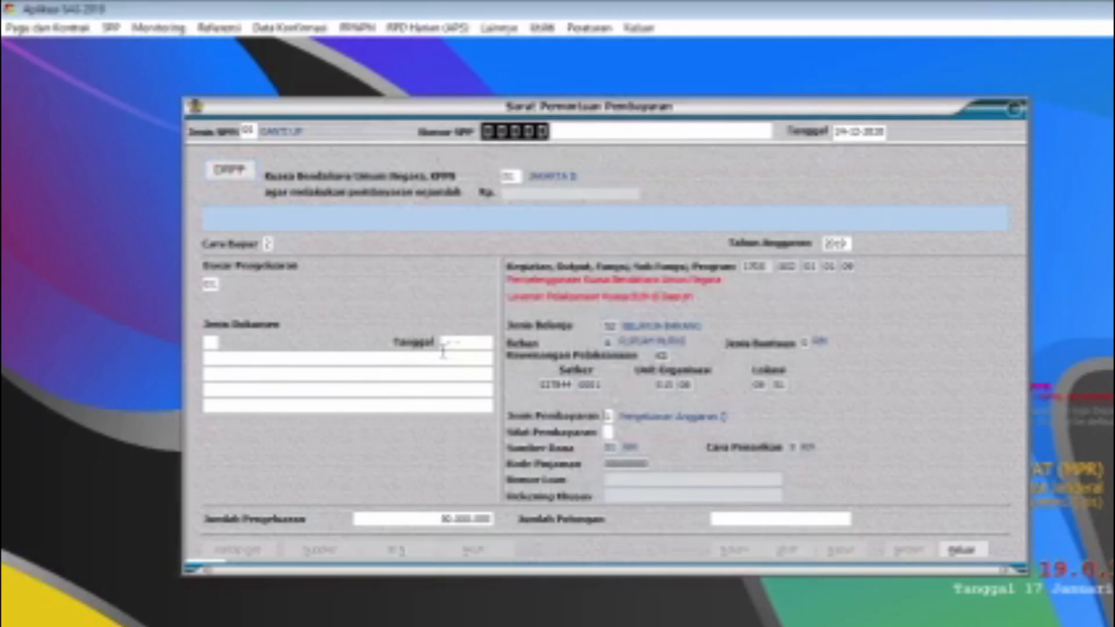
# Step: Set the SPP's payment method to 2 Giro Bank, expenditure basis to 14 (PP 45 Tahun 2013) and document type to 01 DIPA
pyautogui.click(270, 246)
pyautogui.press('Return')
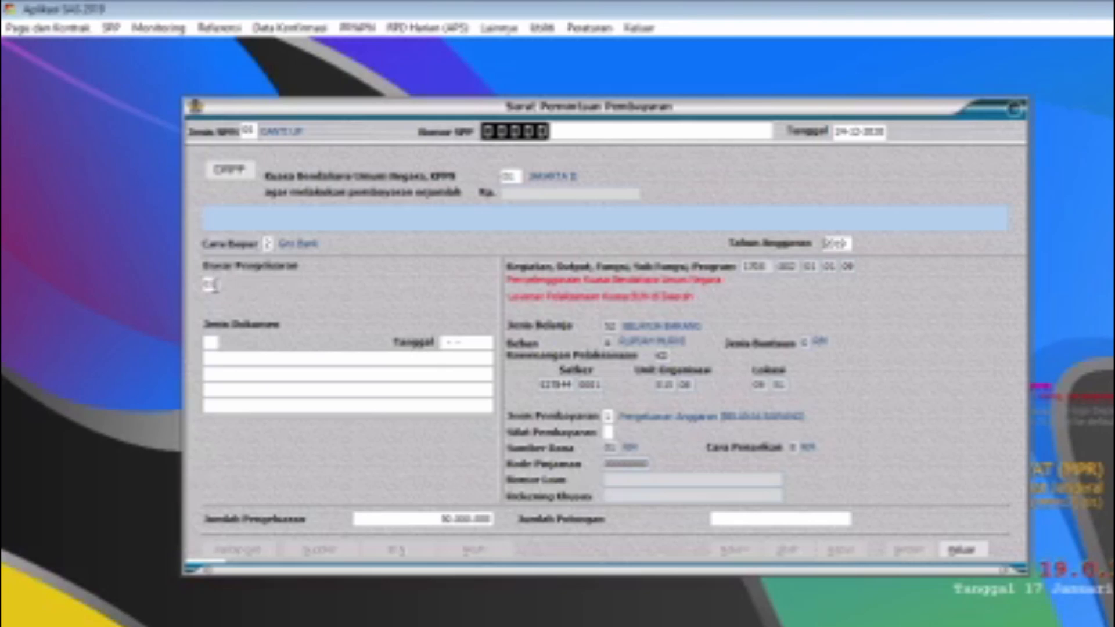
pyautogui.moveTo(217, 284); pyautogui.dragTo(188, 278)
pyautogui.write('040')
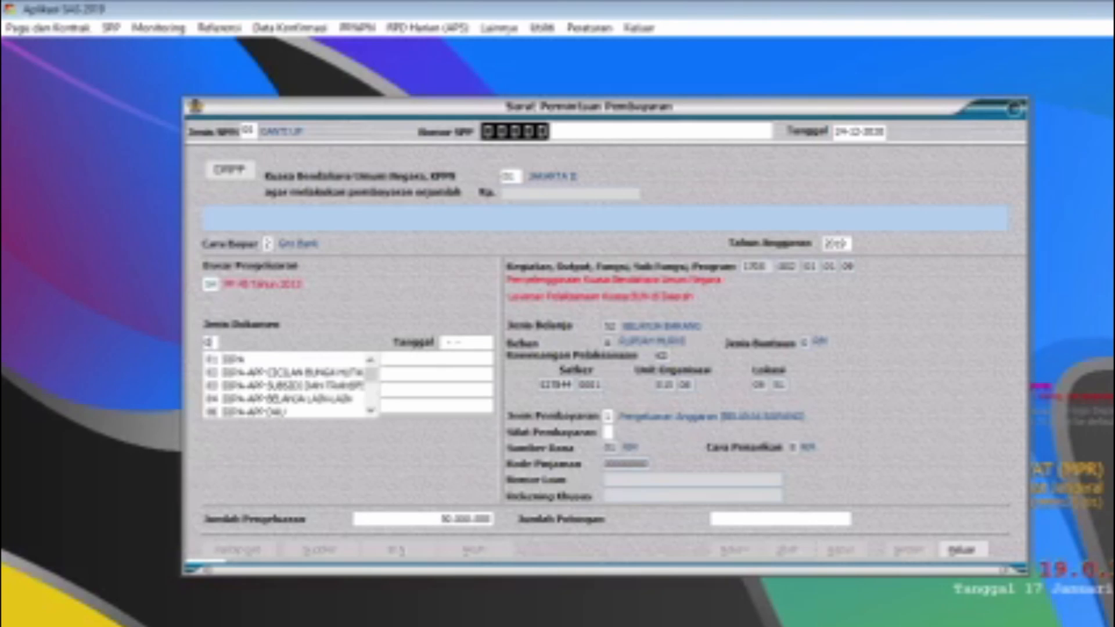
pyautogui.write('1')
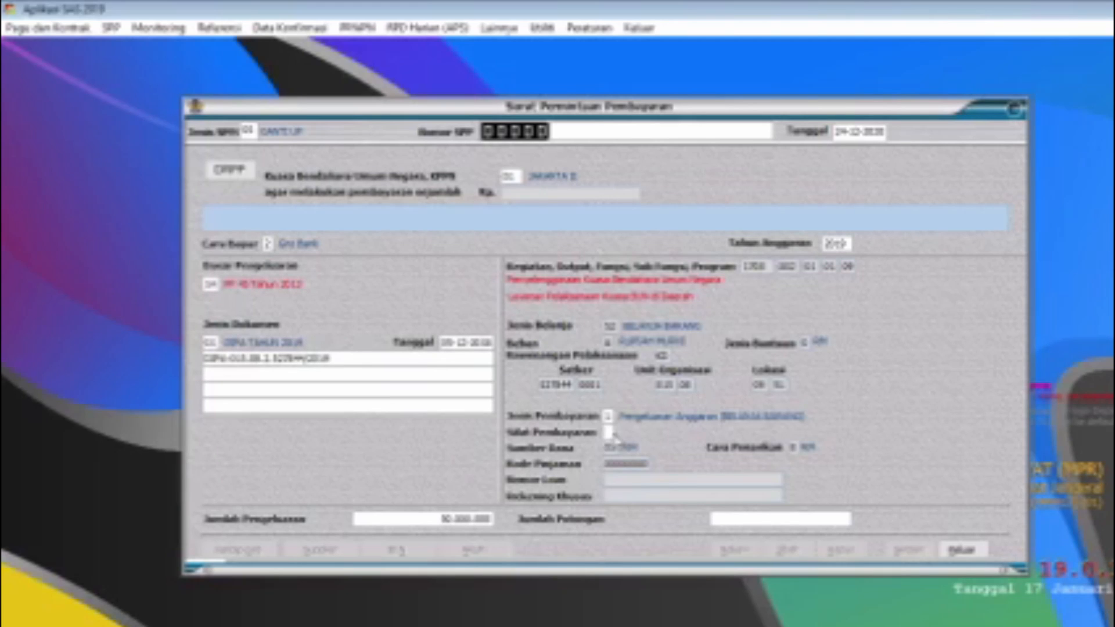
# Step: Set Sifat Pembayaran to 3 Penggantian UP (GUP) and process the matching pagu fund record for the SPP
pyautogui.click(608, 432)
pyautogui.write('3')
pyautogui.click(807, 518)
pyautogui.press('Return')
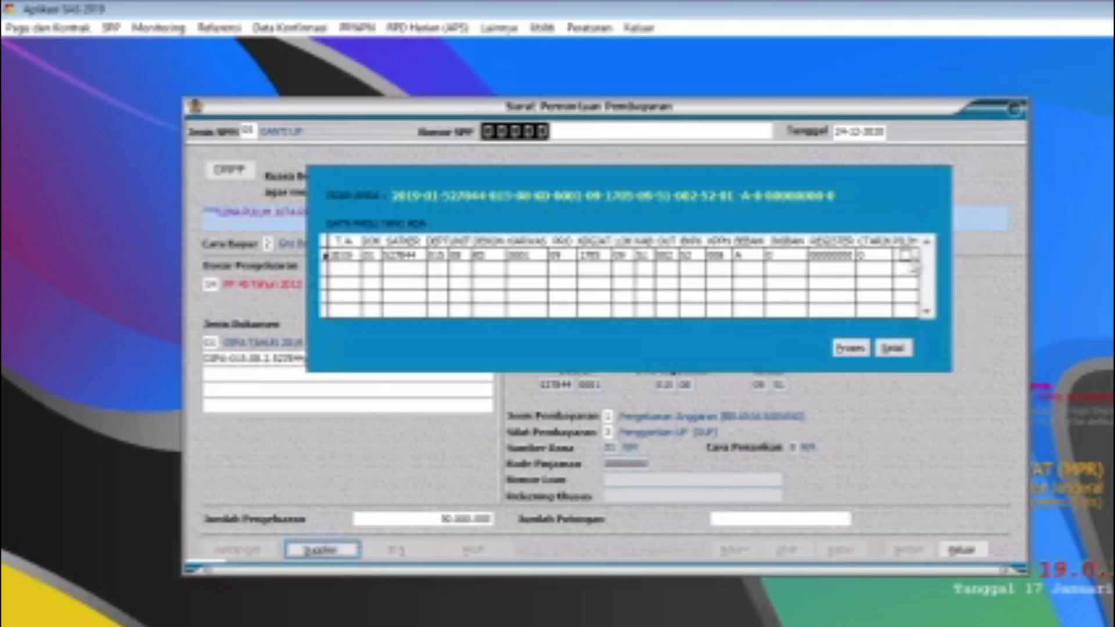
pyautogui.click(851, 349)
# Step: Complete the supplier data: charge it to SPM UP 00005, choose the treasurer code and enter the description "penggantian UP KPPN Pekanbaru"
pyautogui.click(320, 550)
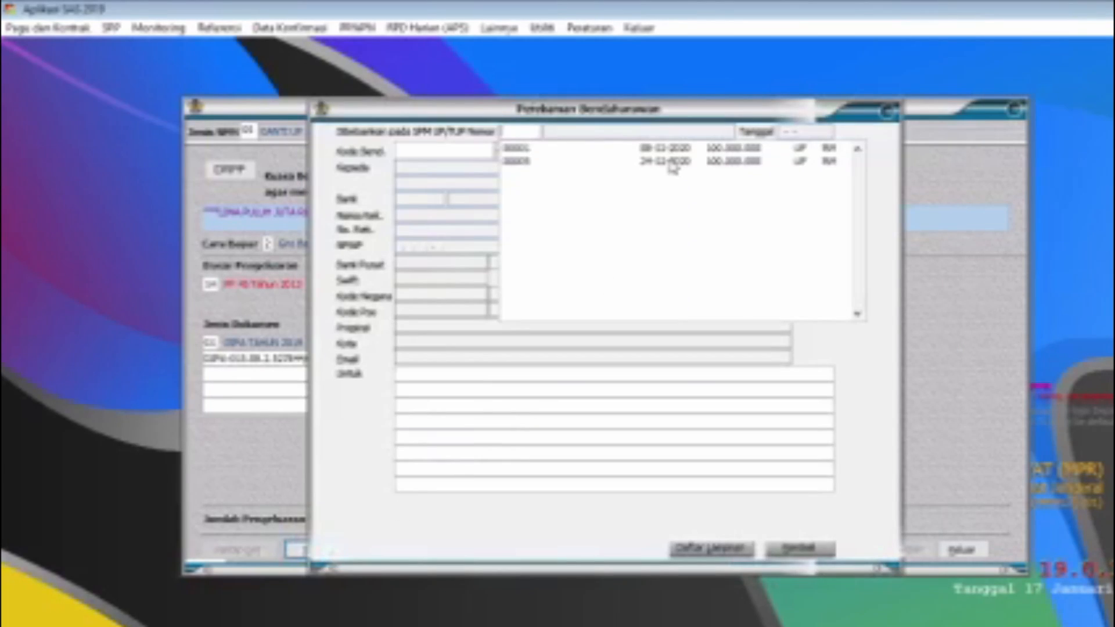
pyautogui.click(672, 163)
pyautogui.click(672, 162)
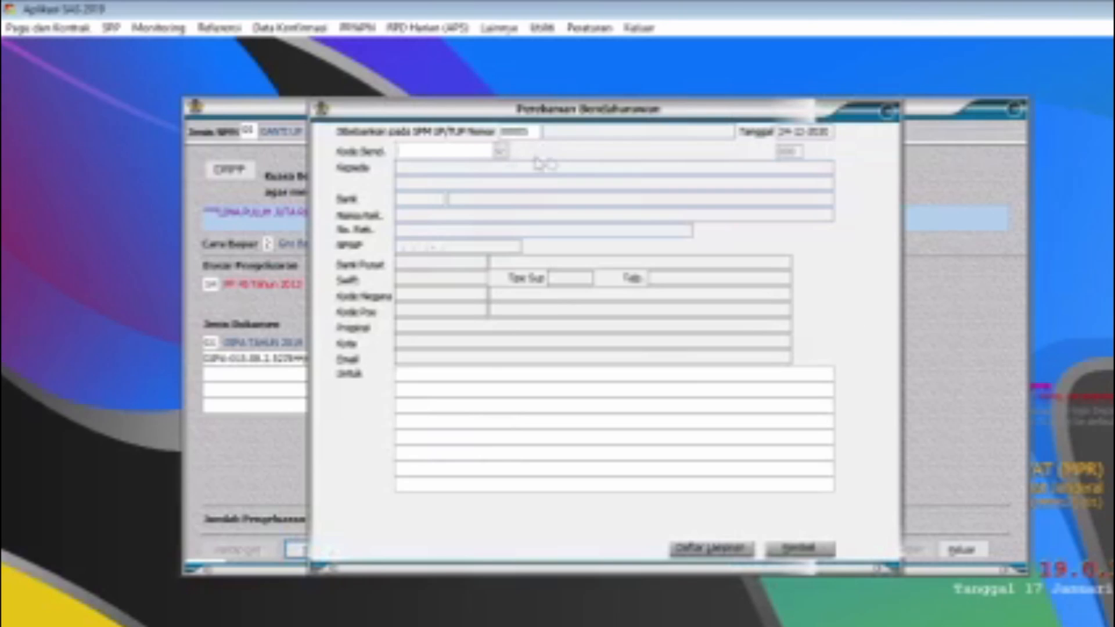
pyautogui.click(500, 150)
pyautogui.click(508, 168)
pyautogui.write('penggantian UP KPPN Pekanbaru')
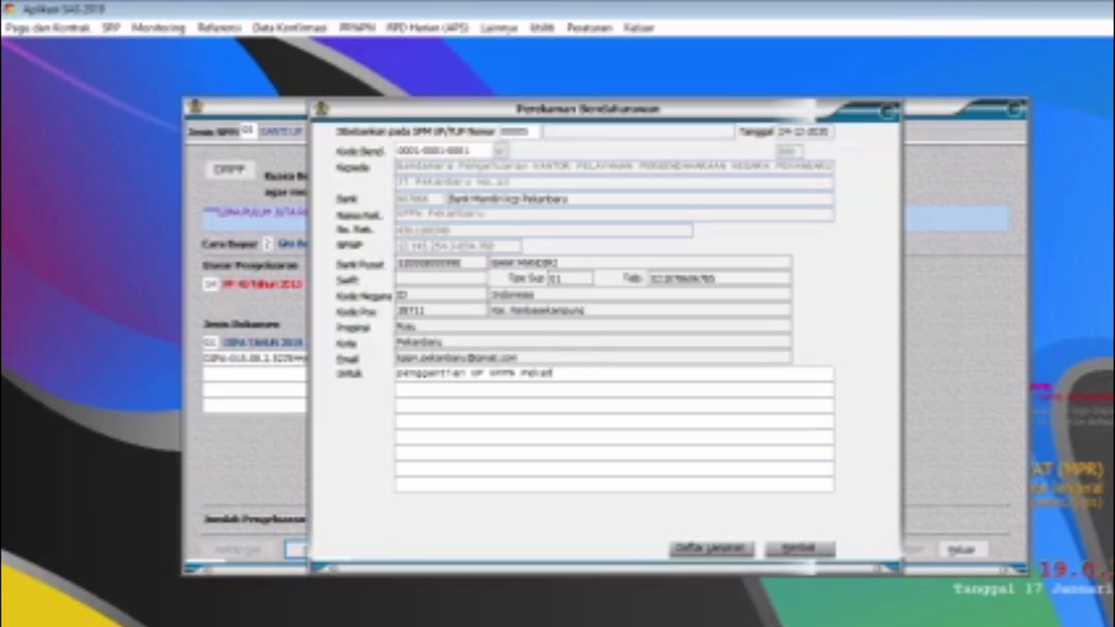
pyautogui.click(771, 554)
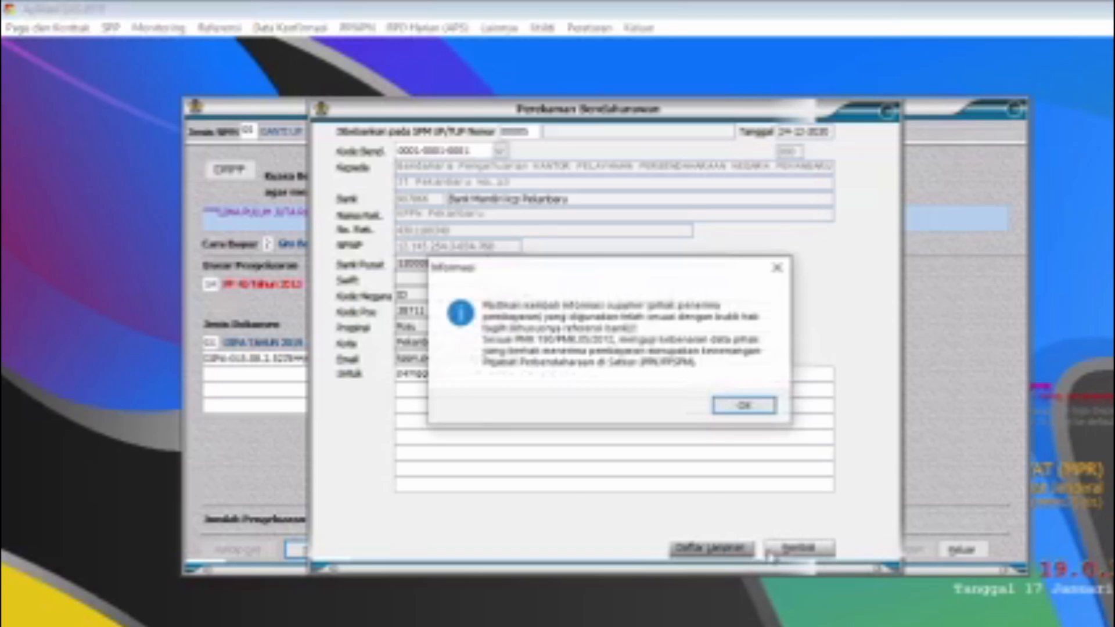
pyautogui.click(745, 404)
# Step: Open the SPP's expenditure account details, return to the form and save the SPP
pyautogui.click(493, 554)
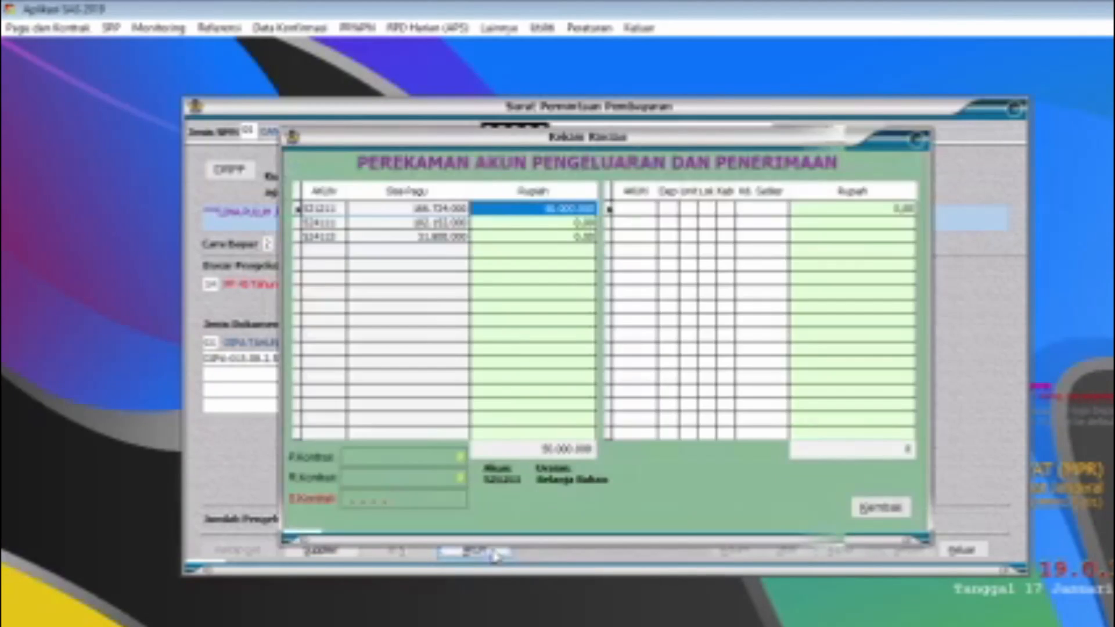
pyautogui.click(897, 509)
pyautogui.click(907, 550)
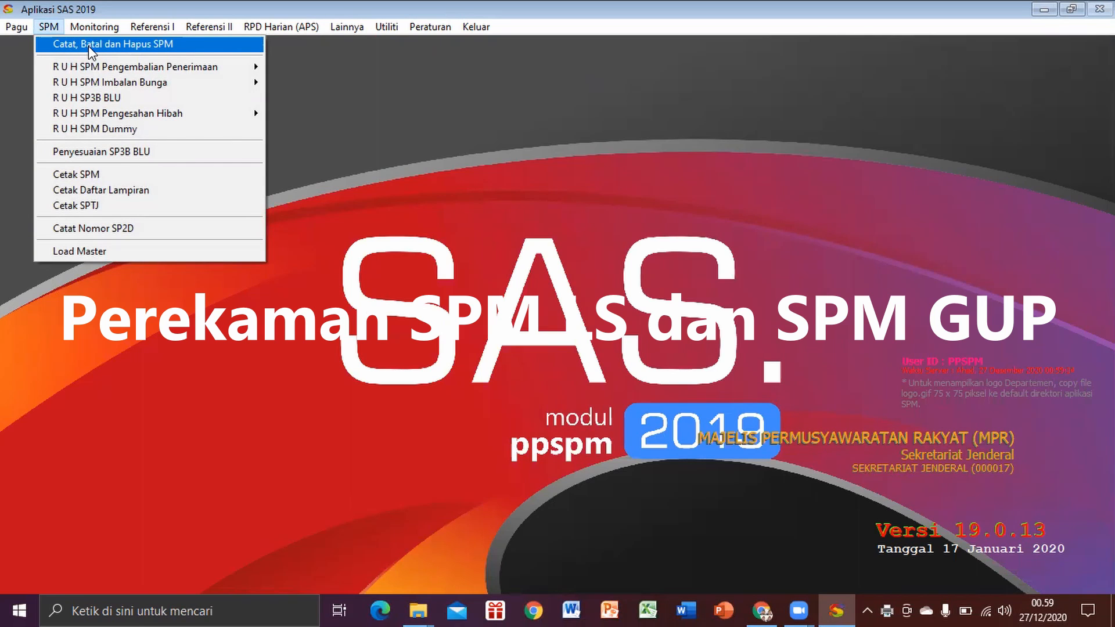
# Step: In the PPSPM module, start Catat SPM, list SPPs from 24-12-2020 and select the Langsung entry 00011
pyautogui.click(88, 47)
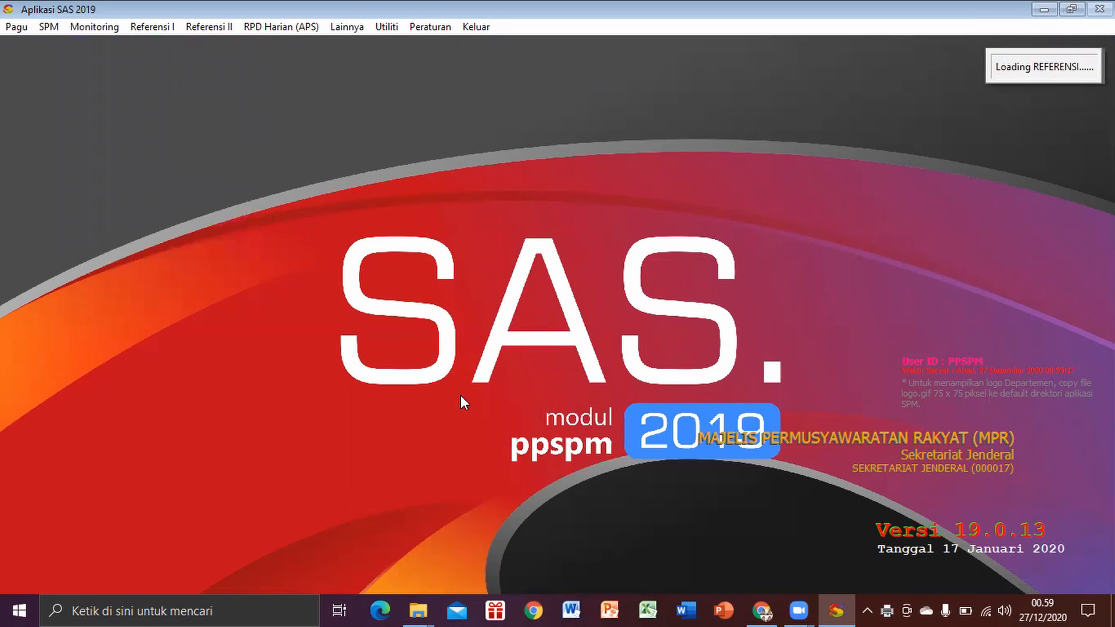
pyautogui.click(652, 367)
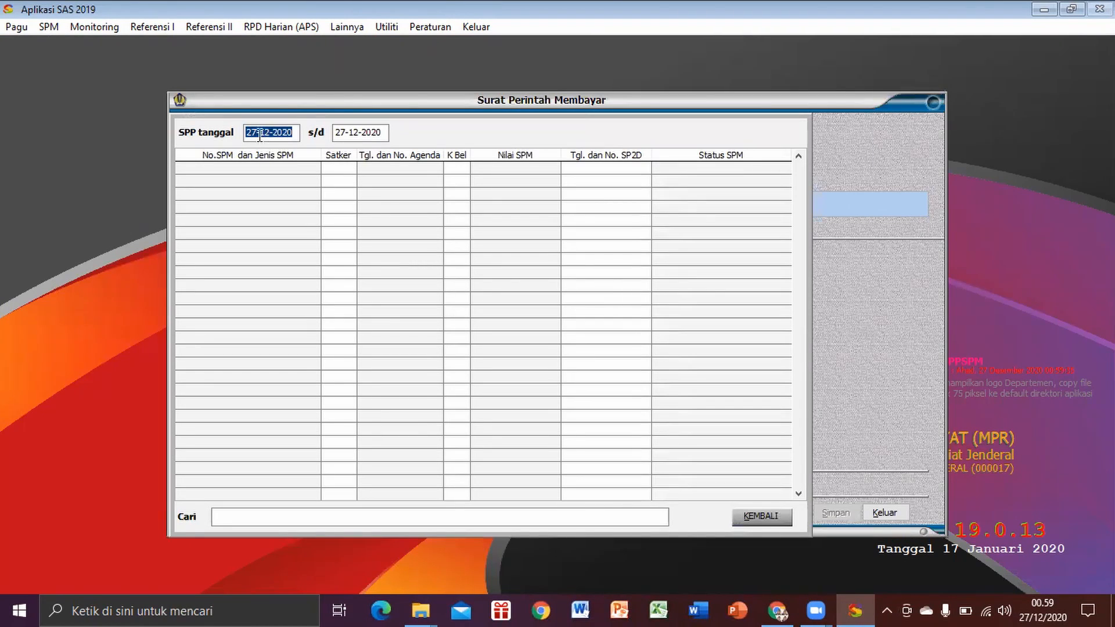
pyautogui.click(260, 134)
pyautogui.press('Return')
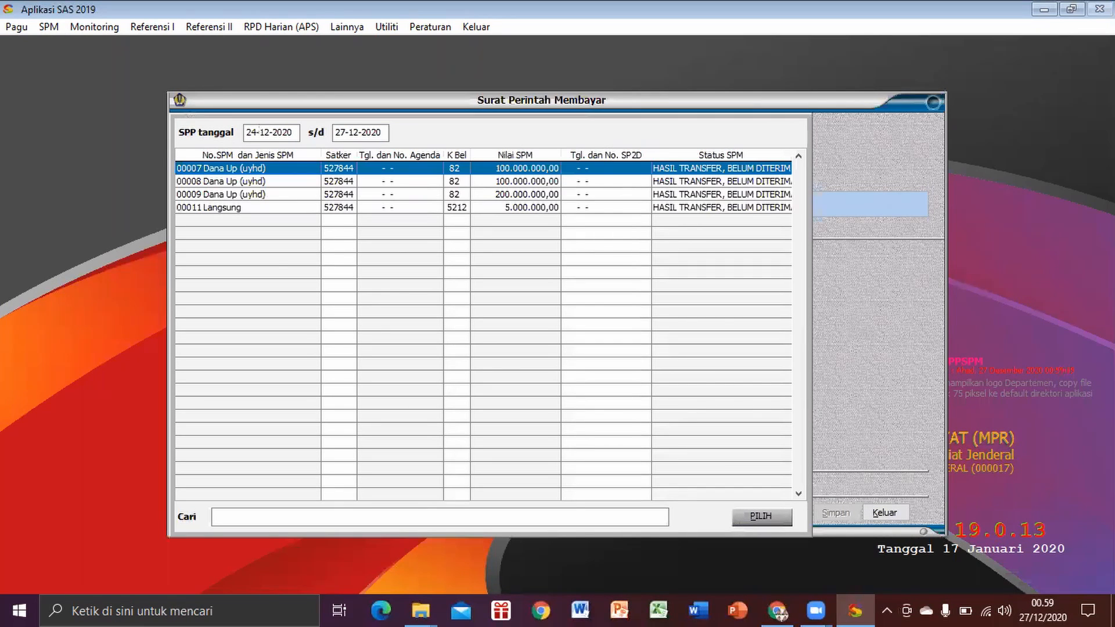
pyautogui.click(243, 207)
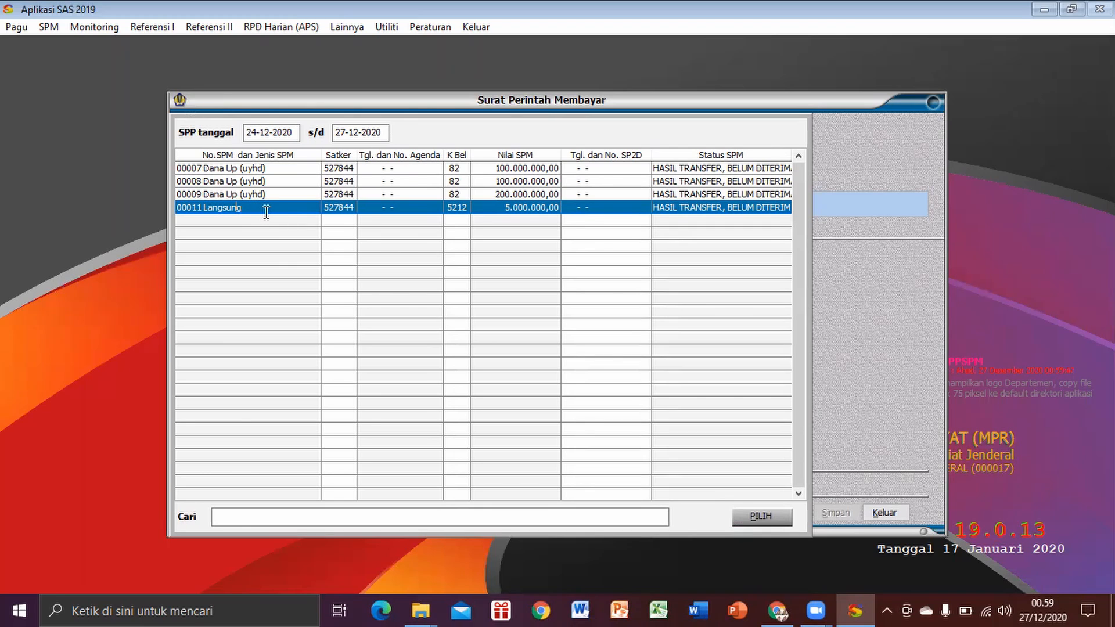
pyautogui.click(775, 519)
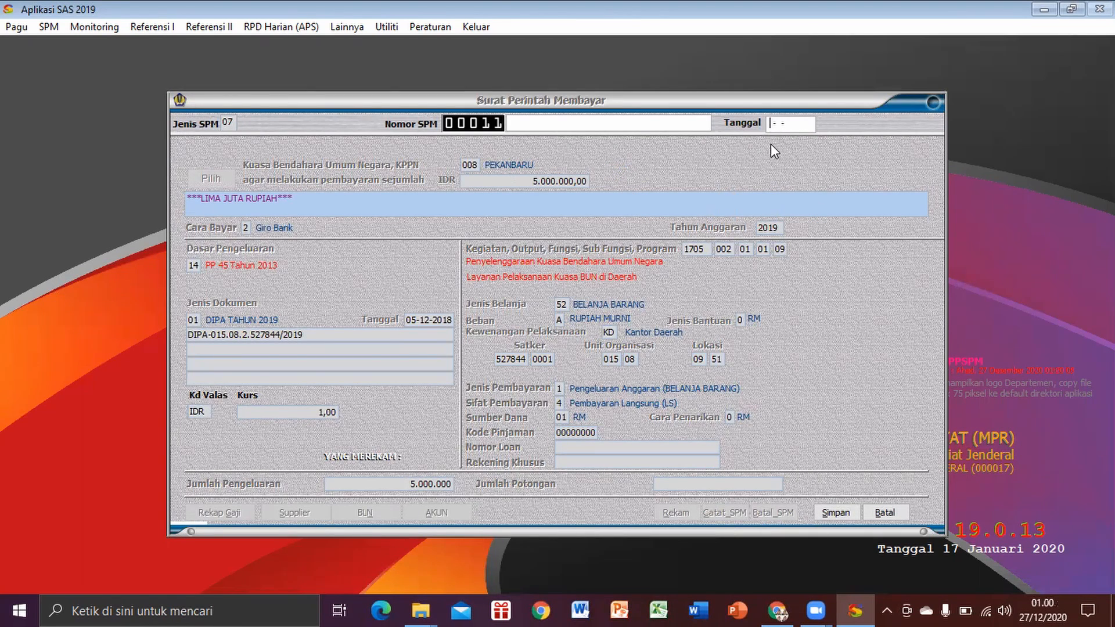
# Step: Date SPM 00011 as 24-12-2020, save it and close the SPM form
pyautogui.write('24-12-2020')
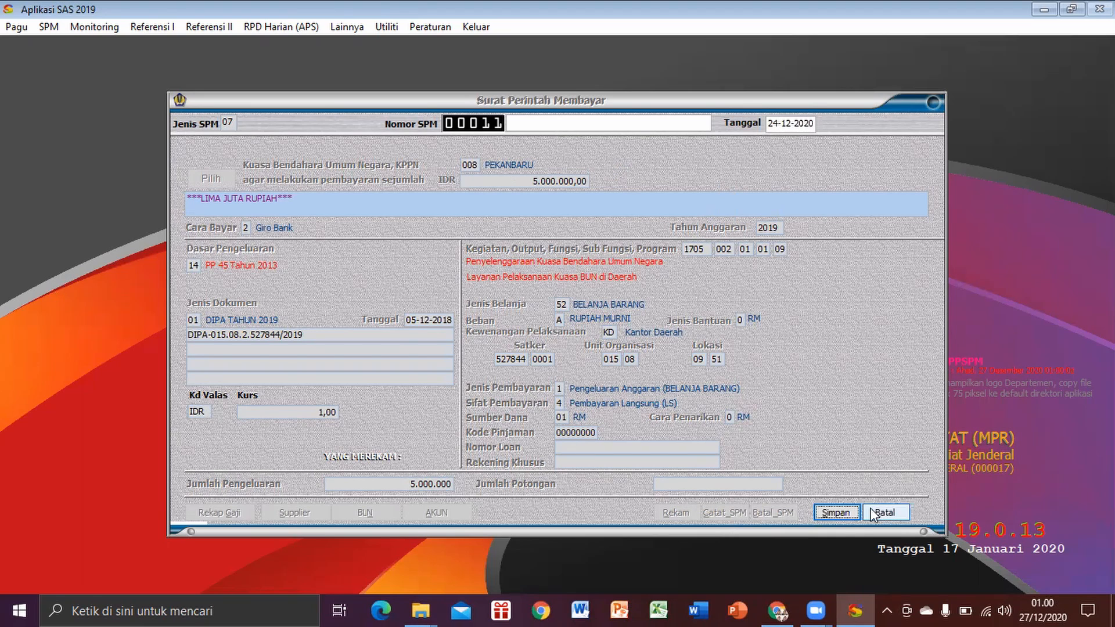
pyautogui.click(837, 514)
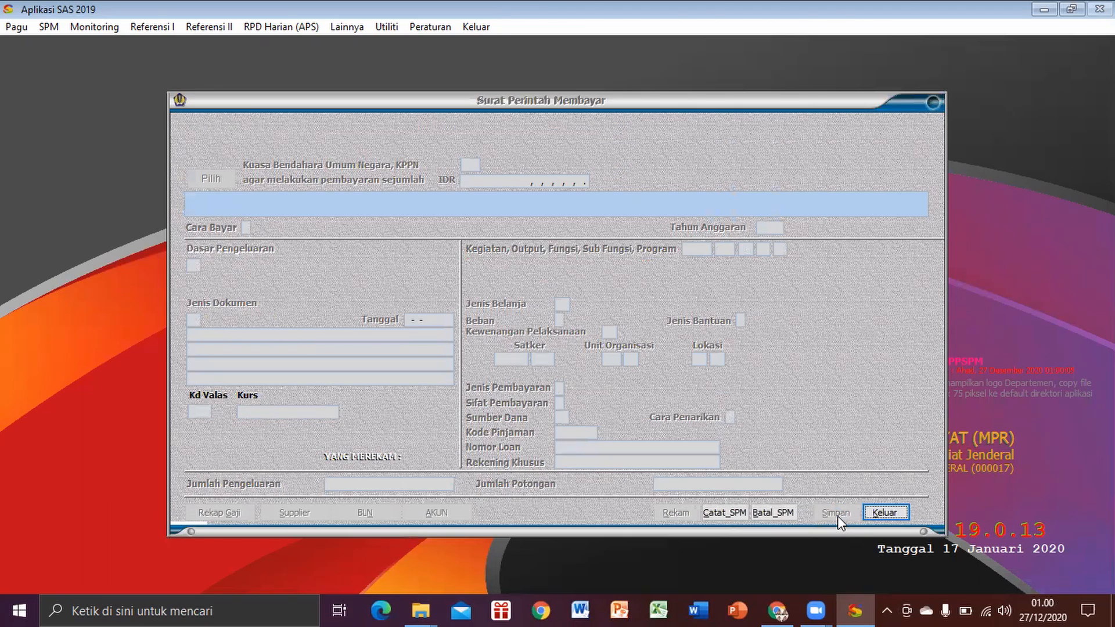
pyautogui.click(881, 516)
pyautogui.click(44, 29)
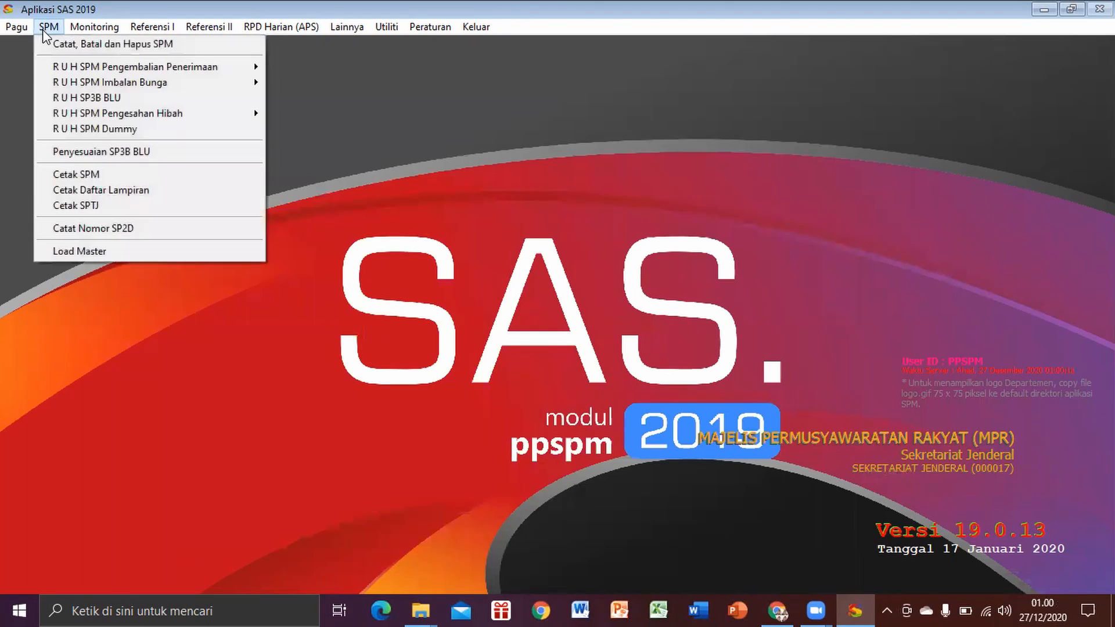
pyautogui.click(70, 187)
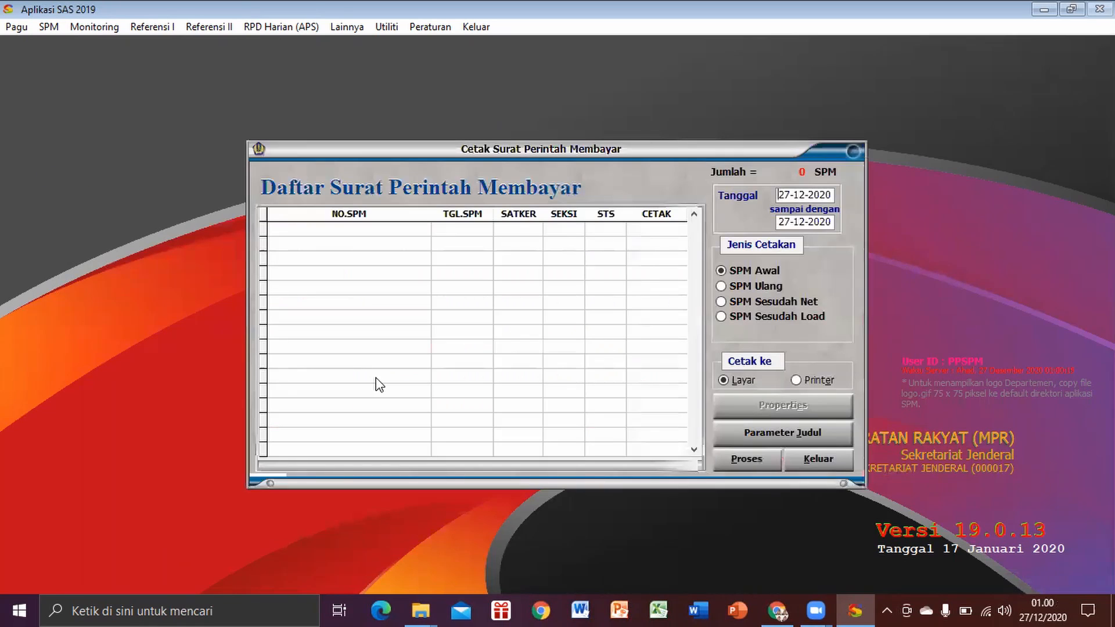
pyautogui.click(792, 194)
pyautogui.press('BackSpace')
pyautogui.write('4')
pyautogui.press('Tab')
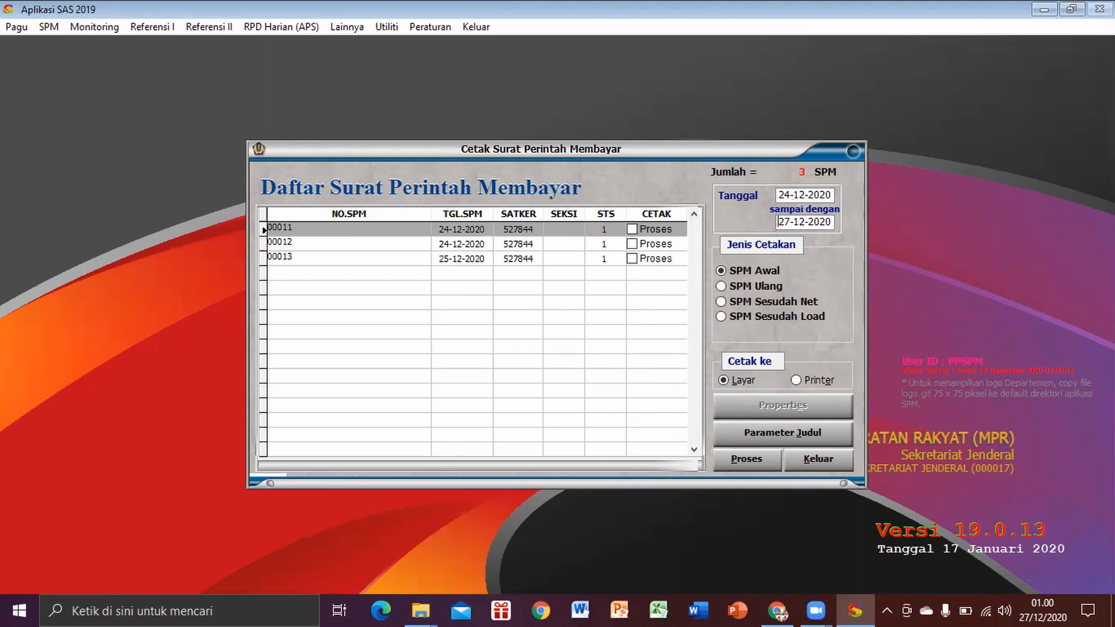
pyautogui.click(632, 245)
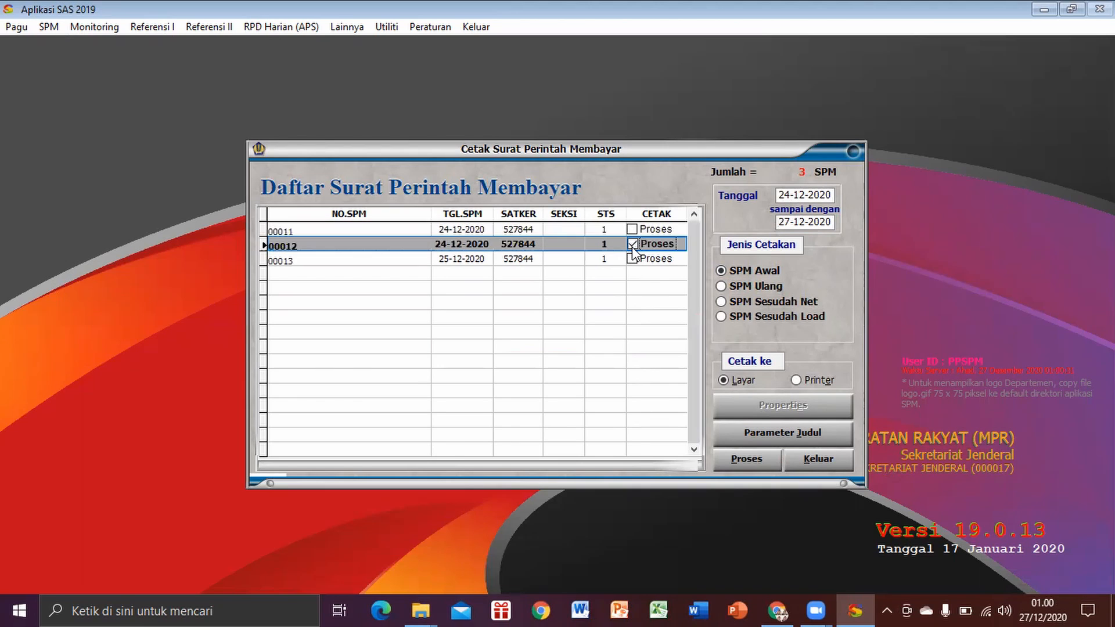
pyautogui.click(819, 461)
# Step: Open Cetak SPM, list SPMs from 24-12-2020 and generate the on-screen preview of SPM 00012
pyautogui.click(49, 27)
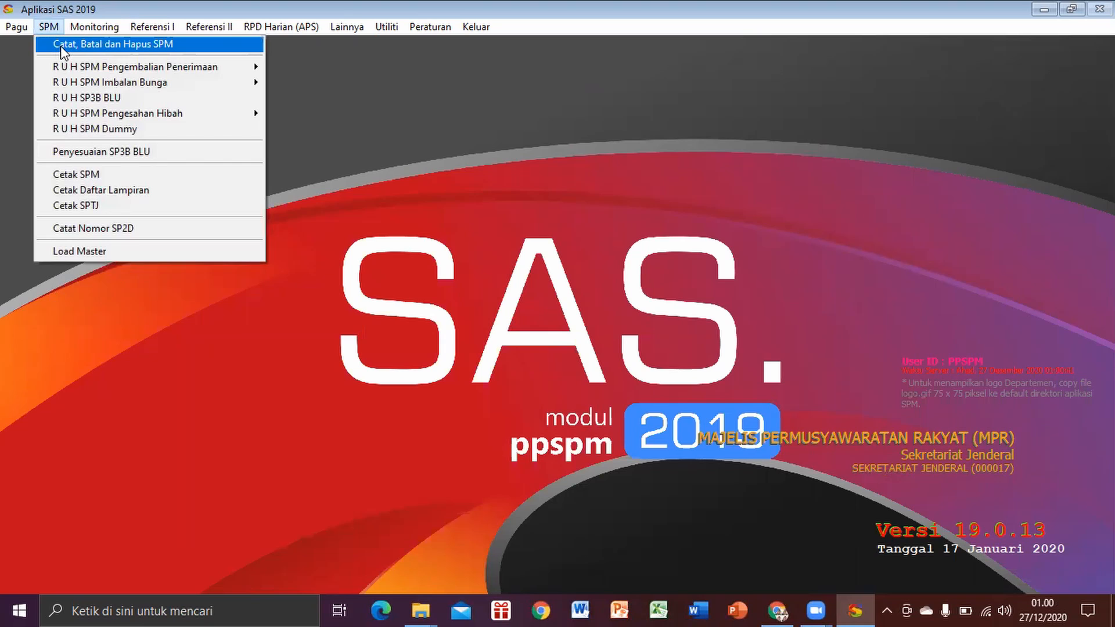
pyautogui.click(82, 175)
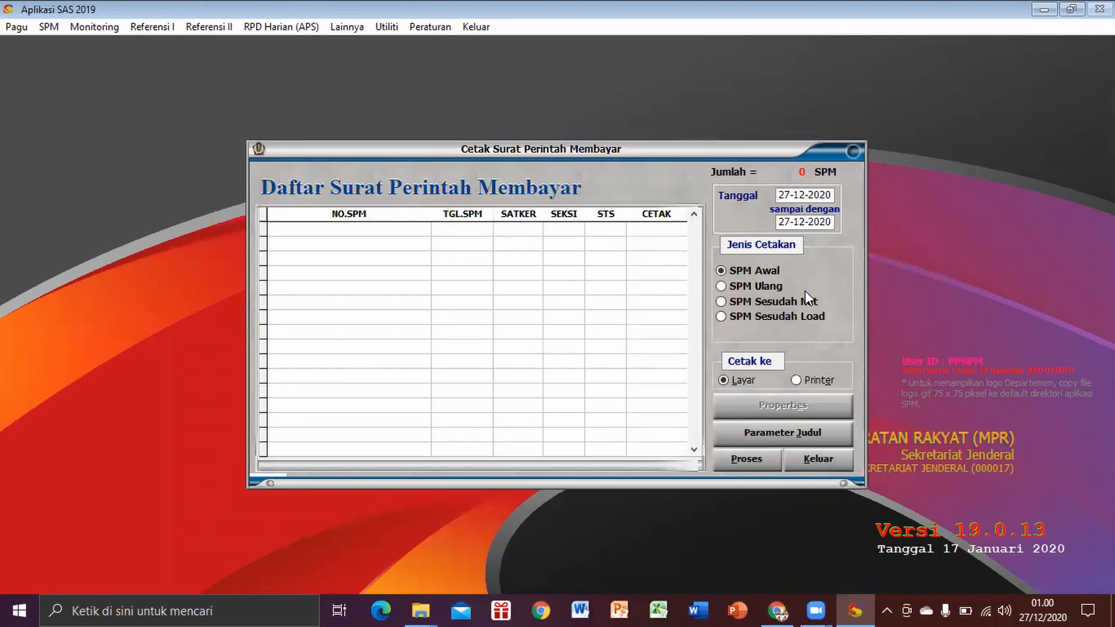
pyautogui.click(789, 194)
pyautogui.write('24')
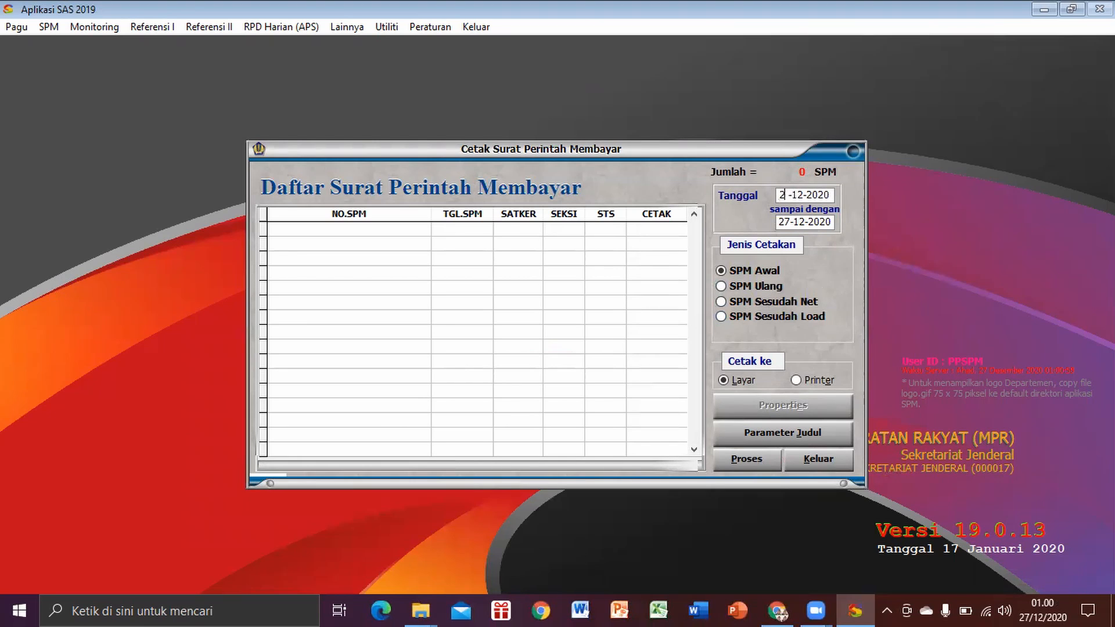
pyautogui.press('Tab')
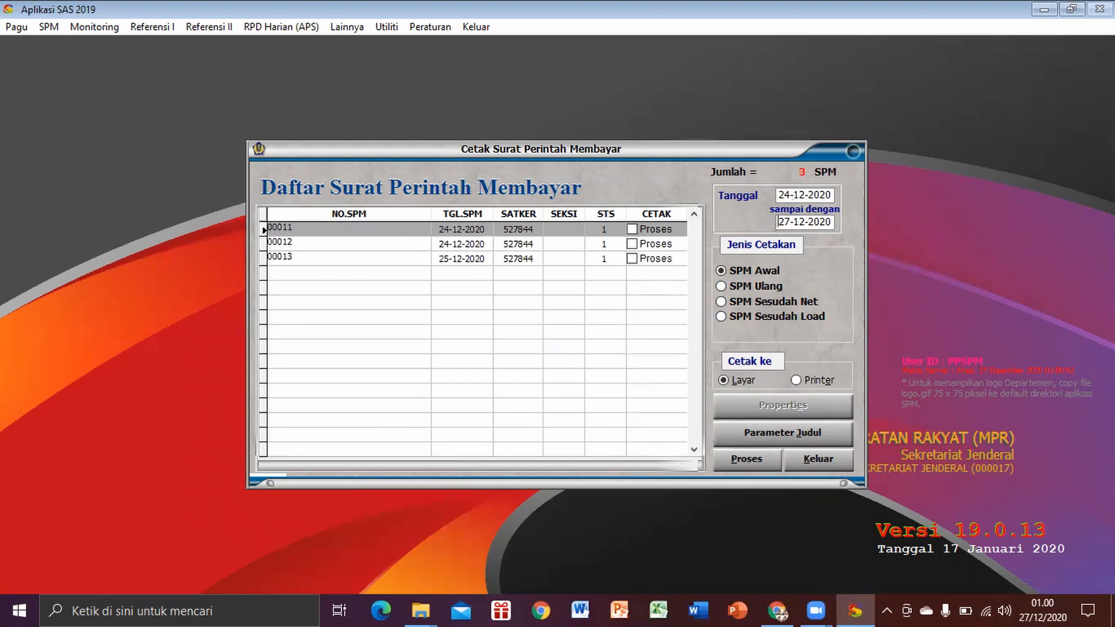
pyautogui.click(632, 244)
pyautogui.click(737, 461)
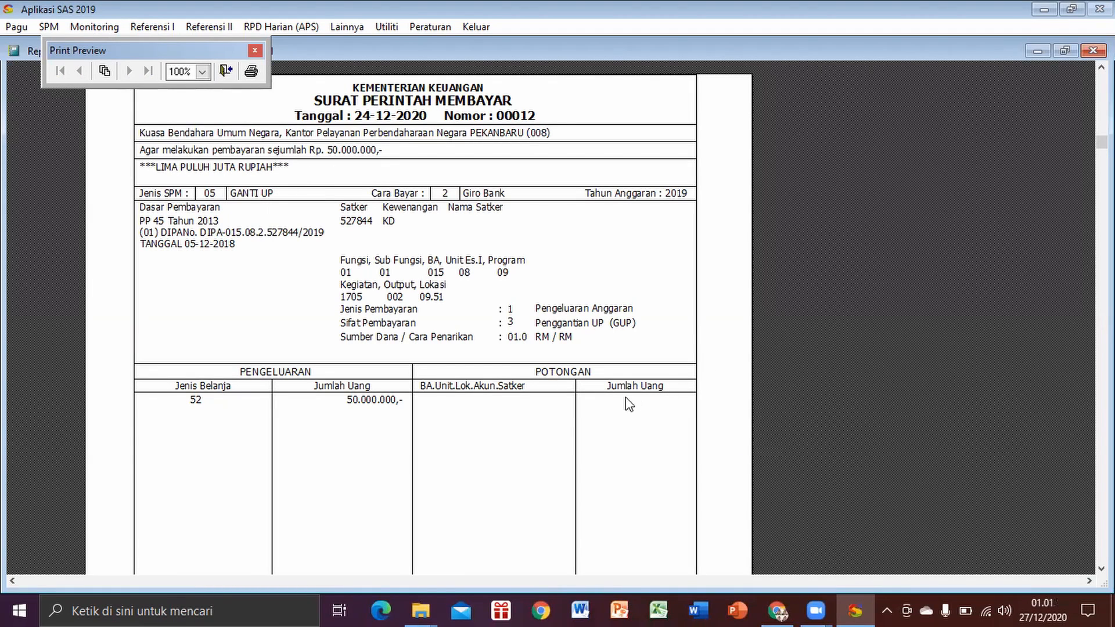
# Step: Print the previewed SPM to a PDF named SPM GUP 1 in Dokumen
pyautogui.click(251, 70)
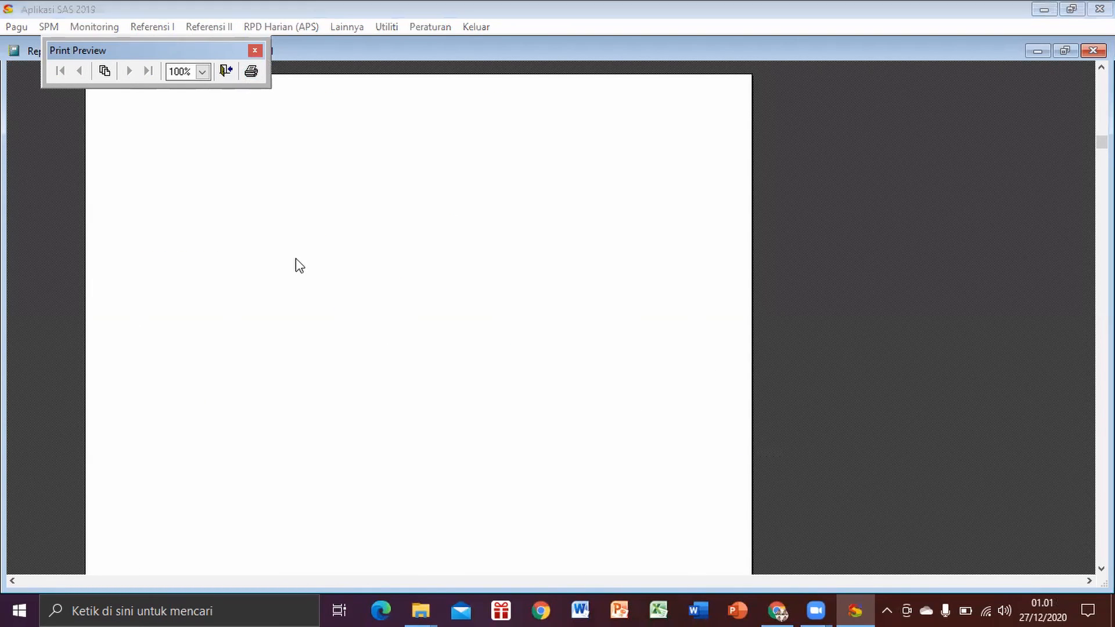
pyautogui.write('SPM ')
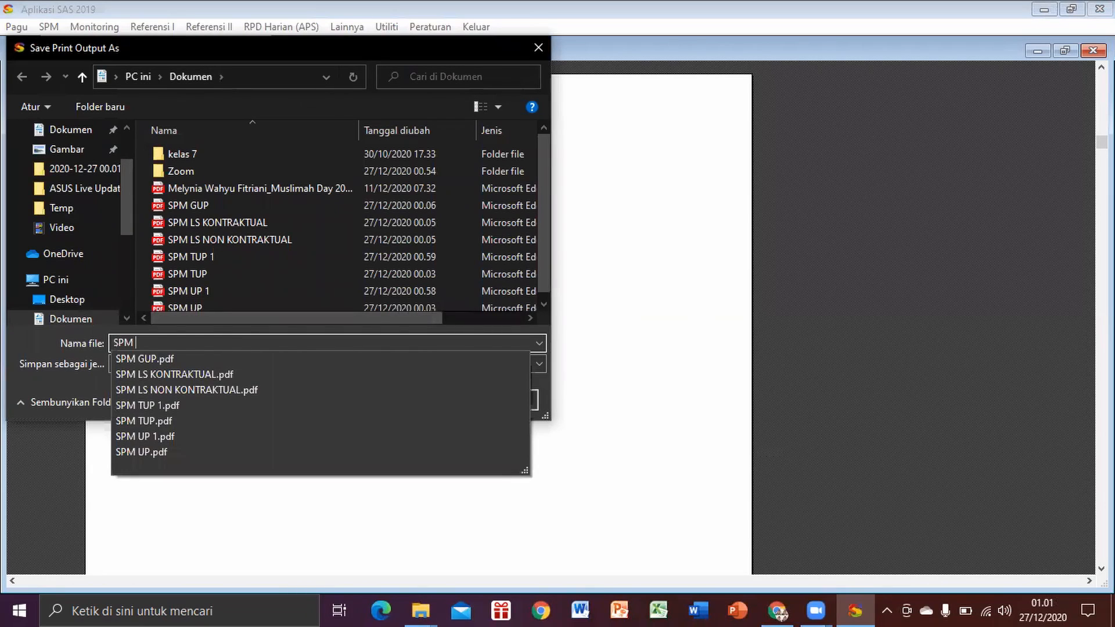
pyautogui.write('GUP')
pyautogui.press('Return')
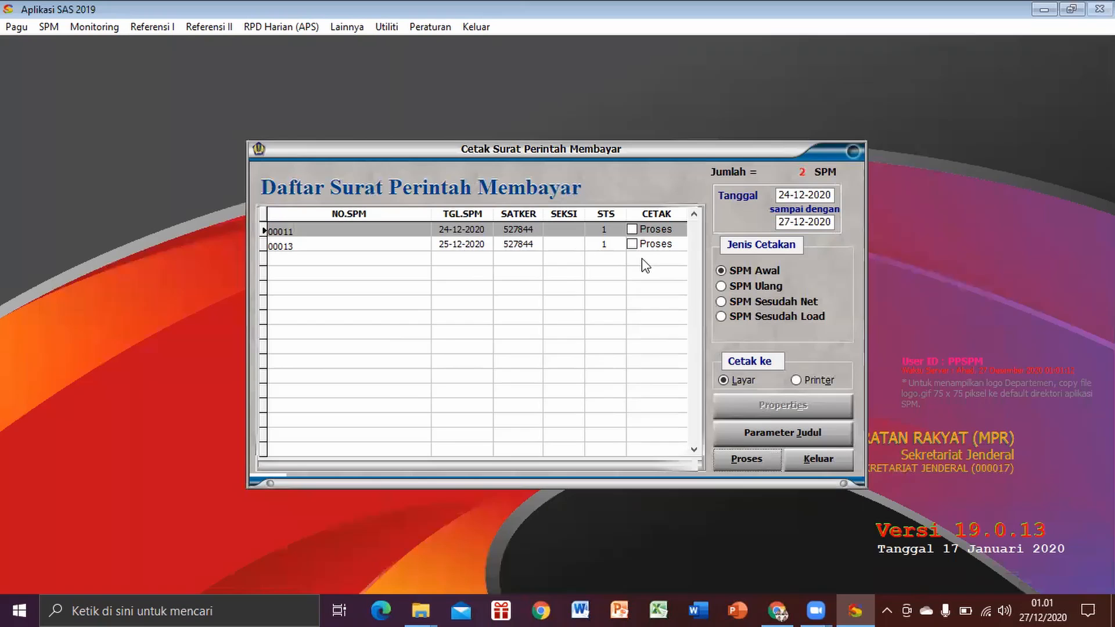
# Step: Preview SPM 00013 and print it to a PDF in Dokumen with a file name beginning SPM LS
pyautogui.click(632, 243)
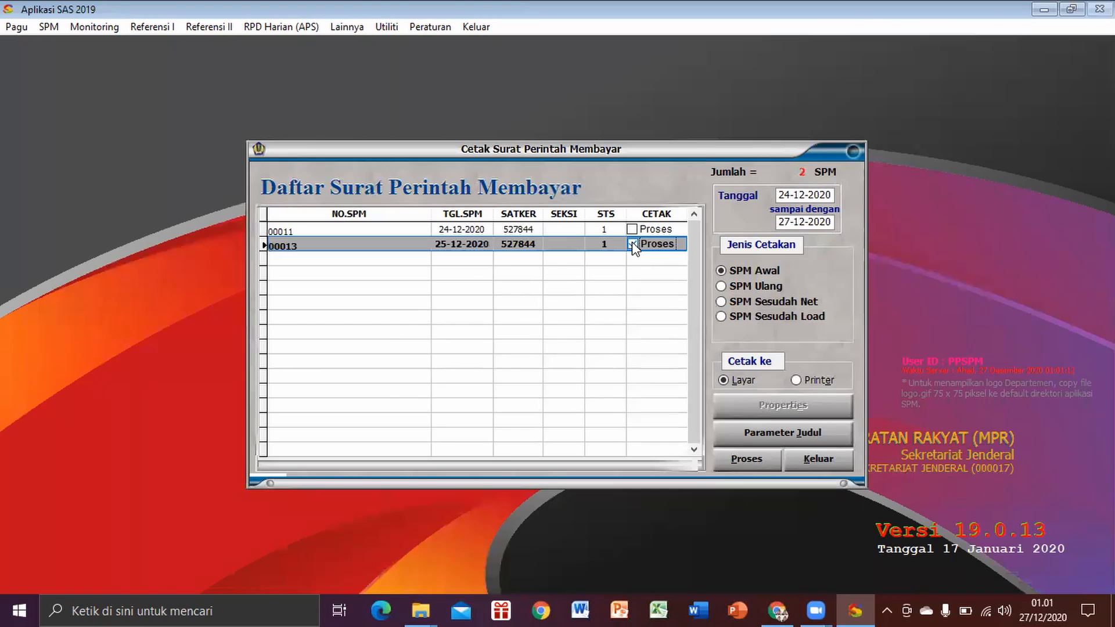
pyautogui.click(732, 459)
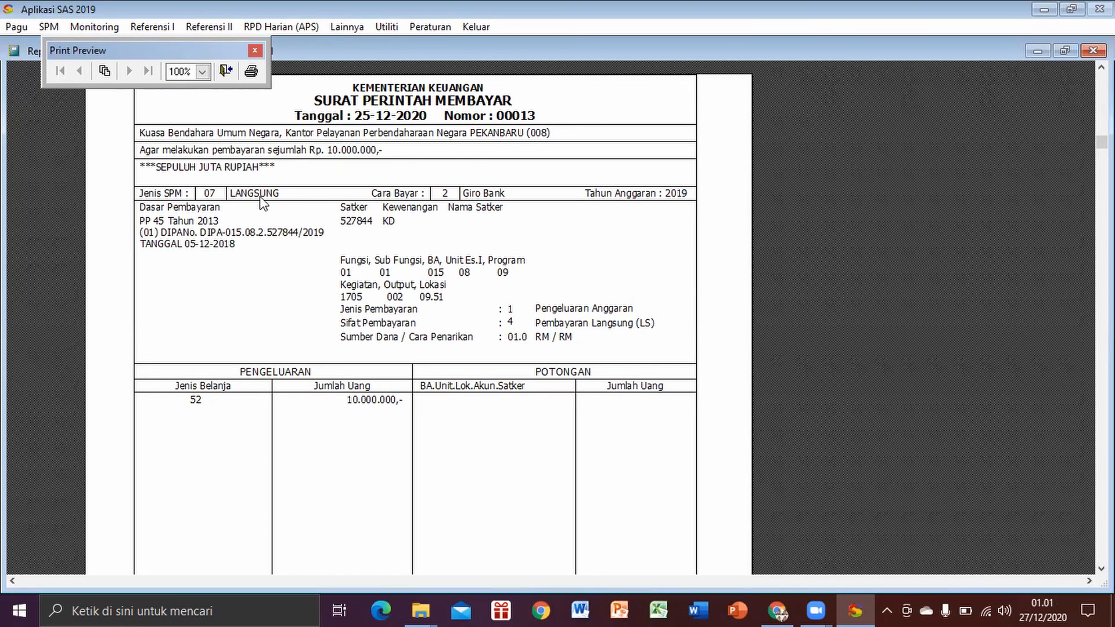
pyautogui.click(251, 70)
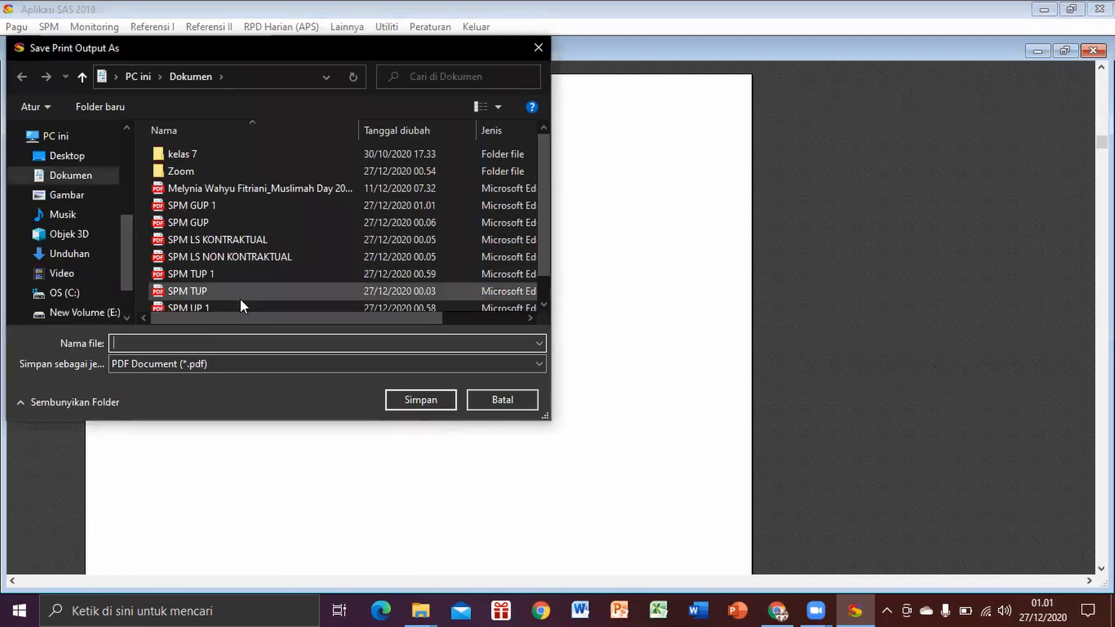
pyautogui.write('SPM L')
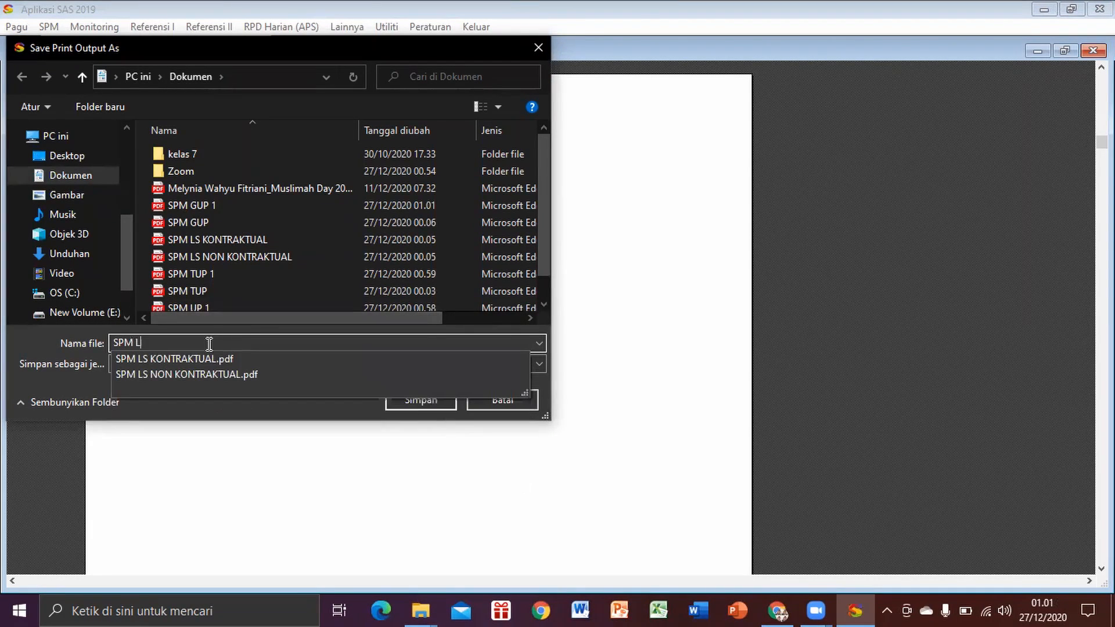
pyautogui.write('S')
pyautogui.click(430, 403)
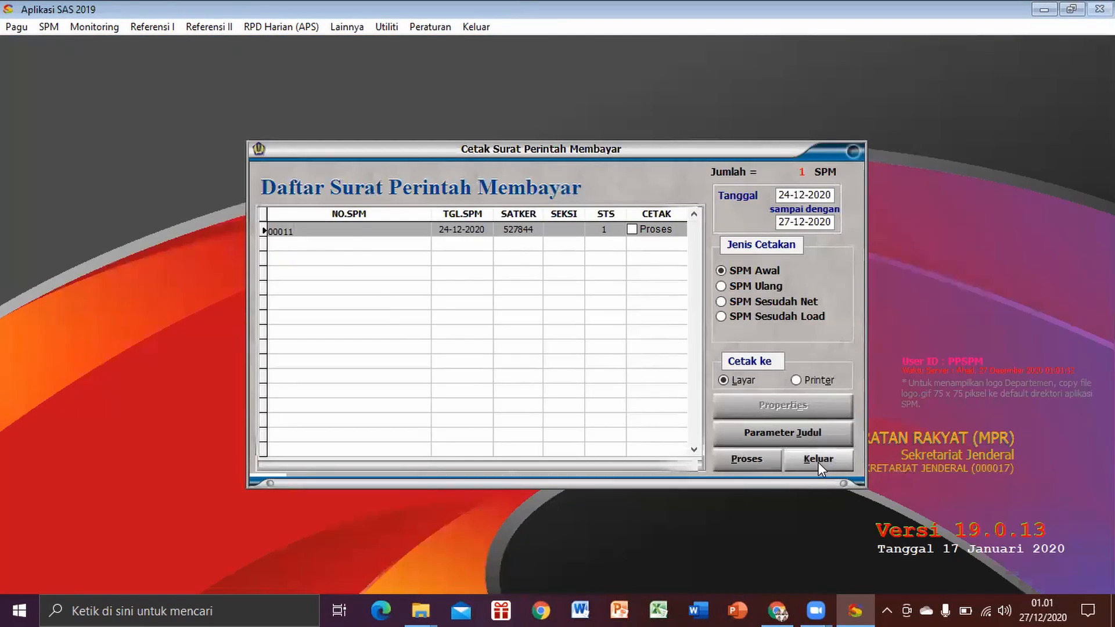
# Step: Close the SPM printing form and list the Januari receipts in RUH Kuitansi of the silabi pengeluaran module
pyautogui.click(818, 462)
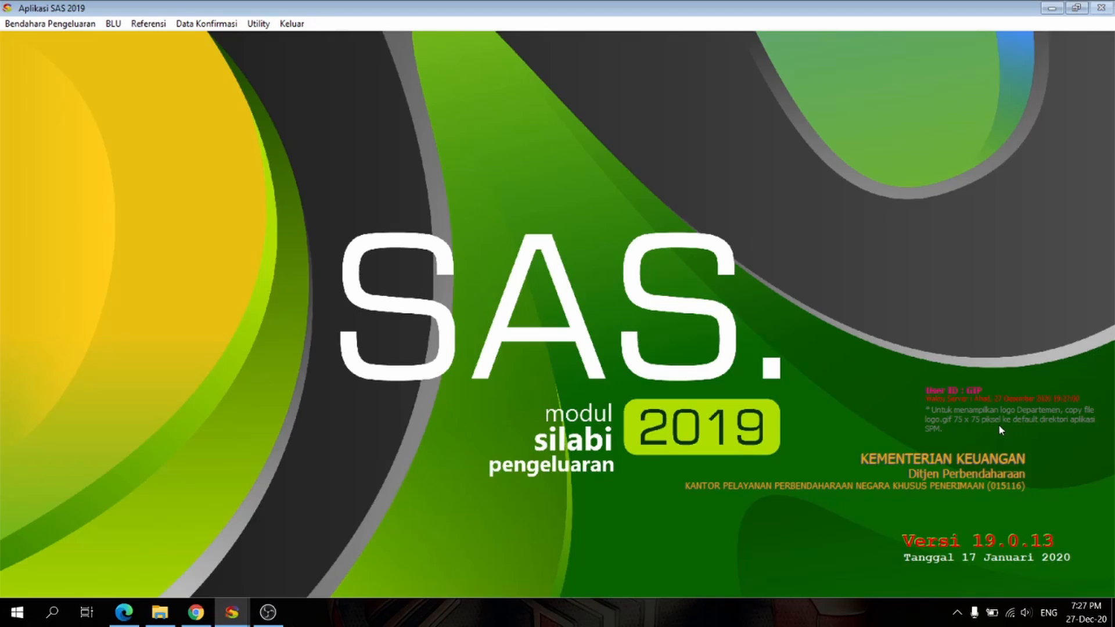
pyautogui.click(46, 32)
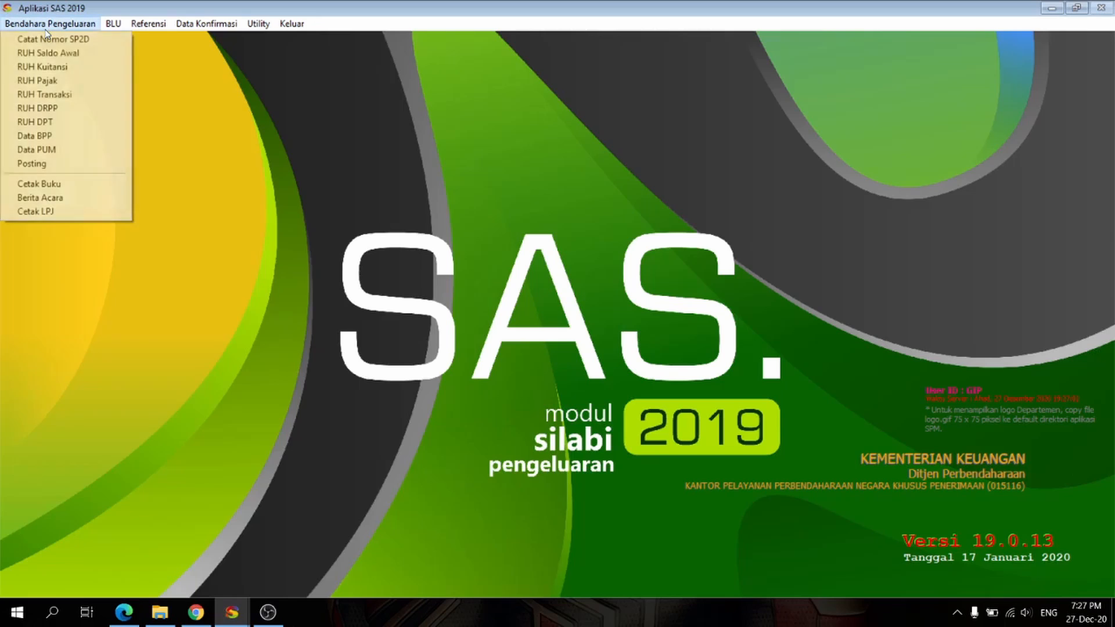
pyautogui.click(50, 68)
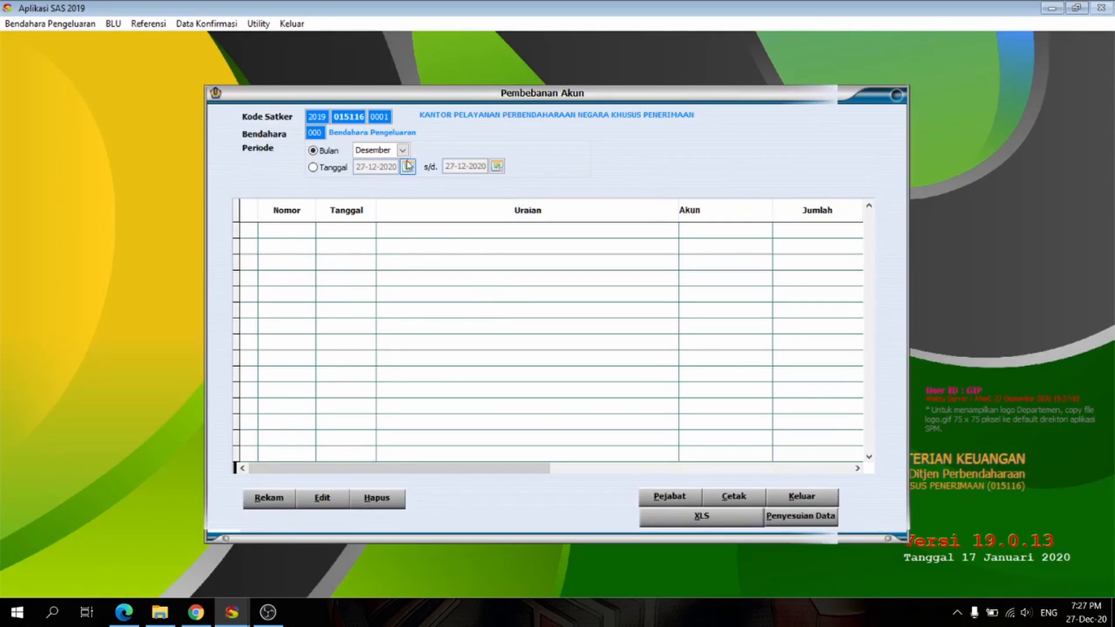
pyautogui.click(404, 153)
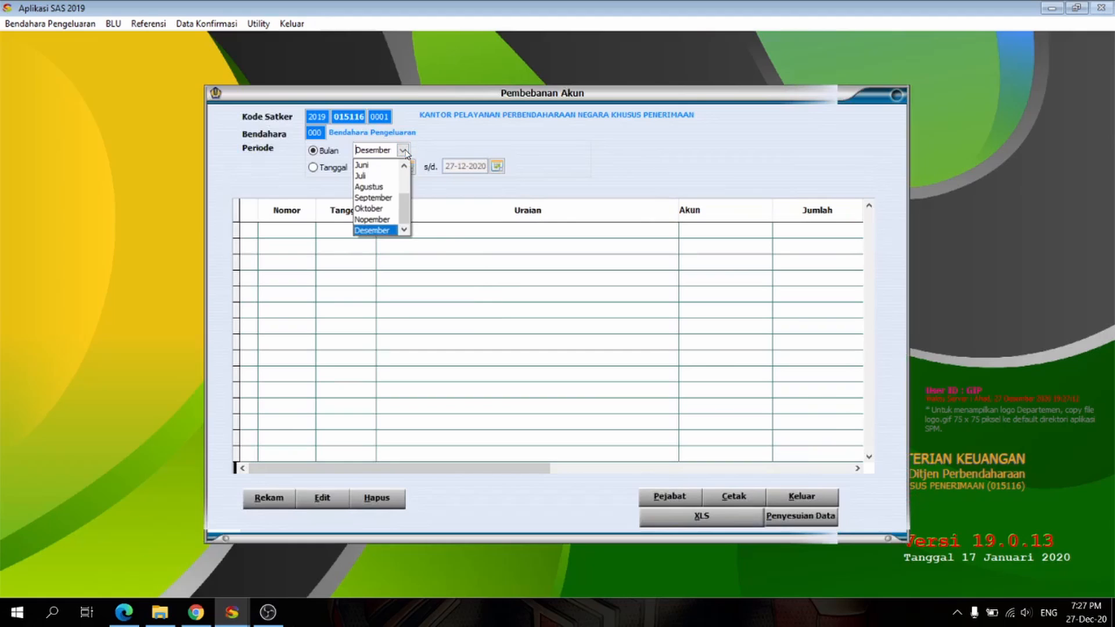
pyautogui.scroll(2, 413, 200)
pyautogui.click(383, 168)
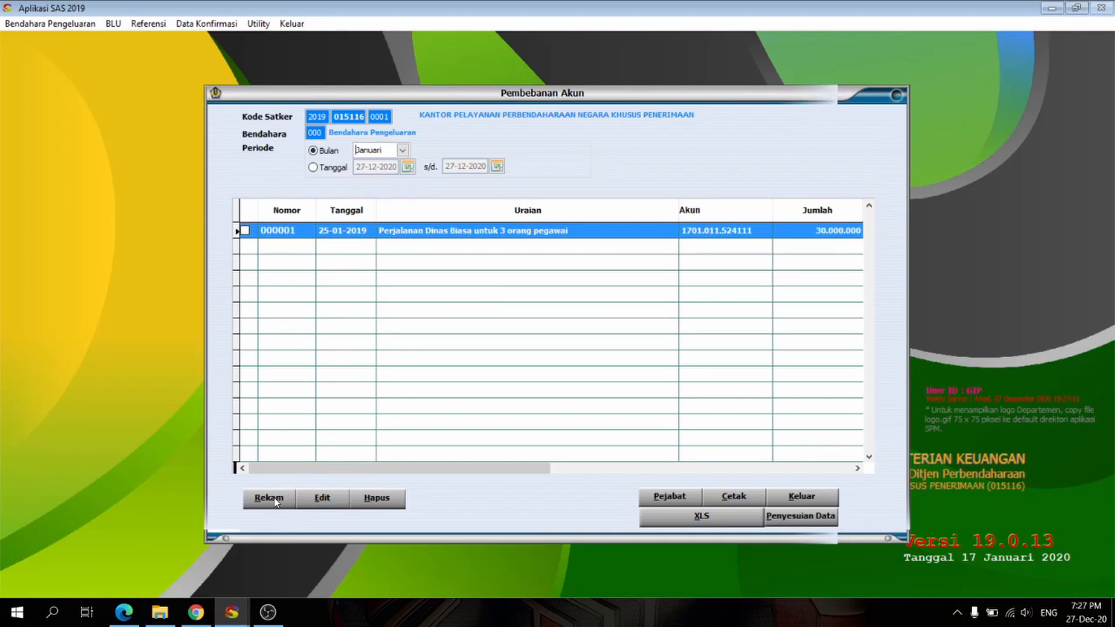
# Step: Start recording a new receipt with Non KKP as its payment method
pyautogui.click(269, 499)
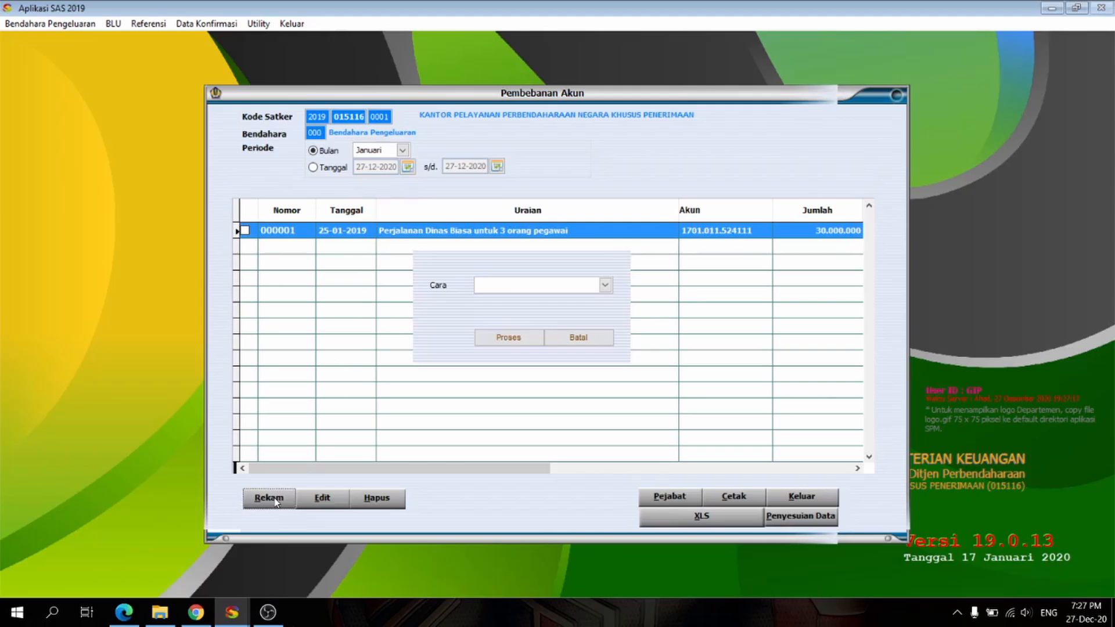
pyautogui.click(604, 285)
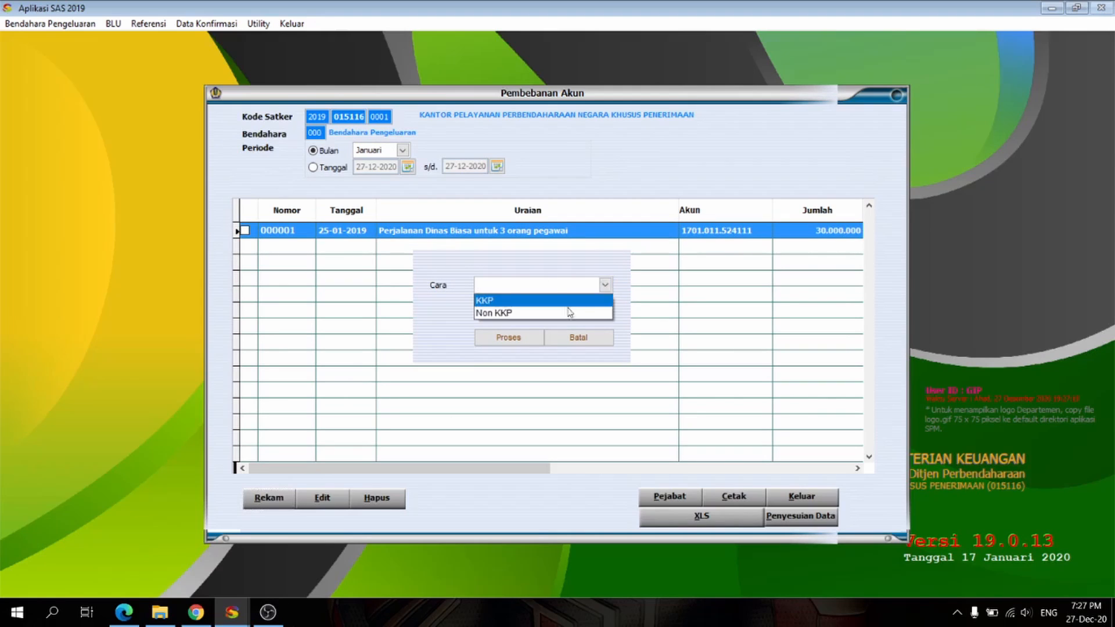
pyautogui.click(503, 324)
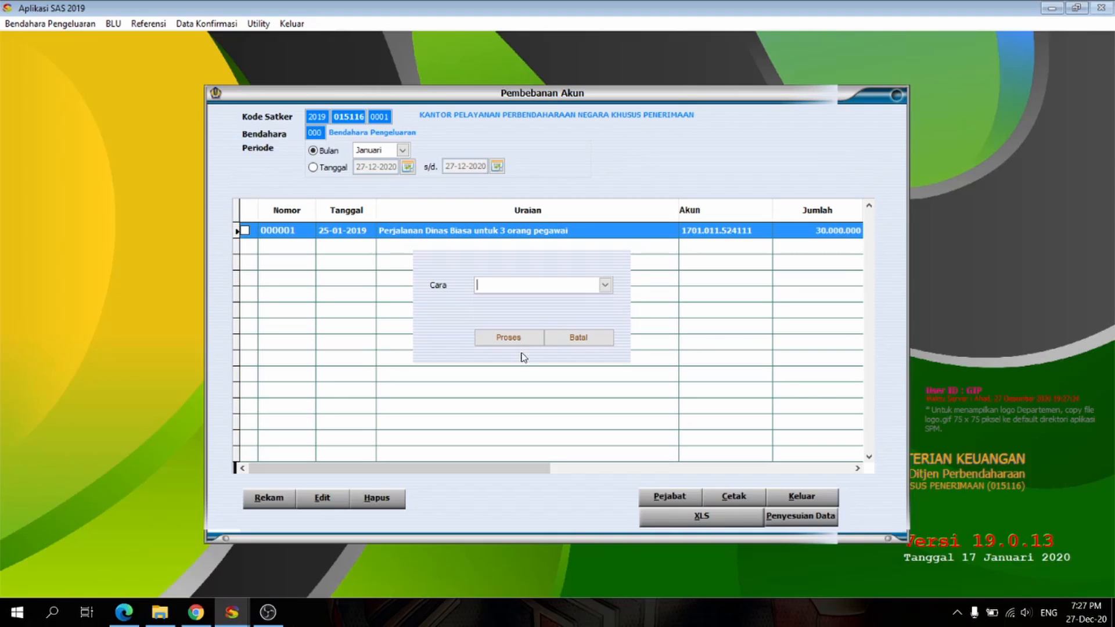
pyautogui.click(605, 285)
pyautogui.click(553, 313)
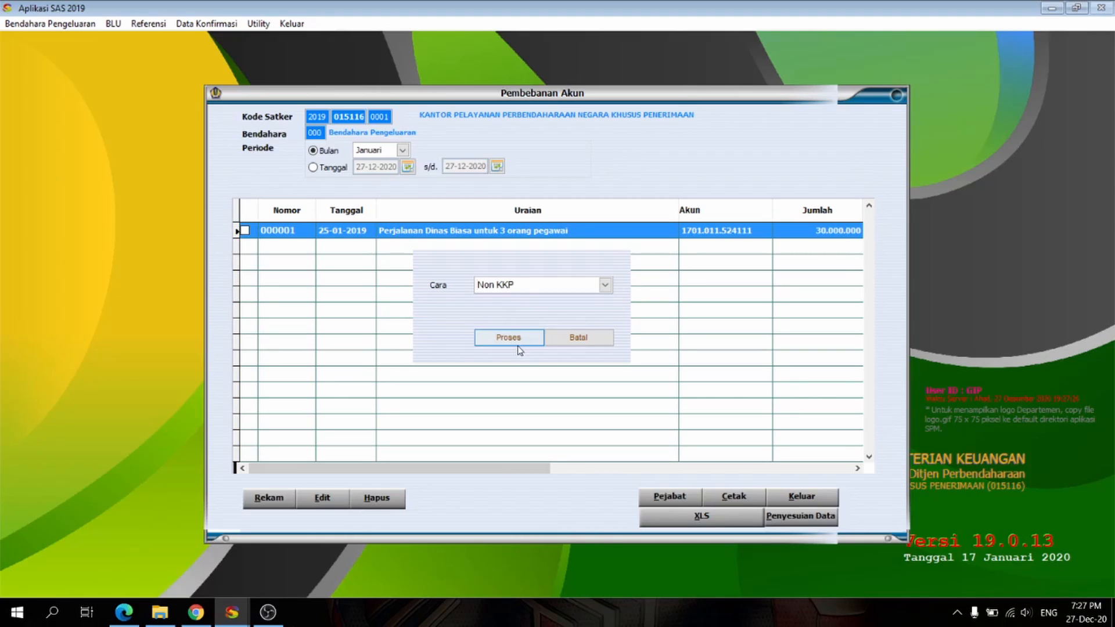
pyautogui.click(518, 343)
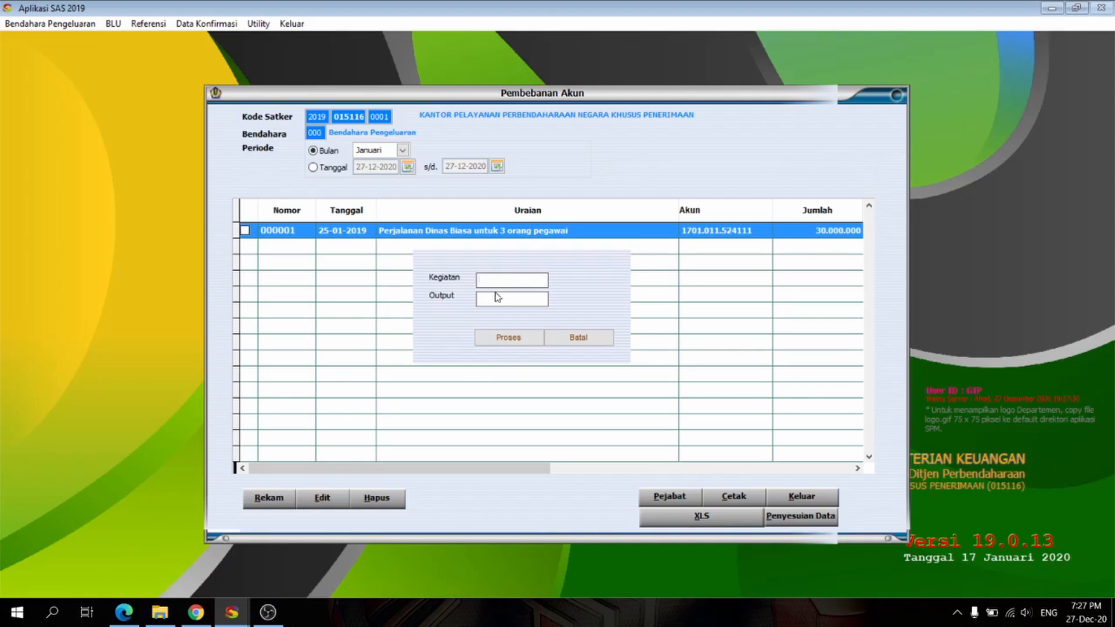
# Step: Switch to the PPK module, reopen Tayang Pagu and examine the activity and output codes in the budget list
pyautogui.moveTo(232, 612)
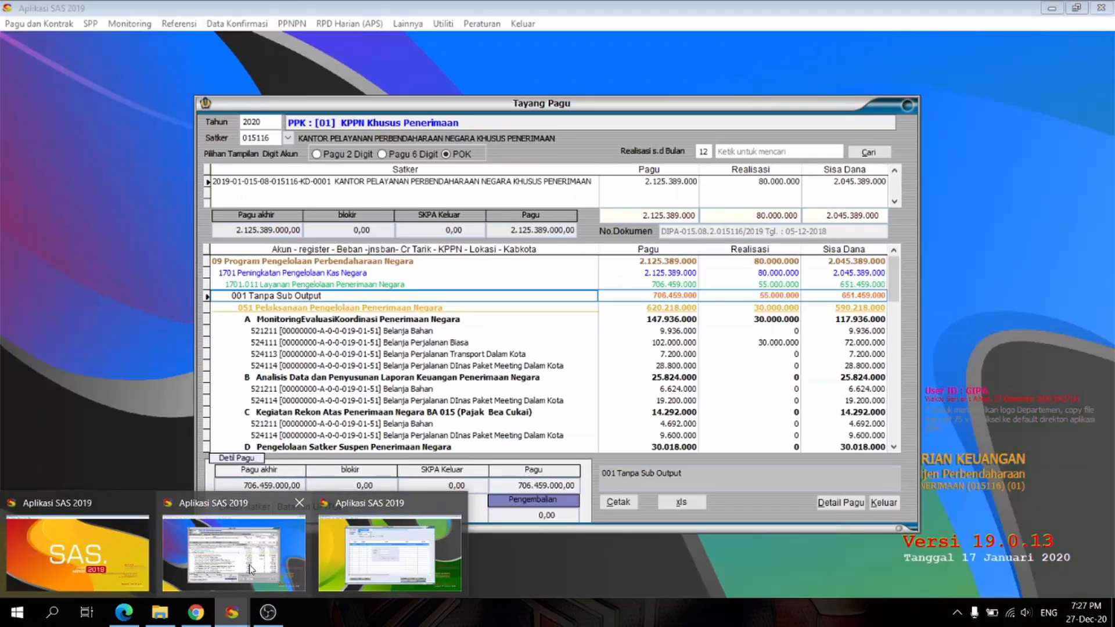
pyautogui.click(250, 565)
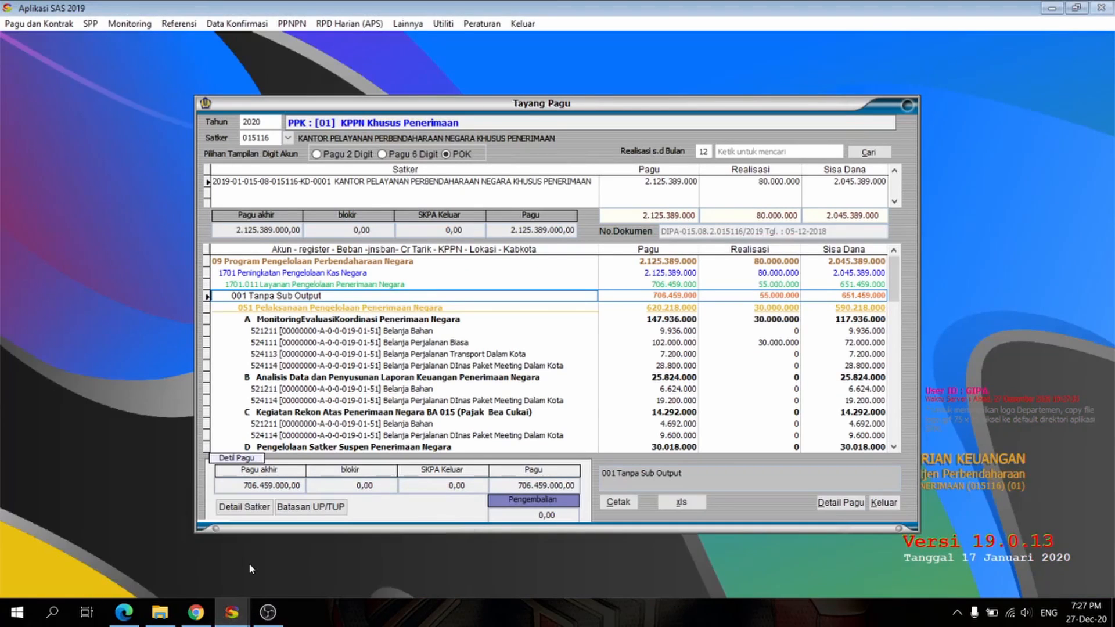
pyautogui.click(880, 502)
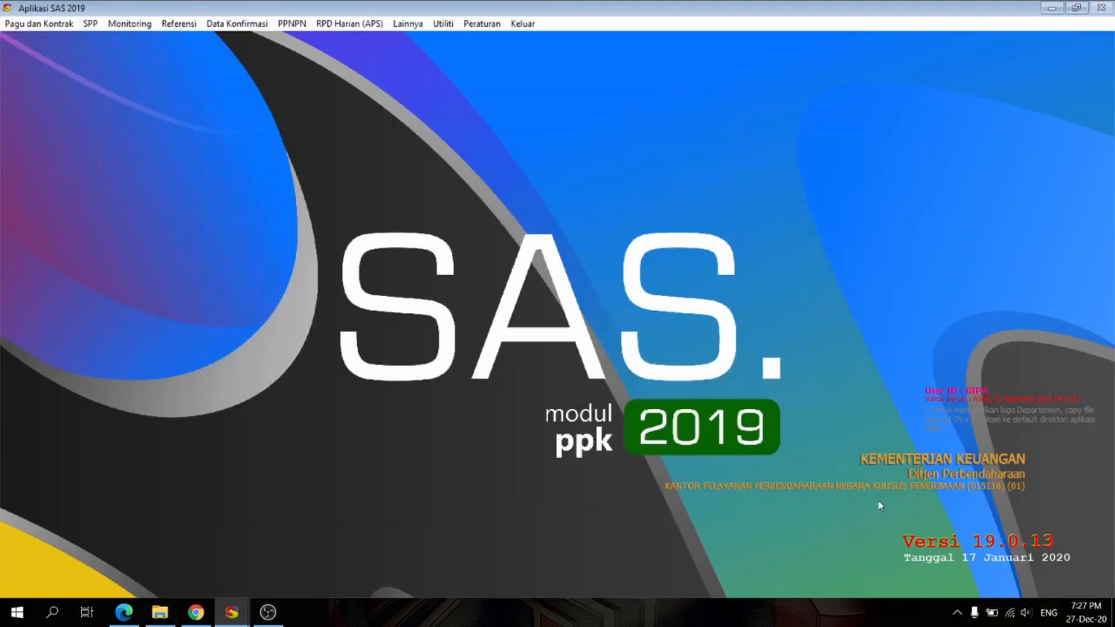
pyautogui.click(49, 26)
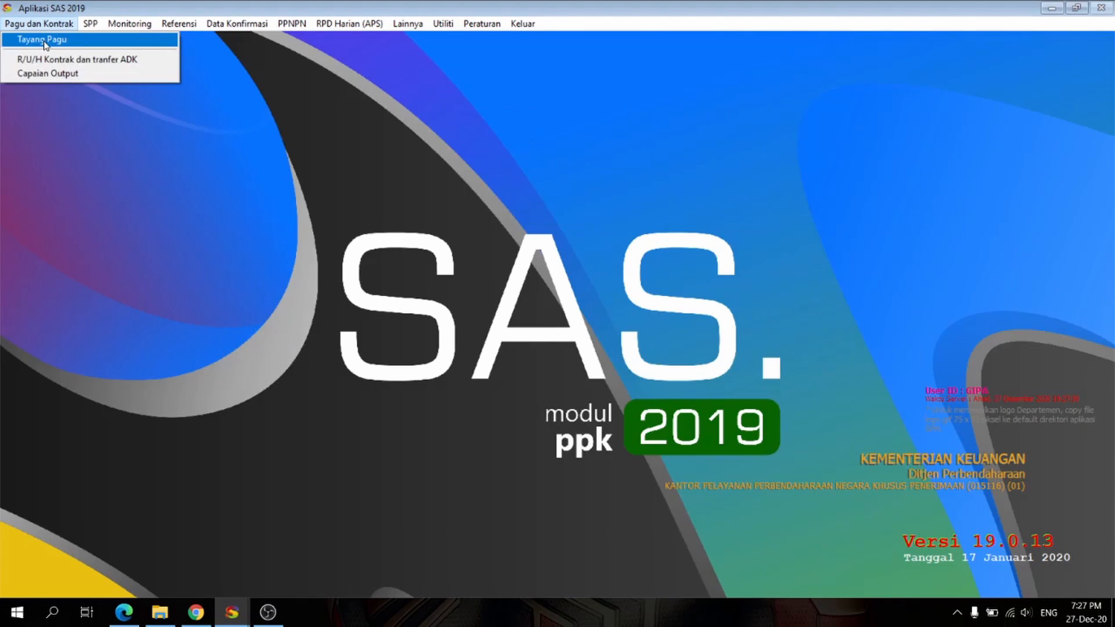
pyautogui.click(45, 40)
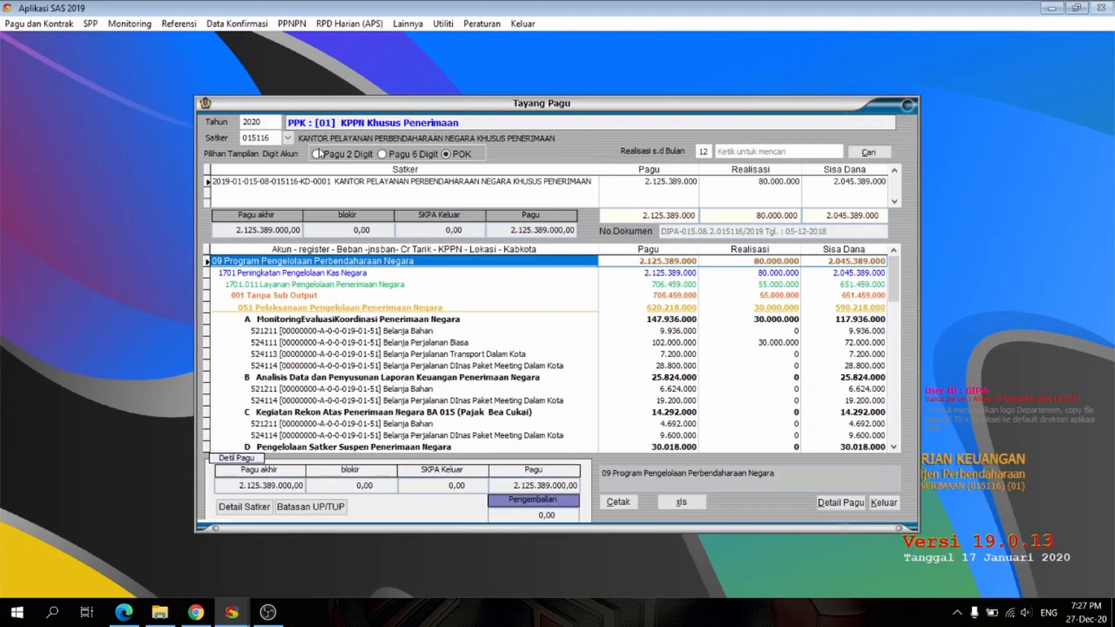
pyautogui.scroll(-10, 363, 314)
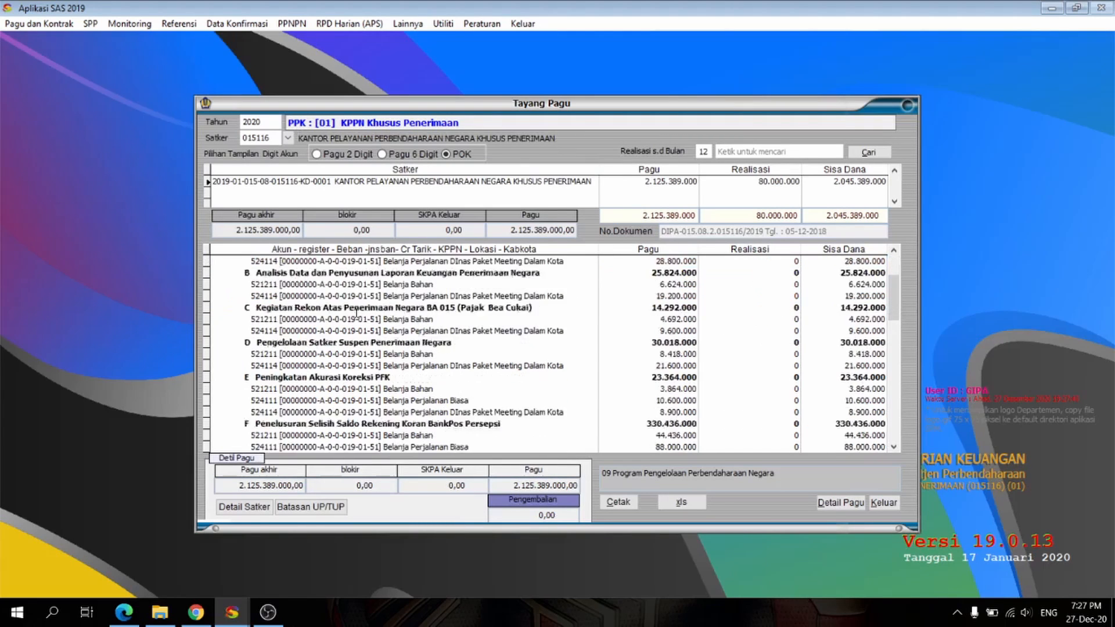
pyautogui.scroll(10, 340, 314)
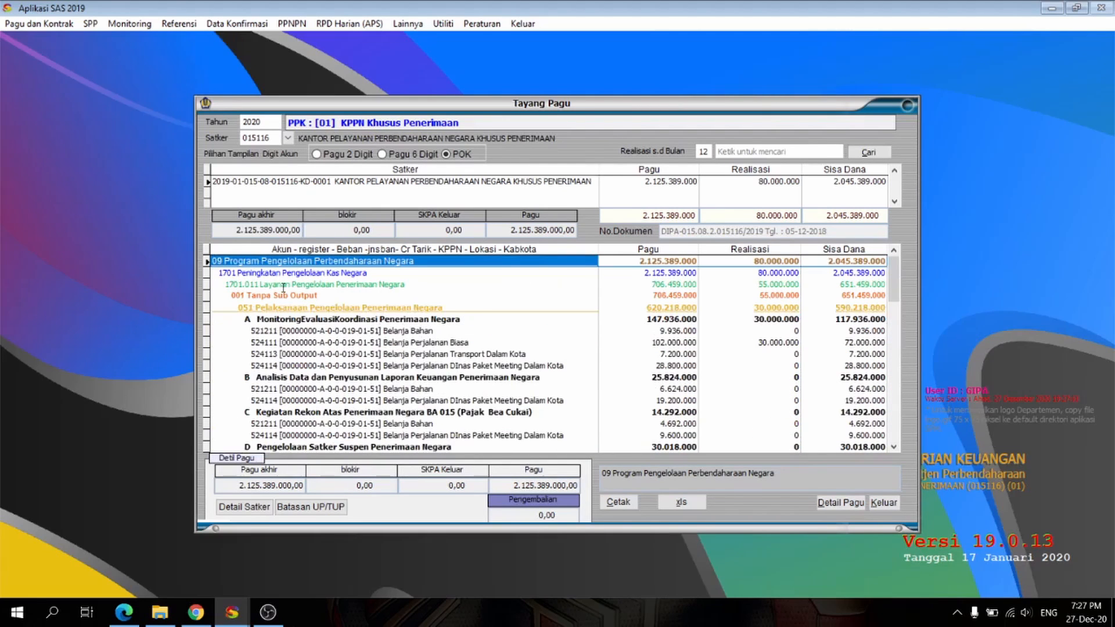
pyautogui.click(279, 274)
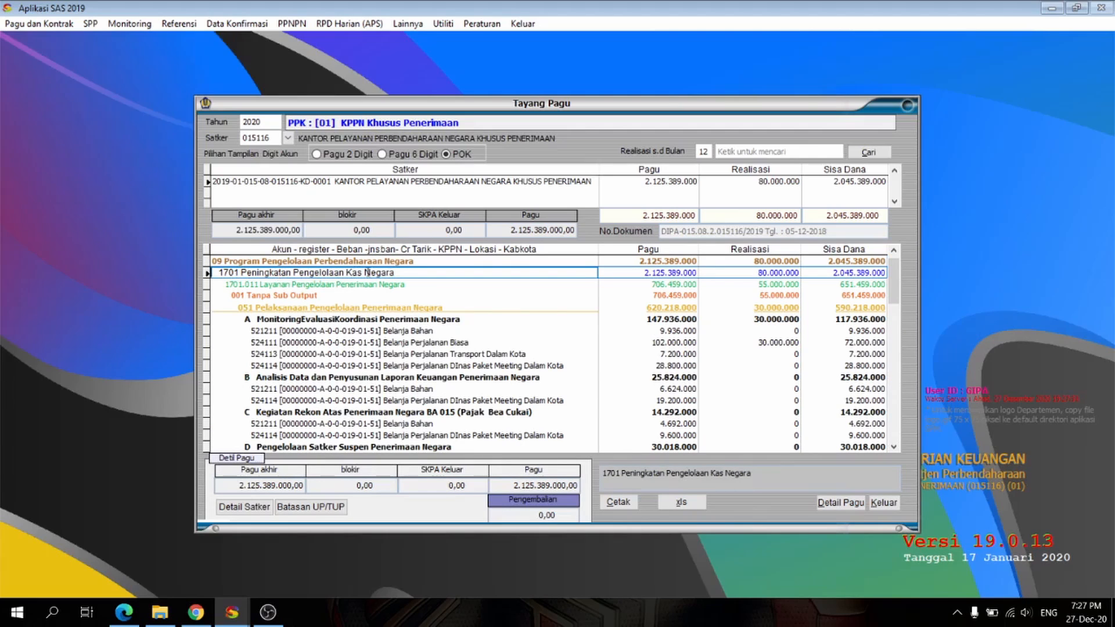
pyautogui.click(320, 285)
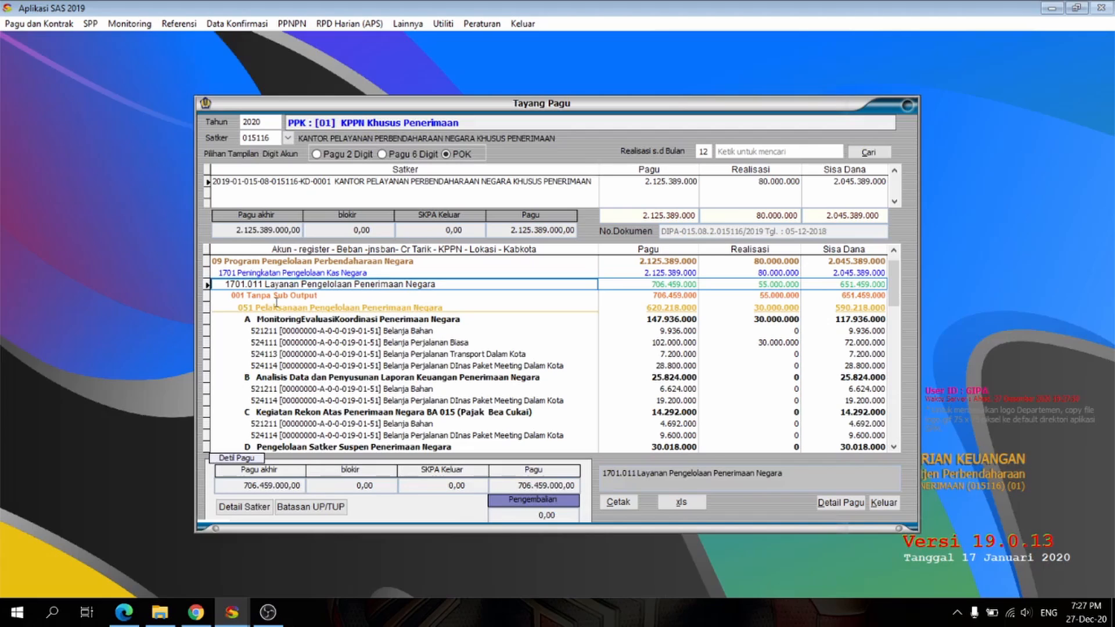
pyautogui.click(239, 273)
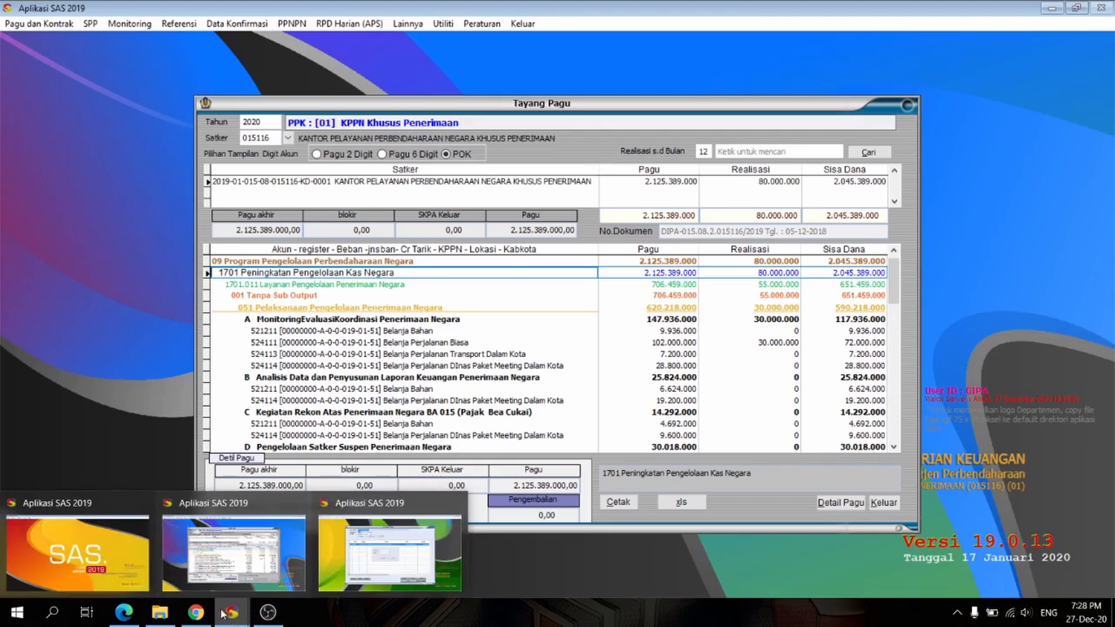
# Step: Return to the receipt in the silabi module and load the accounts for Kegiatan 1701, Output 011
pyautogui.moveTo(233, 615)
pyautogui.click(344, 560)
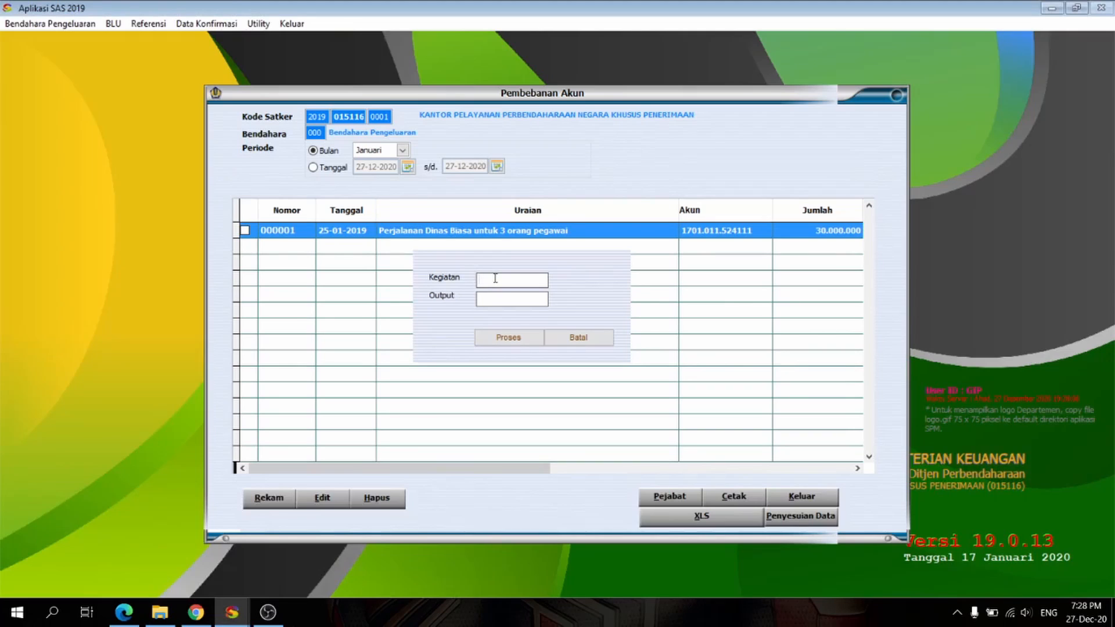
pyautogui.write('1701')
pyautogui.write('011')
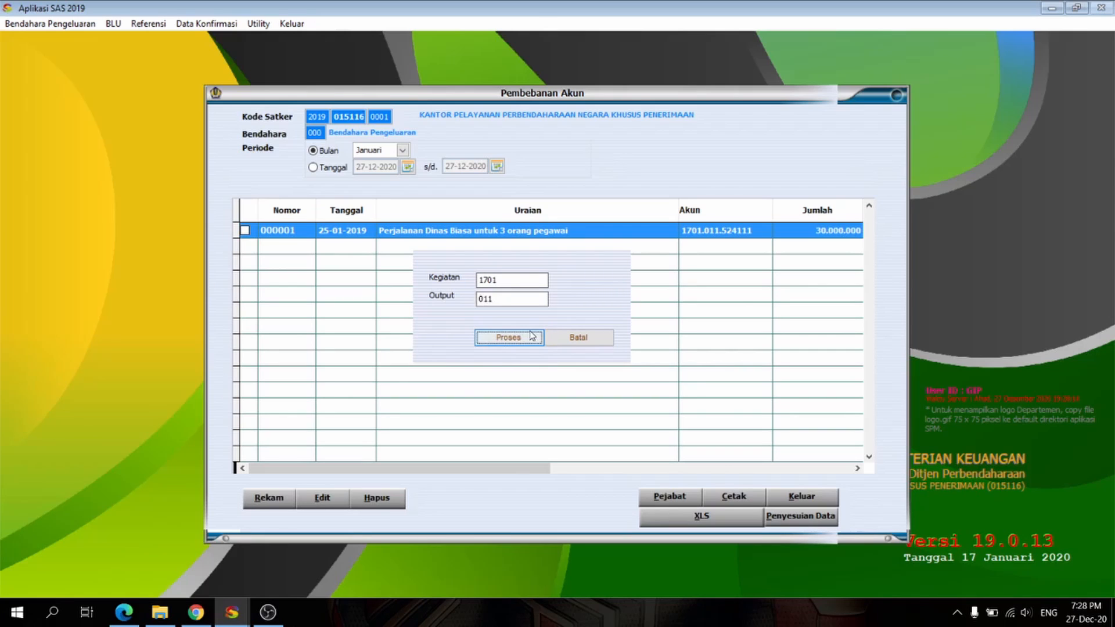
pyautogui.click(523, 337)
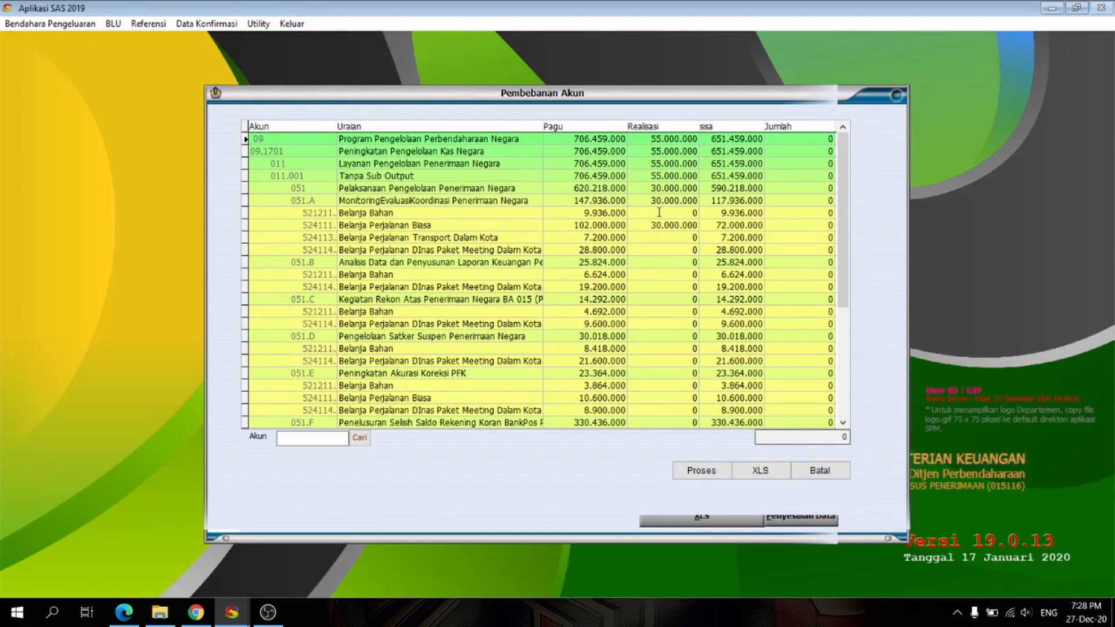
# Step: Charge 5.000.000 to account 521211 Belanja Bahan under 051.B and proceed to the receipt form
pyautogui.click(653, 274)
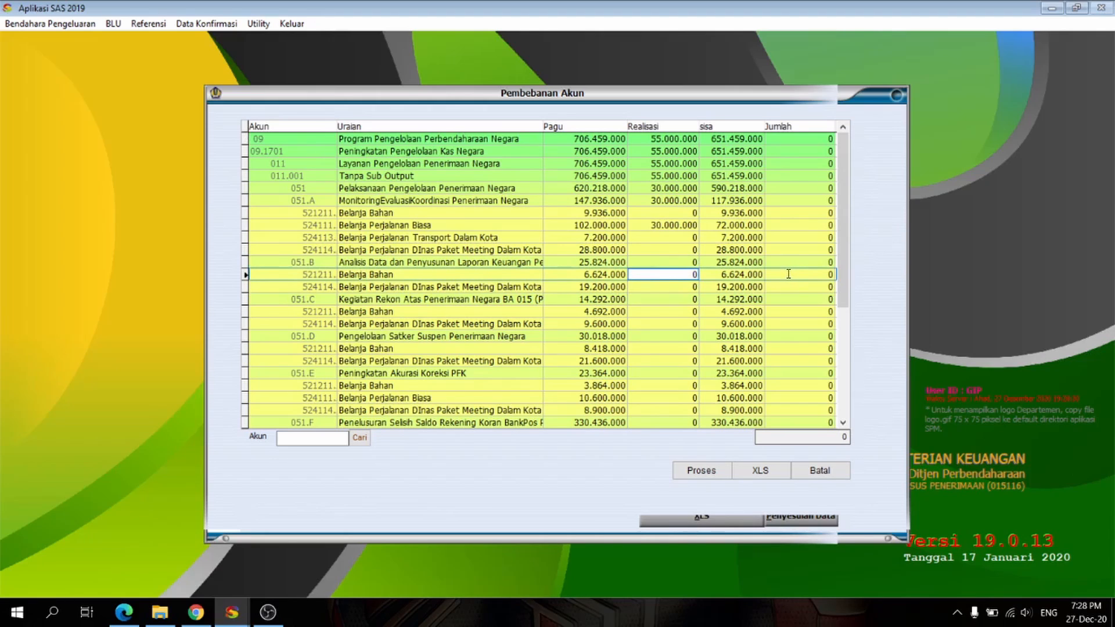
pyautogui.click(779, 274)
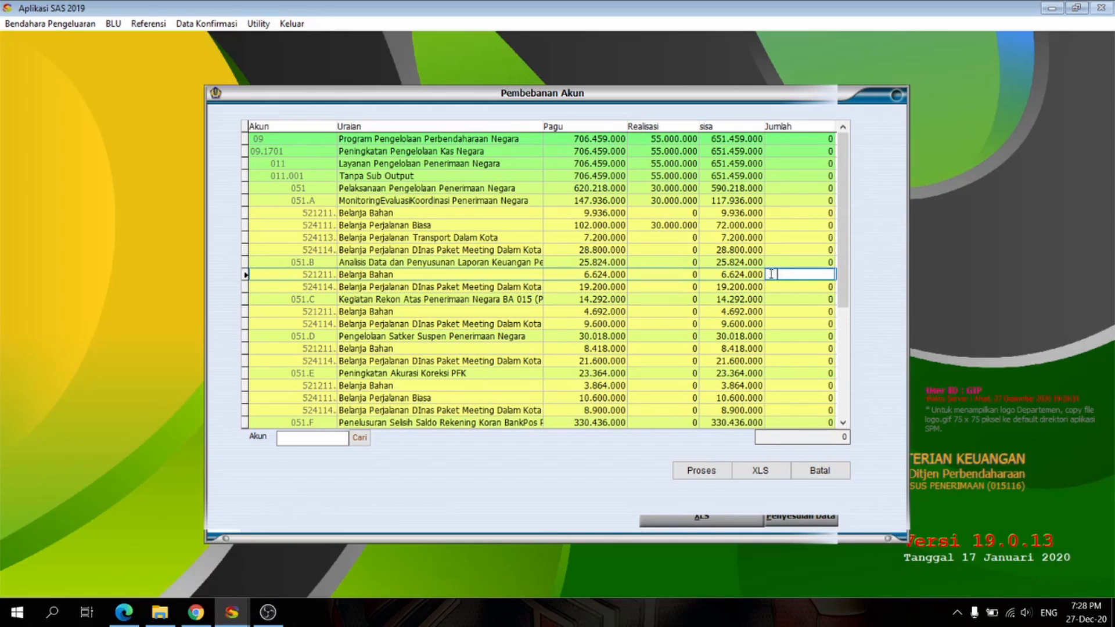
pyautogui.write('5')
pyautogui.write('00.0')
pyautogui.write('000')
pyautogui.press('Return')
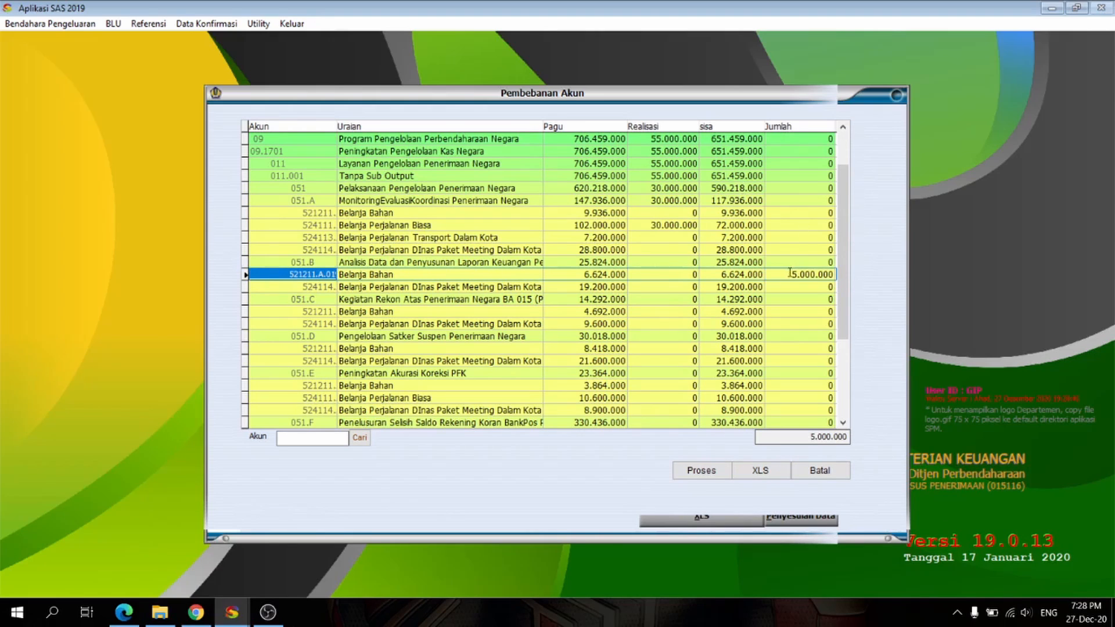
pyautogui.click(710, 474)
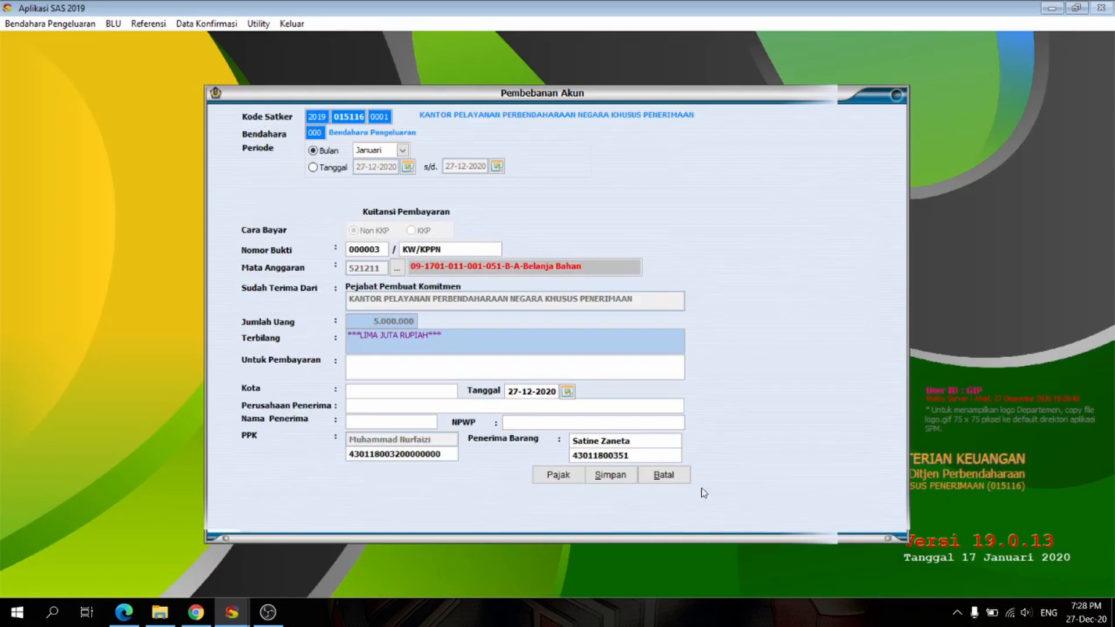
# Step: Enter "Dokumentasi dalam penyusunan Laporan Keuangan" as the purpose of the receipt's payment
pyautogui.click(445, 250)
pyautogui.click(377, 362)
pyautogui.write('Dokumentasi dalam penyusunan Lapoaran Keuangan')
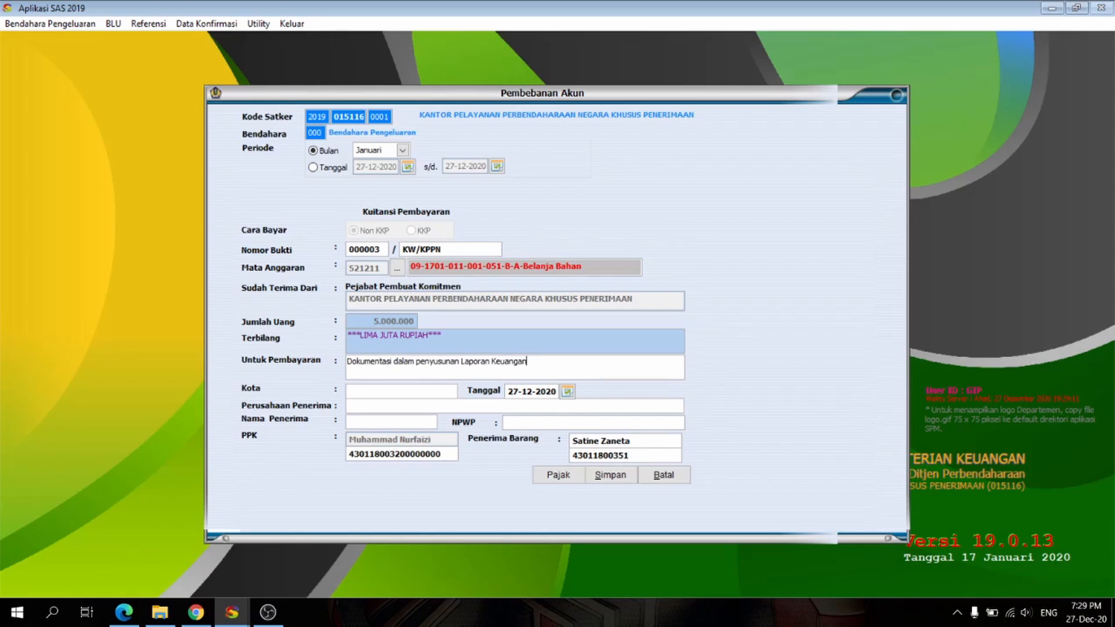
# Step: Fill in Kota Jakarta Pusat as the city, PT. Dikala Senja as the recipient company and the recipient's full name
pyautogui.press('Tab')
pyautogui.click(393, 404)
pyautogui.write('P')
pyautogui.write('T')
pyautogui.write('. DI')
pyautogui.write('ikala Se')
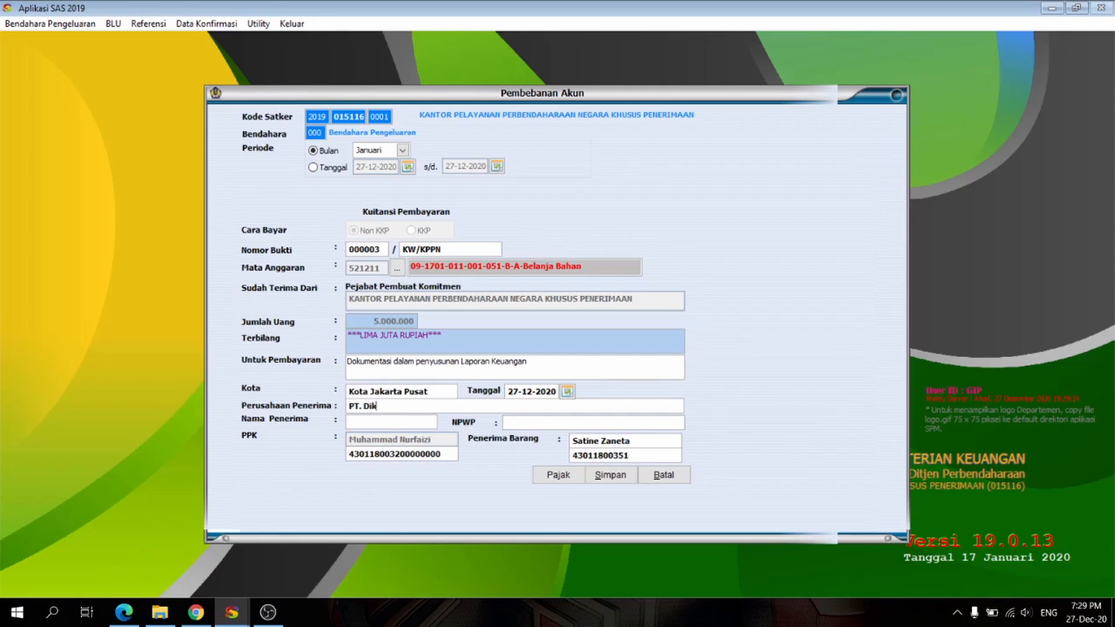
pyautogui.press('BackSpace')
pyautogui.press('BackSpace')
pyautogui.write('Senj')
pyautogui.write('Anya Ge')
pyautogui.write('raldine')
pyautogui.press('Tab')
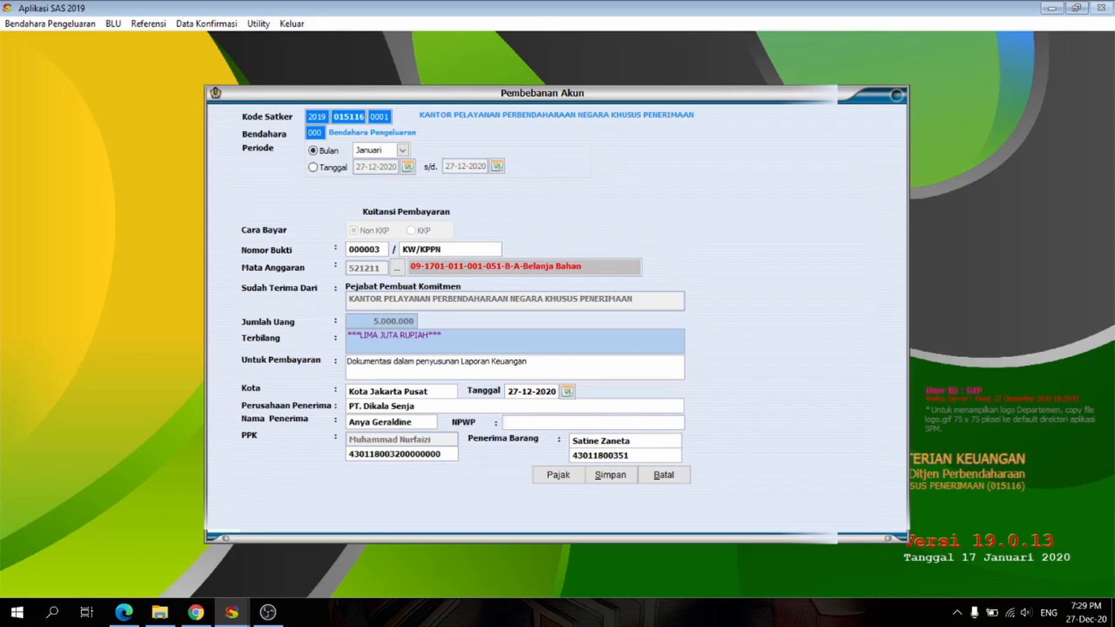
# Step: Enter the recipient's NPWP tax number and try to save the receipt
pyautogui.write('000000000000000')
pyautogui.write('0')
pyautogui.doubleClick(555, 427)
pyautogui.press('BackSpace')
pyautogui.write('0000000000000')
pyautogui.press('BackSpace')
pyautogui.press('BackSpace')
pyautogui.press('BackSpace')
pyautogui.write('44444')
pyautogui.click(611, 480)
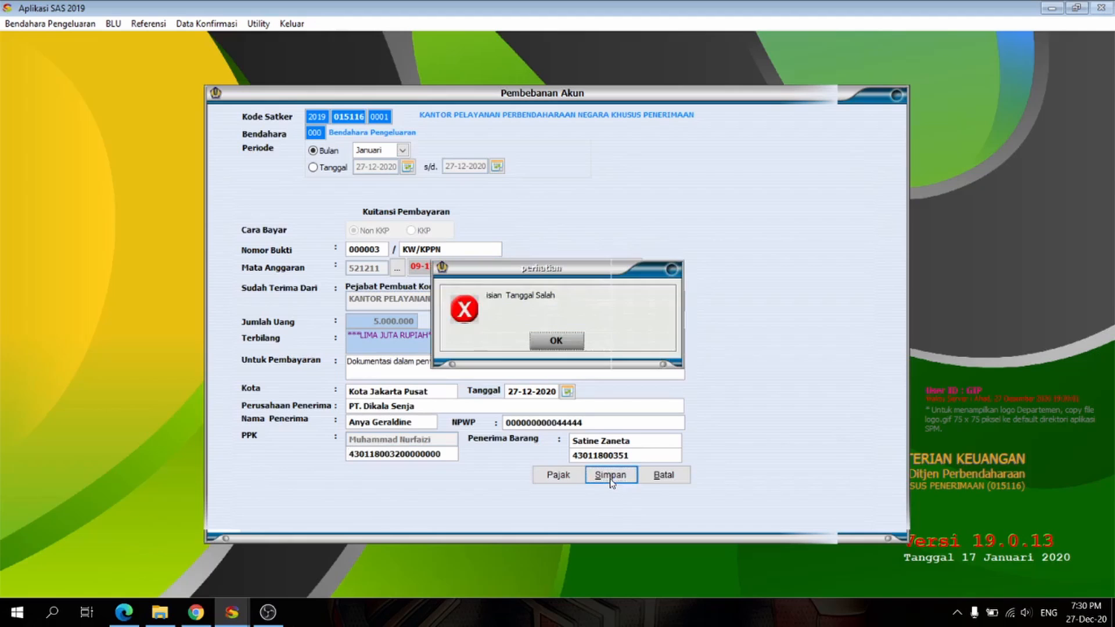
pyautogui.click(574, 346)
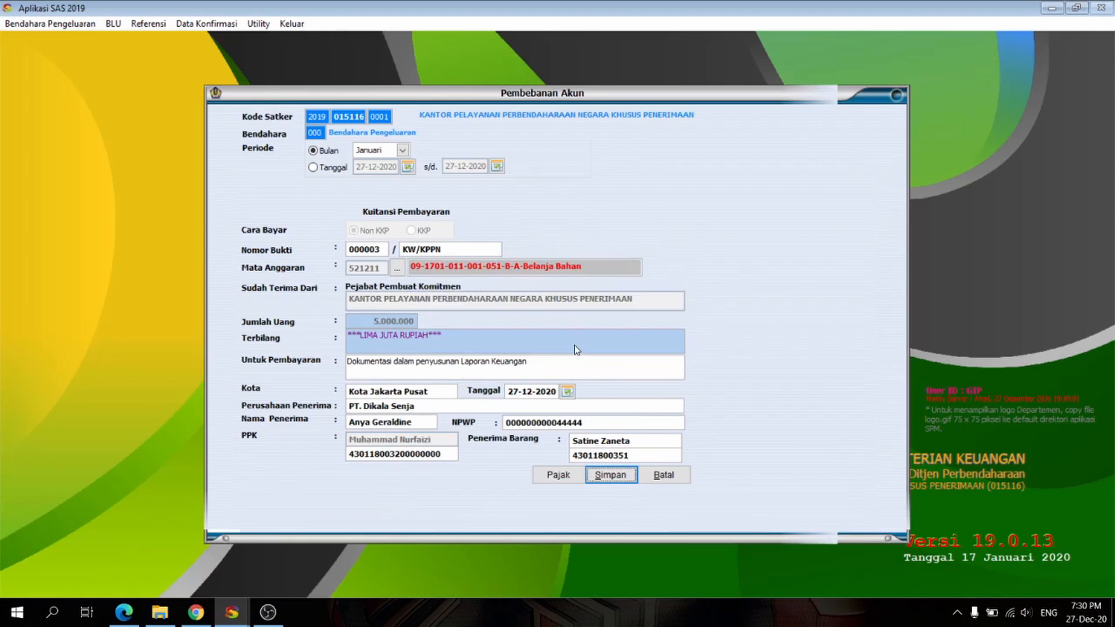
# Step: Set the receipt's date to 10-01-2019, save the receipt and leave the Pembebanan Akun form
pyautogui.click(567, 392)
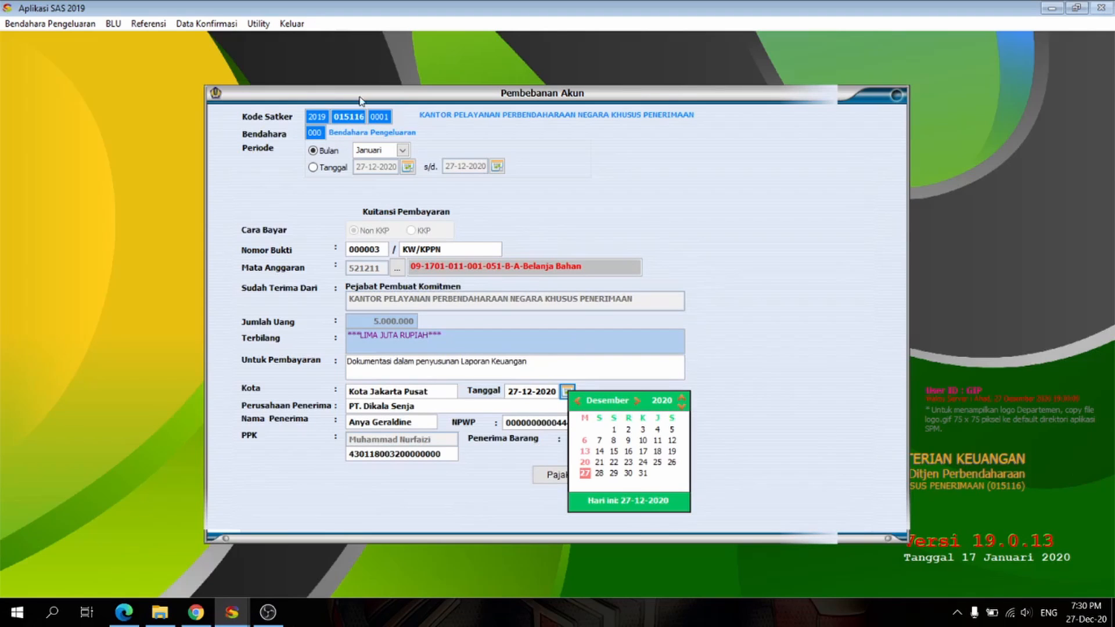
pyautogui.click(682, 408)
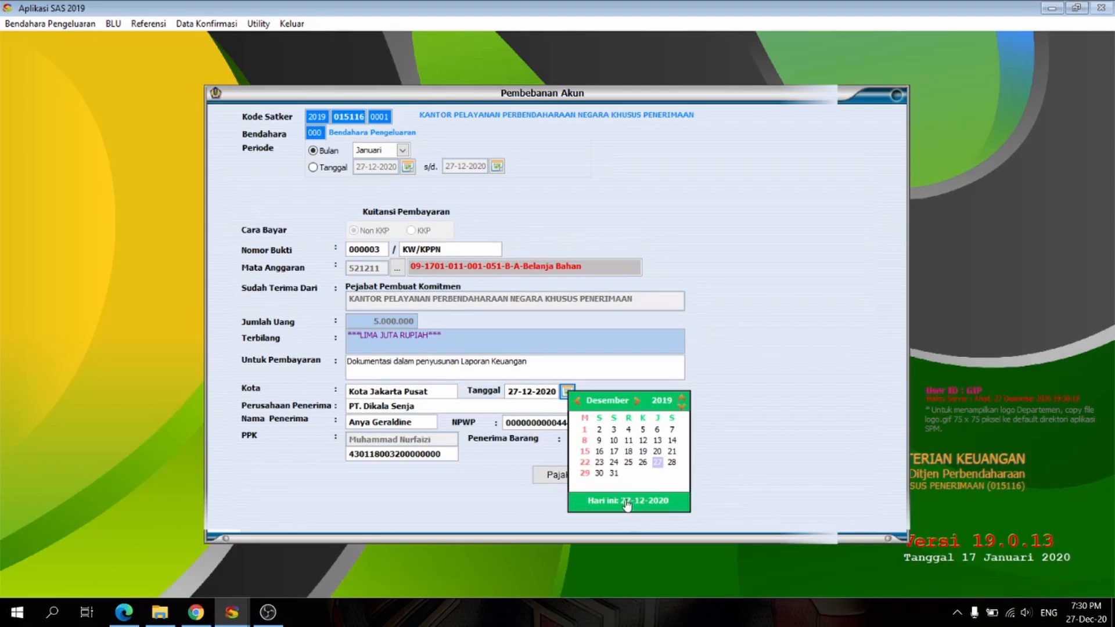
pyautogui.click(577, 402)
pyautogui.click(578, 402)
pyautogui.click(577, 402)
pyautogui.click(577, 401)
pyautogui.click(578, 401)
pyautogui.click(577, 401)
pyautogui.click(578, 401)
pyautogui.click(577, 401)
pyautogui.click(577, 402)
pyautogui.click(577, 402)
pyautogui.click(578, 402)
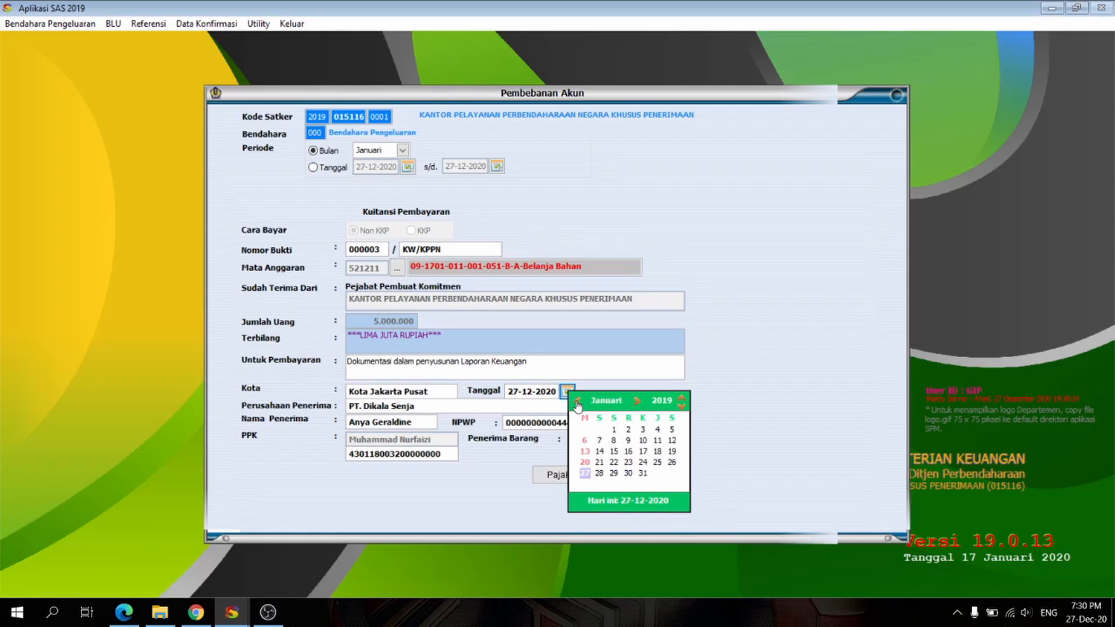
pyautogui.click(642, 440)
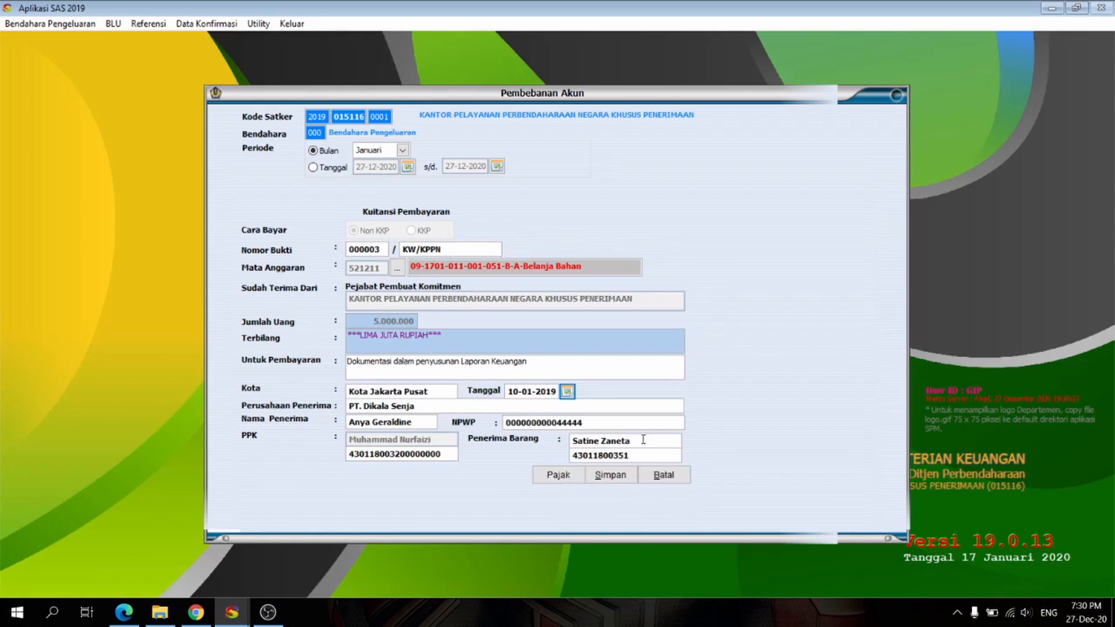
pyautogui.click(625, 476)
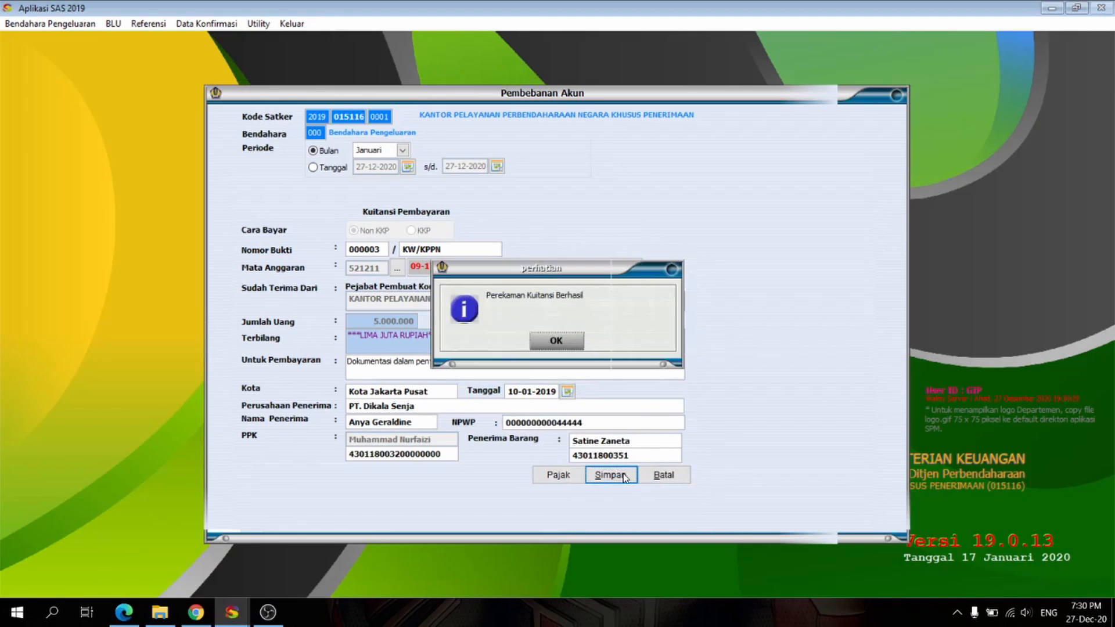
pyautogui.click(563, 342)
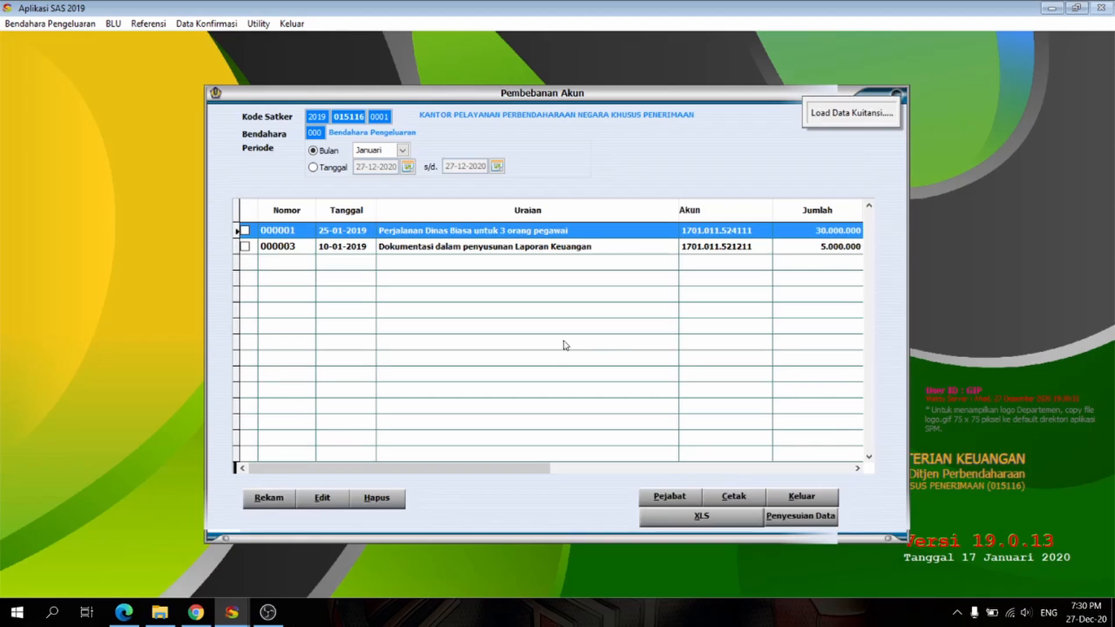
pyautogui.click(801, 497)
# Step: Open the RUH Pajak tax records and set the period to the month of Januari
pyautogui.click(55, 26)
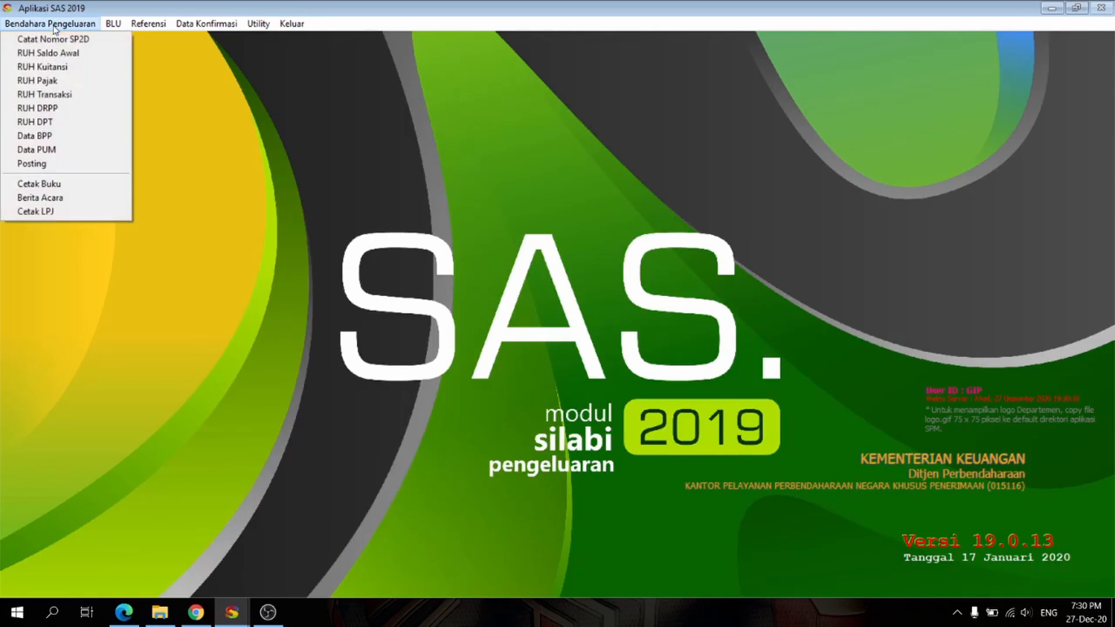
pyautogui.click(62, 82)
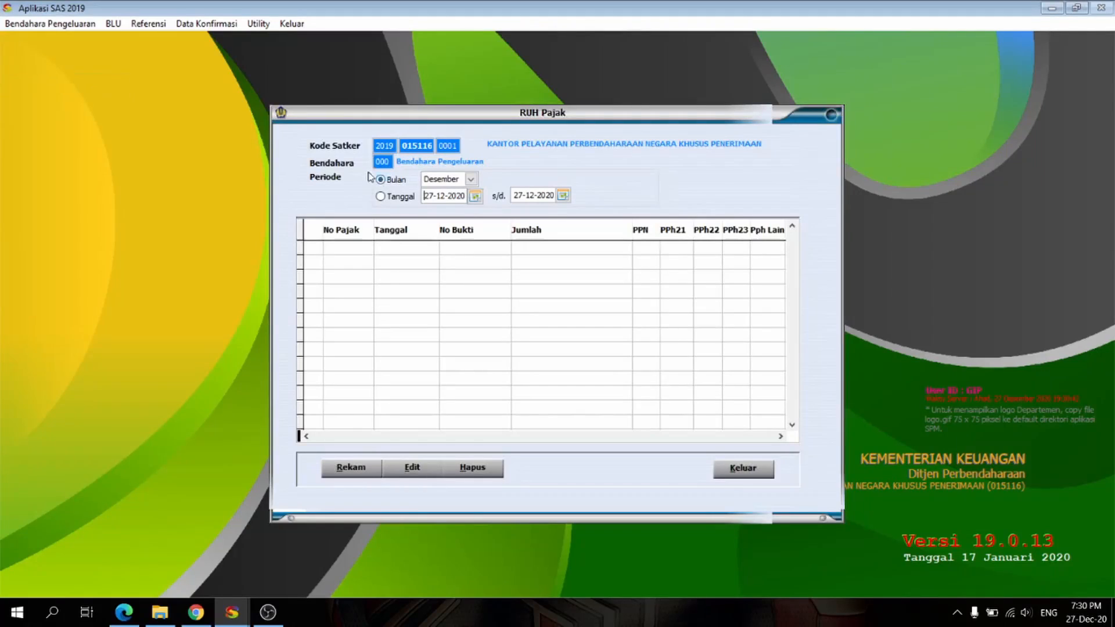
pyautogui.click(470, 180)
pyautogui.scroll(2, 441, 221)
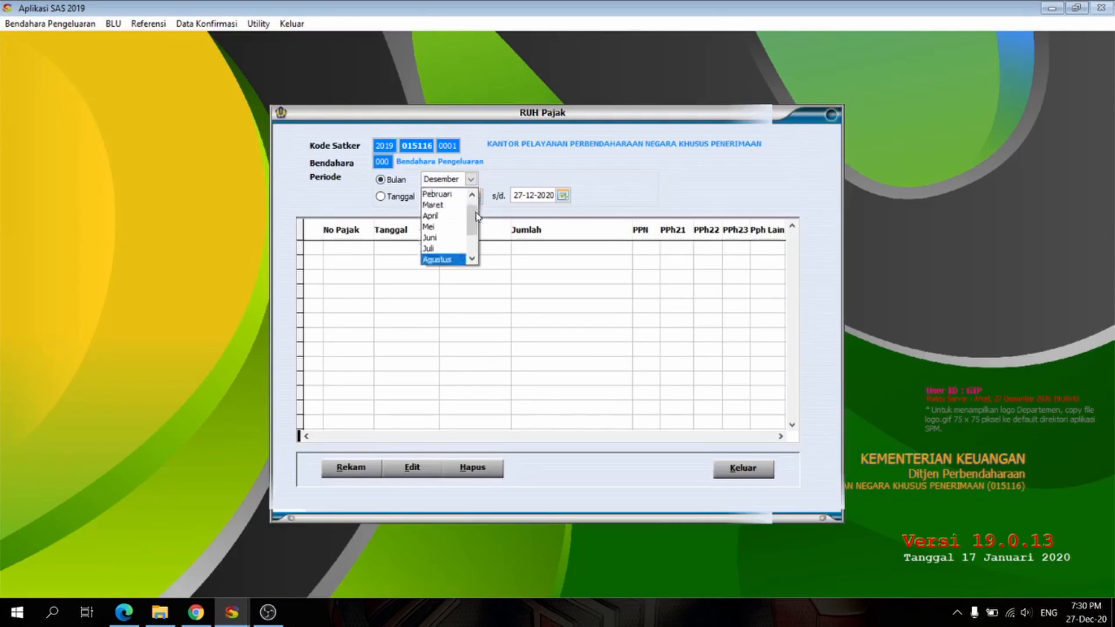
pyautogui.click(435, 191)
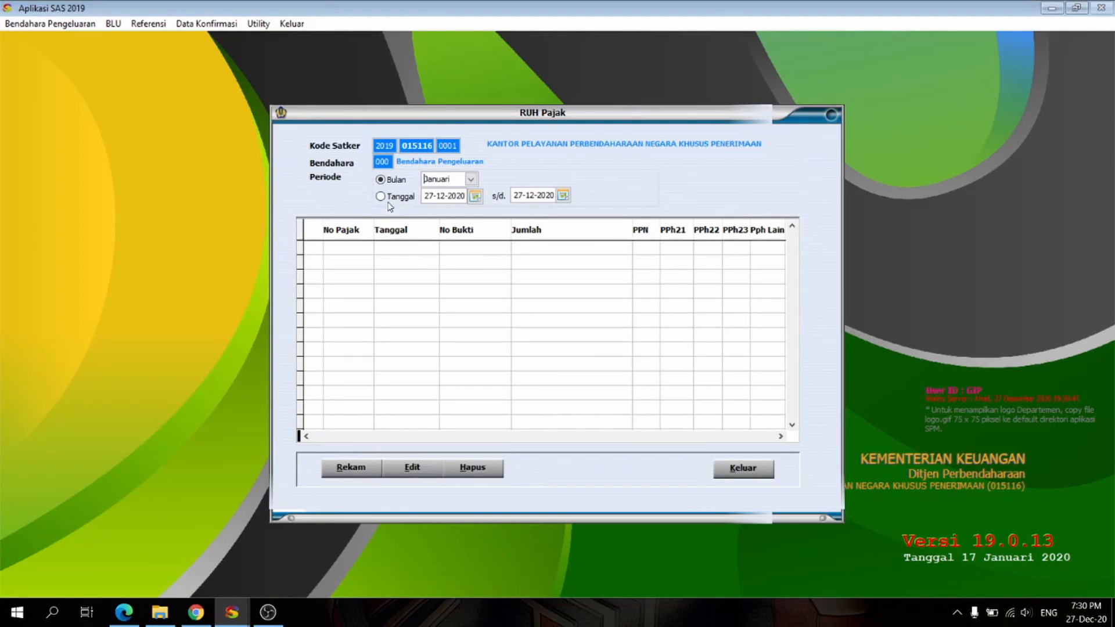
pyautogui.click(471, 180)
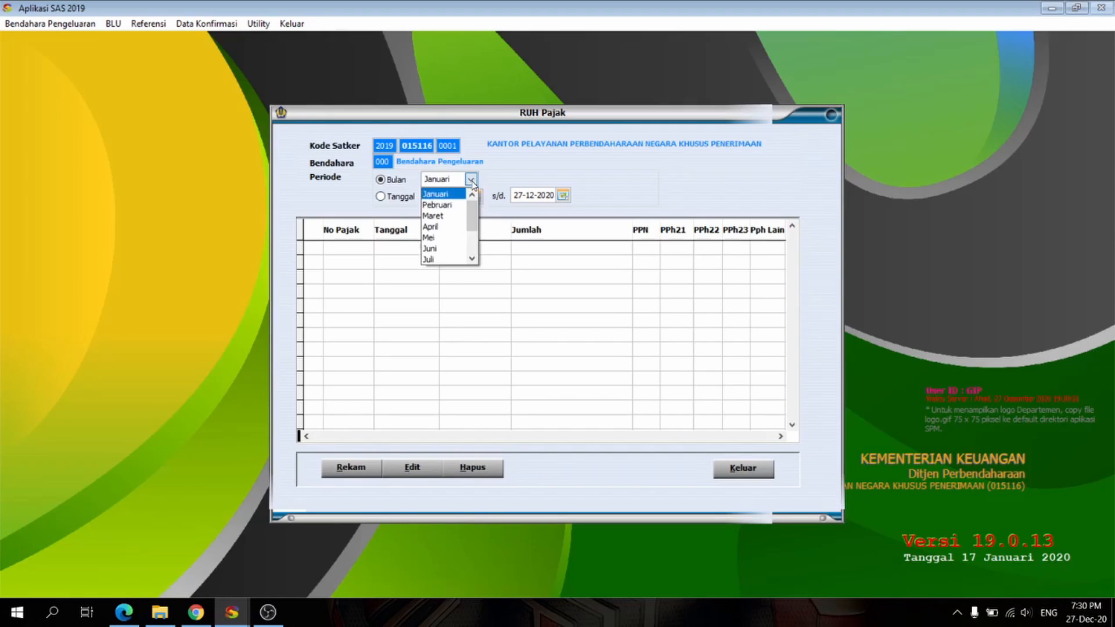
pyautogui.click(450, 194)
# Step: Start a new tax record based on receipt 000003, Dokumentasi dalam penyusunan Laporan Keuangan
pyautogui.click(360, 474)
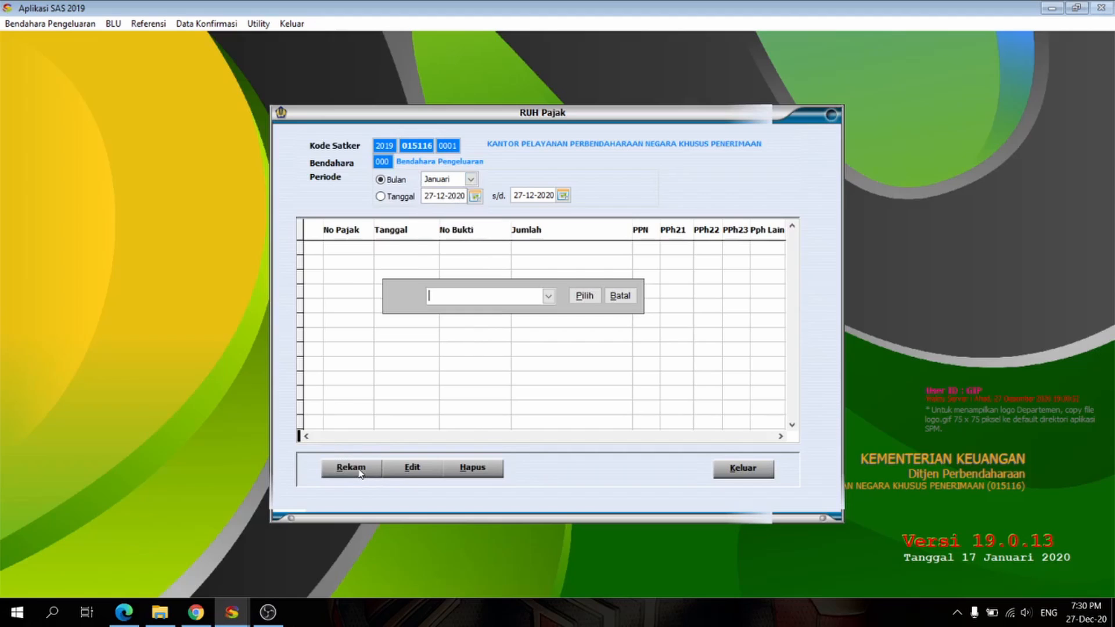
pyautogui.click(549, 296)
pyautogui.click(472, 312)
pyautogui.click(584, 295)
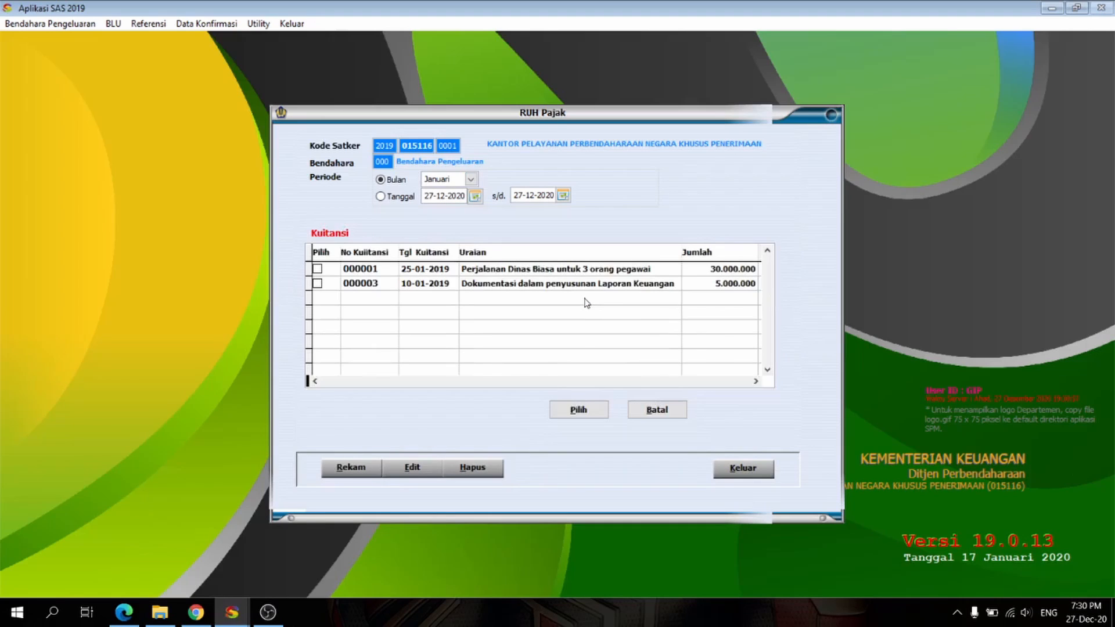
pyautogui.click(317, 283)
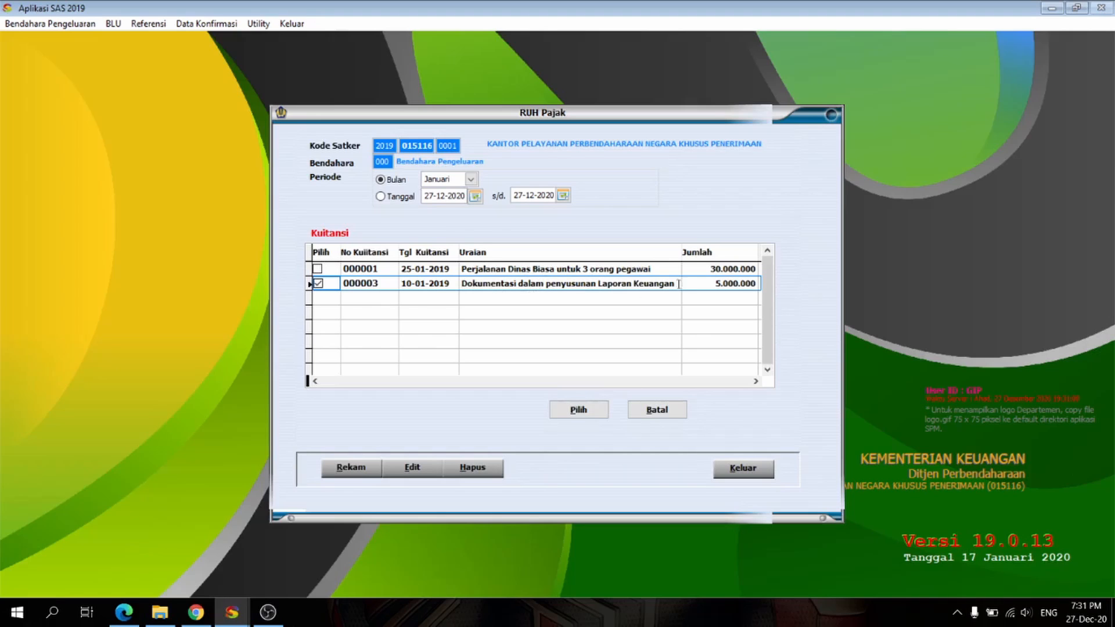
pyautogui.click(579, 410)
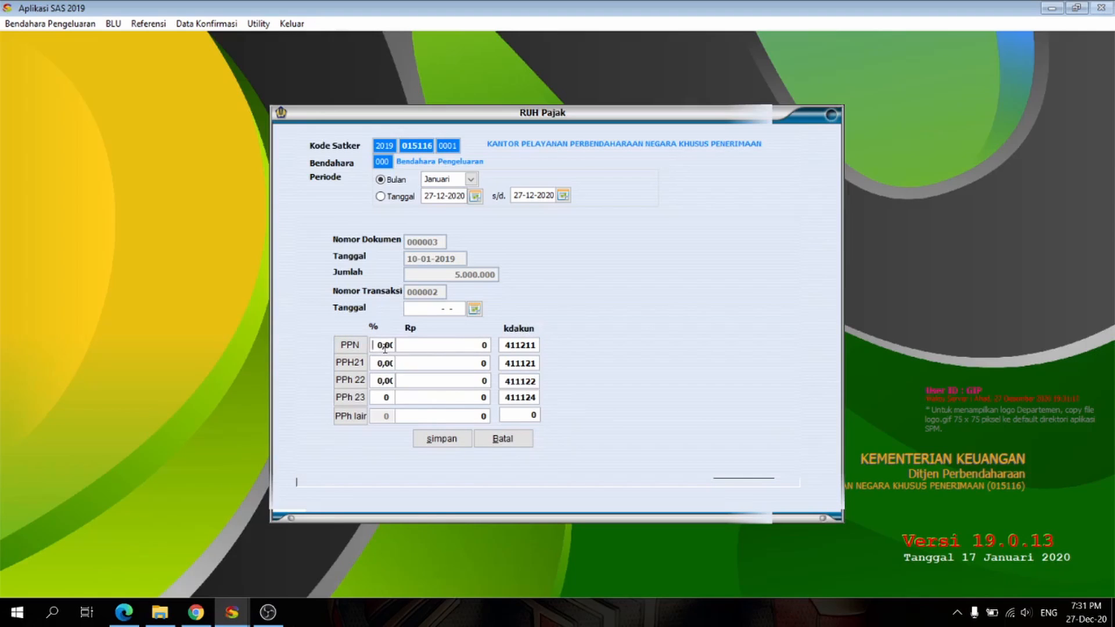
# Step: Set the receipt's PPN rate to 10% and PPh 22 rate to 1,5%, calculating both rupiah amounts
pyautogui.click(384, 345)
pyautogui.write('10')
pyautogui.click(428, 345)
pyautogui.click(386, 381)
pyautogui.write('1,5')
pyautogui.click(430, 381)
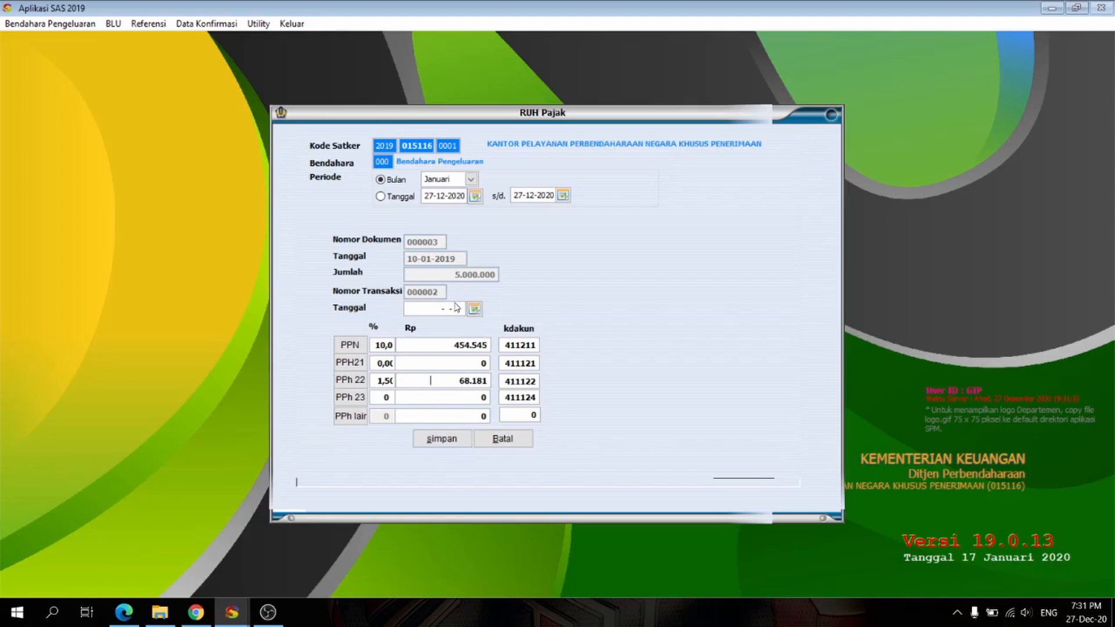
# Step: Date the tax transaction 10-01-2019, save it and close the tax records
pyautogui.click(419, 309)
pyautogui.write('10-01-2019')
pyautogui.click(442, 439)
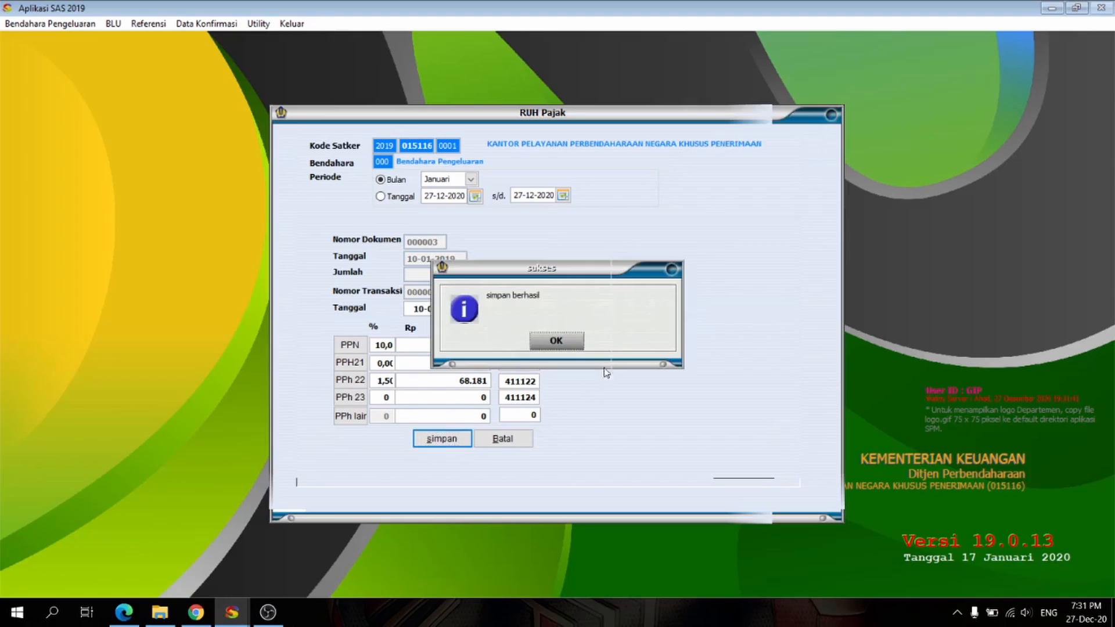
pyautogui.click(566, 345)
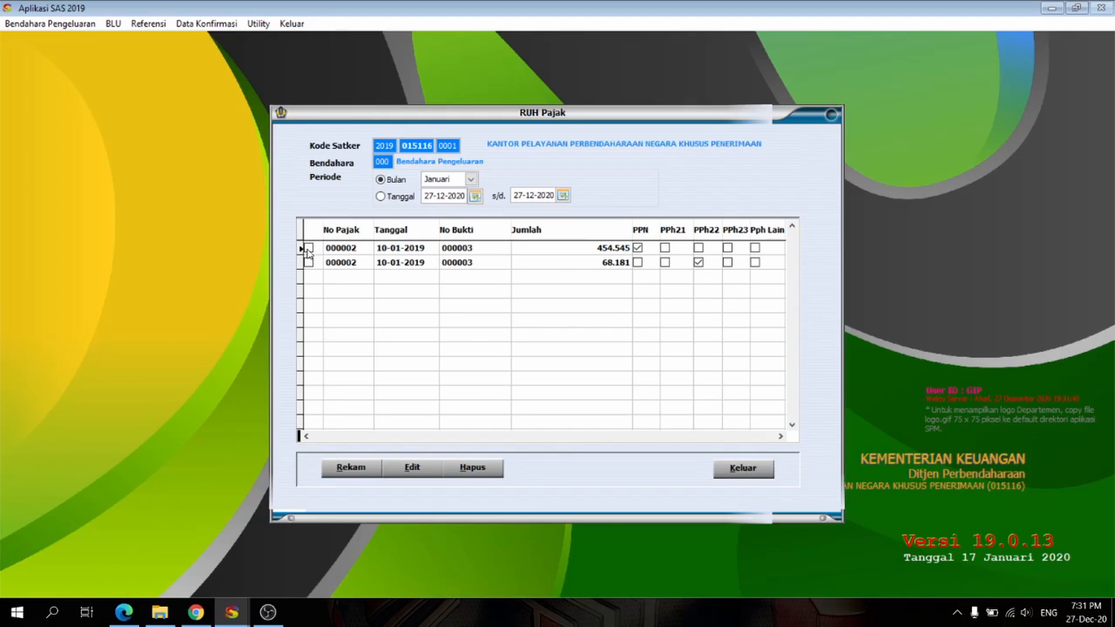
pyautogui.click(756, 469)
# Step: Open the treasurer transactions (RUH Transaksi) and show the period Januari
pyautogui.click(73, 28)
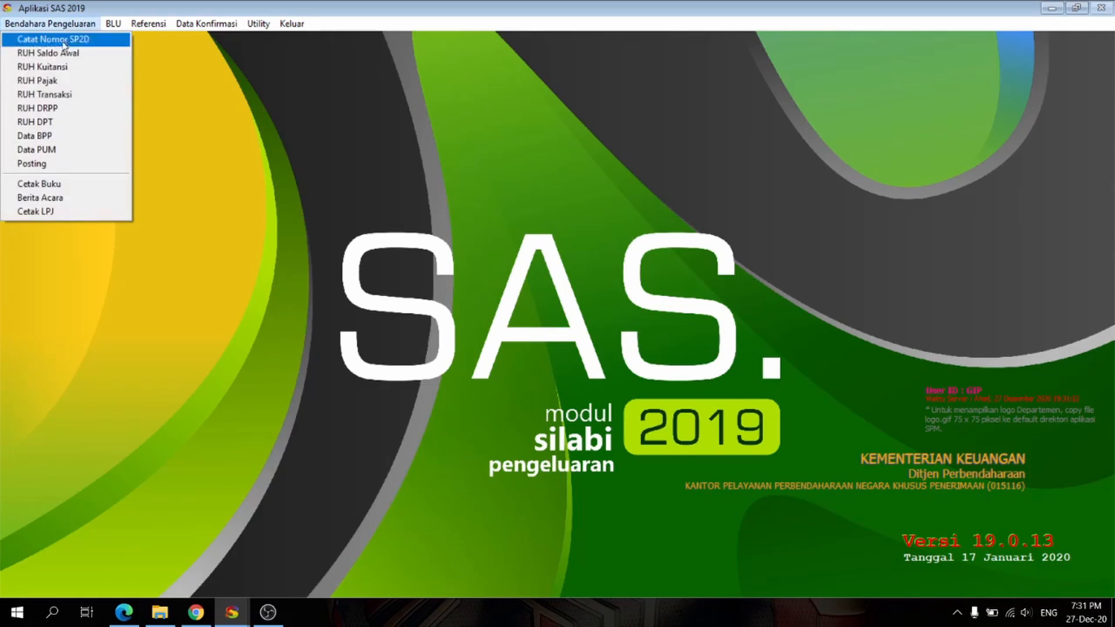
pyautogui.click(64, 95)
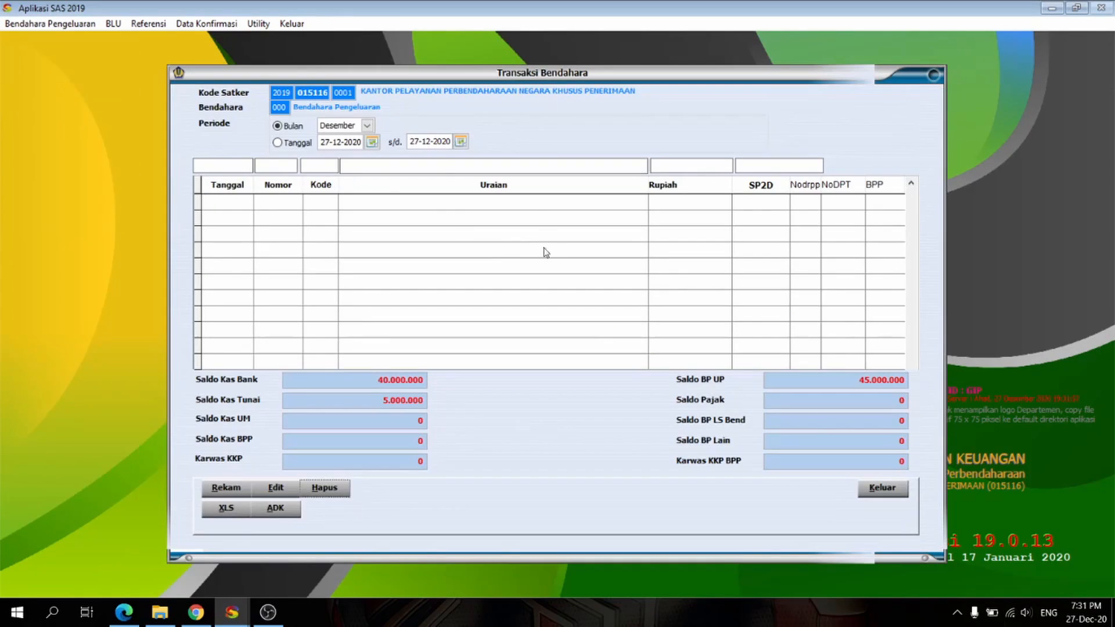
pyautogui.click(367, 126)
pyautogui.scroll(2, 371, 175)
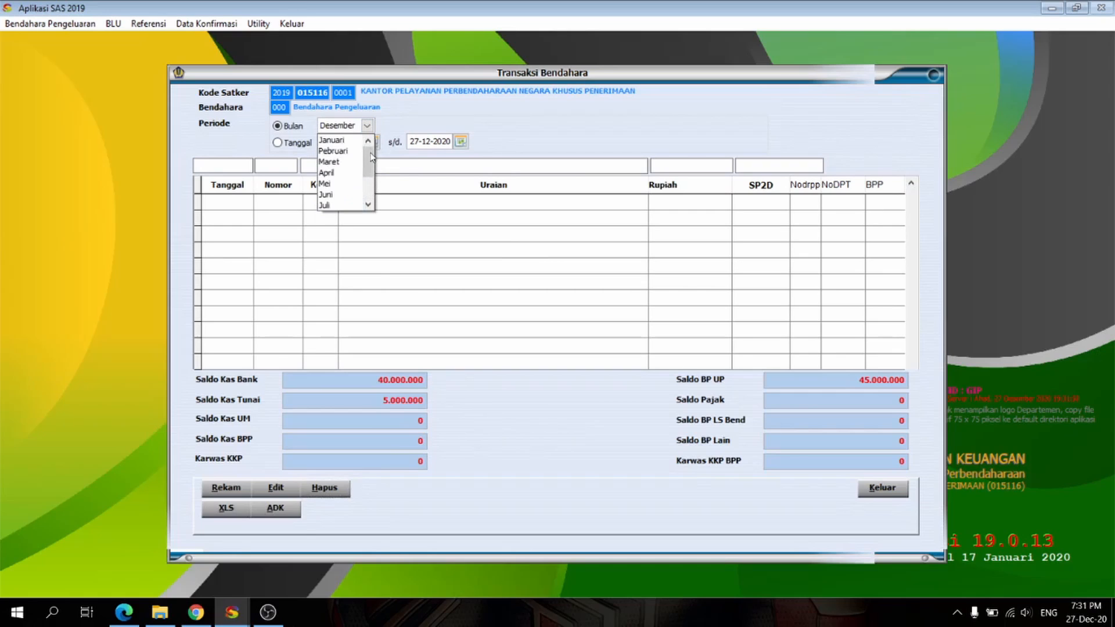
pyautogui.click(334, 140)
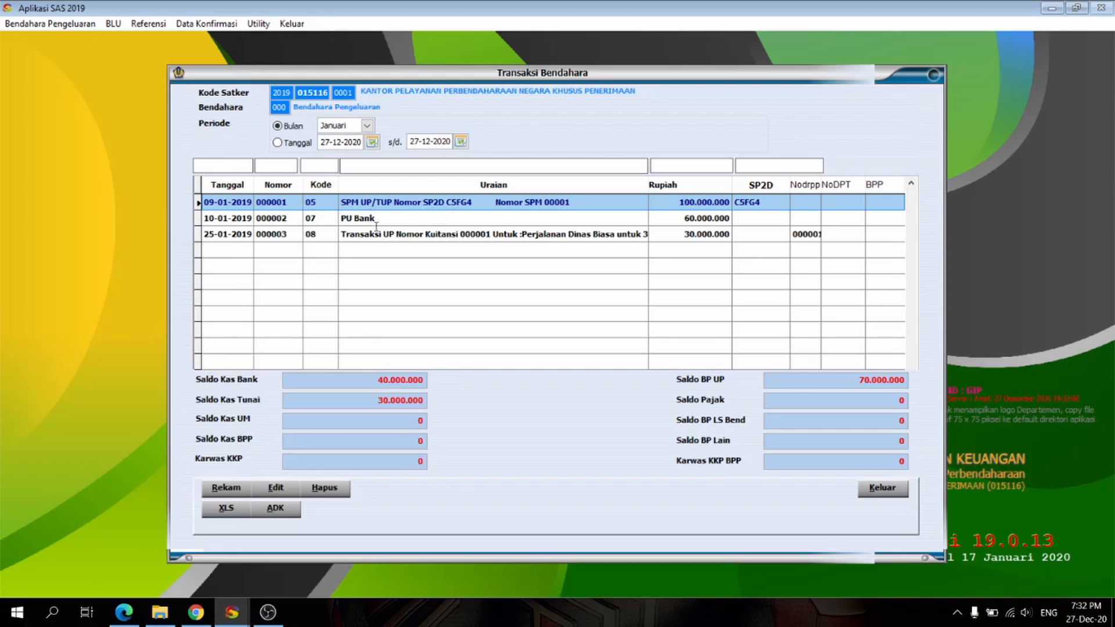
# Step: Record a new transaction of type 08 Transaksi UP for receipt 000003, Dokumentasi dalam penyusunan Laporan Keuangan
pyautogui.click(226, 493)
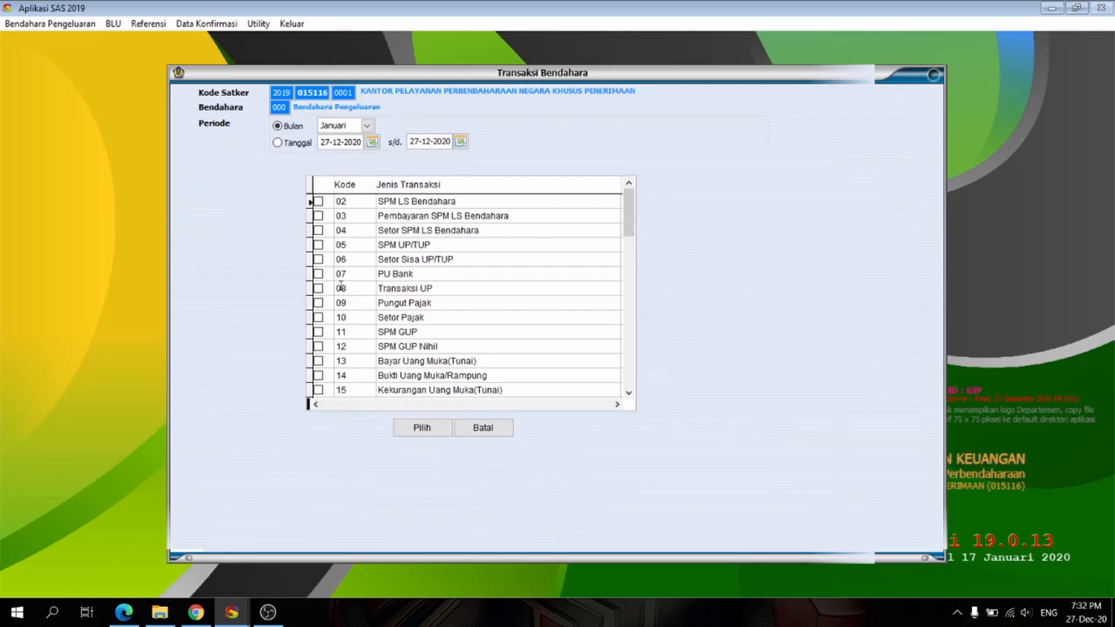
pyautogui.click(319, 289)
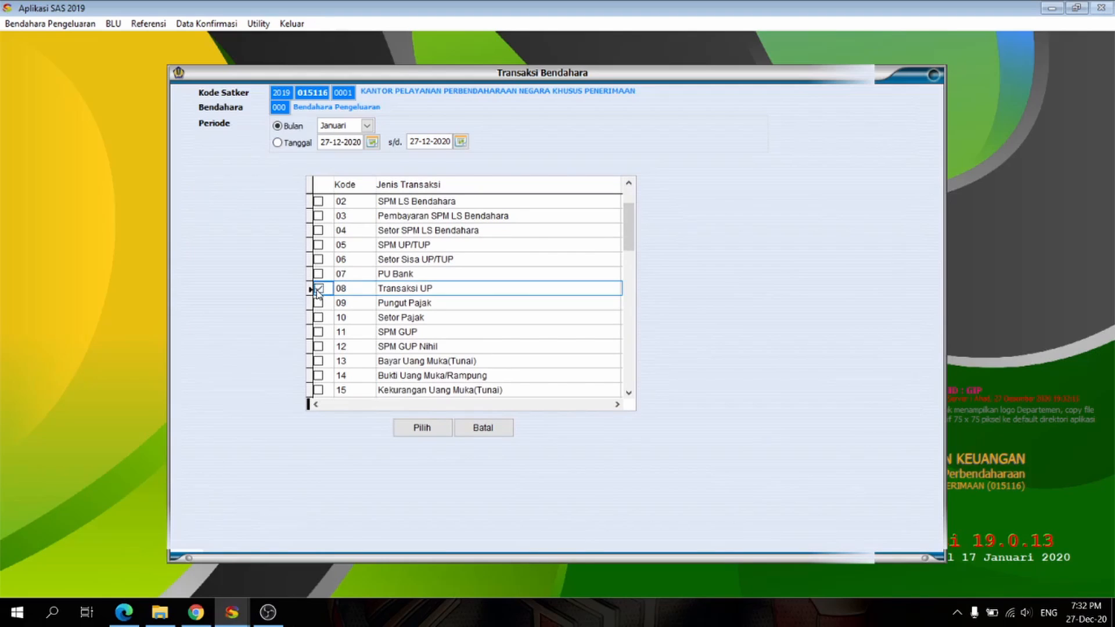
pyautogui.click(430, 430)
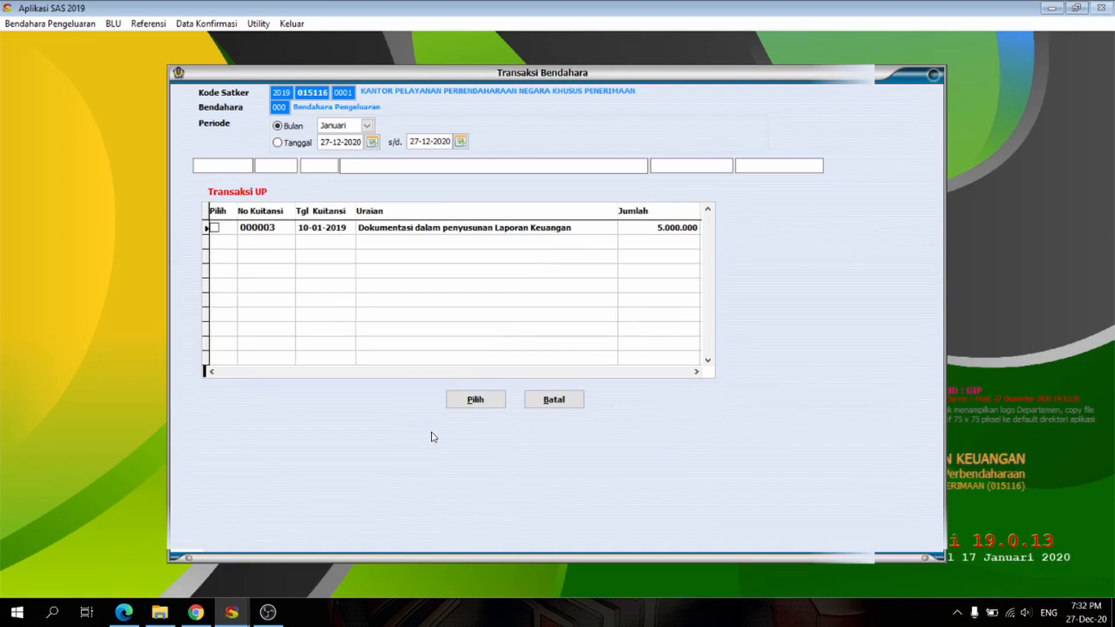
pyautogui.click(214, 228)
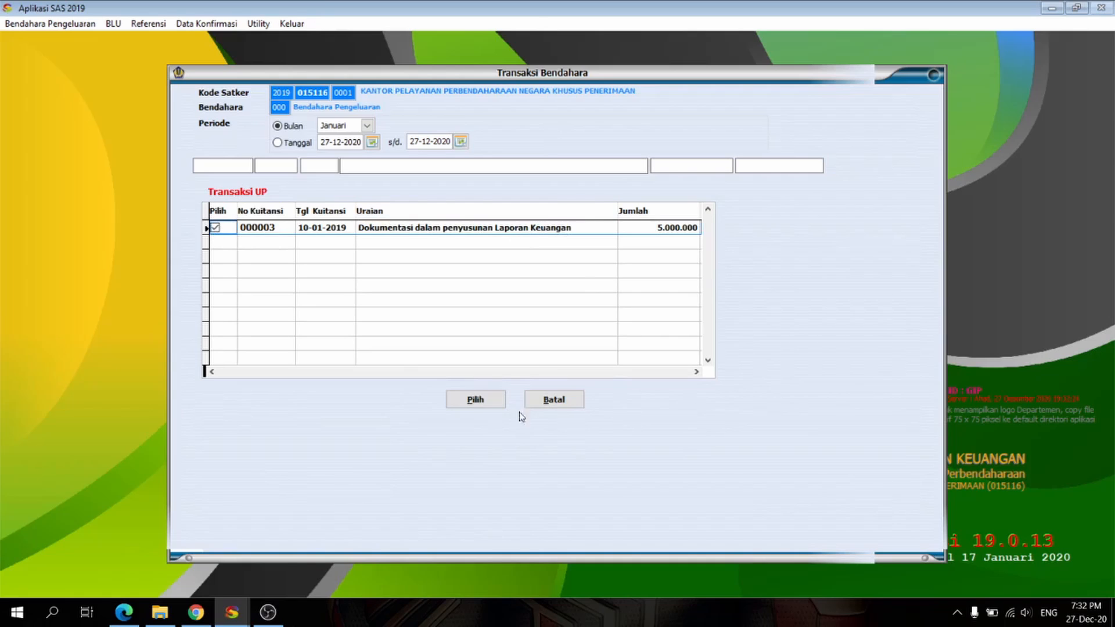
pyautogui.click(471, 400)
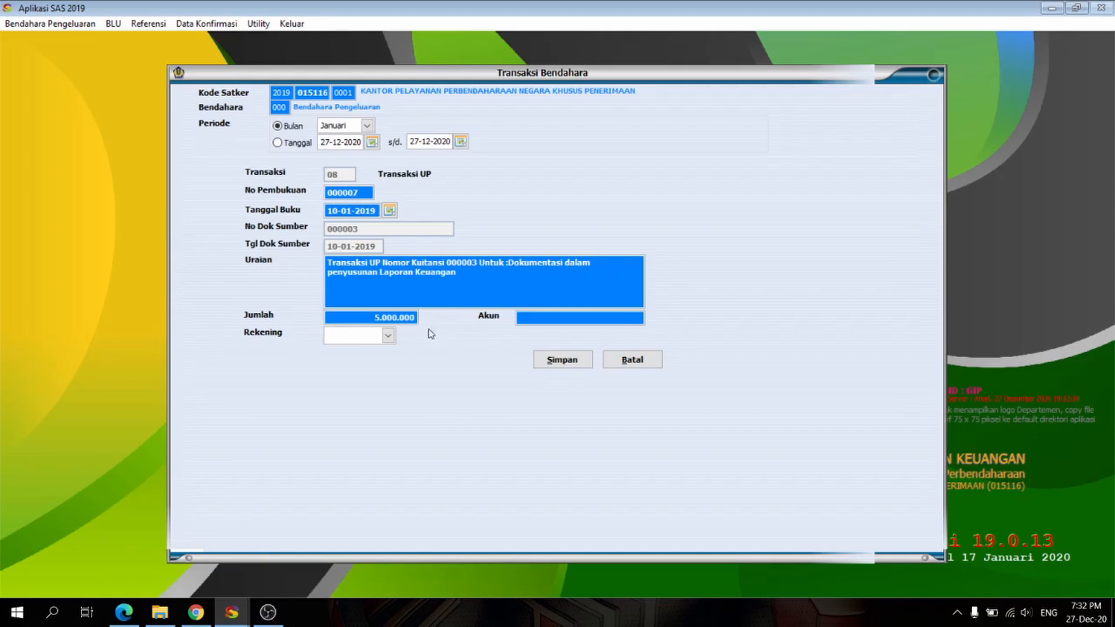
# Step: Choose the bank account for the UP transaction, save it and close the treasurer transactions
pyautogui.click(387, 336)
pyautogui.click(399, 353)
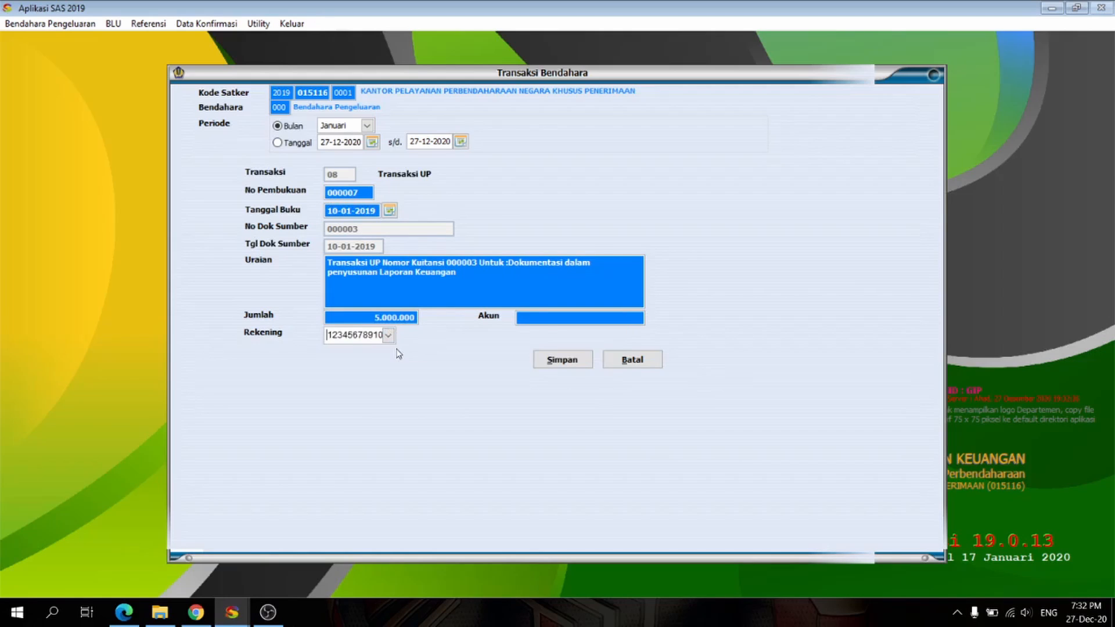
pyautogui.click(535, 319)
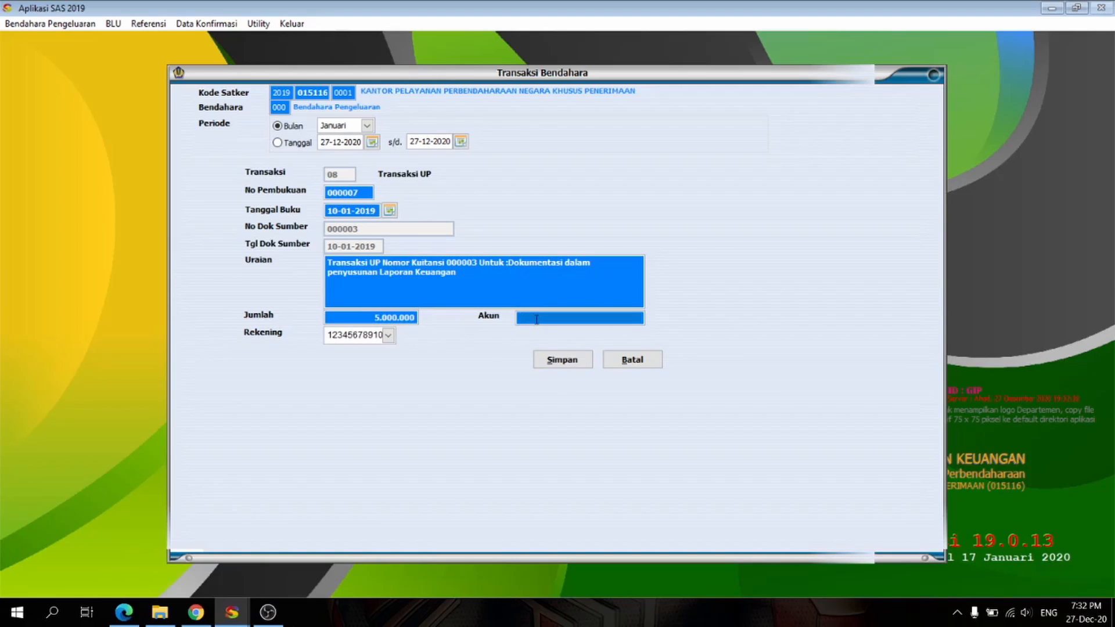
pyautogui.click(551, 360)
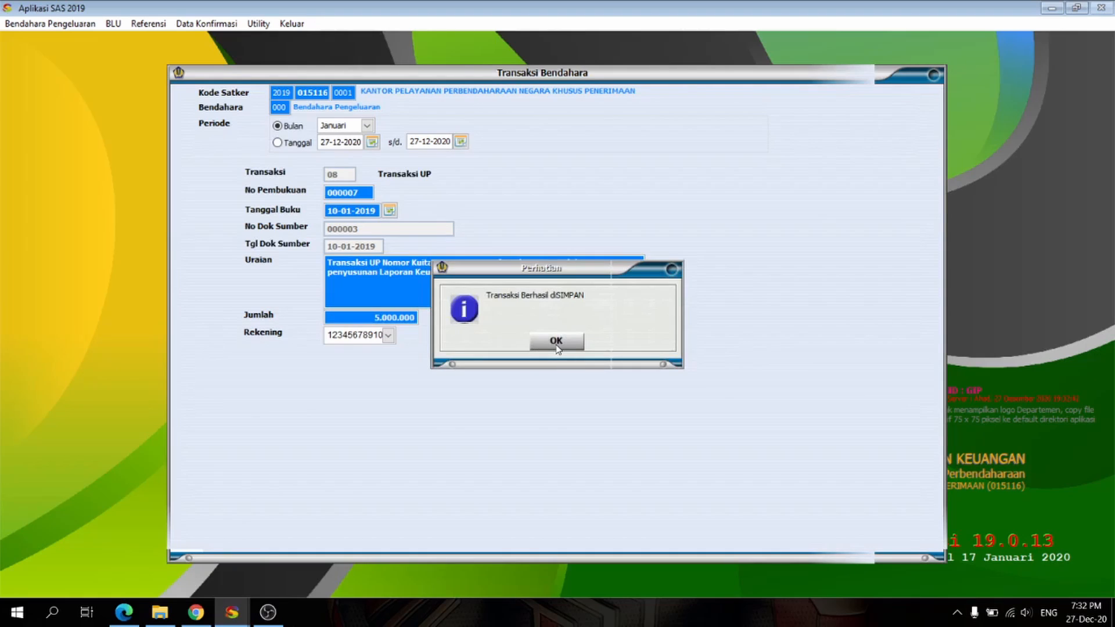
pyautogui.click(556, 343)
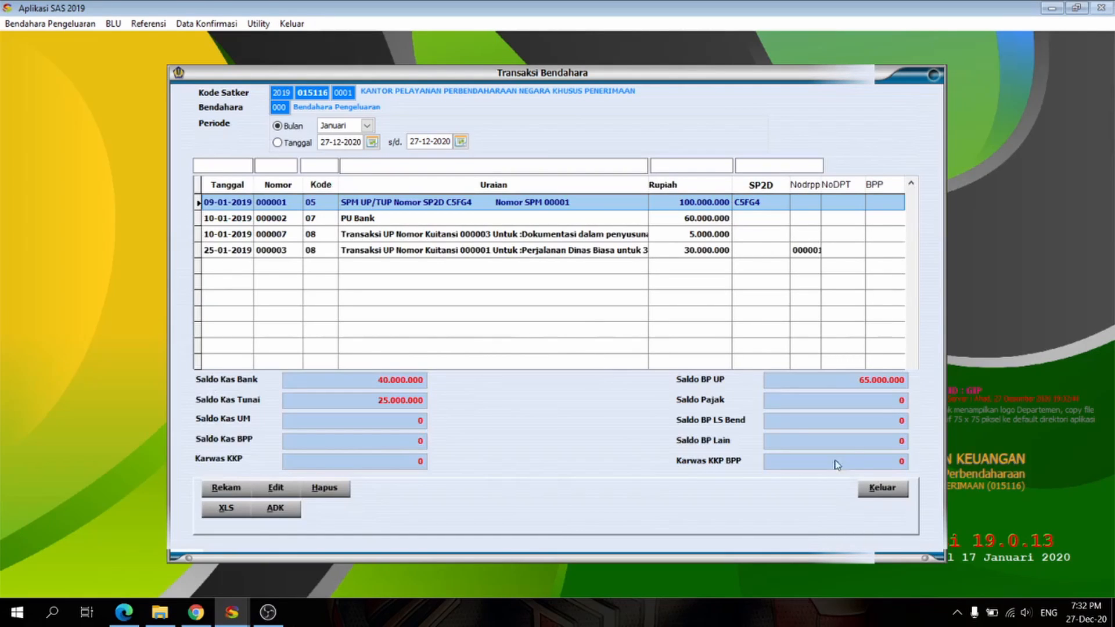
pyautogui.click(883, 490)
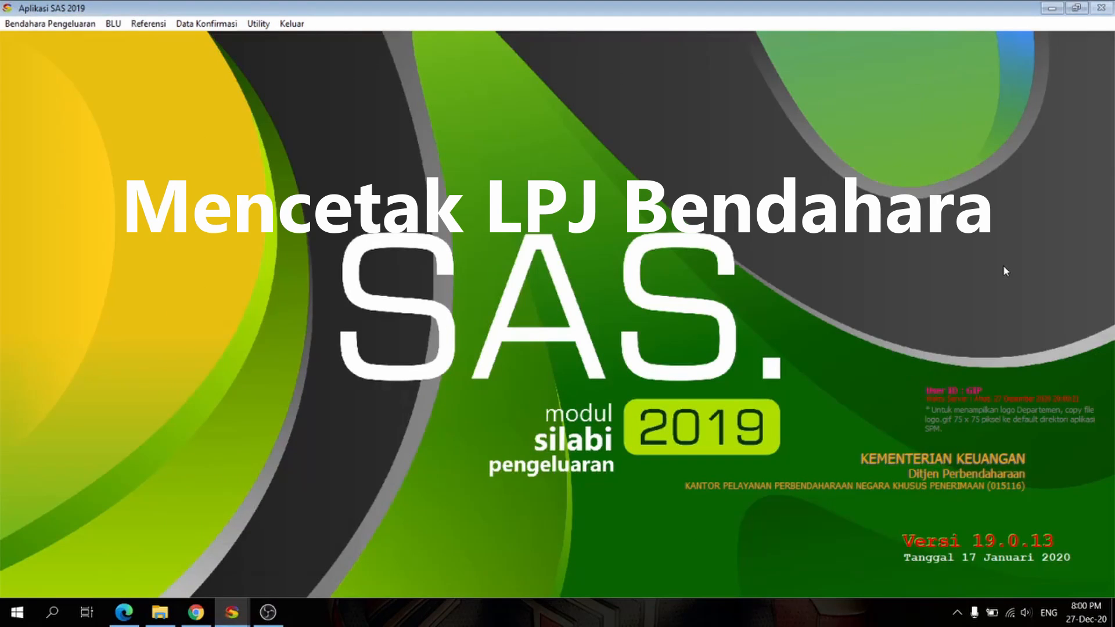
# Step: Open the posting of treasurer transactions and set its period to the month of Januari
pyautogui.click(44, 23)
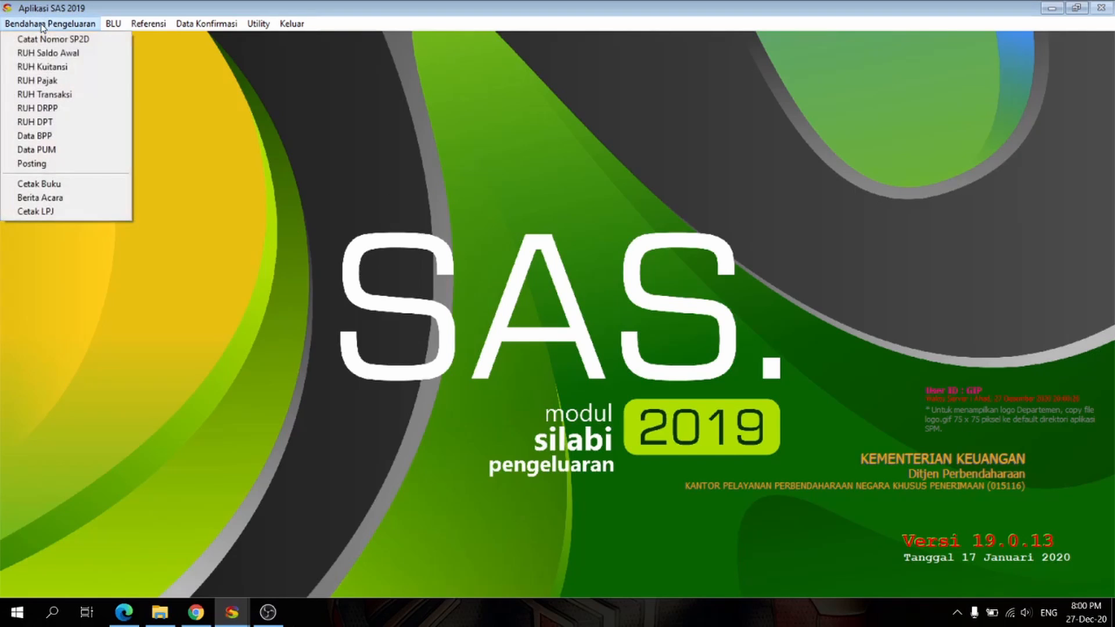
pyautogui.click(72, 164)
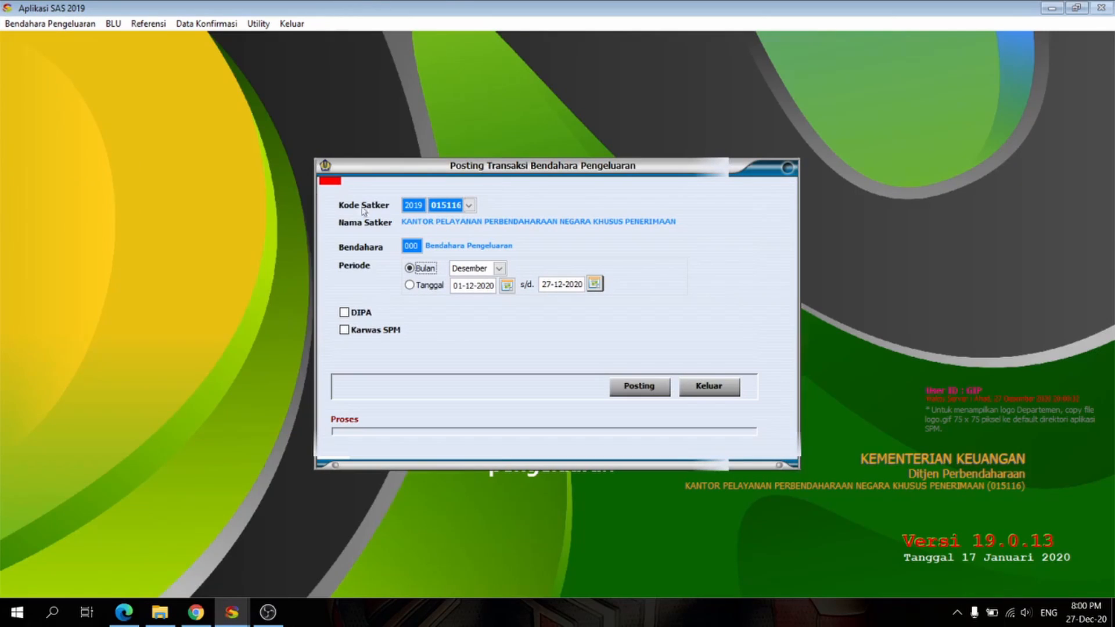
pyautogui.click(497, 271)
pyautogui.moveTo(503, 322); pyautogui.dragTo(500, 297)
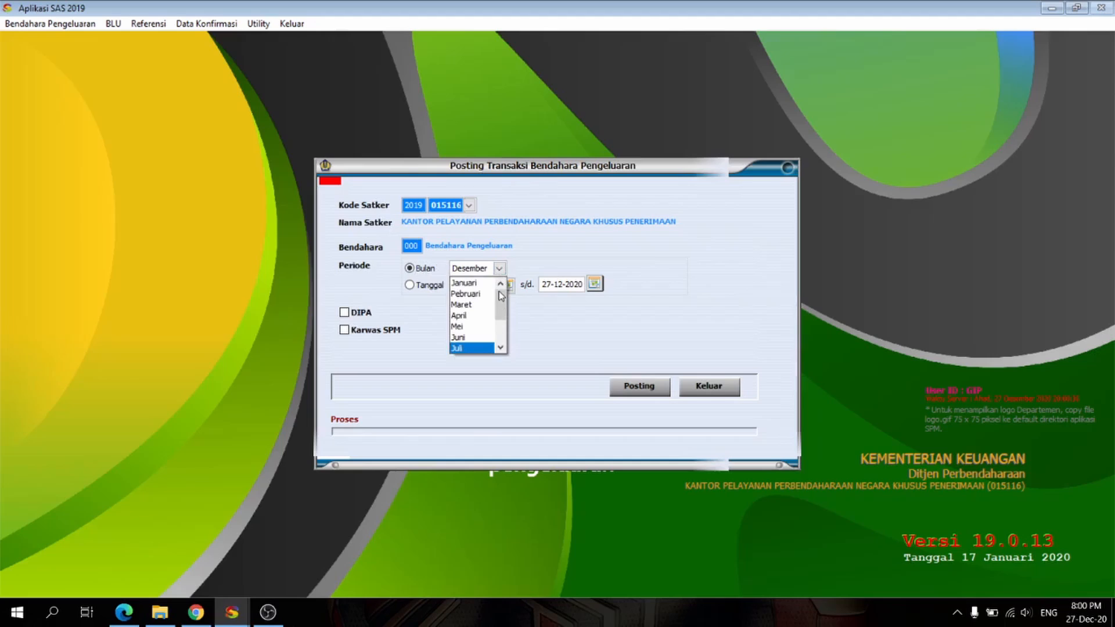
pyautogui.click(468, 283)
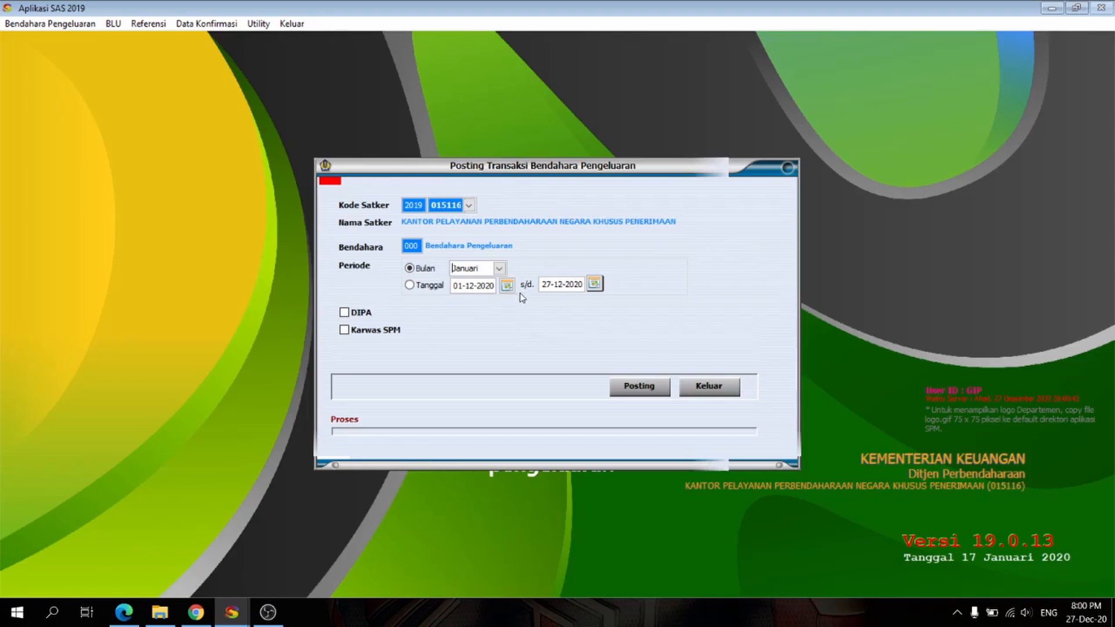
# Step: Post the treasurer transactions for Januari and close the posting window
pyautogui.click(649, 391)
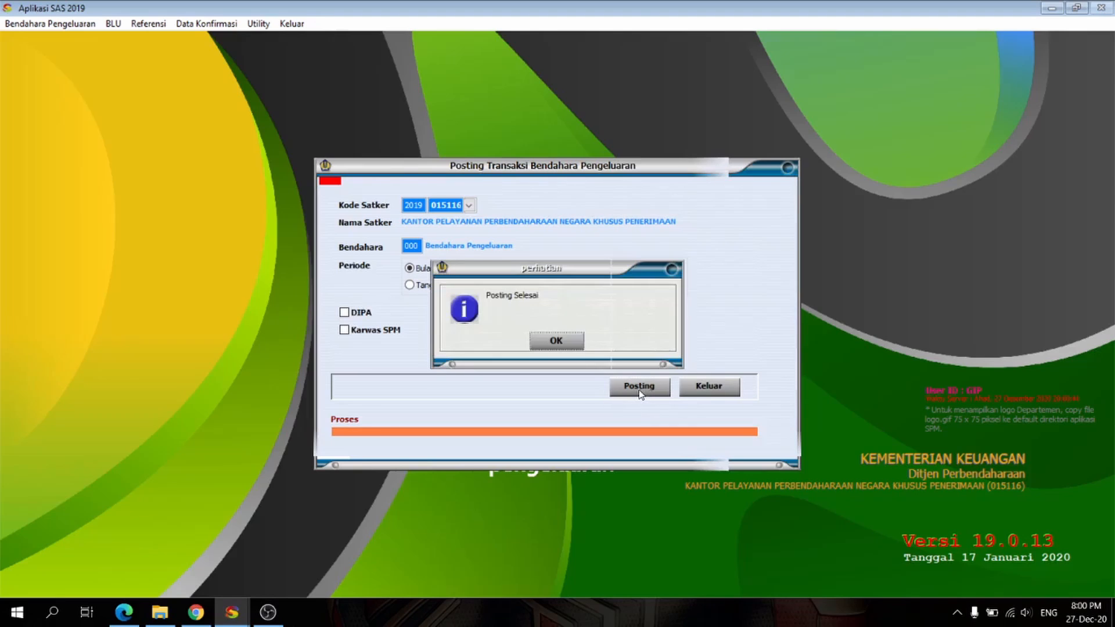
pyautogui.click(556, 337)
pyautogui.click(702, 387)
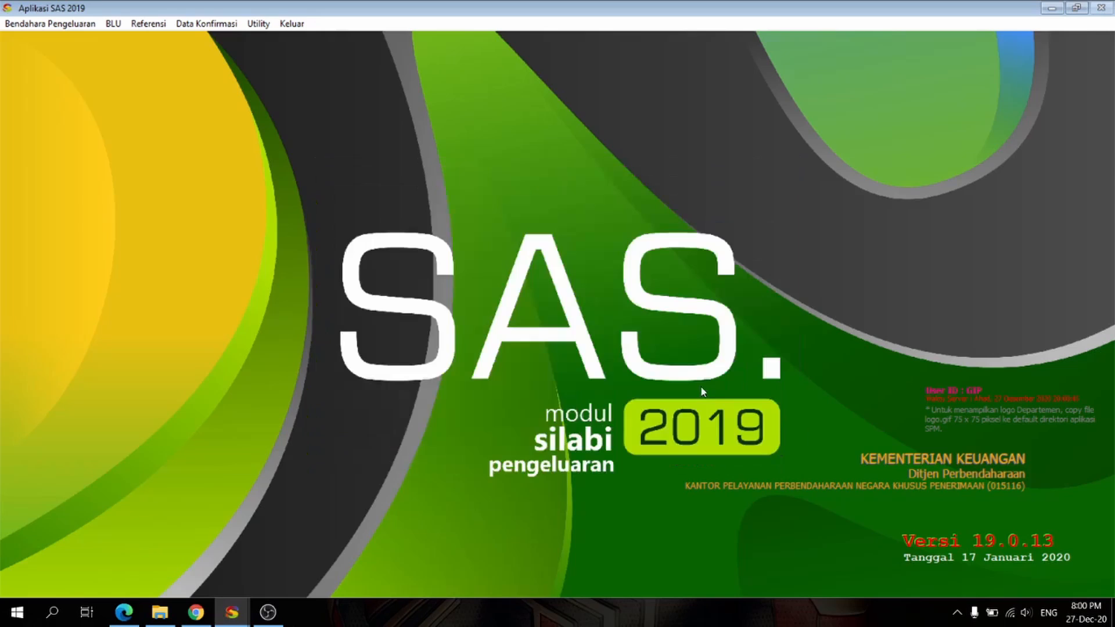
# Step: Open the treasurer book reports (Cetak Buku), set the period to Januari and choose report type 01 Buku Kas Umum
pyautogui.click(49, 23)
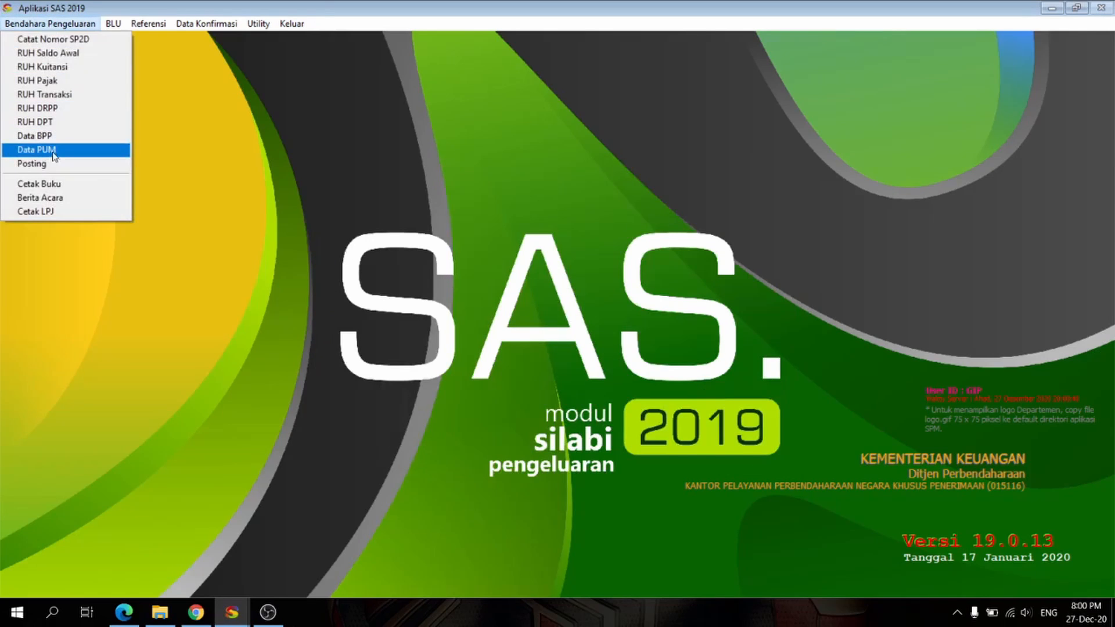
pyautogui.click(46, 186)
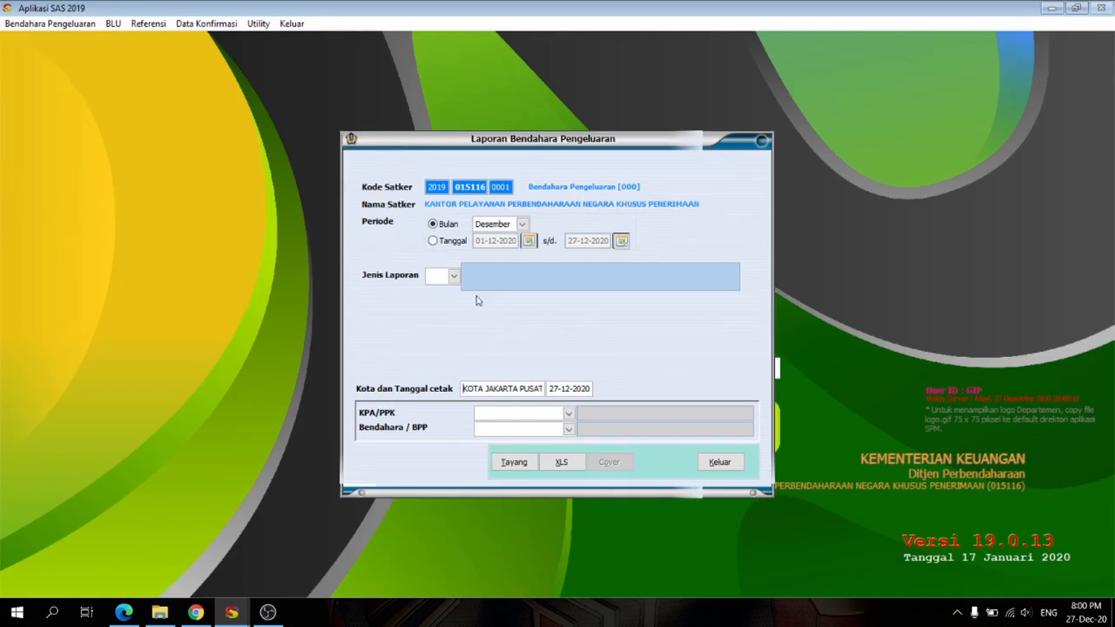
pyautogui.click(523, 225)
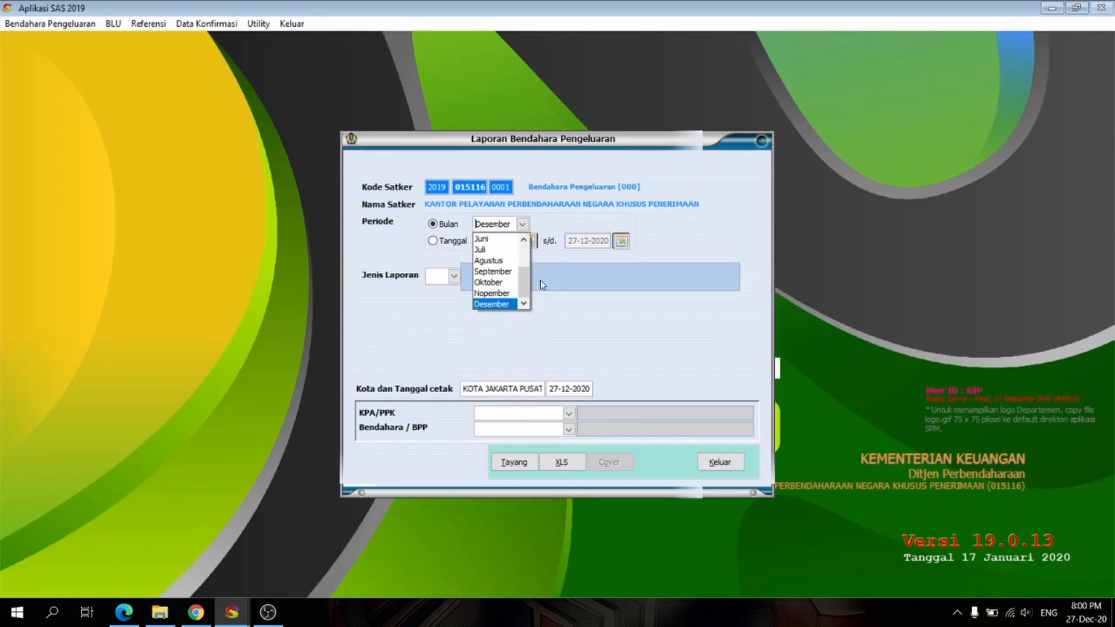
pyautogui.scroll(2, 528, 277)
pyautogui.click(498, 240)
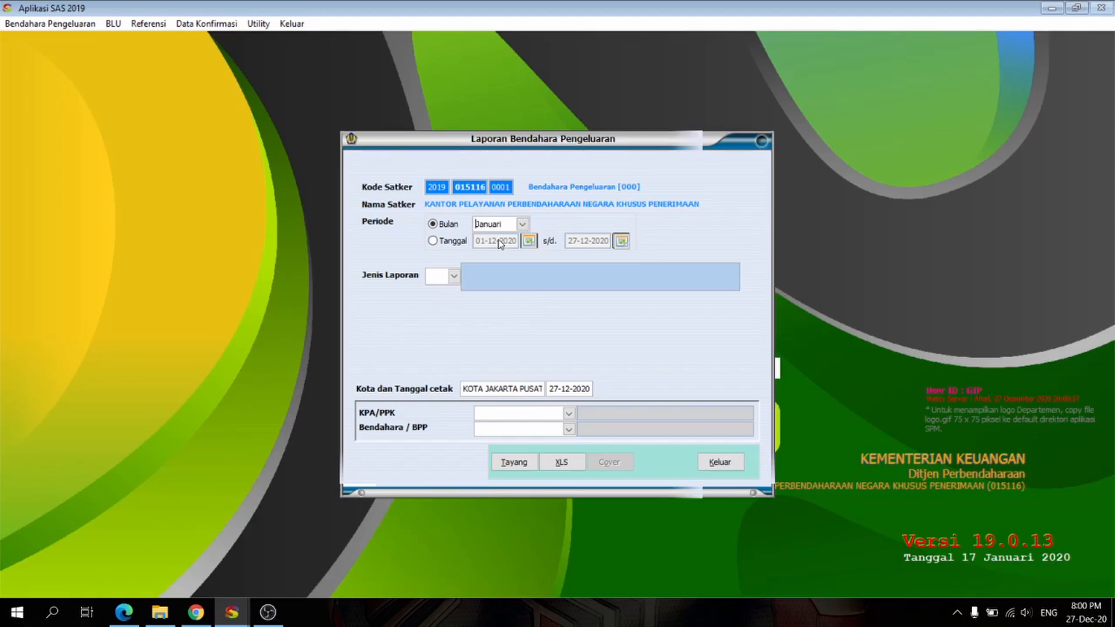
pyautogui.click(454, 276)
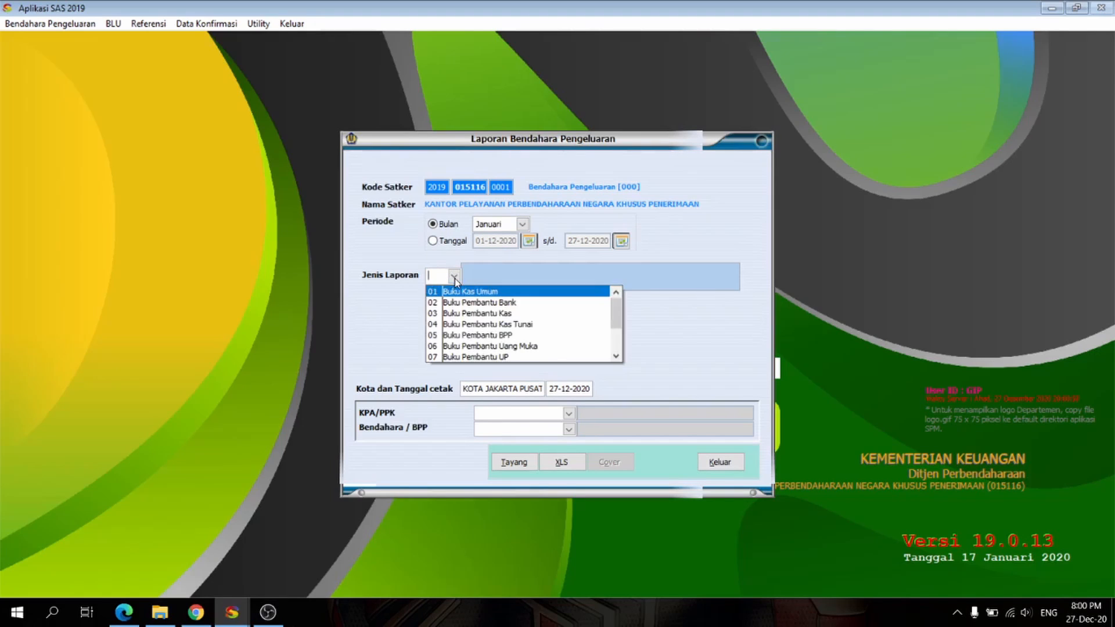
pyautogui.click(469, 293)
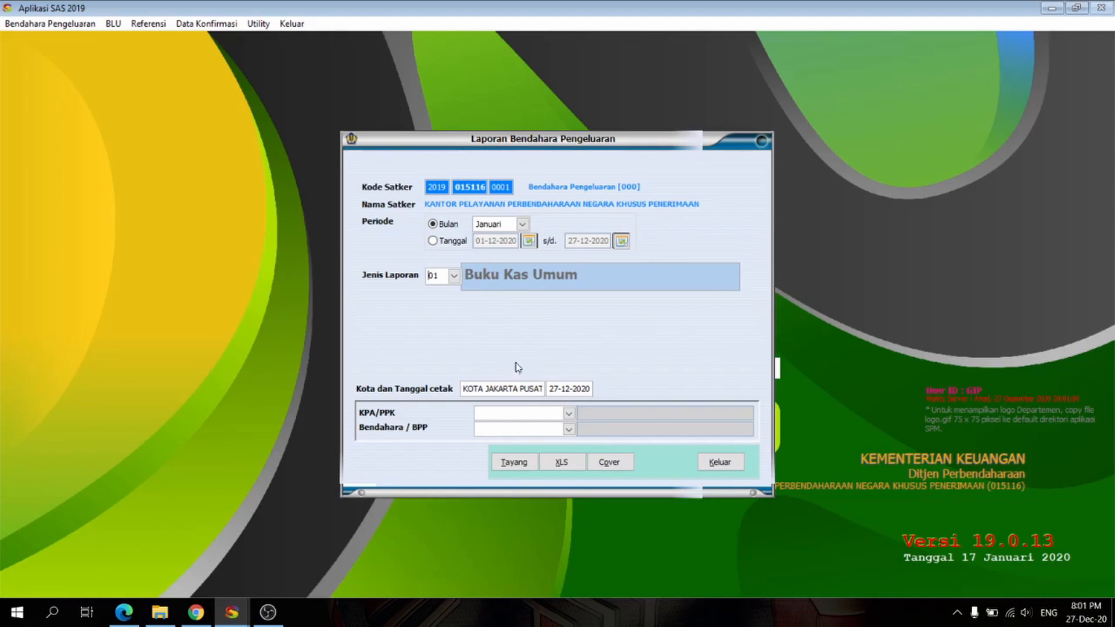
# Step: Set the print date of the Buku Kas Umum report to 31-01-2019
pyautogui.moveTo(550, 389); pyautogui.dragTo(614, 386)
pyautogui.write('2')
pyautogui.press('BackSpace')
pyautogui.write('31-01-2019')
pyautogui.press('Tab')
# Step: Select the first listed official as KPA/PPK and the second as Bendahara / BPP, and preview the Buku Kas Umum
pyautogui.click(569, 413)
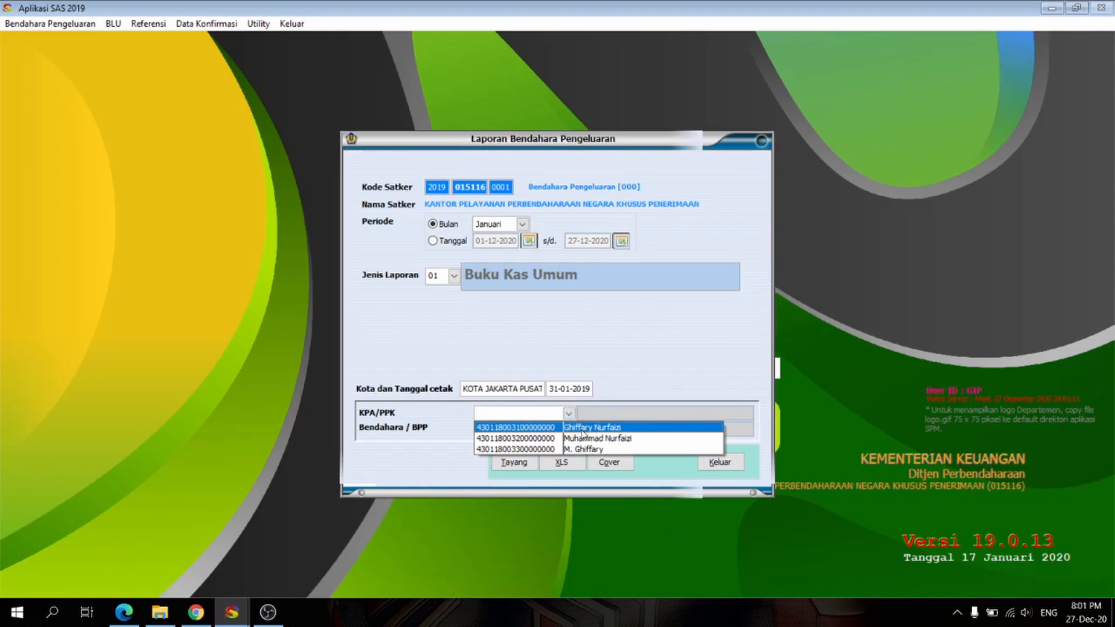
pyautogui.click(581, 429)
pyautogui.click(569, 429)
pyautogui.click(579, 457)
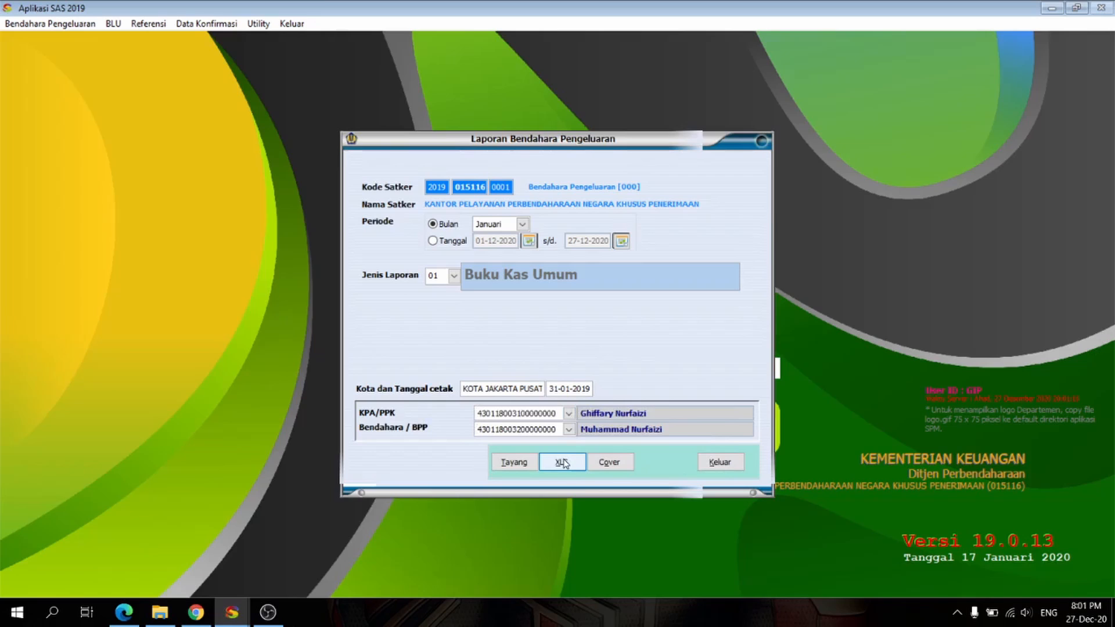
pyautogui.click(513, 462)
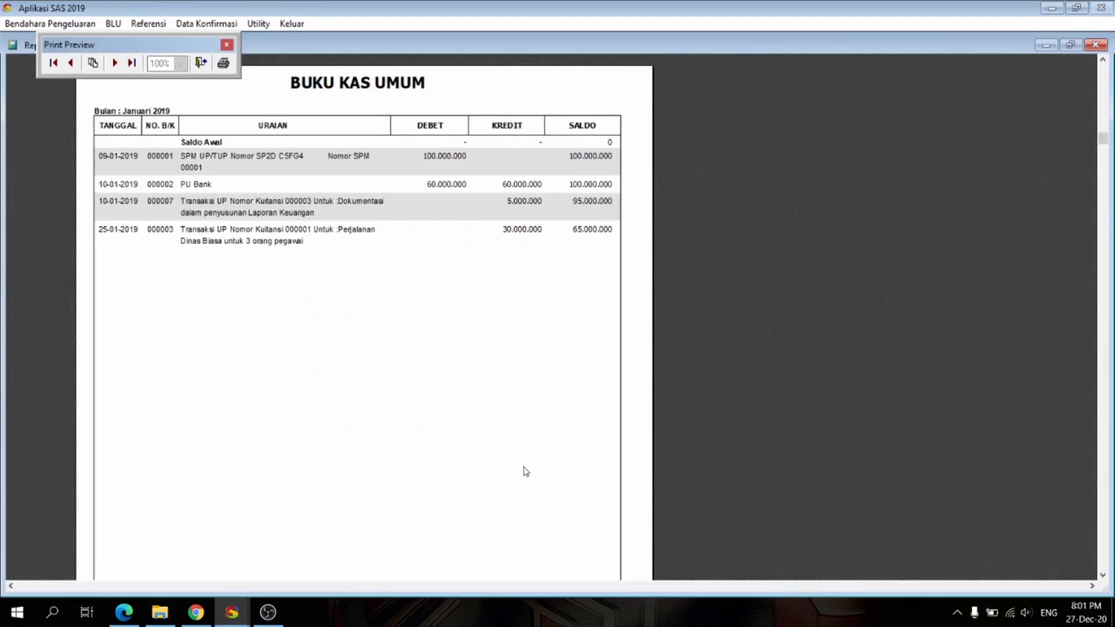
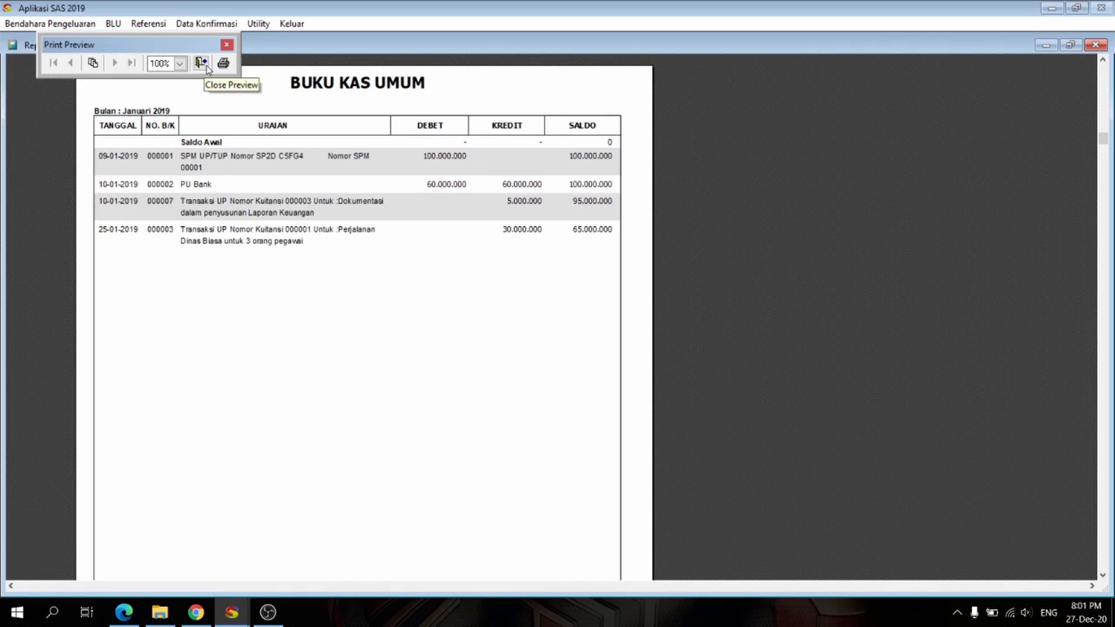
# Step: Close the Buku Kas Umum preview and its report window, and open the treasurer's Berita Acara
pyautogui.click(206, 65)
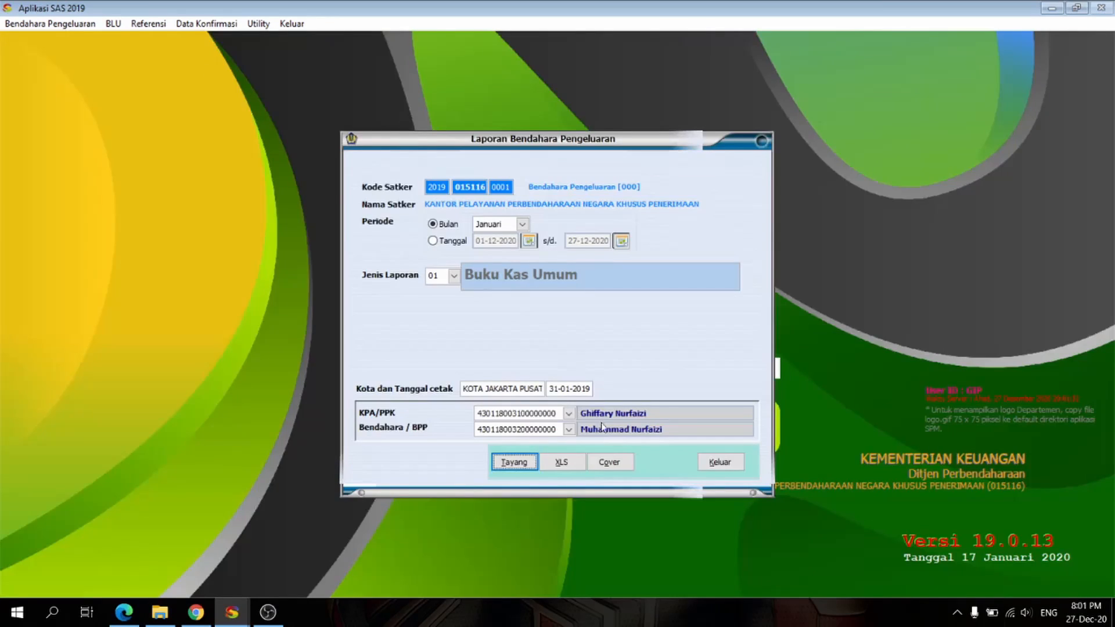
pyautogui.click(720, 462)
pyautogui.click(33, 24)
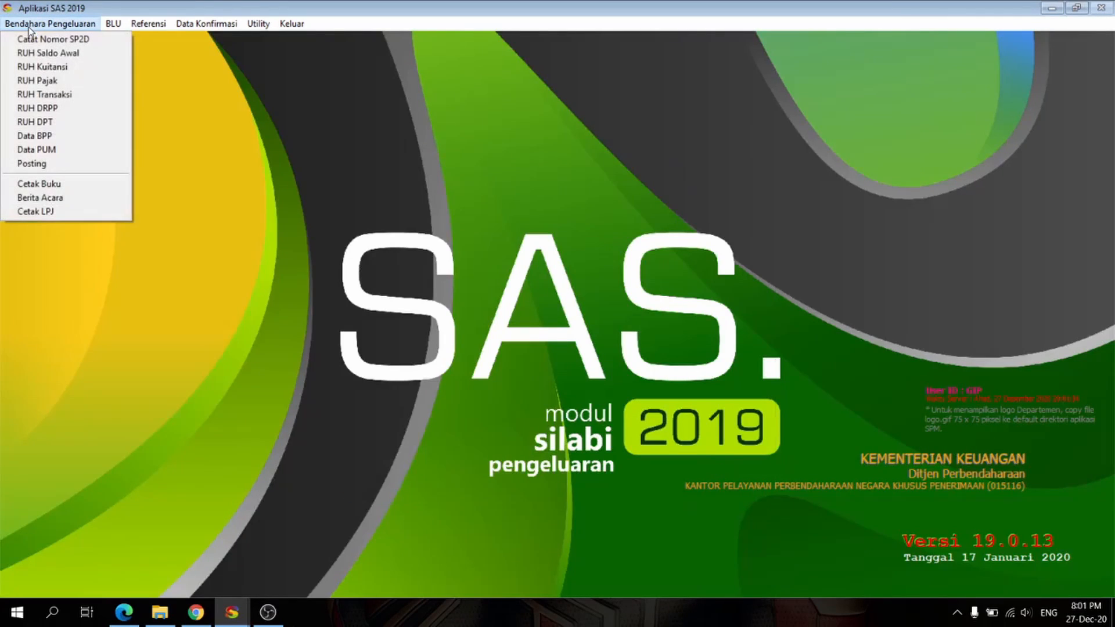
pyautogui.click(52, 200)
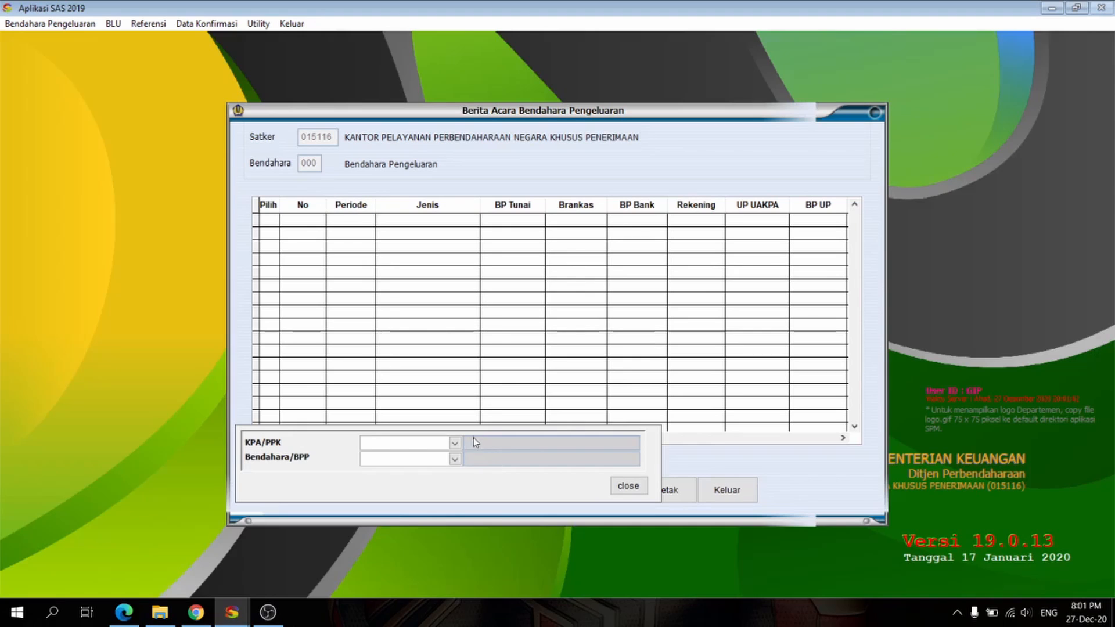
# Step: Assign the first listed official as KPA/PPK and the second as Bendahara/BPP for the Berita Acara
pyautogui.click(454, 444)
pyautogui.click(457, 458)
pyautogui.click(455, 459)
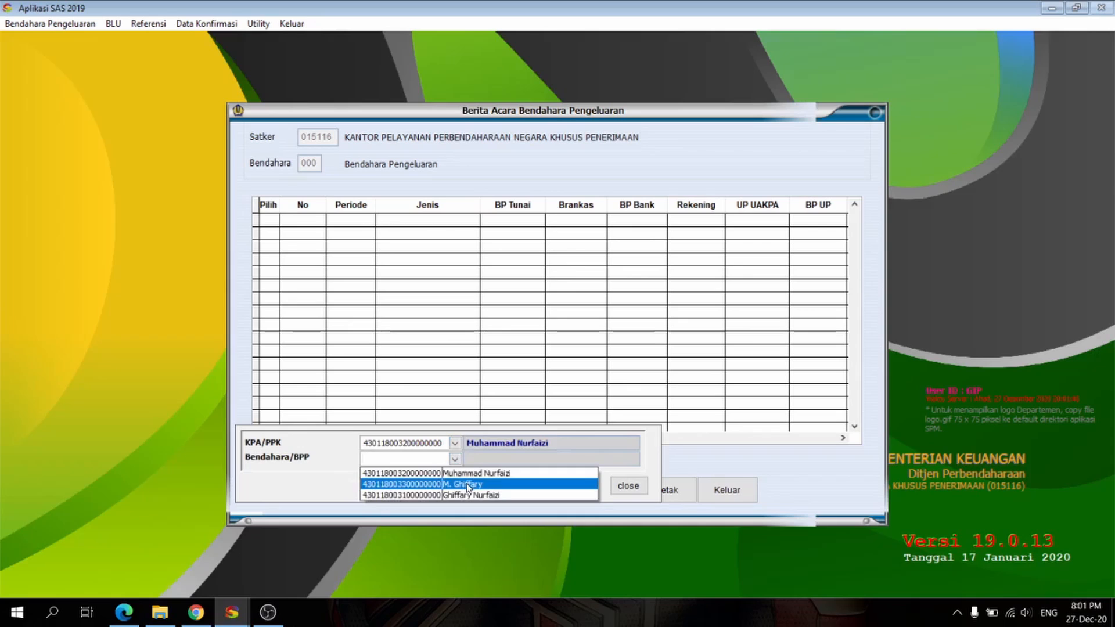
pyautogui.click(467, 485)
pyautogui.click(629, 486)
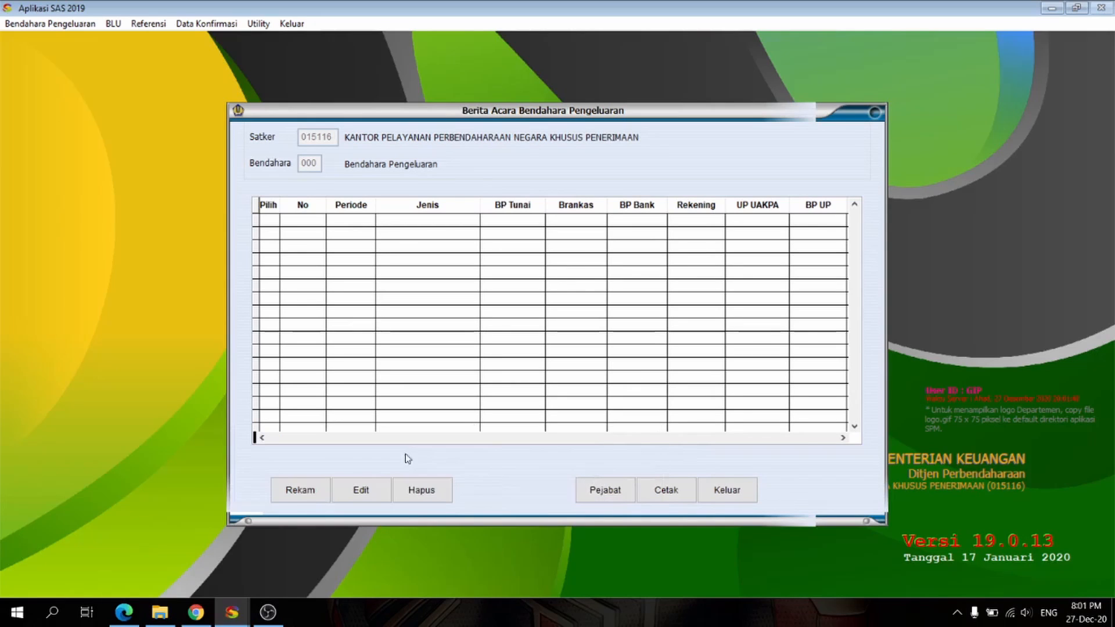
# Step: Start a new Berita Acara for Januari 2019 with type 1, Berita Acara Pemeriksaan Kas Bendahara Pengeluaran
pyautogui.click(310, 499)
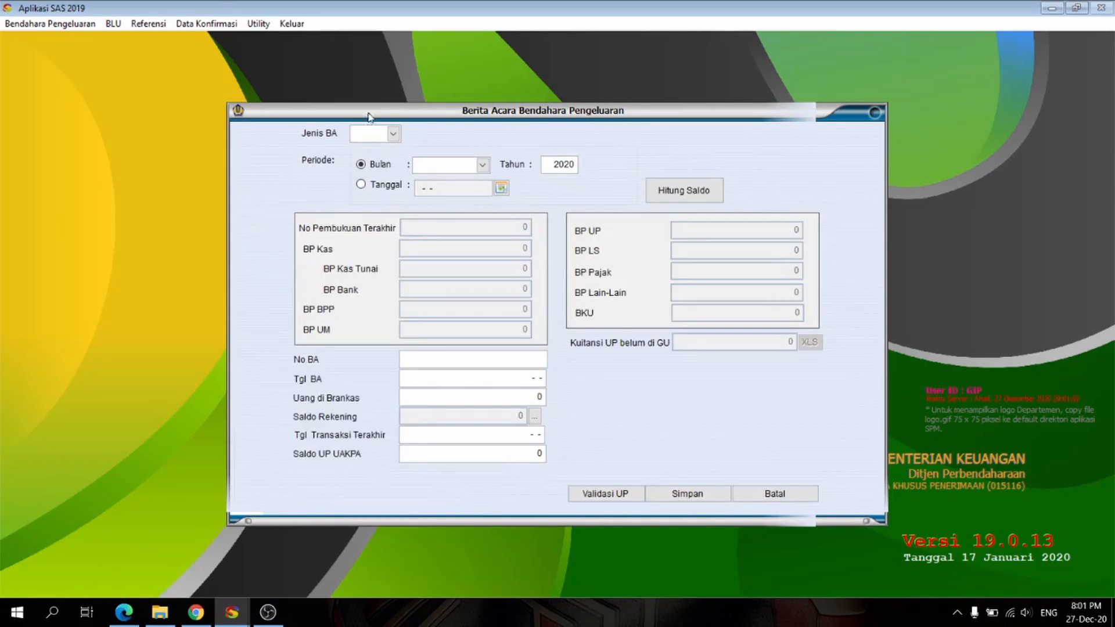
pyautogui.click(393, 134)
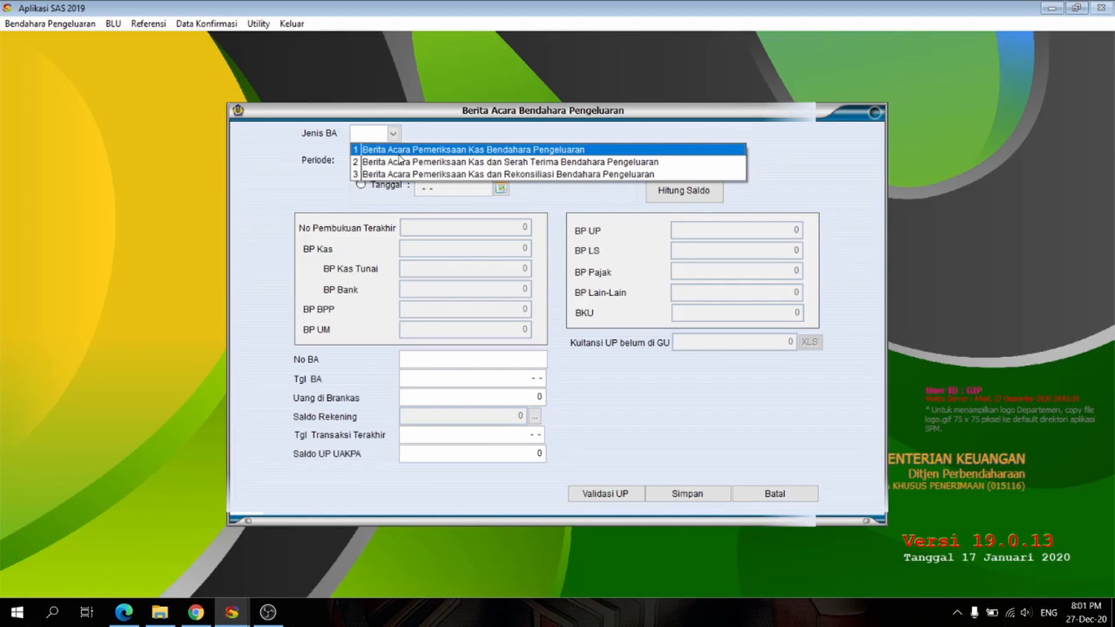
pyautogui.click(592, 206)
pyautogui.doubleClick(550, 165)
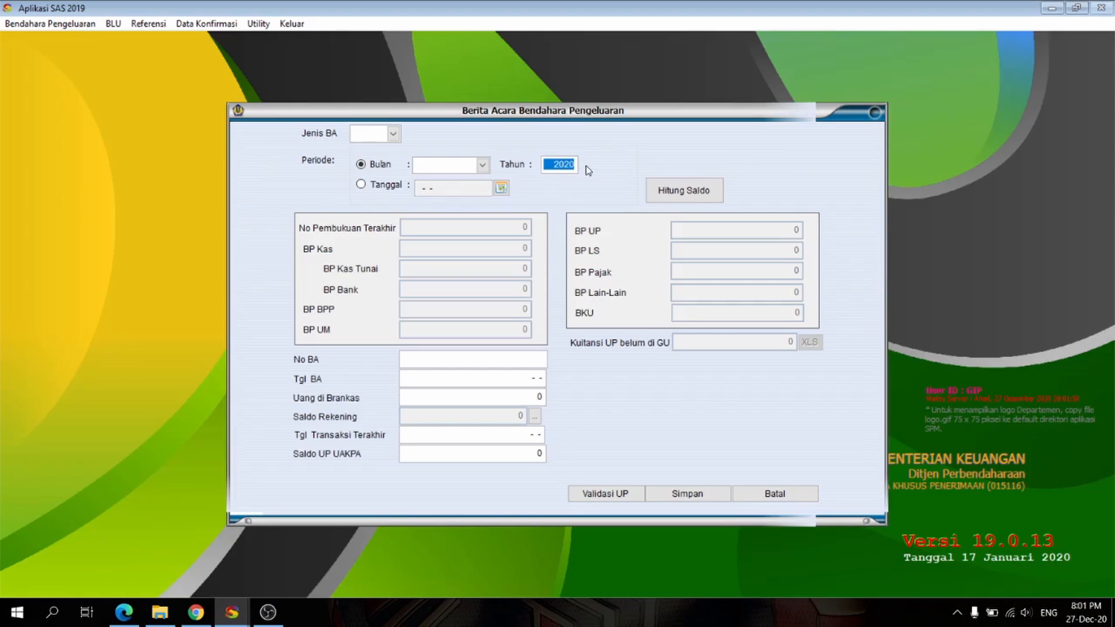
pyautogui.write('2019')
pyautogui.click(483, 165)
pyautogui.click(429, 175)
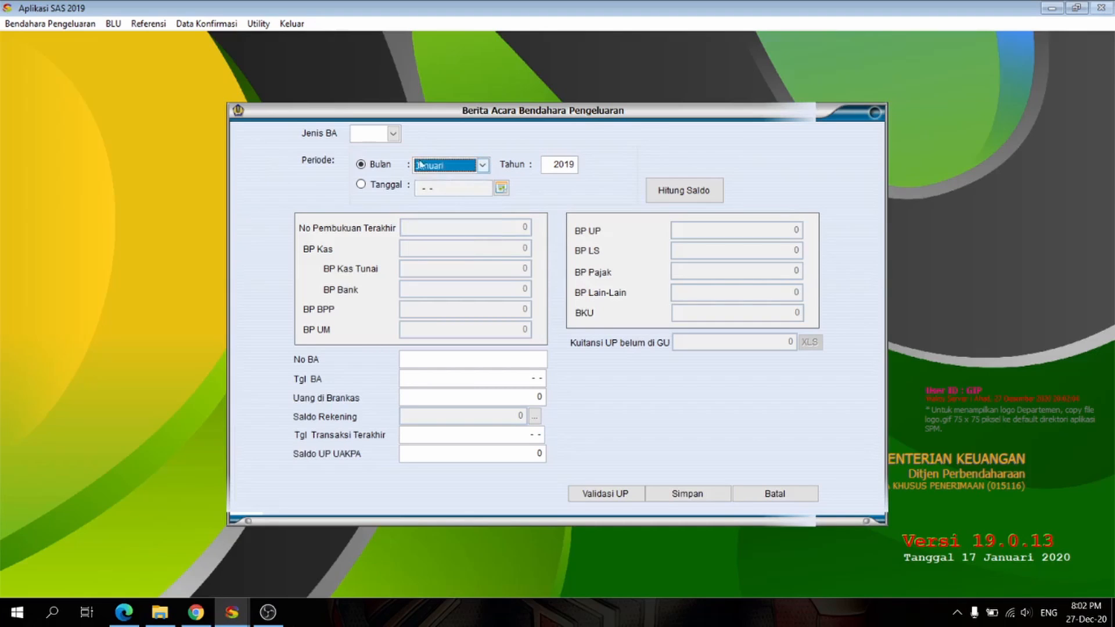
pyautogui.click(393, 133)
pyautogui.click(384, 145)
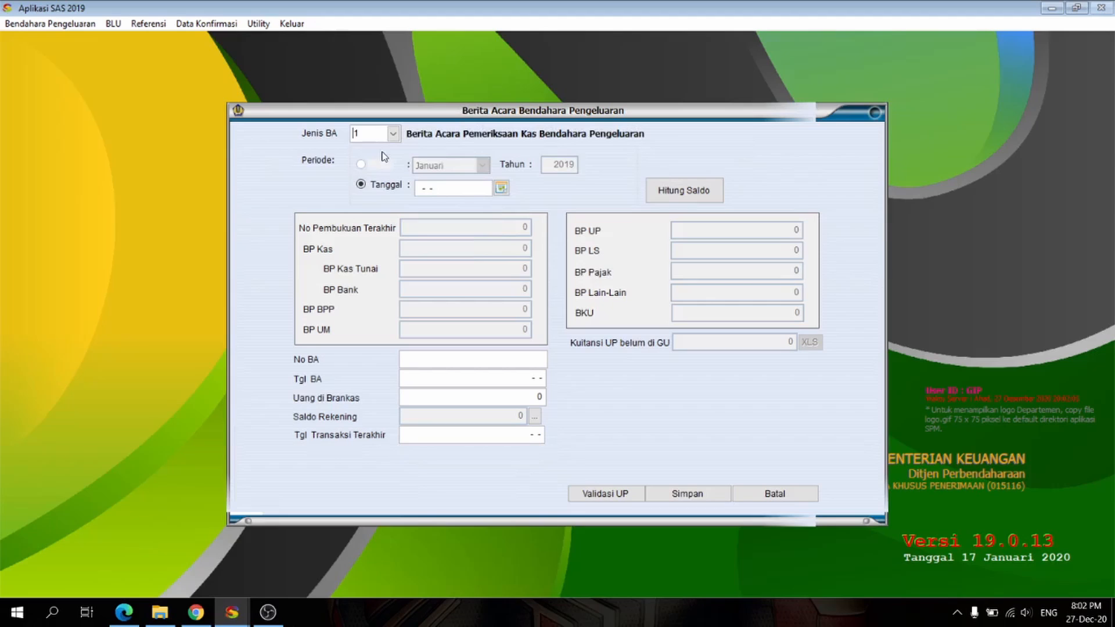
# Step: Set the Berita Acara period date to 31-01-2019 and calculate the balances
pyautogui.click(501, 189)
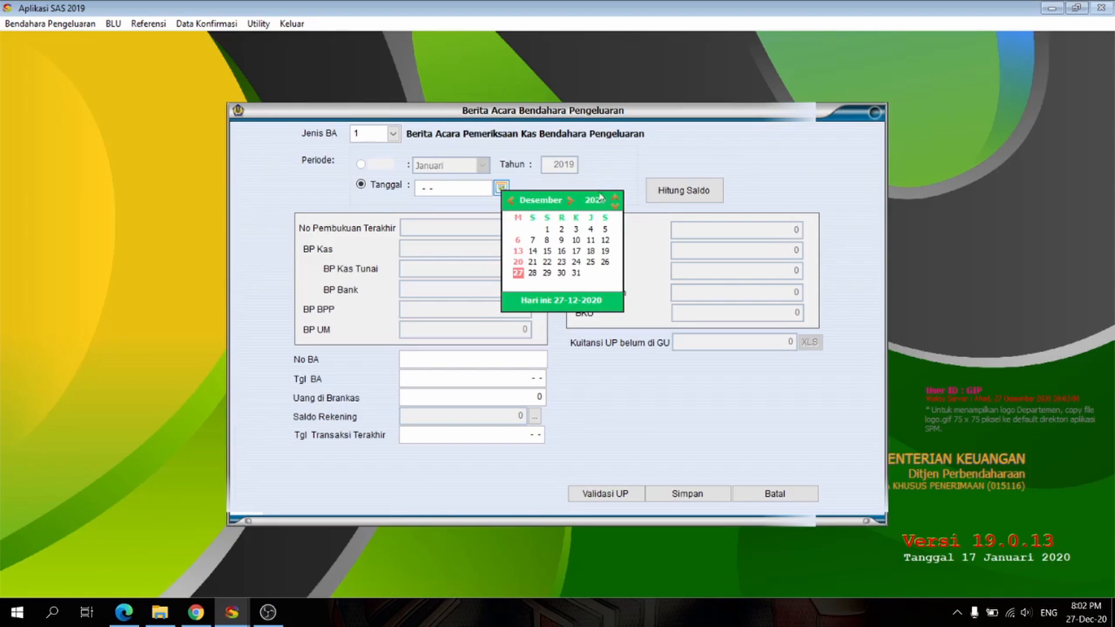
pyautogui.click(514, 202)
pyautogui.click(514, 203)
pyautogui.click(514, 203)
pyautogui.click(513, 203)
pyautogui.click(513, 202)
pyautogui.click(514, 202)
pyautogui.click(514, 202)
pyautogui.click(513, 202)
pyautogui.click(513, 202)
pyautogui.click(514, 202)
pyautogui.click(514, 202)
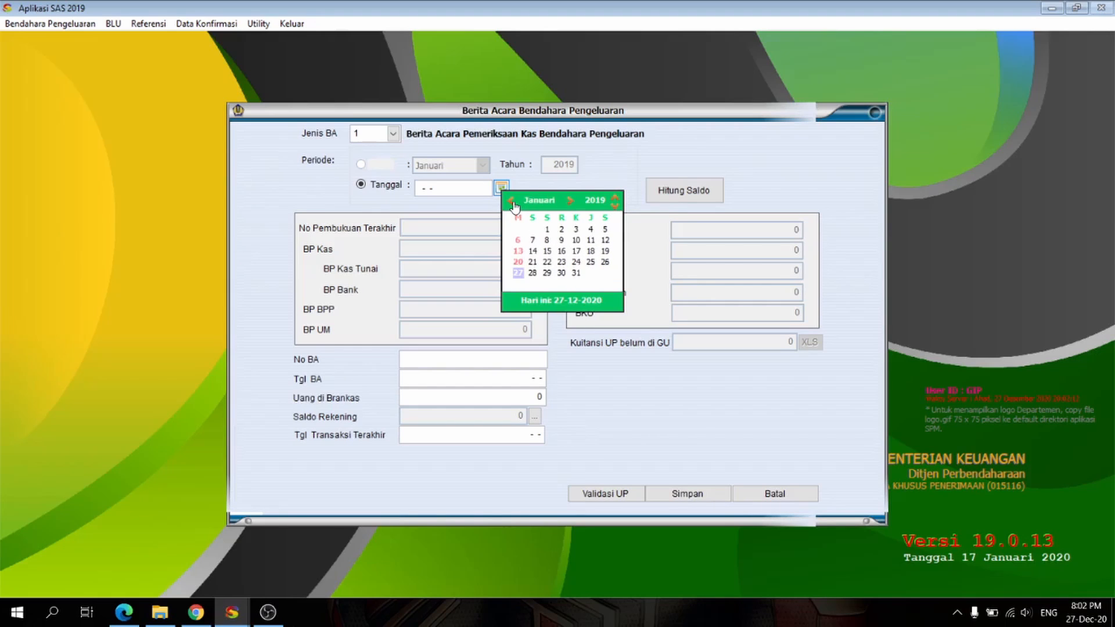
pyautogui.click(576, 273)
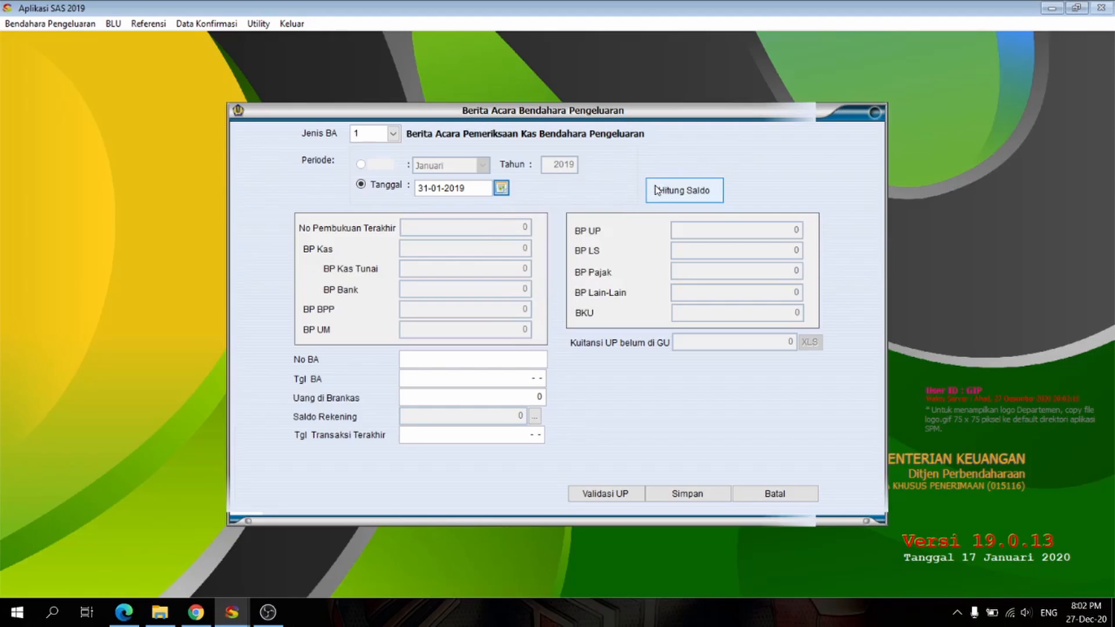
pyautogui.click(705, 202)
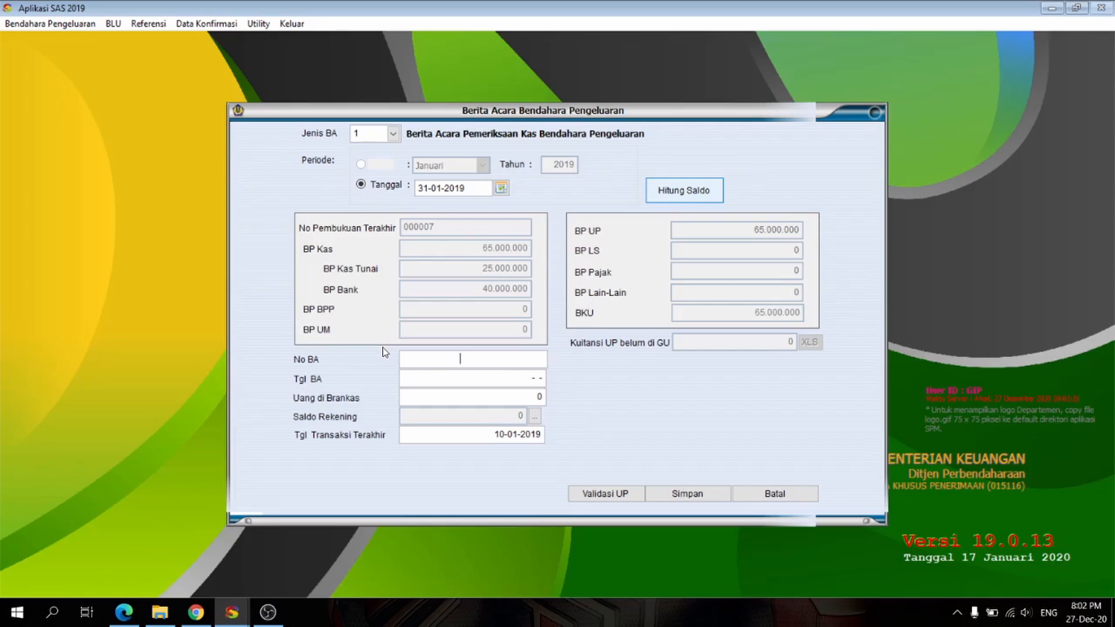
# Step: Enter 001 as the No BA and 31-01-2019 as the Tgl BA
pyautogui.write('001')
pyautogui.press('Tab')
pyautogui.write('31-01-2019')
pyautogui.click(497, 397)
# Step: Select the listed bank account for the Saldo Rekening of the cash examination Berita Acara and confirm it
pyautogui.click(534, 416)
pyautogui.click(612, 308)
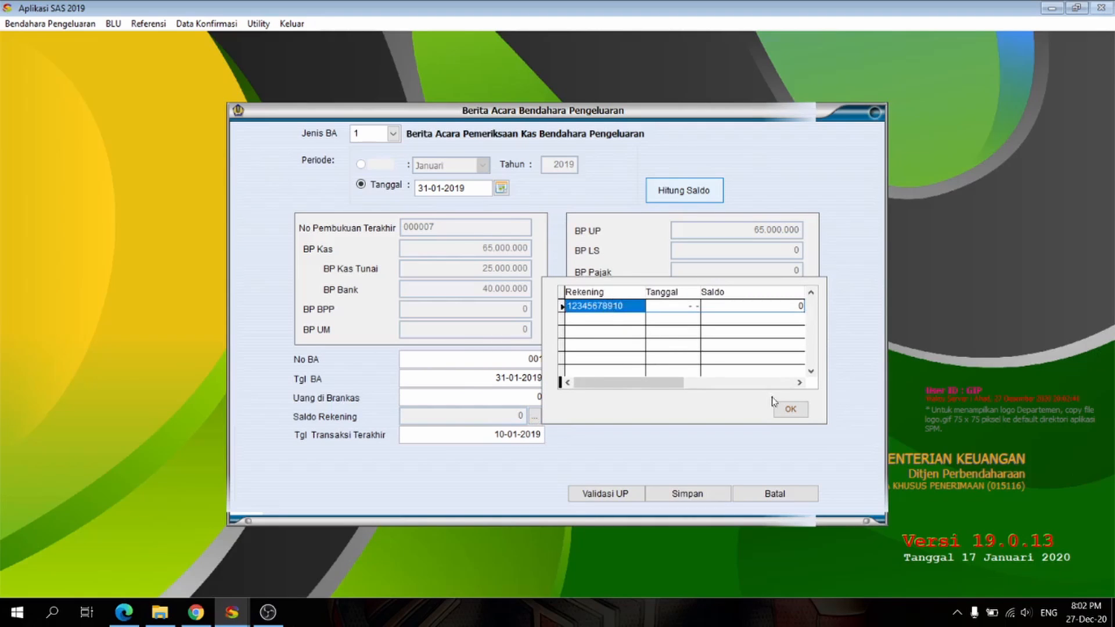
pyautogui.click(790, 409)
pyautogui.click(534, 416)
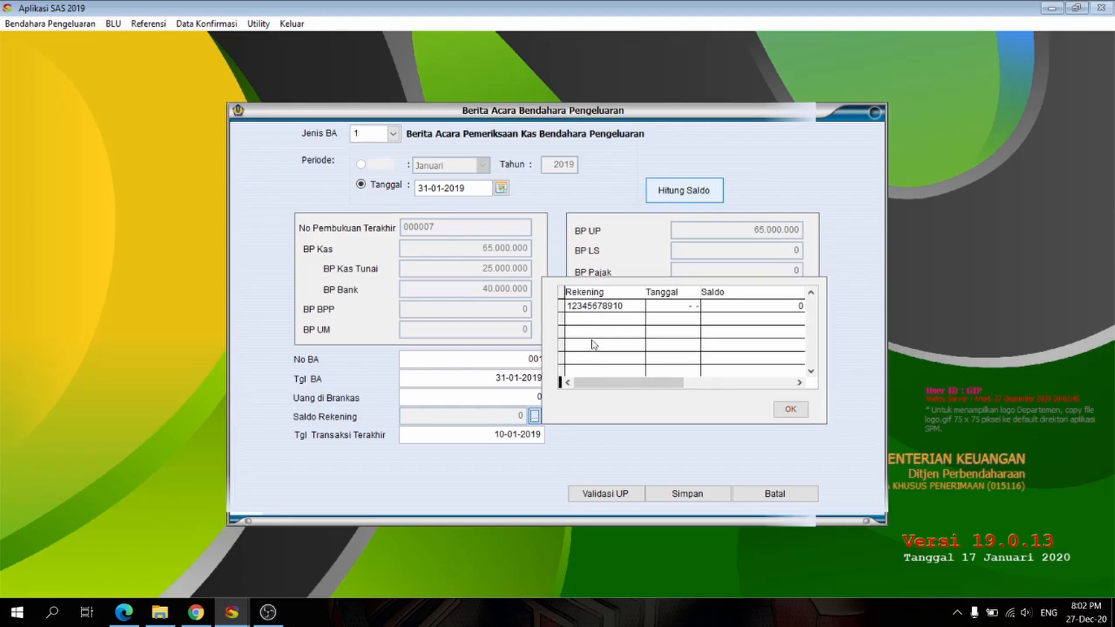
pyautogui.click(562, 306)
pyautogui.click(791, 409)
pyautogui.click(535, 416)
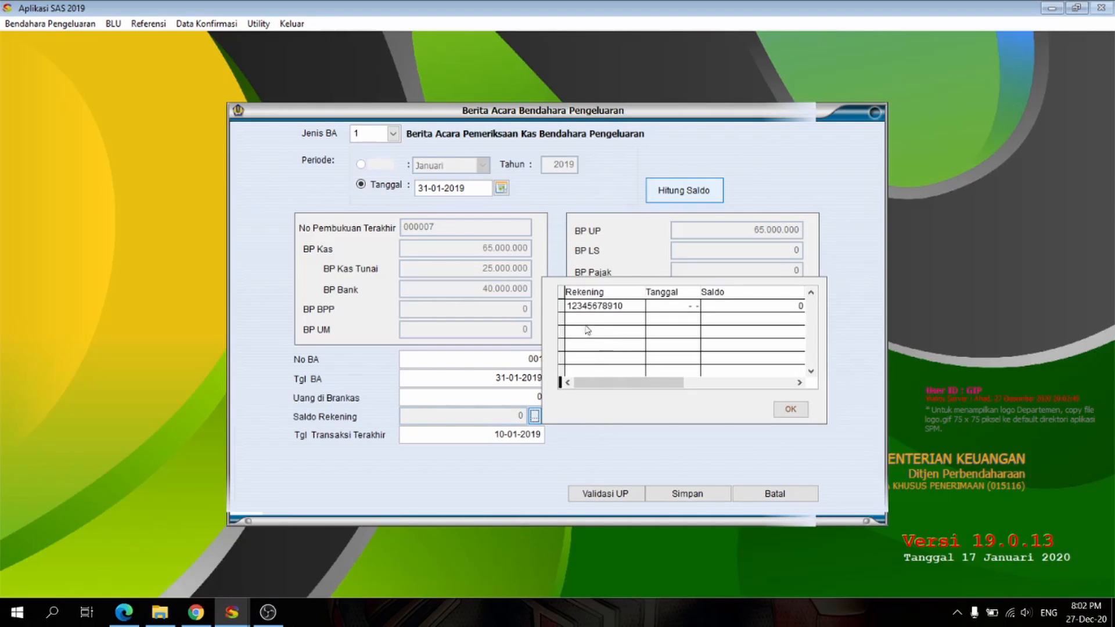
pyautogui.click(562, 306)
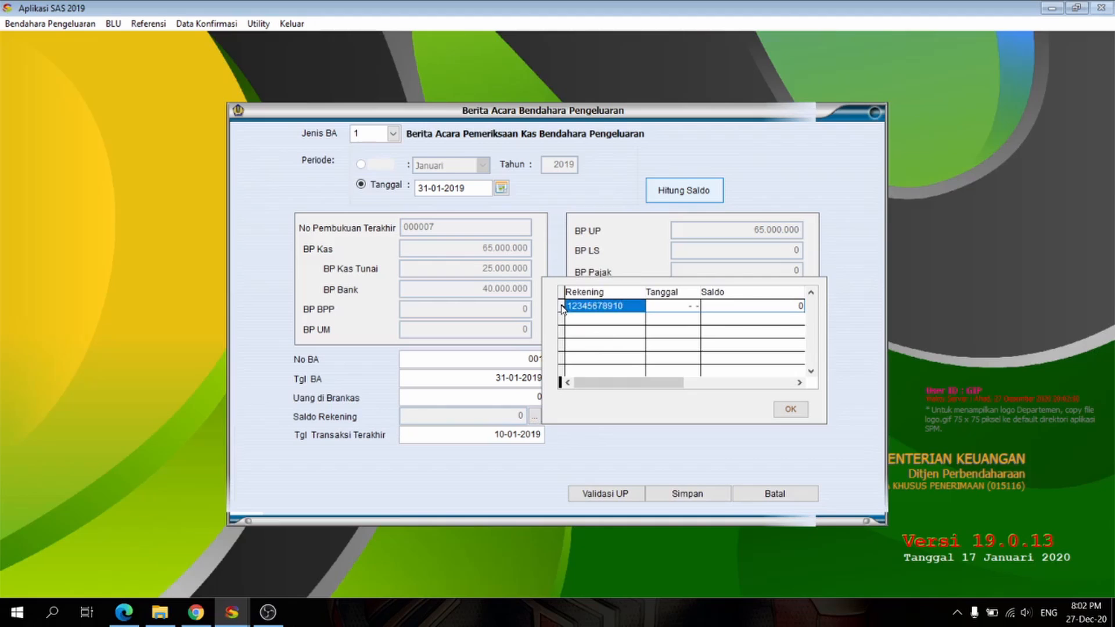
pyautogui.click(789, 409)
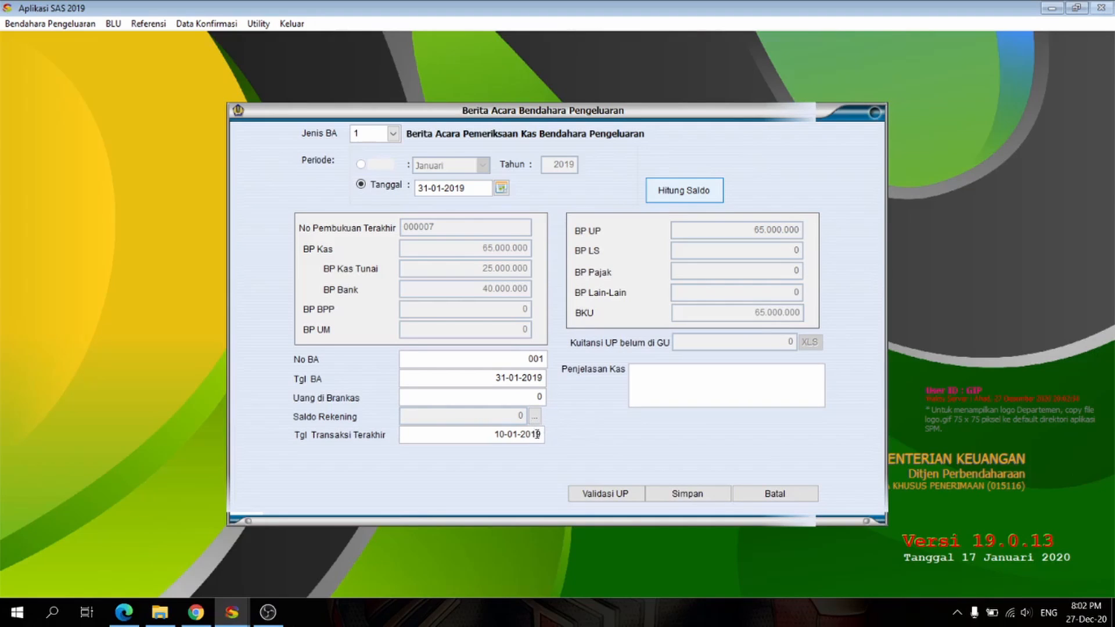
# Step: Enter "Tanpa ada selisih" as the Penjelasan Kas
pyautogui.click(646, 377)
pyautogui.write('Tanpa ada selisih')
# Step: Run the UP validation and save the cash examination Berita Acara
pyautogui.click(620, 501)
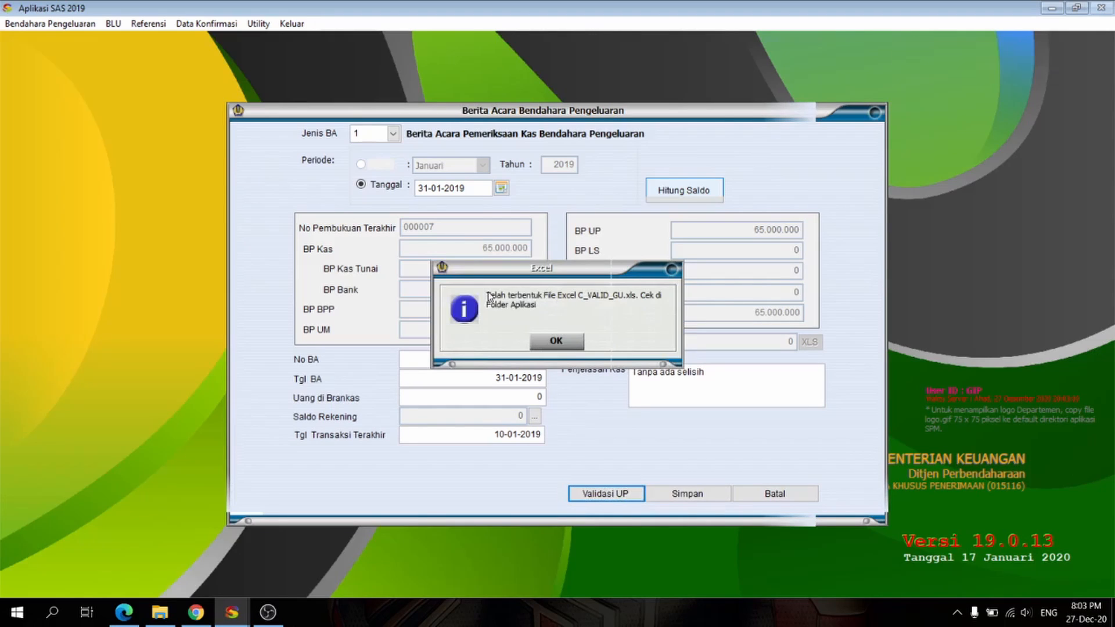
pyautogui.click(556, 342)
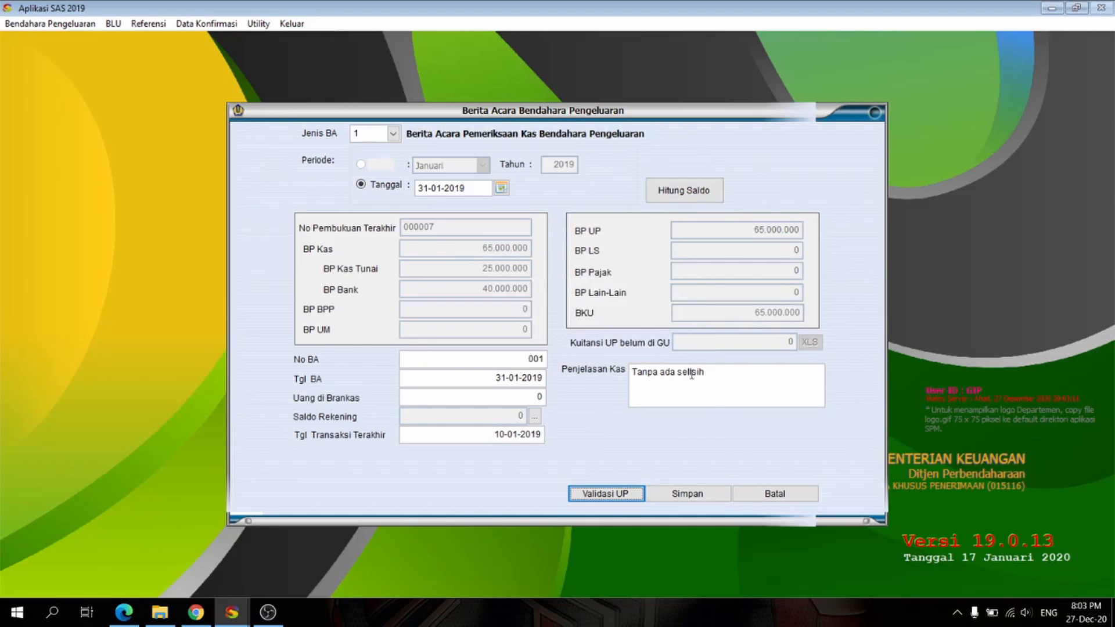
pyautogui.click(701, 497)
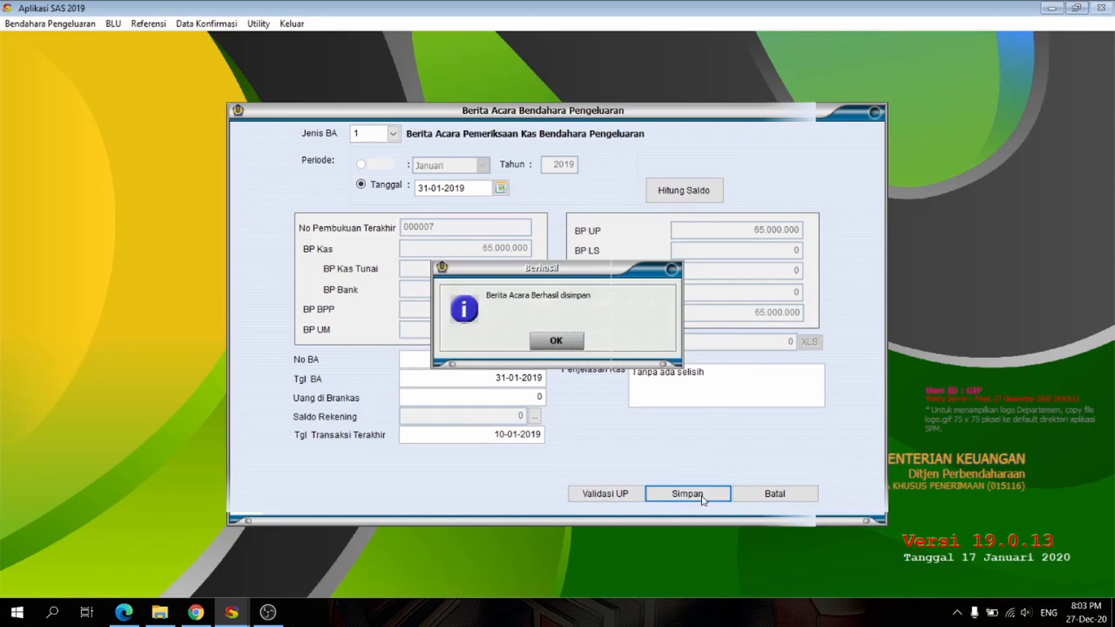
pyautogui.click(564, 344)
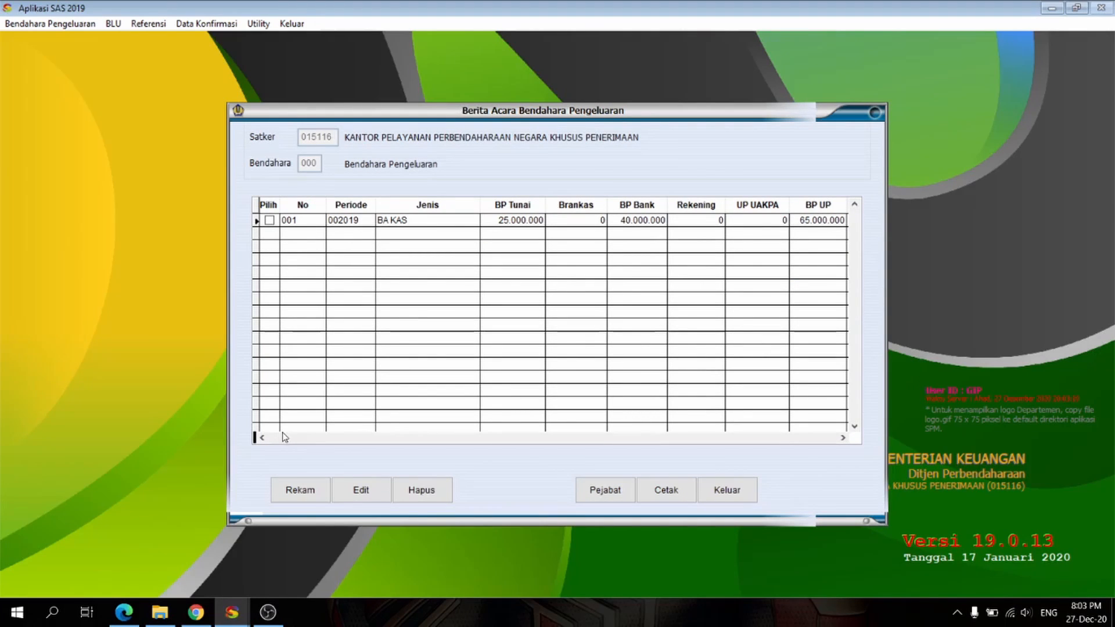
# Step: Start another Berita Acara with type 3, Pemeriksaan Kas dan Rekonsiliasi Bendahara Pengeluaran, and calculate its balances for Januari 2019
pyautogui.click(291, 491)
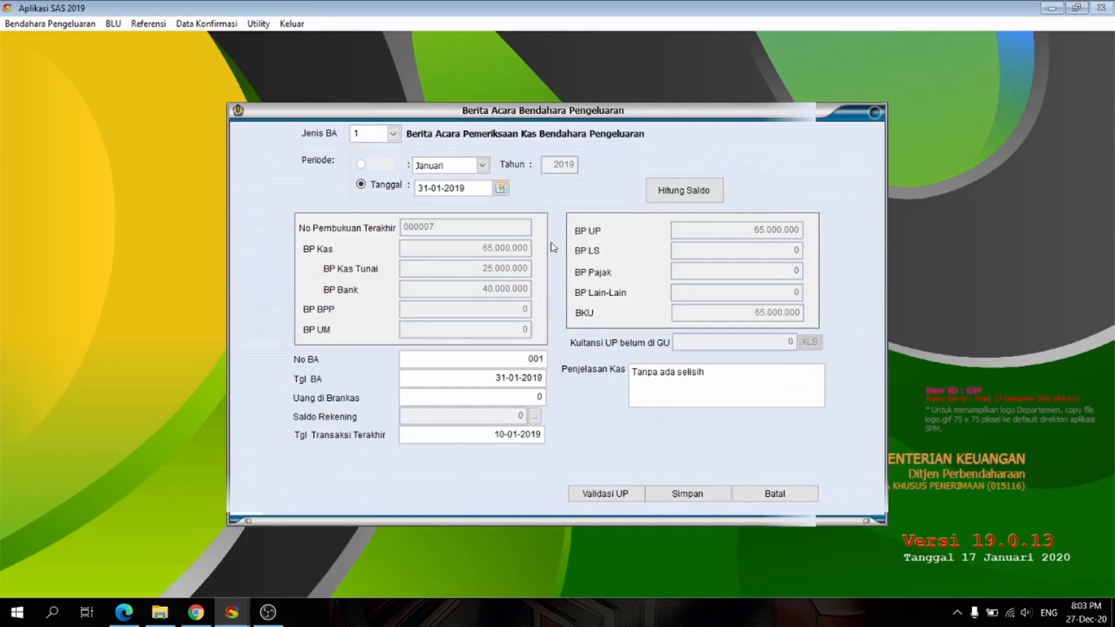
pyautogui.click(394, 139)
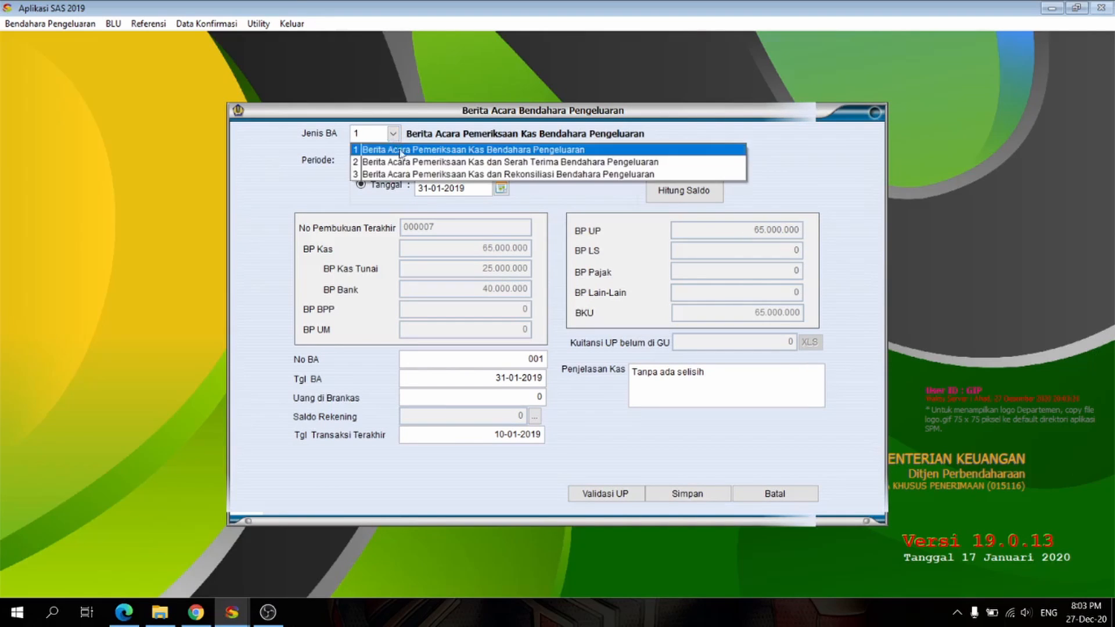
pyautogui.click(405, 176)
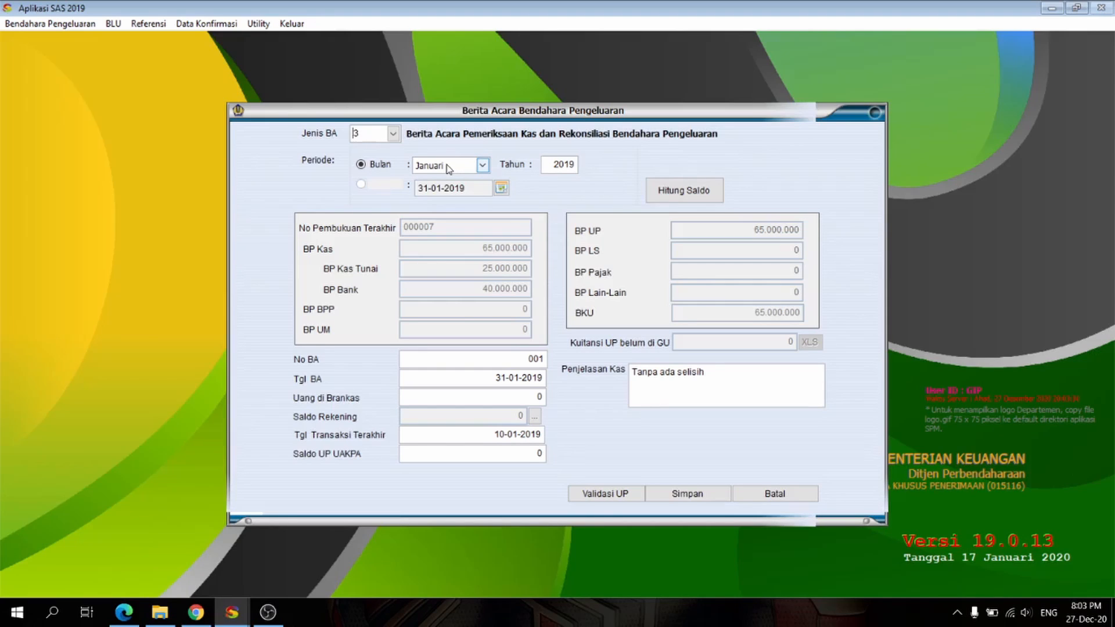
pyautogui.click(678, 195)
# Step: Select the listed bank account for the Saldo Rekening of the reconciliation Berita Acara
pyautogui.click(481, 392)
pyautogui.click(535, 416)
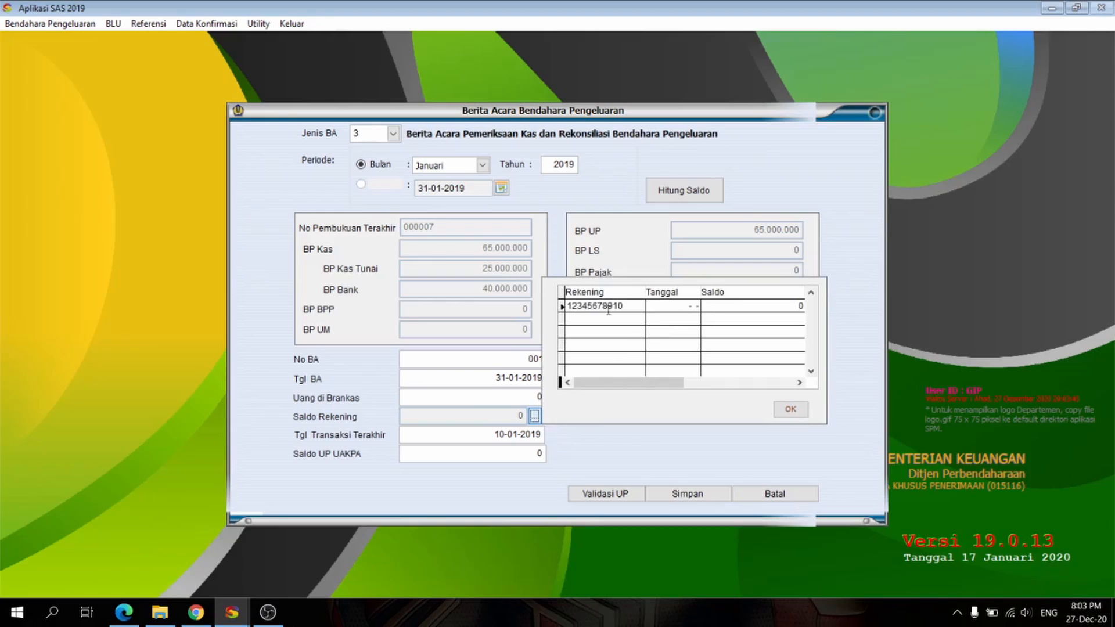
pyautogui.click(576, 307)
pyautogui.click(791, 409)
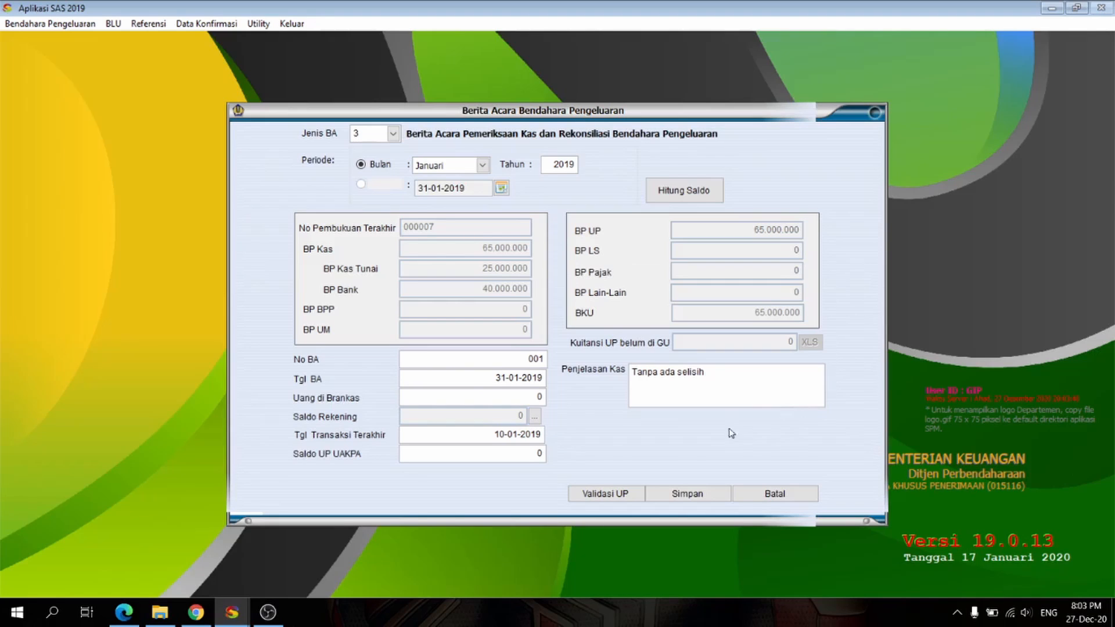
# Step: Set the Saldo UP UAKPA to 65.000.000 and save the reconciliation Berita Acara
pyautogui.click(497, 453)
pyautogui.write('650.00000')
pyautogui.press('Tab')
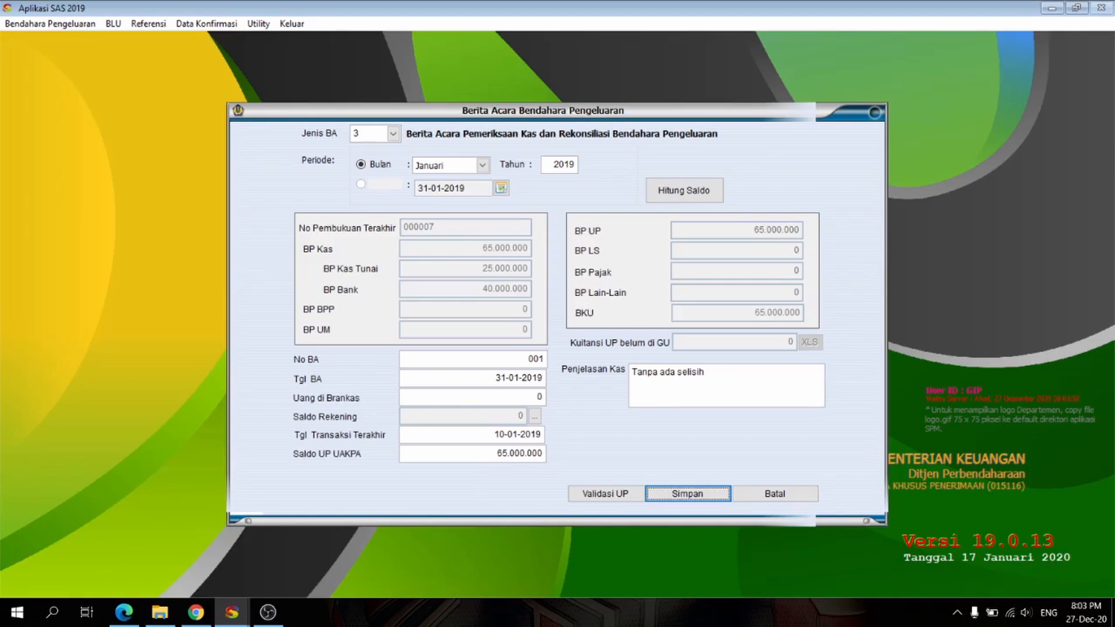
pyautogui.click(495, 453)
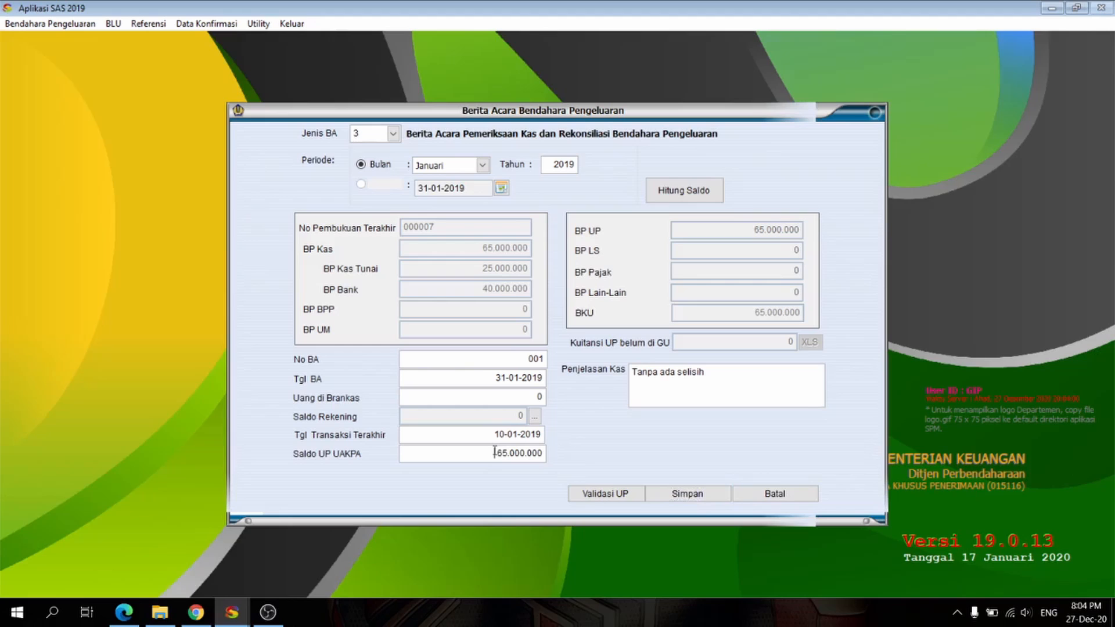
pyautogui.click(685, 495)
pyautogui.click(564, 343)
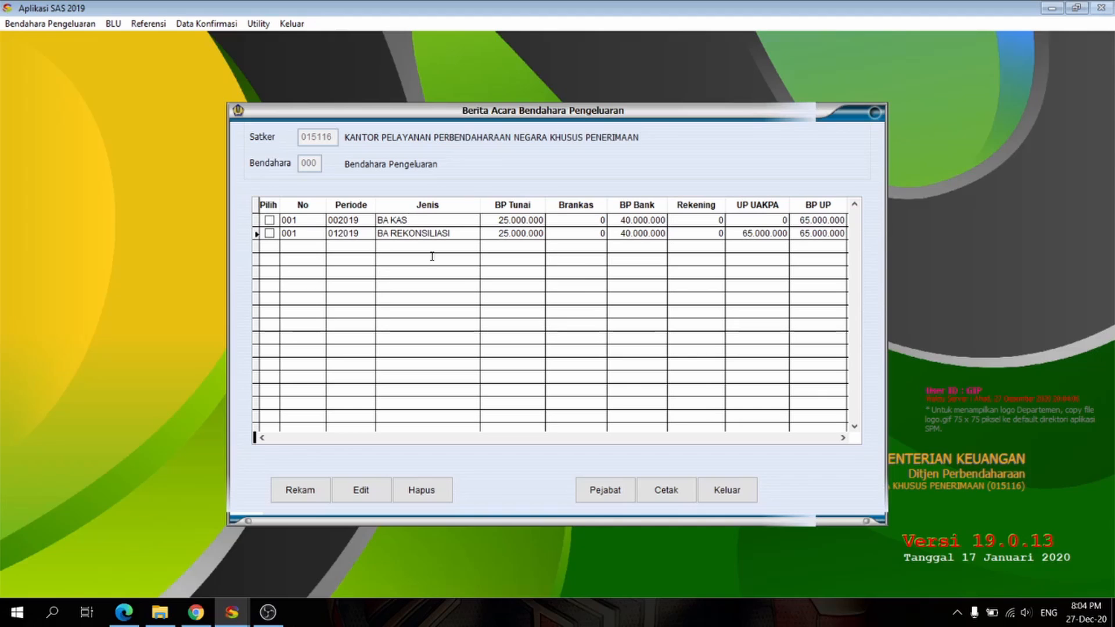
# Step: Close the Berita Acara list, open the LPJ Bendahara Pengeluaran report and set its period to Januari
pyautogui.click(733, 496)
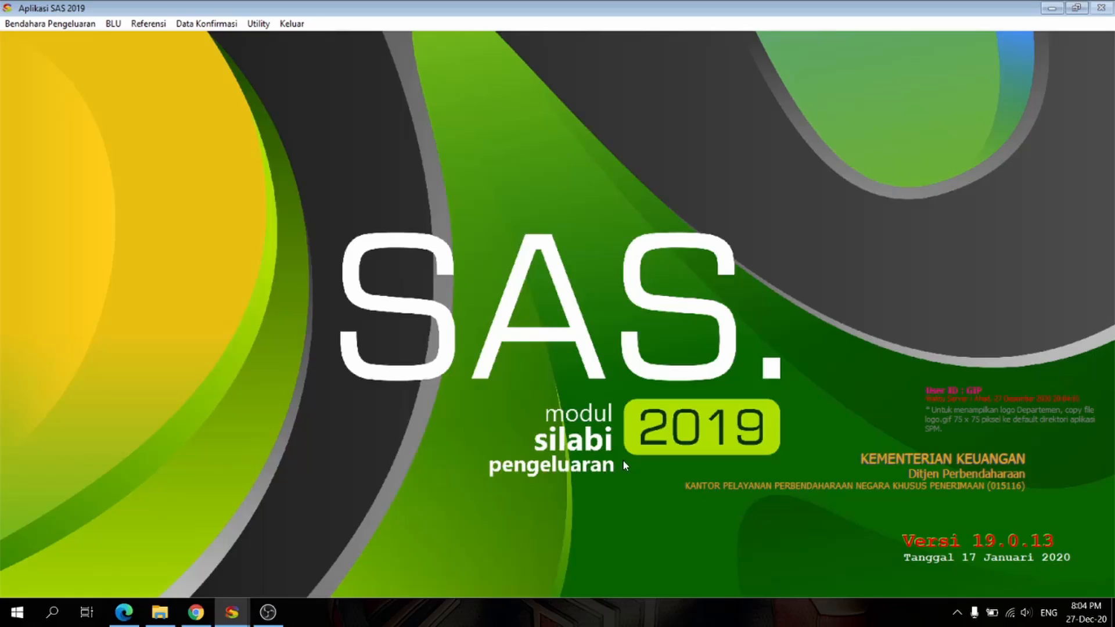
pyautogui.click(15, 27)
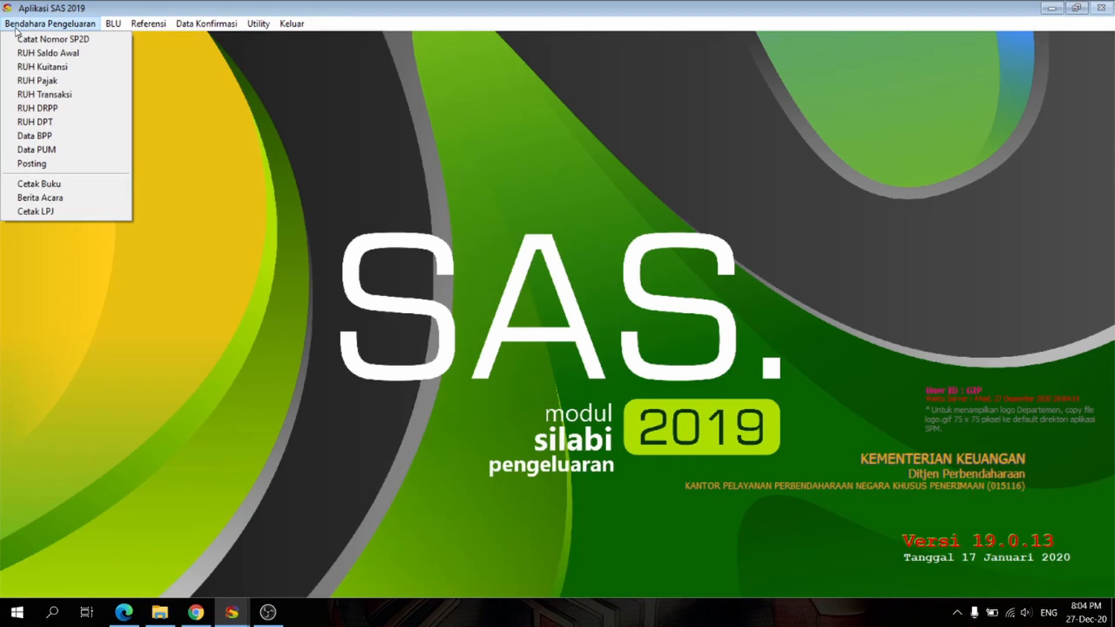
pyautogui.click(63, 212)
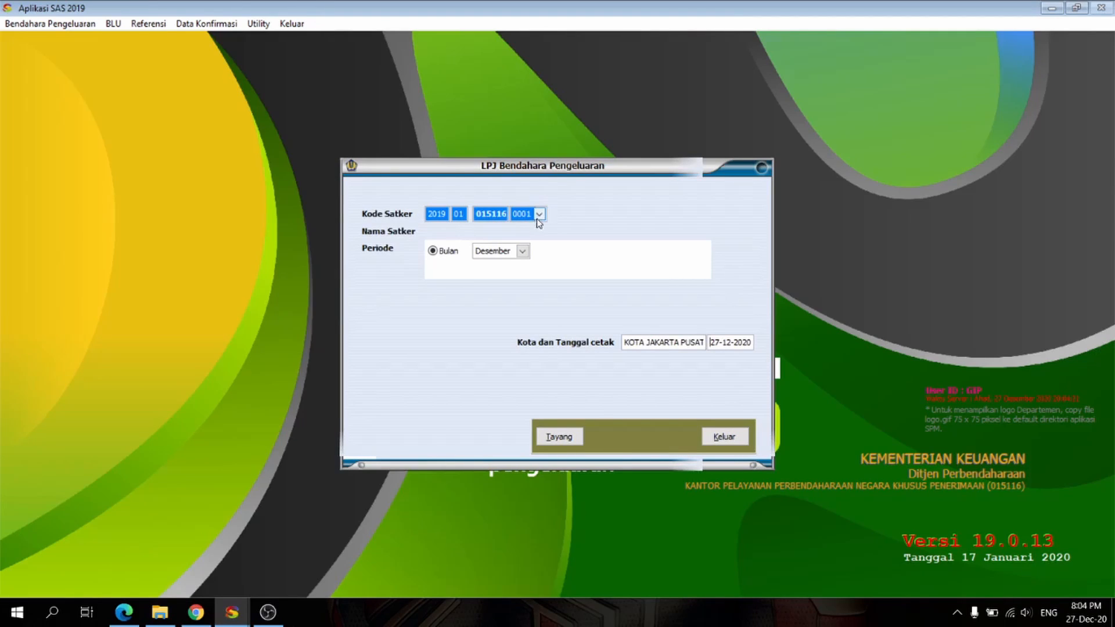
pyautogui.click(522, 251)
pyautogui.scroll(2, 523, 308)
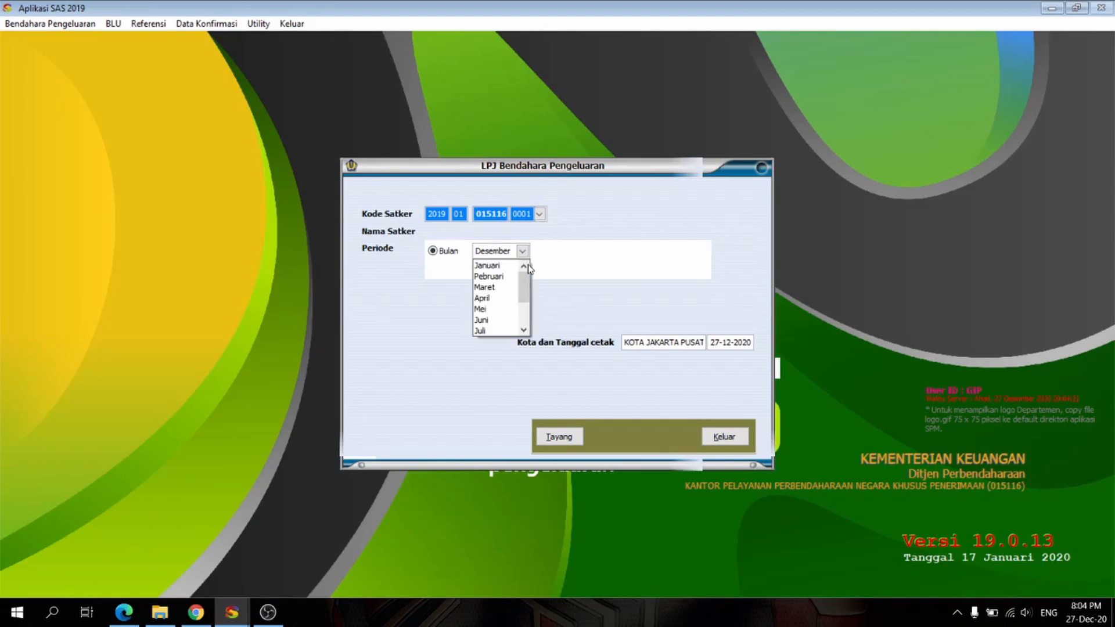
pyautogui.click(507, 268)
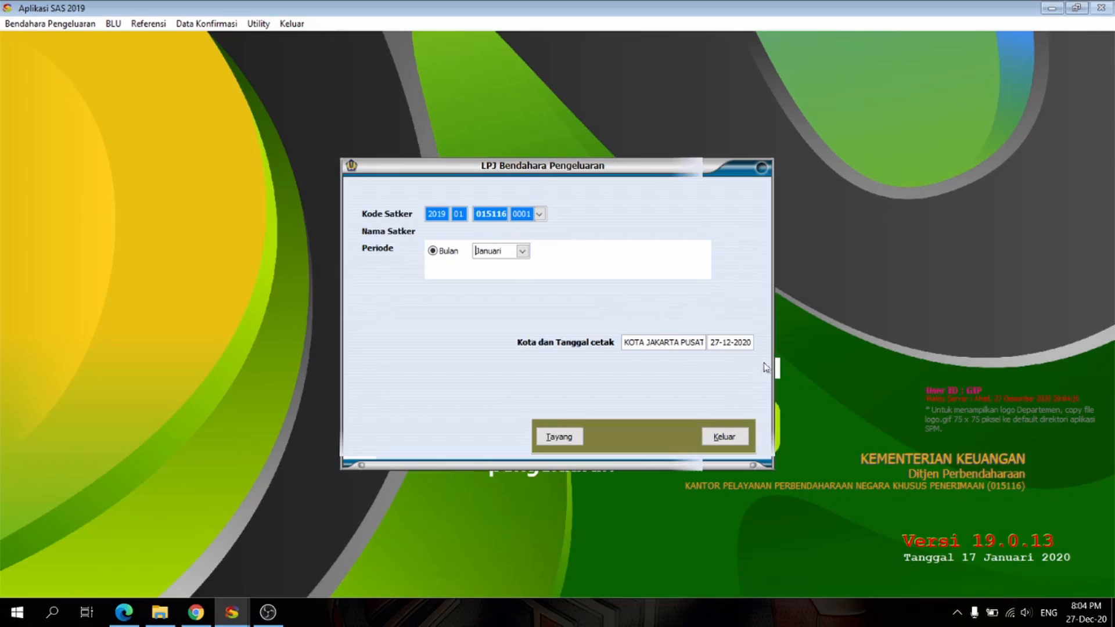
# Step: Set the LPJ print date to 31-01-2019 and display the Januari report
pyautogui.moveTo(715, 343); pyautogui.dragTo(772, 342)
pyautogui.write('31-01-2019')
pyautogui.press('Tab')
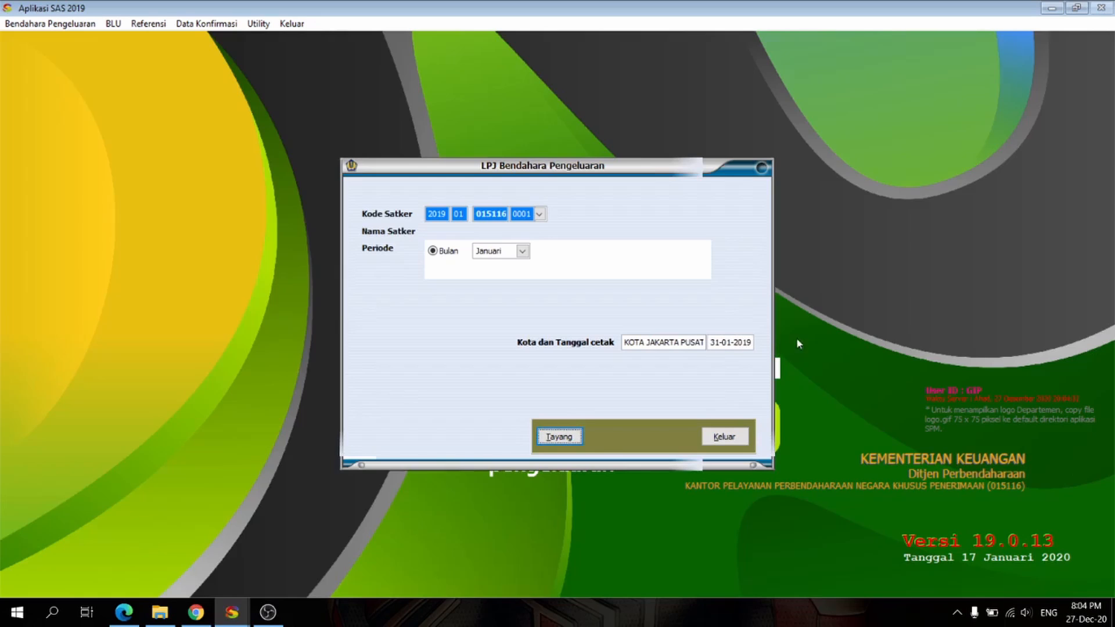
pyautogui.click(552, 439)
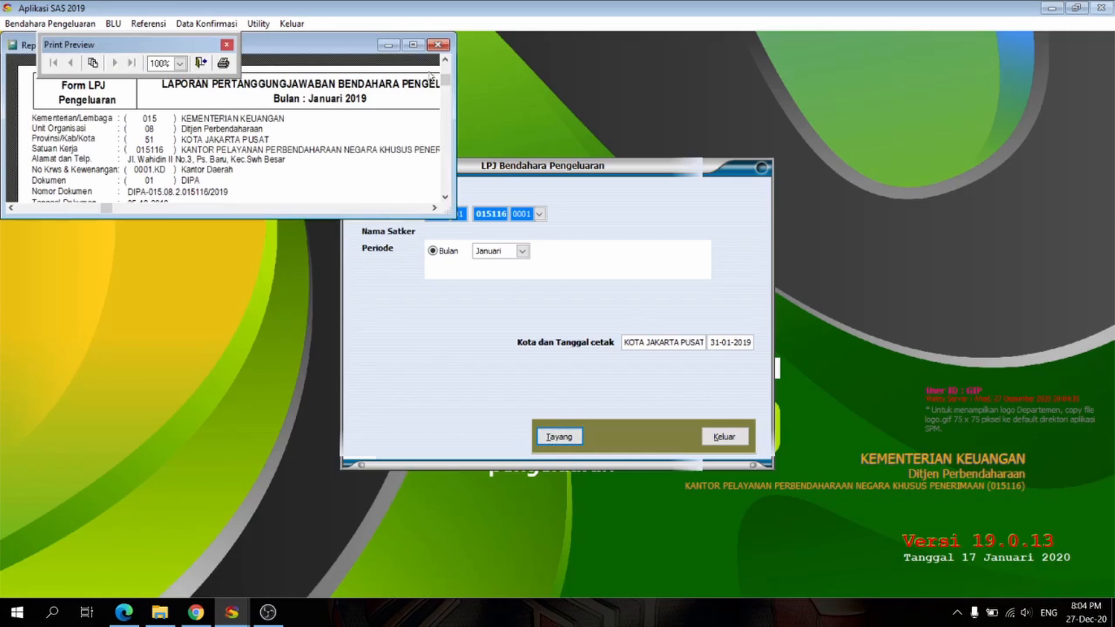
# Step: Examine the full LPJ Bendahara Pengeluaran form for Januari 2019 in an enlarged preview and close it
pyautogui.click(413, 44)
pyautogui.scroll(-1, 424, 305)
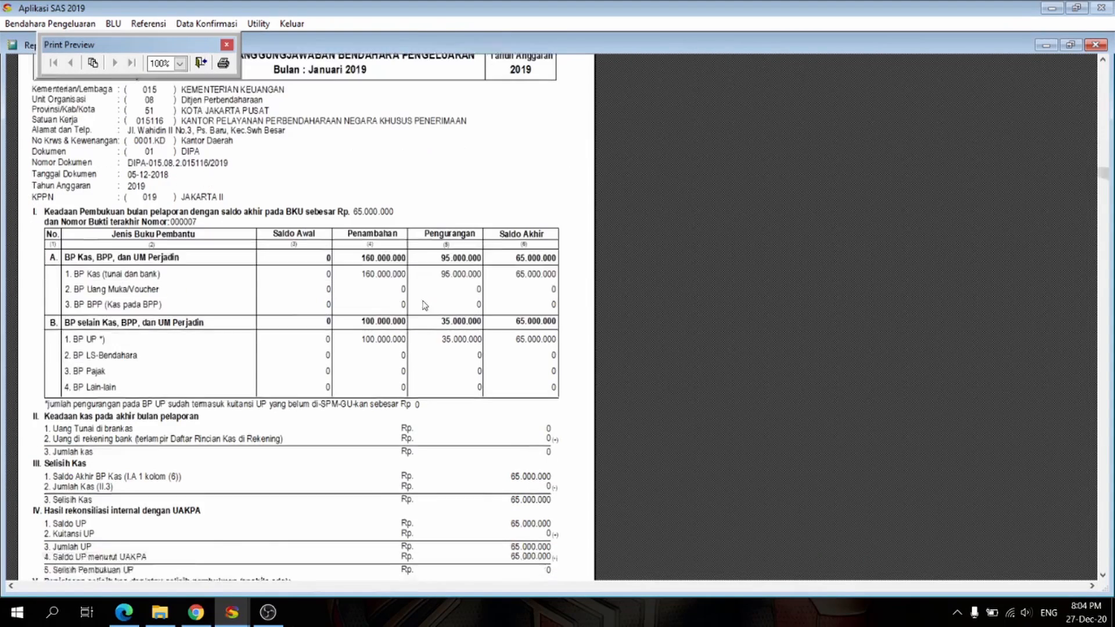
pyautogui.scroll(-4, 424, 305)
pyautogui.scroll(-2, 424, 308)
pyautogui.scroll(6, 418, 309)
pyautogui.scroll(2, 399, 313)
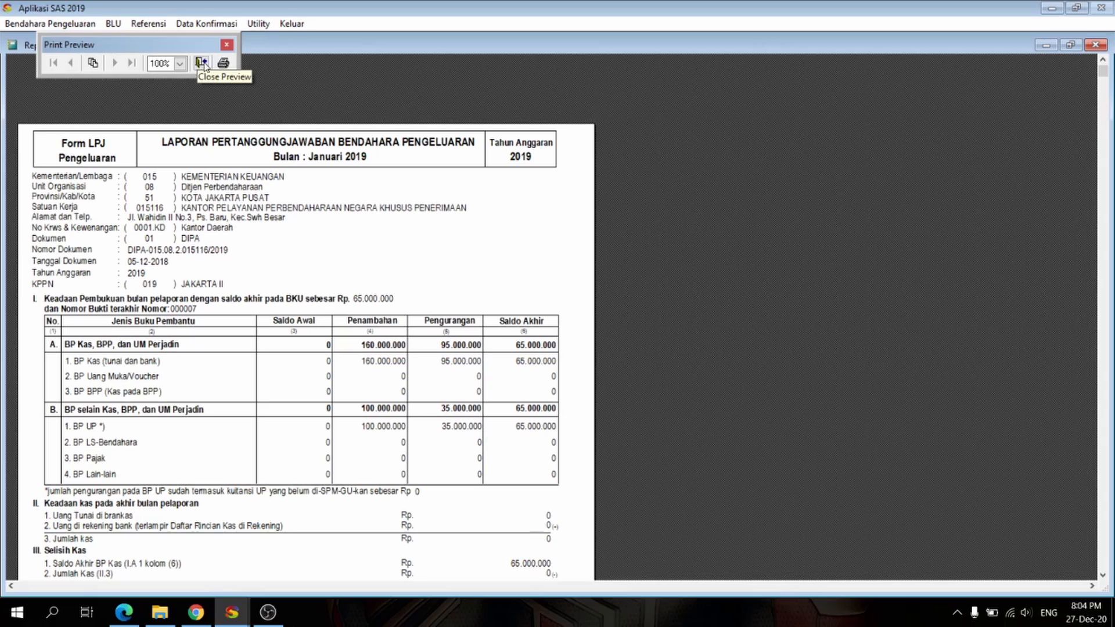
pyautogui.click(201, 63)
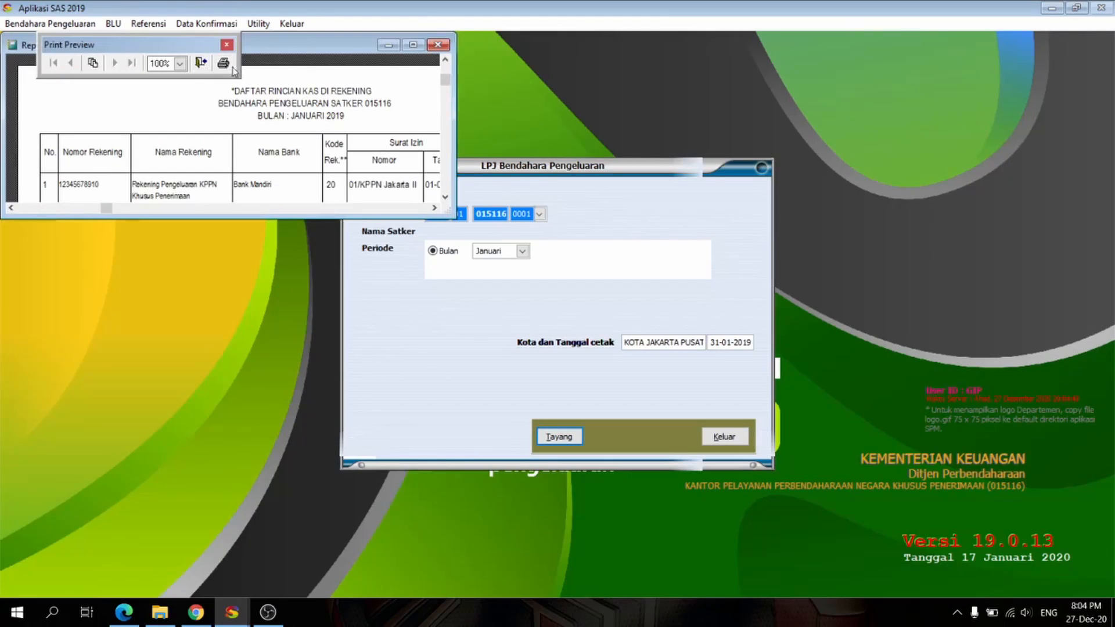
# Step: Look through the Daftar Rincian Kas di Rekening and Laporan Saldo Rekening attachments, closing each preview
pyautogui.click(208, 63)
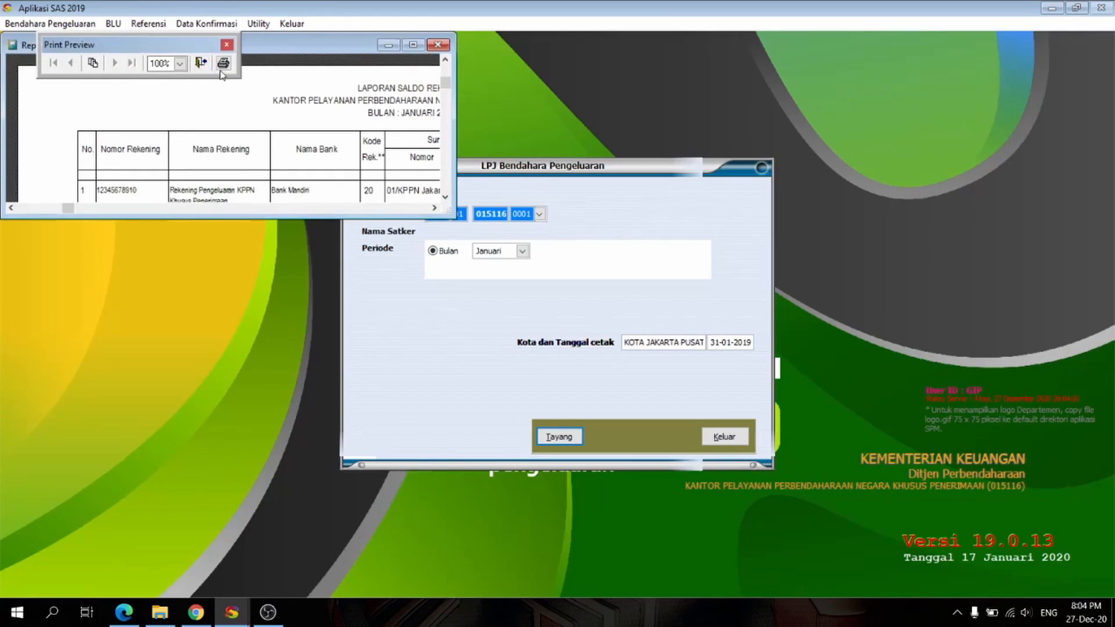
pyautogui.click(413, 45)
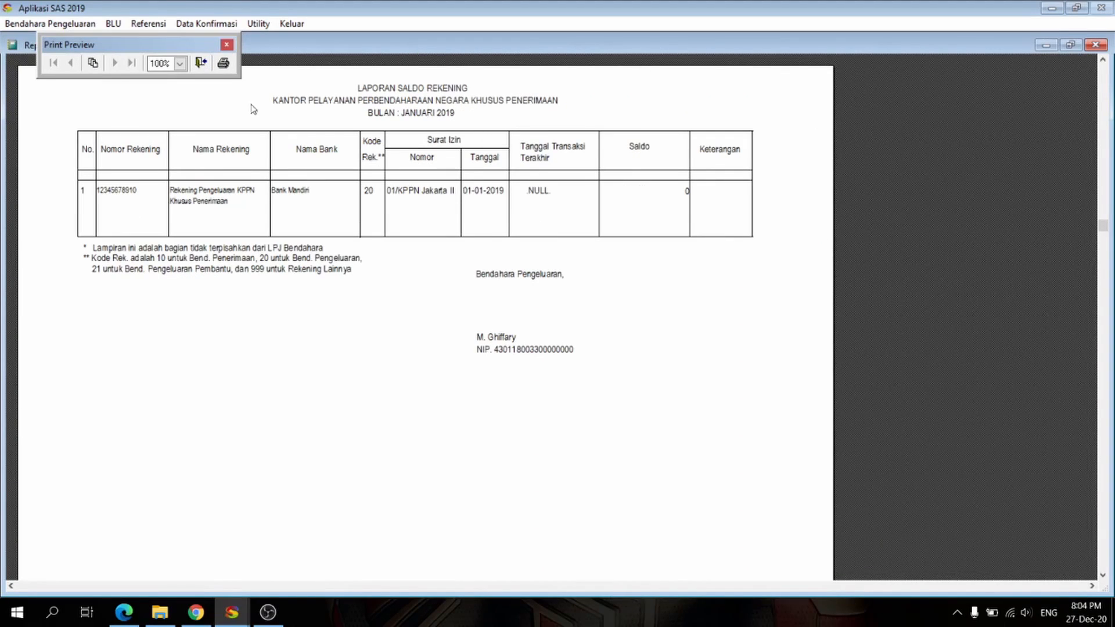
pyautogui.click(202, 64)
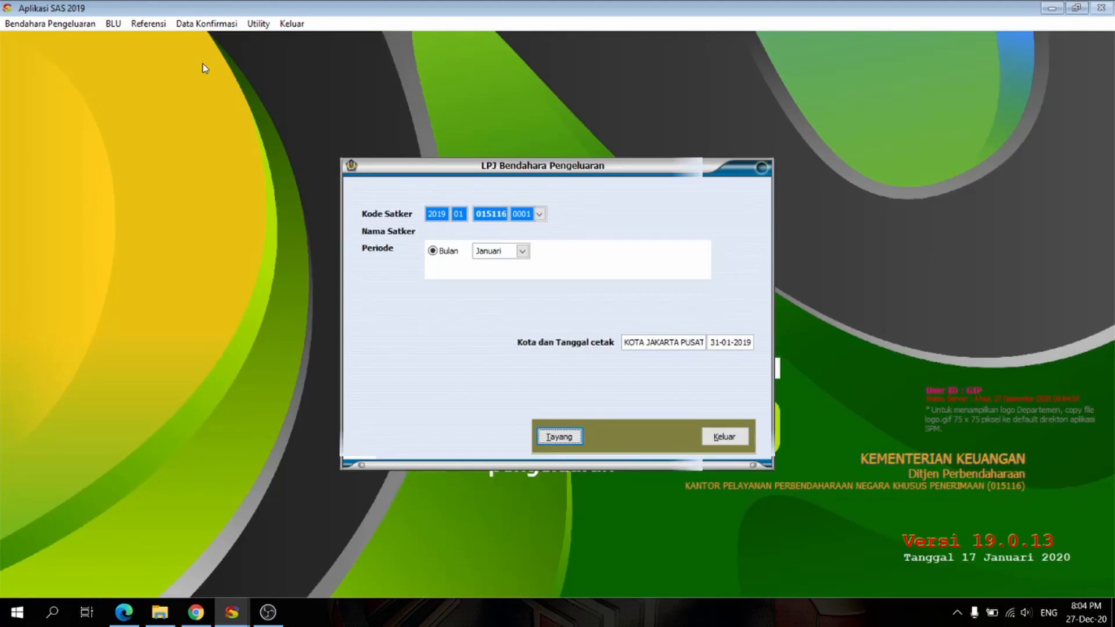
# Step: Display the Januari LPJ again, review the form and its two bank account attachments, and exit the LPJ report
pyautogui.click(570, 439)
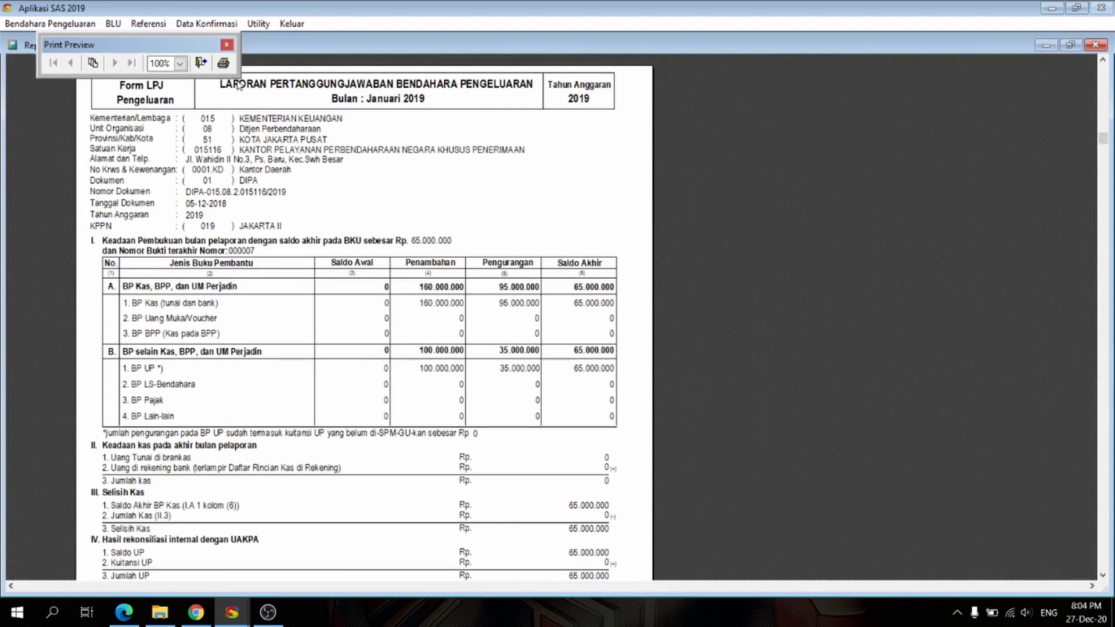
pyautogui.click(200, 63)
pyautogui.click(428, 40)
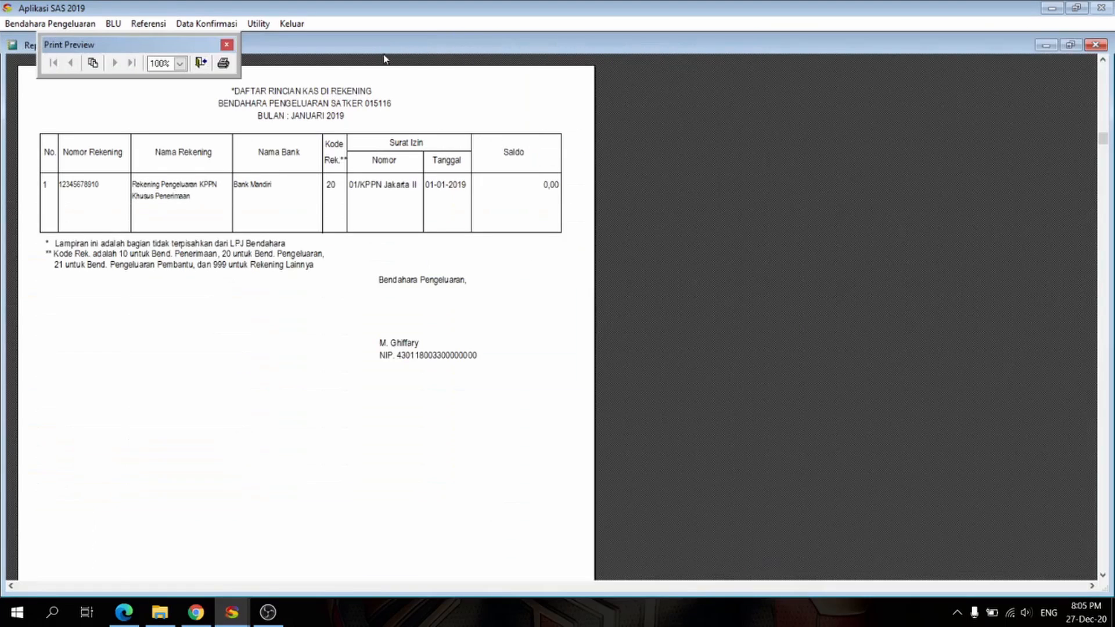
pyautogui.click(201, 62)
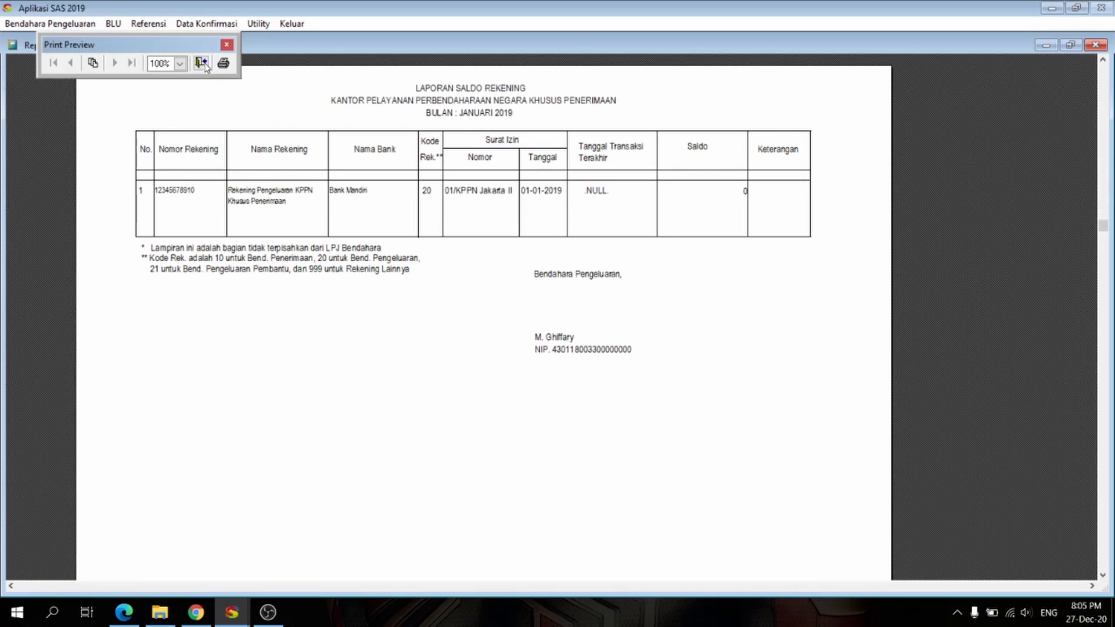
pyautogui.click(201, 62)
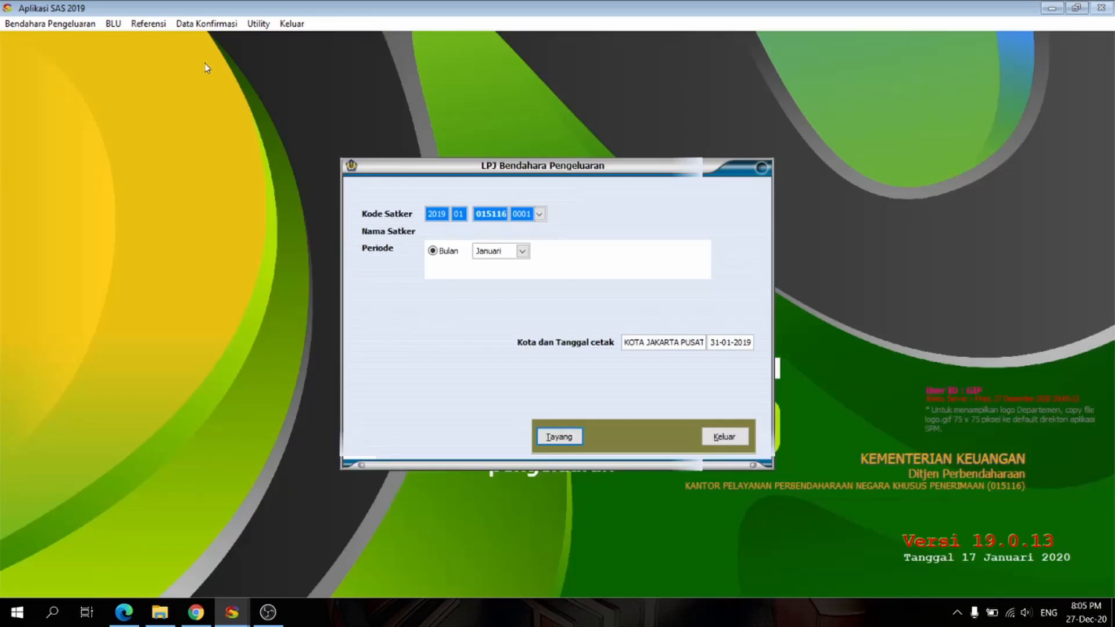
pyautogui.click(721, 439)
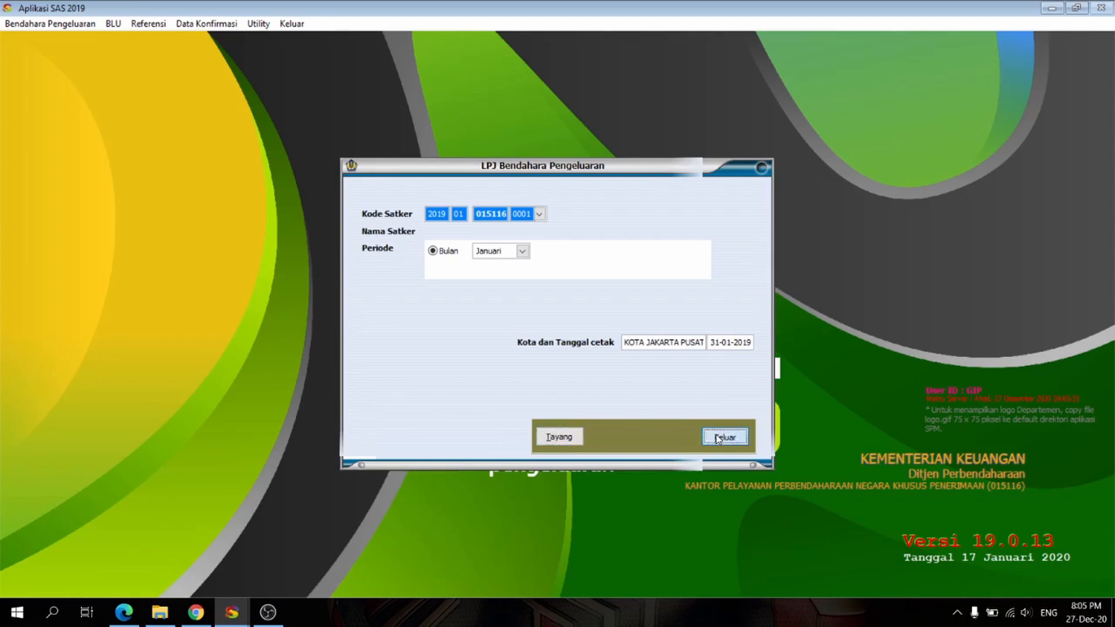